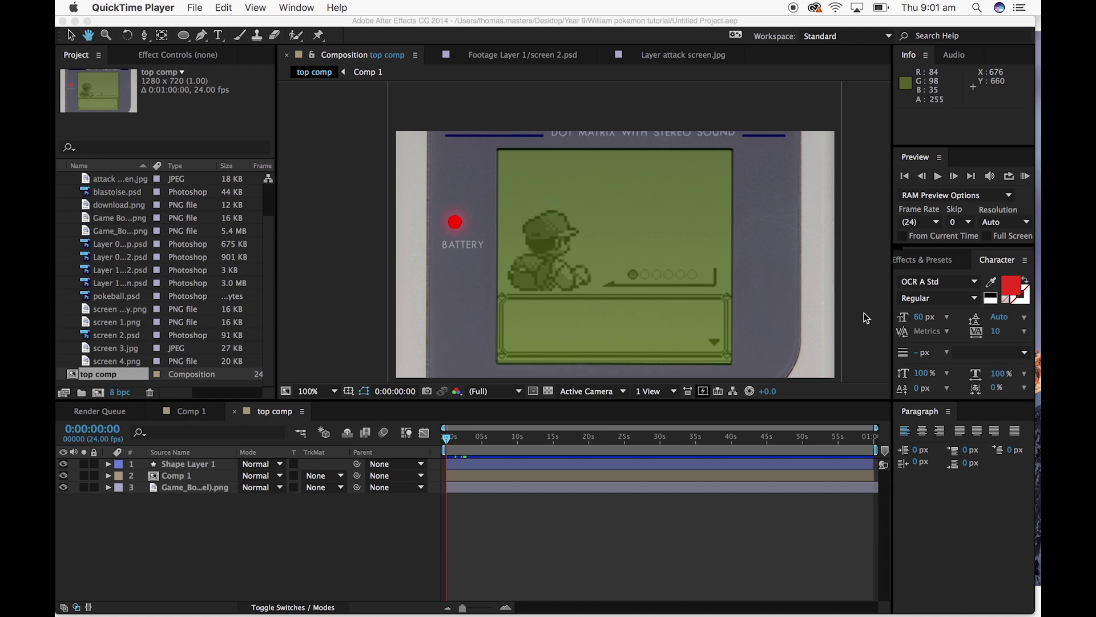
Scrub through the top comp's timeline to preview the finished Game Boy battle animation
click(446, 438)
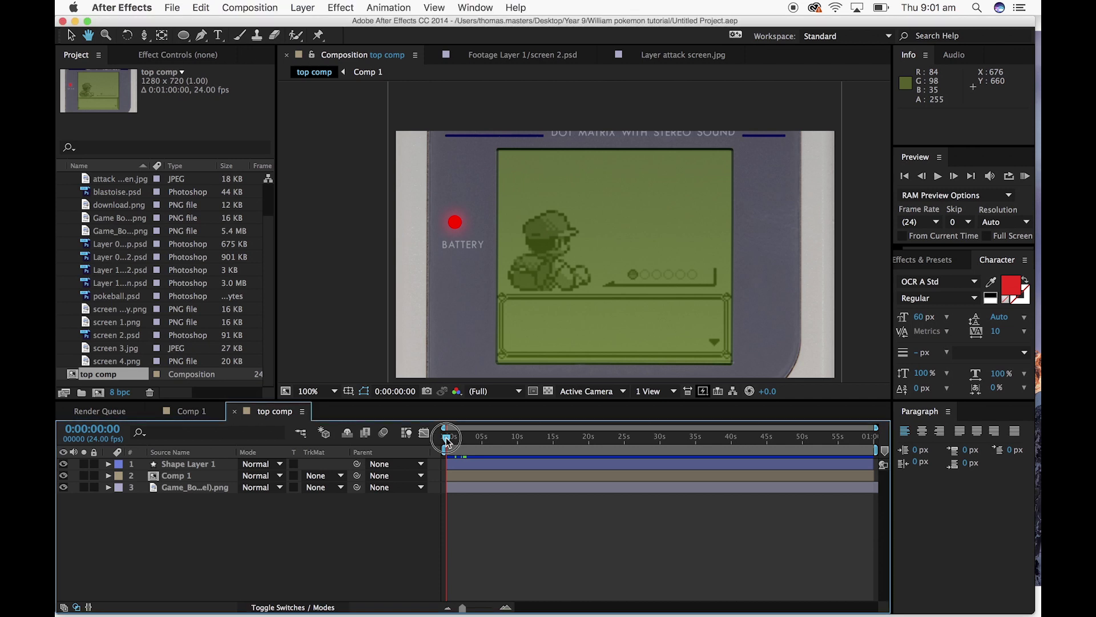
drag(448, 441, 421, 423)
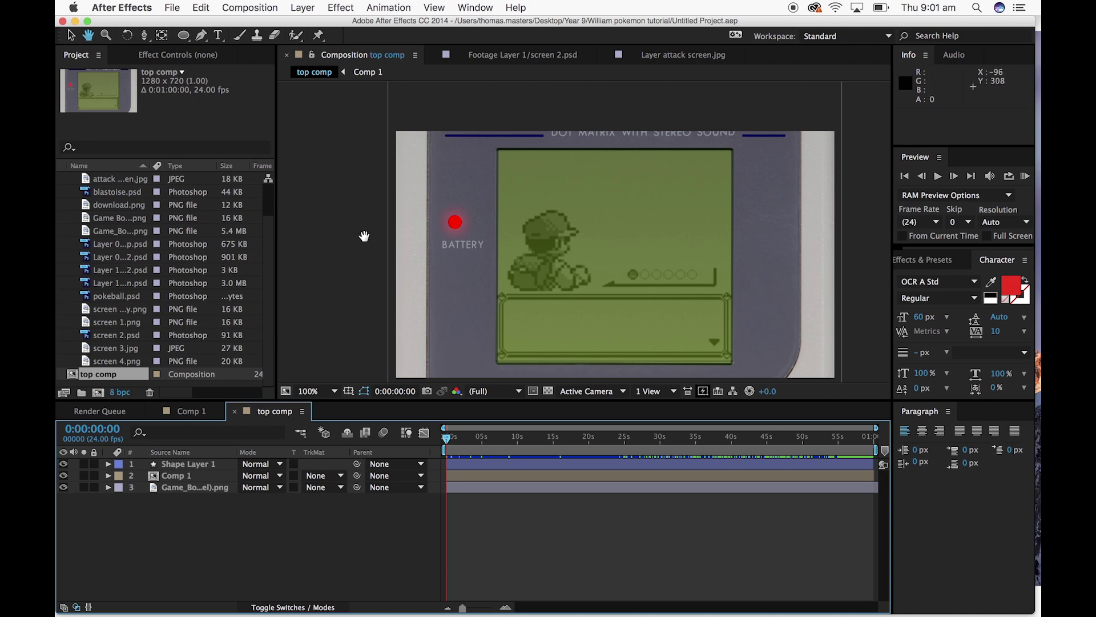
Start a new, empty After Effects project
click(173, 7)
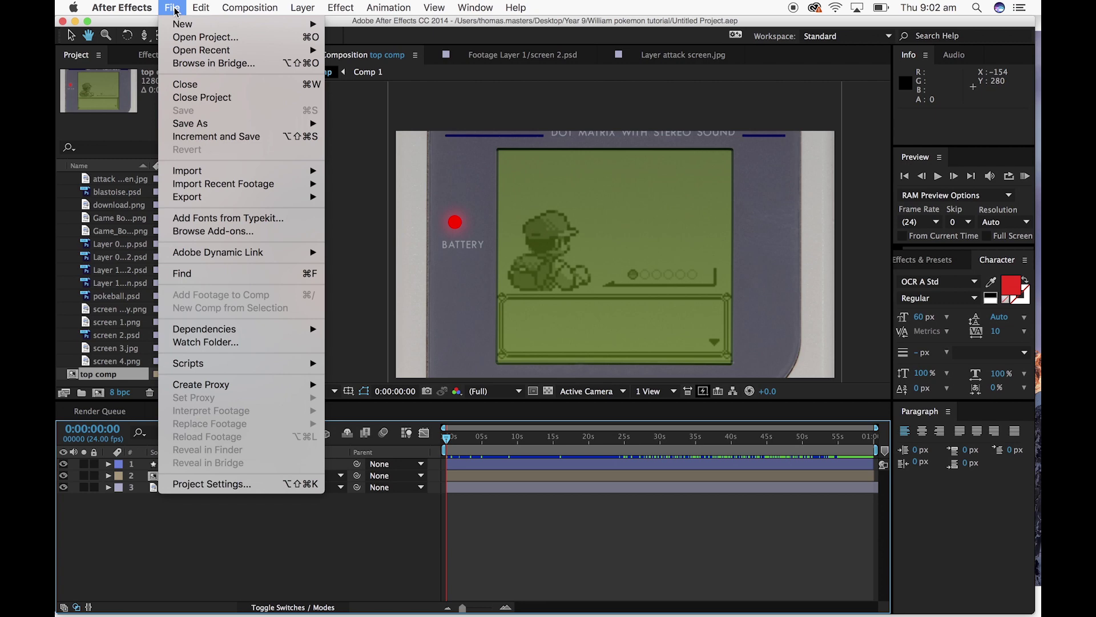
mouse_move(180, 26)
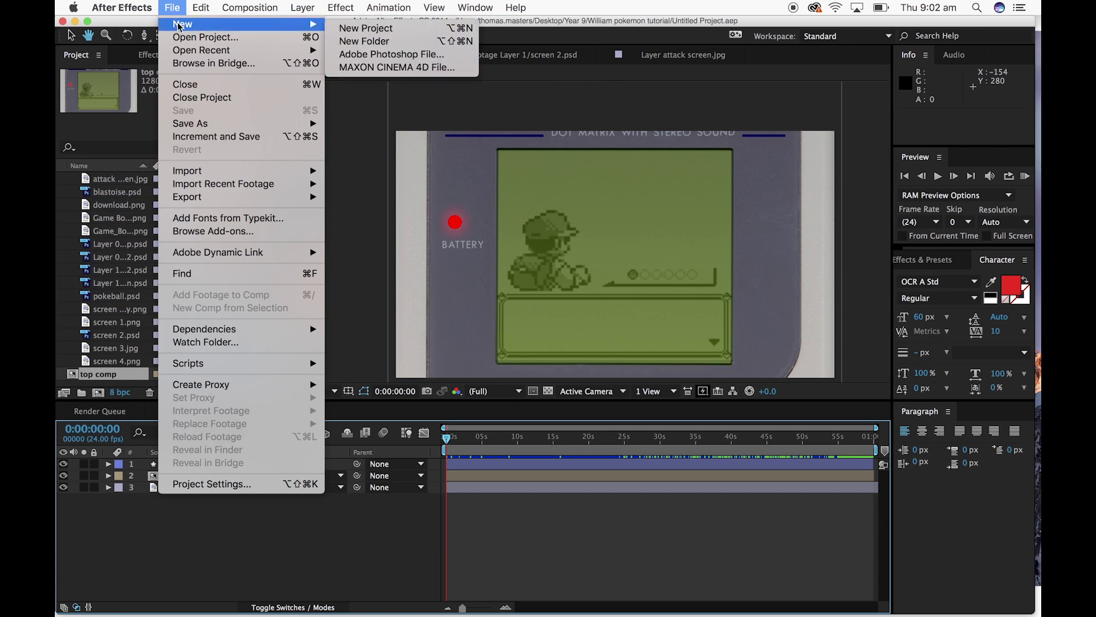
click(344, 28)
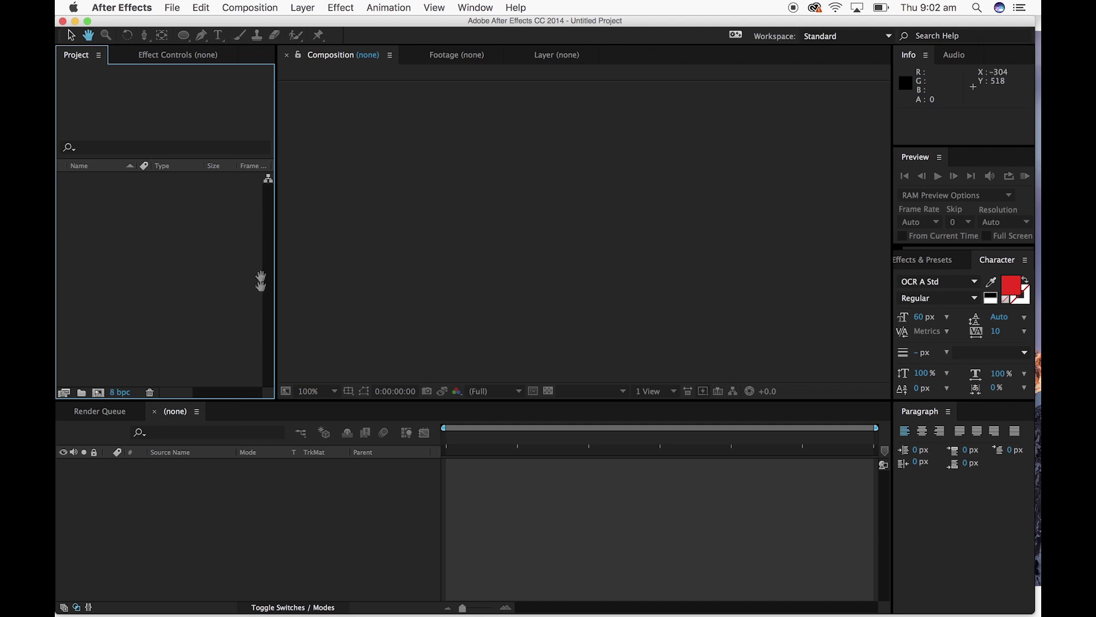
Create a composition named Top Comp with a duration of 0:01:00:00
click(99, 393)
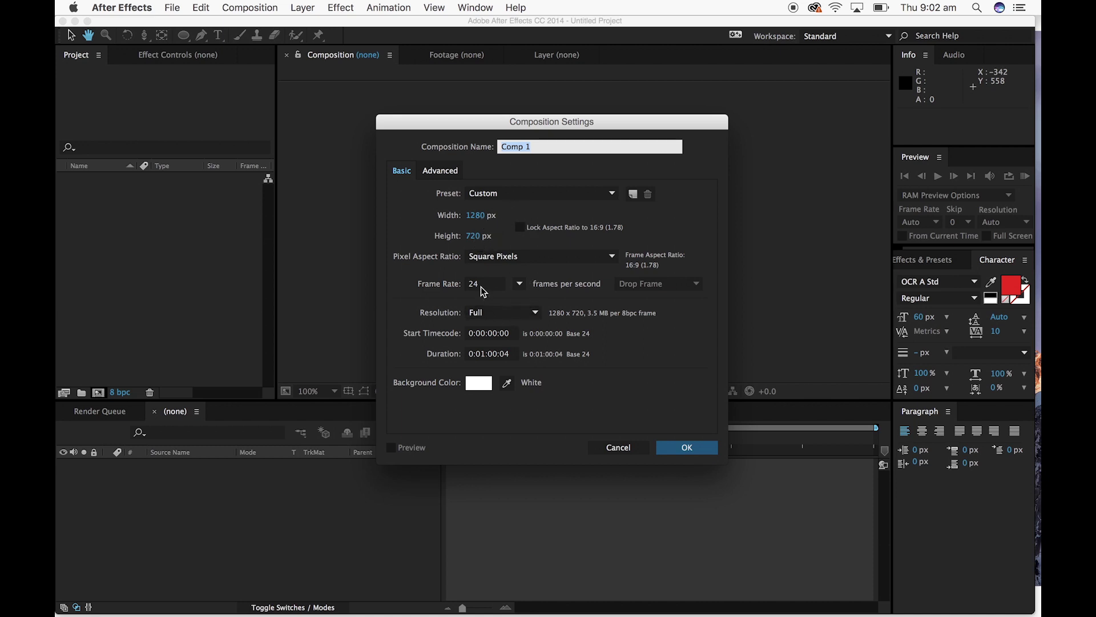
click(510, 358)
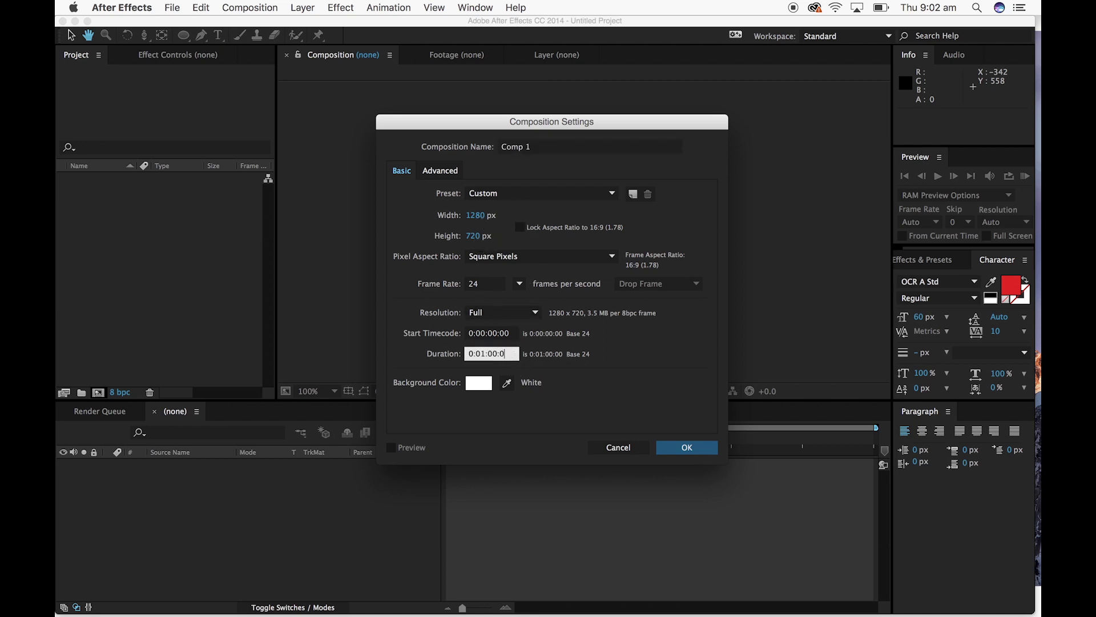
click(553, 146)
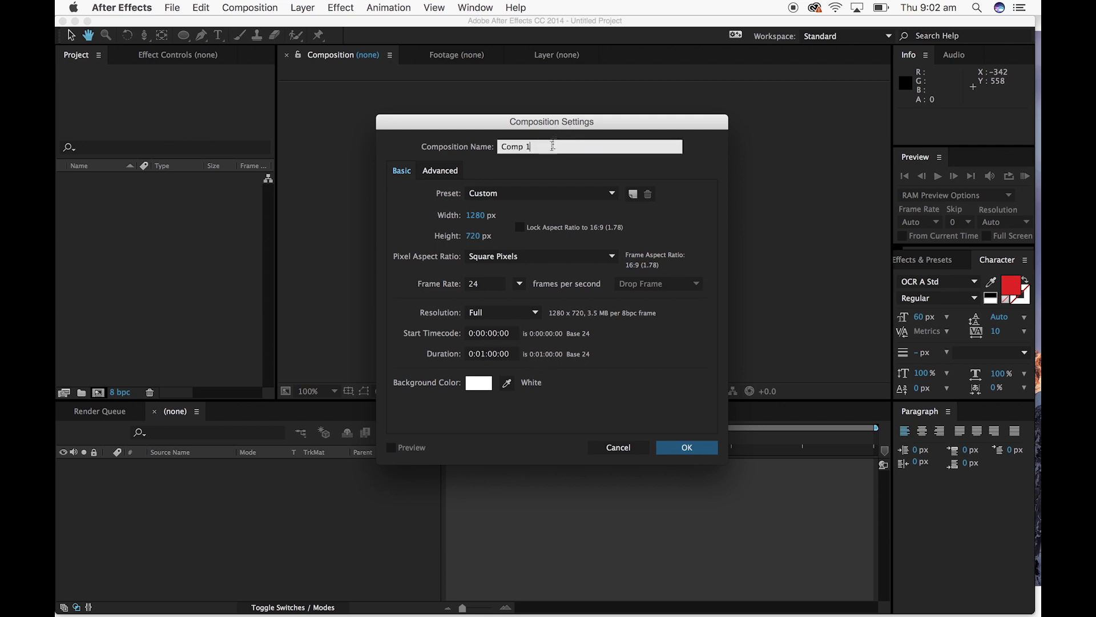
drag(551, 148, 447, 147)
text(Top)
click(697, 448)
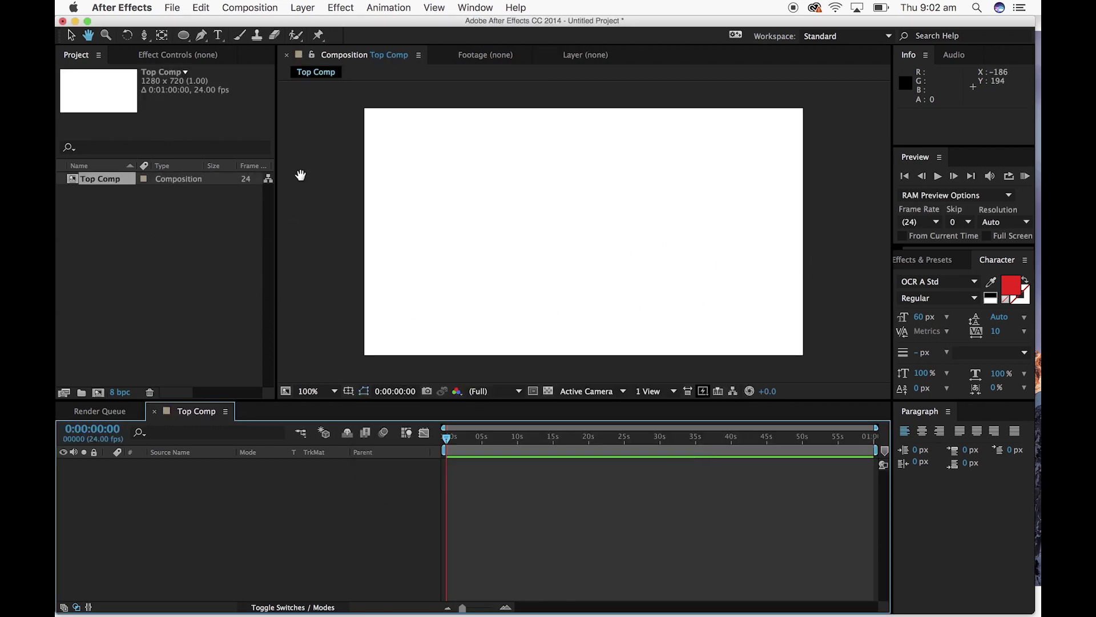
Switch to Finder, enlarge and reposition the ROund 2 folder window, and view attack screen.jpg in Preview
mouse_move(297, 614)
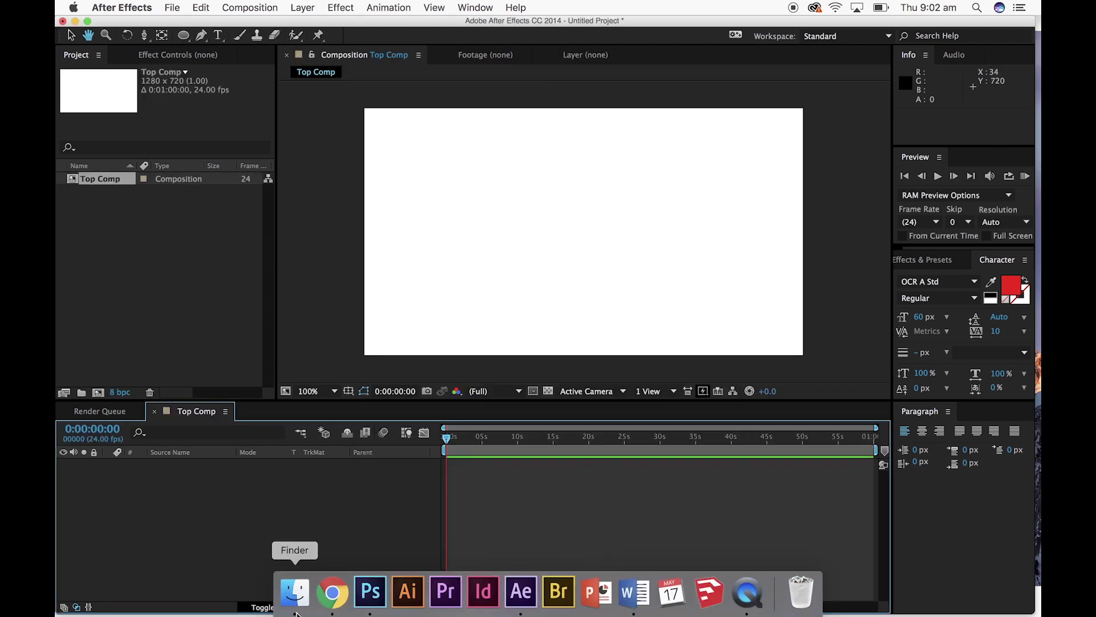
click(295, 594)
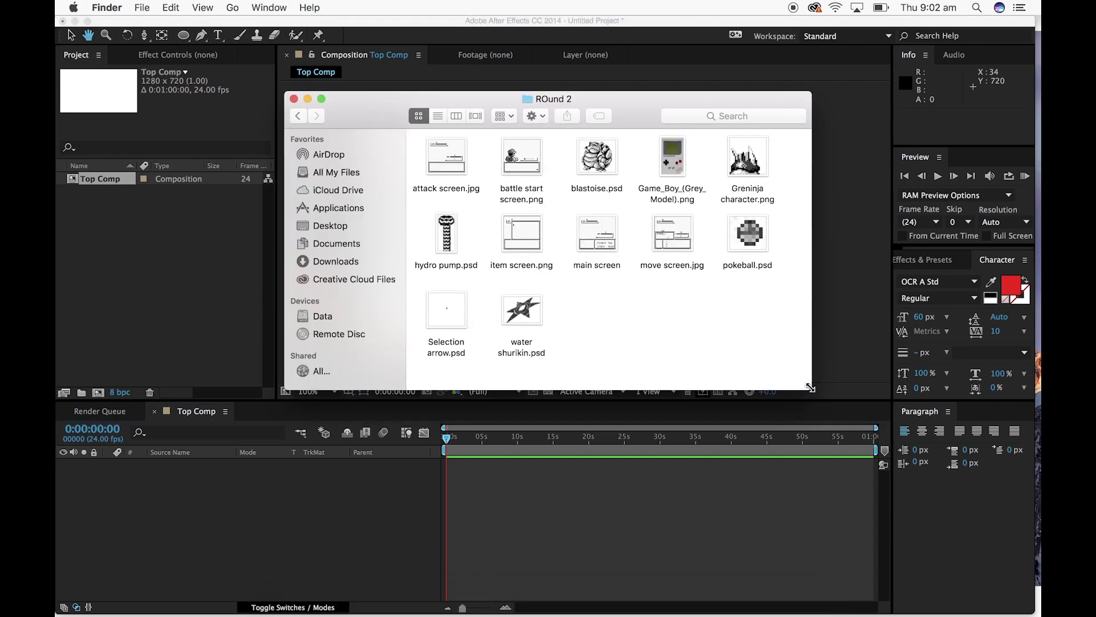
drag(810, 388, 957, 509)
drag(673, 121, 526, 87)
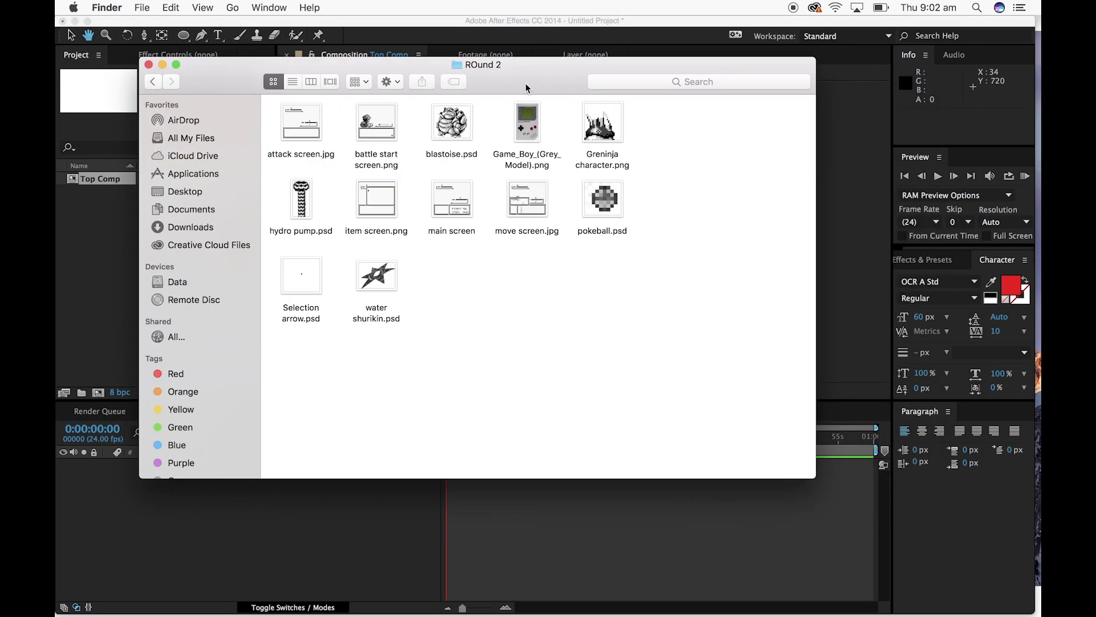
double_click(318, 133)
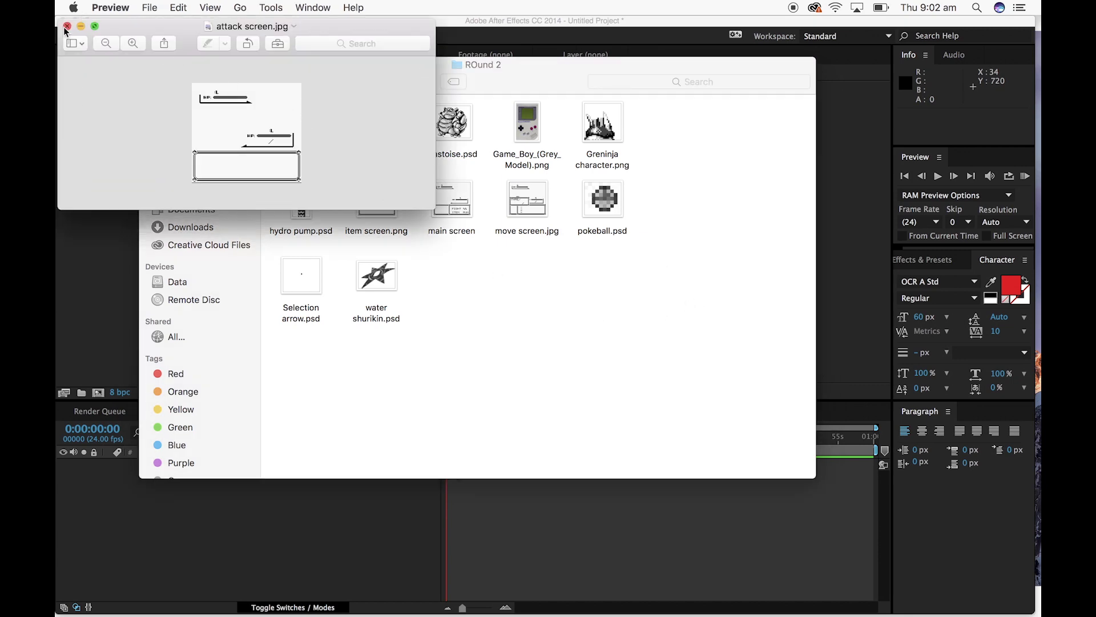
click(67, 26)
Browse the ROund 2 image files with large Cover Flow previews, and return to After Effects
click(331, 81)
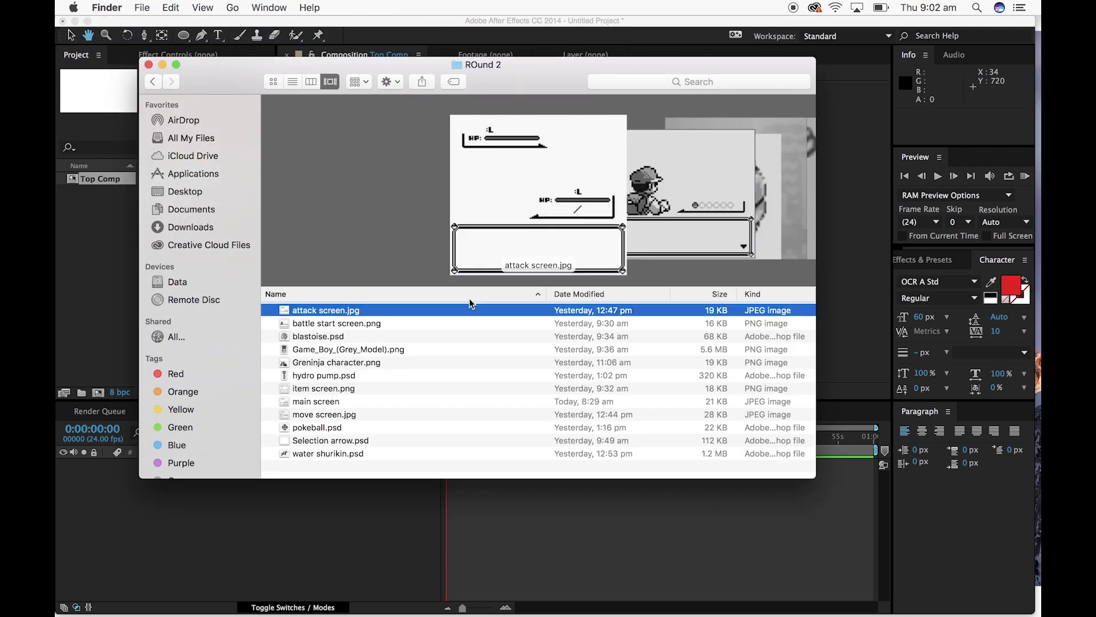
key(Down)
key(Down)
key(Down)
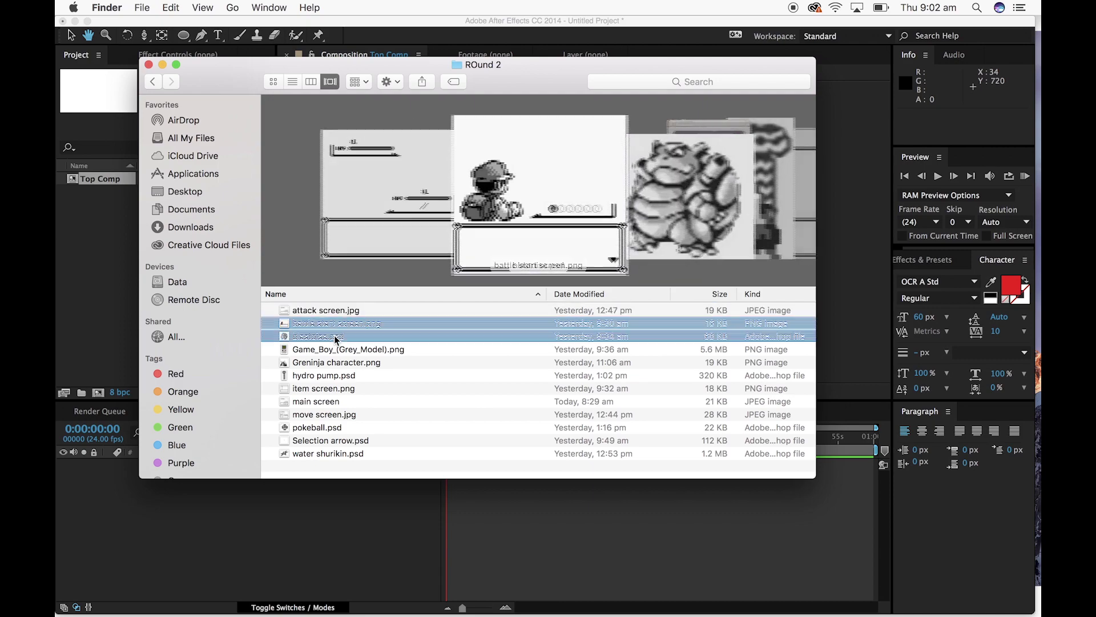
key(Down)
key(Down)
key(Down)
key(Down)
key(Down)
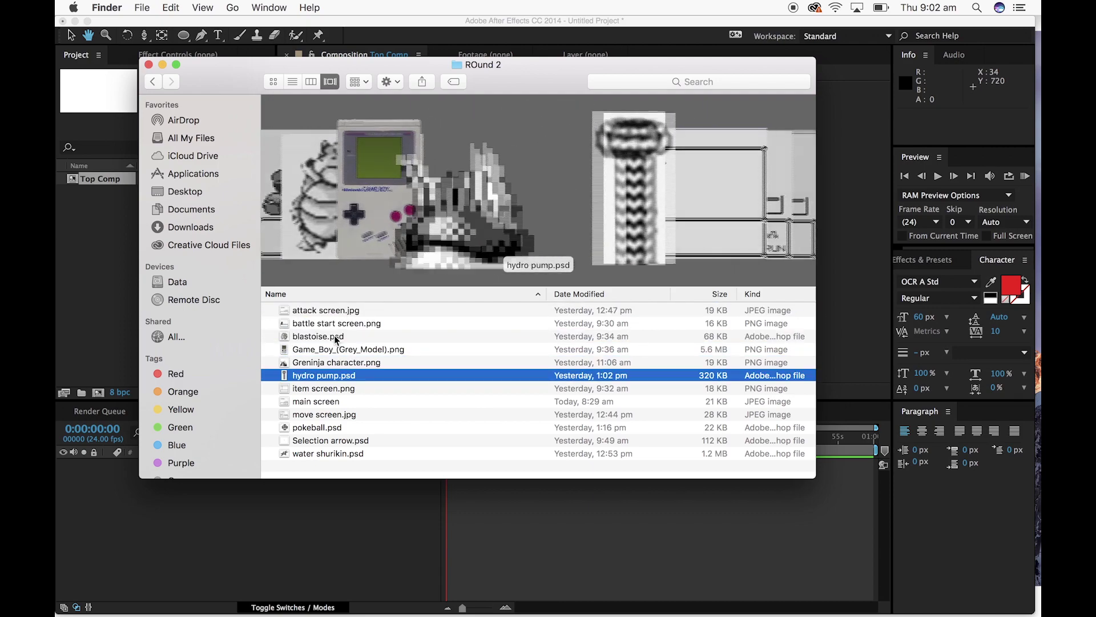
key(Down)
key(Down)
key(Down)
key(Up)
key(Up)
key(Up)
key(Up)
key(Up)
key(Up)
key(Up)
key(Up)
key(Up)
key(Up)
key(Up)
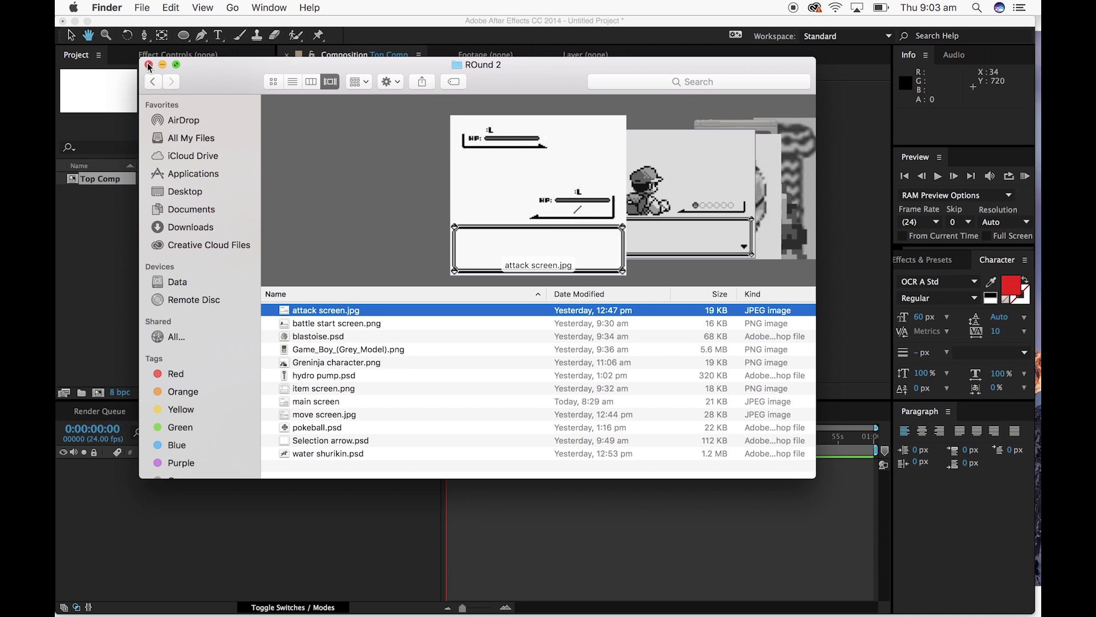
click(676, 549)
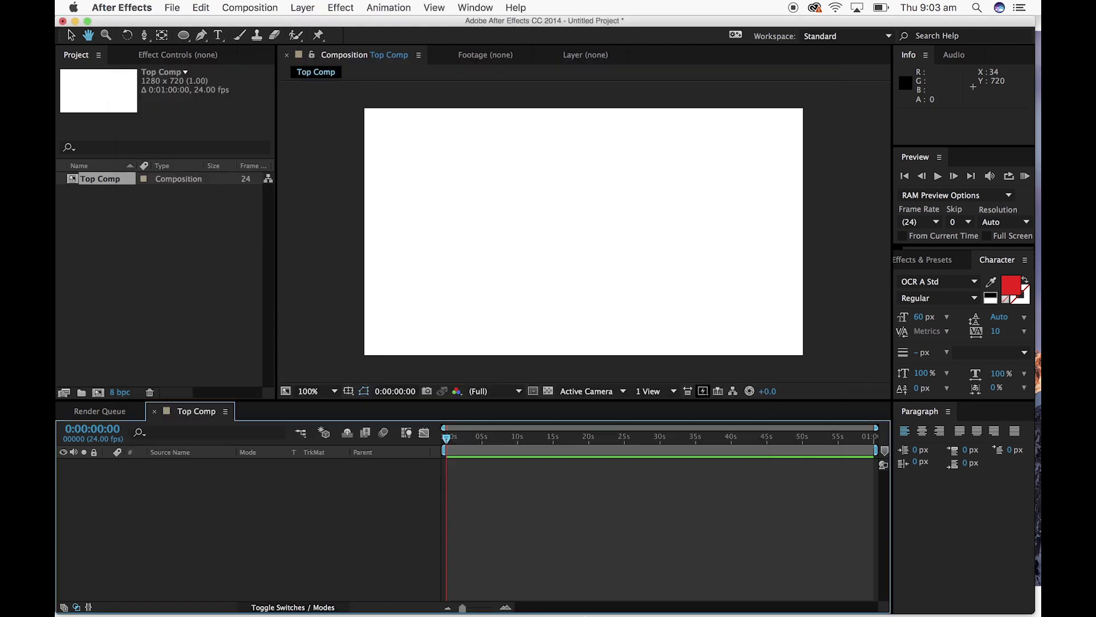
Switch to Photoshop and open the recent file pokeball.psd
click(376, 603)
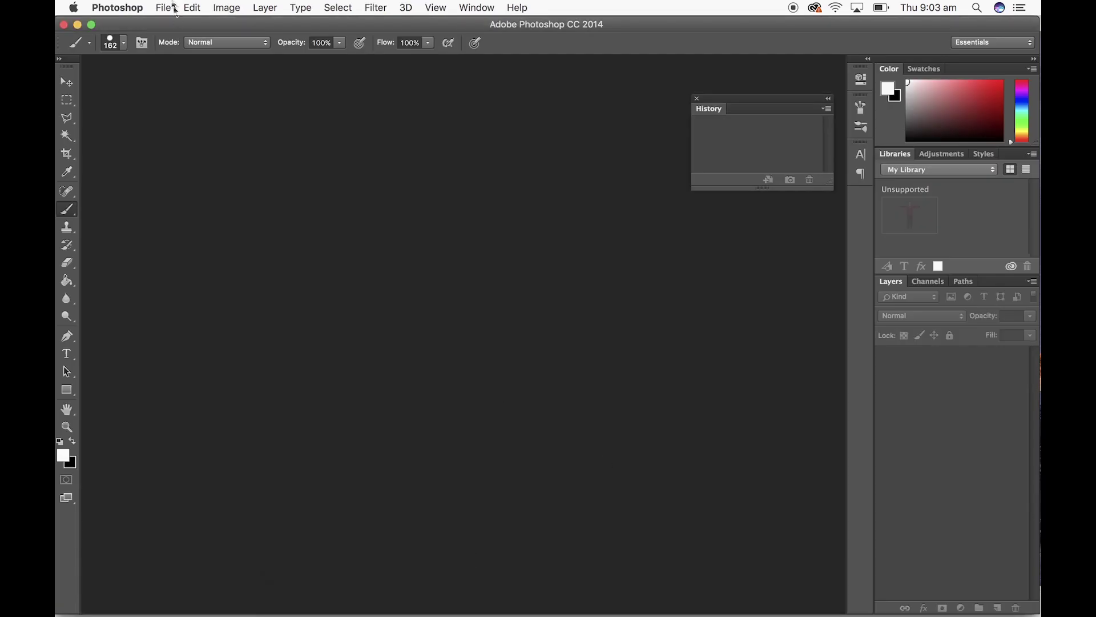
click(163, 7)
mouse_move(236, 81)
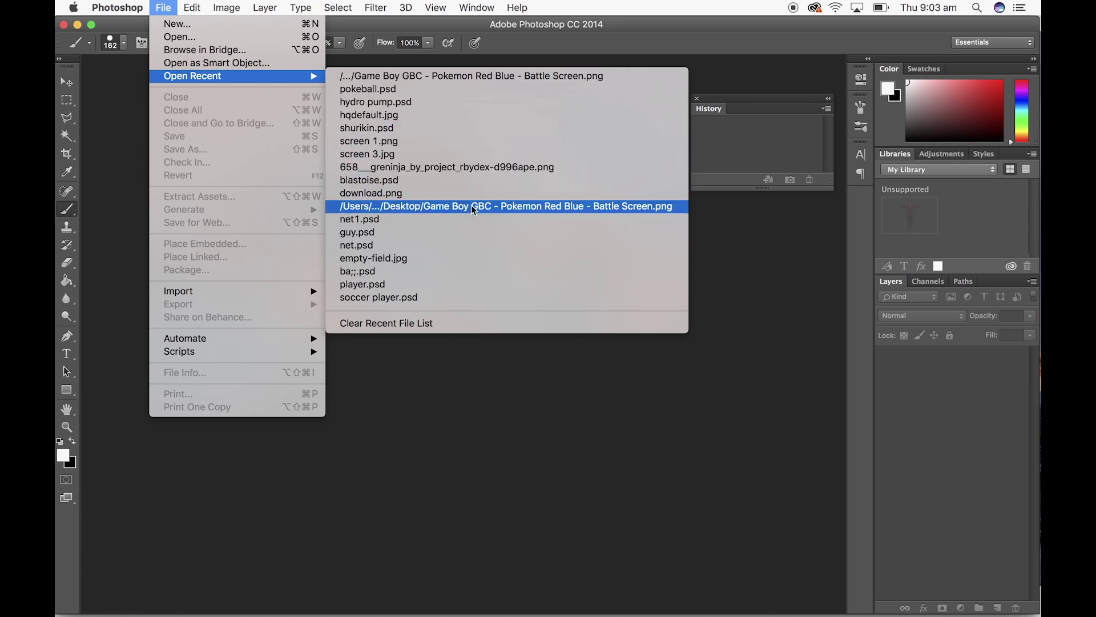
click(479, 89)
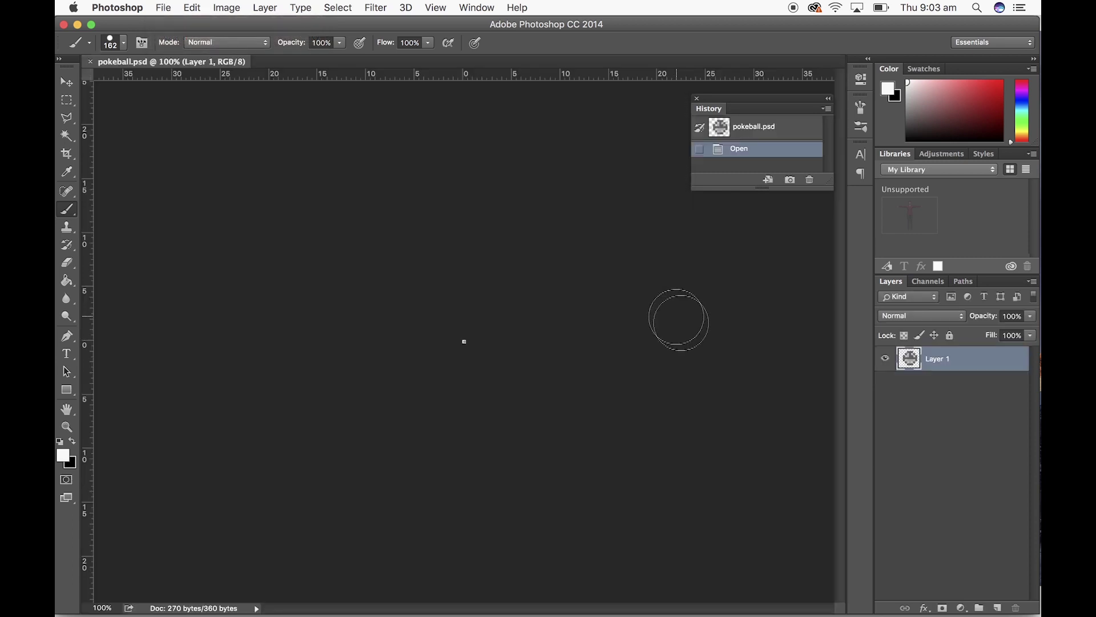
Examine the pokeball sprite and its transparent background at 3200% magnification, and close the document
key(super+equal)
key(super+equal)
key(super+equal)
key(super+equal)
key(super+equal)
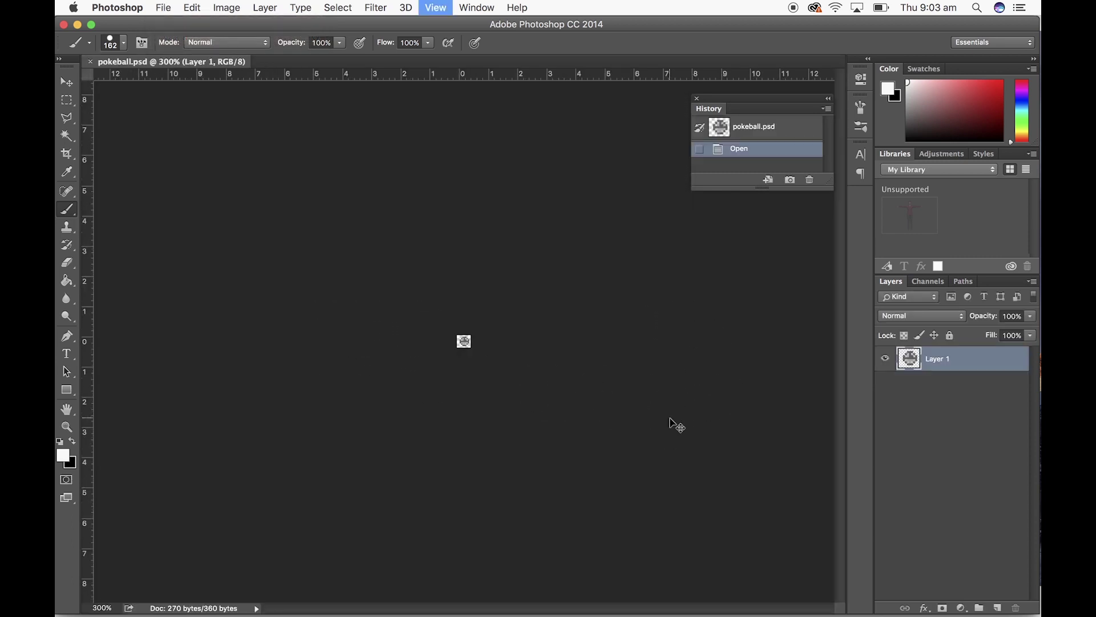
key(super+equal)
key(super+equal)
key(super+equal)
key(super+equal)
key(super+equal)
key(super+equal)
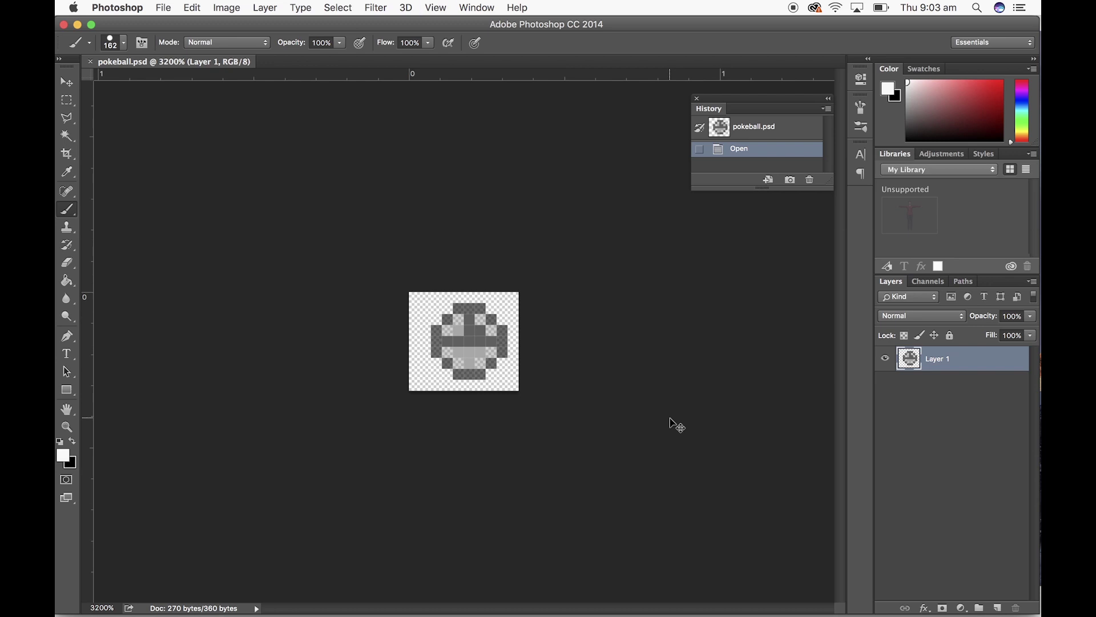
key(w)
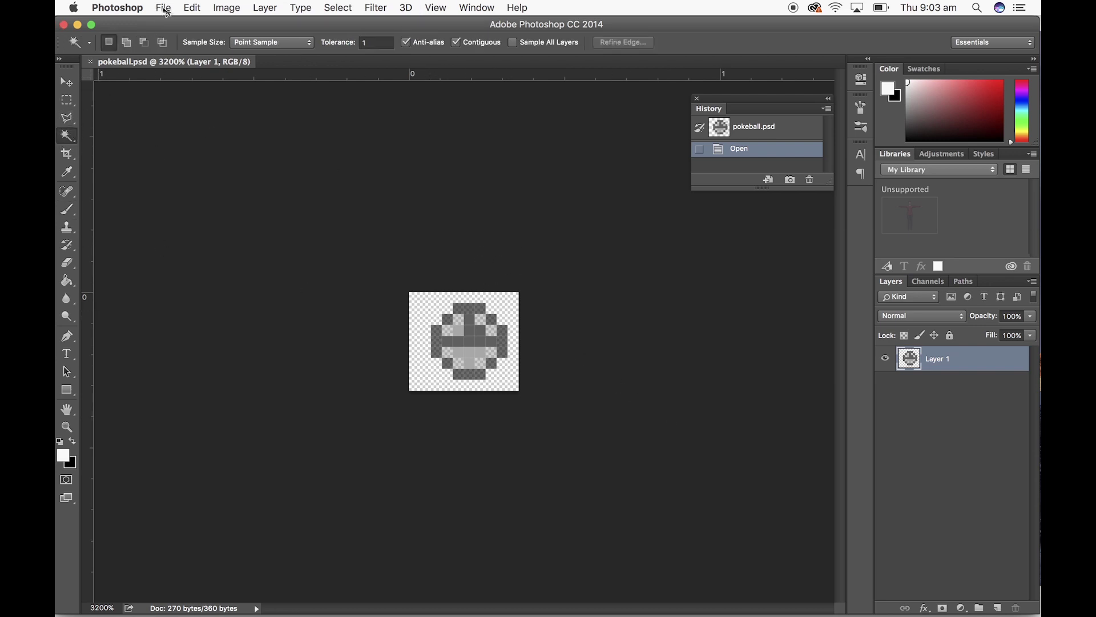
click(63, 25)
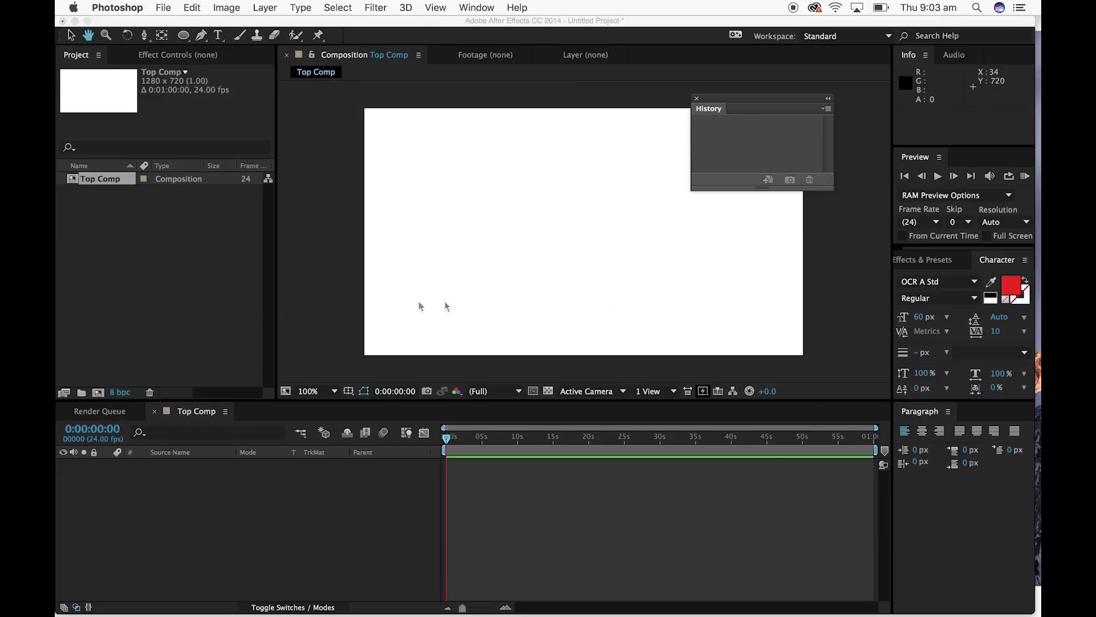
Switch back to After Effects and start a file import from the ROund 2 folder
mouse_move(711, 615)
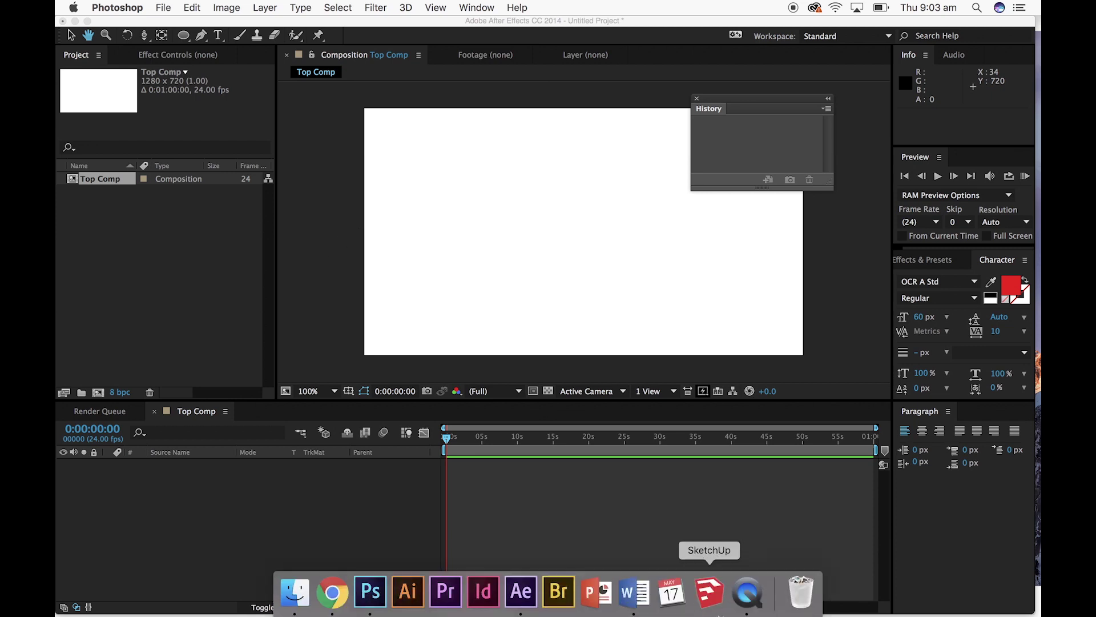
click(169, 9)
click(391, 149)
click(173, 8)
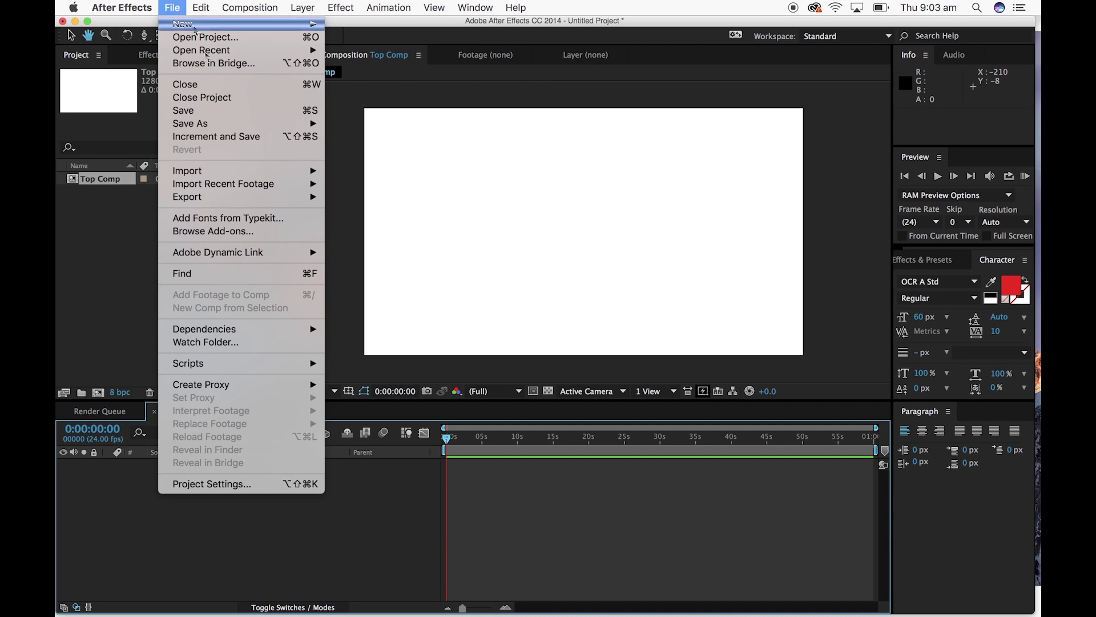
mouse_move(228, 171)
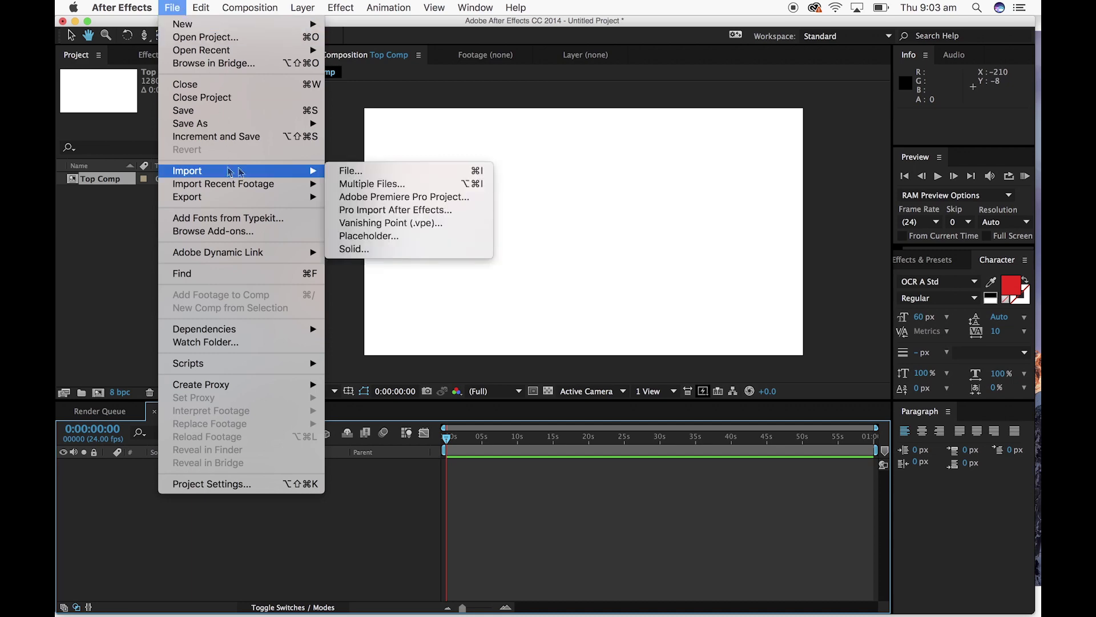
click(341, 178)
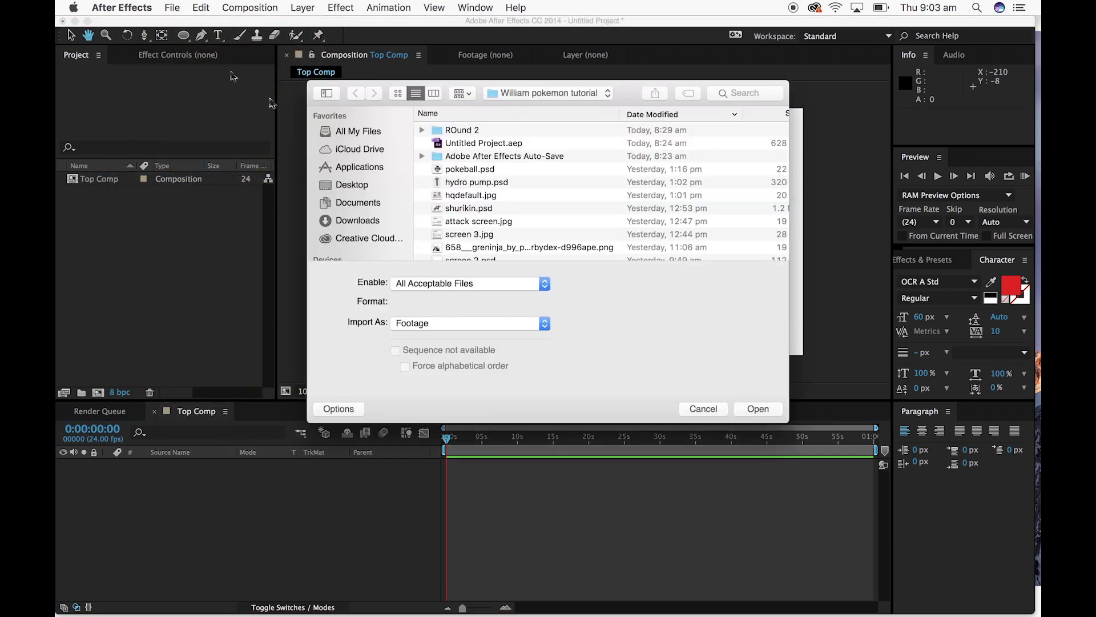
click(461, 131)
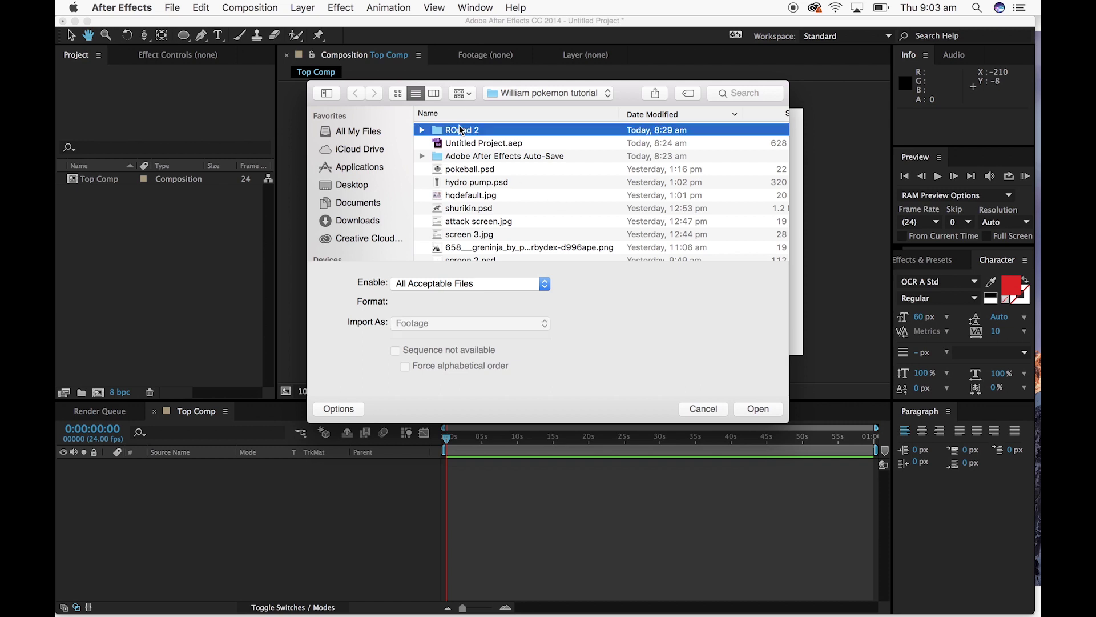
double_click(462, 130)
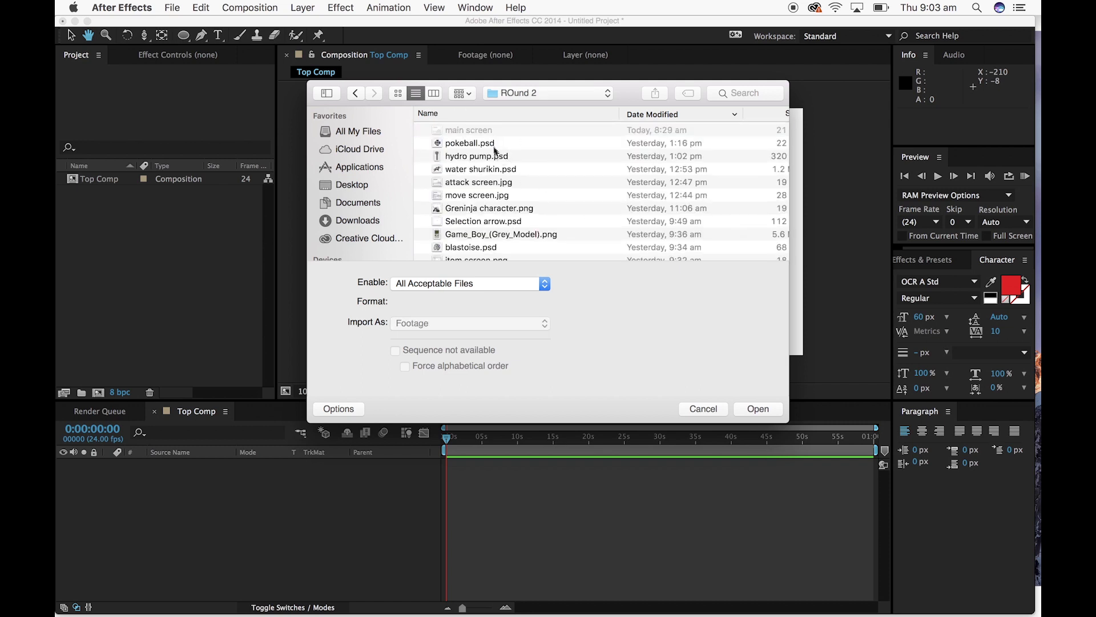
Check the Import As options for pokeball.psd, and allow all file types to be selected for import
click(494, 144)
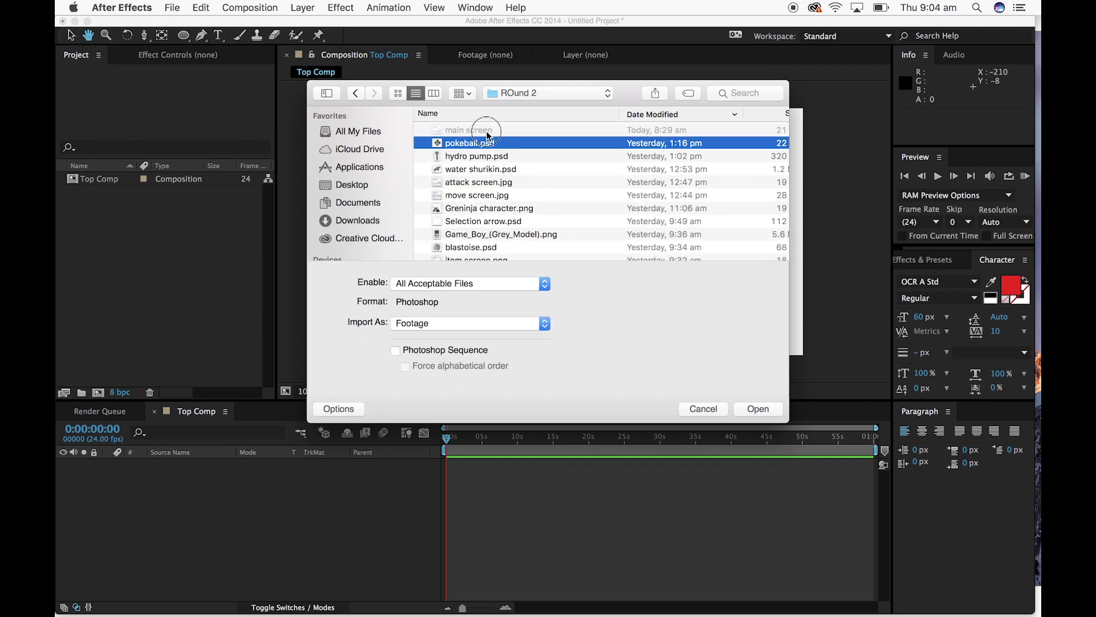
scroll(497, 171, down, 2)
scroll(514, 251, up, 2)
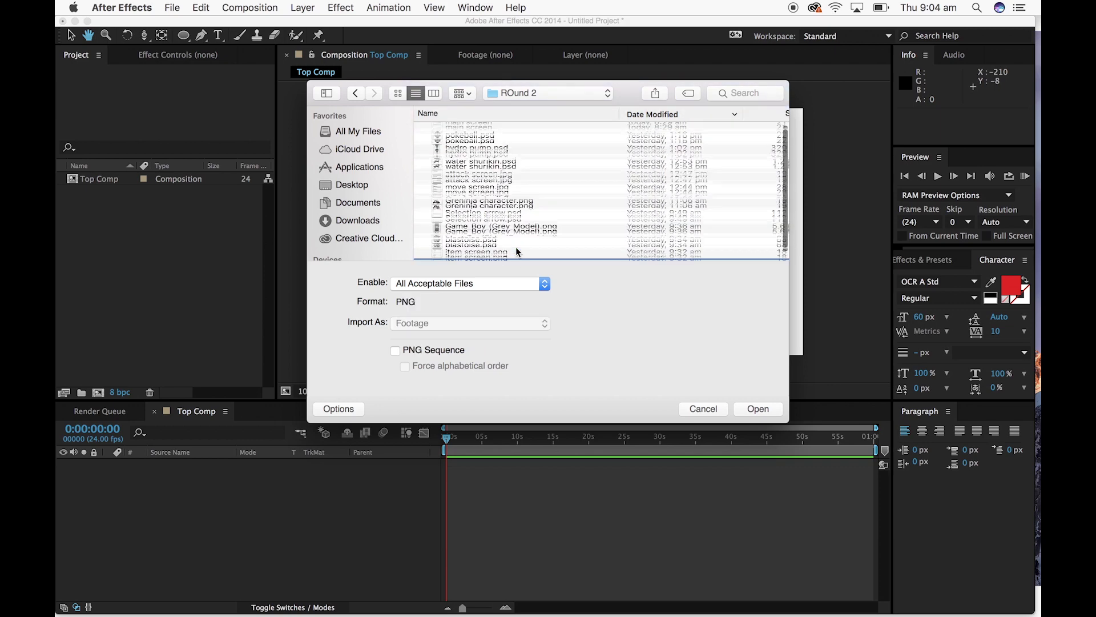
click(494, 142)
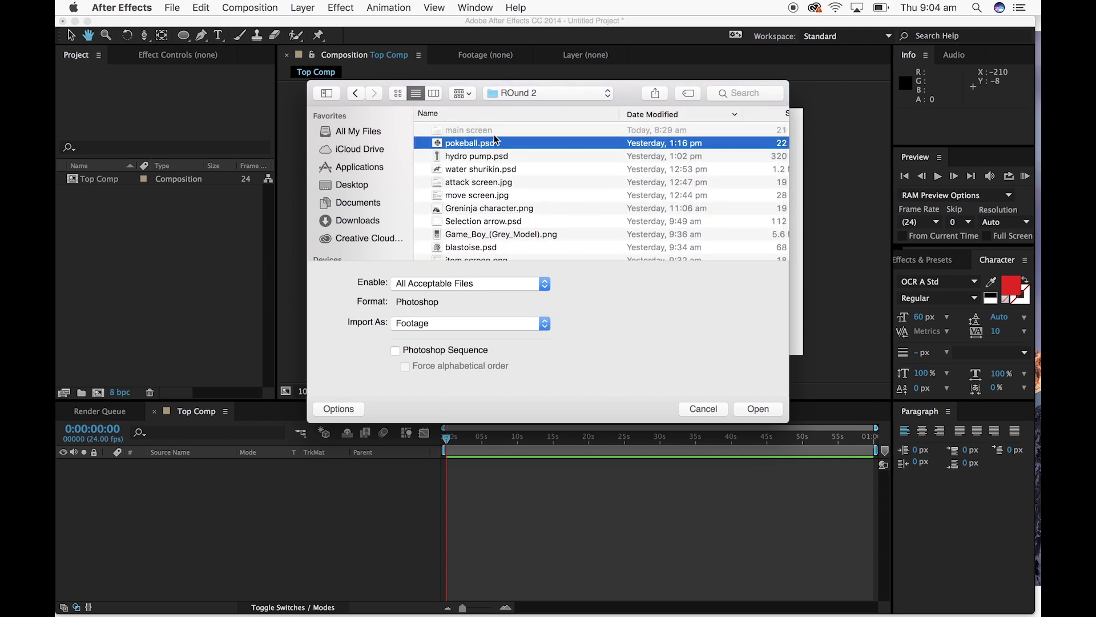
click(528, 327)
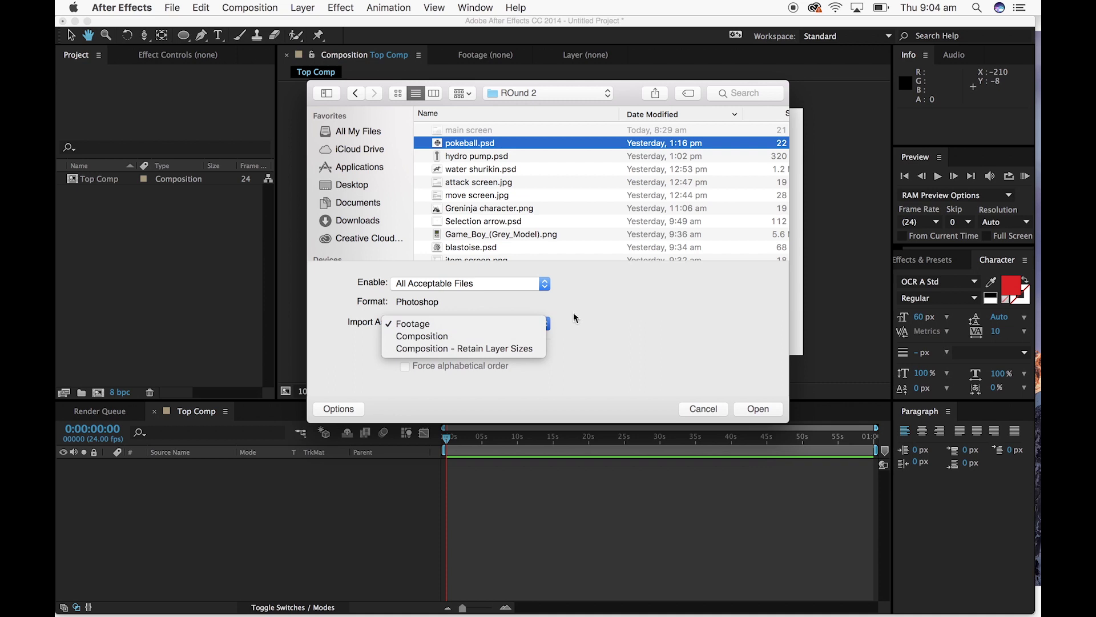
click(567, 314)
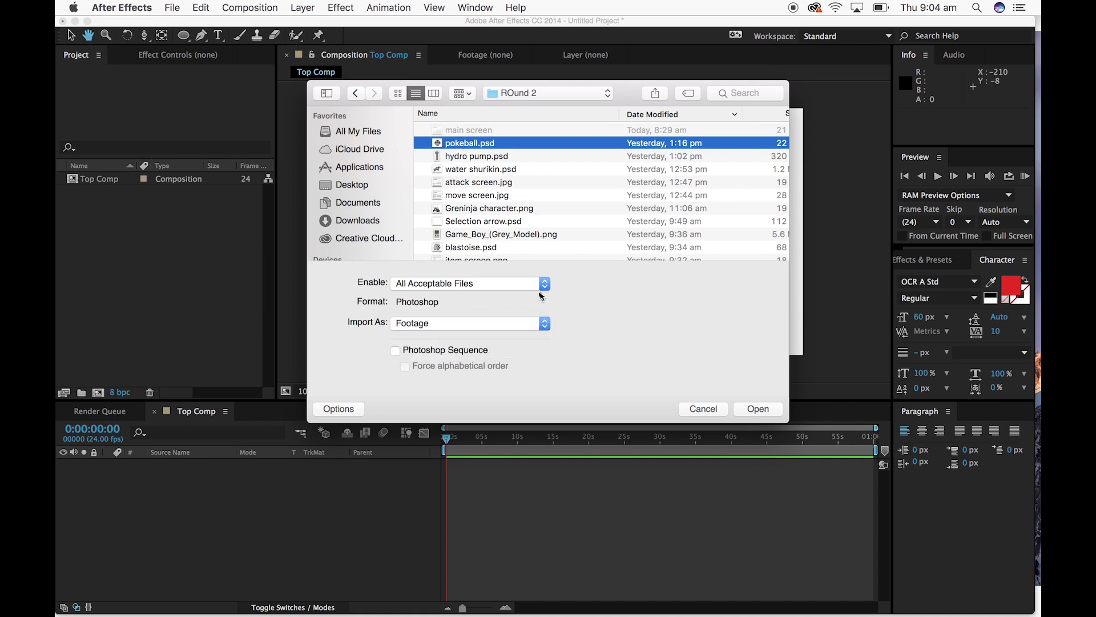
click(543, 284)
click(508, 270)
click(646, 372)
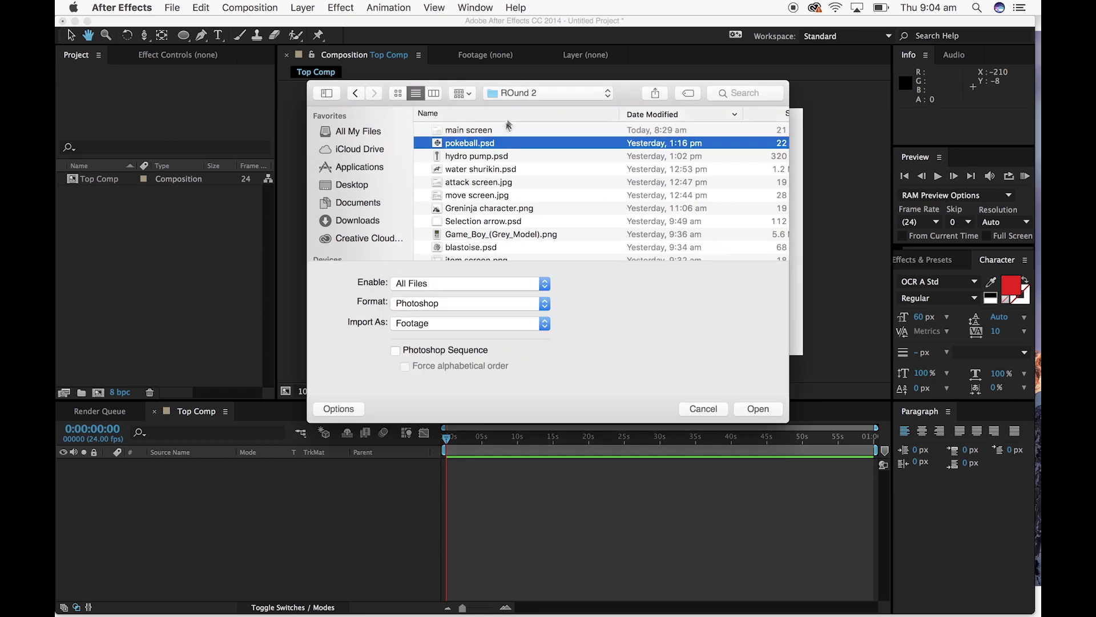
Try to import every file in the ROund 2 folder, from main screen through battle start screen.png
click(499, 130)
scroll(498, 169, down, 3)
shift+click(488, 253)
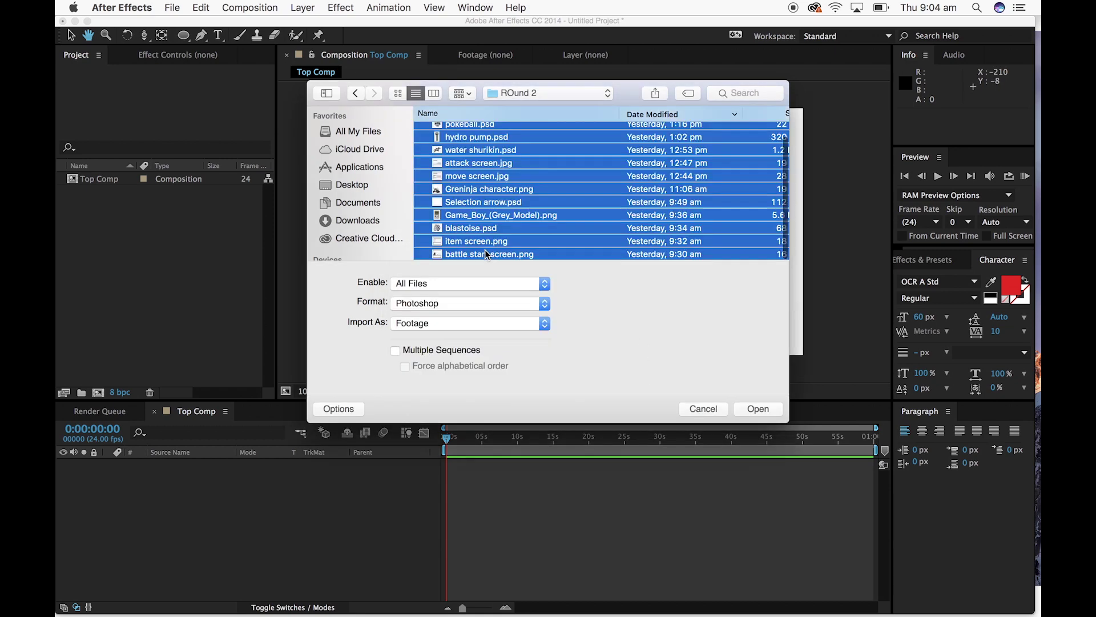
click(758, 409)
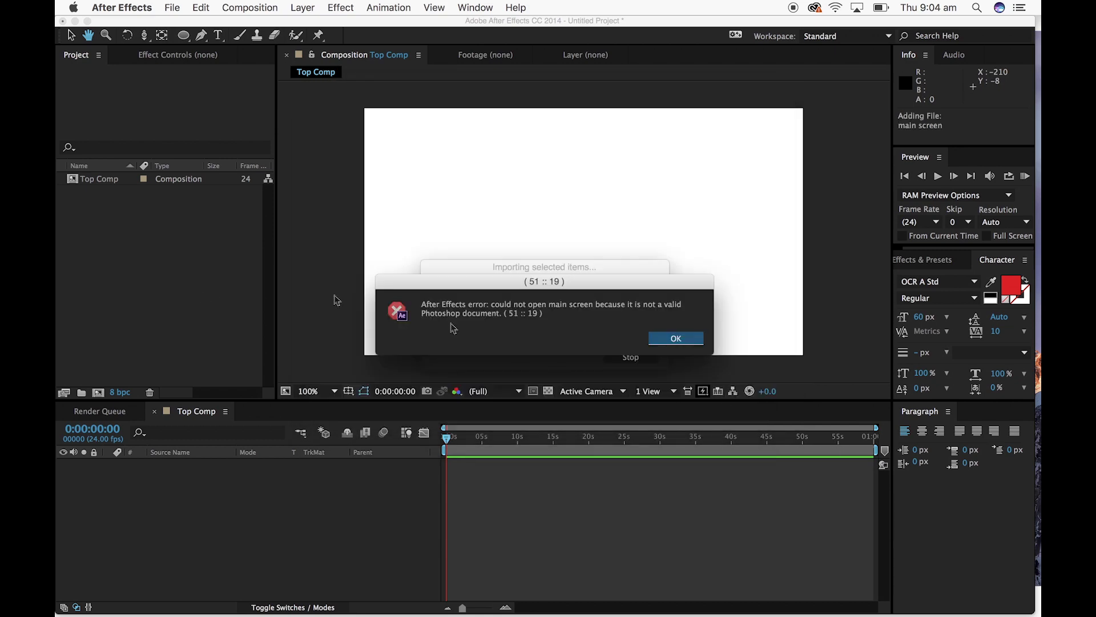
click(676, 346)
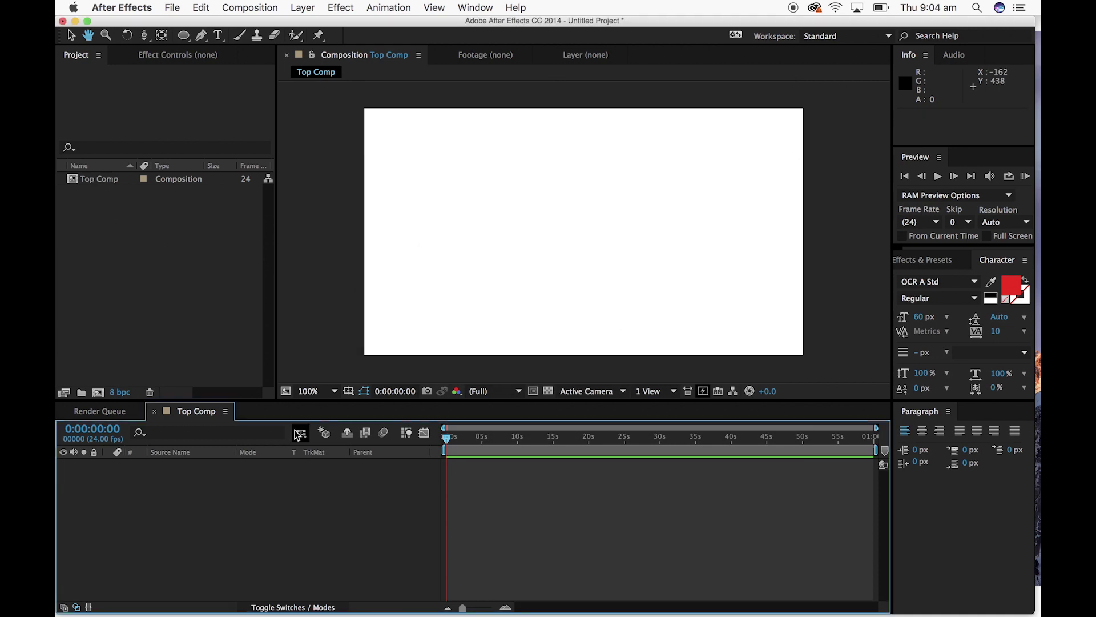
Import all the ROund 2 files from pokeball.psd through battle start screen.png, leaving out main screen
click(172, 8)
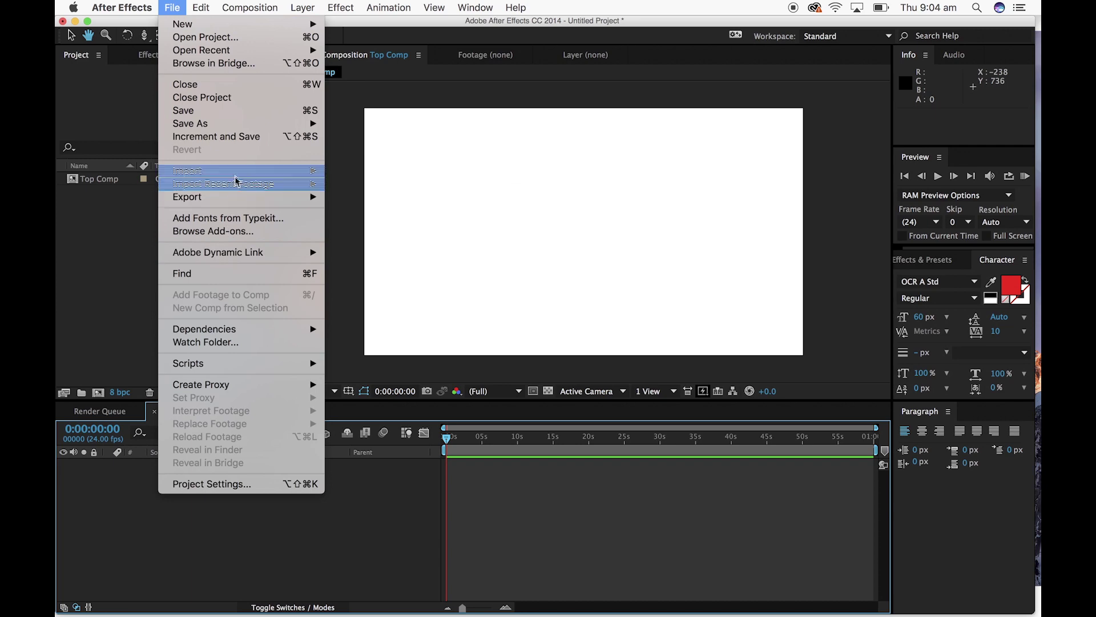
mouse_move(236, 171)
click(348, 170)
click(502, 141)
scroll(497, 200, down, 2)
shift+click(494, 254)
click(758, 409)
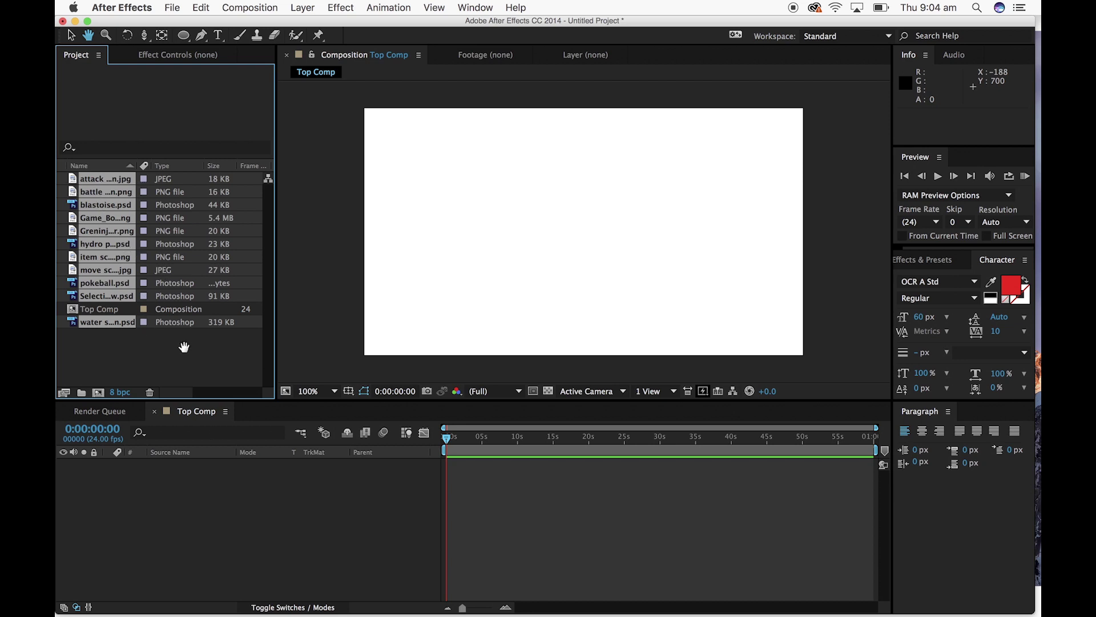
Switch to Photoshop and open the main screen file from the ROund 2 folder
mouse_move(597, 605)
click(370, 592)
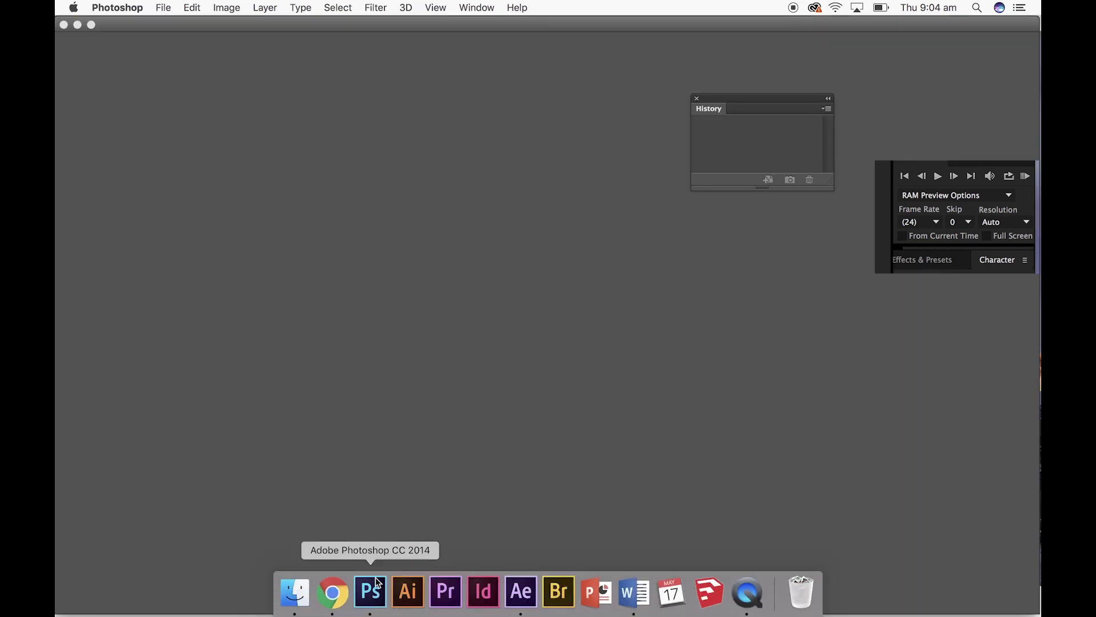
click(164, 8)
mouse_move(192, 8)
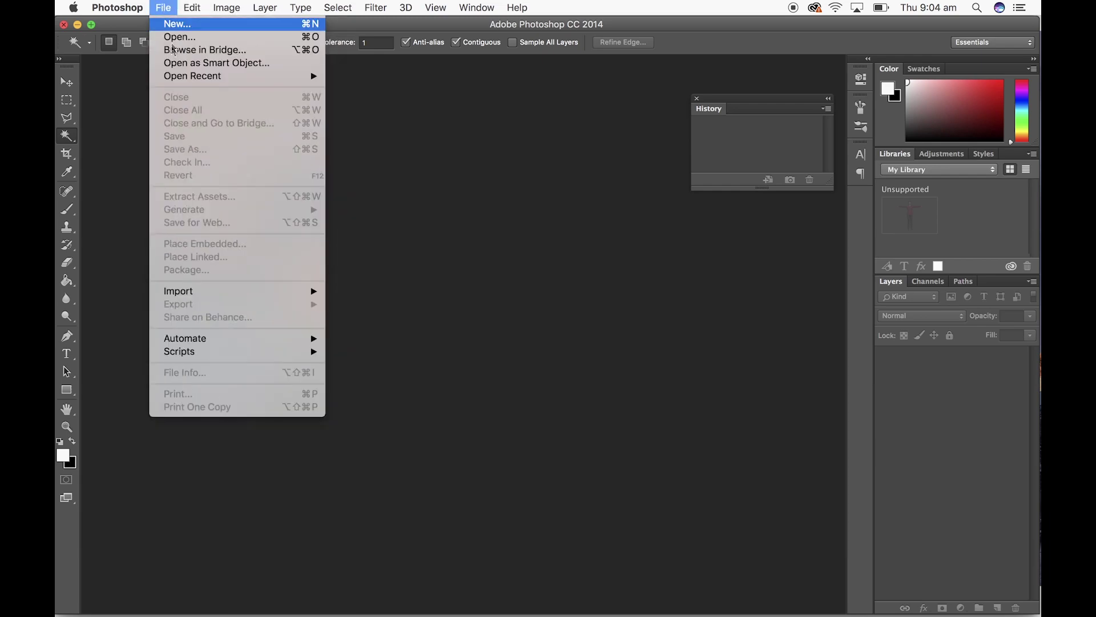
mouse_move(181, 76)
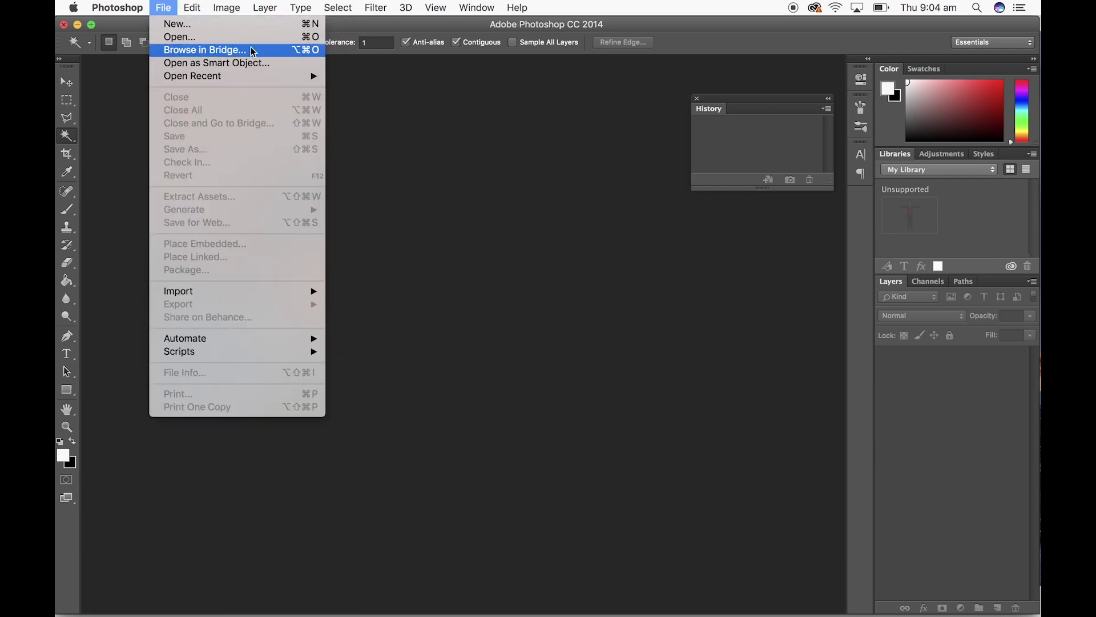
click(250, 37)
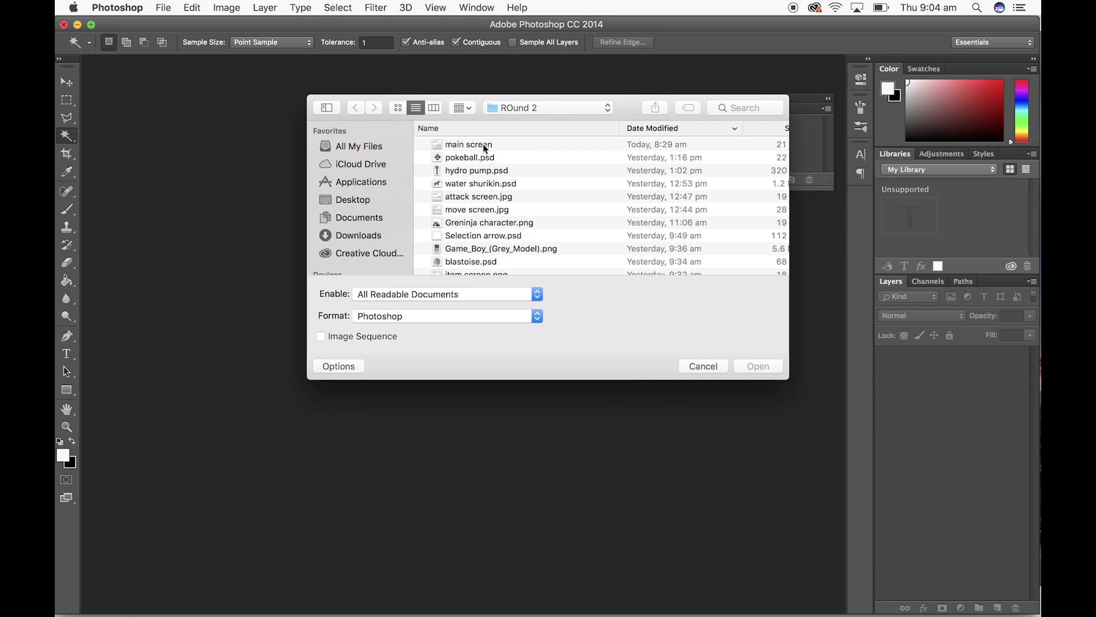
double_click(486, 146)
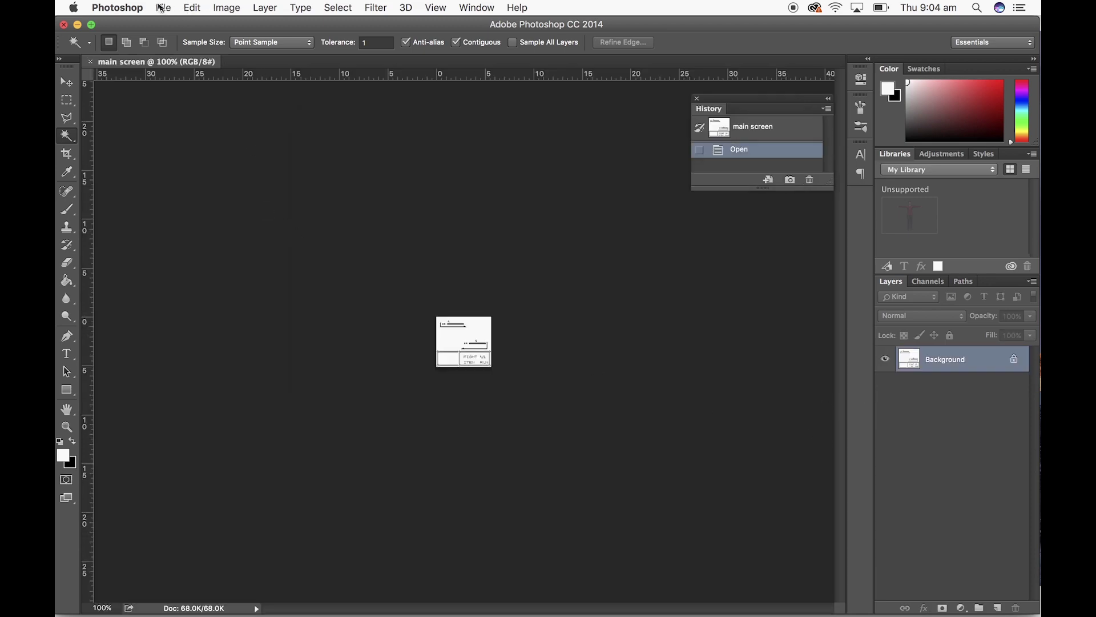
Save the main screen image in Photoshop format as main screen.psd in the ROund 2 folder
click(163, 8)
click(220, 148)
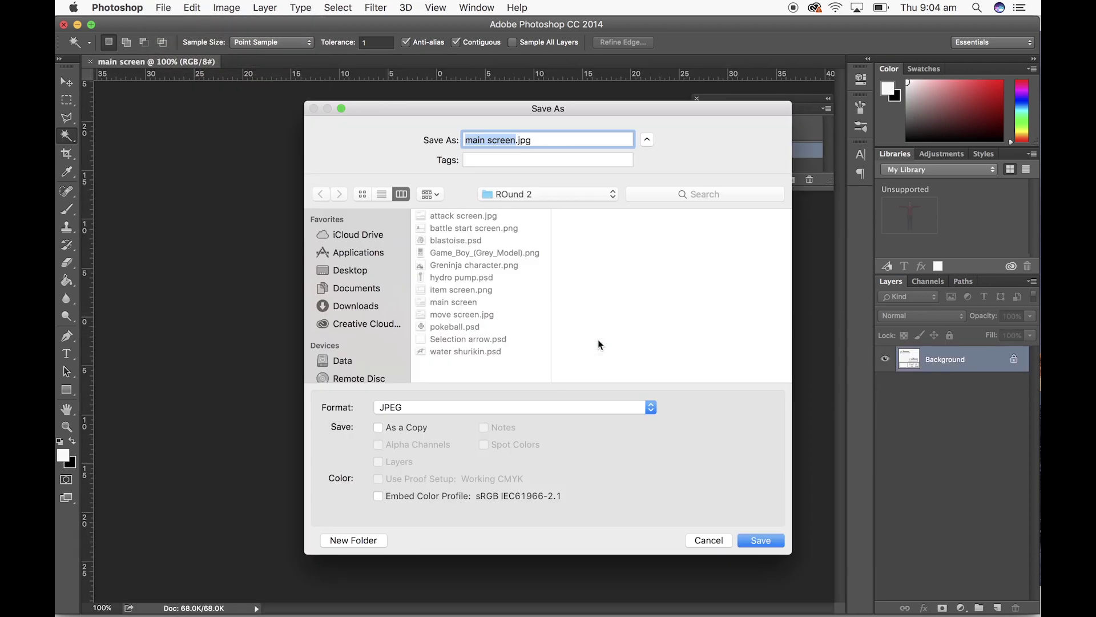
click(431, 405)
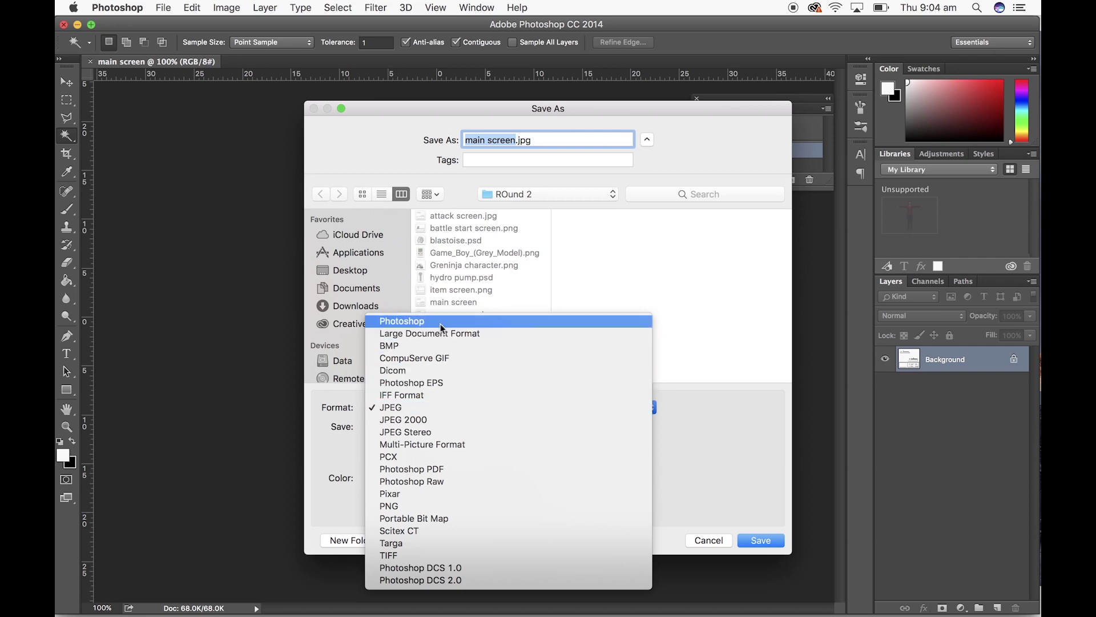
click(446, 344)
click(760, 540)
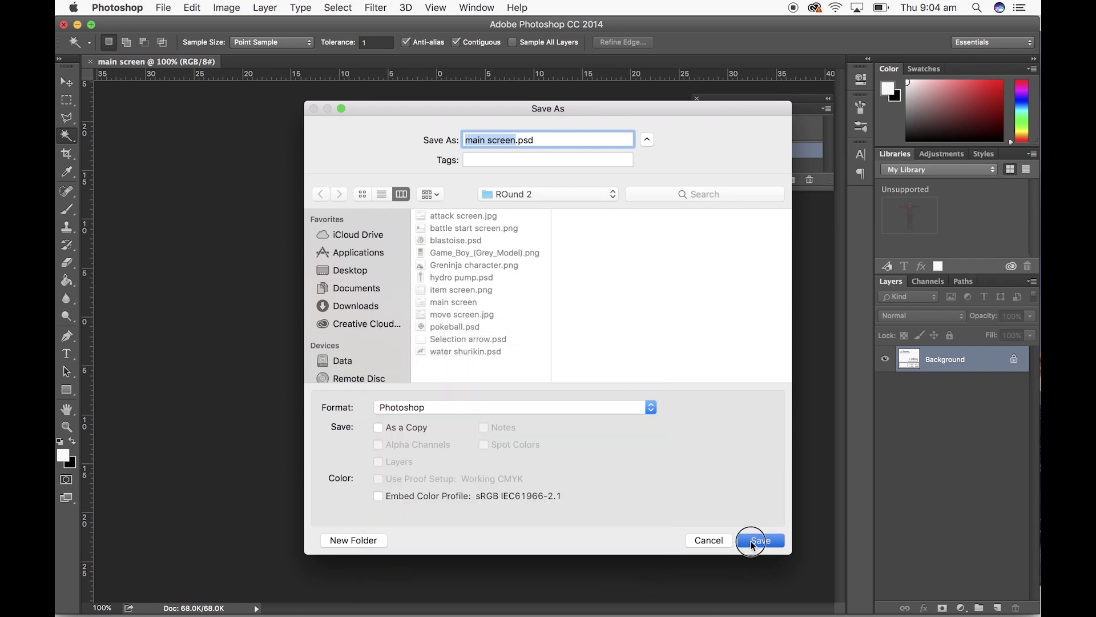
Switch back to After Effects and import main screen.psd from the ROund 2 folder as footage
mouse_move(455, 602)
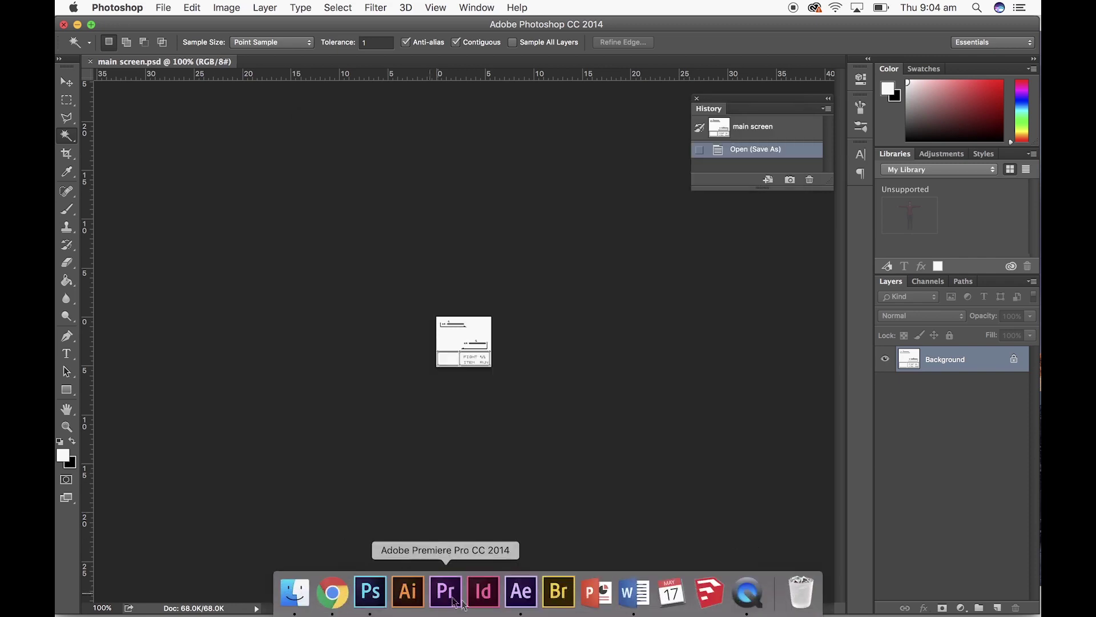
click(521, 591)
click(172, 7)
mouse_move(223, 173)
click(344, 172)
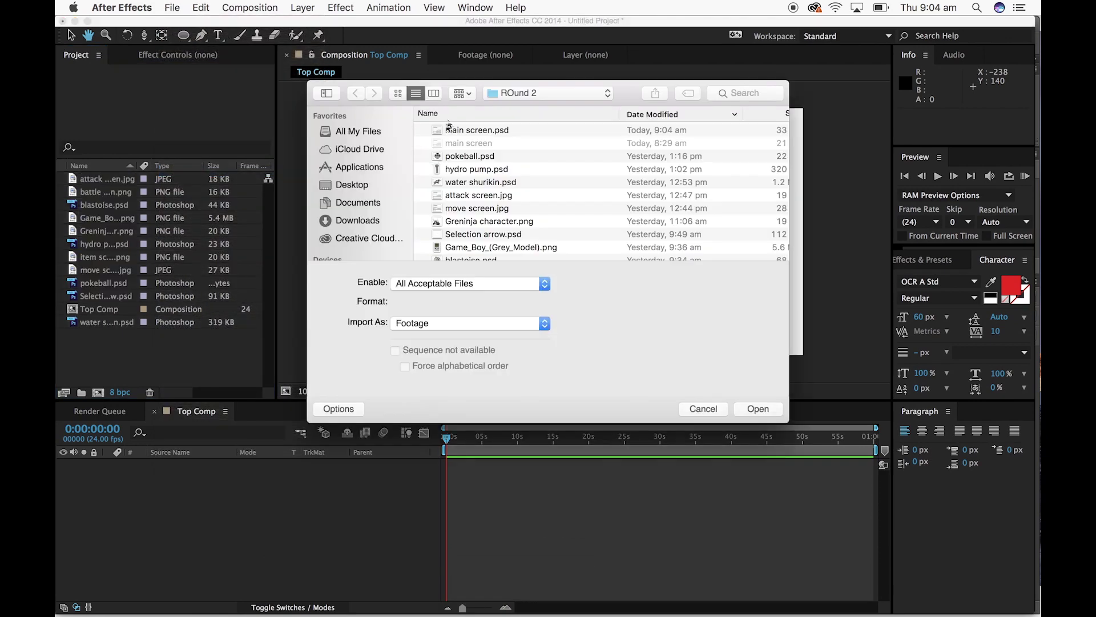
double_click(464, 130)
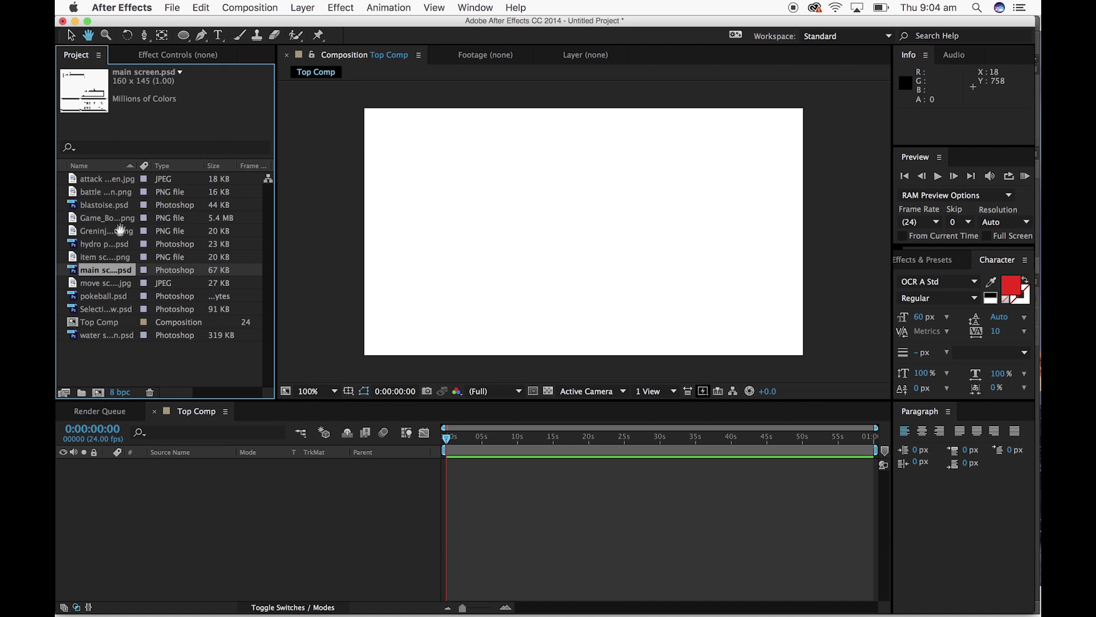
Activate the Selection tool and create a project folder named Resources
click(72, 34)
click(110, 179)
click(113, 310)
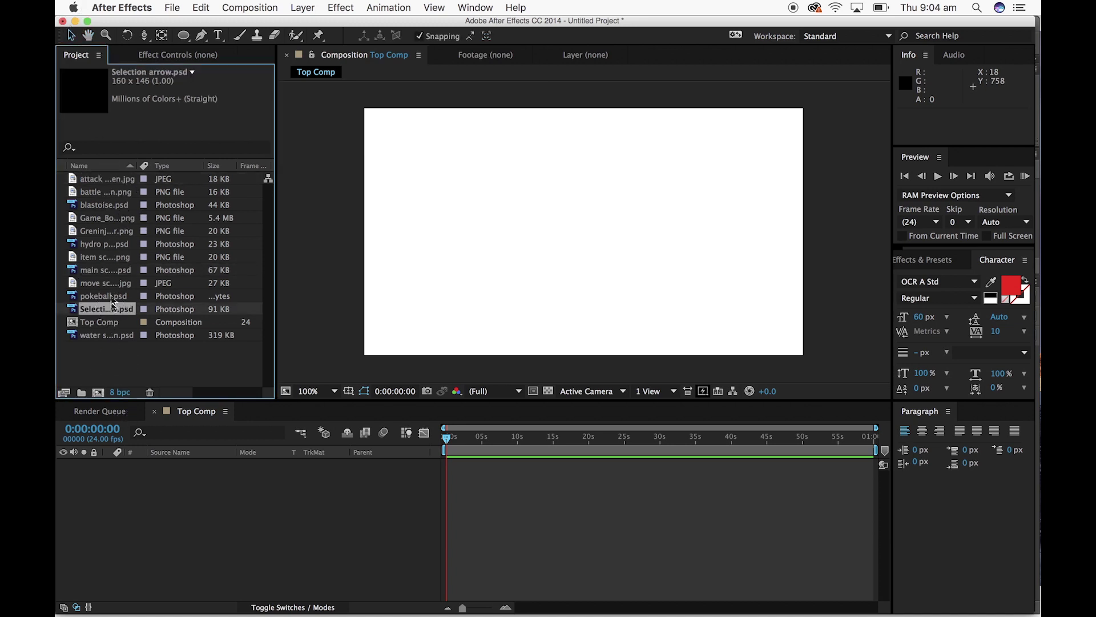
click(89, 325)
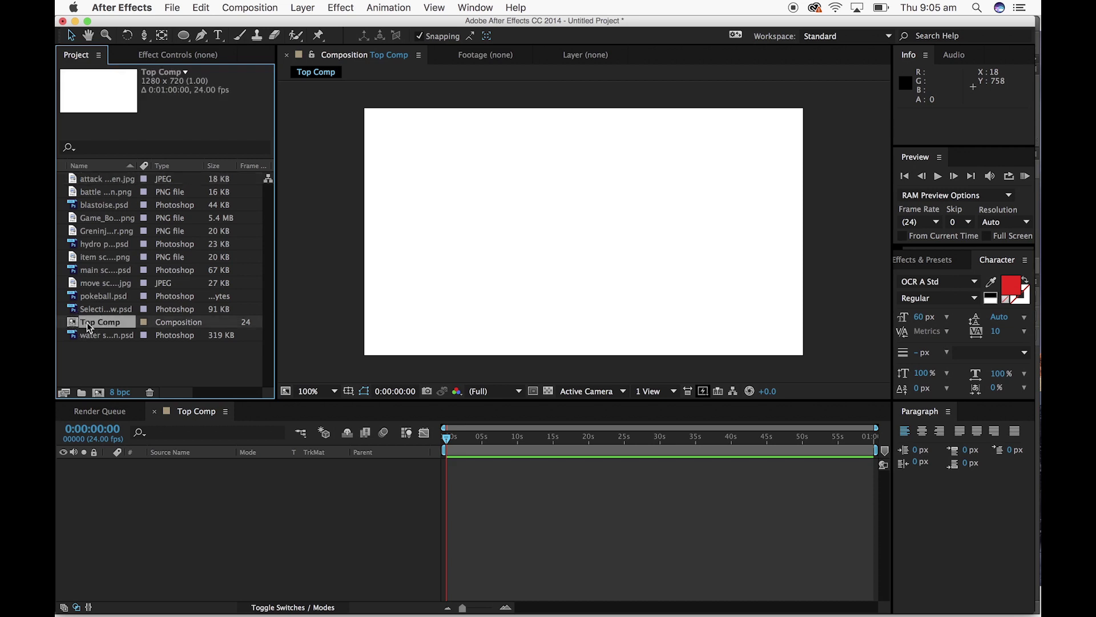
click(118, 356)
click(81, 393)
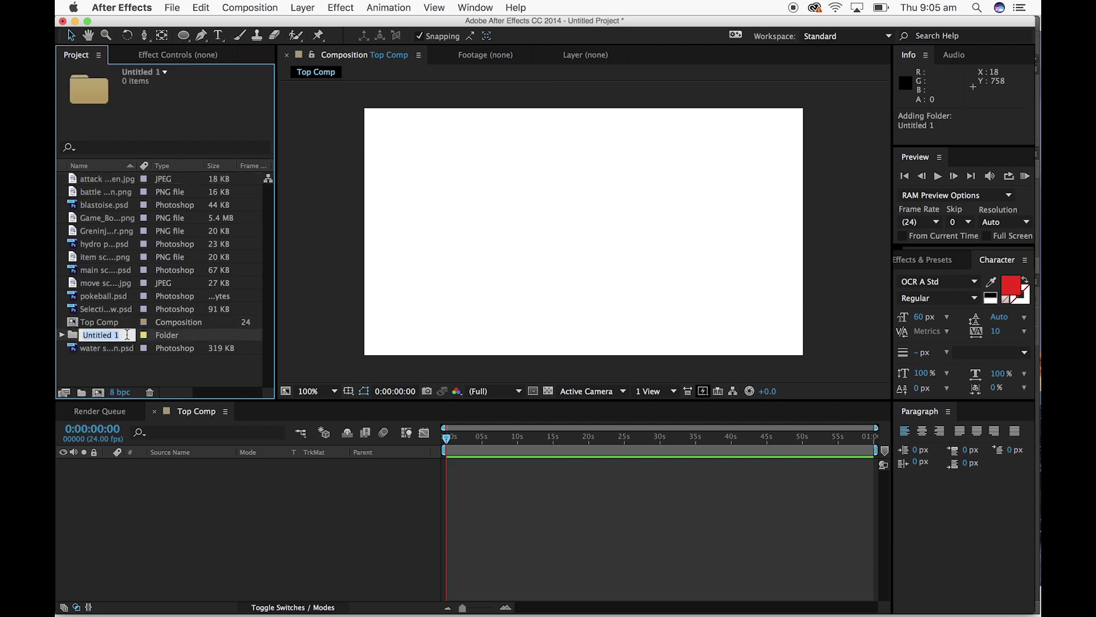
text(esources)
key(Return)
Move all the imported image files into the Resources folder, leaving Top Comp outside, and expand the folder
drag(116, 352, 93, 309)
click(94, 323)
click(101, 295)
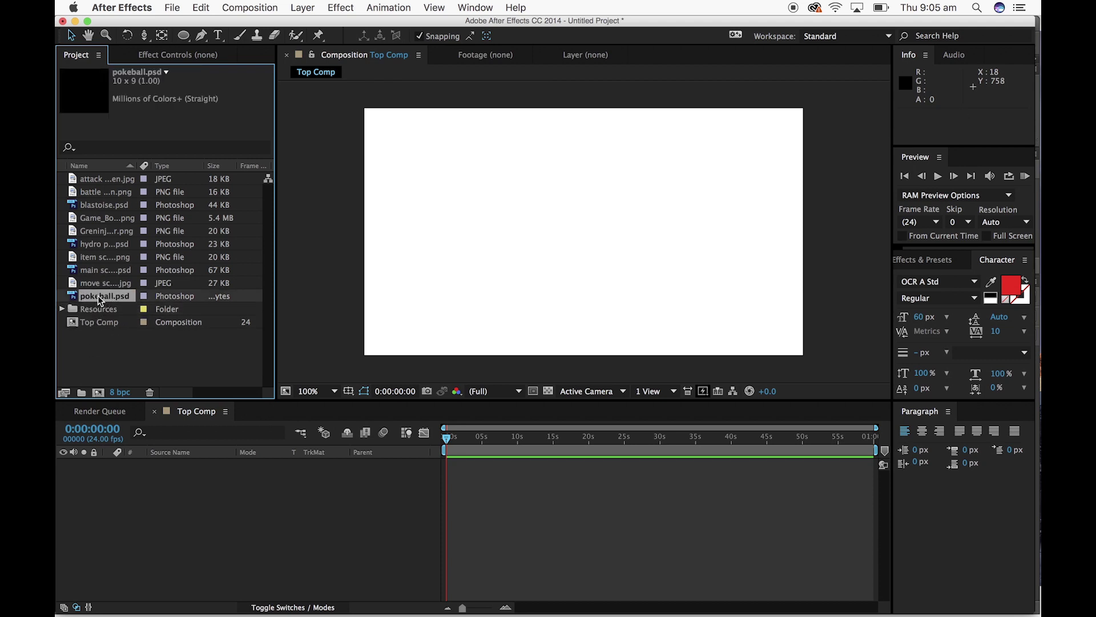
shift+click(110, 180)
drag(100, 178, 101, 310)
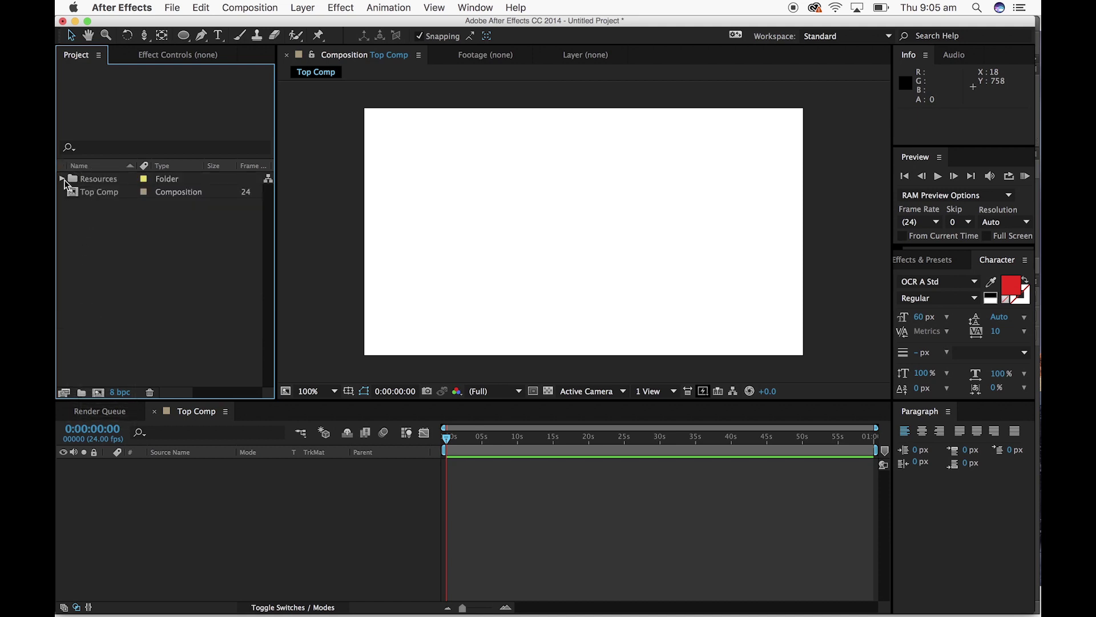
click(62, 179)
click(63, 179)
click(62, 179)
click(62, 179)
click(62, 179)
Place attack screen.jpg in Top Comp to check its size against the frame, and delete the layer
click(116, 192)
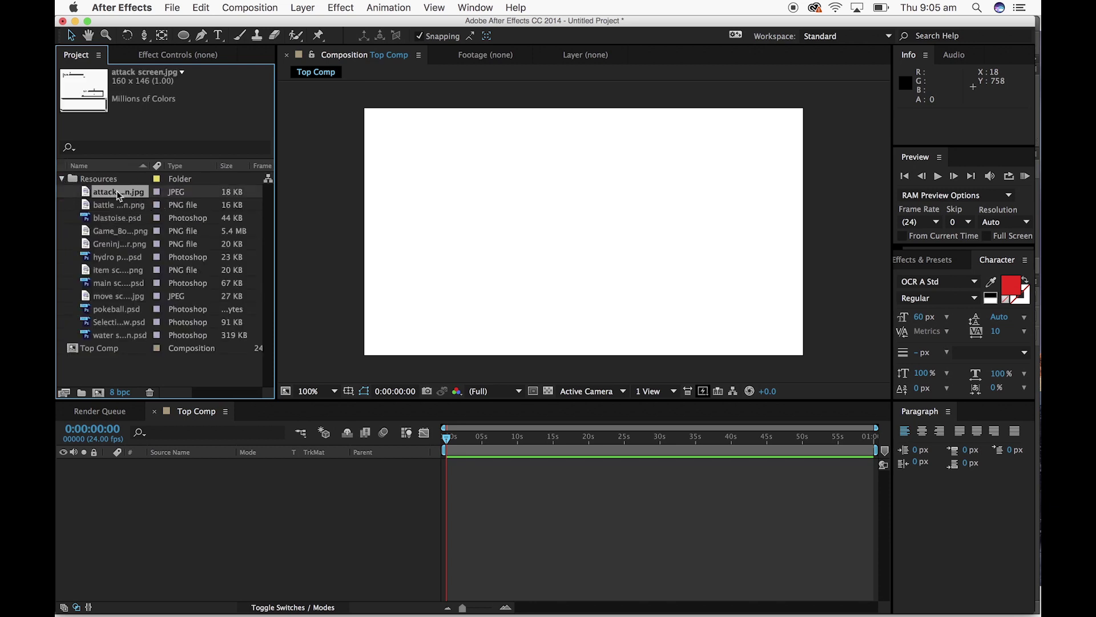
drag(116, 191, 583, 231)
key(period)
key(period)
key(period)
key(comma)
key(comma)
key(comma)
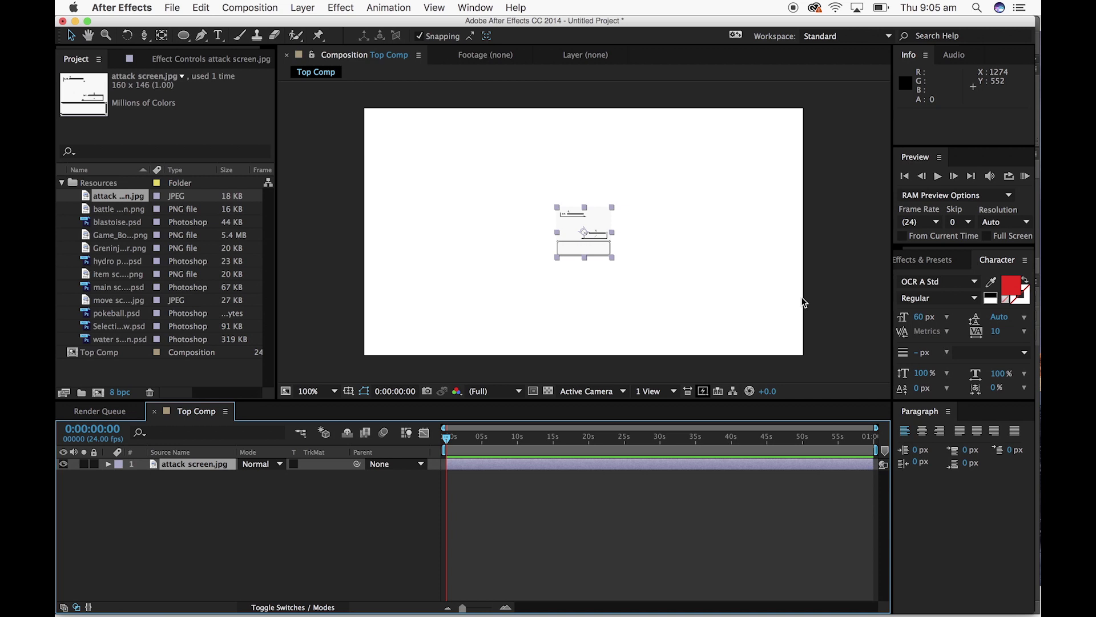
key(Delete)
Add Game_Boy_(Grey_Model).png to Top Comp and position it at about 668, 850 so its green screen is in frame
click(117, 231)
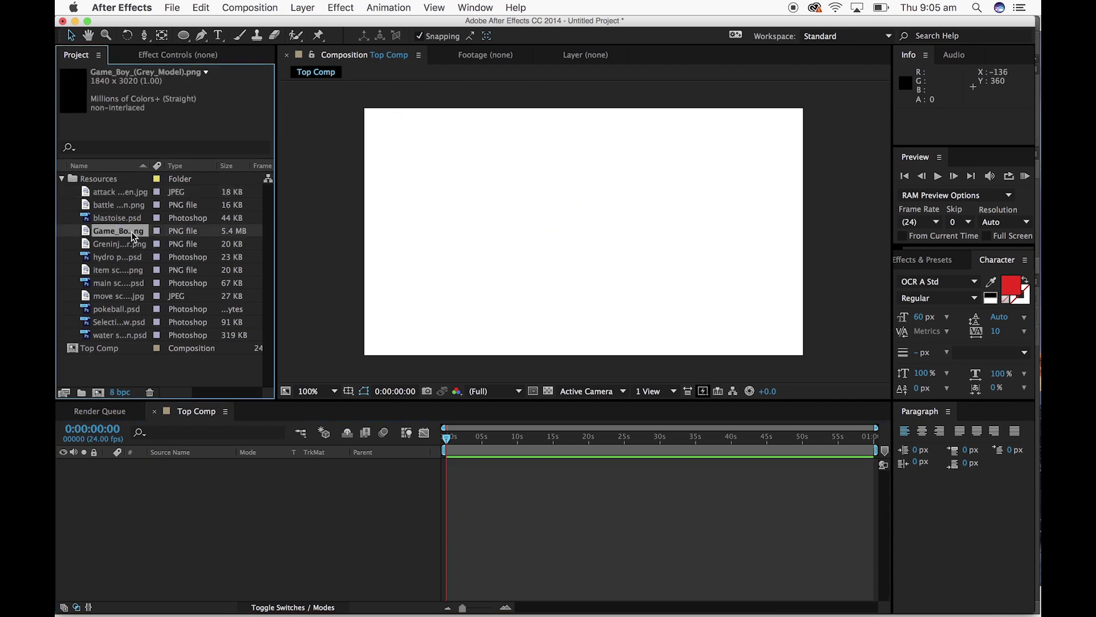
drag(117, 231, 594, 357)
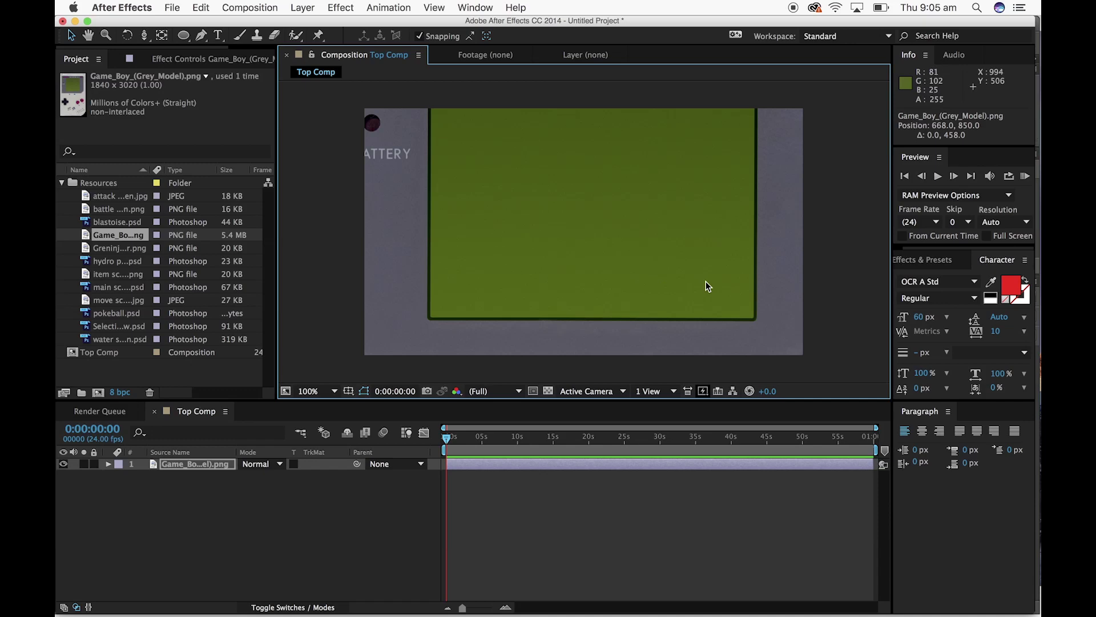
Scale the Game Boy layer down to about 69%
key(comma)
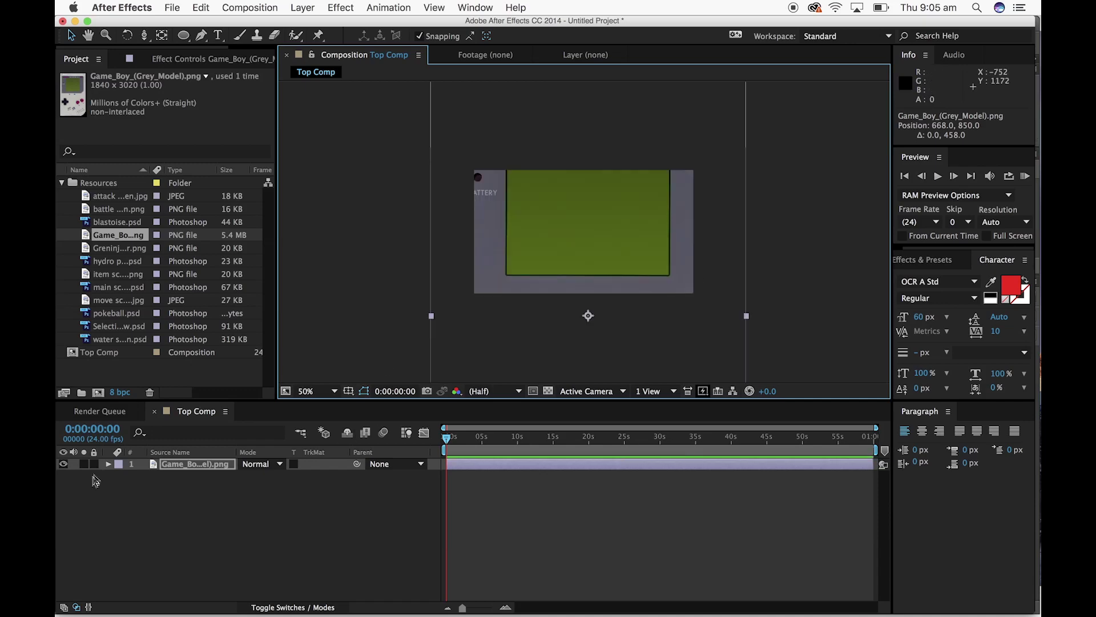
click(109, 465)
click(117, 476)
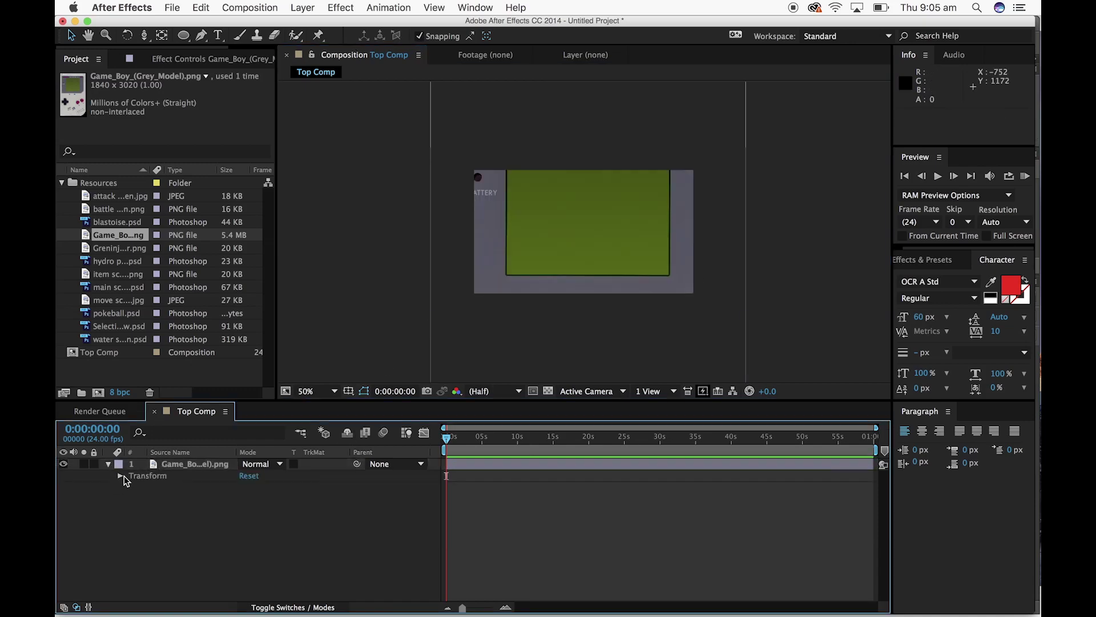
click(120, 476)
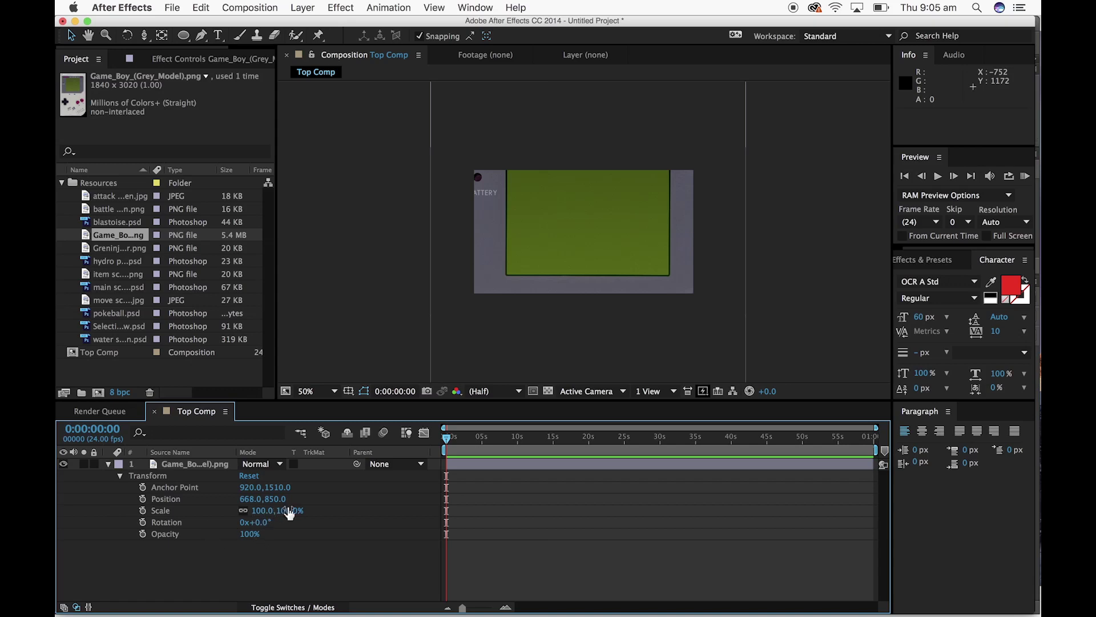
drag(289, 515, 269, 512)
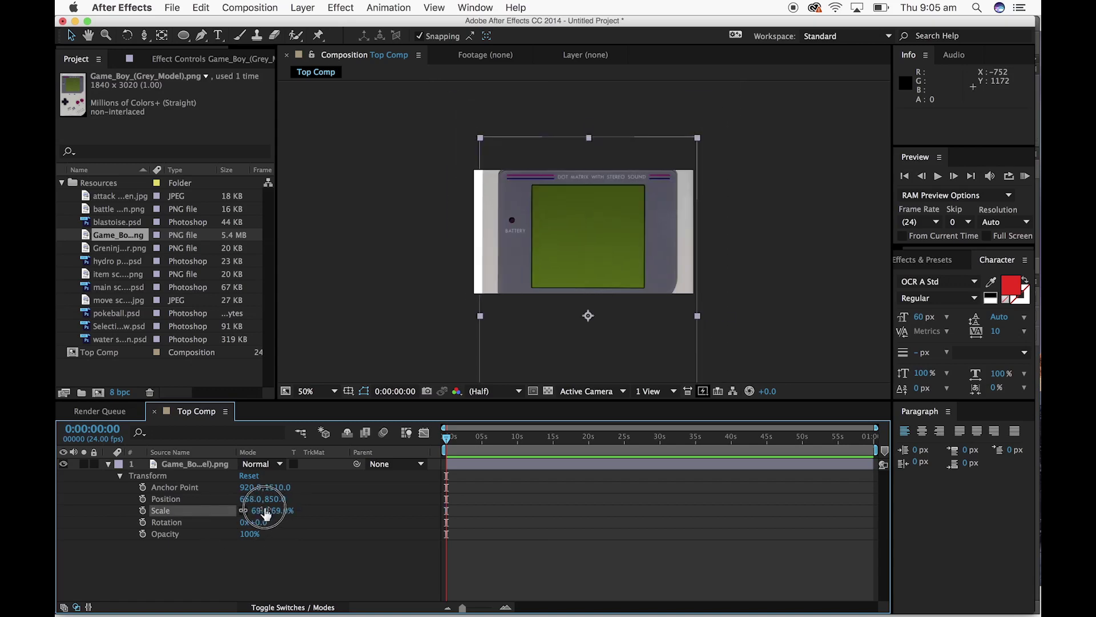
Enlarge the Game Boy layer to 73% and reposition it at about 636, 886 so its screen fills the frame's height
drag(620, 301, 612, 297)
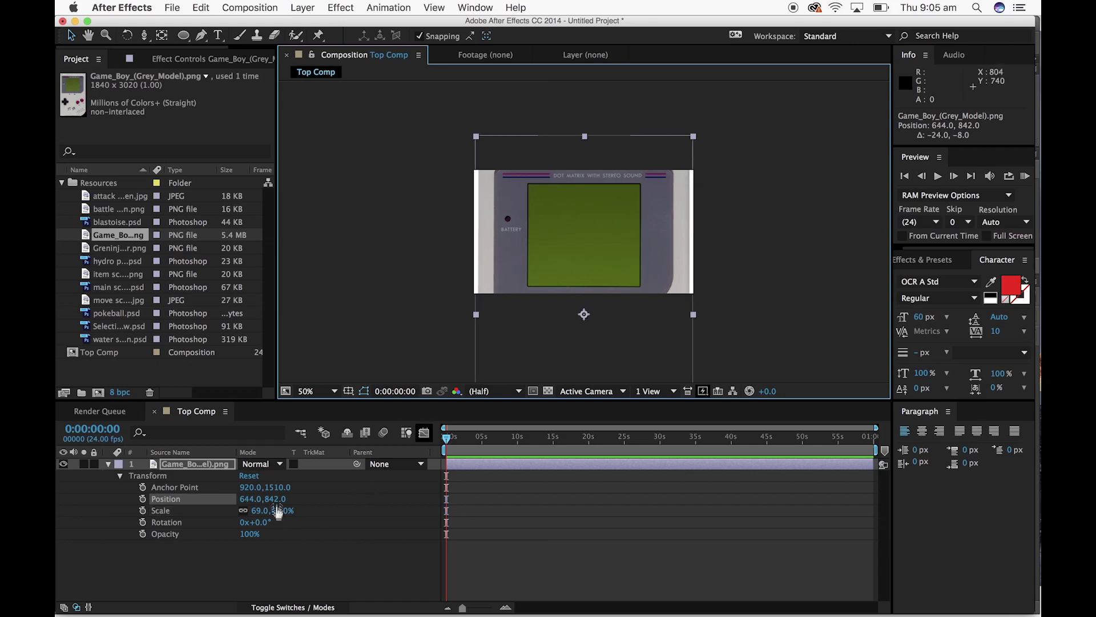
drag(281, 516, 281, 516)
drag(607, 252, 606, 261)
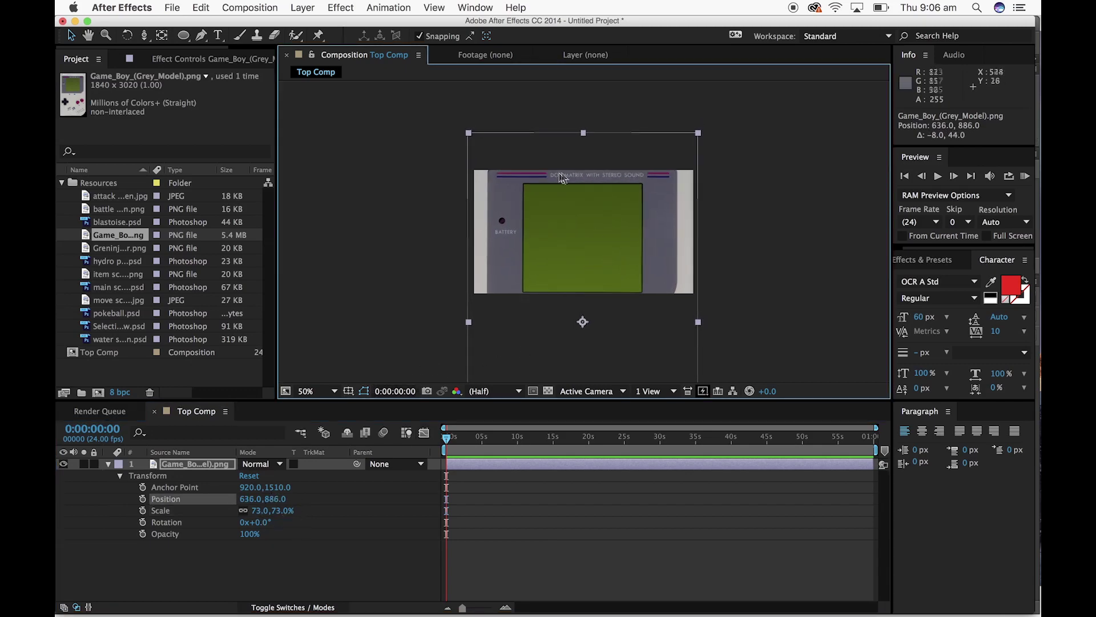
click(795, 295)
key(period)
key(comma)
key(period)
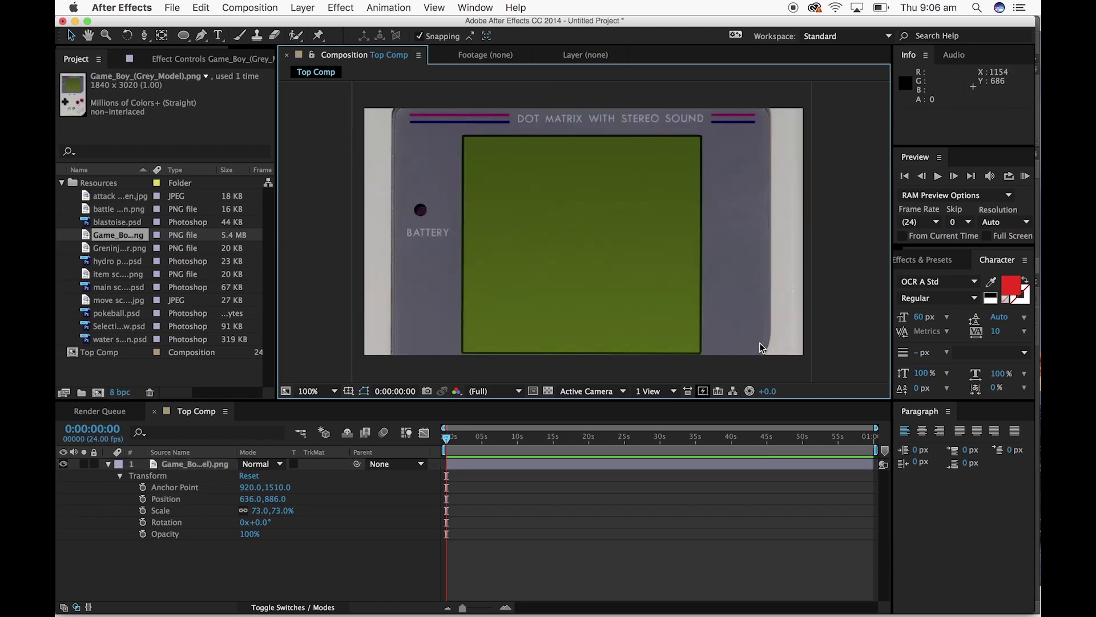
key(comma)
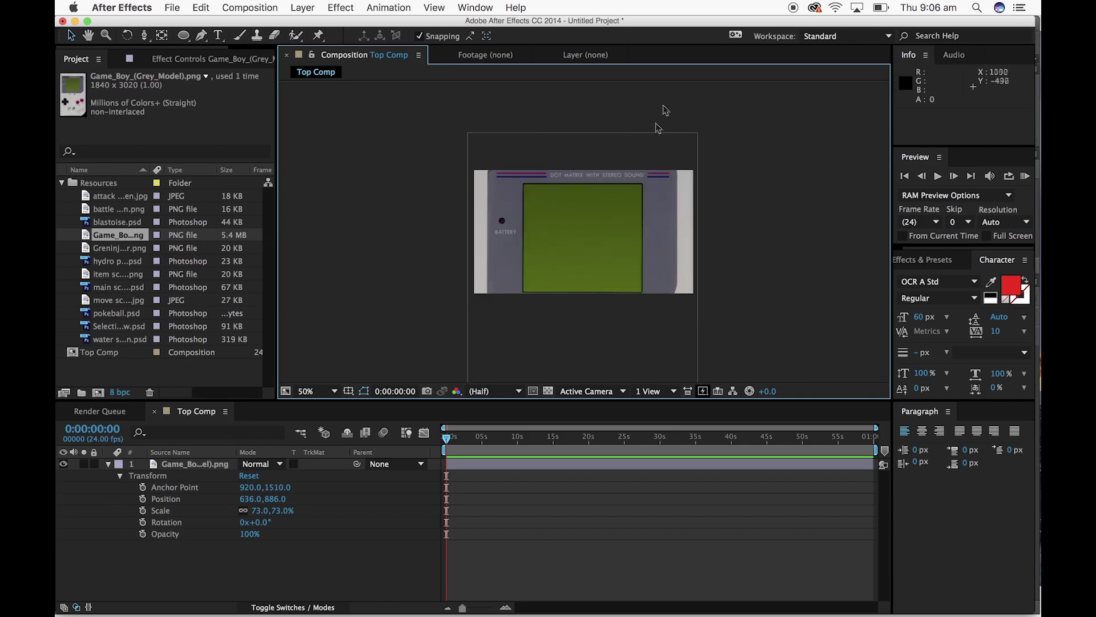
click(449, 443)
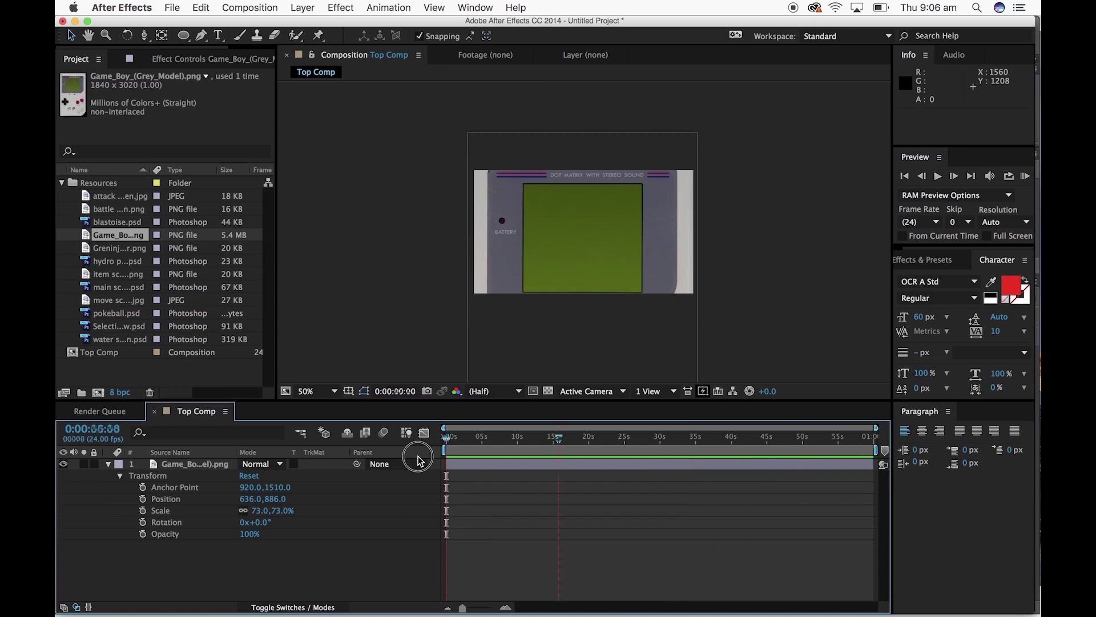
click(358, 300)
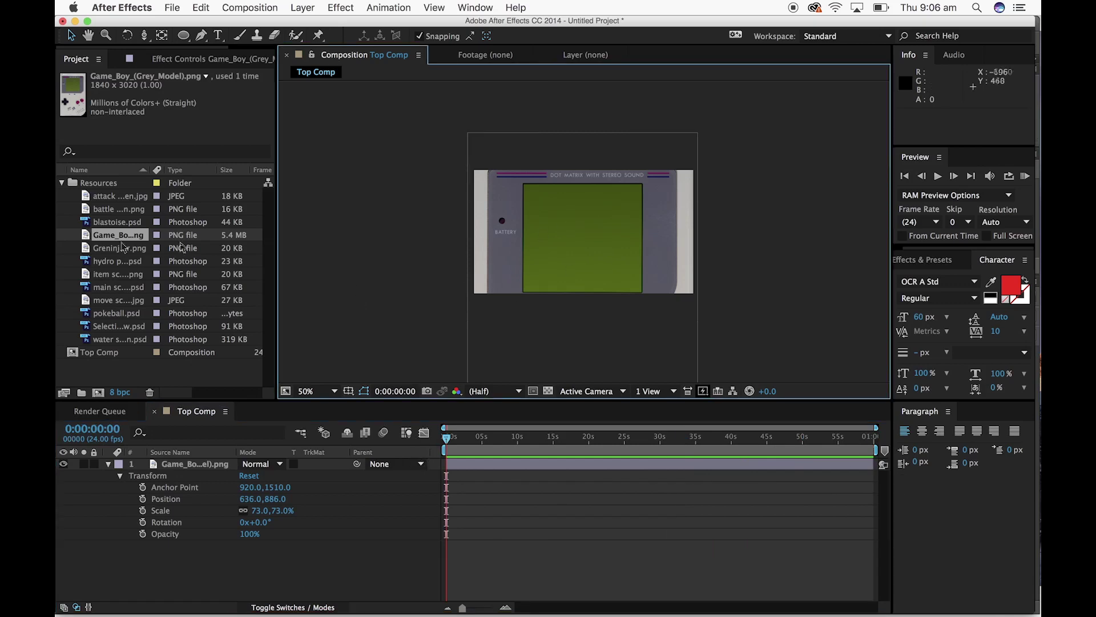
Place attack screen.jpg in Top Comp at about 371, 253, over a corner of the green screen
click(114, 196)
drag(114, 196, 596, 235)
scroll(591, 234, up, 2)
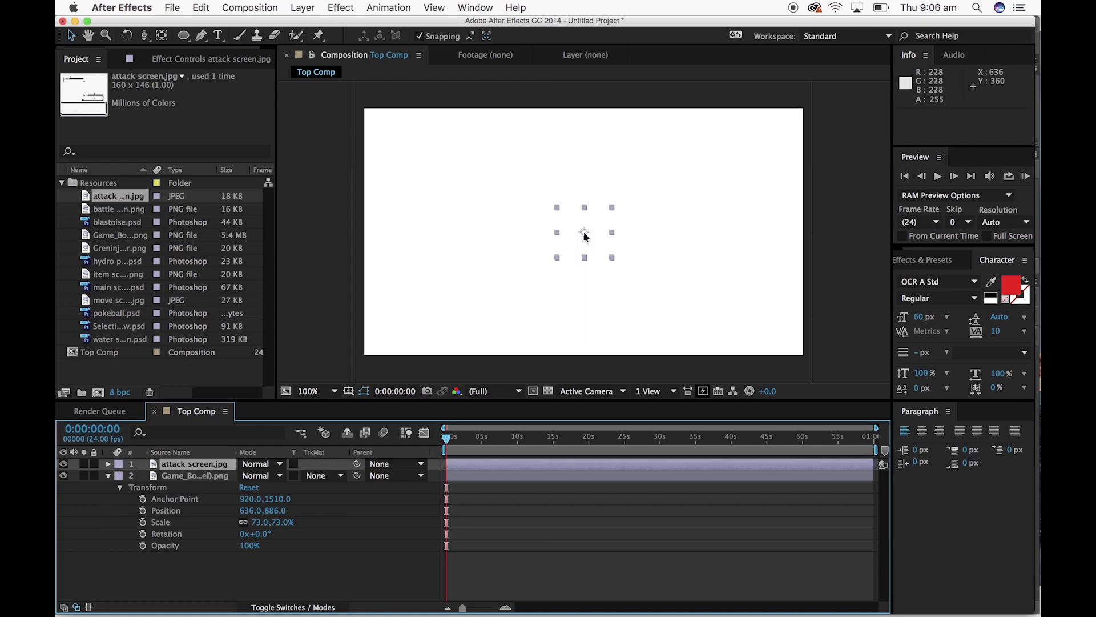
drag(584, 218, 399, 145)
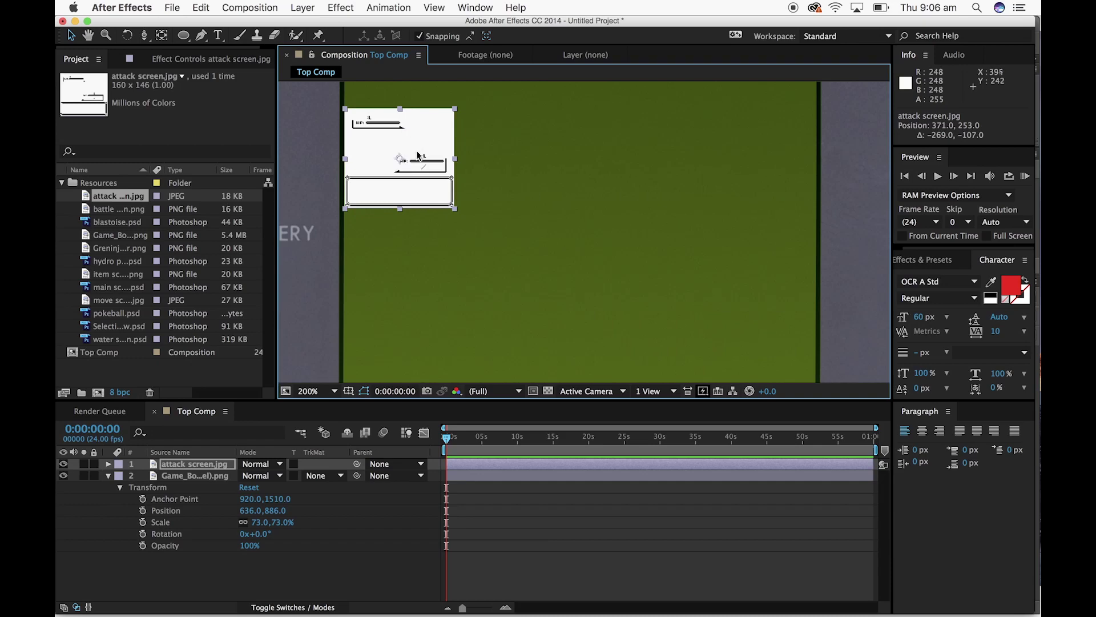
Remove attack screen.jpg from the project, including its use in Top Comp
click(118, 197)
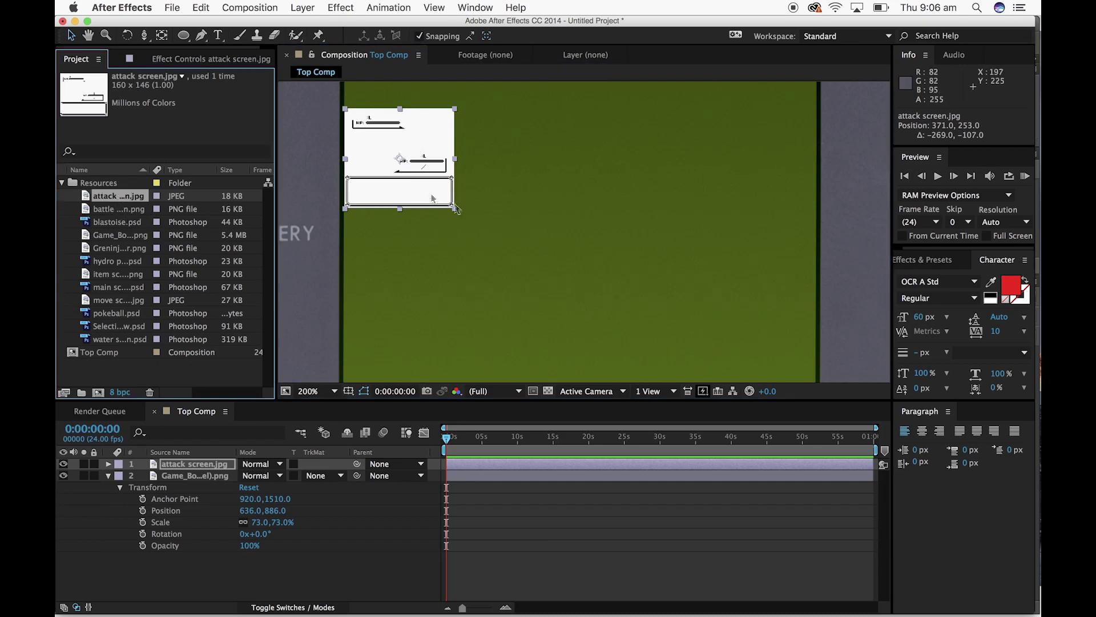
key(Delete)
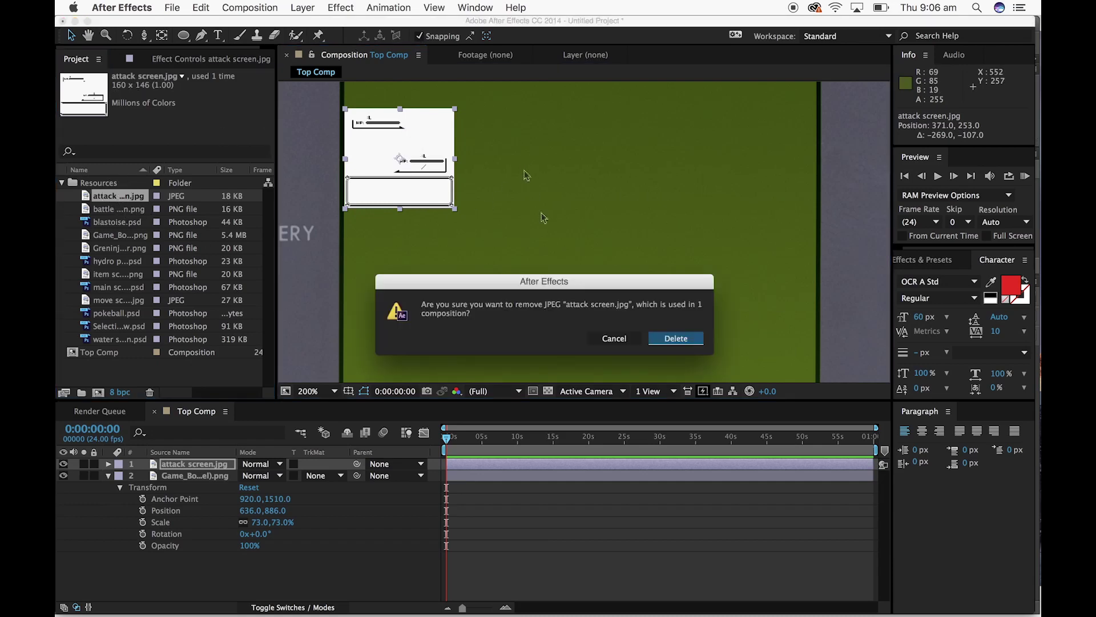
click(676, 338)
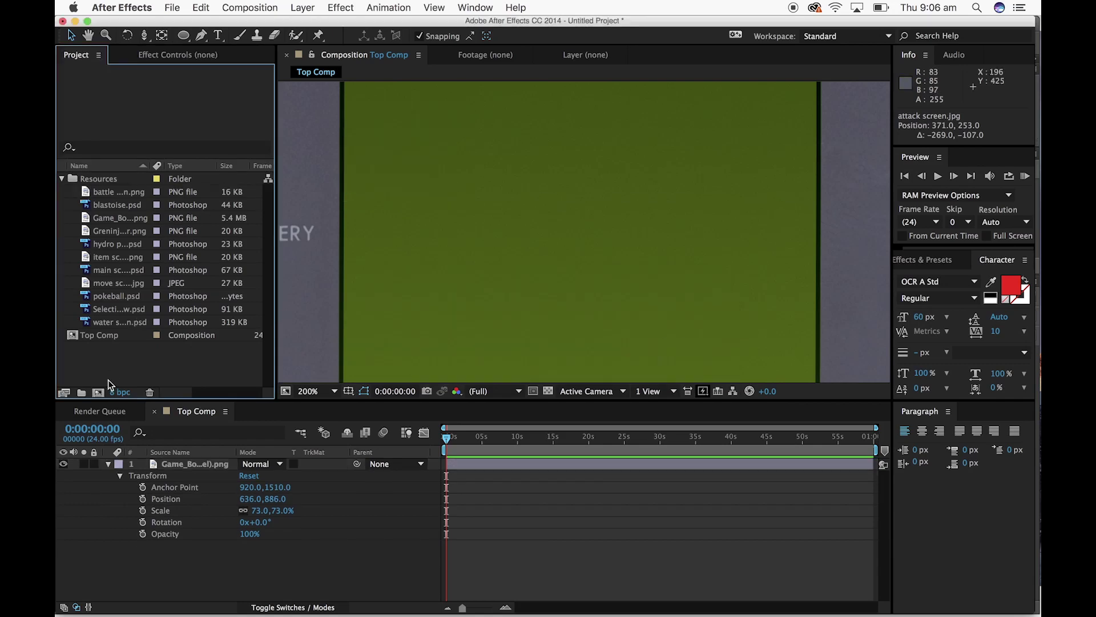
click(99, 392)
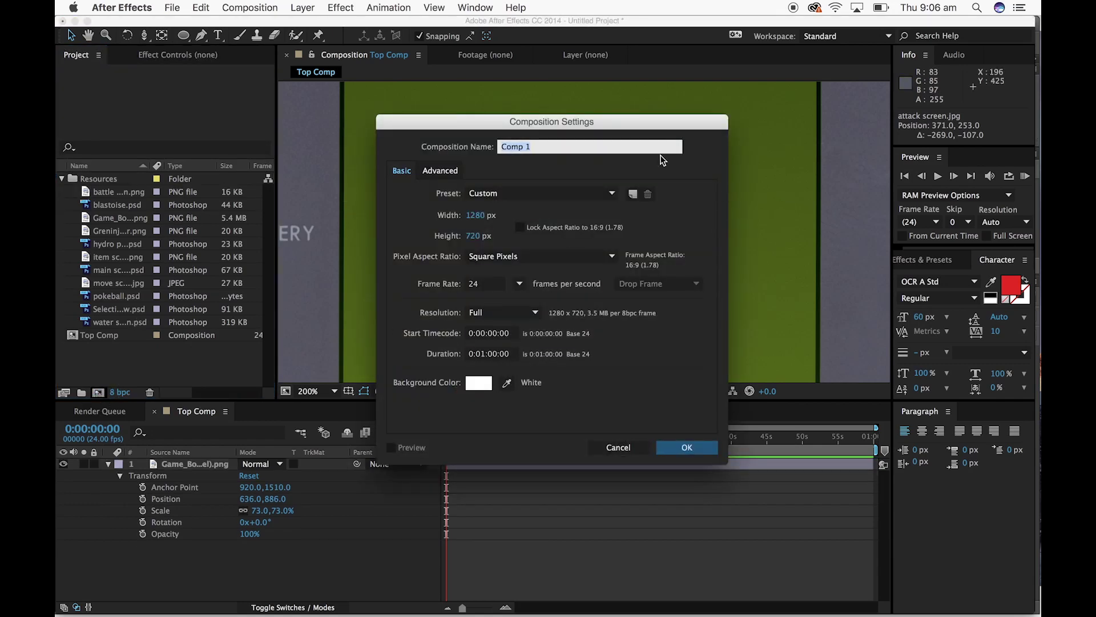
text(ba)
drag(557, 121, 617, 140)
click(679, 465)
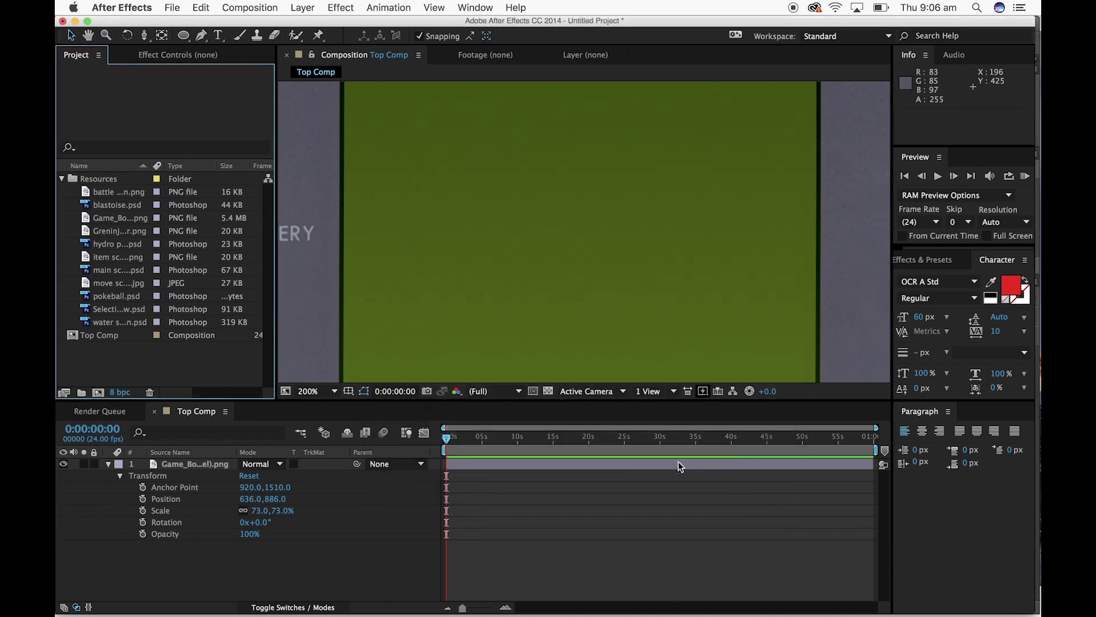
Check the screen images' pixel sizes and create a composition 160 px wide and 145 px high to match main screen.psd
click(129, 194)
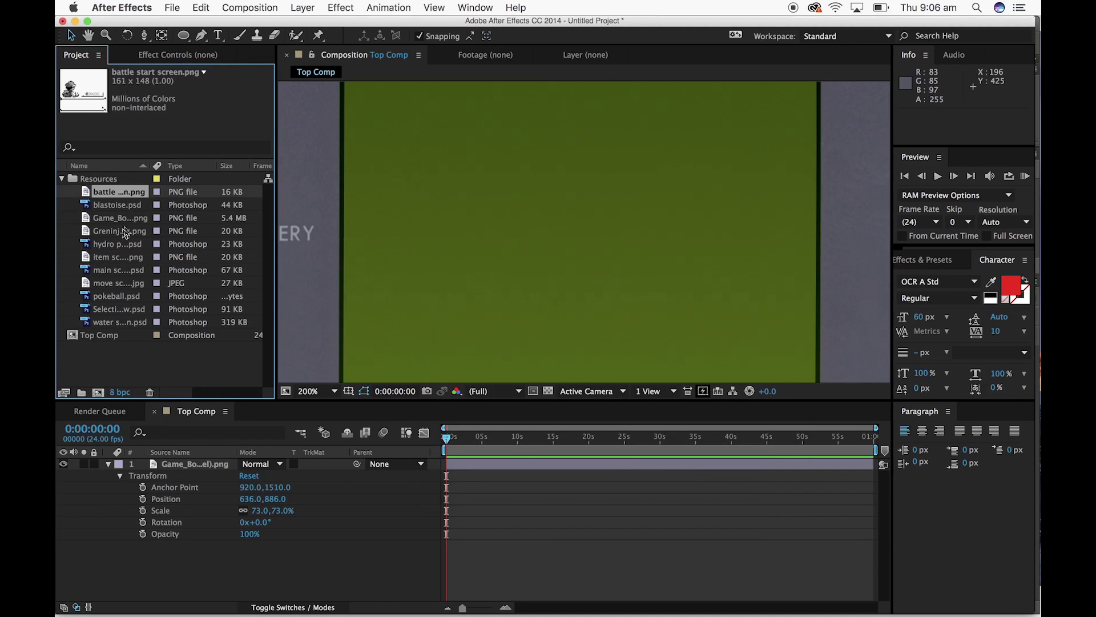
click(120, 255)
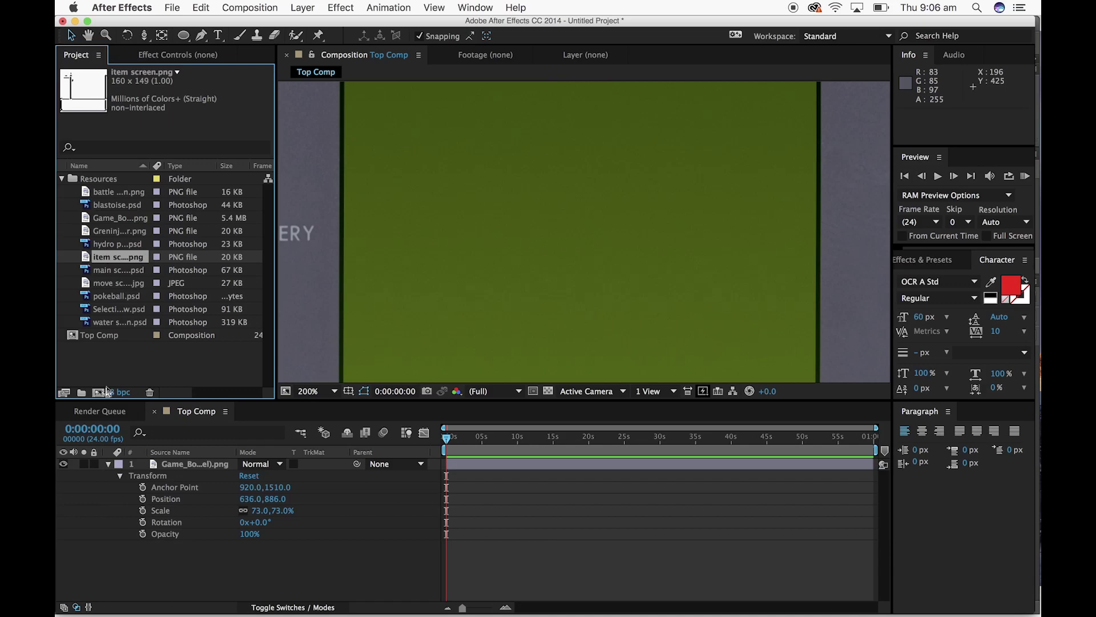
click(116, 228)
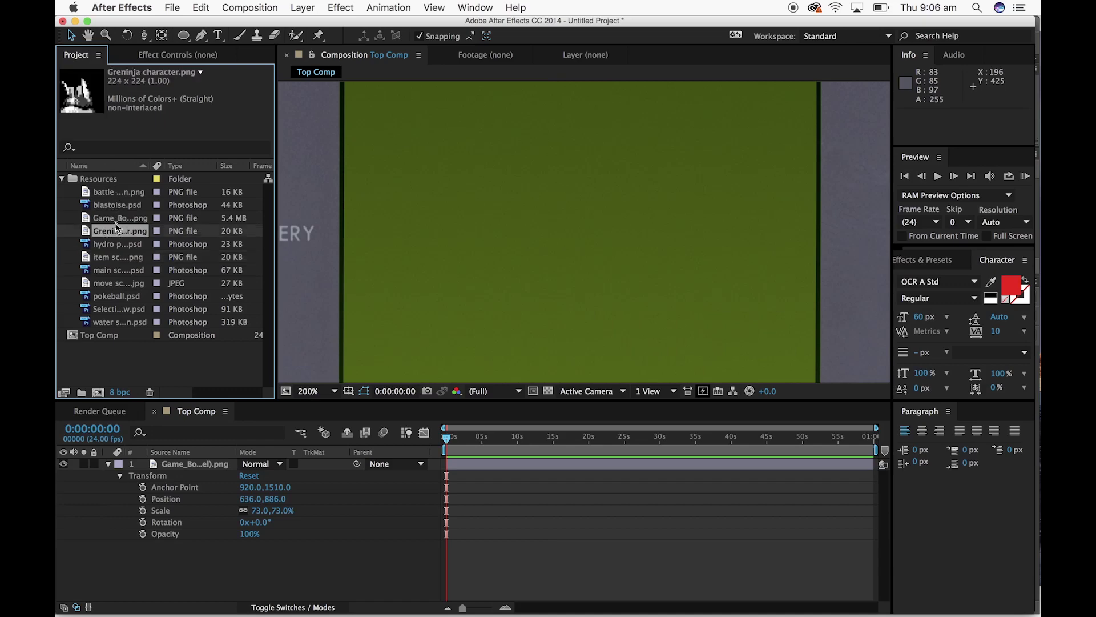
click(122, 219)
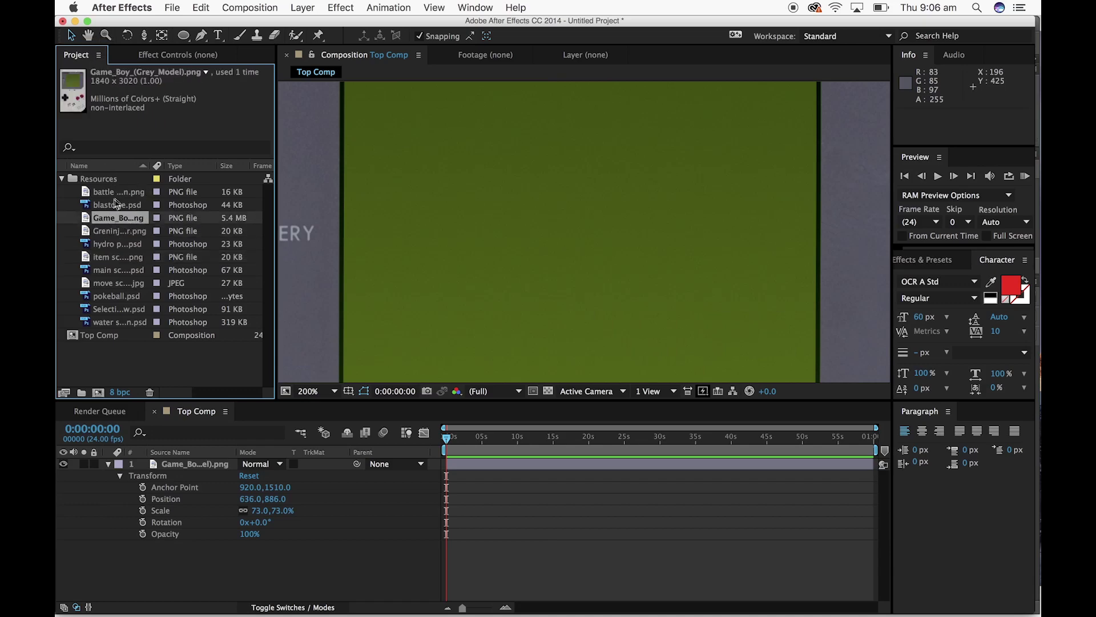
click(117, 191)
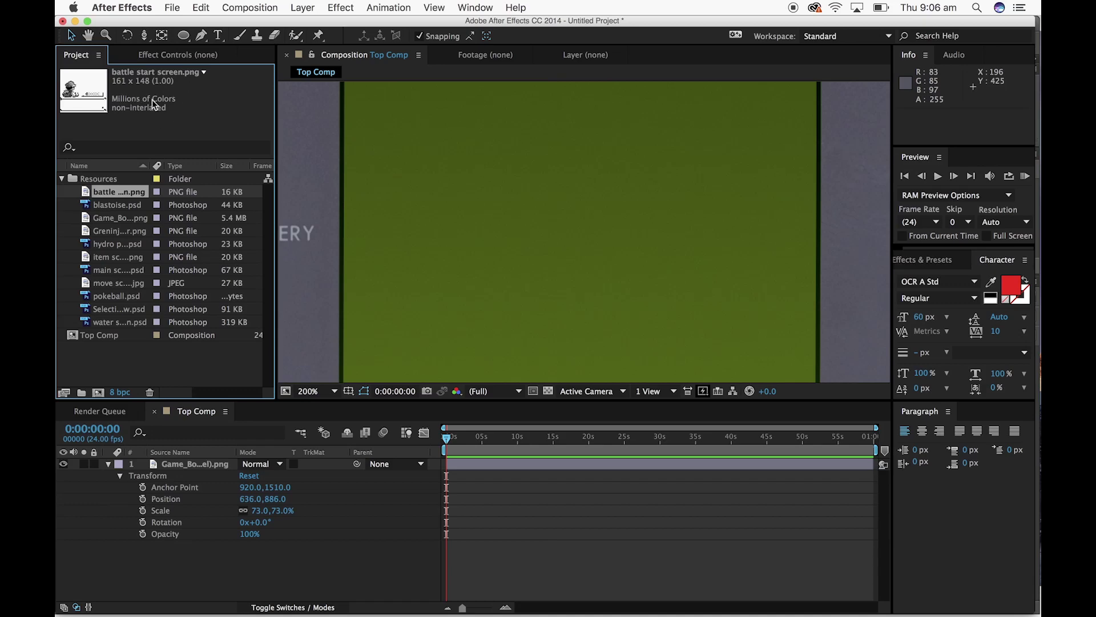
click(121, 271)
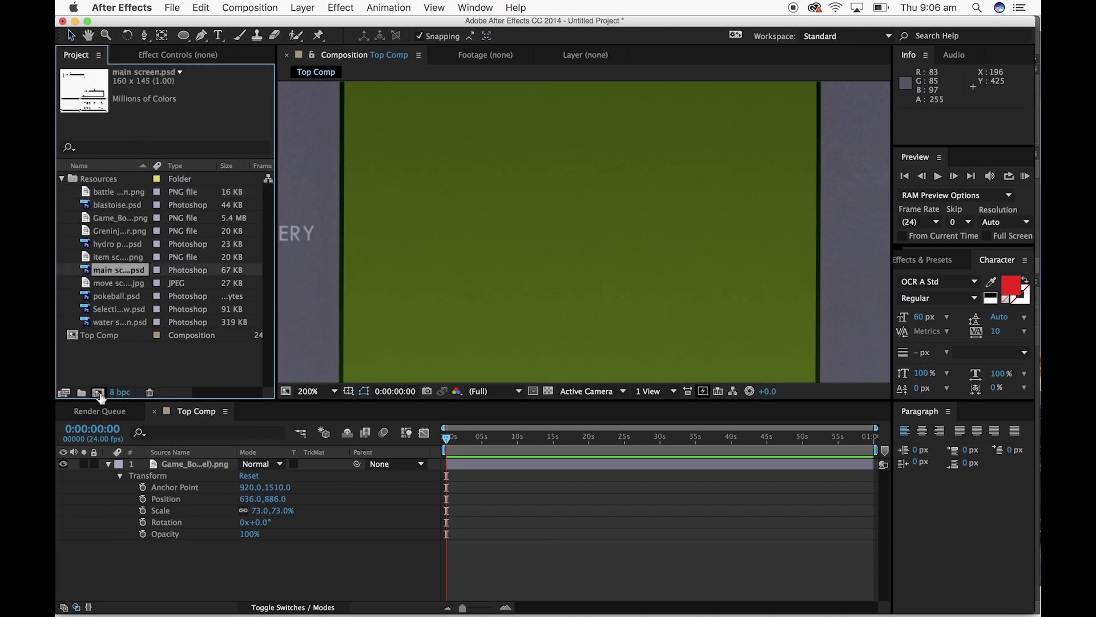
click(98, 392)
click(535, 234)
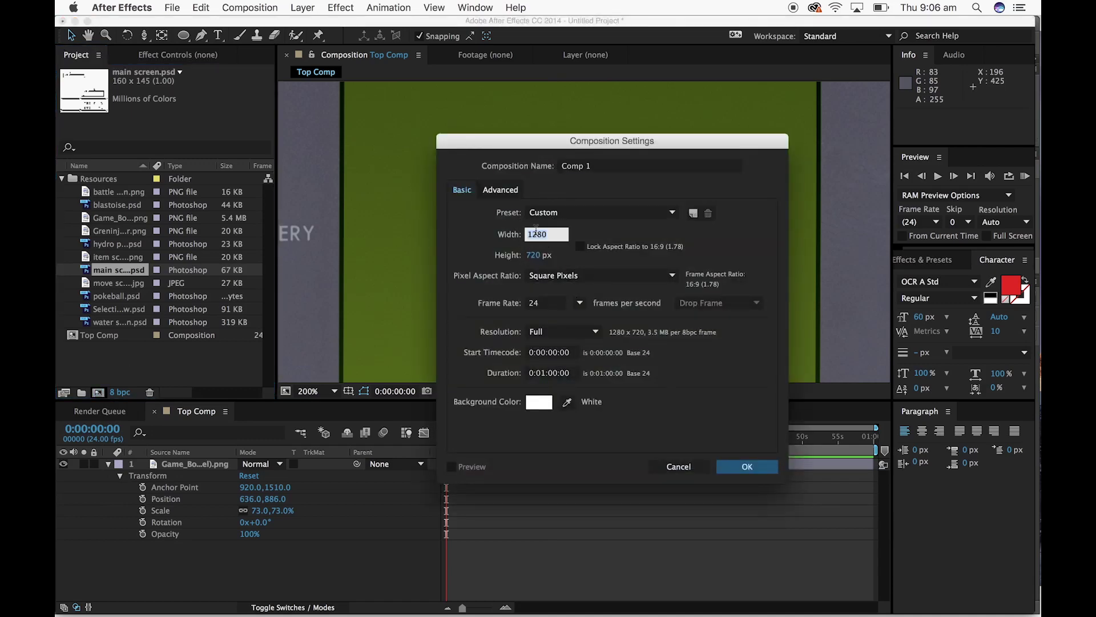
text(160)
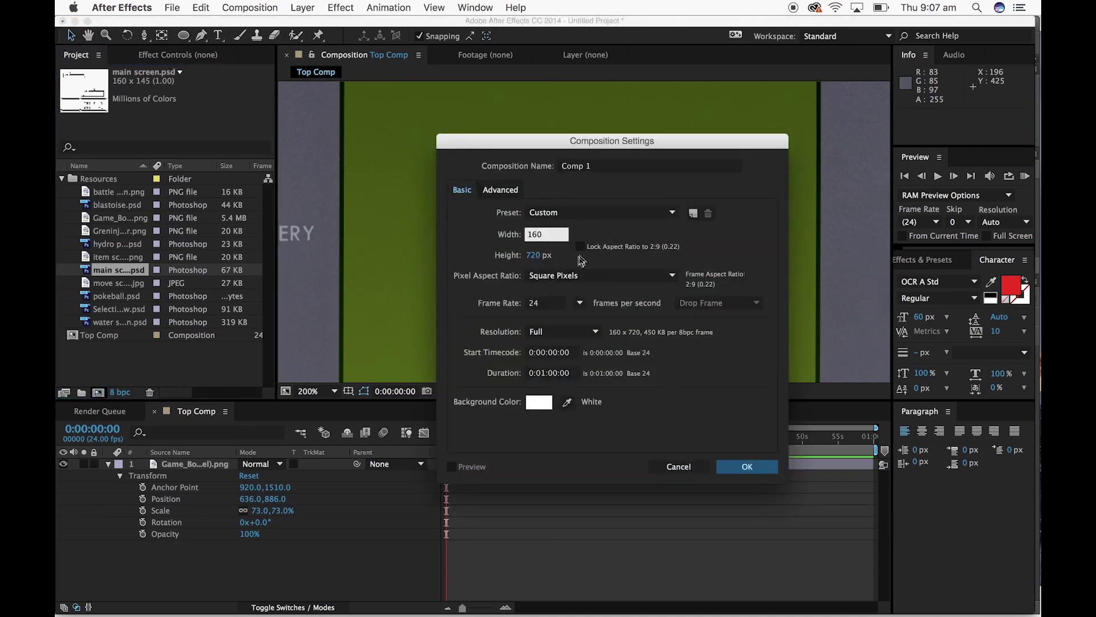
click(531, 256)
text(145)
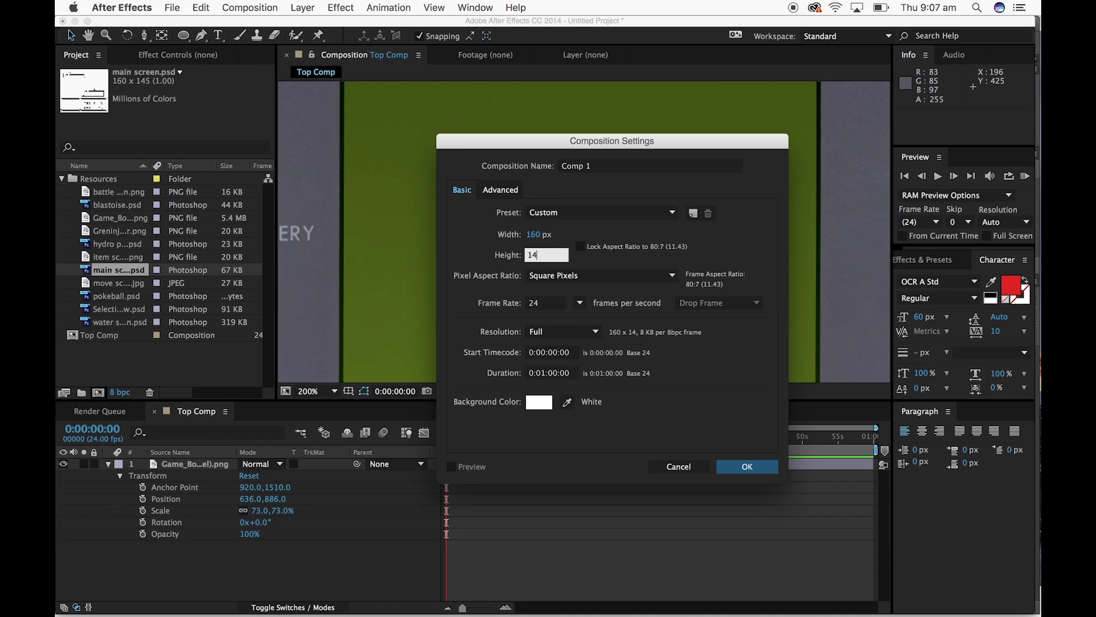
click(742, 466)
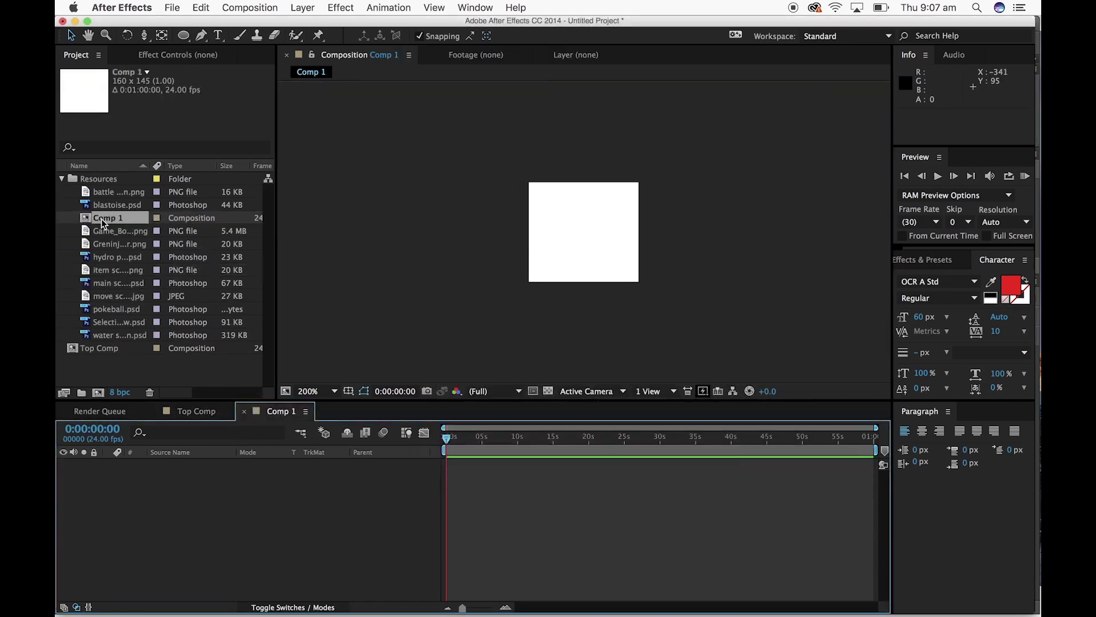
Move Comp 1 out of the Resources folder to the project's root level and collapse the folder
drag(101, 222, 116, 353)
click(112, 217)
drag(103, 222, 75, 361)
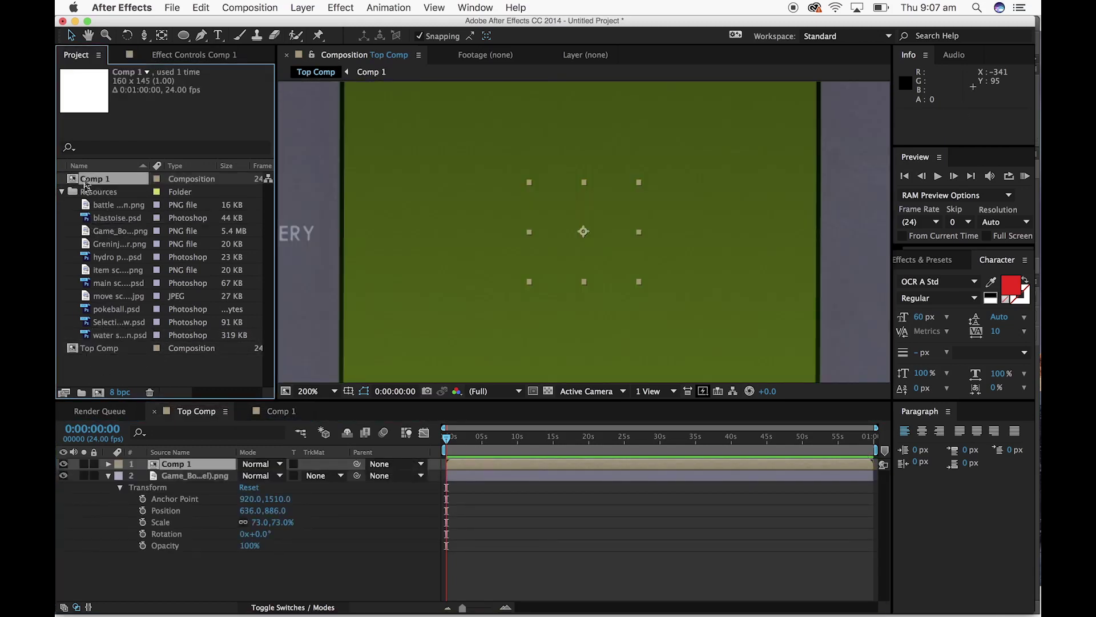
click(62, 191)
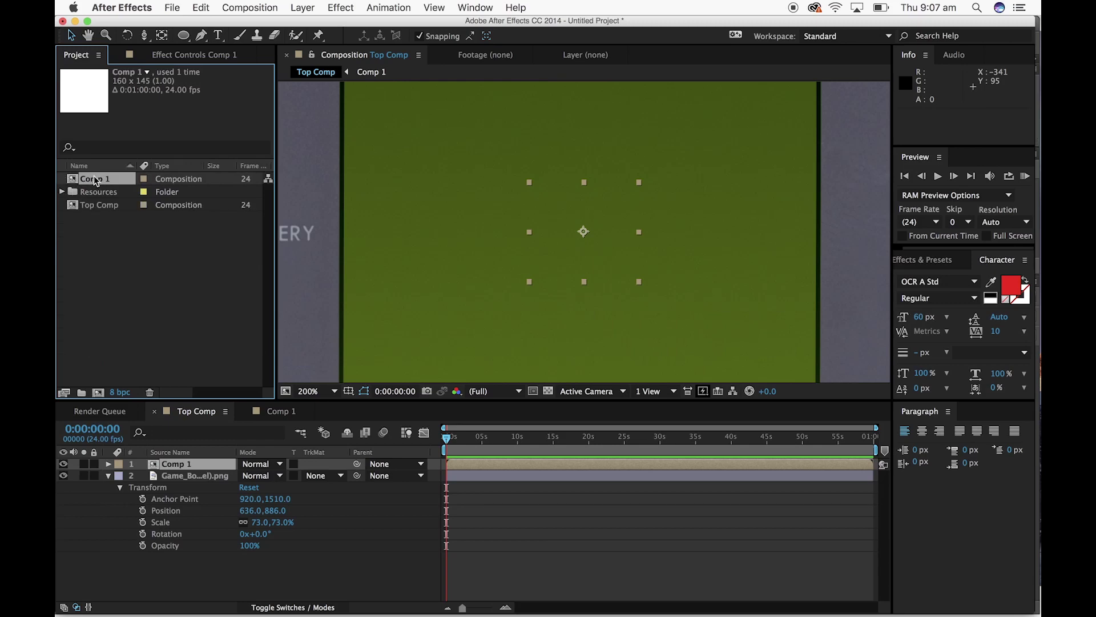
Rename Comp 1 as Battle Comp in its composition settings
right_click(94, 176)
click(97, 184)
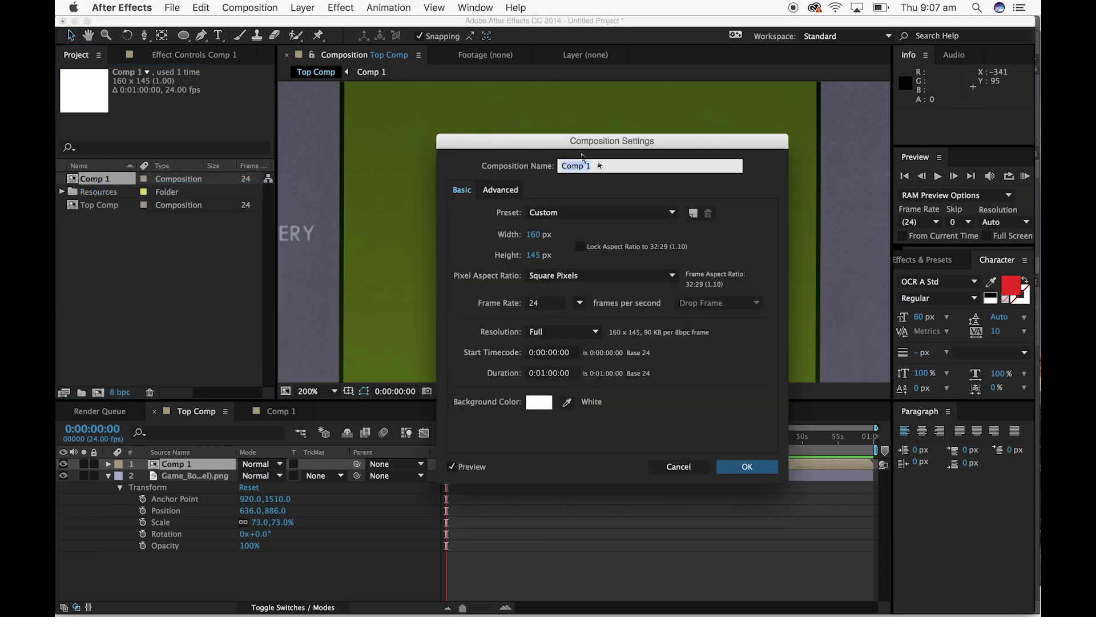
text(Battle)
key(Return)
click(104, 183)
click(125, 237)
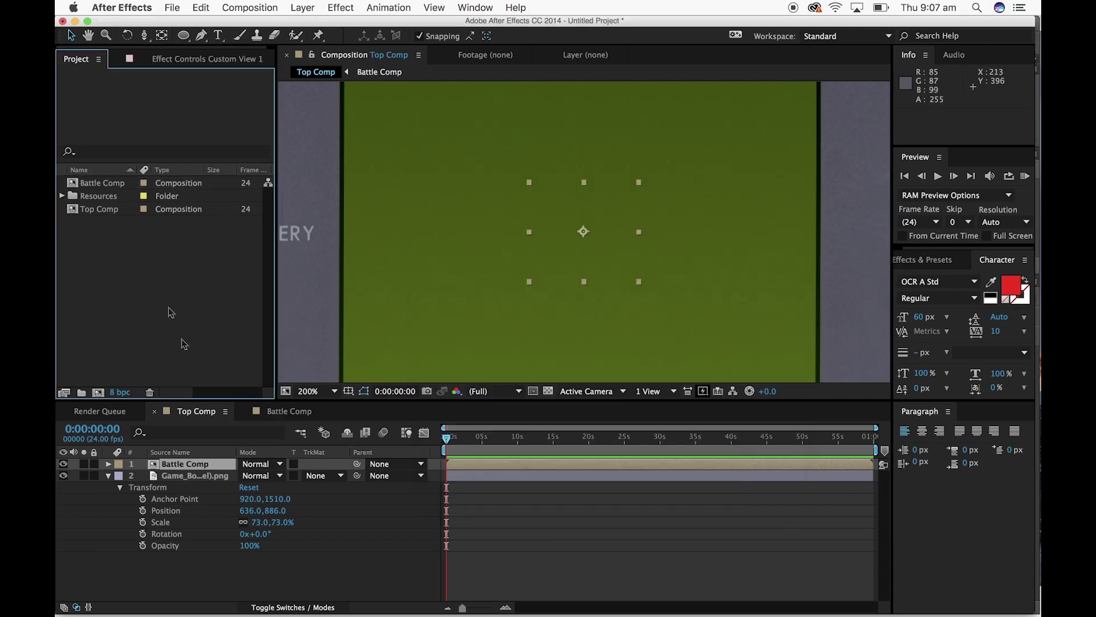
Delete the Battle Comp layer from Top Comp and open Battle Comp for editing
click(187, 464)
key(Delete)
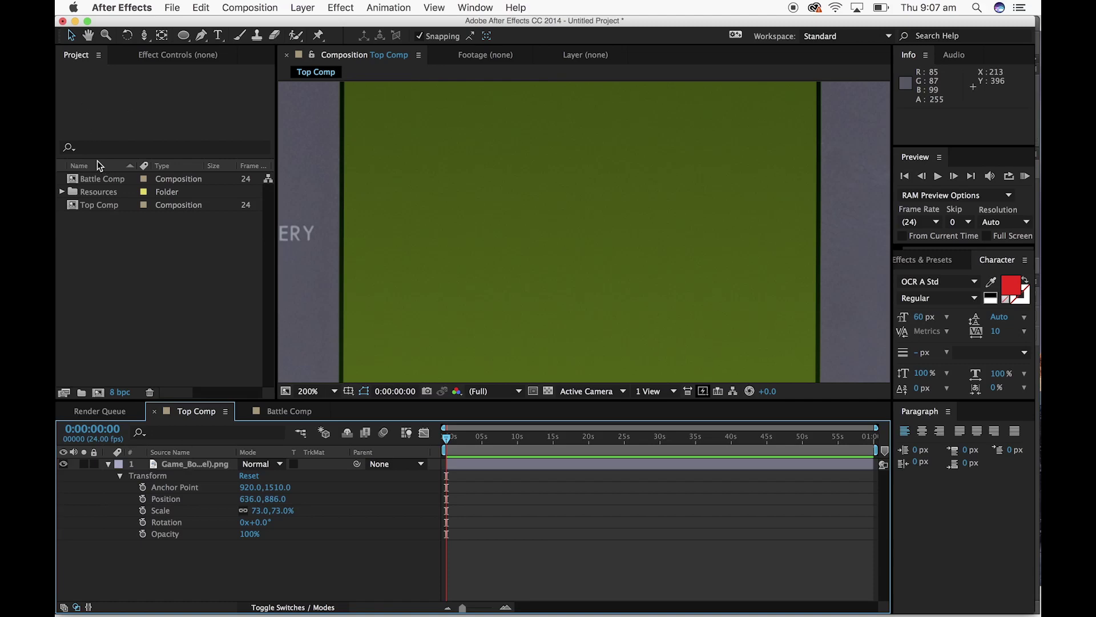
double_click(100, 181)
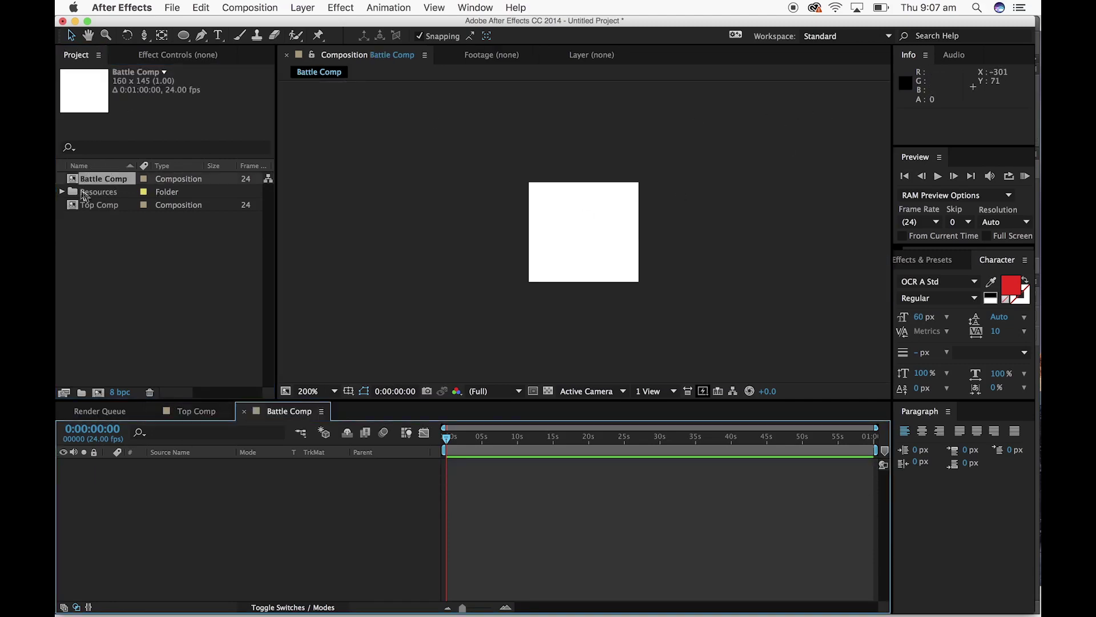
Add battle start screen.png from Resources to Battle Comp, centred so it covers the frame
click(63, 192)
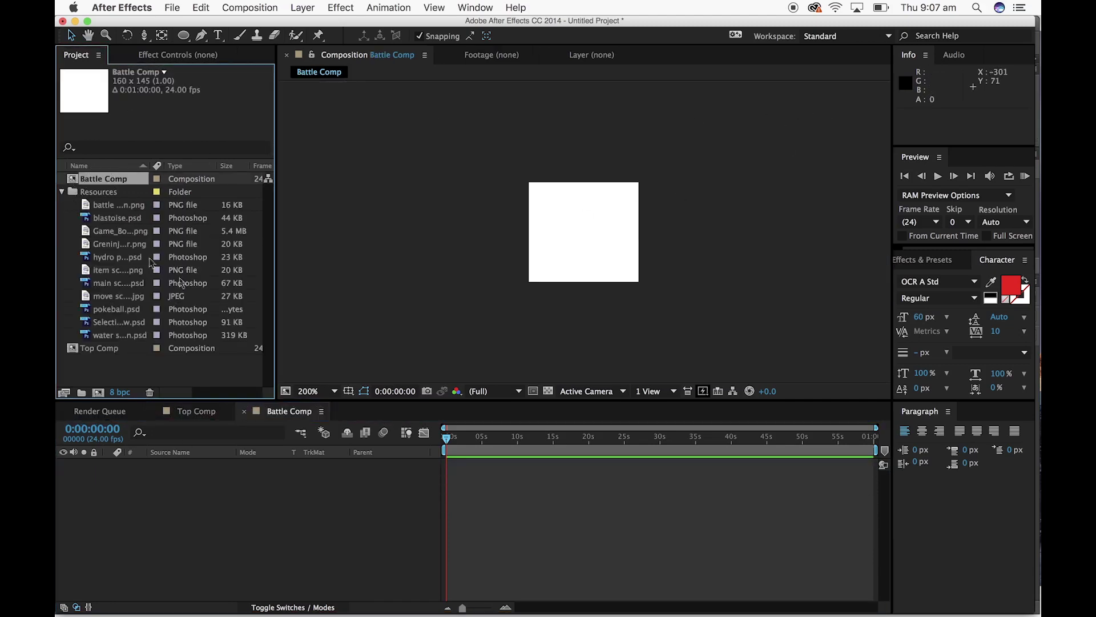
click(666, 290)
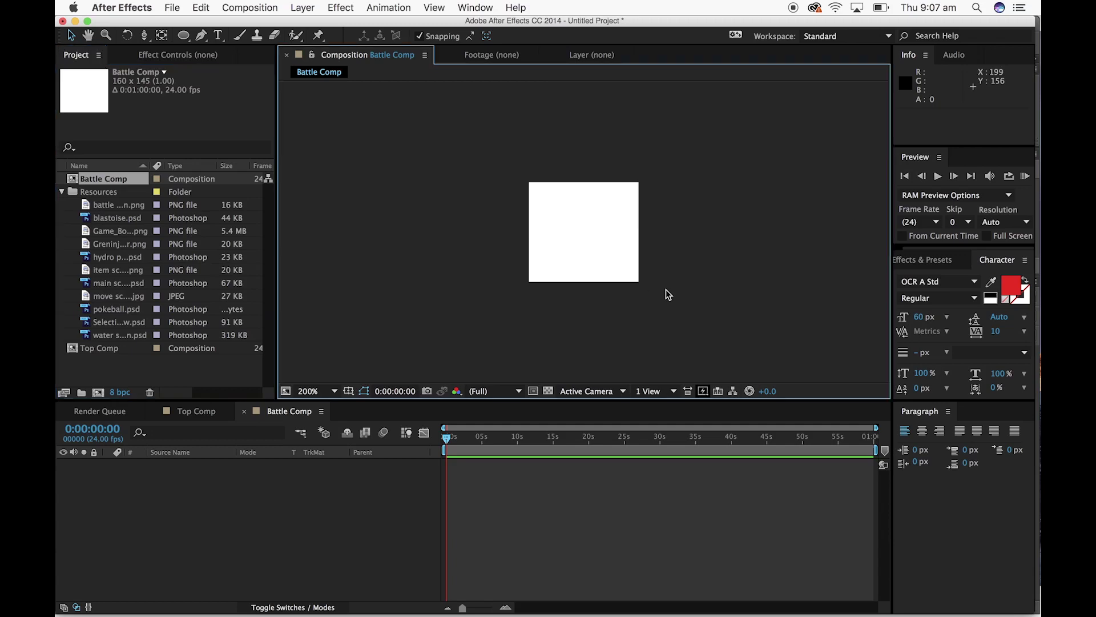
key(period)
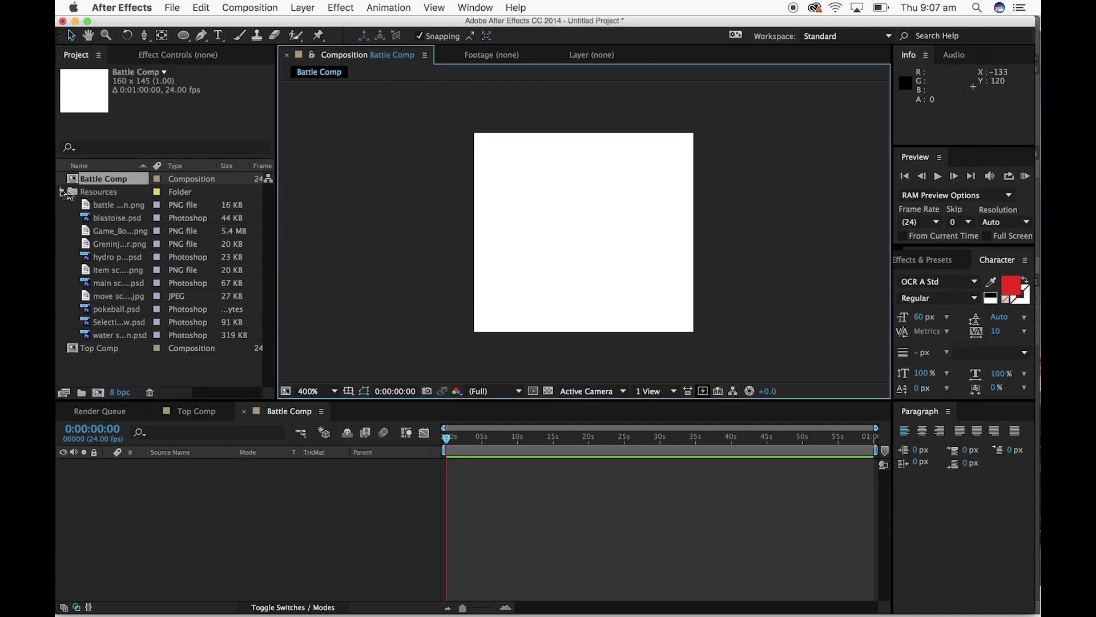
click(120, 231)
click(126, 283)
click(122, 292)
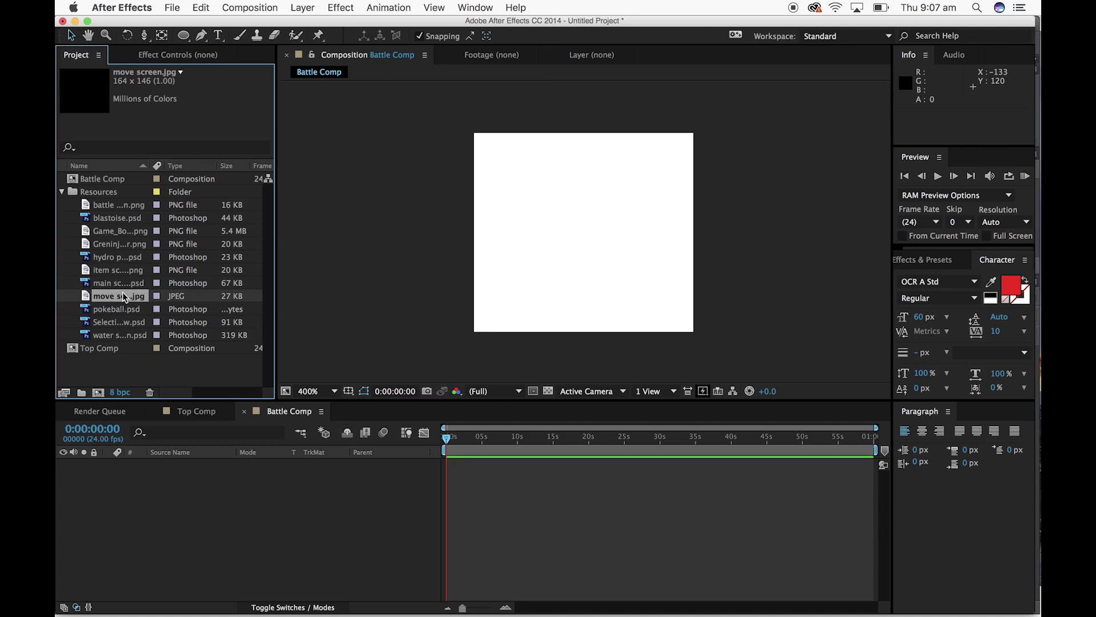
click(121, 204)
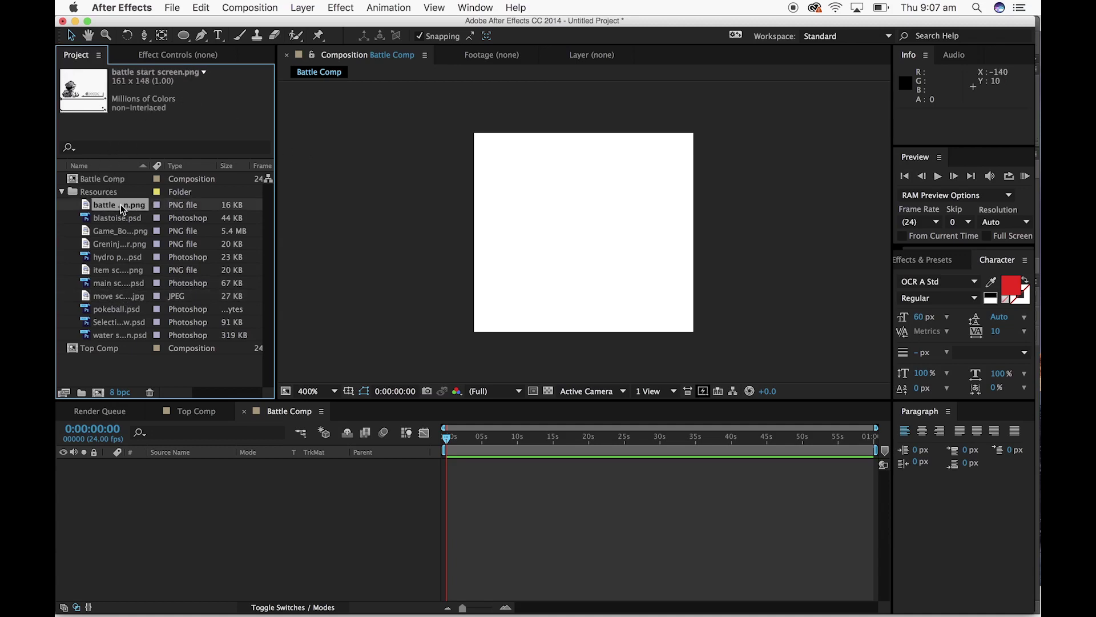
drag(121, 204, 588, 236)
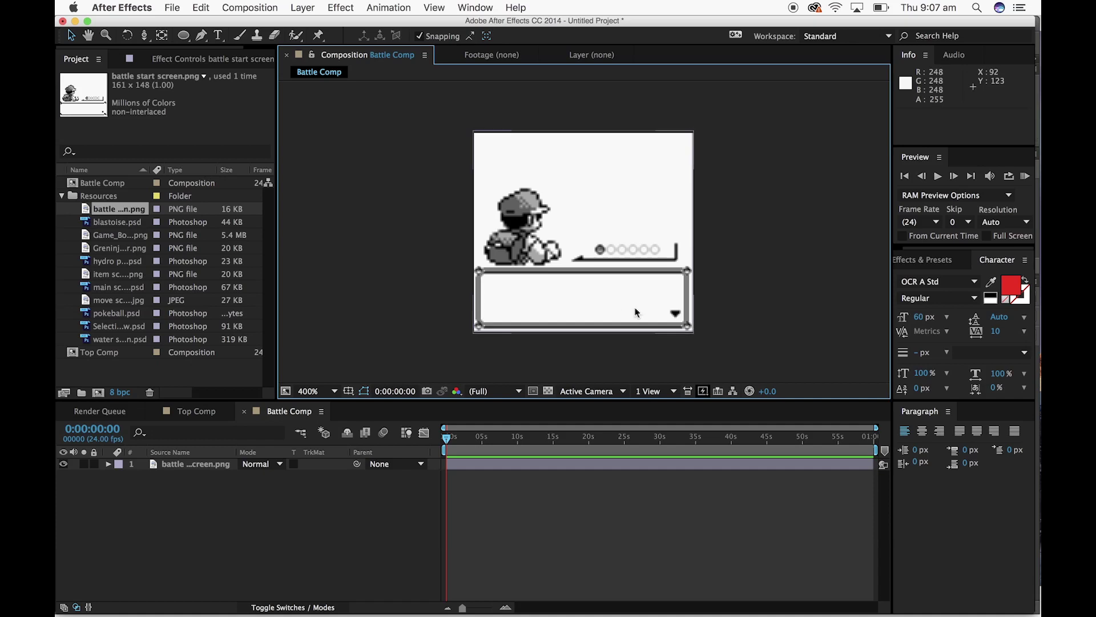
Create a text layer reading "A WILD" over the message box in Battle Comp
click(219, 35)
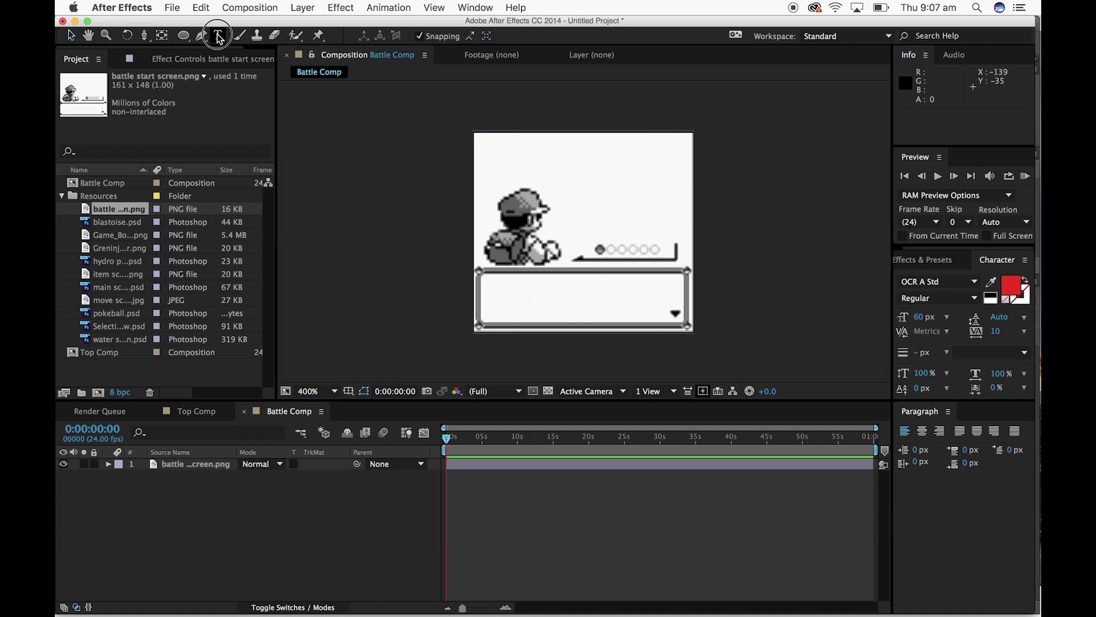
click(517, 298)
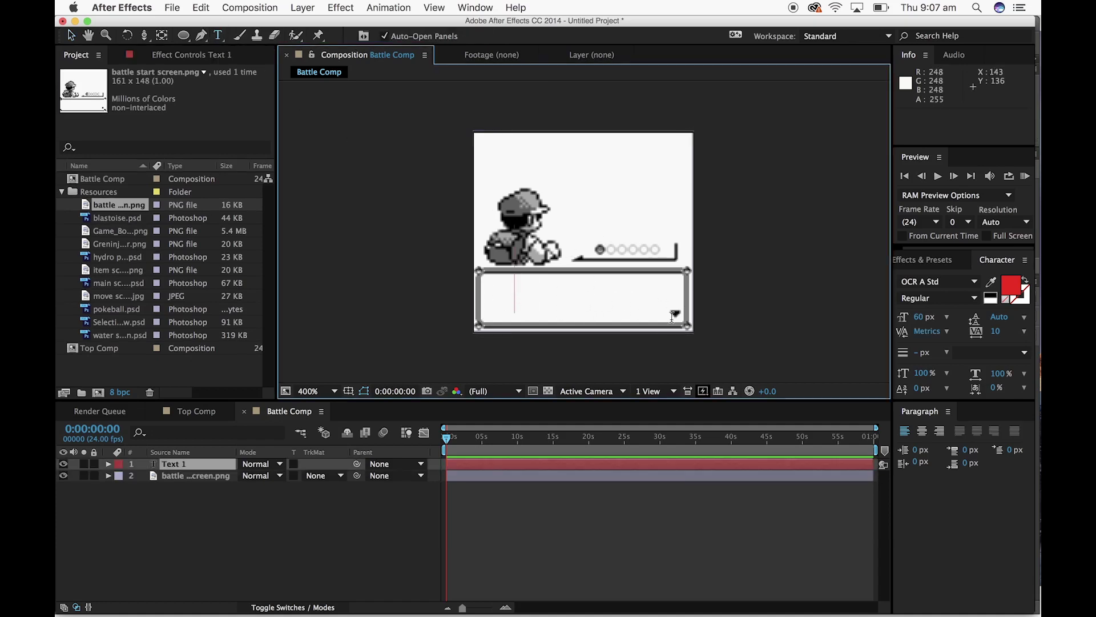
text(A W)
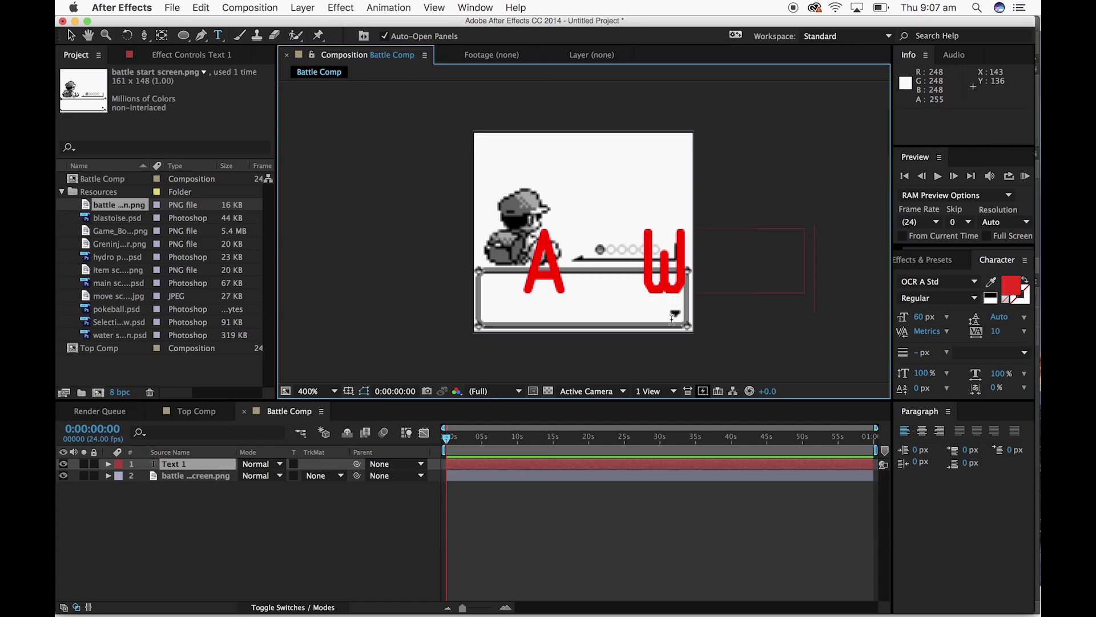
click(71, 35)
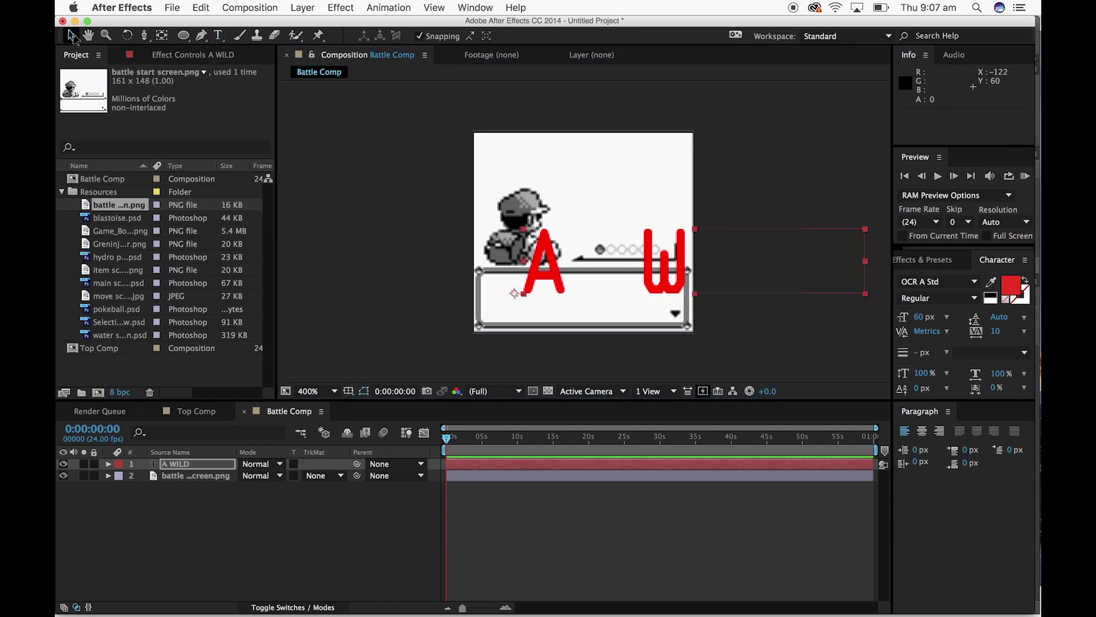
Reduce the A WILD text to 10 px and move it inside the message box, at about position 41.5, 126.5
drag(639, 273, 419, 268)
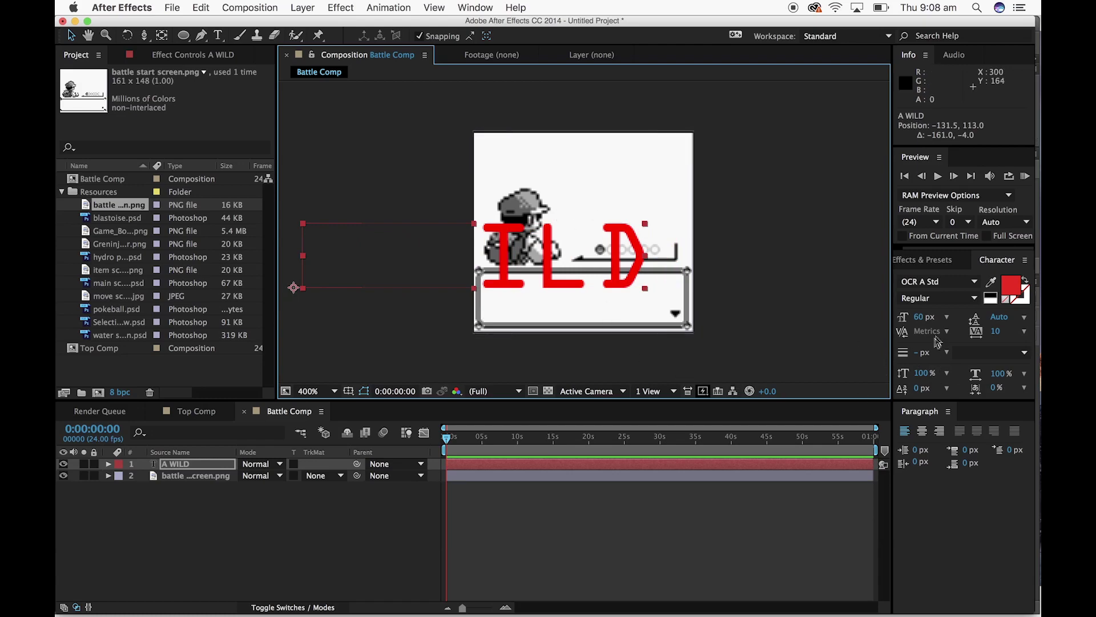
drag(923, 323, 872, 321)
drag(372, 287, 610, 306)
drag(924, 323, 915, 324)
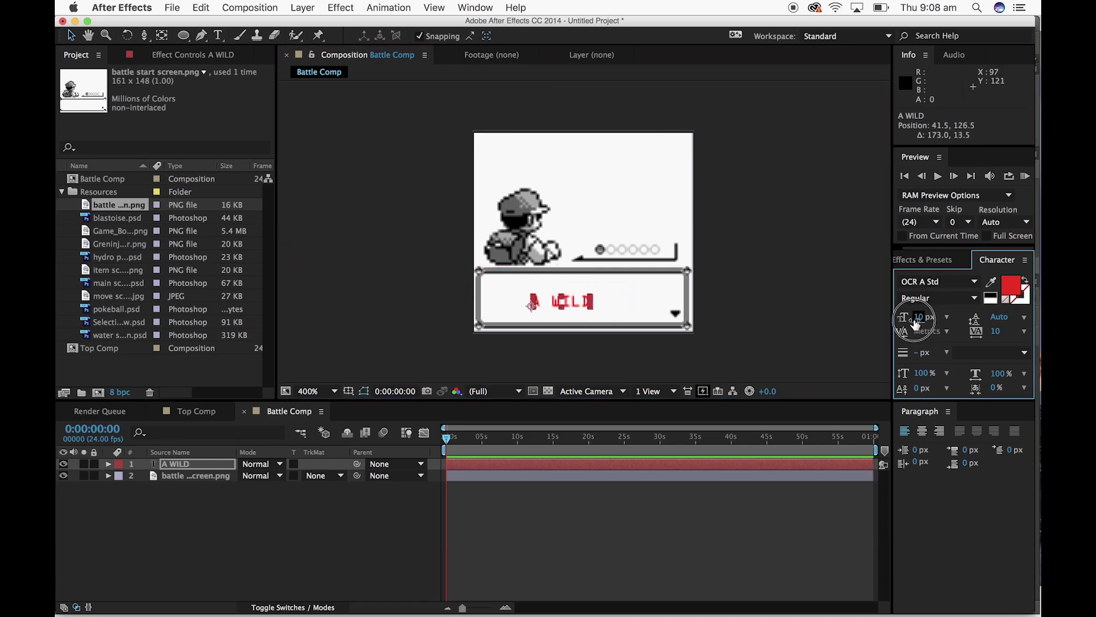
click(571, 306)
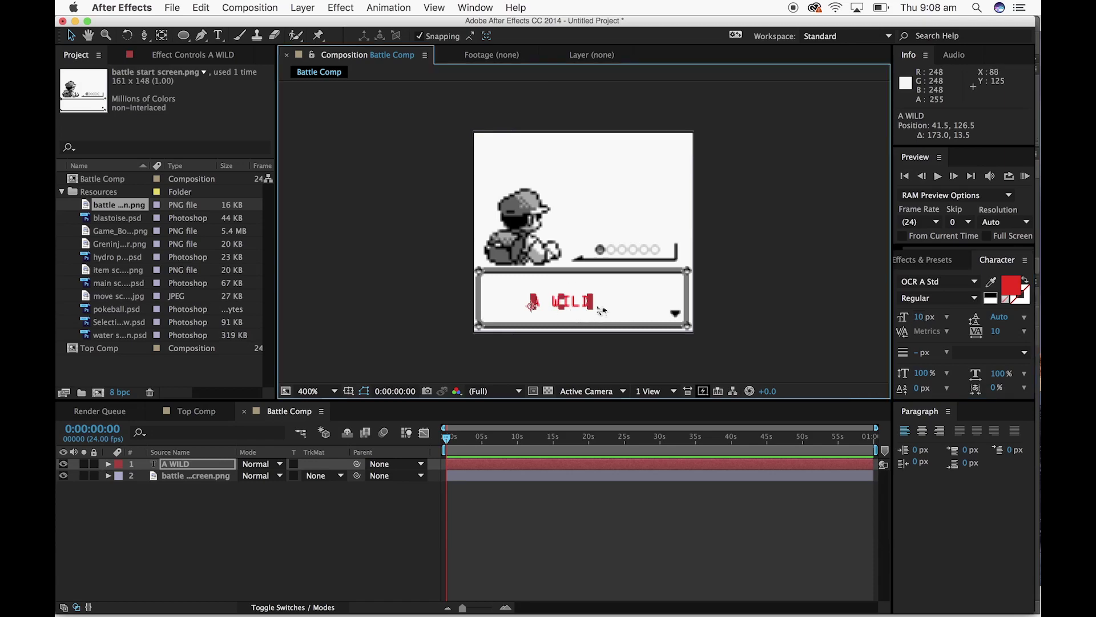
Extend the A WILD text so it reads "A WILD BLASTOISE APPEARED!"
click(190, 465)
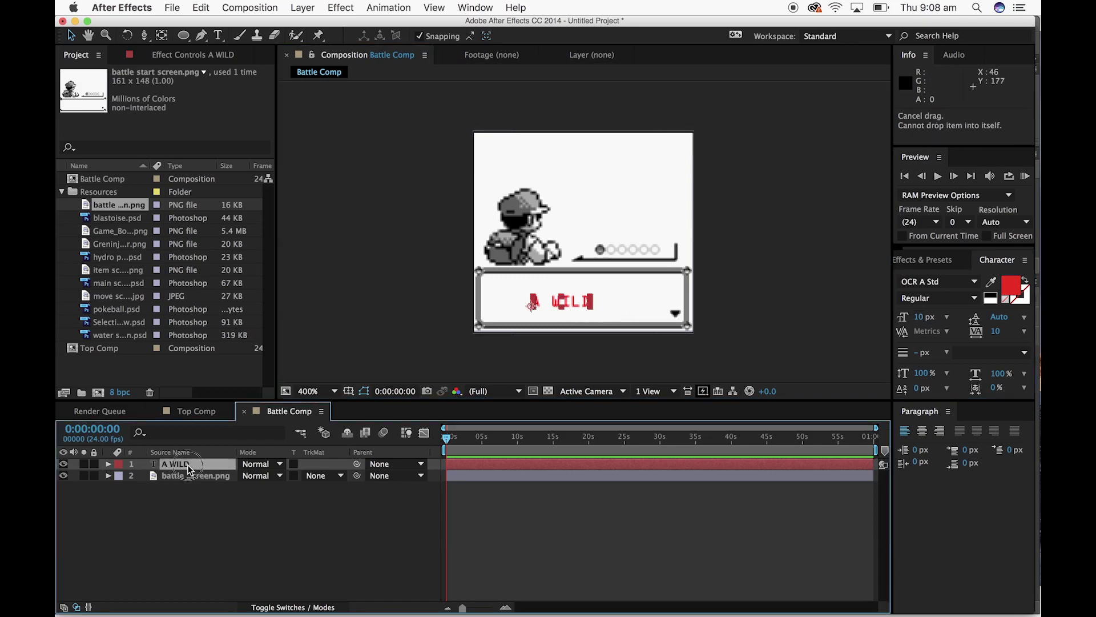
double_click(190, 465)
click(598, 300)
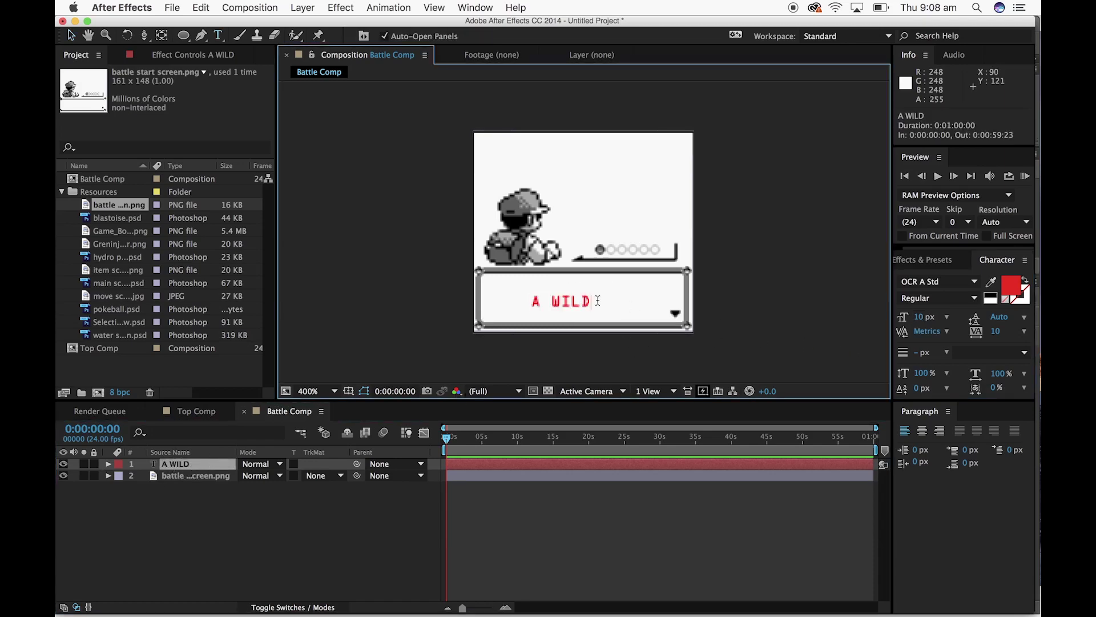
text(BLAS)
key(BackSpace)
key(BackSpace)
key(BackSpace)
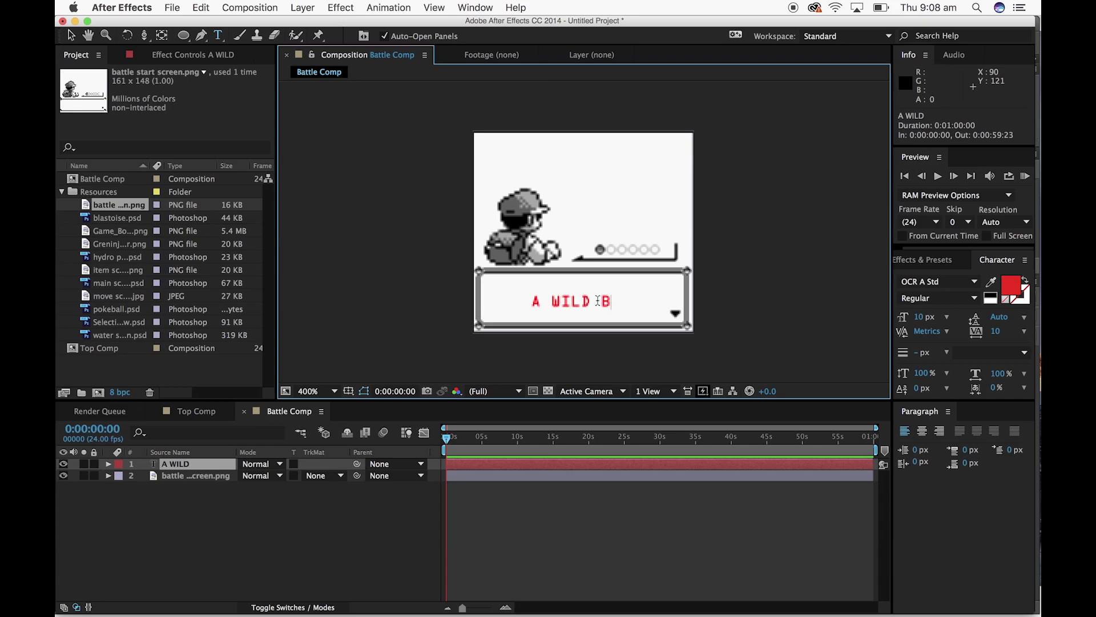
text(LA TOISE APPEARED!)
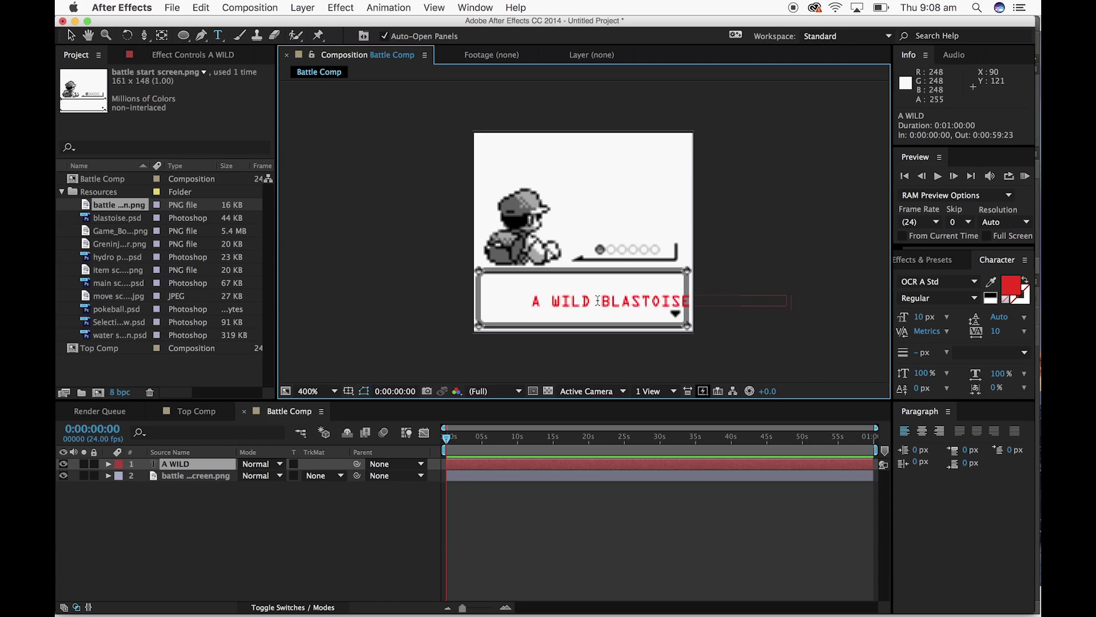
click(71, 35)
key(Caps_Lock)
Shift the message text toward the left side of the frame and break it onto a second line after BLASTOISE
click(628, 308)
drag(628, 308, 531, 300)
double_click(590, 292)
click(593, 292)
key(Return)
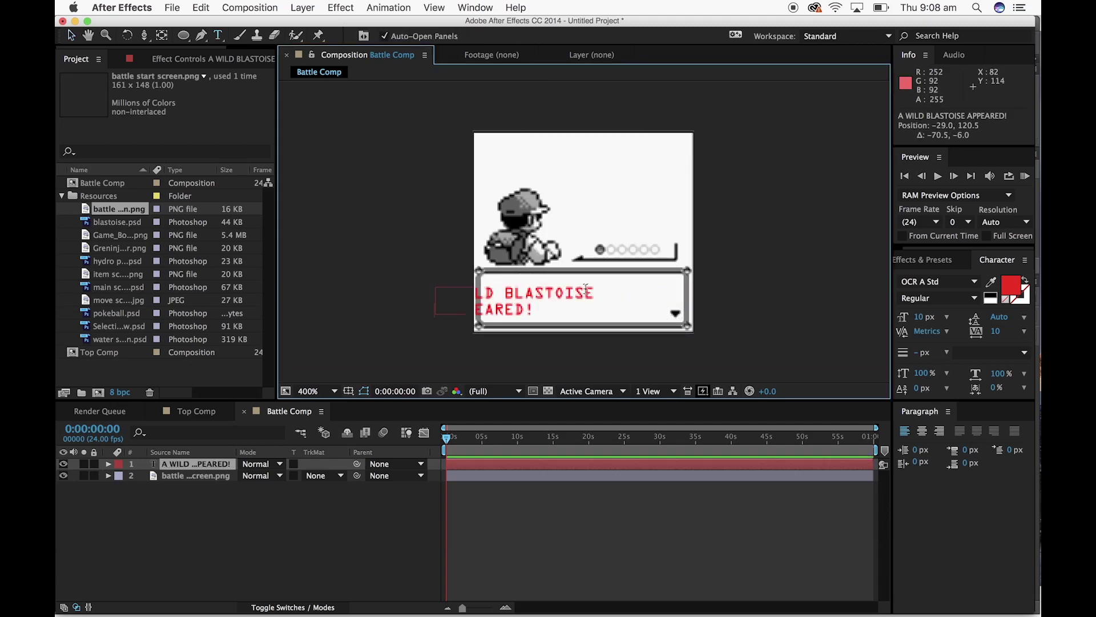
Set the two-line message to 9 px and fit it inside the message box at about position 29.5, 119.5
click(71, 35)
drag(540, 303, 604, 305)
drag(921, 319, 913, 318)
drag(591, 298, 605, 292)
key(comma)
key(comma)
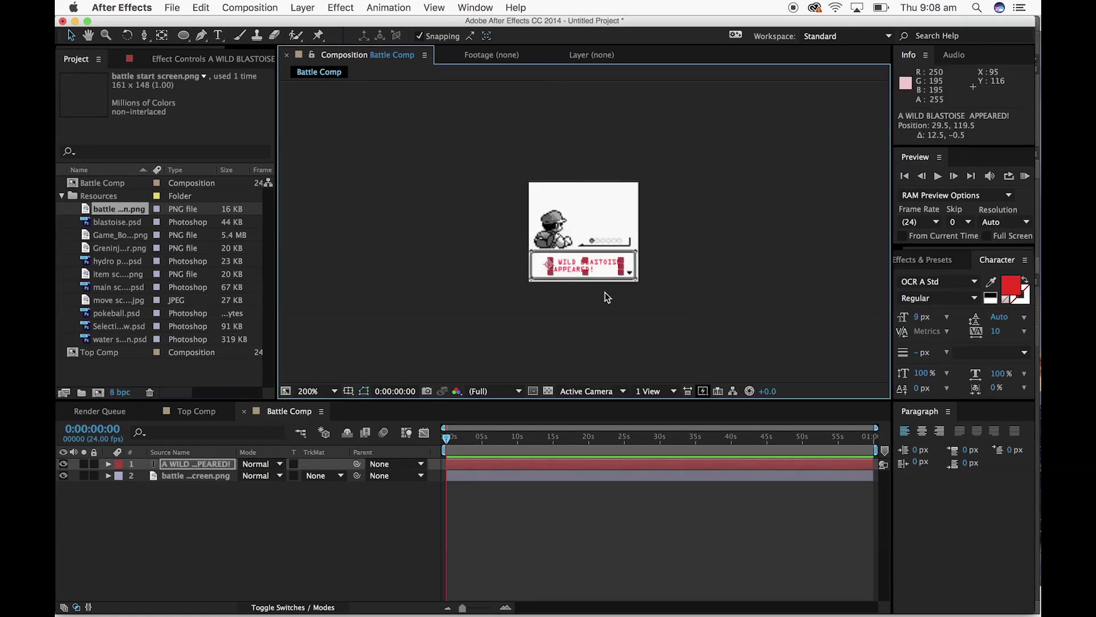
key(period)
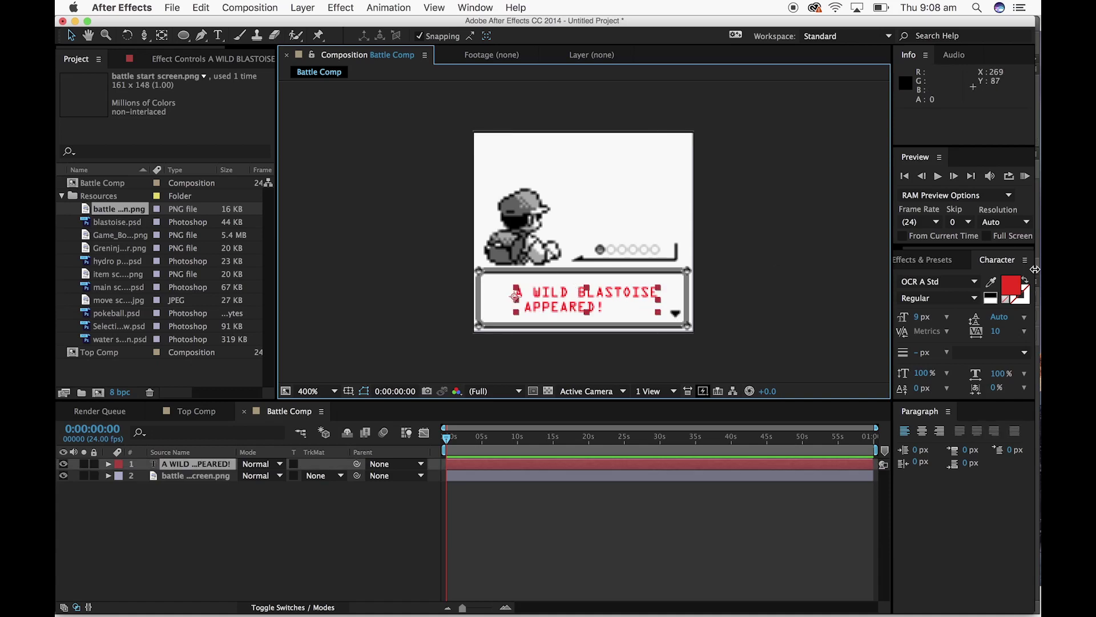
Change the message text's fill colour to black, keeping the OCR A Std font
click(1005, 296)
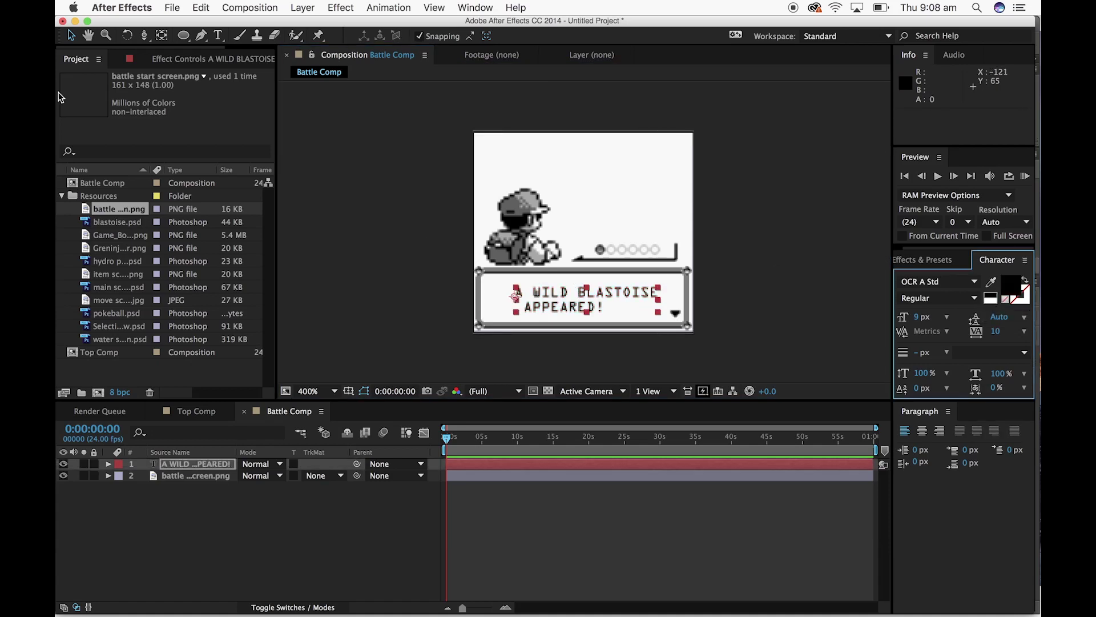
click(72, 36)
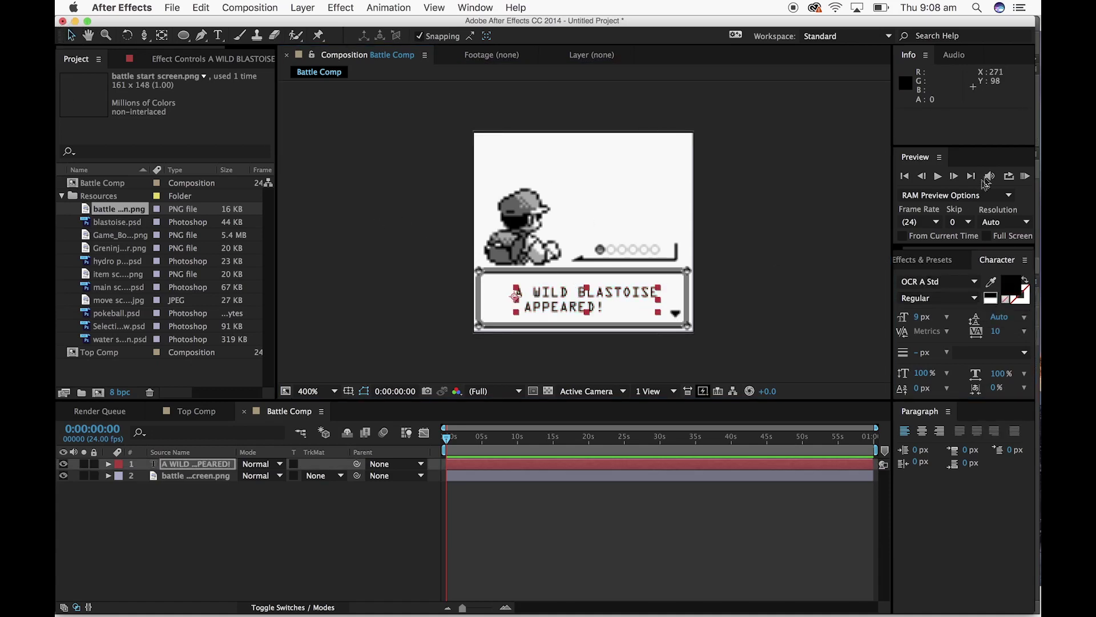
click(974, 282)
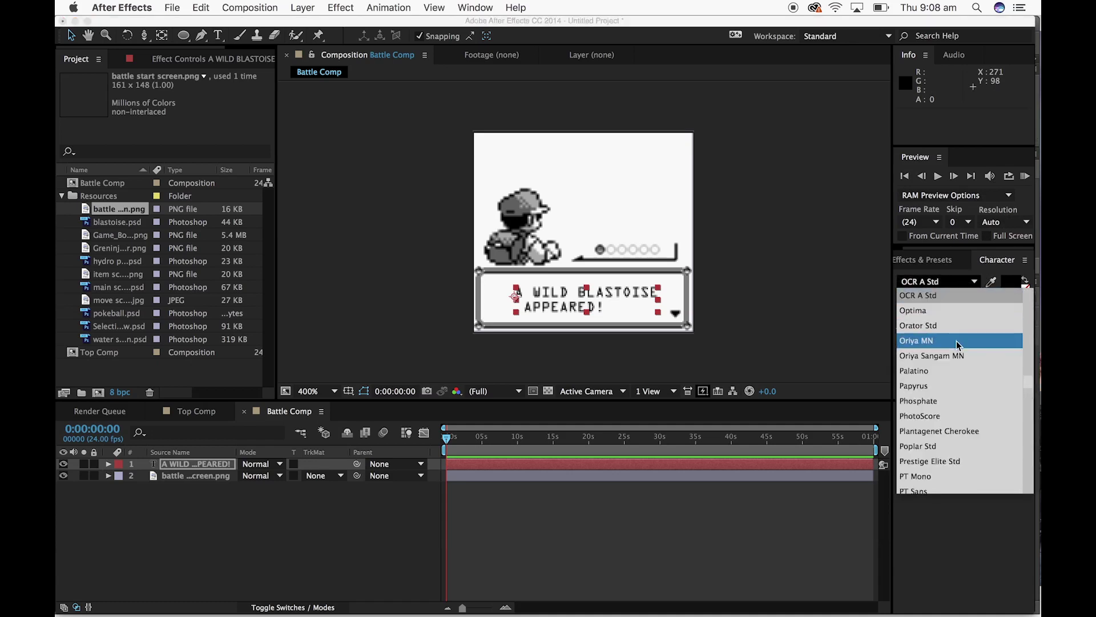
scroll(968, 345, up, 2)
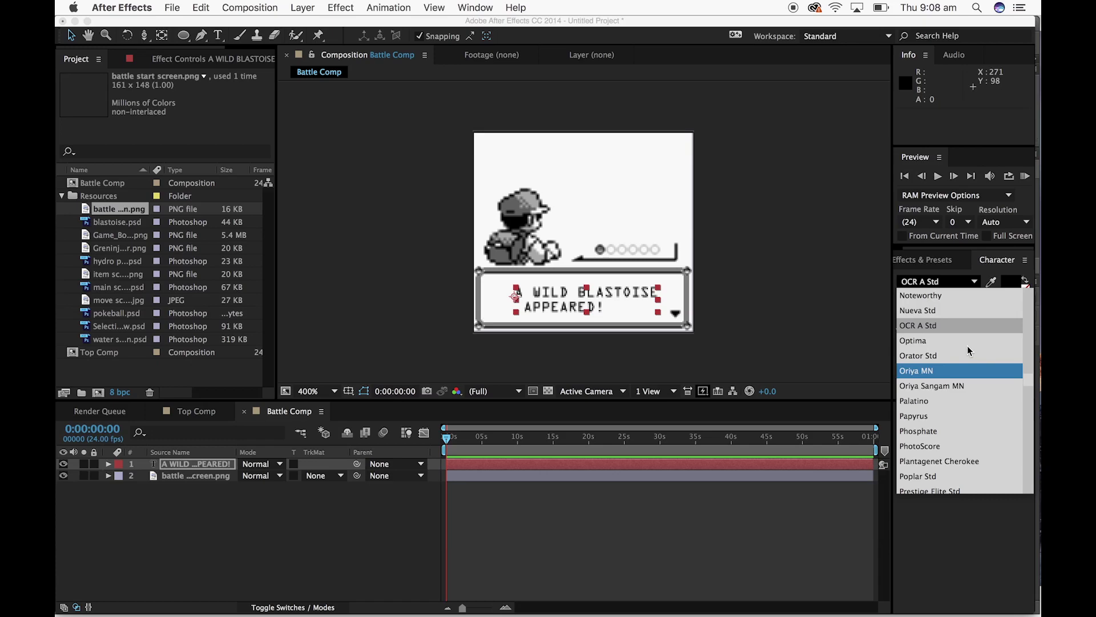
click(788, 356)
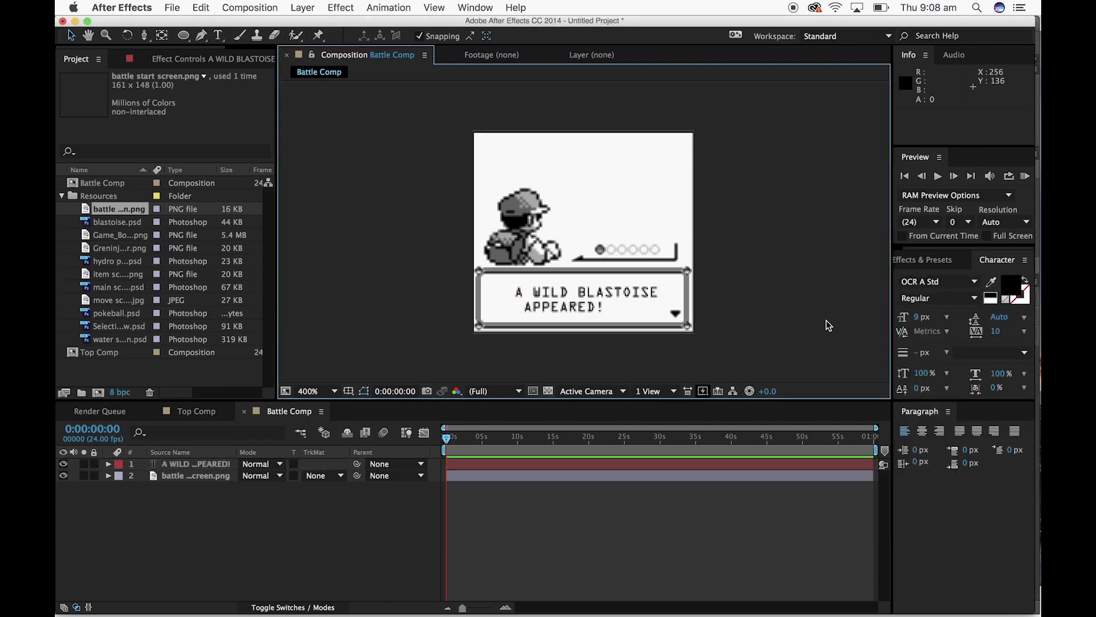
Add blastoise.psd from Resources to Battle Comp above the Poké Ball indicator, scaled to about 43%, 46%
click(122, 223)
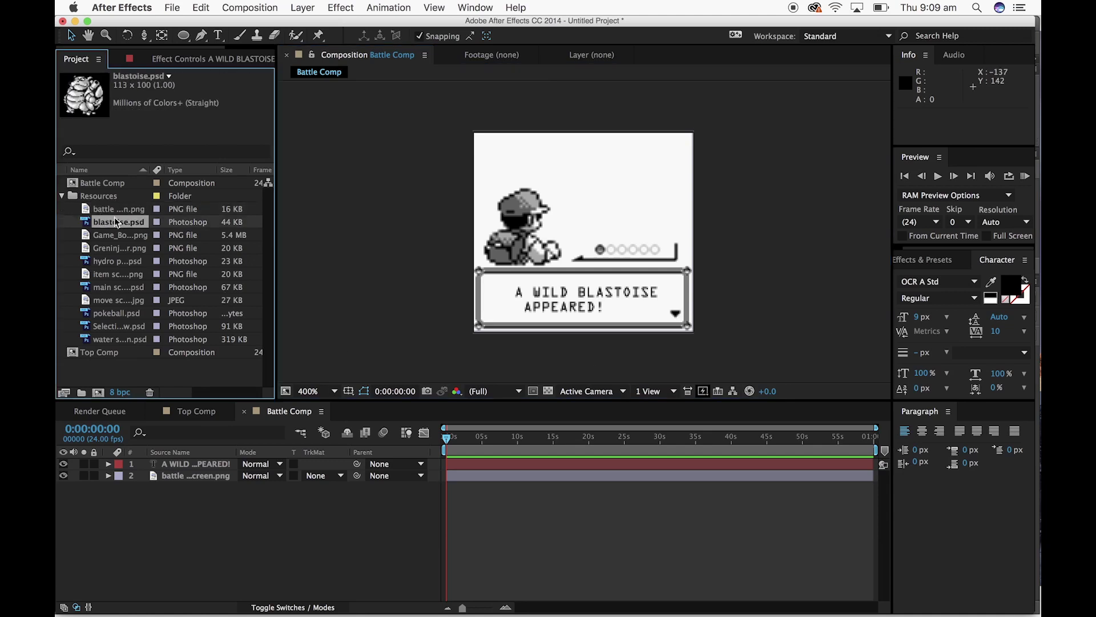
drag(113, 224, 632, 184)
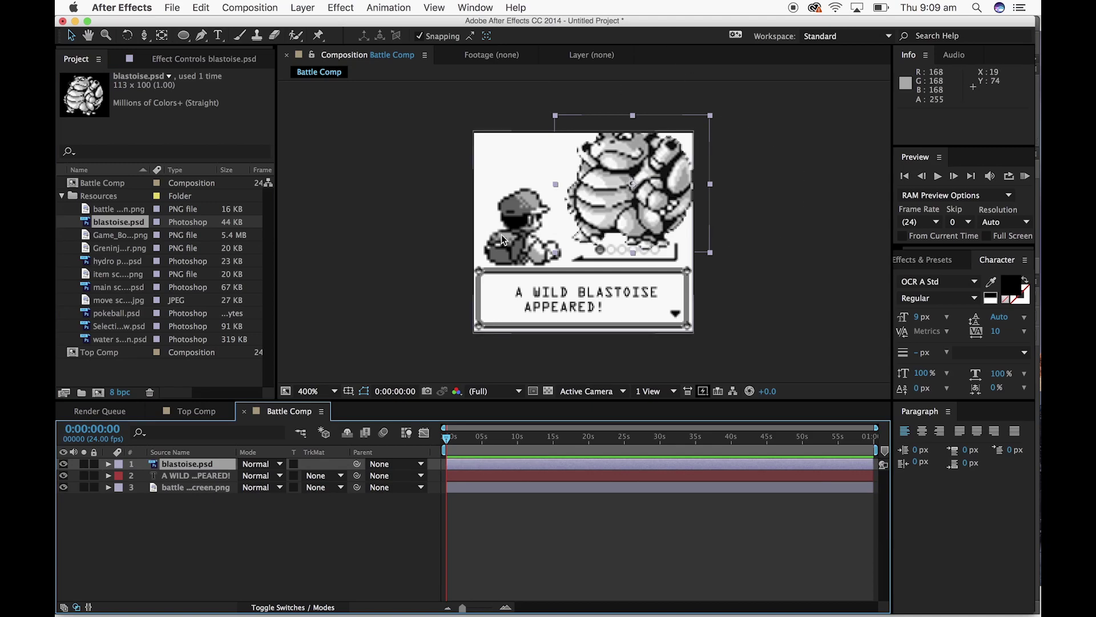
drag(711, 116, 668, 156)
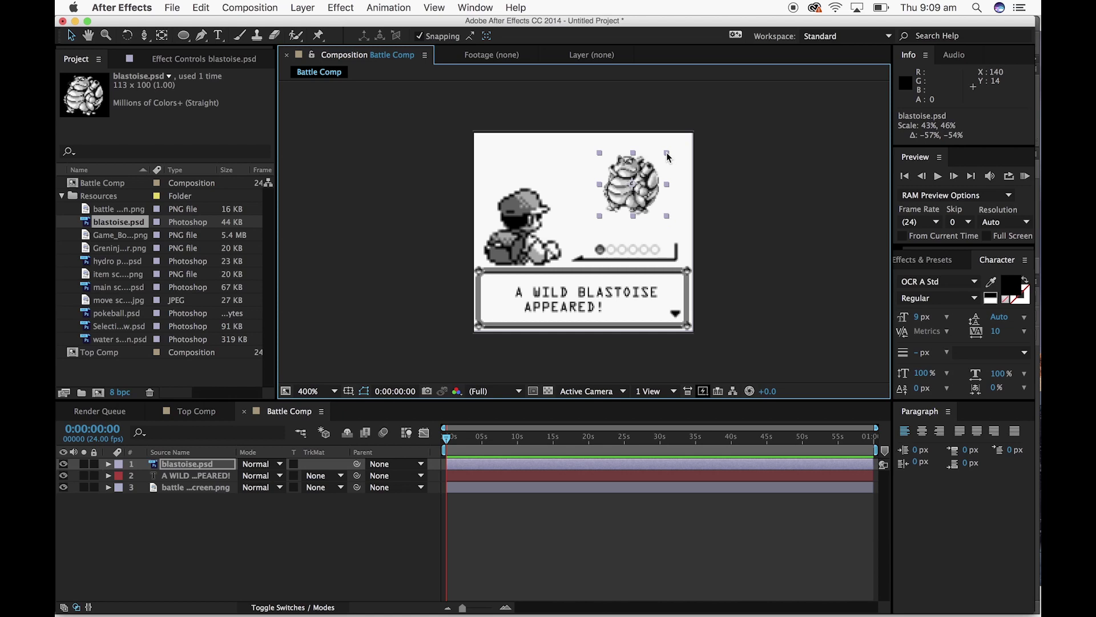
drag(622, 193, 632, 198)
click(817, 199)
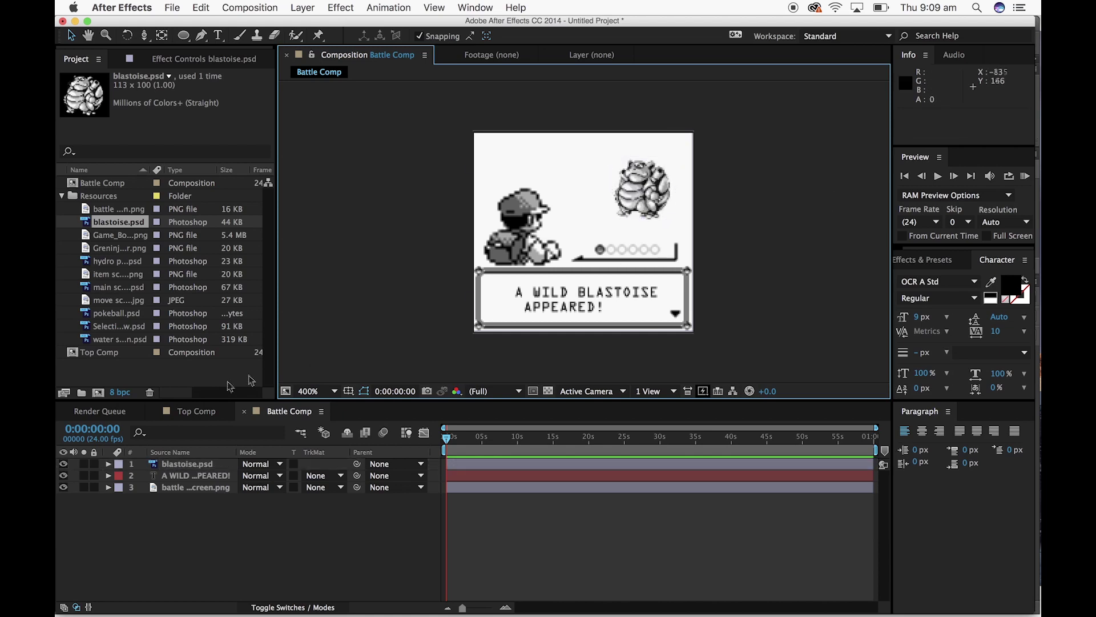
Fine-tune Blastoise's placement in the upper-right area of the battle scene, at about position 127.5, 36.5
click(649, 204)
click(736, 230)
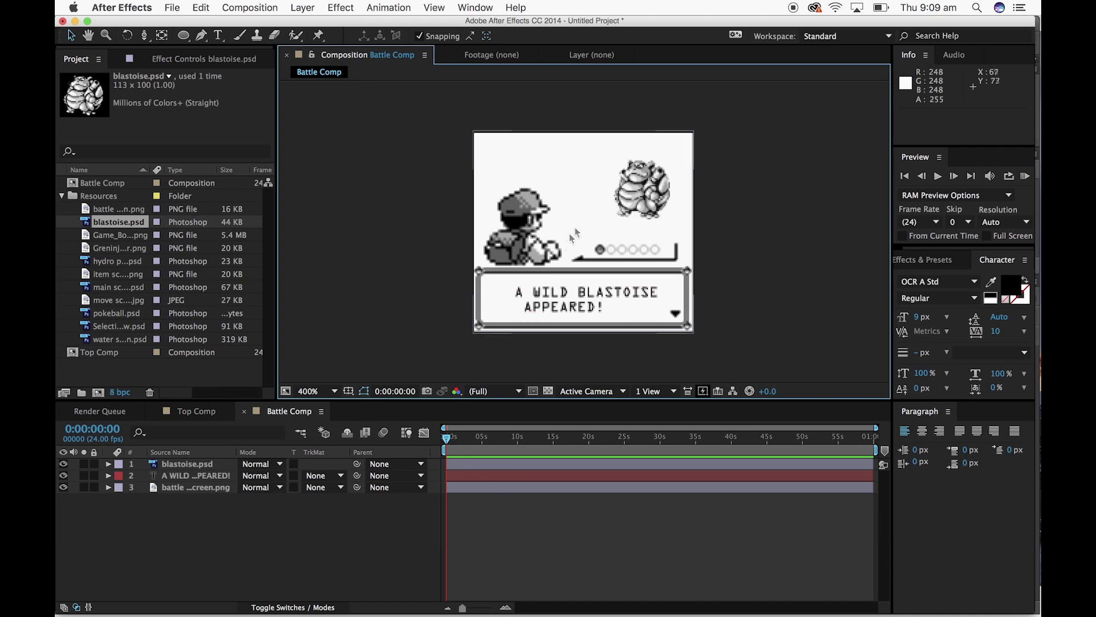
click(651, 194)
mouse_move(651, 194)
mouse_down()
mouse_move(737, 181)
mouse_move(645, 192)
mouse_up()
click(734, 208)
click(639, 194)
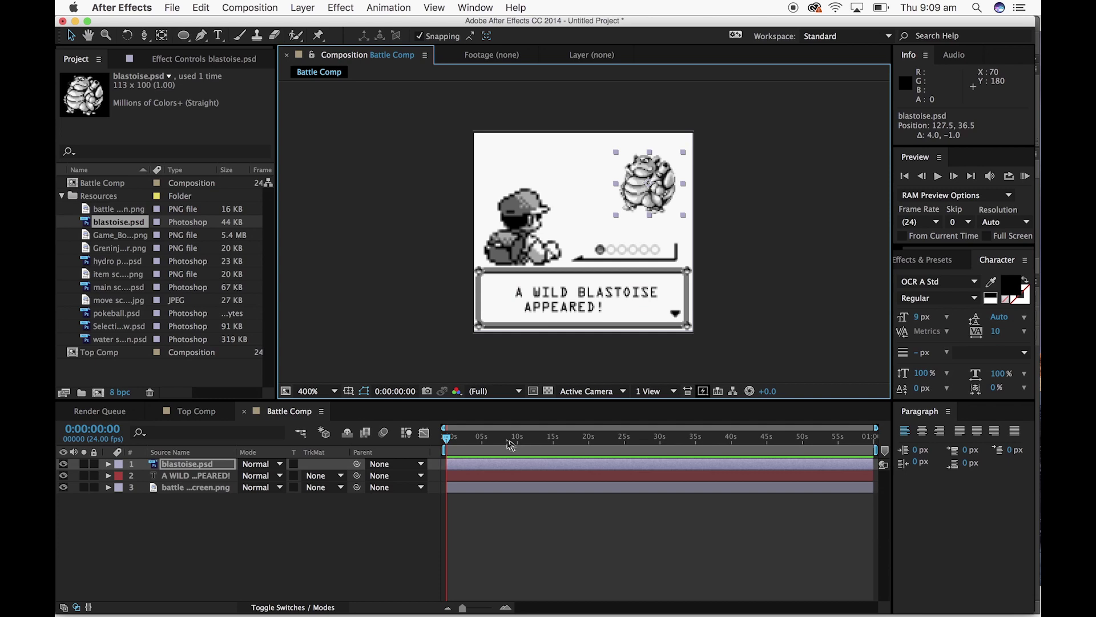
Delay the A WILD BLASTOISE APPEARED! layer so it starts at about 0:00:05:14
click(451, 443)
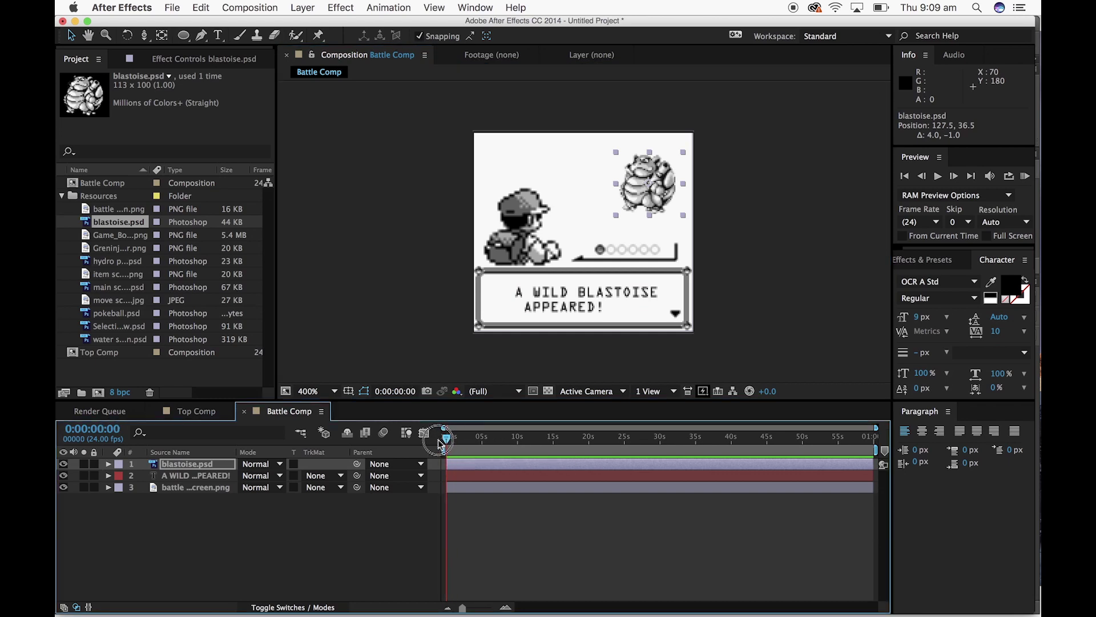
drag(456, 478, 466, 478)
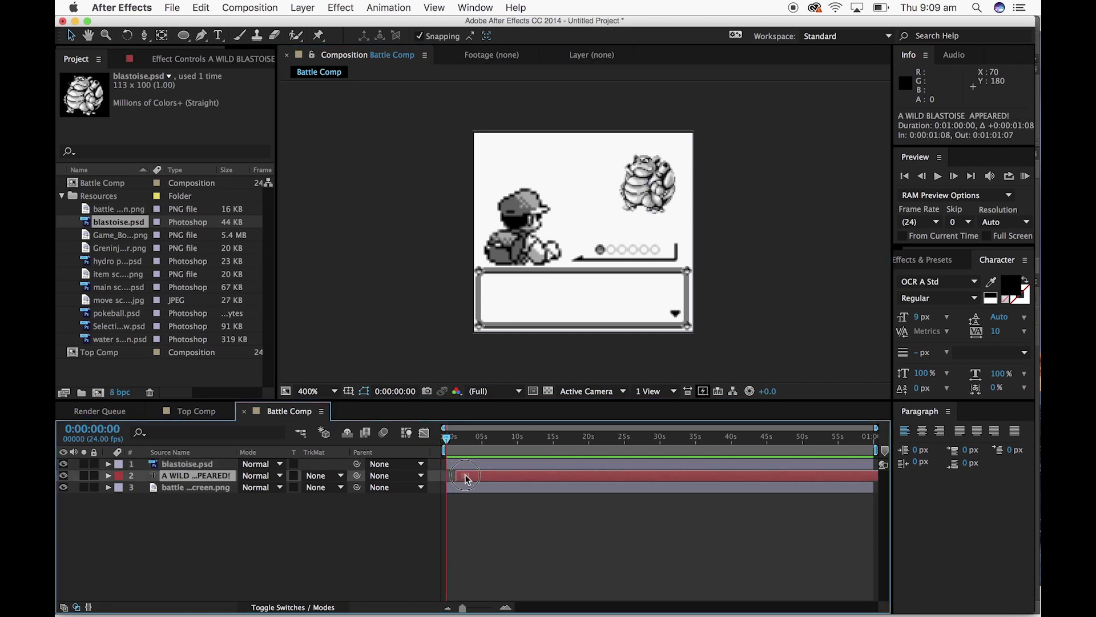
drag(447, 440, 443, 439)
drag(482, 479, 513, 481)
At 0:00:01:01, move Blastoise off the frame's right edge to about 191.5, 36.5 and set a Position keyframe
mouse_move(451, 440)
mouse_down()
mouse_move(482, 439)
mouse_move(445, 439)
mouse_move(455, 438)
mouse_up()
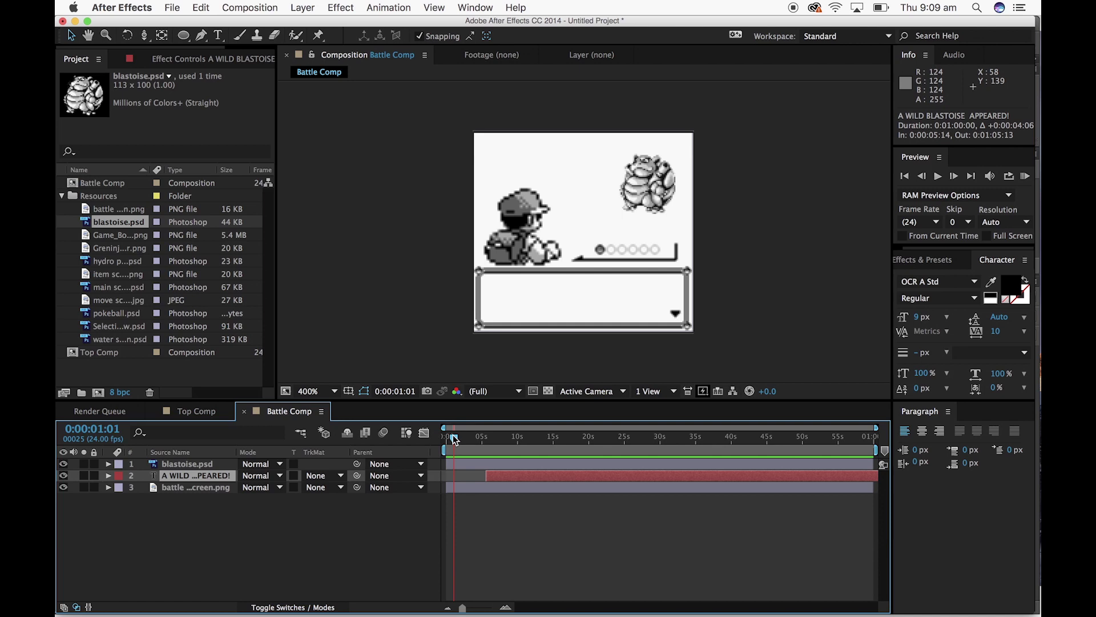
click(648, 183)
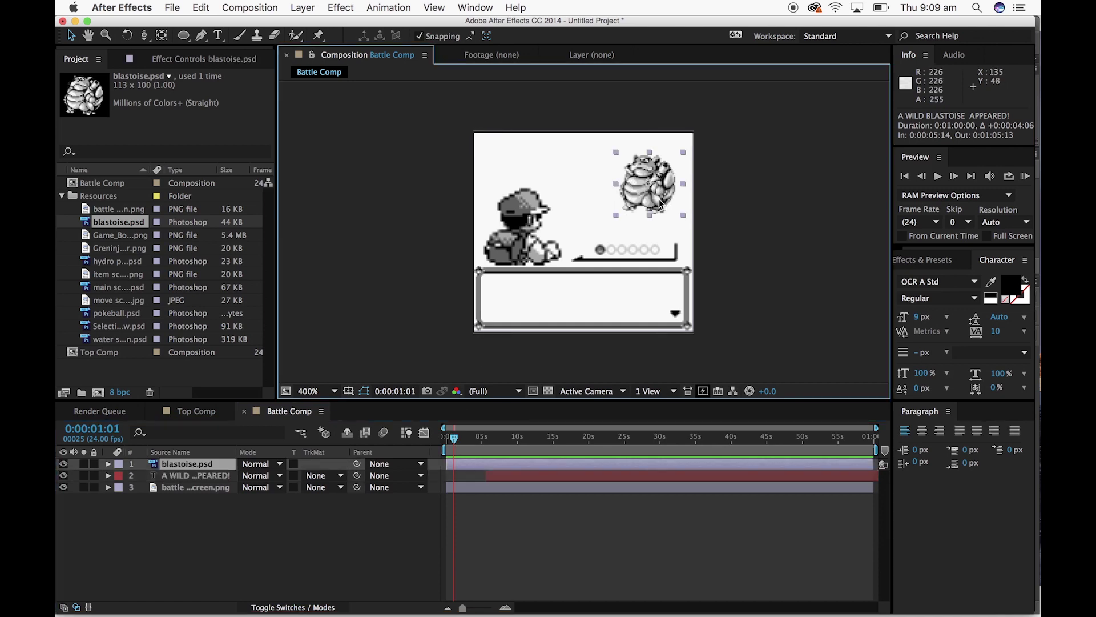
drag(656, 201, 745, 199)
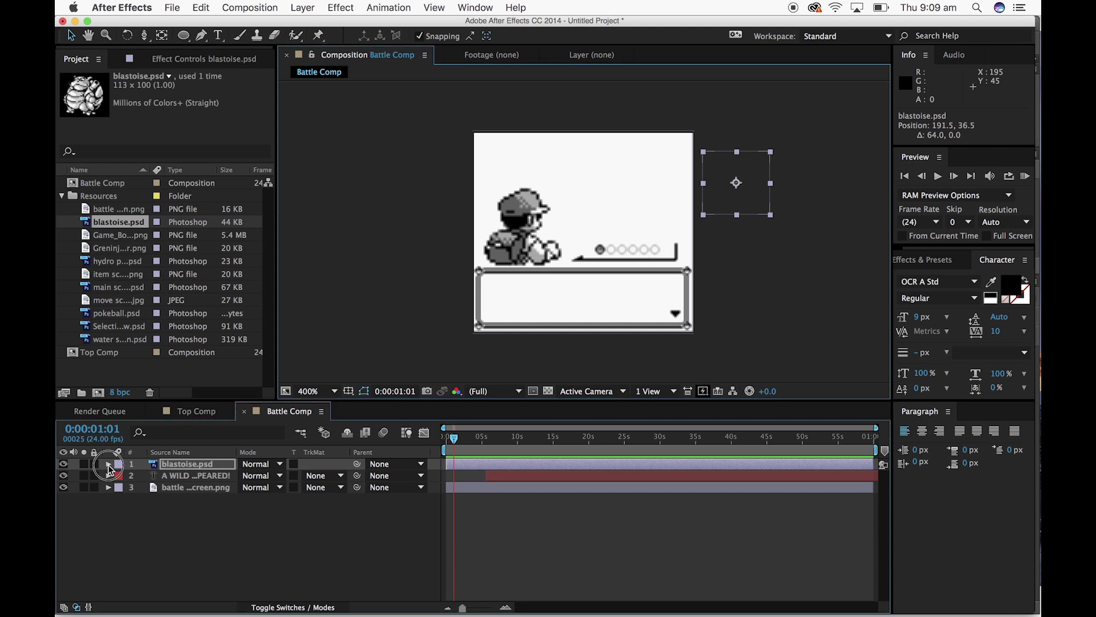
click(108, 464)
click(120, 476)
click(144, 499)
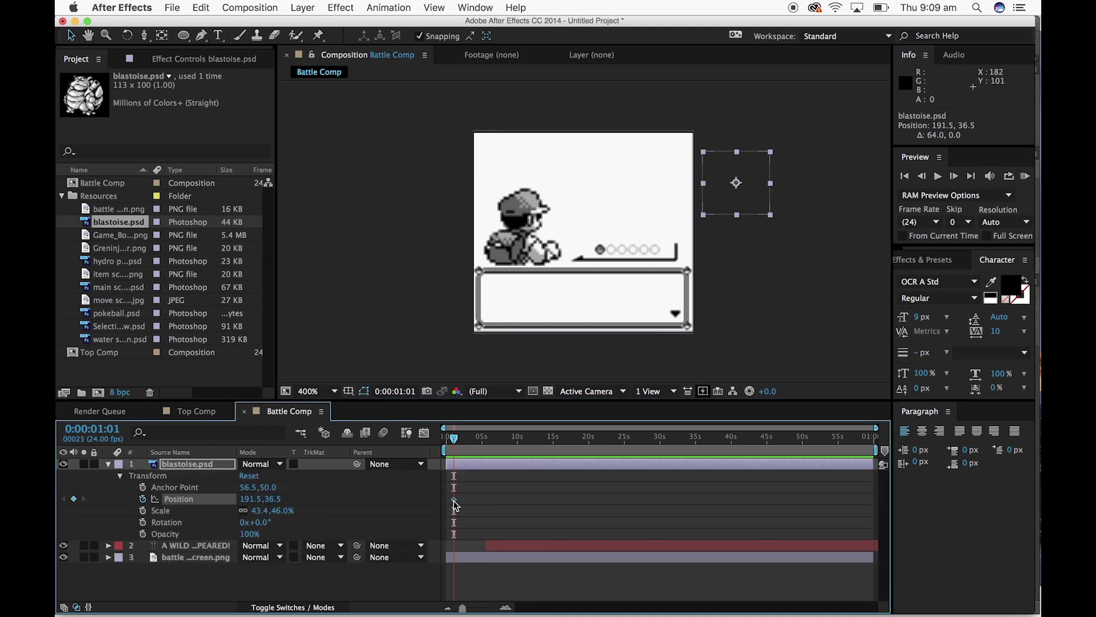
At 0:00:03:00, keyframe Blastoise back inside the frame at about 121.0, 36.5 and preview the slide-in from the start
drag(454, 438, 471, 444)
drag(754, 199, 658, 193)
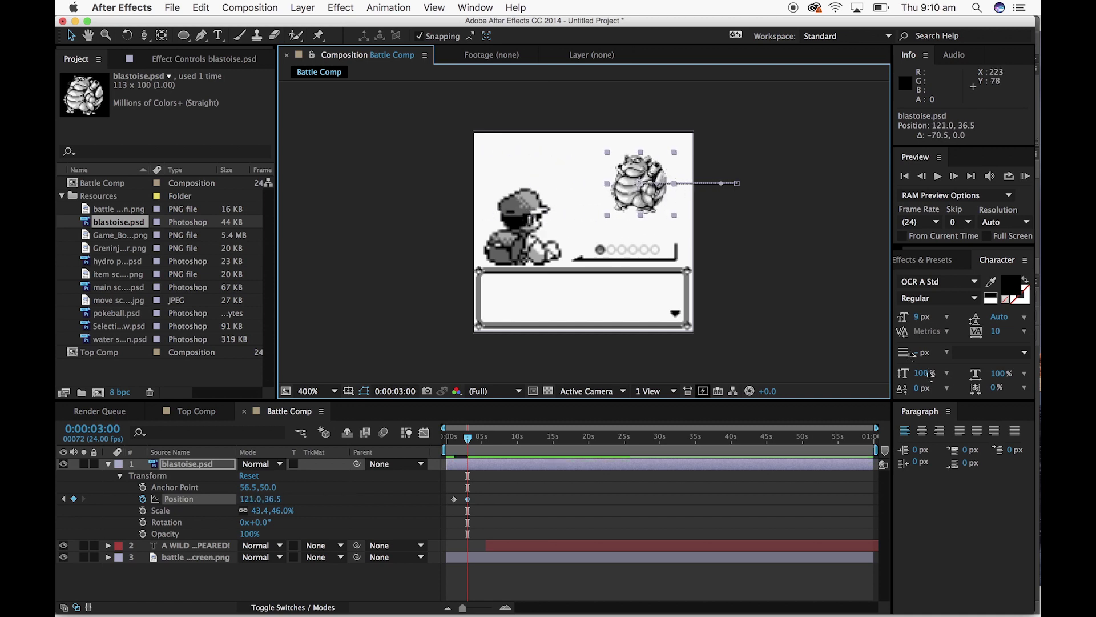
drag(468, 450, 446, 449)
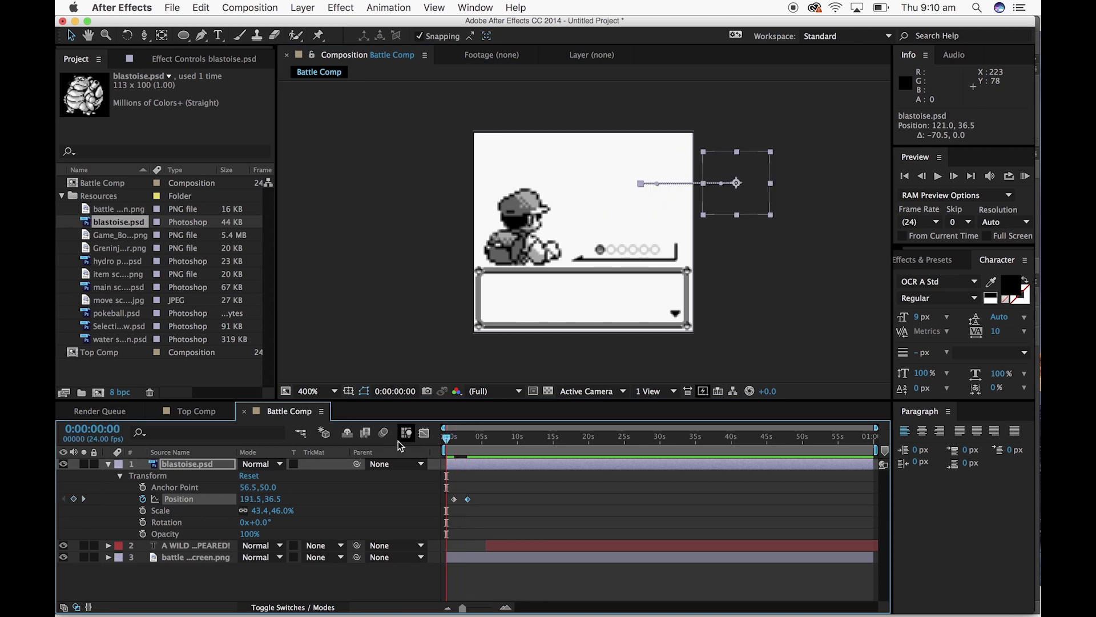
key(space)
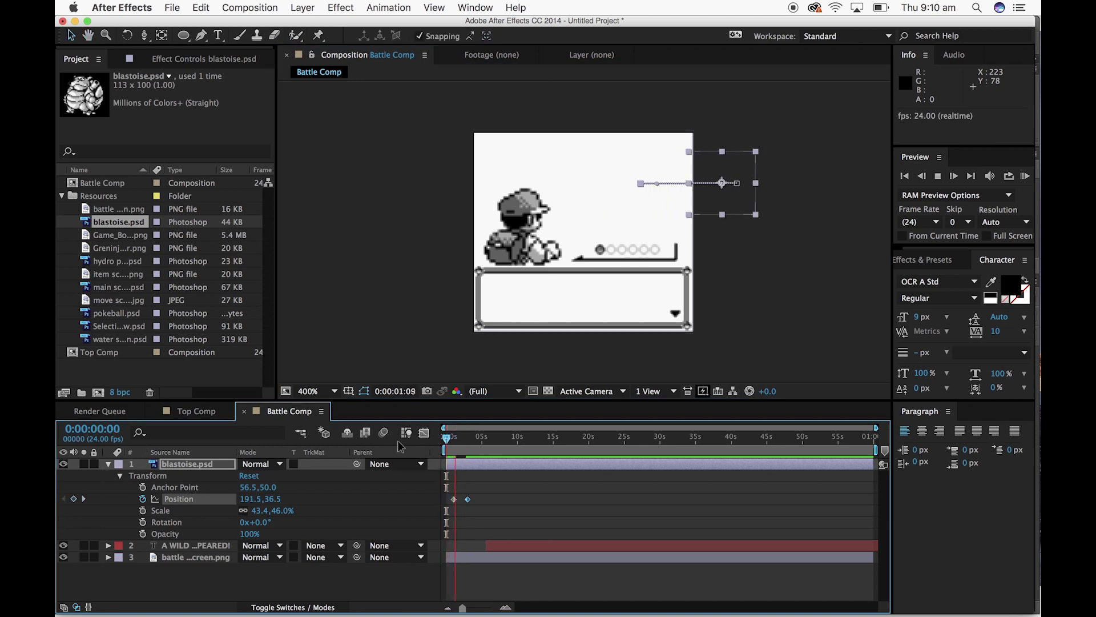
key(space)
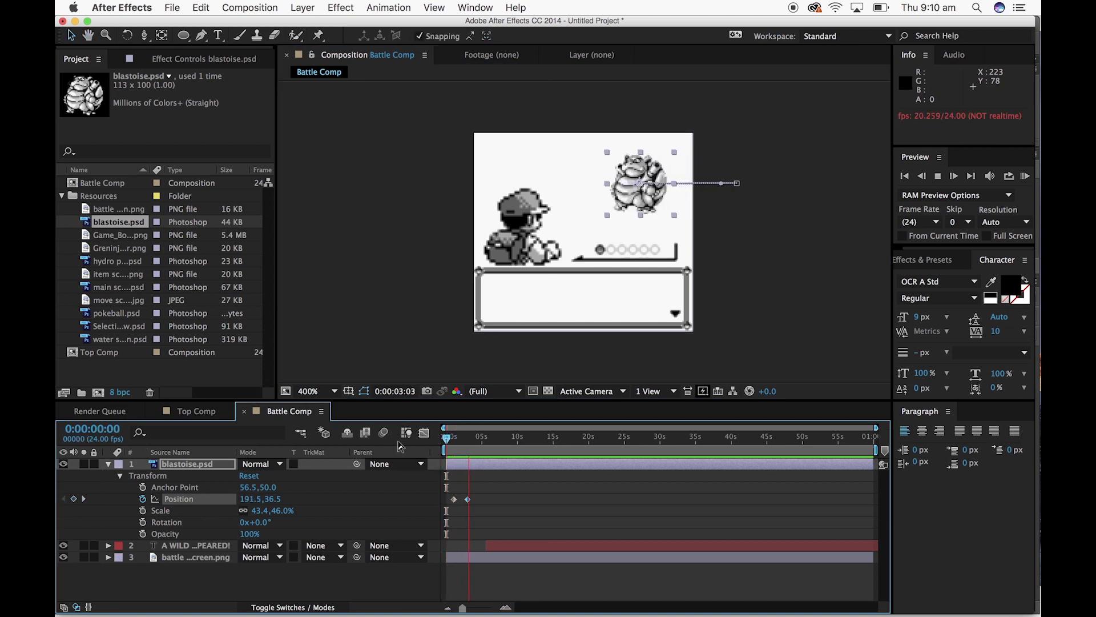
Move Blastoise's second Position keyframe earlier to about 0:00:02 and preview the faster slide-in from the start
drag(468, 500, 462, 500)
key(Home)
key(space)
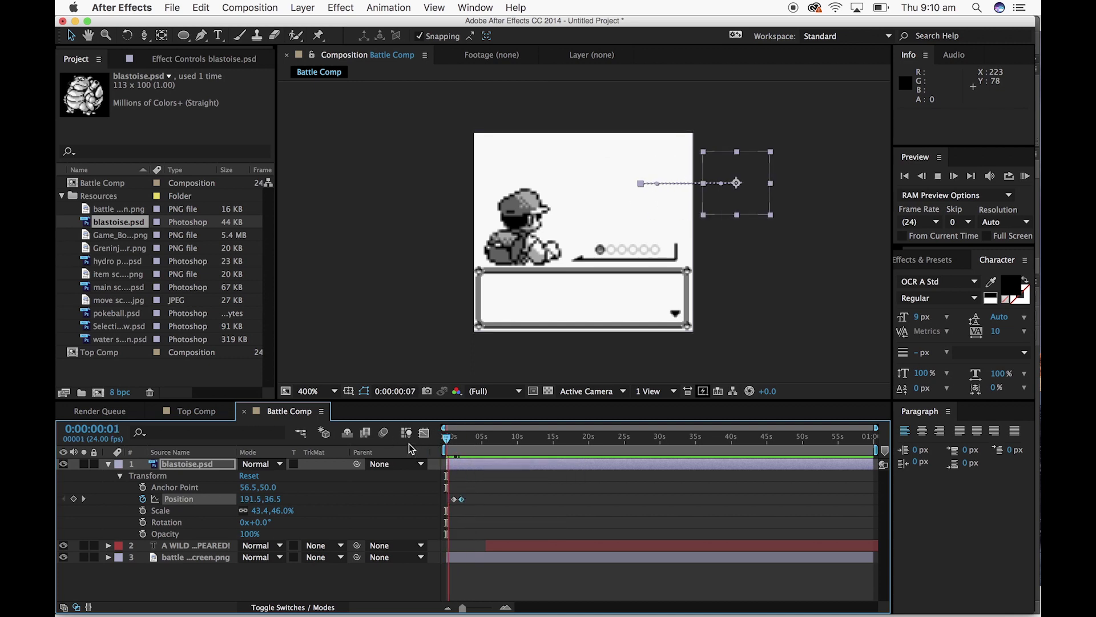
key(space)
Shift the A WILD BLASTOISE APPEARED! layer to start at about 0:00:02:03 and preview the timing up to 0:00:04:04
drag(465, 446, 463, 445)
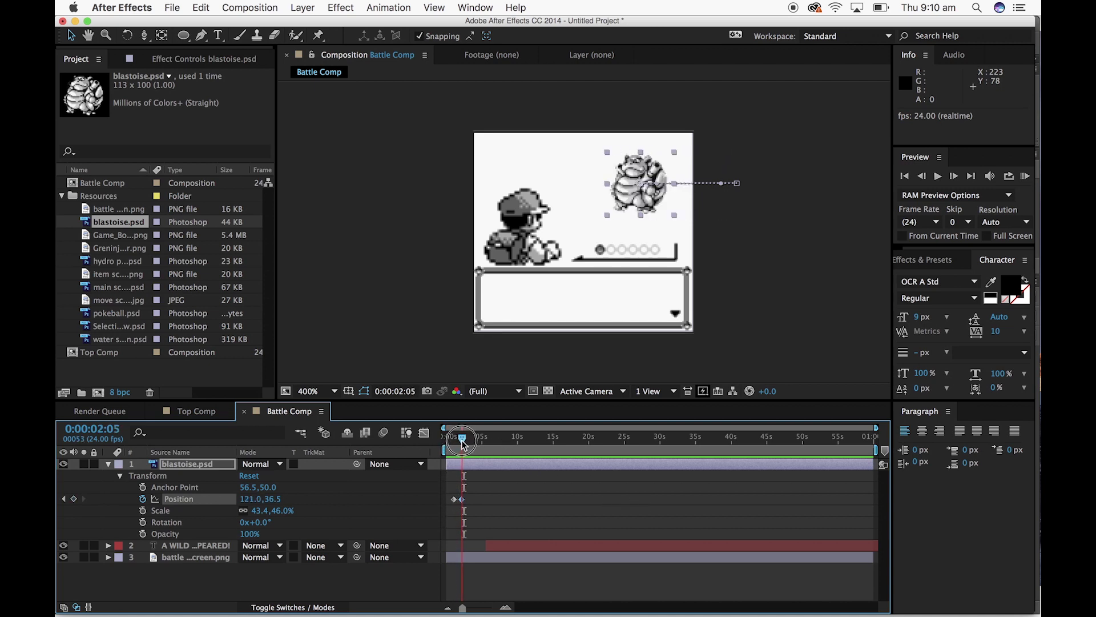
drag(519, 548, 494, 549)
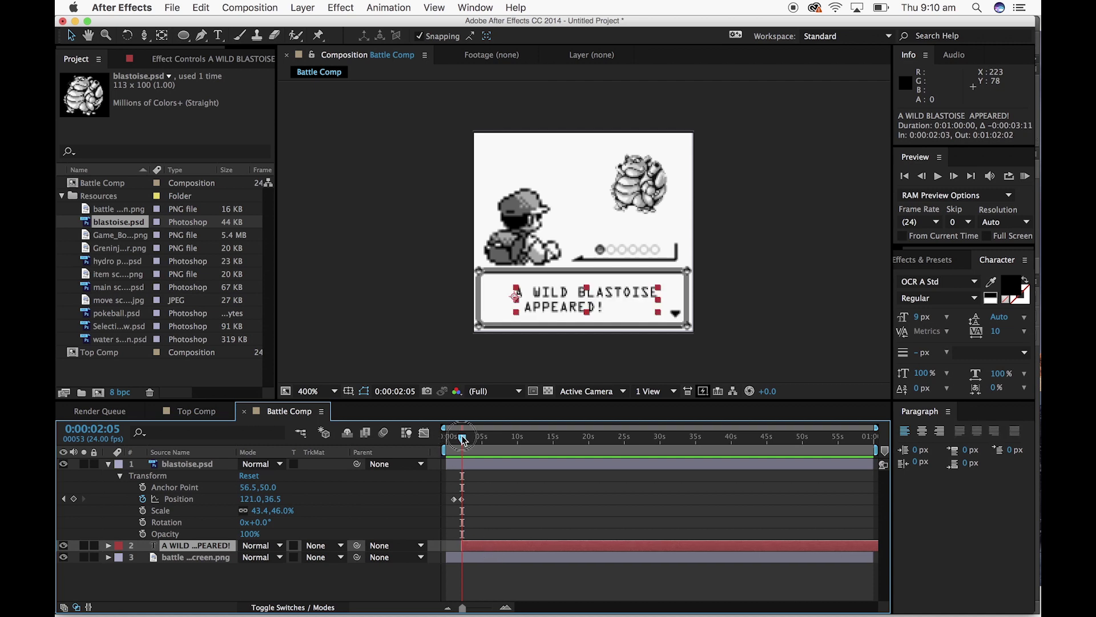
key(0)
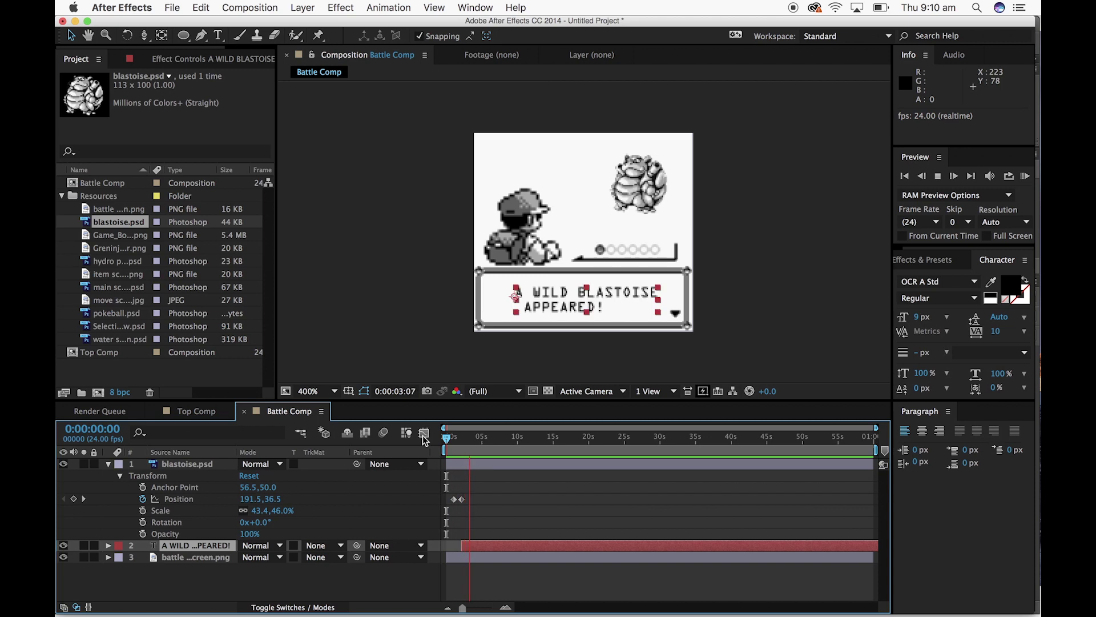
key(space)
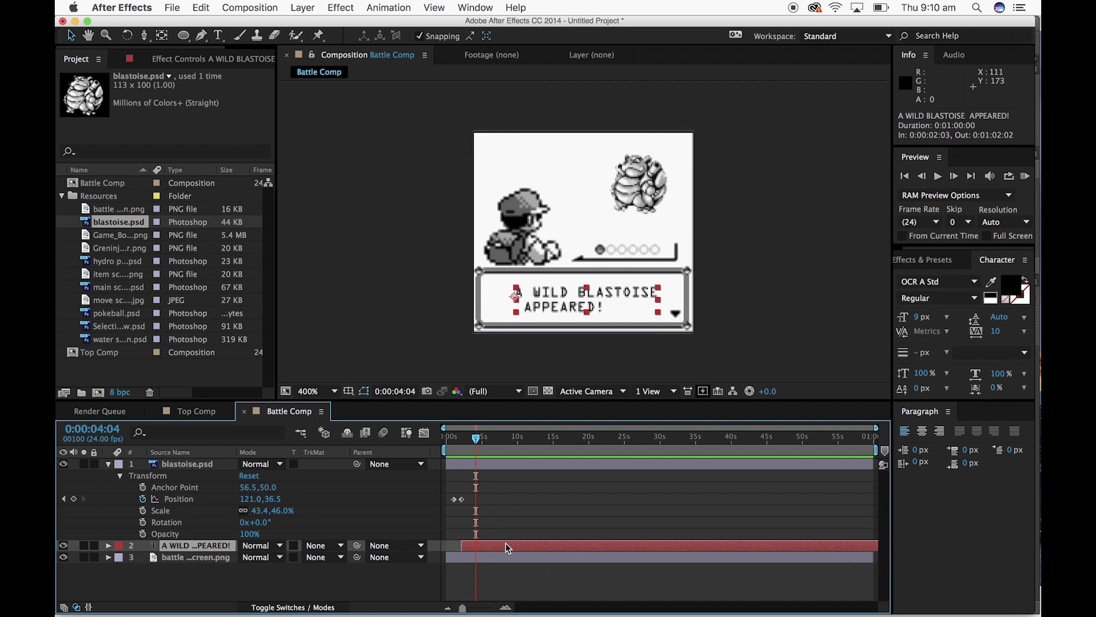
Split the A WILD BLASTOISE APPEARED! layer at 0:00:04:04 and delete the portion after the split
key(super+shift+d)
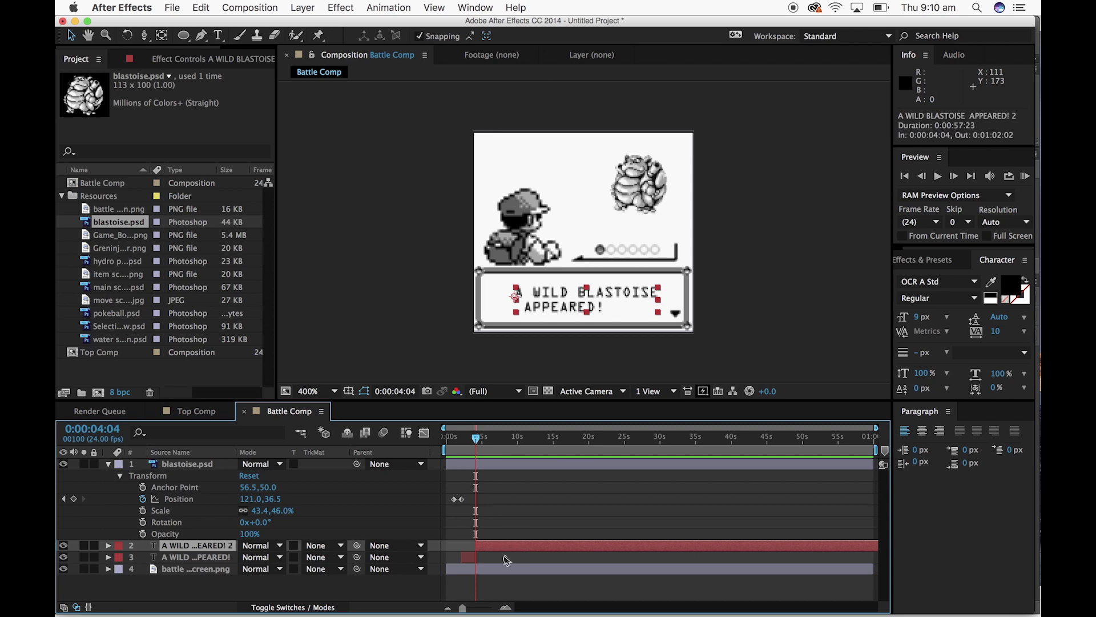
key(Delete)
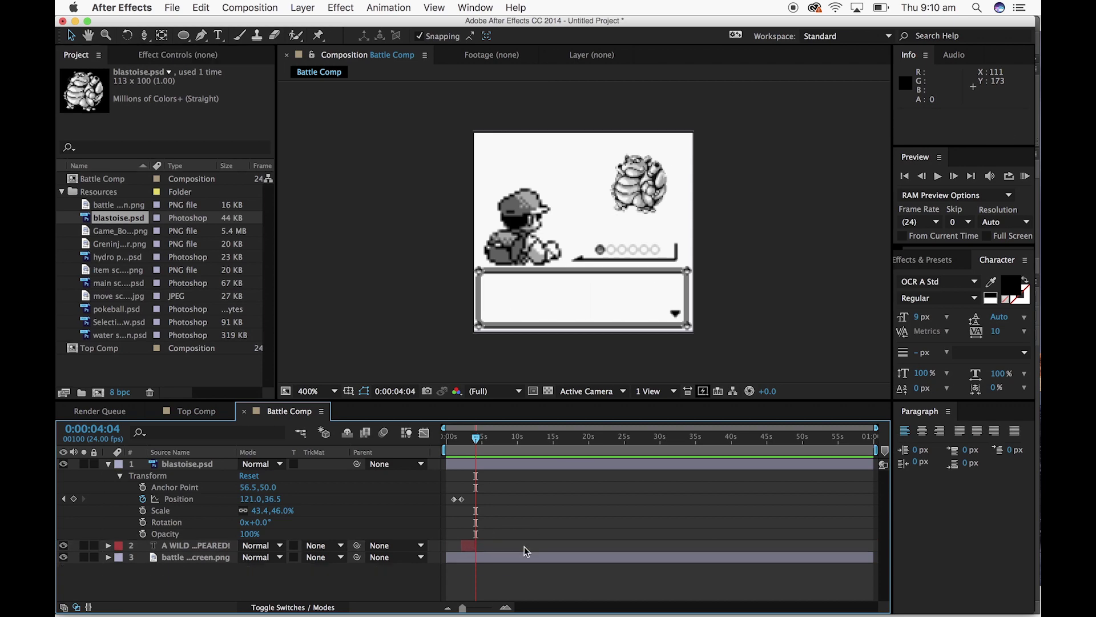
mouse_move(597, 600)
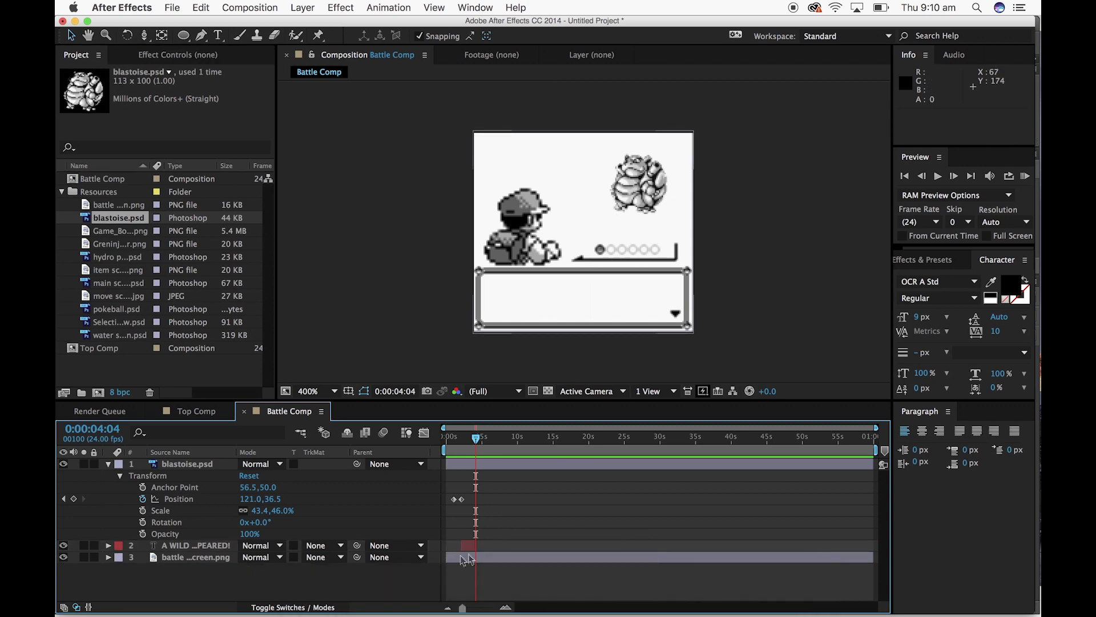
Examine the image files in the Resources folder to find the background for the next battle screen
mouse_move(478, 440)
mouse_down()
mouse_move(437, 443)
mouse_move(486, 456)
mouse_up()
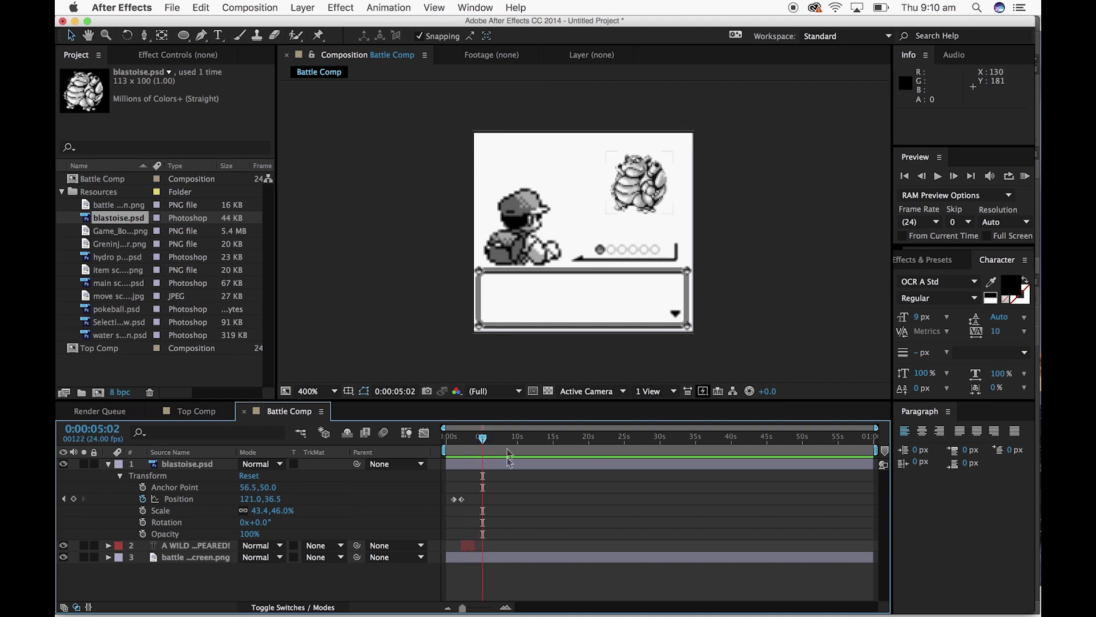
click(118, 205)
click(117, 243)
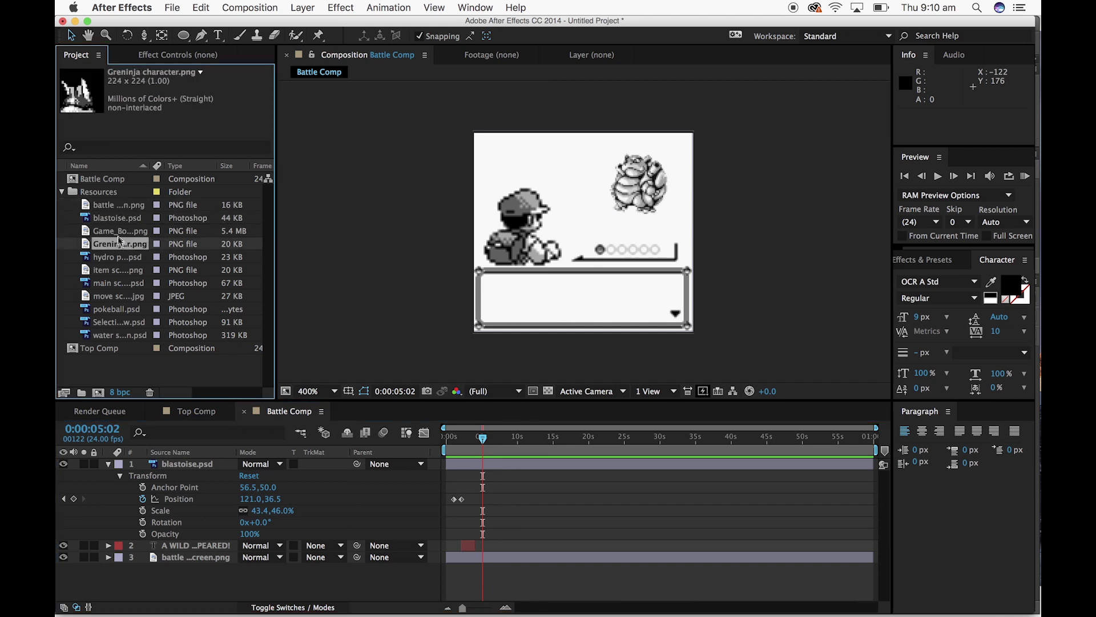
click(120, 283)
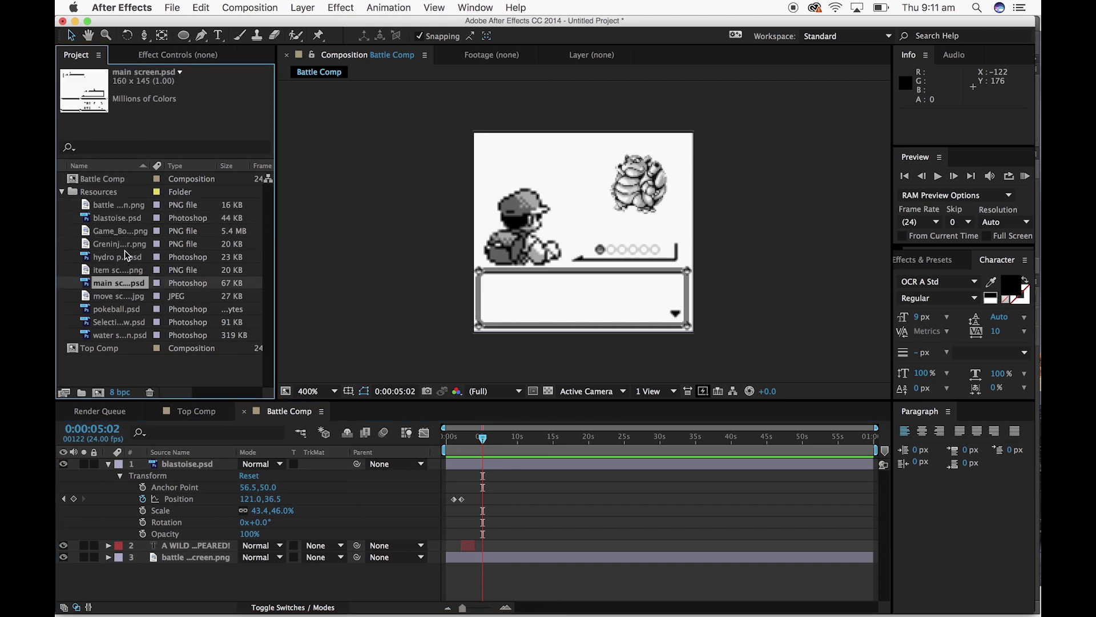
click(125, 244)
click(124, 230)
click(128, 244)
click(128, 205)
click(121, 294)
click(125, 308)
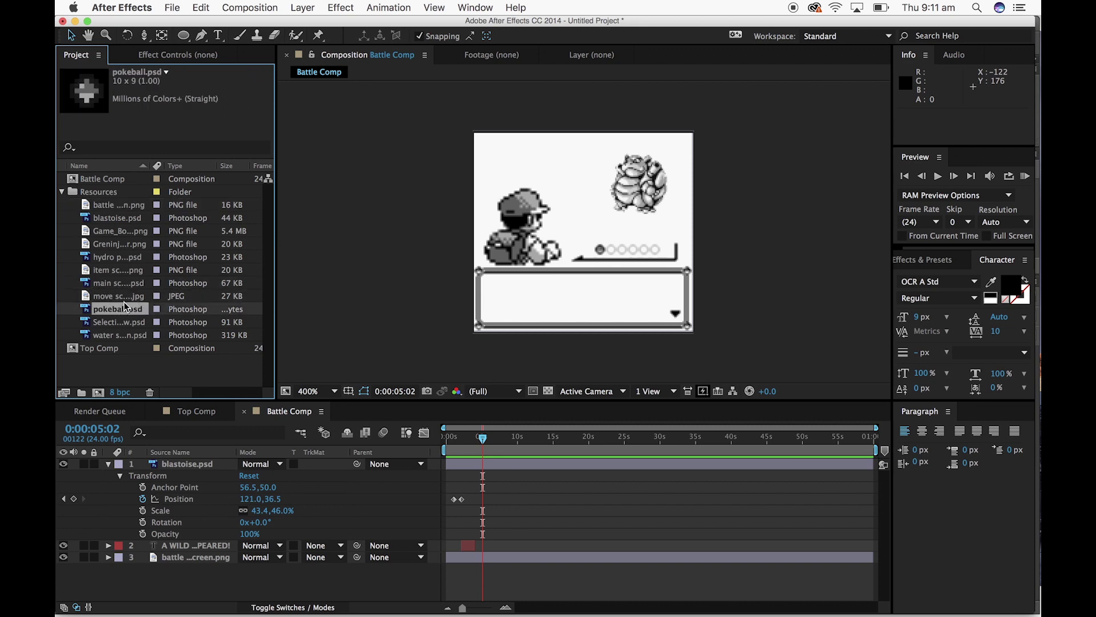
click(124, 334)
click(108, 207)
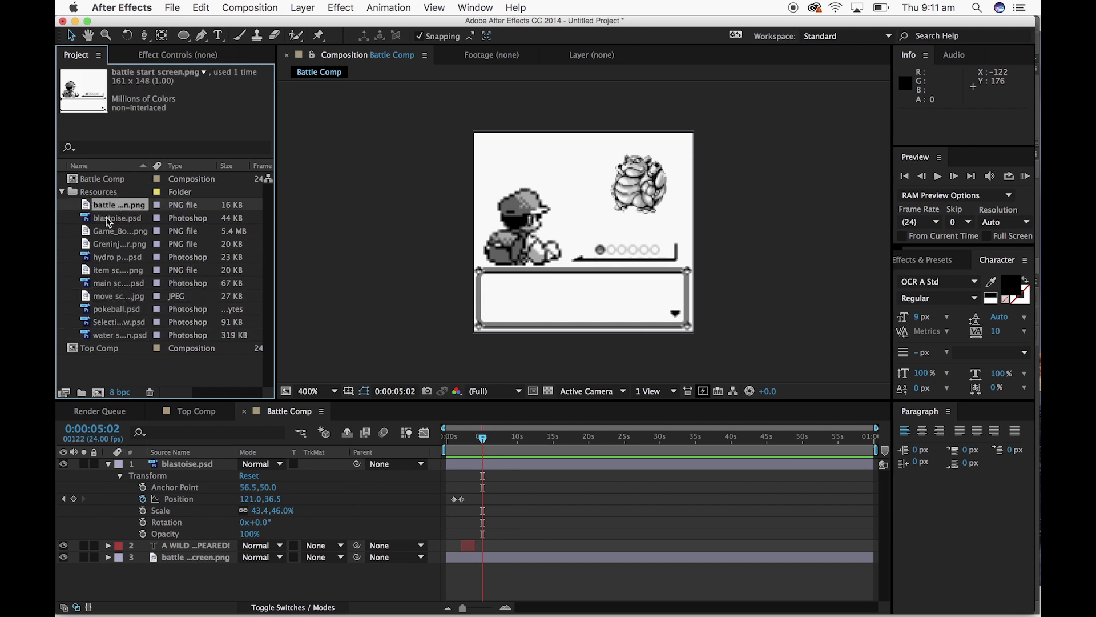
click(114, 218)
click(116, 231)
click(117, 209)
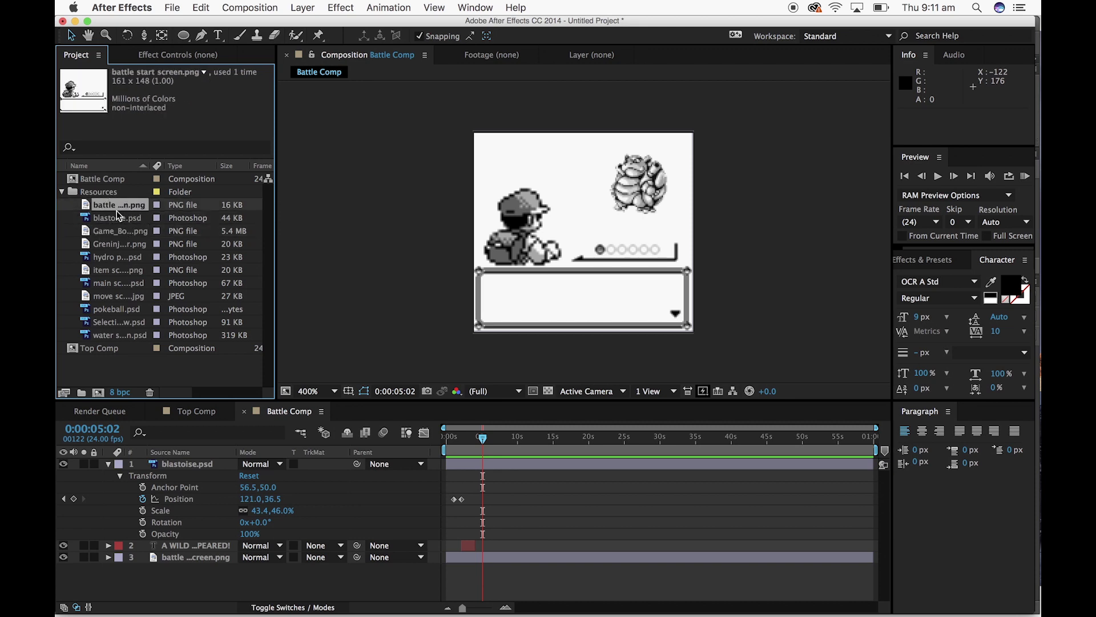
click(126, 244)
click(127, 257)
click(126, 284)
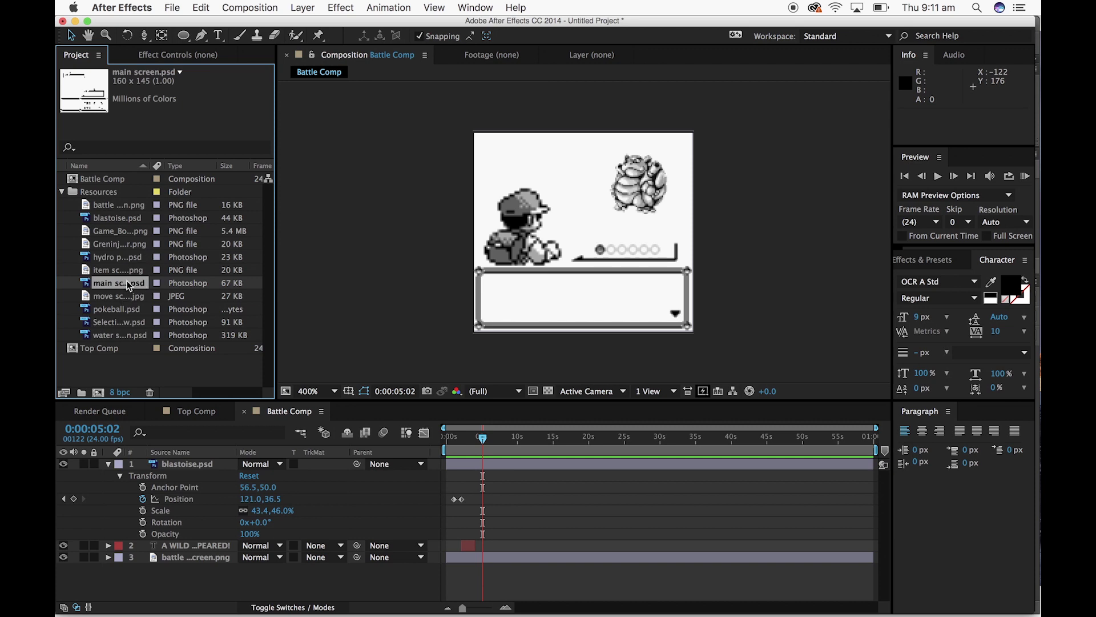
Add main screen.psd to Battle Comp, filling the frame, and place its layer directly beneath Blastoise
drag(126, 280, 585, 237)
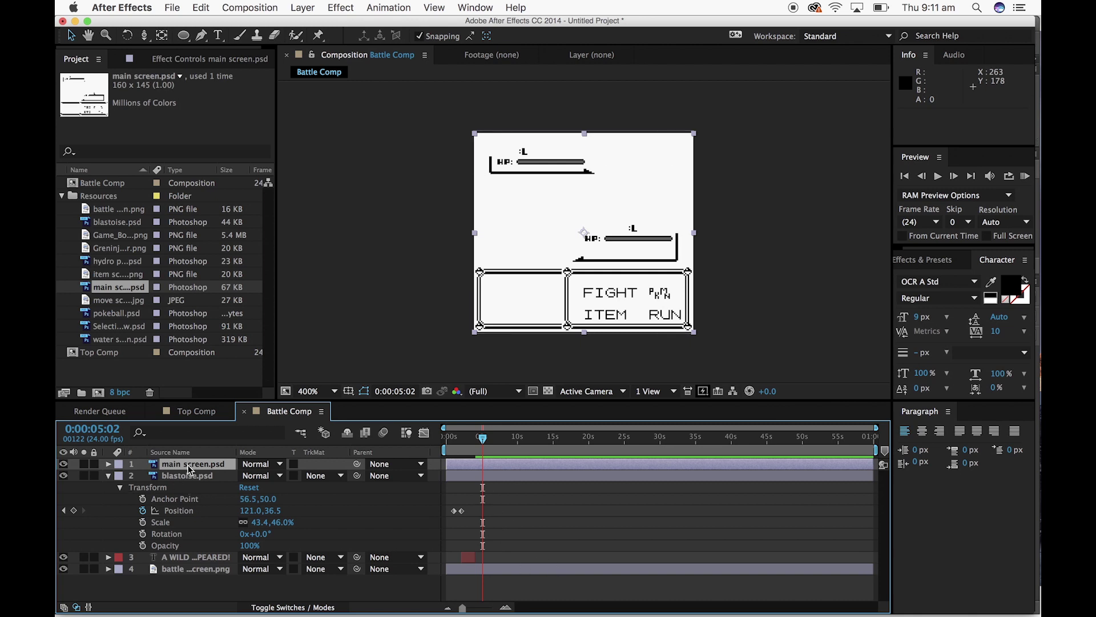
click(107, 476)
drag(192, 469, 192, 487)
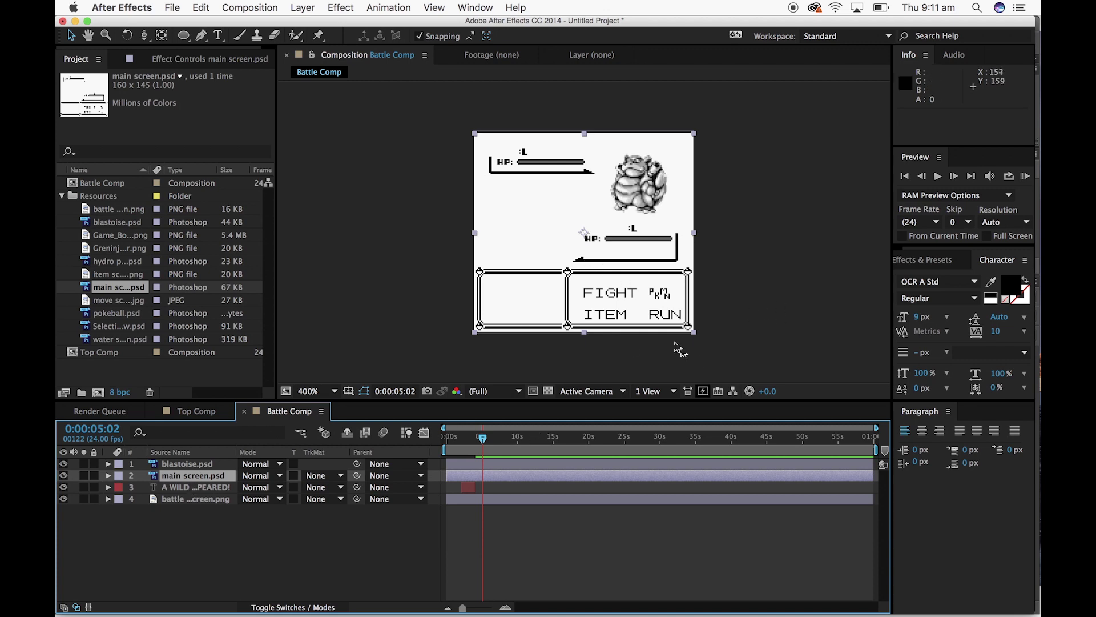
Review the battle start screen and the other screen images in the Resources folder
click(128, 251)
key(Up)
key(Up)
key(Up)
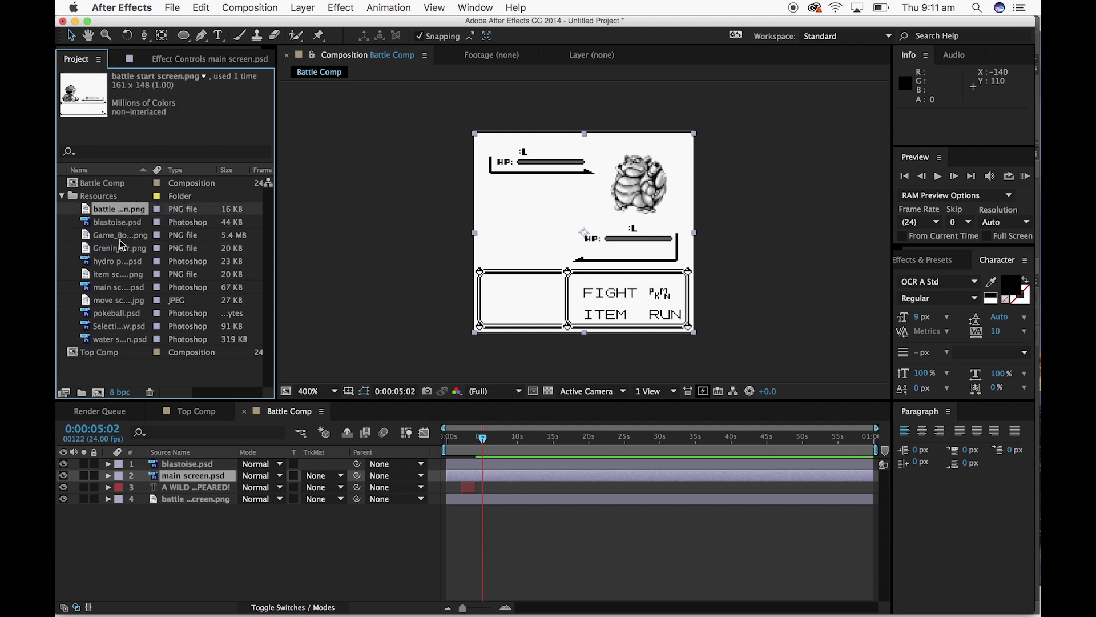
drag(123, 287, 128, 264)
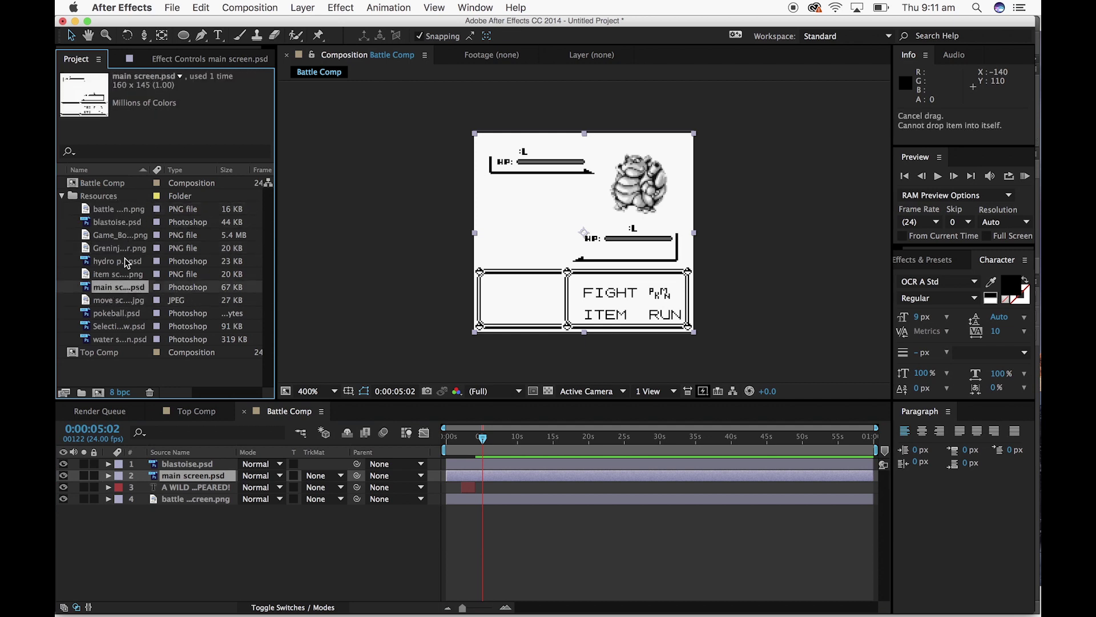
click(131, 274)
click(136, 210)
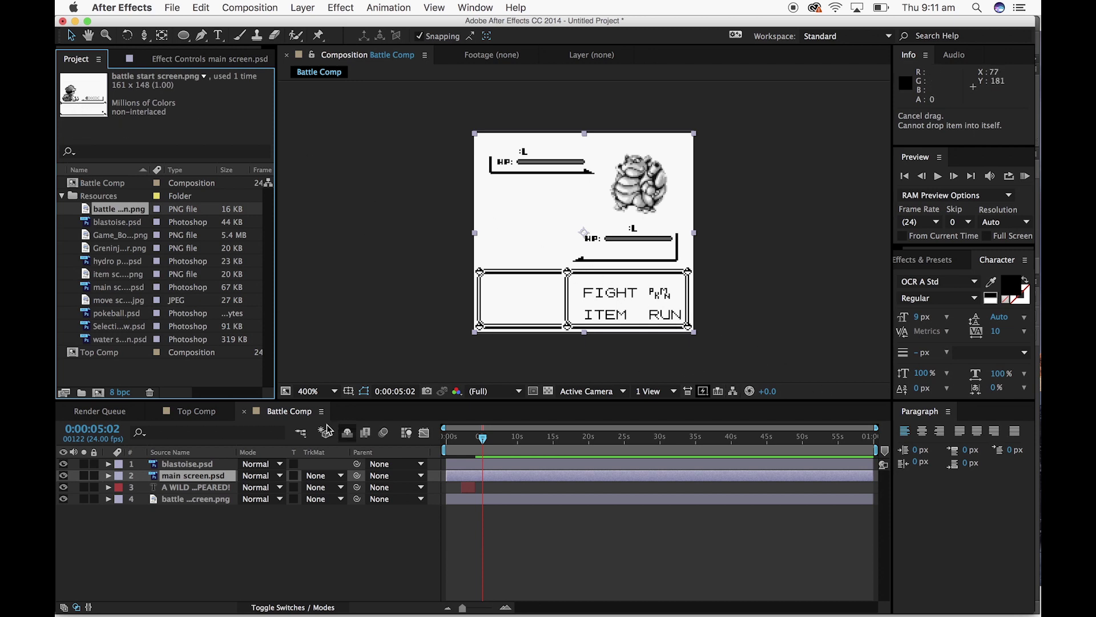
Draw a rectangular mask about 161 × 98 px on the main screen.psd layer, covering the area above the message box
click(193, 477)
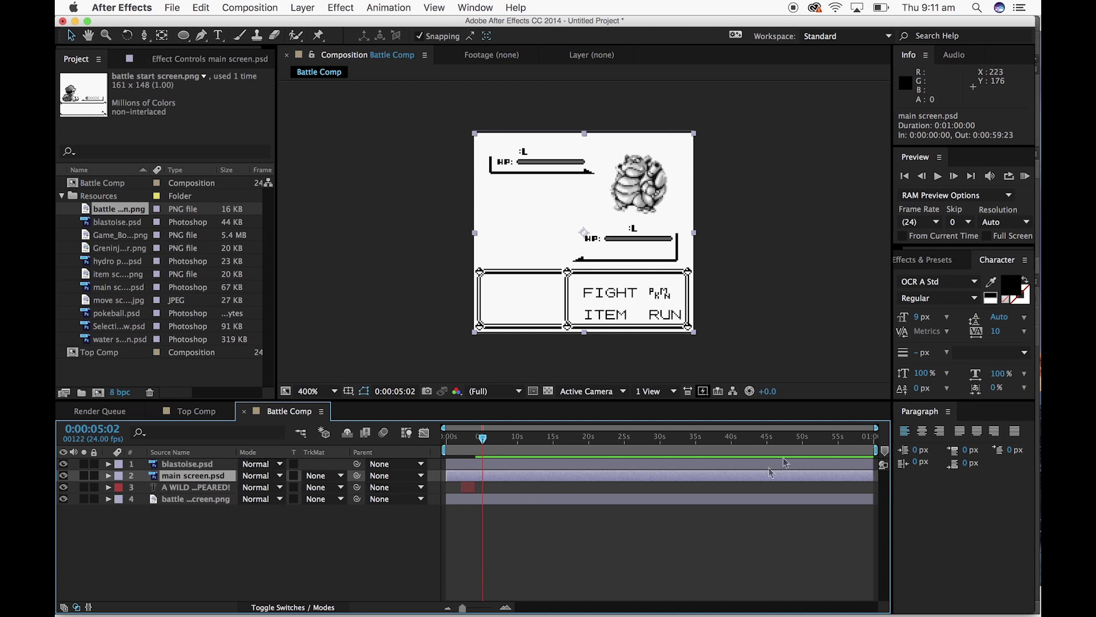
mouse_move(482, 440)
mouse_down()
mouse_move(460, 438)
mouse_move(475, 438)
mouse_up()
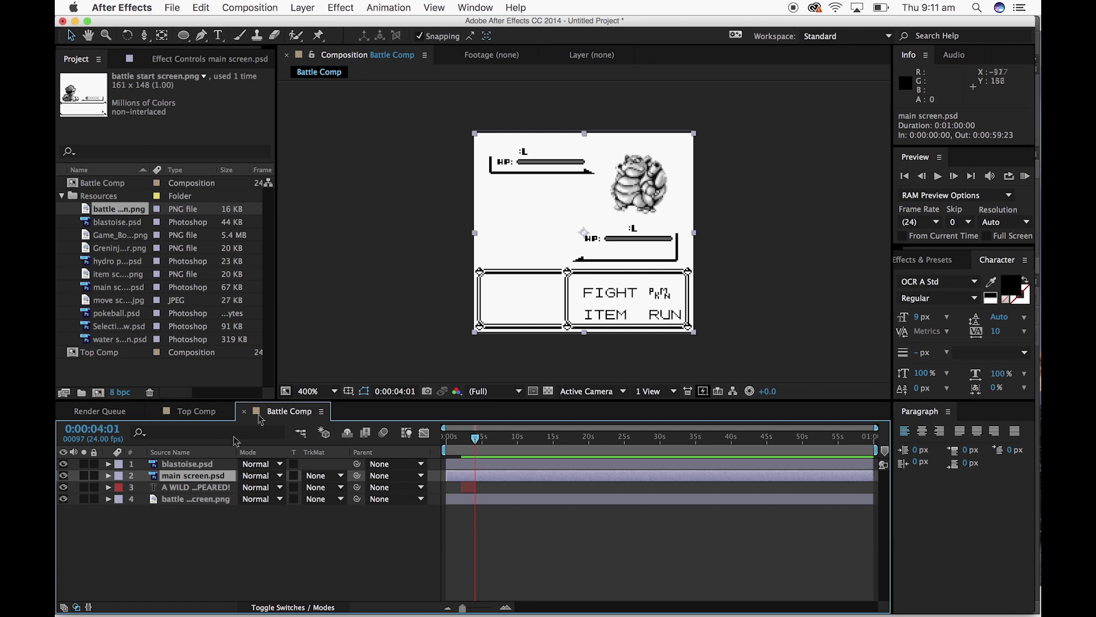
drag(183, 35, 220, 34)
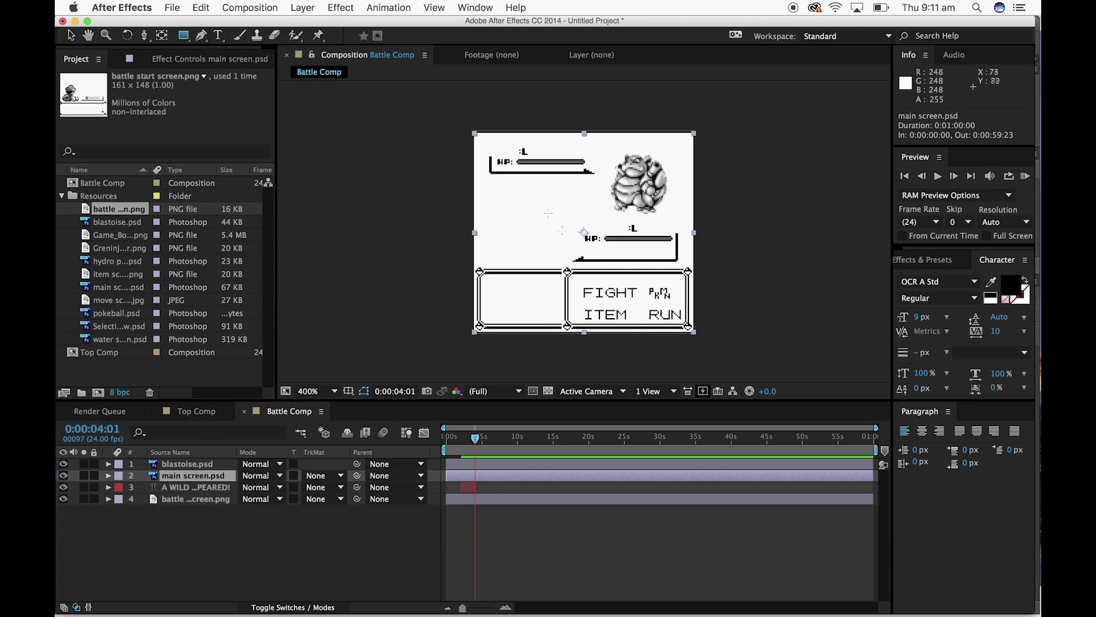
drag(479, 136, 694, 266)
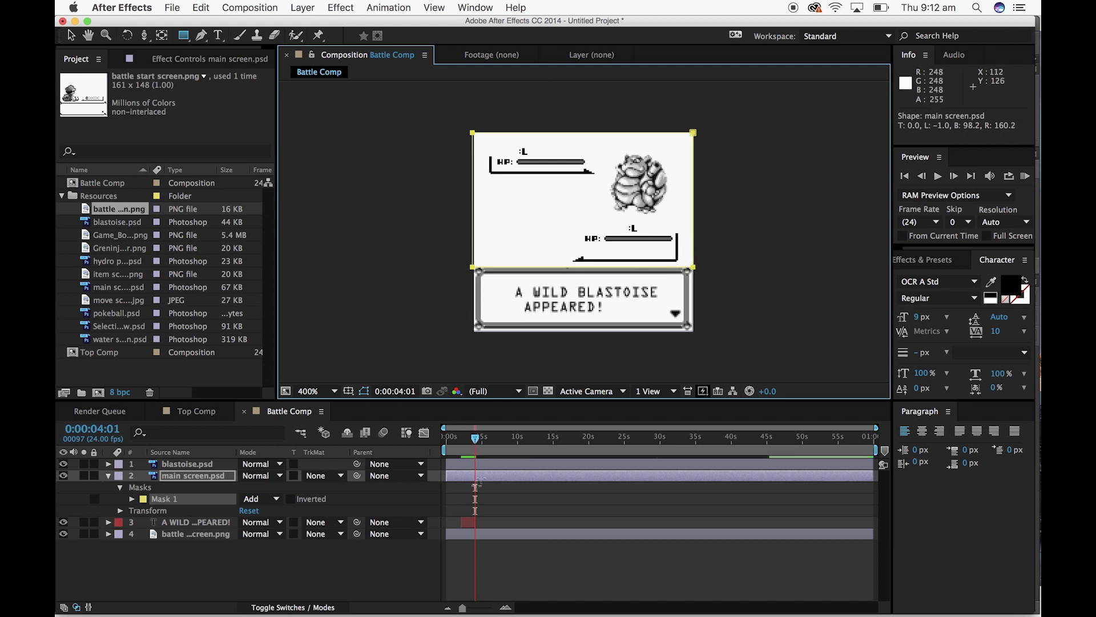
Keyframe the main screen mask's opacity at 0% at 0:00:00:00 and add a second 0% keyframe at 0:00:03:23
mouse_move(475, 436)
mouse_down()
mouse_move(443, 449)
mouse_move(475, 445)
mouse_up()
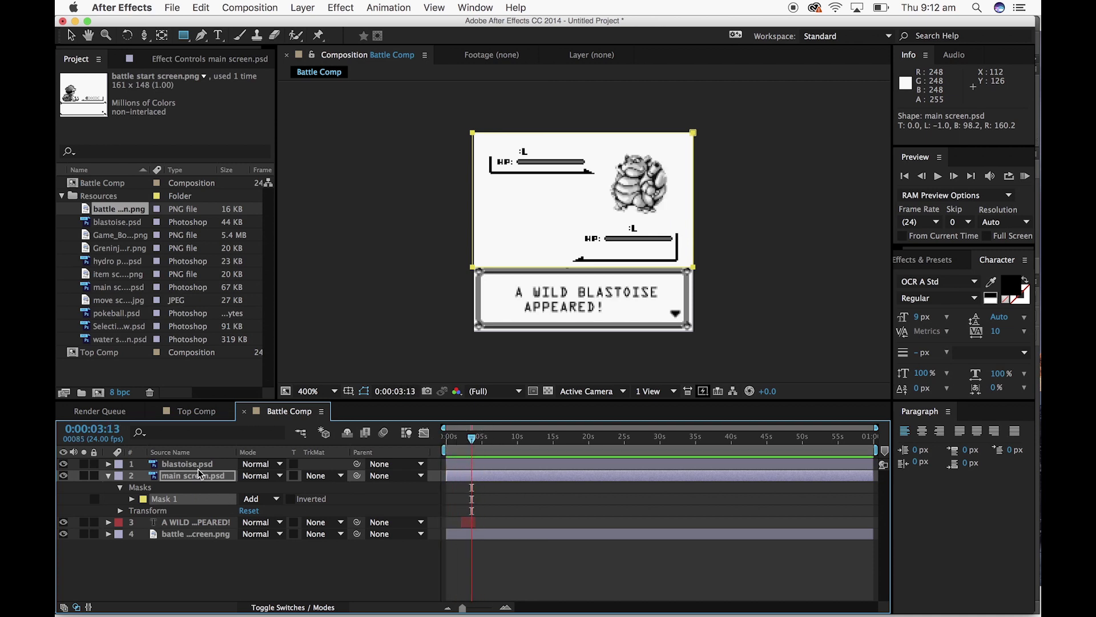
click(181, 500)
click(132, 500)
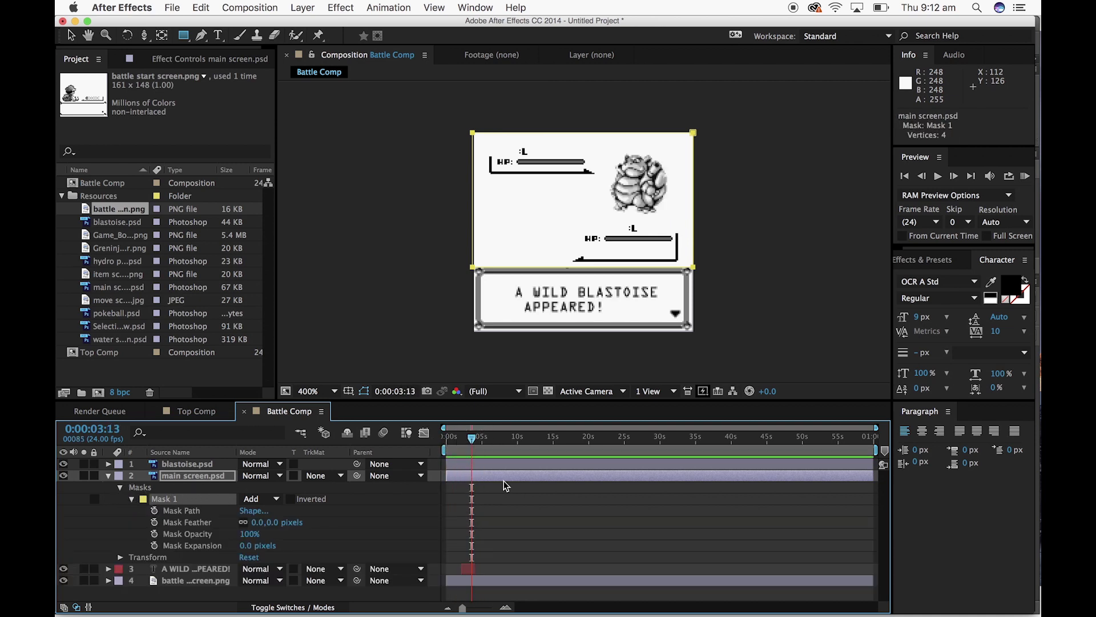
drag(472, 441, 446, 441)
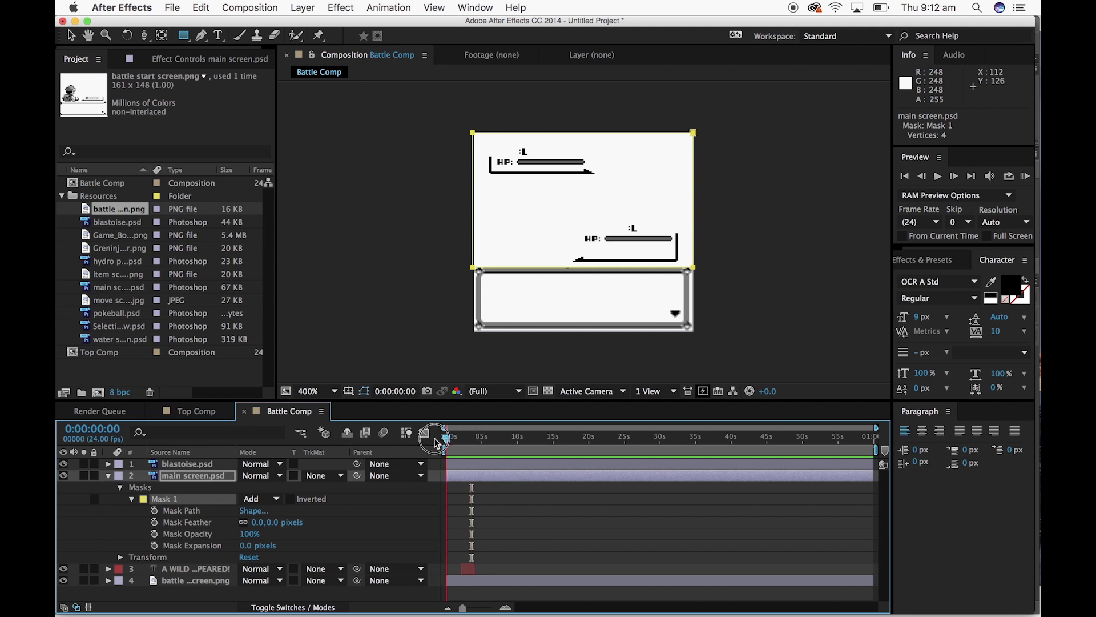
click(154, 534)
drag(254, 541, 108, 544)
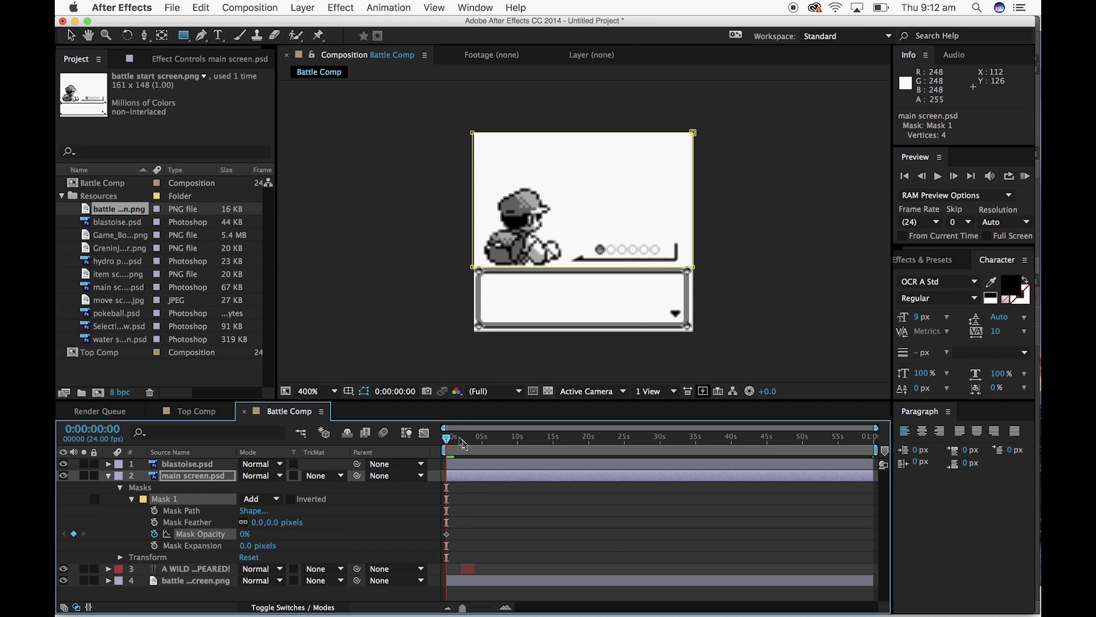
drag(450, 444, 478, 445)
click(74, 534)
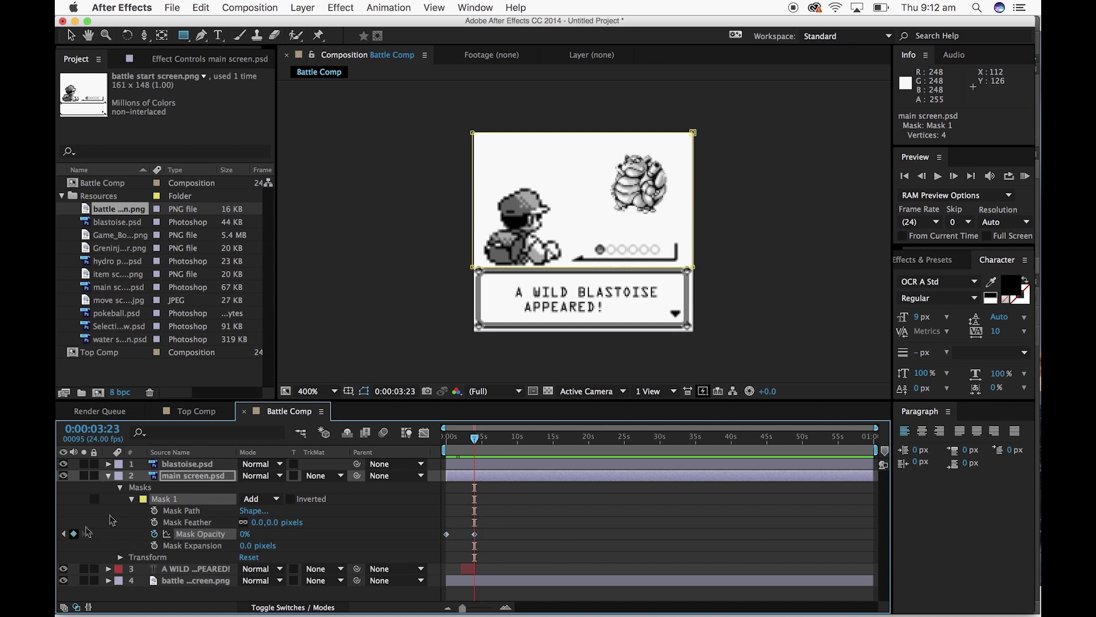
At 0:00:04:00, set the main screen's Mask Opacity to 100% and preview the switch from about 0:00:03:08
drag(475, 447, 478, 447)
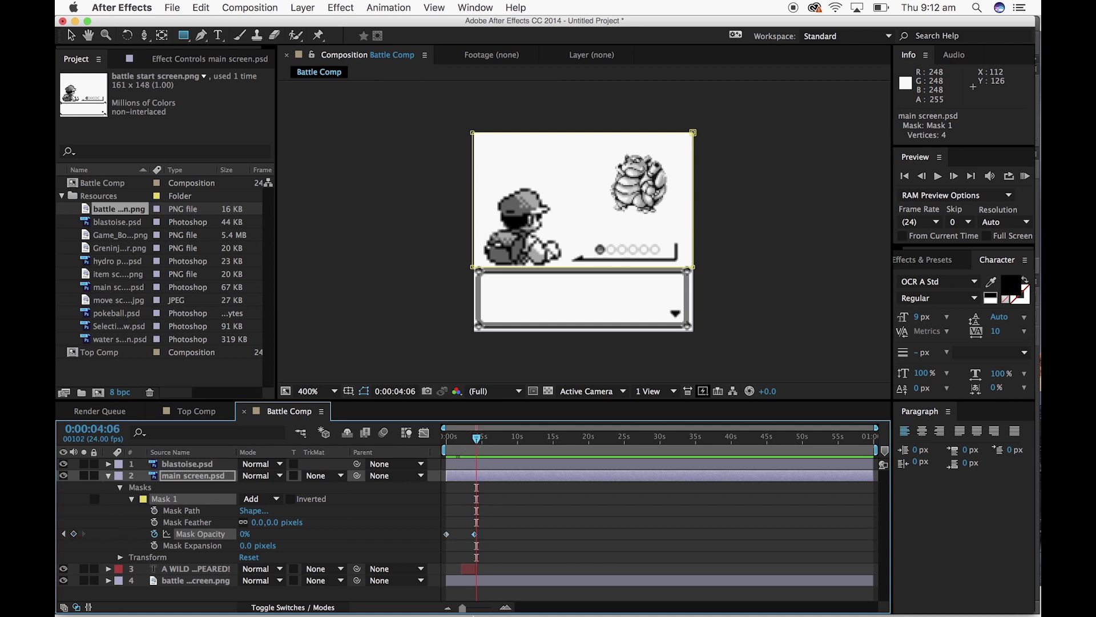
drag(472, 606, 492, 608)
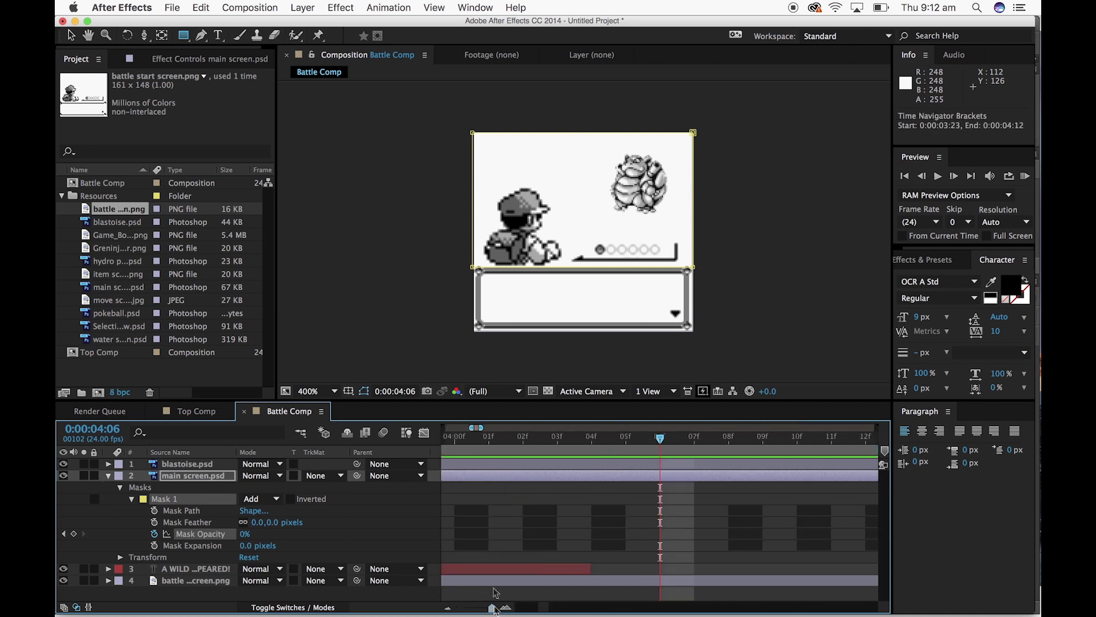
scroll(591, 518, left, 8)
click(701, 439)
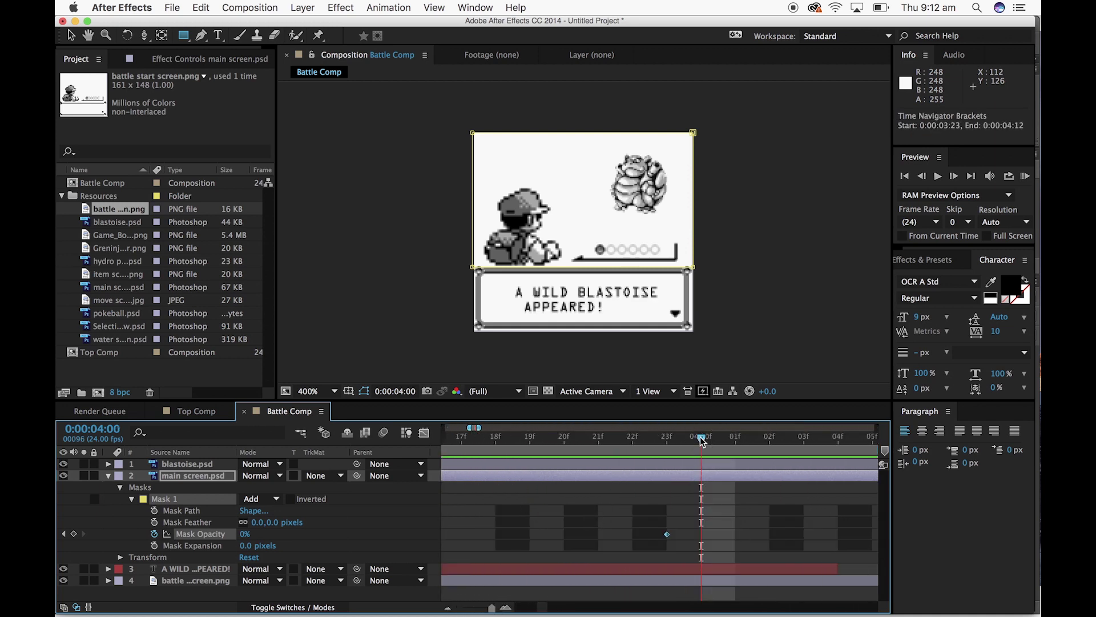
drag(247, 538, 417, 539)
drag(701, 438, 441, 475)
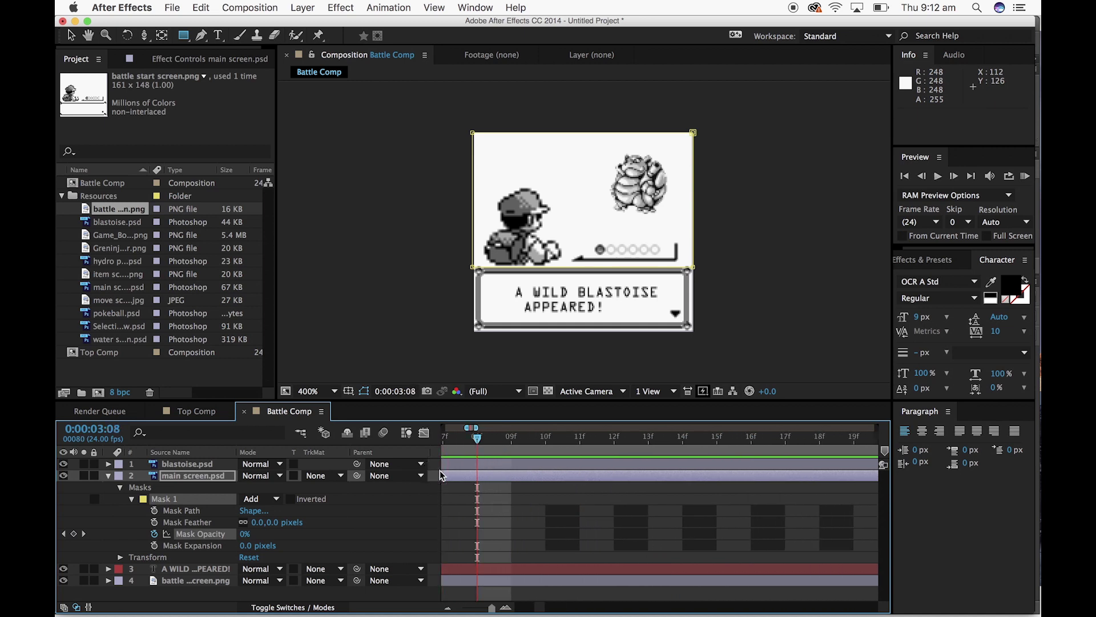
key(space)
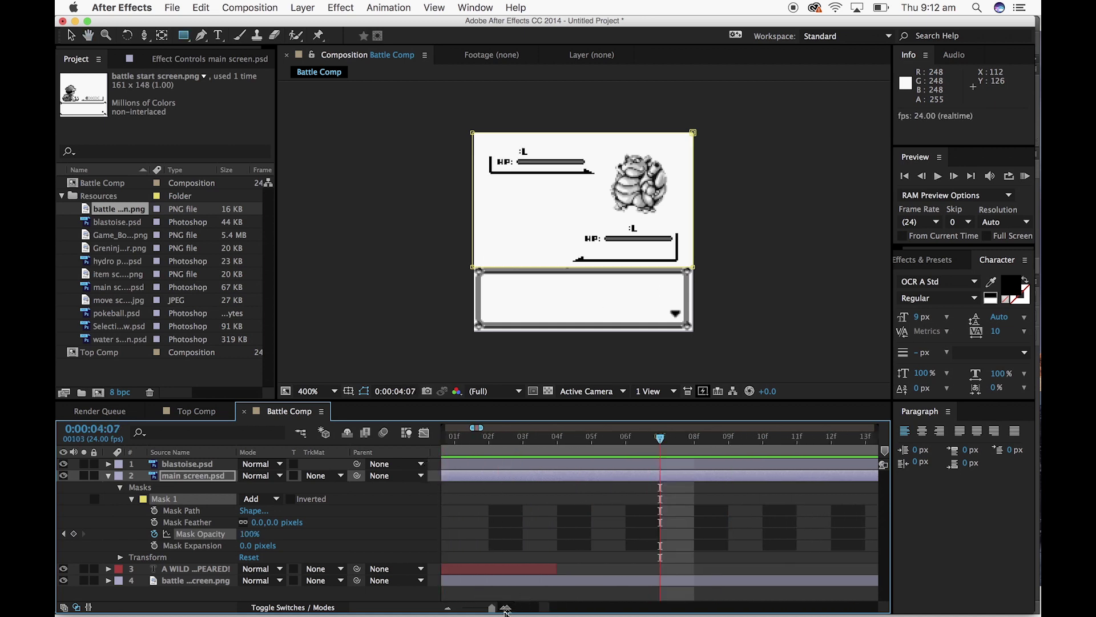
drag(491, 608, 483, 610)
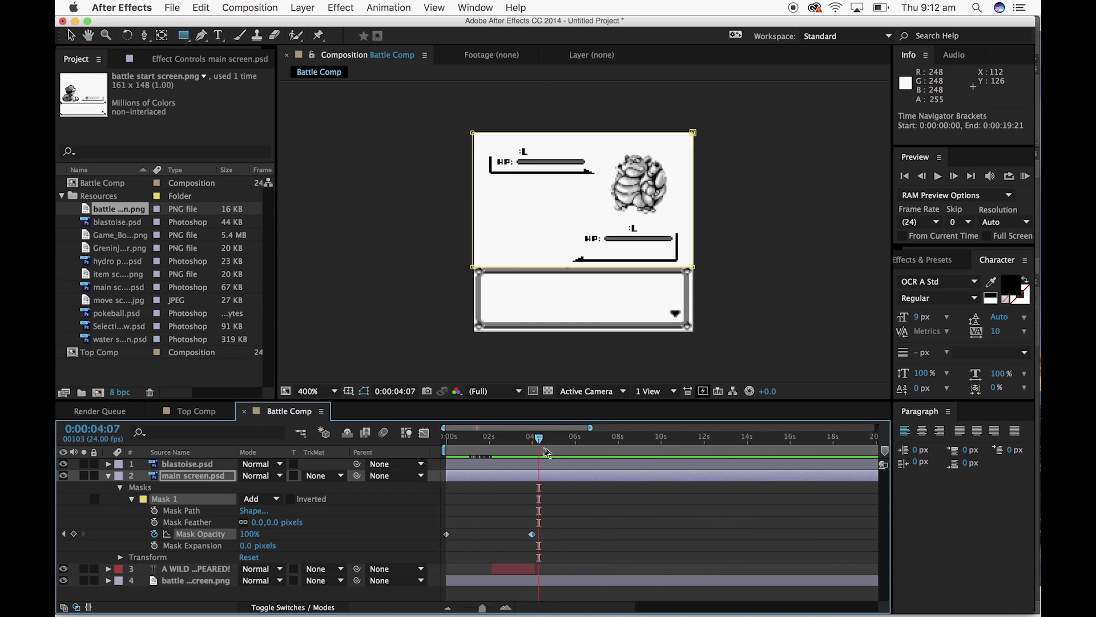
Trim the A WILD BLASTOISE APPEARED! text layer to end at 0:00:03:23 and return the playhead to 0:00:04:07
mouse_move(537, 441)
mouse_down()
mouse_move(504, 445)
mouse_move(533, 445)
mouse_up()
drag(534, 571, 531, 571)
mouse_move(532, 444)
mouse_down()
mouse_move(454, 444)
mouse_move(540, 444)
mouse_up()
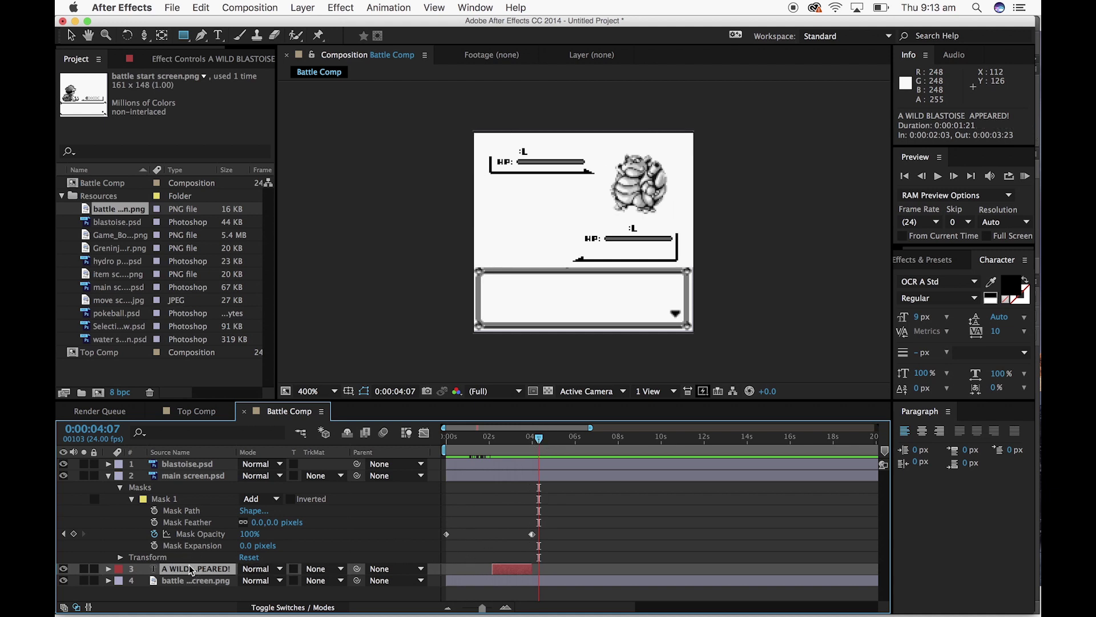
Duplicate the A WILD BLASTOISE APPEARED! text layer and shift the copy to start at 0:00:04:07
double_click(189, 565)
click(108, 476)
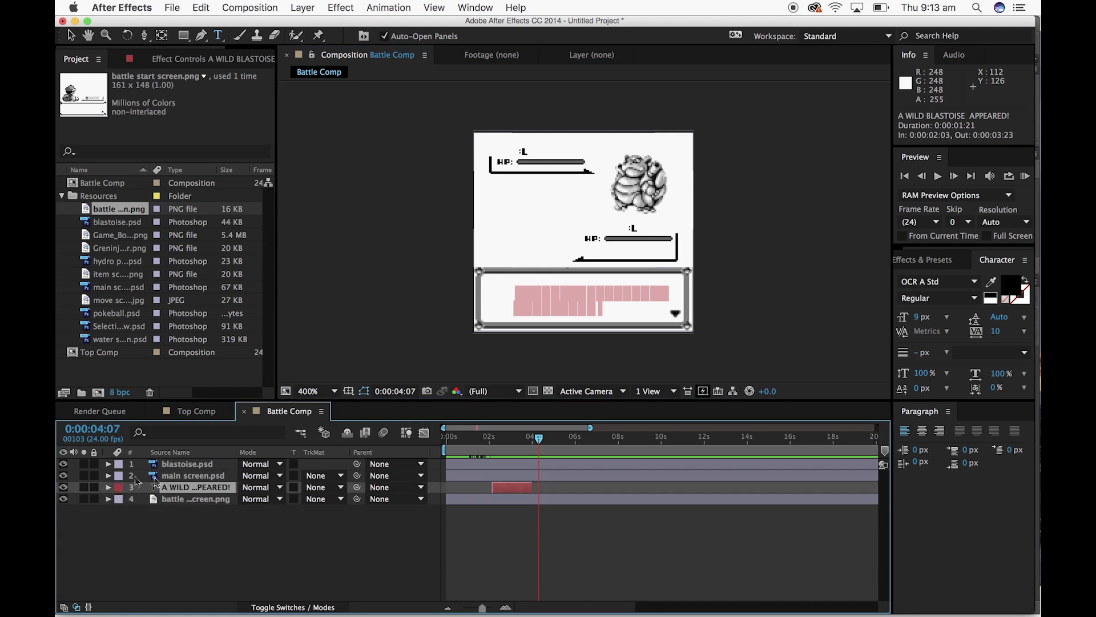
key(super+c)
key(super+v)
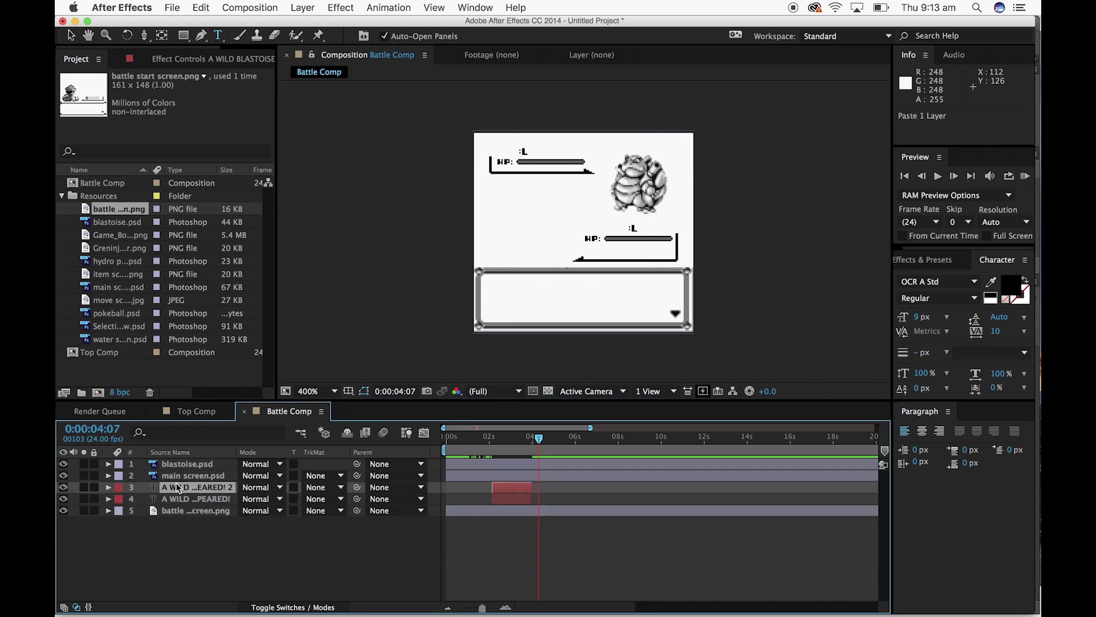
drag(516, 490, 561, 489)
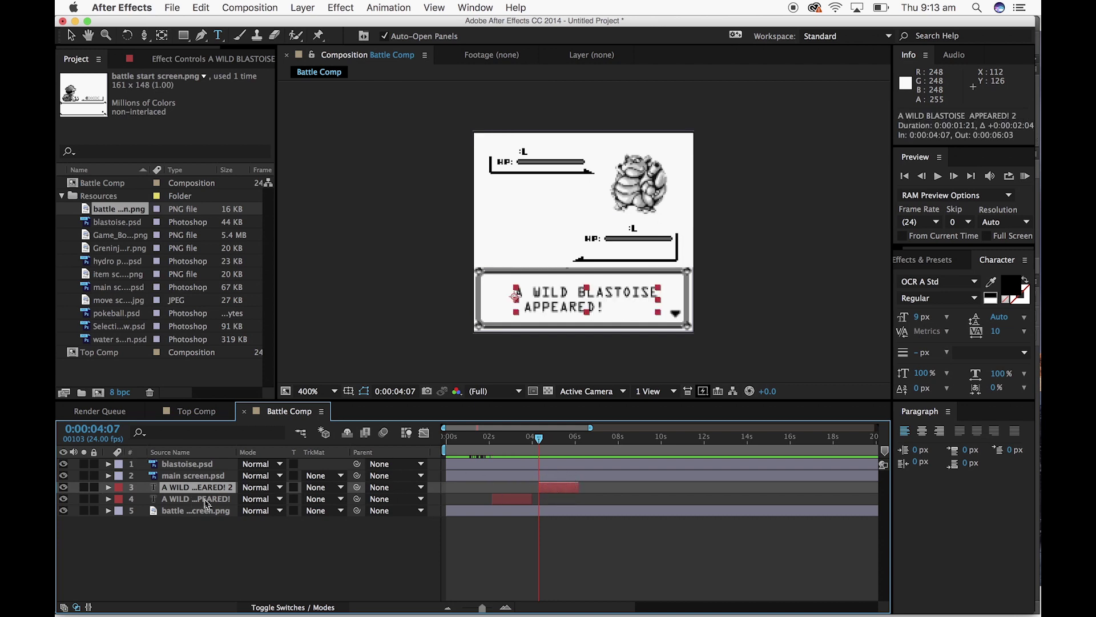
Replace the copied layer's text with "GO GRENINJA!" and center it inside the message box
click(722, 306)
text(g)
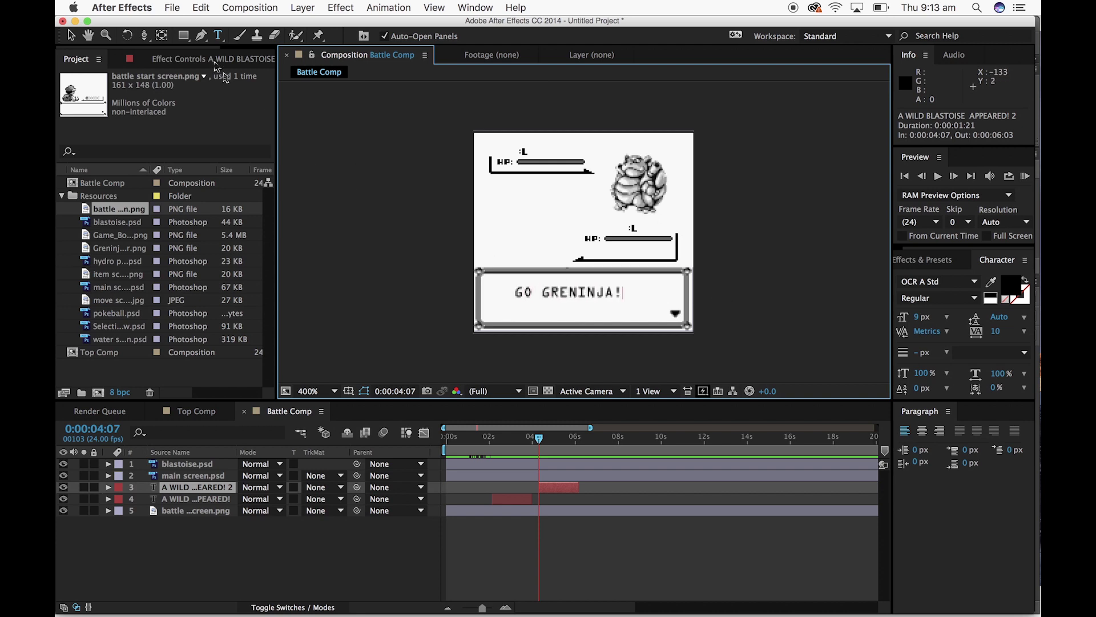
click(67, 34)
drag(593, 273, 615, 298)
Preview Battle Comp from the beginning through the GO GRENINJA! message
drag(539, 442, 426, 461)
key(space)
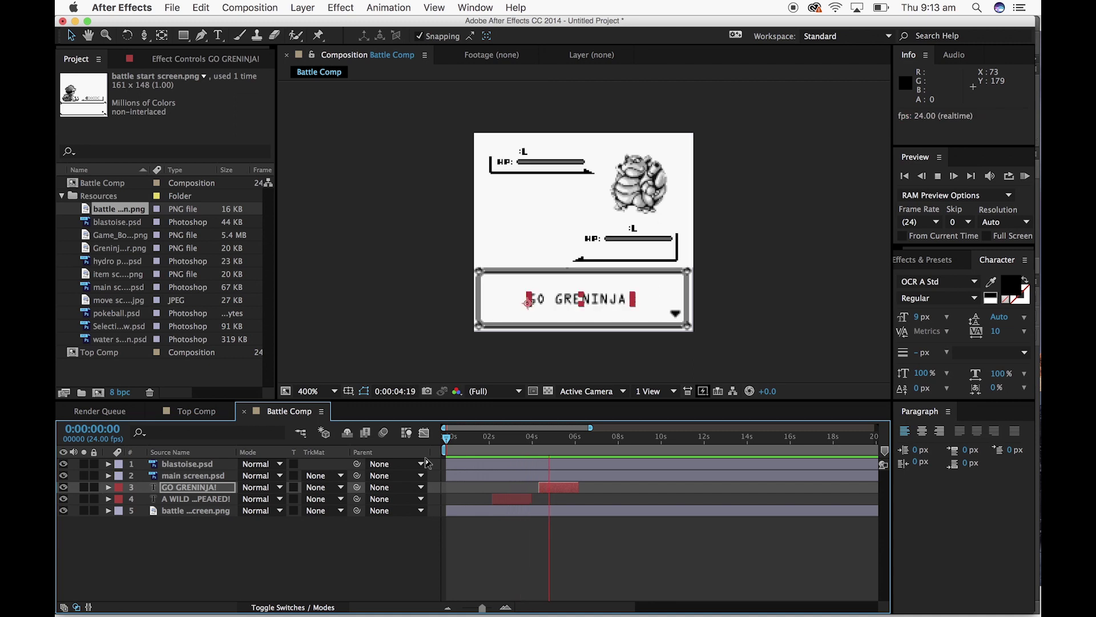
key(space)
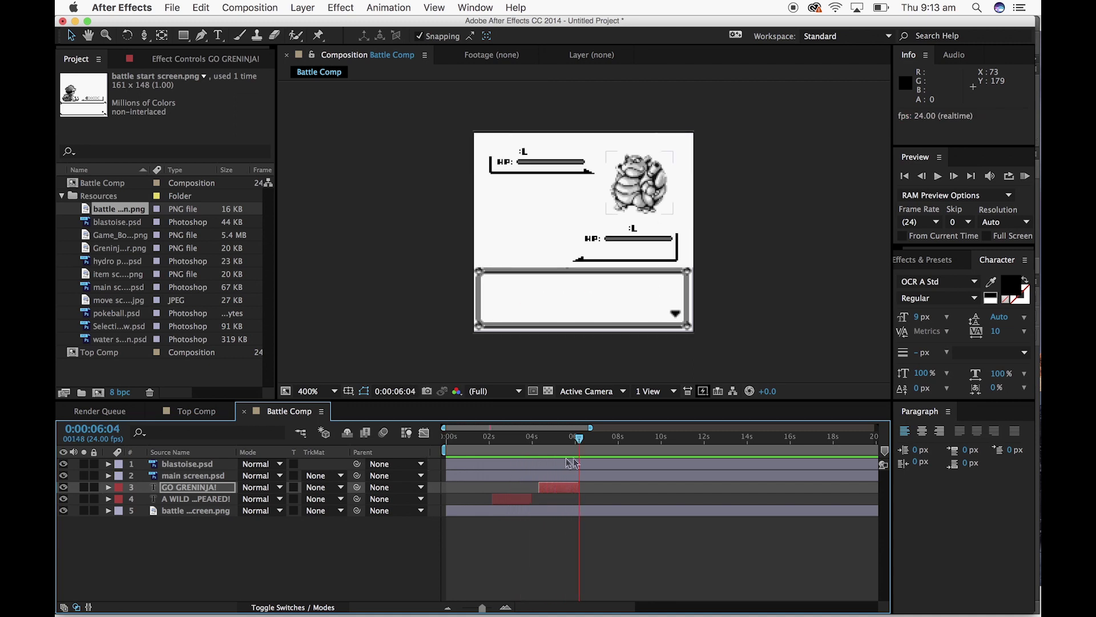
Add pokeball.psd above the main screen.psd layer and place it outside the frame's left edge at -25, 94
click(113, 313)
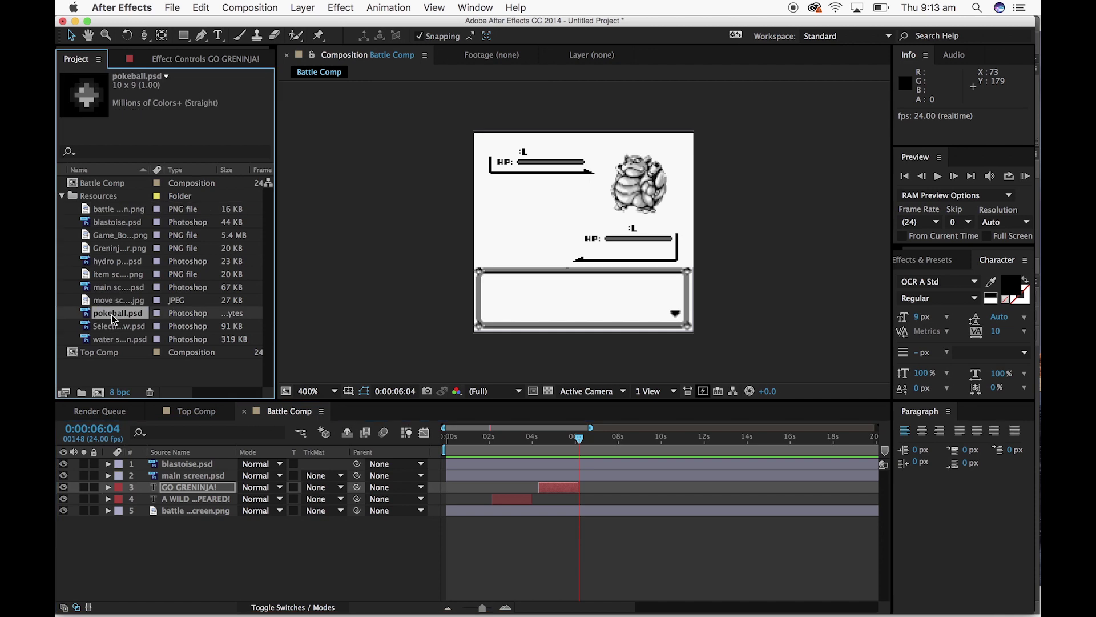
drag(580, 441, 553, 438)
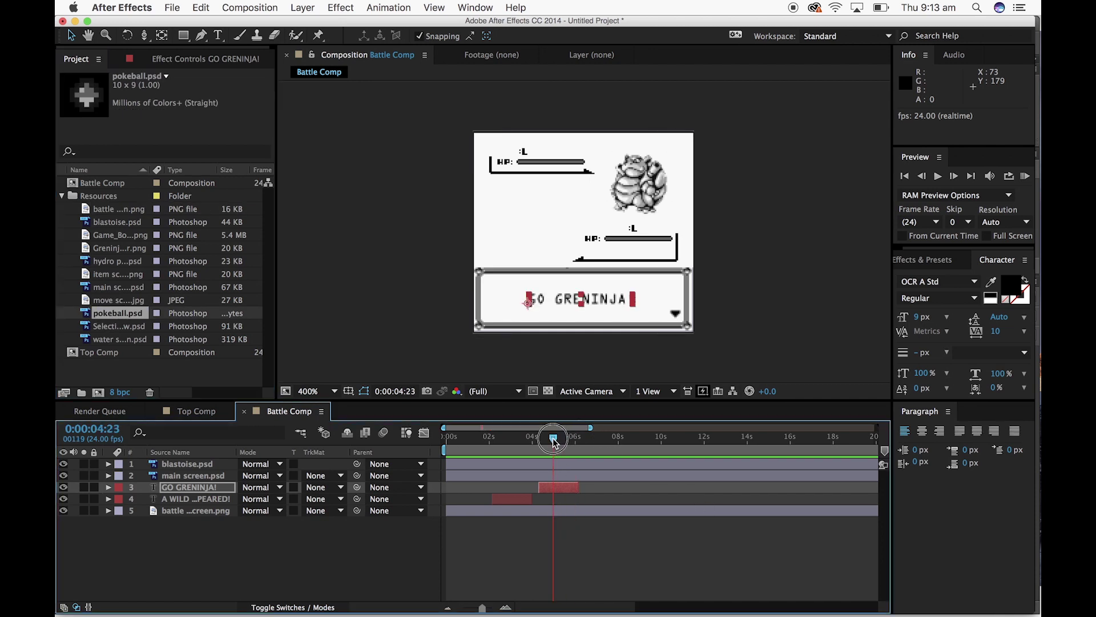
click(199, 477)
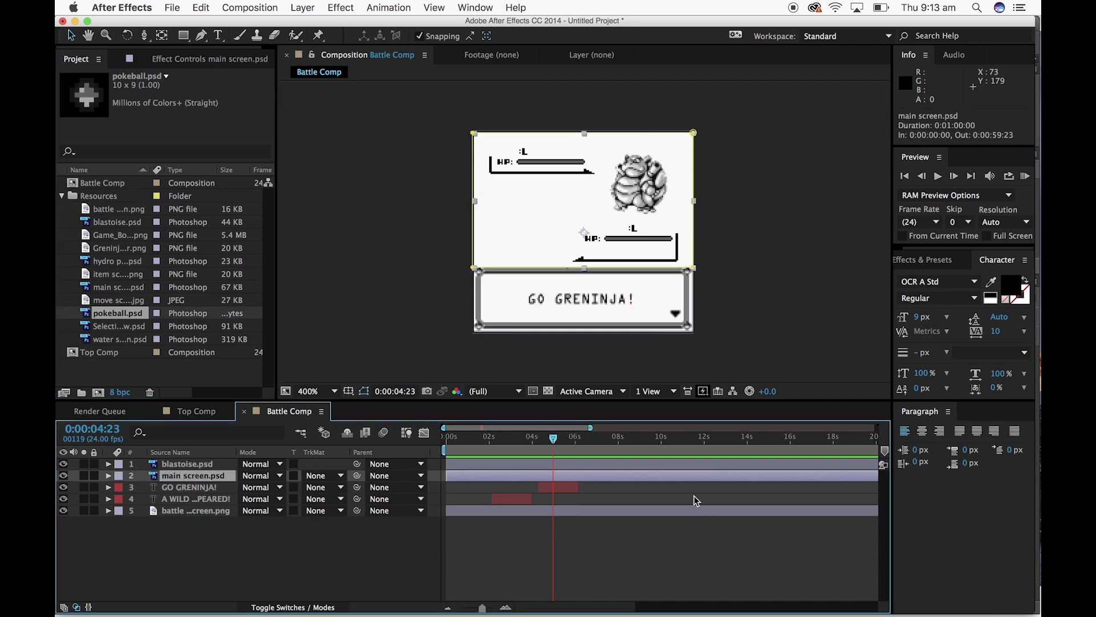
drag(111, 317, 178, 476)
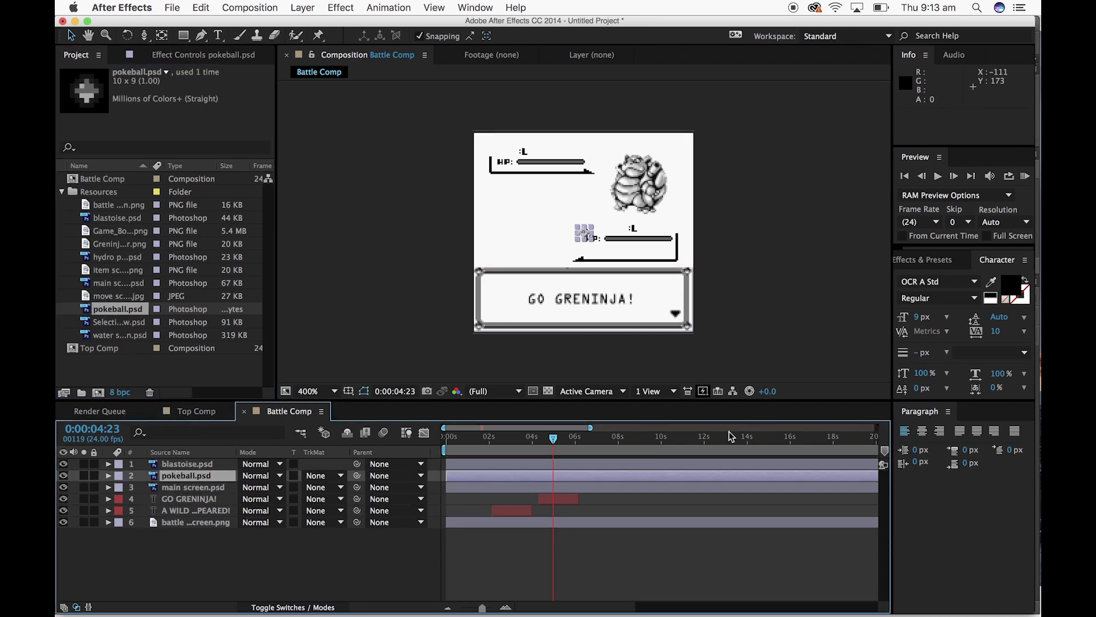
click(585, 235)
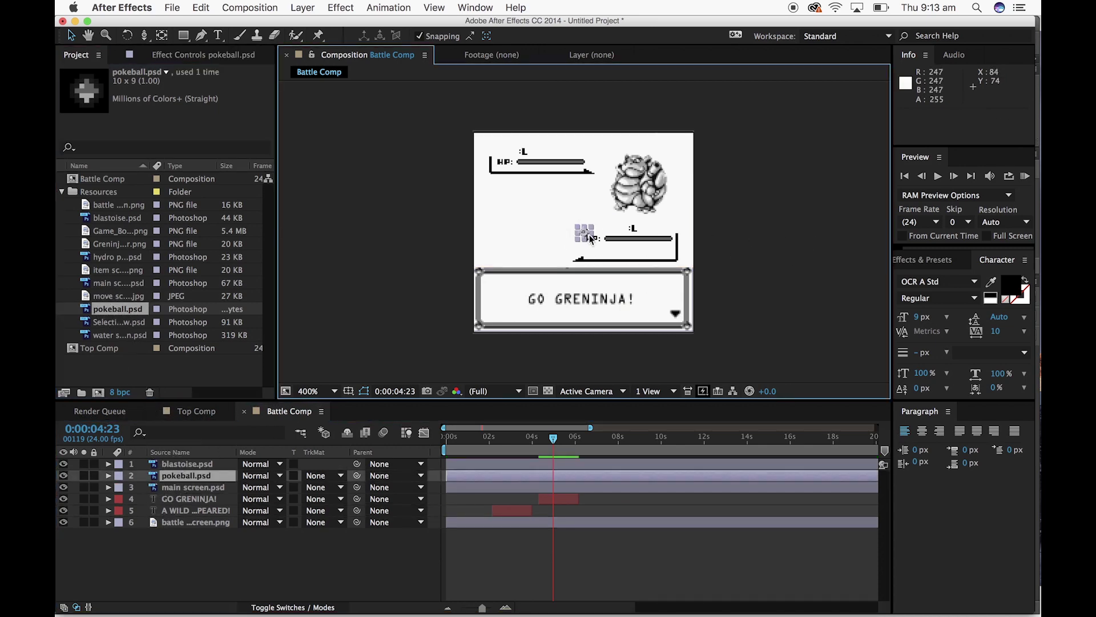
drag(584, 235, 439, 262)
click(798, 250)
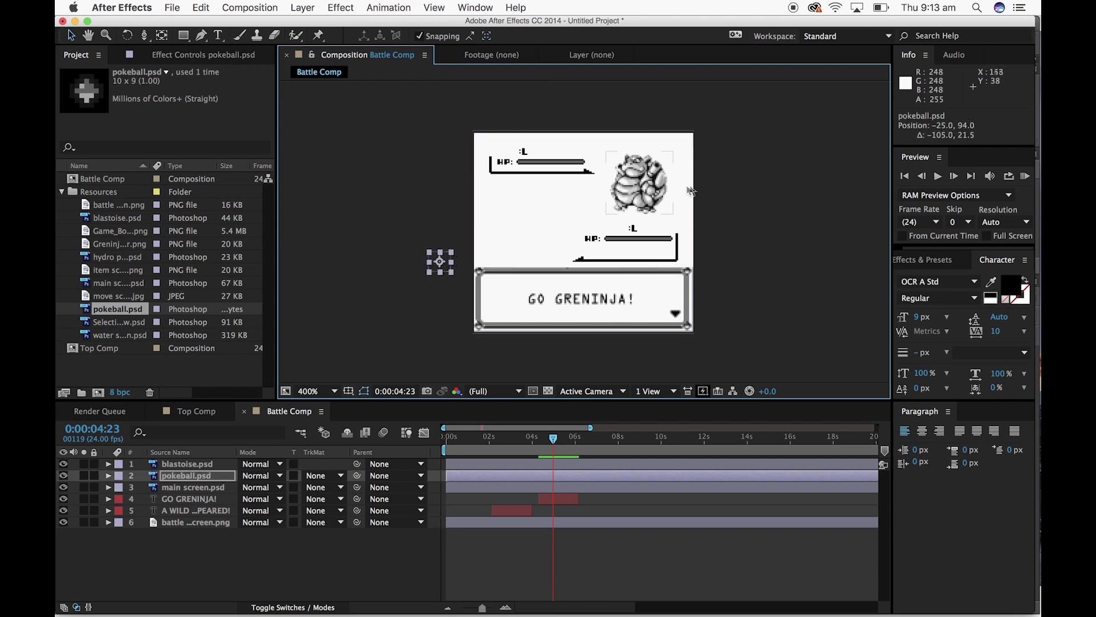
Keyframe the pokeball's position of -25, 94 at 0:00:04:13 and advance to 0:00:05:03
drag(560, 446, 546, 445)
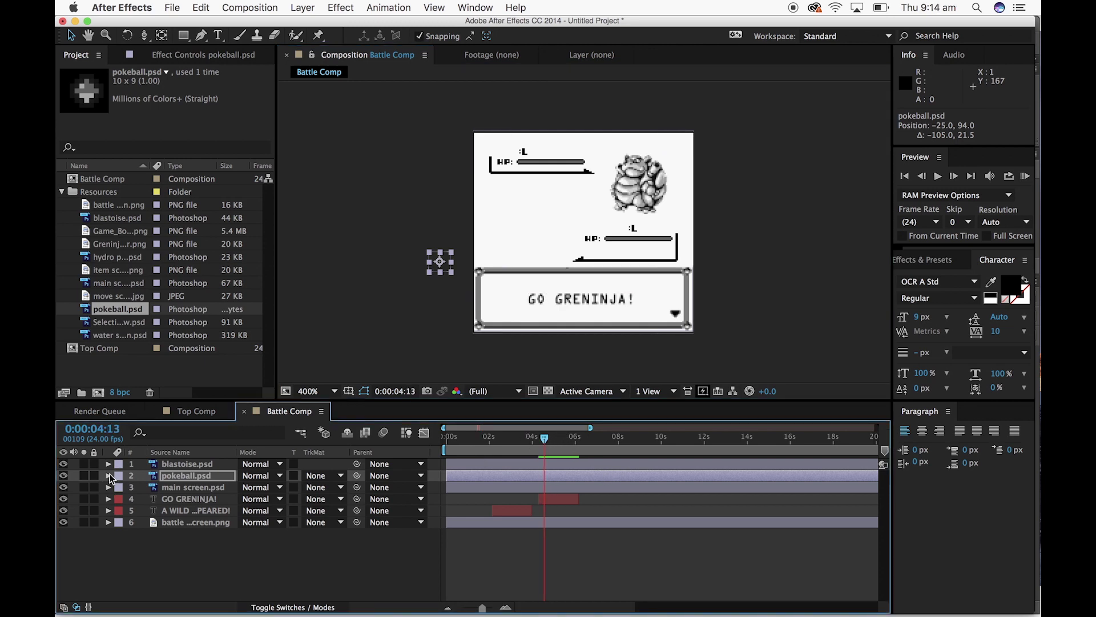
click(109, 476)
click(121, 488)
click(143, 511)
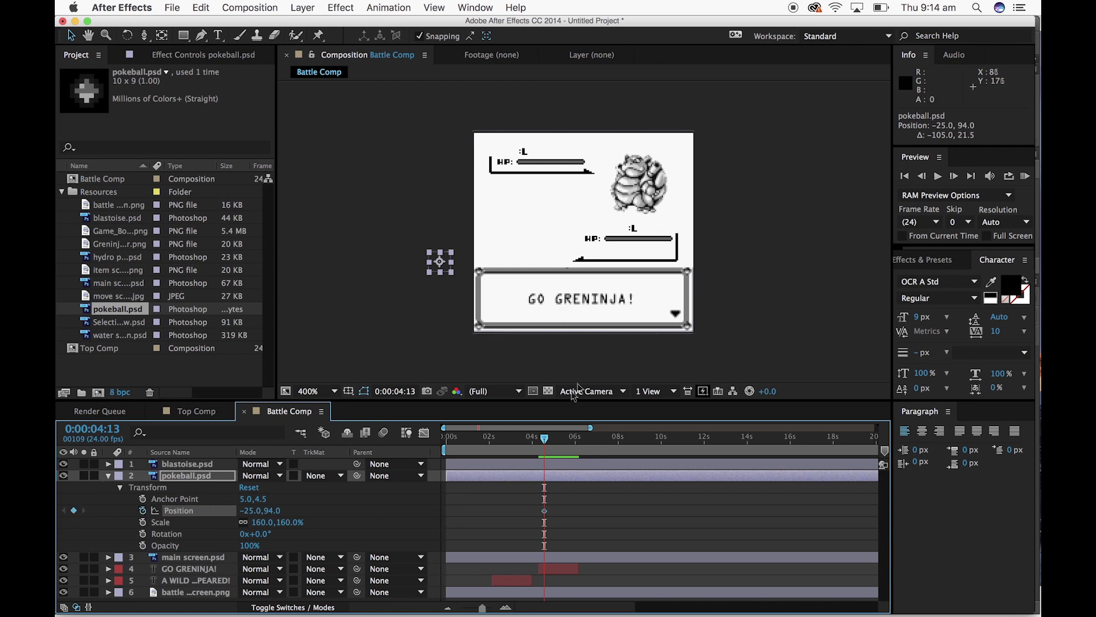
drag(549, 445, 563, 446)
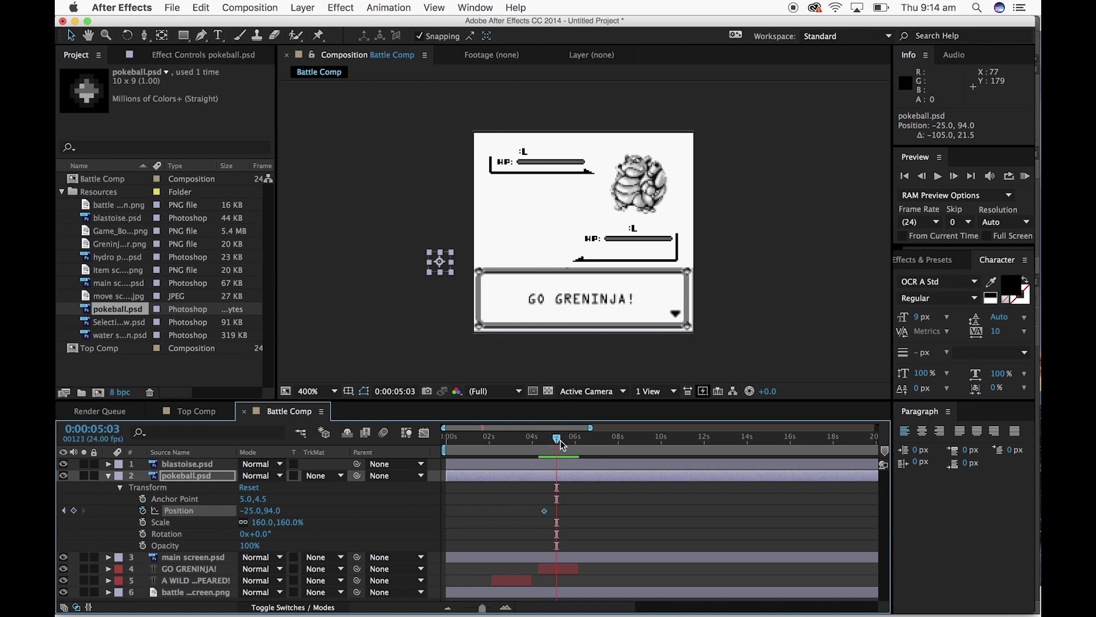
drag(446, 272, 498, 253)
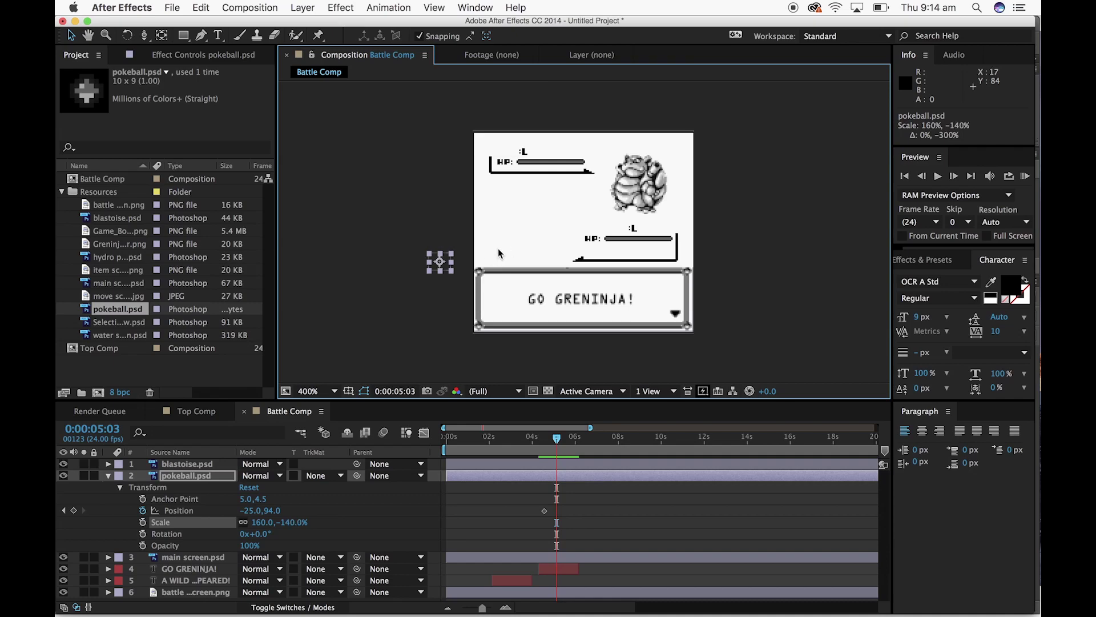
key(super+z)
drag(441, 271, 480, 263)
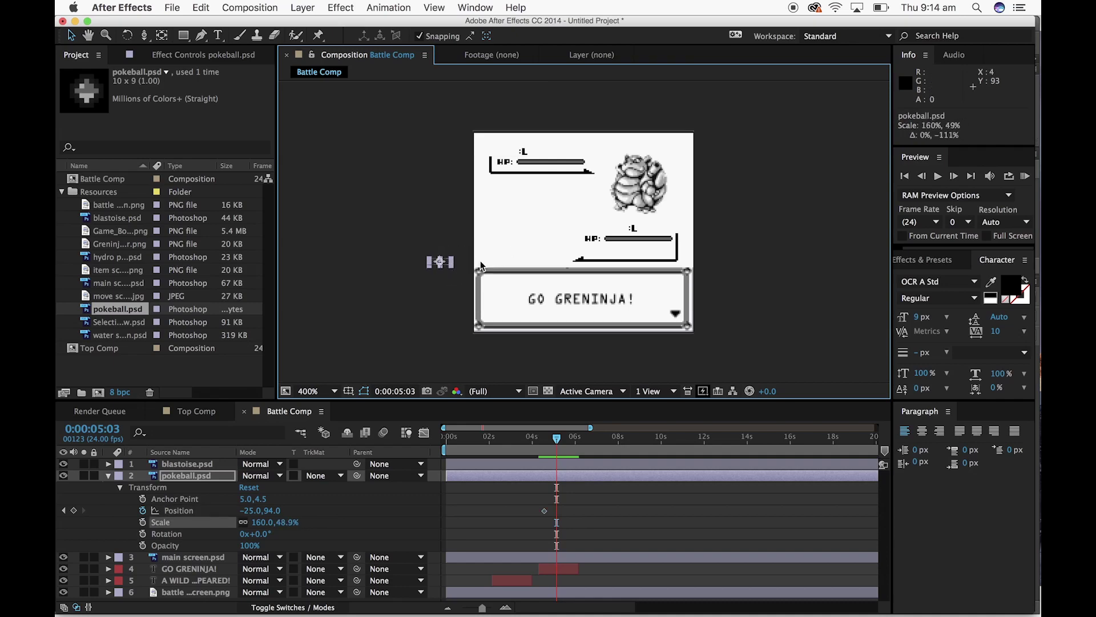
key(super+z)
At 0:00:05:03, move the pokeball to 47, 84 in the battle area and preview its movement
mouse_move(271, 518)
mouse_down()
mouse_move(293, 514)
mouse_move(252, 514)
mouse_move(291, 507)
mouse_up()
drag(557, 443, 538, 441)
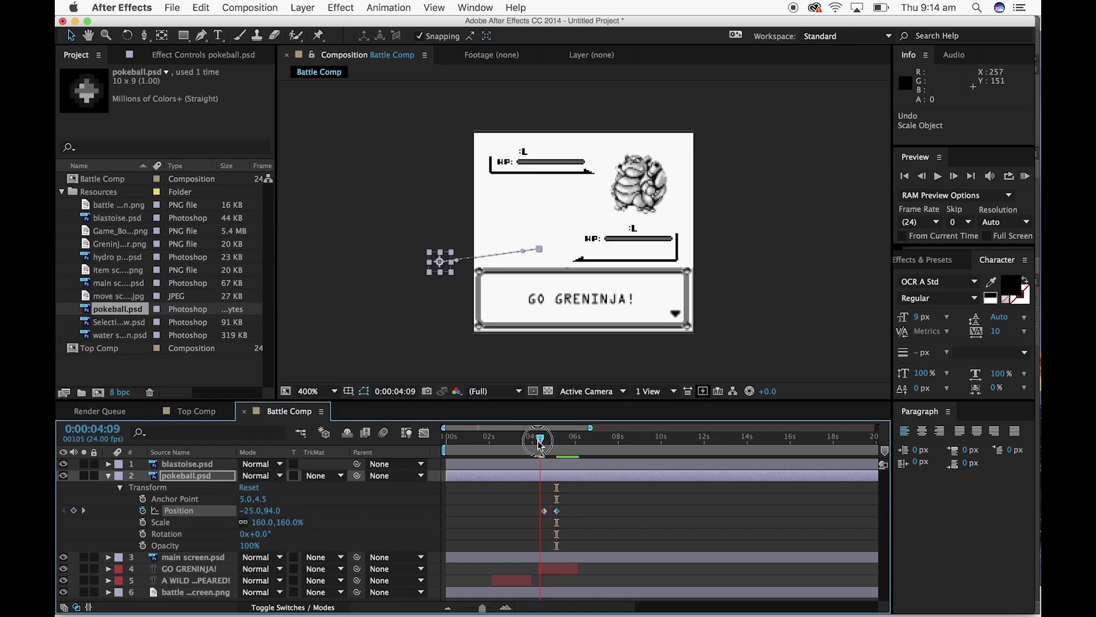
key(space)
key(space)
Bend the pokeball's motion path into a high throwing arc and preview it from 0:00:01:13
drag(458, 265, 488, 145)
drag(564, 443, 481, 461)
key(space)
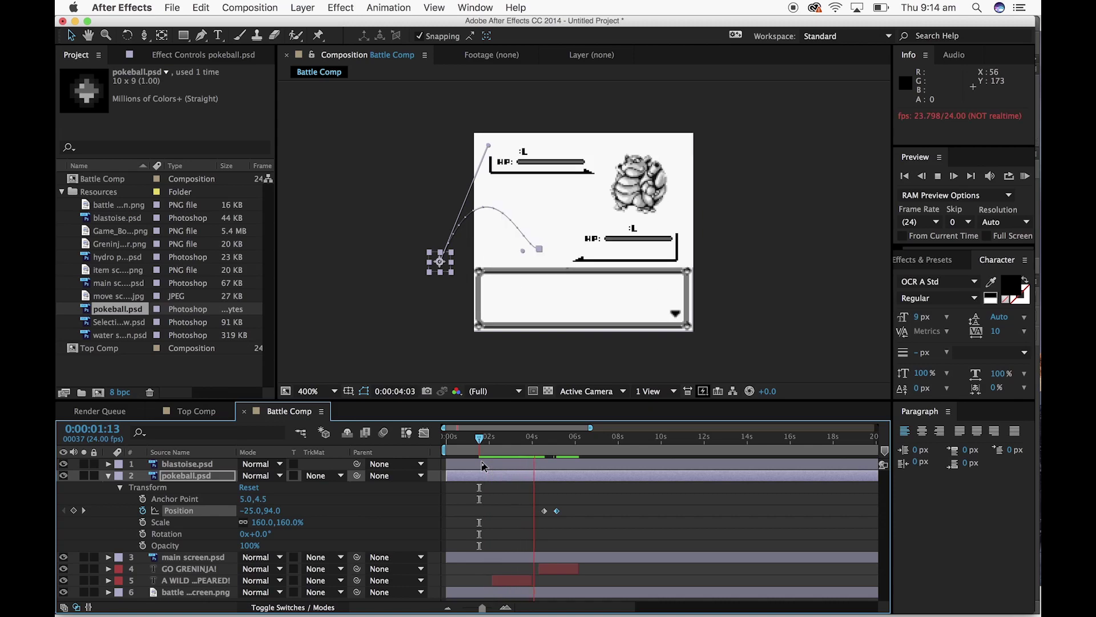
key(space)
Split the pokeball.psd layer at 0:00:05:15 and delete the part after the cut
mouse_move(567, 439)
mouse_down()
mouse_move(590, 441)
mouse_move(553, 443)
mouse_move(568, 451)
mouse_up()
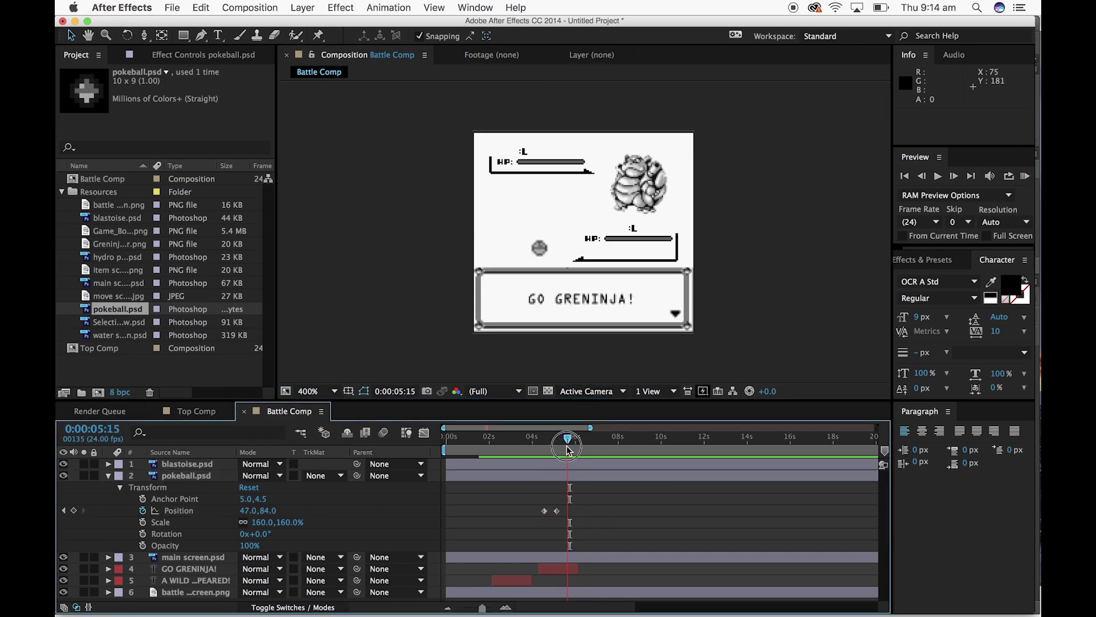
click(598, 479)
key(super+shift+d)
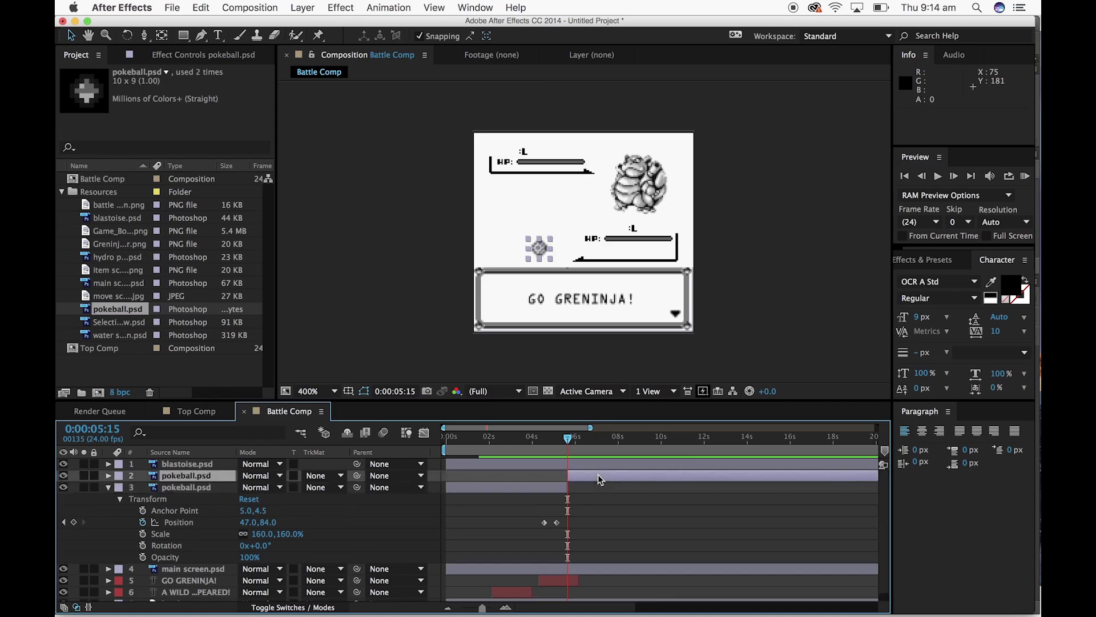
key(Delete)
At 0:00:05:12, add Greninja character.png, scale it down to about 24%, and place it above the message box at about 44, 71
mouse_move(568, 440)
mouse_down()
mouse_move(552, 443)
mouse_move(566, 443)
mouse_up()
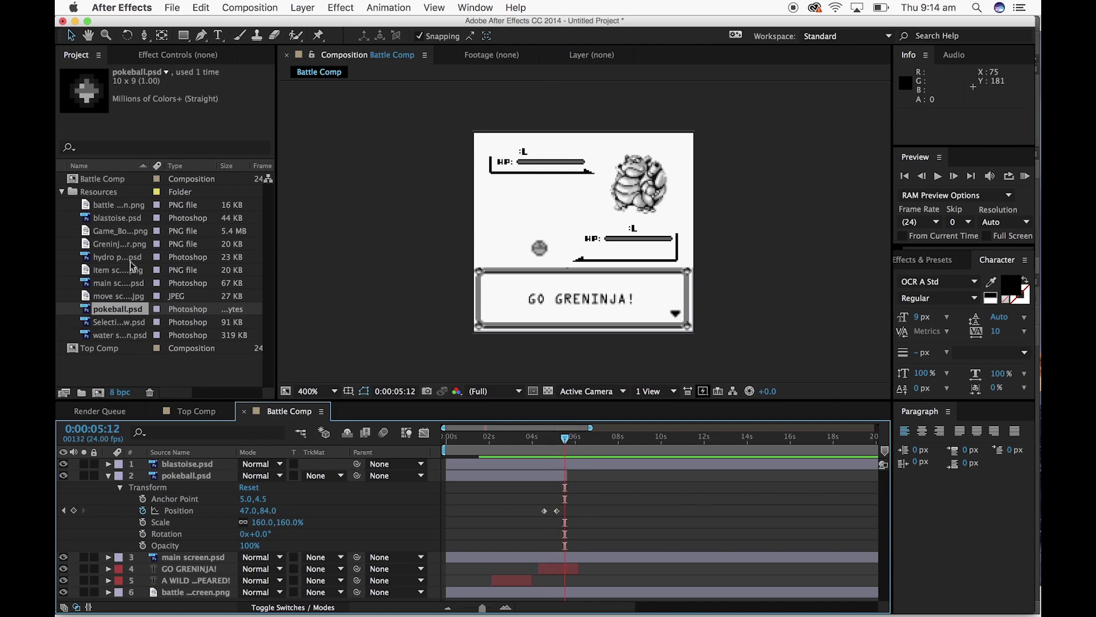
click(114, 244)
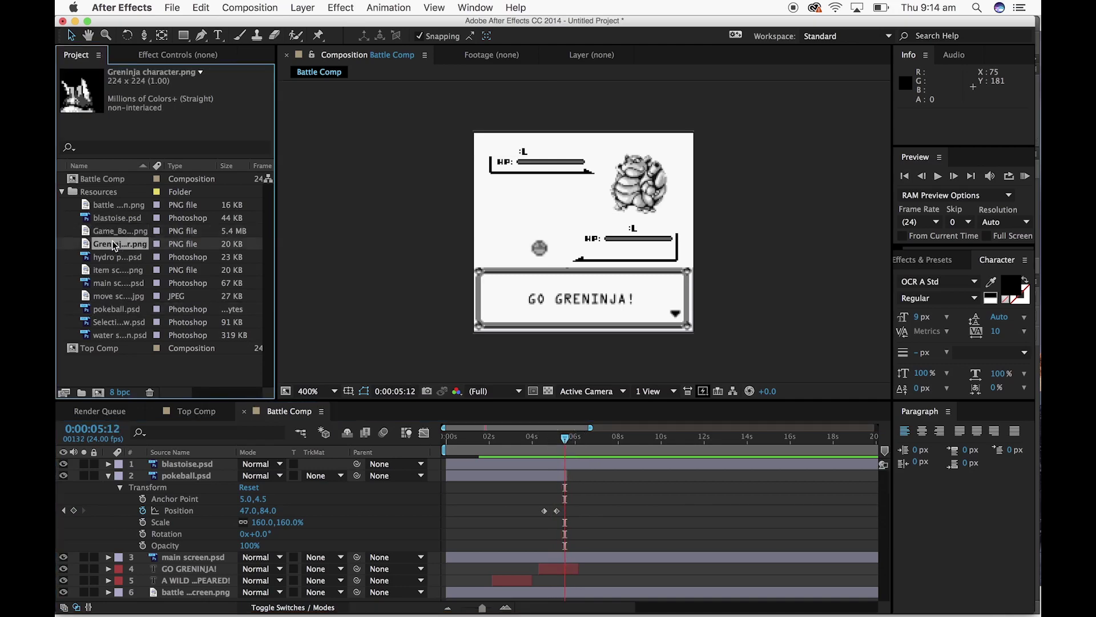
drag(116, 250, 550, 231)
drag(560, 285, 558, 320)
drag(704, 116, 587, 225)
drag(559, 305, 543, 269)
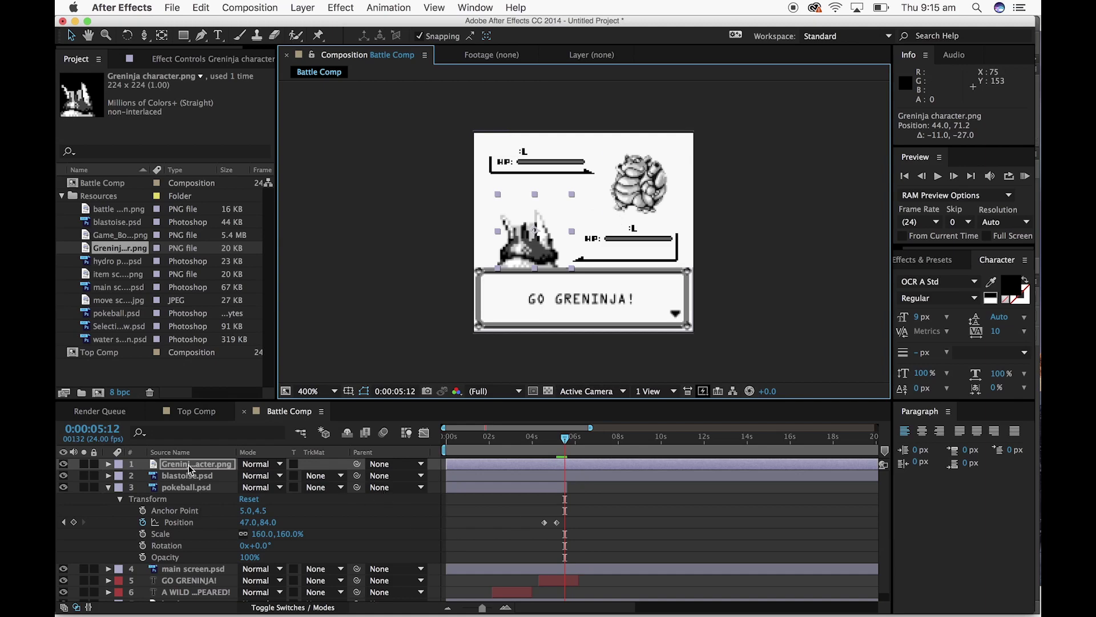
Move the Greninja character.png layer below pokeball.psd and nudge the character left to 41, 71.2
click(108, 487)
drag(194, 464, 196, 494)
drag(522, 258, 517, 257)
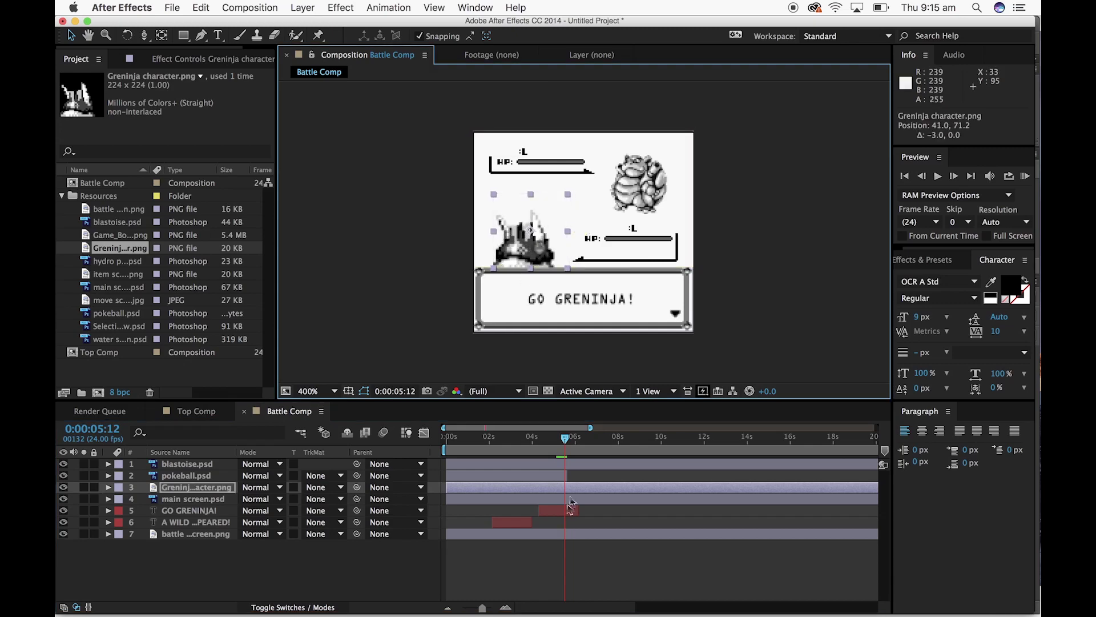
Trim the start of the Greninja character.png layer to 0:00:05:08
drag(570, 441, 561, 443)
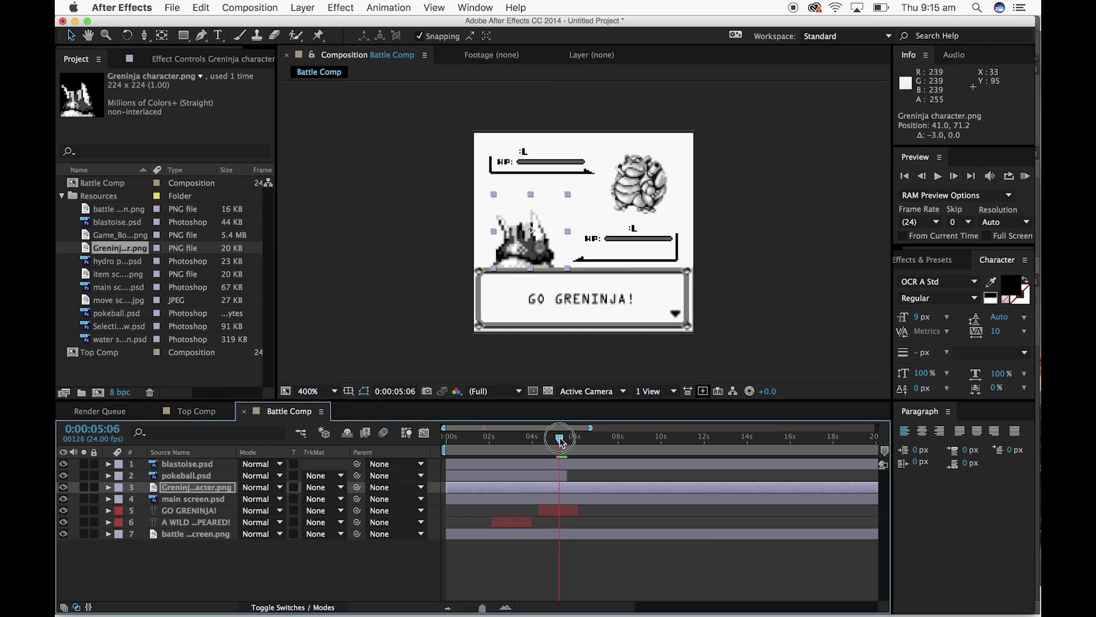
click(513, 488)
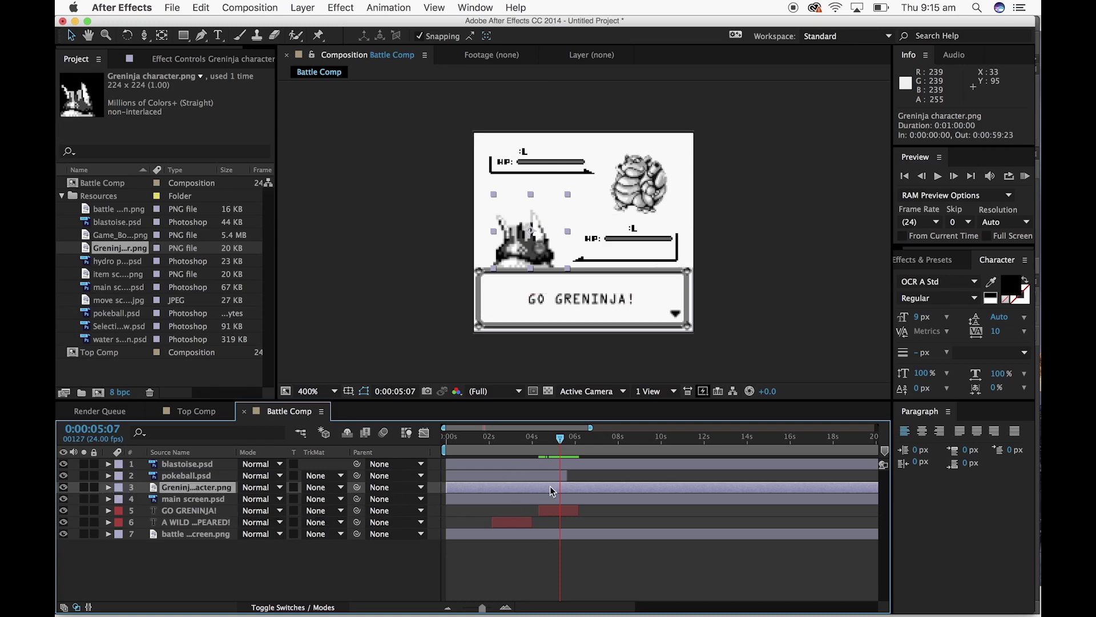
drag(447, 486, 562, 481)
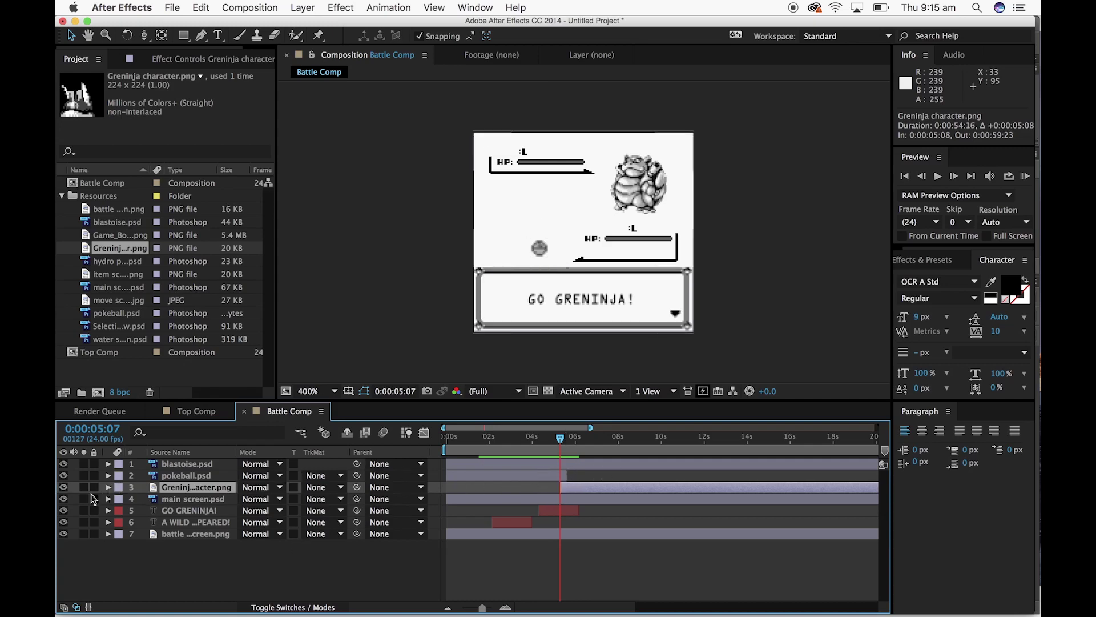
Keyframe Greninja's Scale to grow from 0% at the layer's start to 24% at 0:00:05:15
click(108, 487)
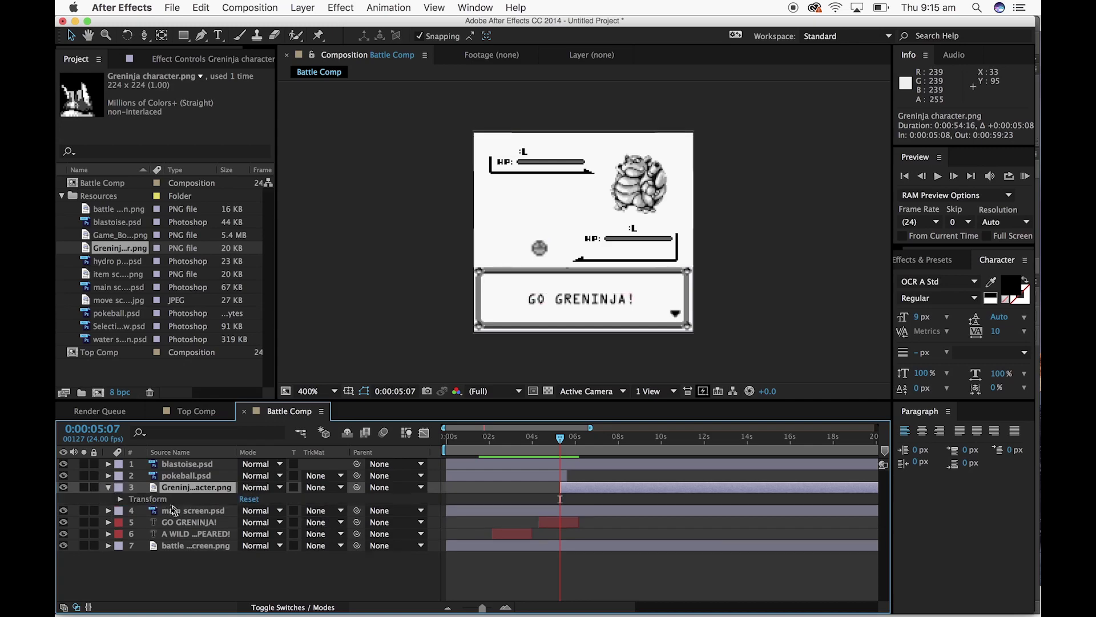
click(120, 498)
click(277, 533)
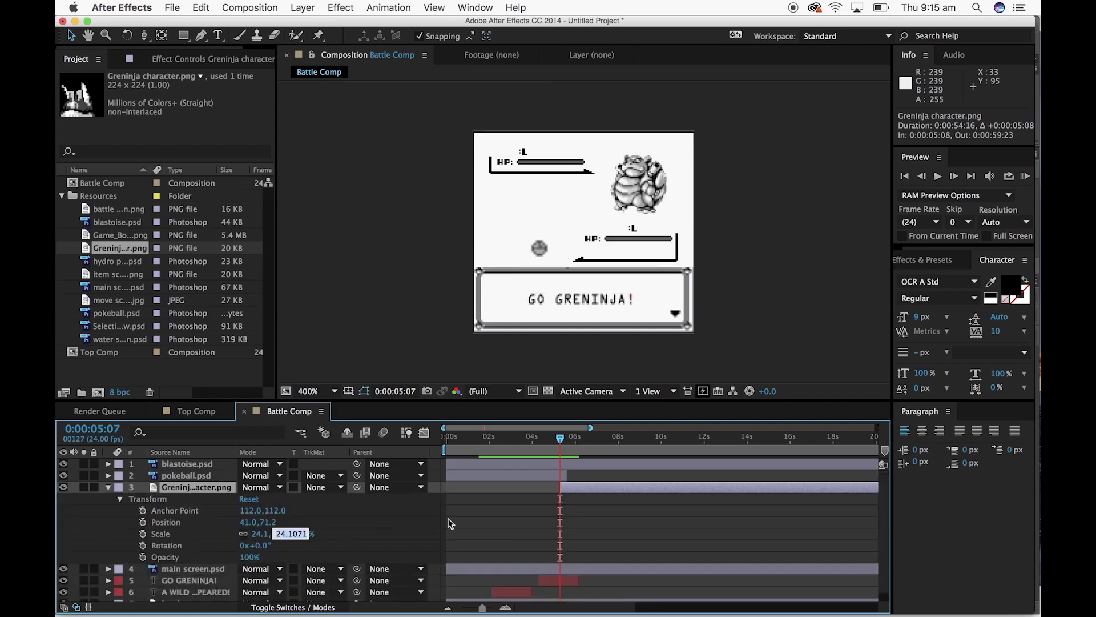
key(Return)
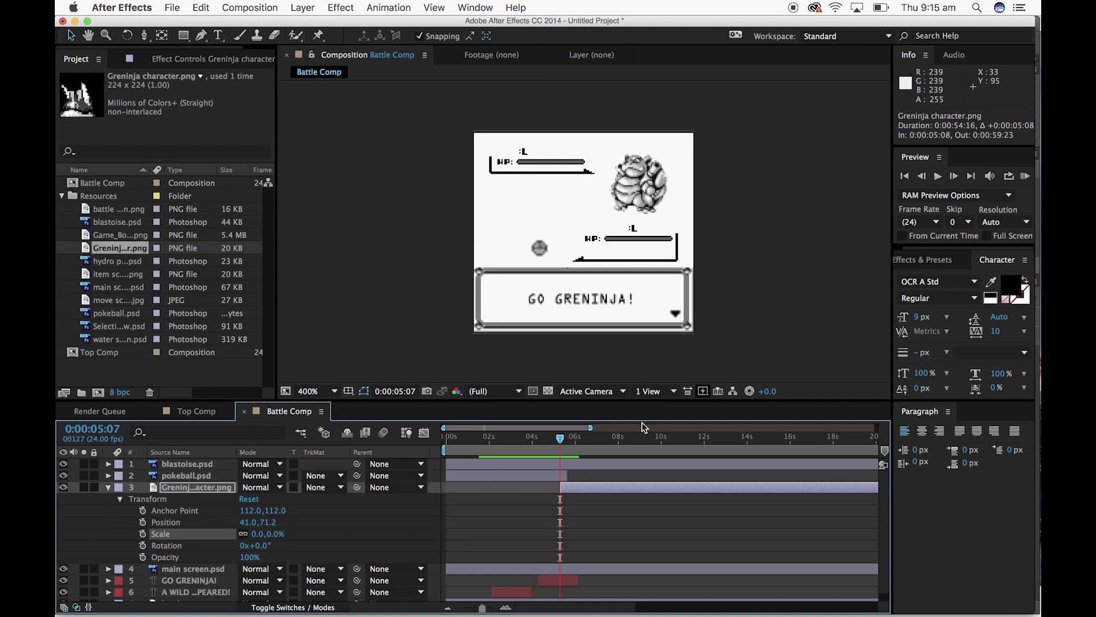
mouse_move(559, 445)
mouse_down()
mouse_move(570, 441)
mouse_move(561, 441)
mouse_up()
drag(564, 444, 568, 441)
drag(269, 536, 285, 533)
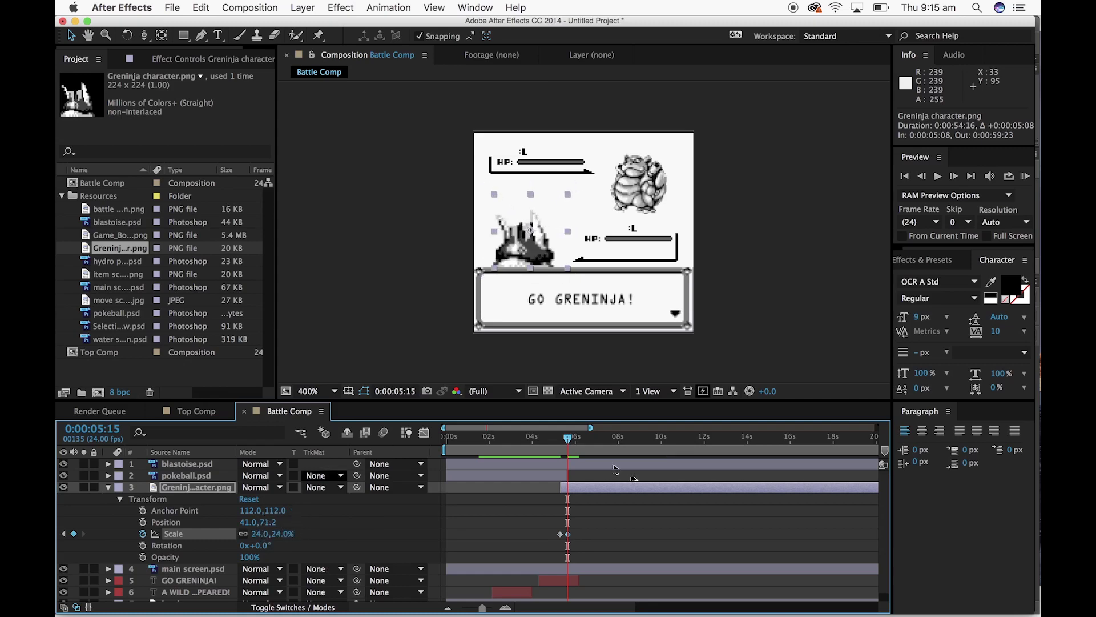
Move the pokeball's landing Position keyframe at 0:00:05:03 to 36, 72.5 and collapse the pokeball and Greninja layer properties
mouse_move(570, 437)
mouse_down()
mouse_move(545, 438)
mouse_move(573, 437)
mouse_move(563, 438)
mouse_up()
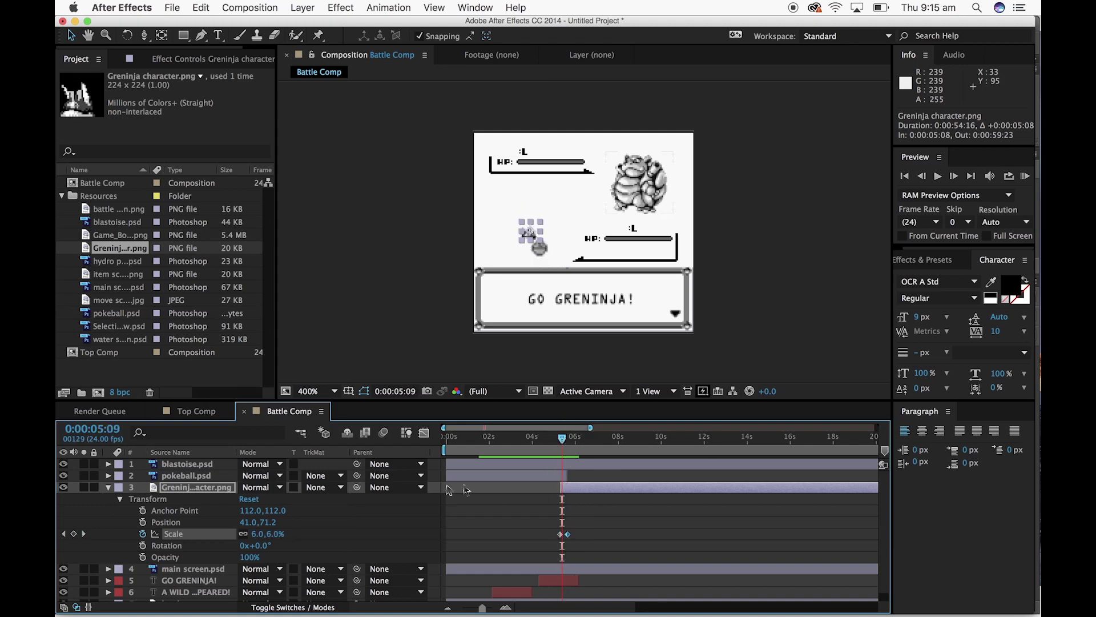
click(108, 476)
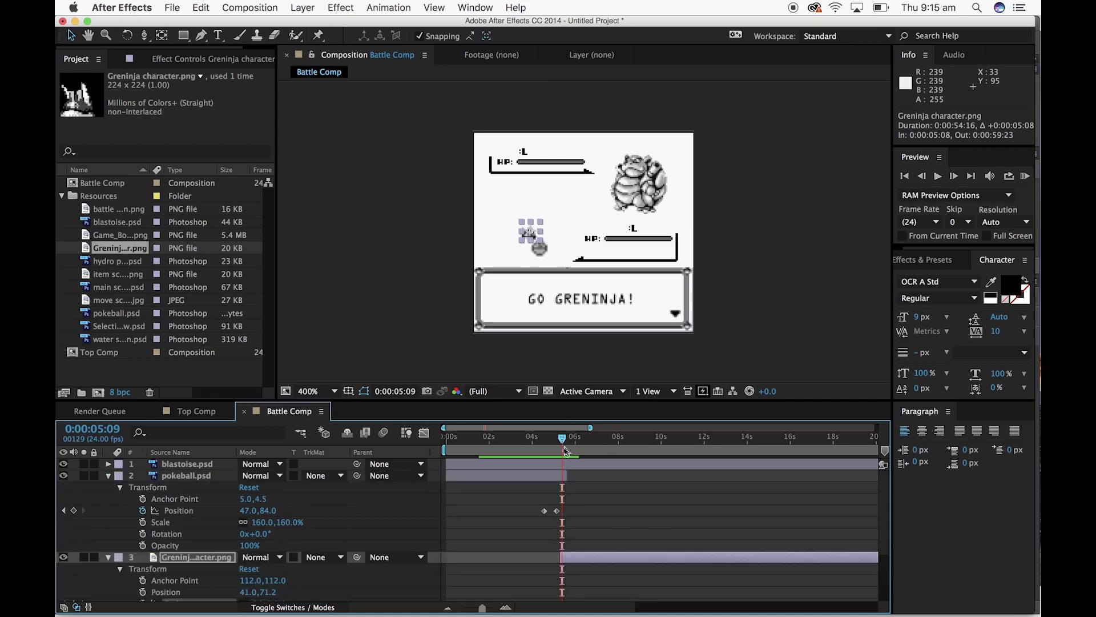
drag(562, 443, 556, 446)
click(540, 250)
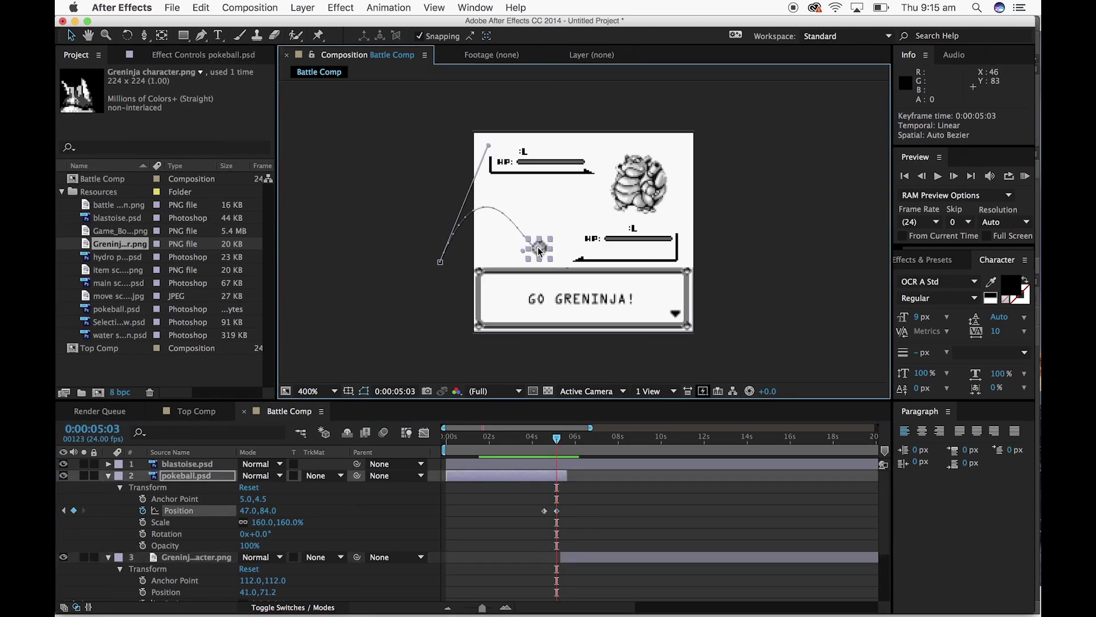
mouse_move(540, 251)
mouse_down()
mouse_move(532, 227)
mouse_move(527, 240)
mouse_up()
drag(556, 438, 581, 439)
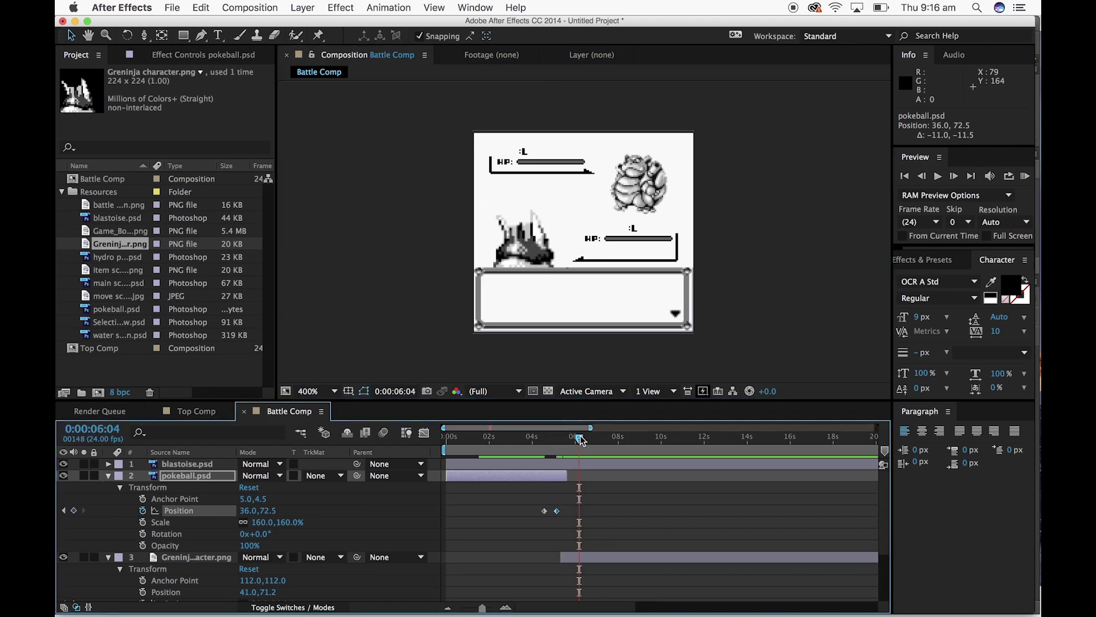
click(109, 477)
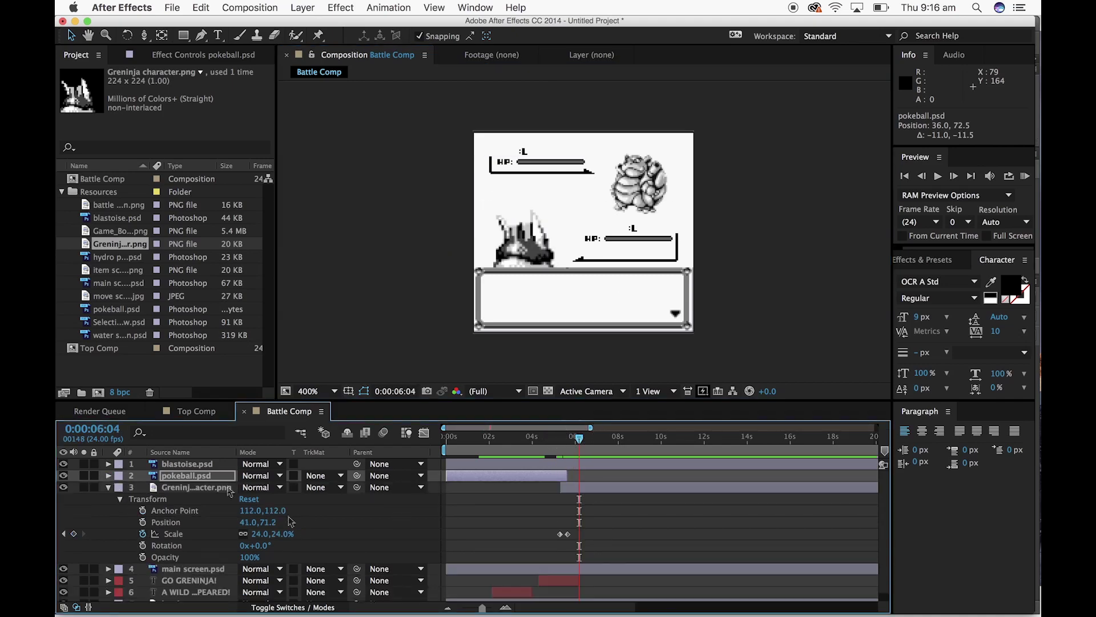
click(109, 488)
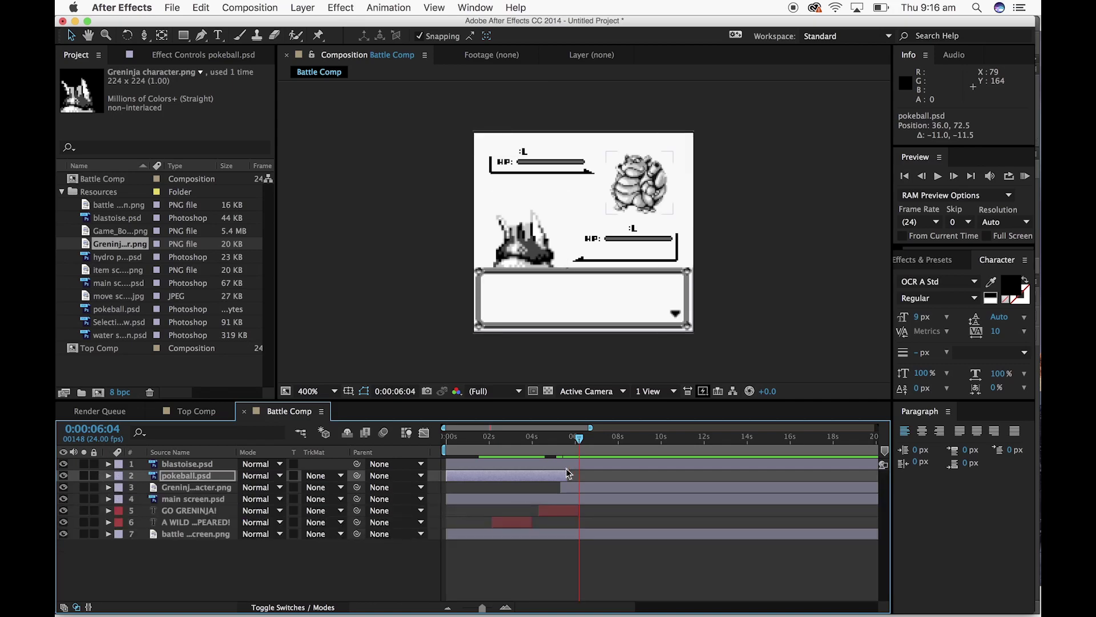
Split the main screen.psd layer at 0:00:06:02 and delete the part after the cut
click(193, 466)
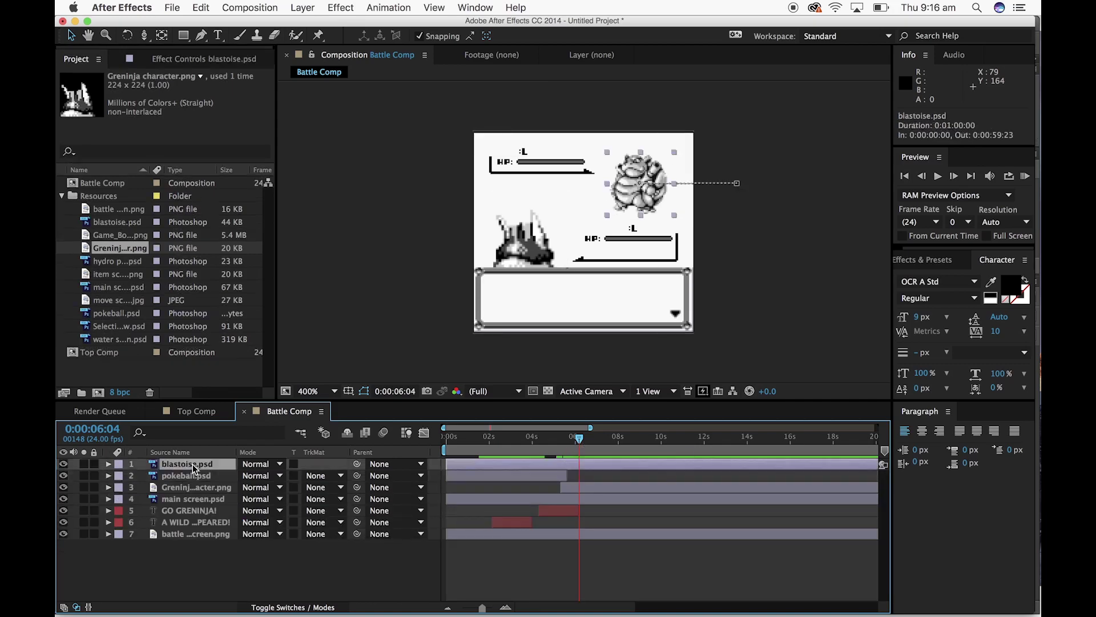
mouse_move(584, 440)
mouse_down()
mouse_move(467, 445)
mouse_move(568, 454)
mouse_move(631, 443)
mouse_move(578, 441)
mouse_move(628, 431)
mouse_move(565, 431)
mouse_move(578, 435)
mouse_up()
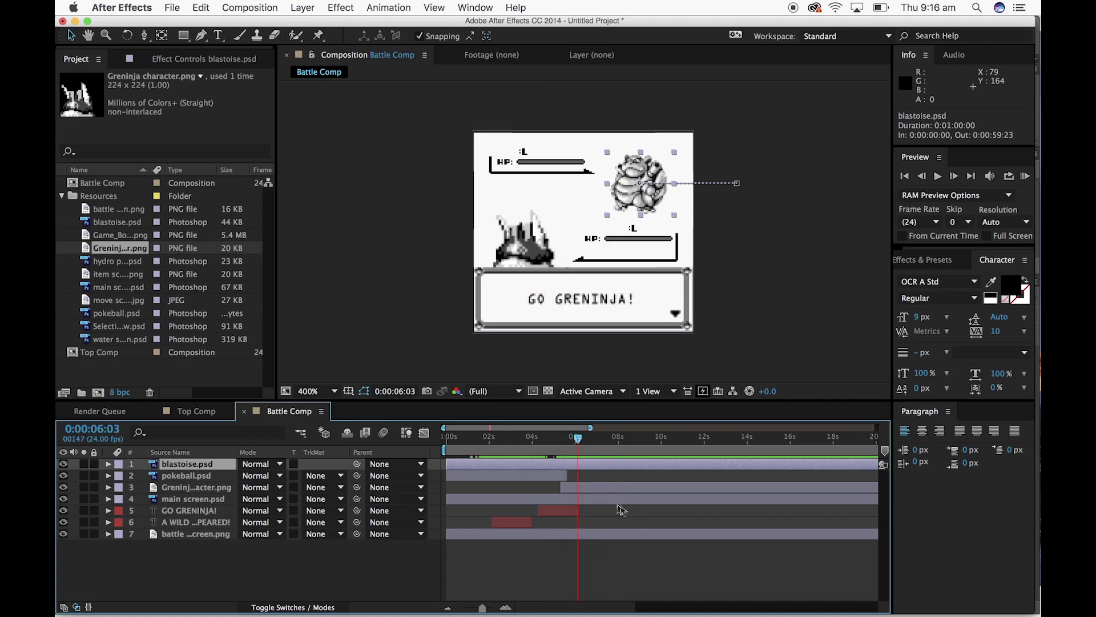
click(133, 300)
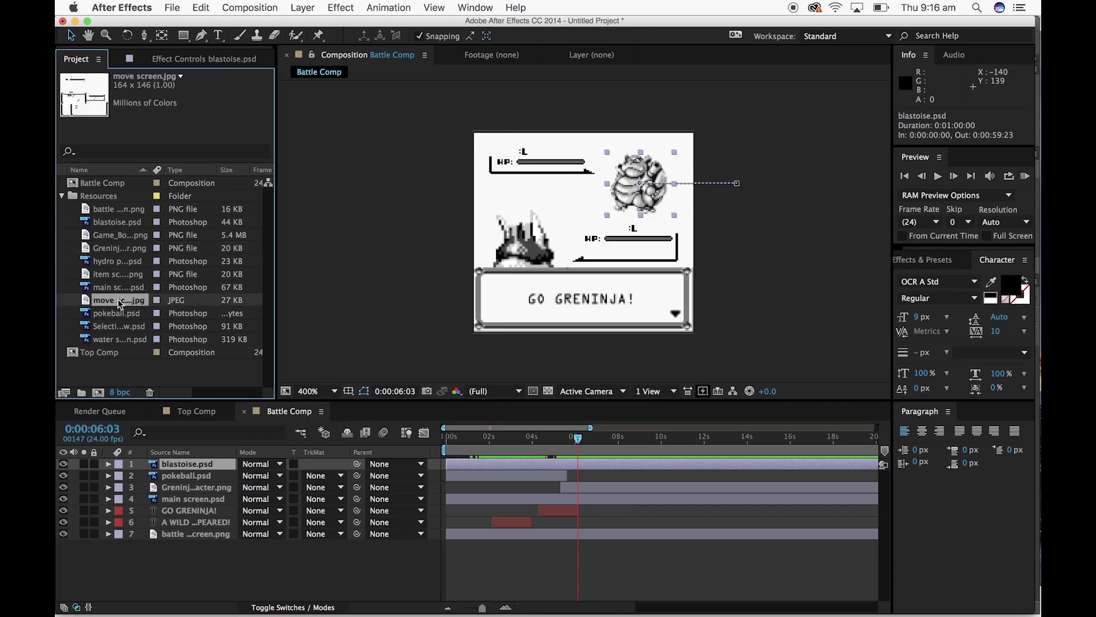
drag(578, 437, 576, 441)
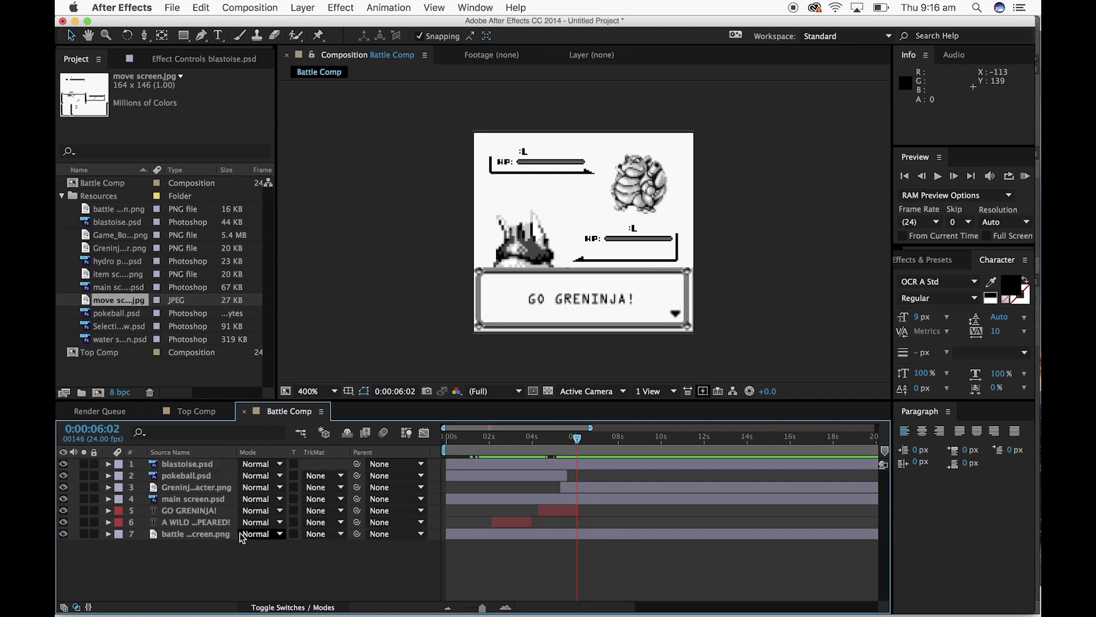
click(568, 494)
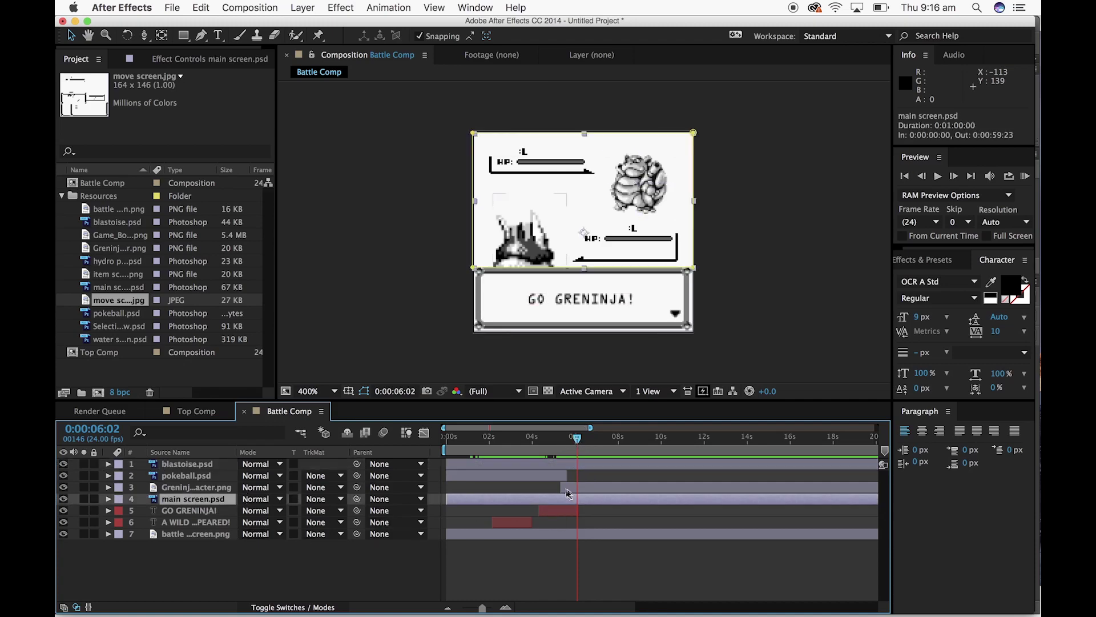
key(super+shift+d)
click(600, 500)
key(Delete)
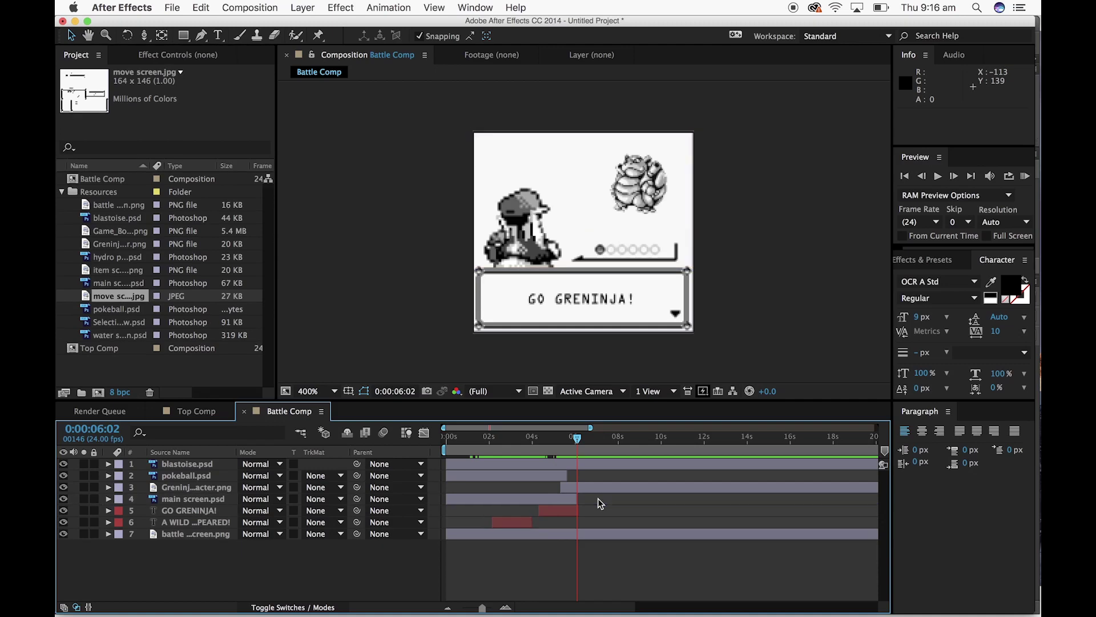
Split the battle start screen.png layer at 0:00:06:03 and delete the part after the cut
drag(578, 438, 579, 446)
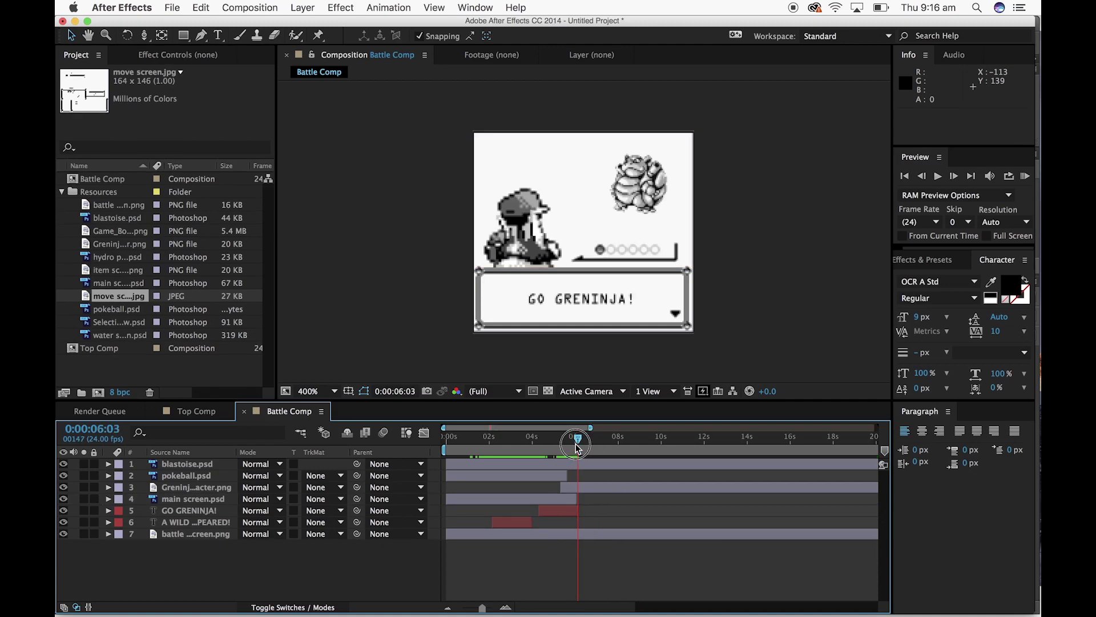
click(594, 534)
key(super+shift+d)
click(609, 535)
key(Delete)
mouse_move(578, 445)
mouse_down()
mouse_move(517, 449)
mouse_move(585, 457)
mouse_move(576, 451)
mouse_up()
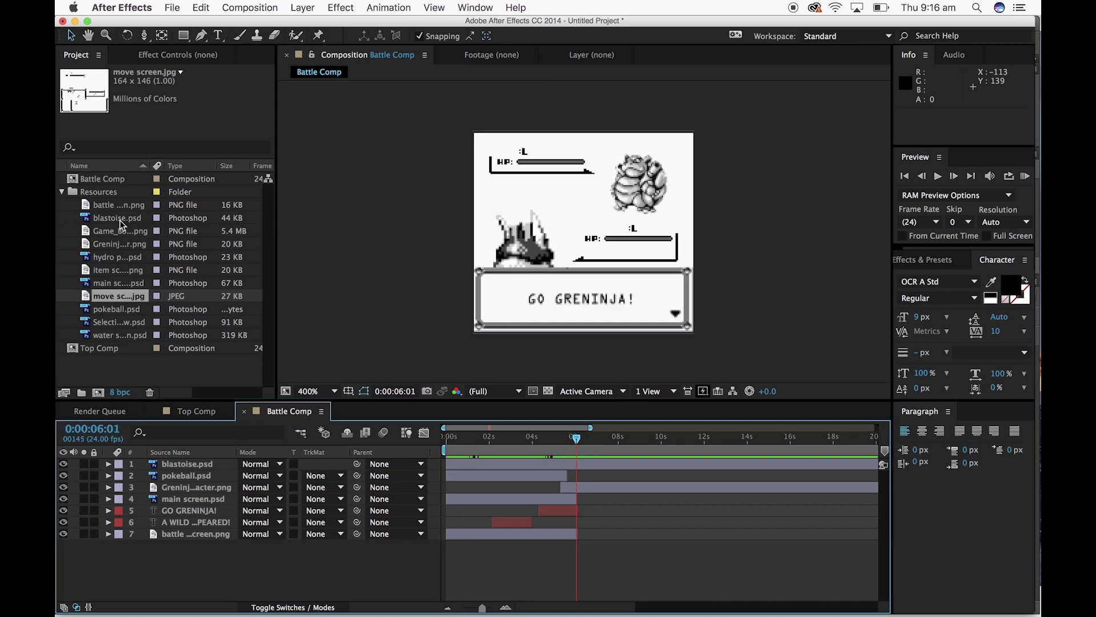
Add a second copy of main screen.psd, centred in the composition, and place its layer directly below blastoise.psd
click(118, 284)
drag(107, 288, 579, 231)
drag(200, 464, 203, 485)
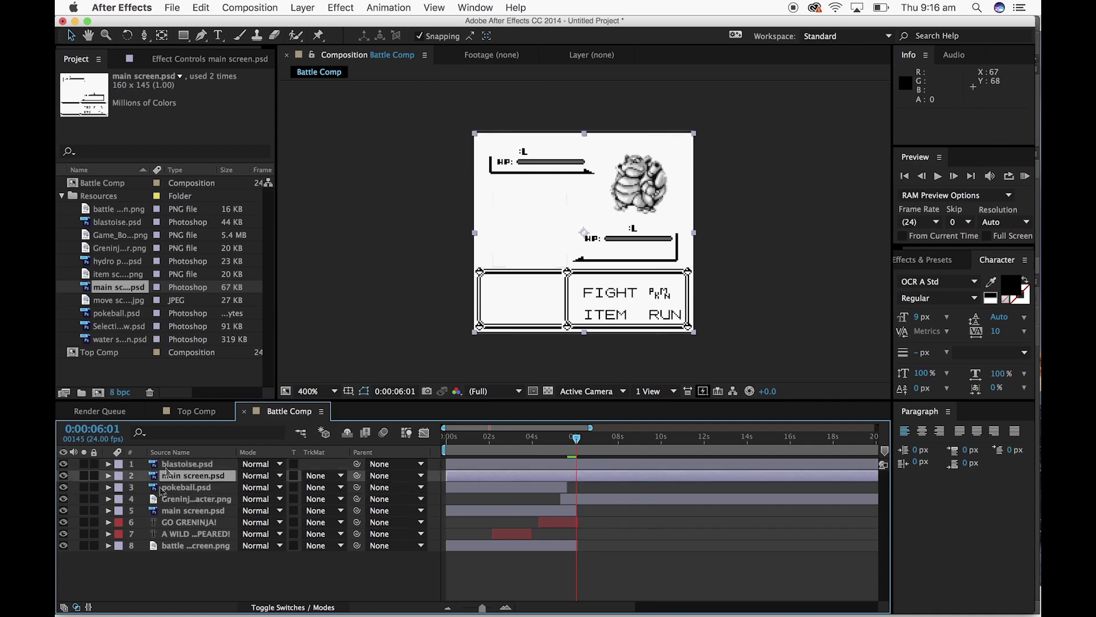
click(176, 501)
drag(579, 511, 698, 510)
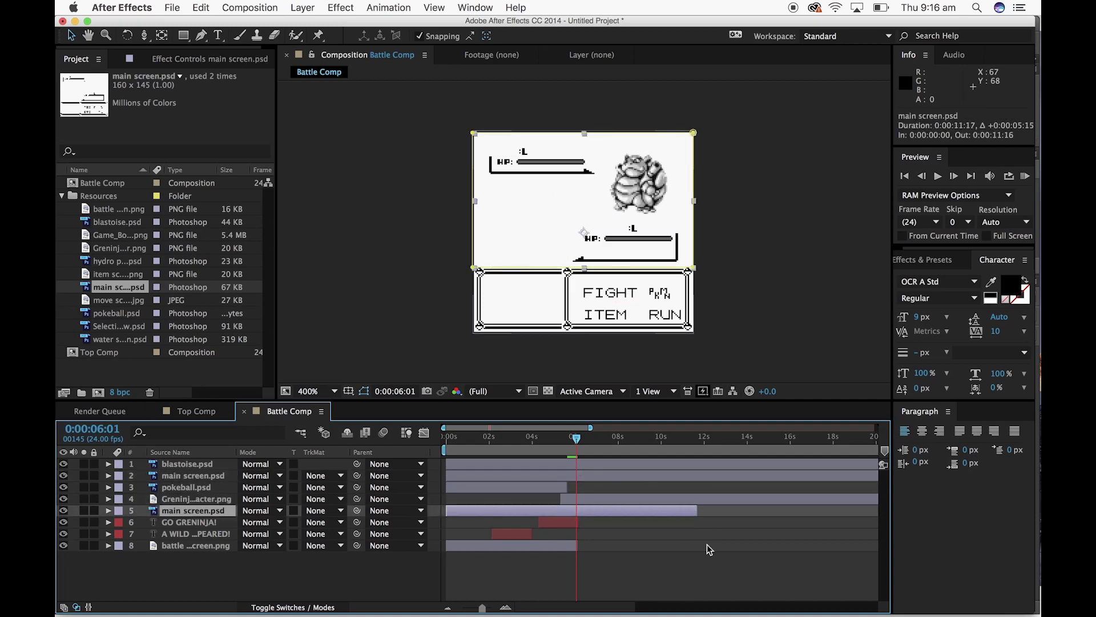
key(super+z)
Move the full-length main screen.psd layer beneath Greninja character.png and check the FIGHT menu screen around 0:00:06:14
mouse_move(559, 448)
mouse_down()
mouse_move(622, 449)
mouse_move(561, 448)
mouse_up()
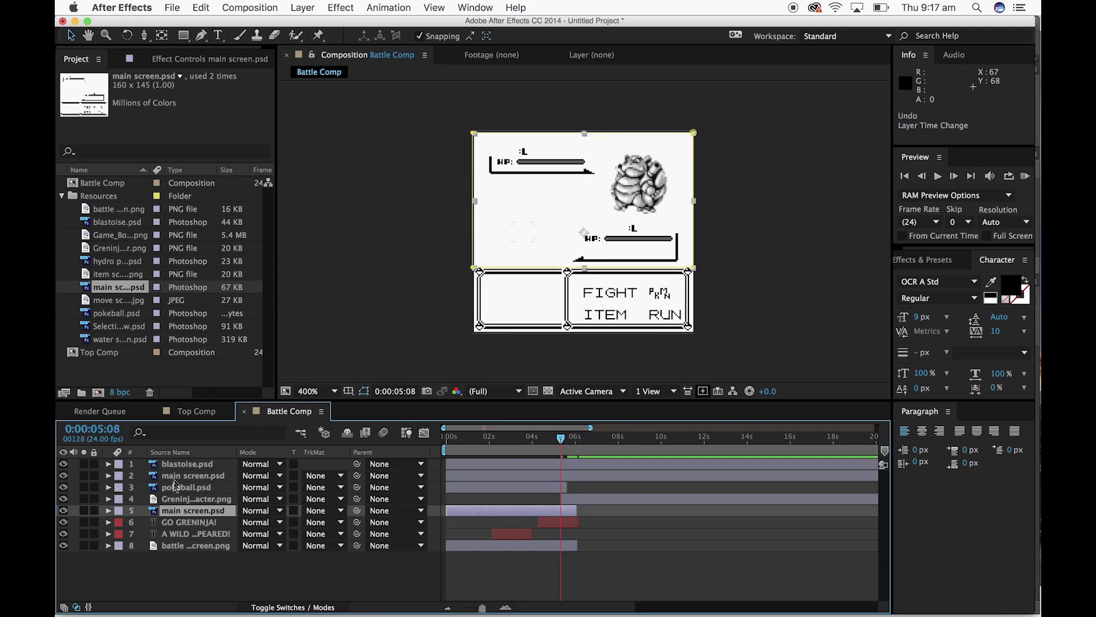
click(174, 476)
drag(201, 481, 198, 505)
drag(561, 445, 588, 440)
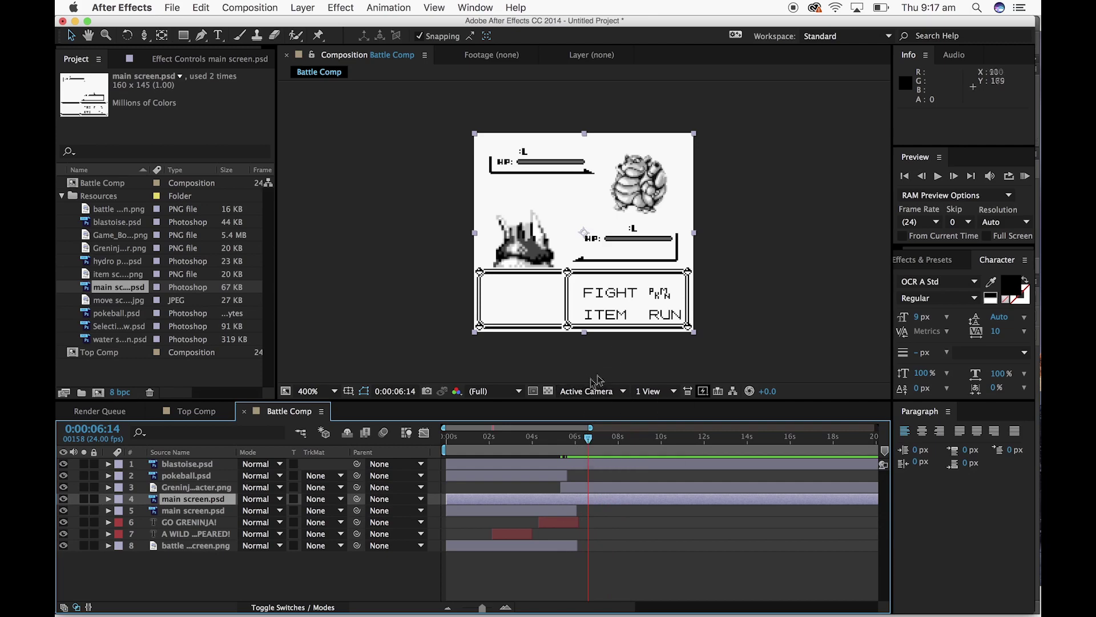
Look through the footage thumbnails in the Resources folder for the selection arrow artwork
click(802, 265)
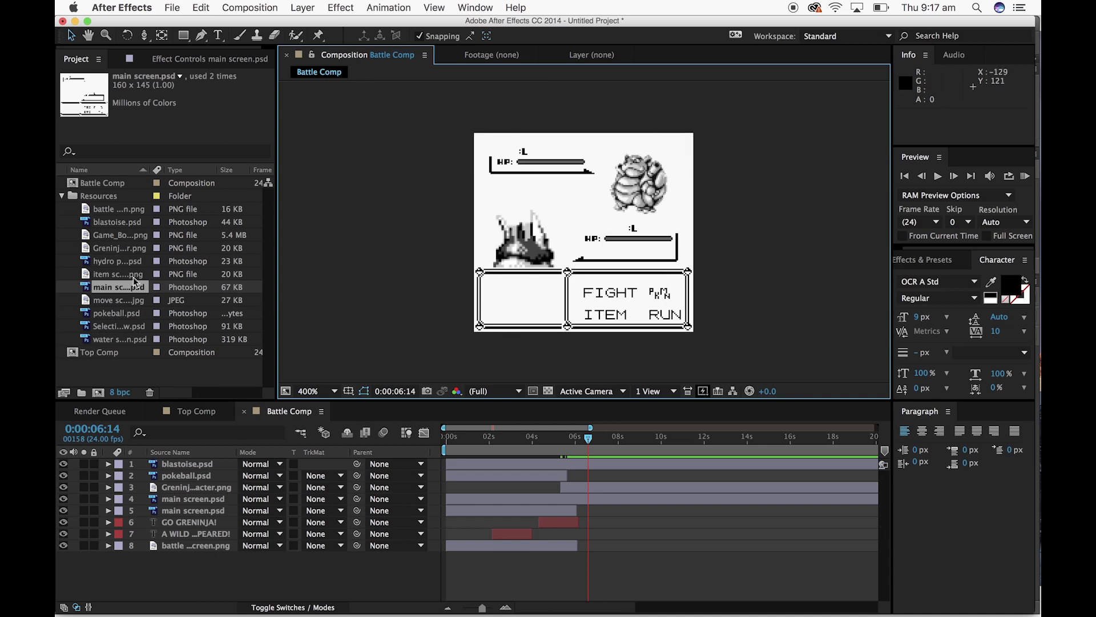
click(126, 208)
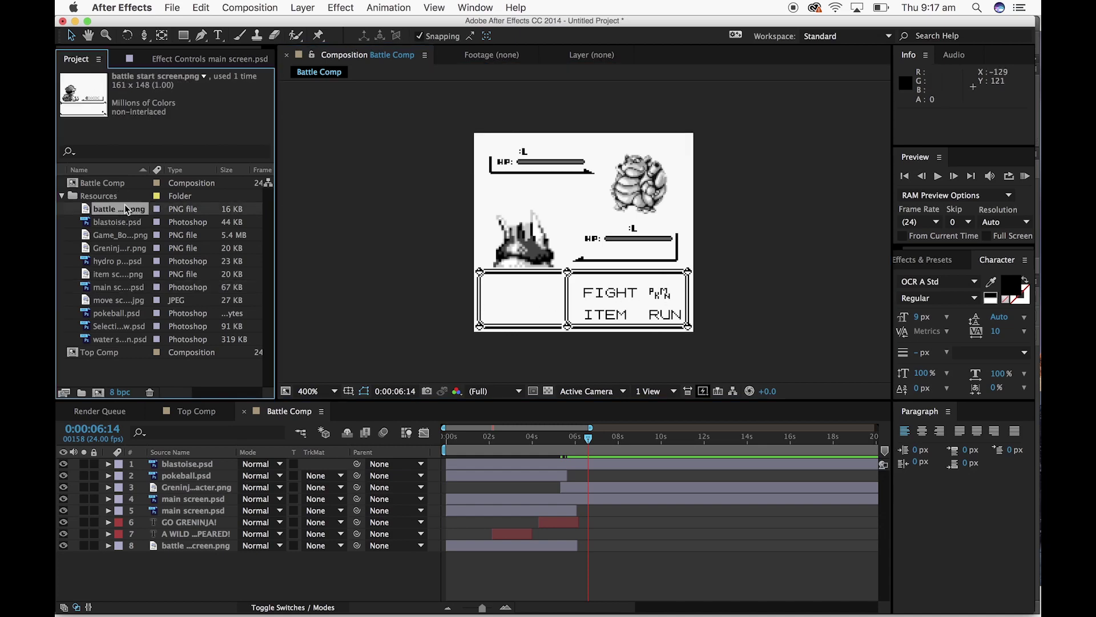
key(Down)
key(Down)
key(Down)
key(Down)
key(Down)
key(Down)
key(Down)
key(Down)
key(Down)
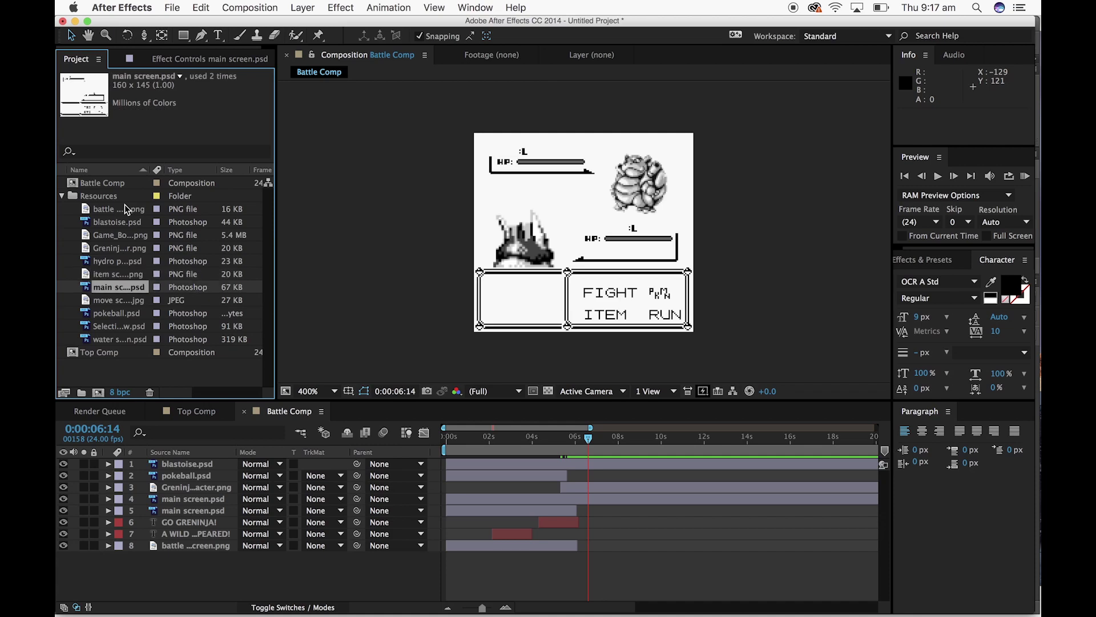
key(Down)
key(Down)
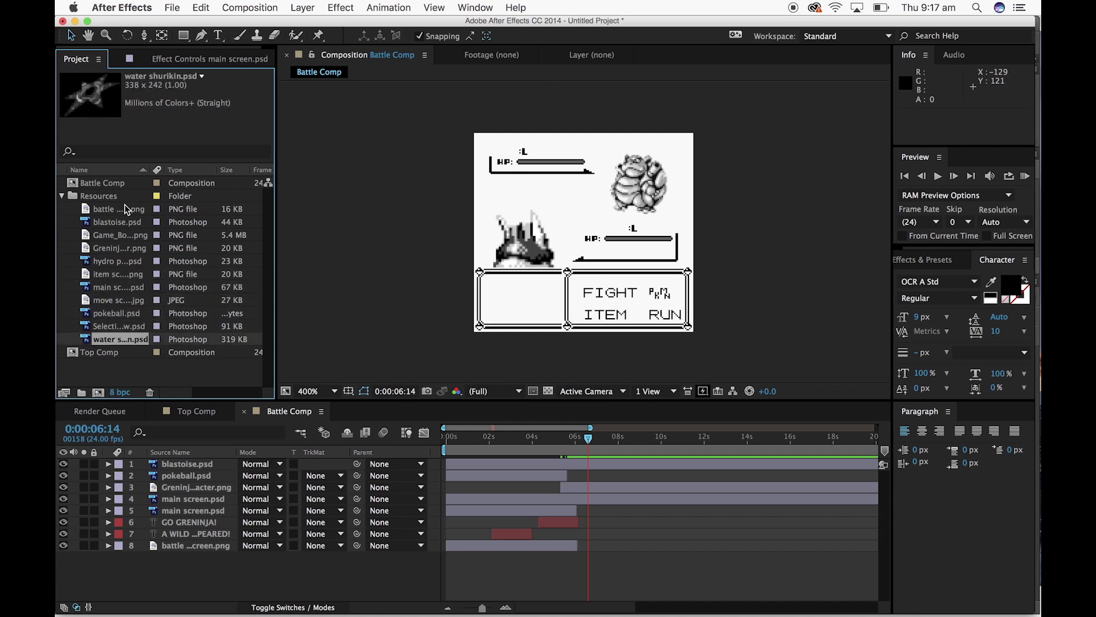
key(Up)
key(Up)
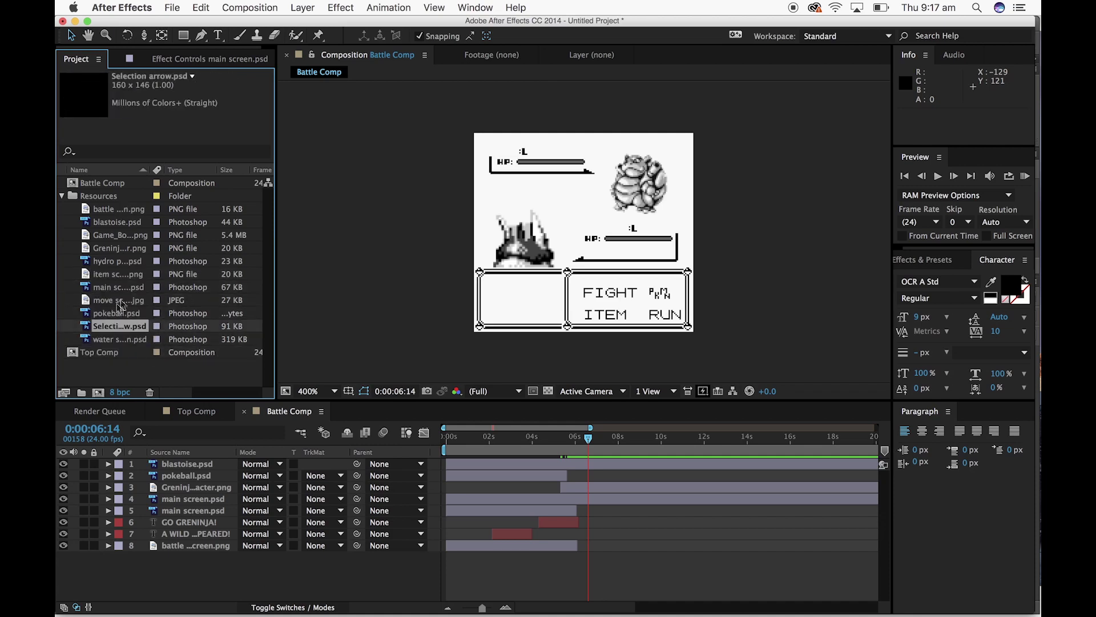
Add Selection arrow.psd as the top layer and move it down to about 74.5, 101.2, just above the FIGHT menu box
drag(124, 331, 545, 251)
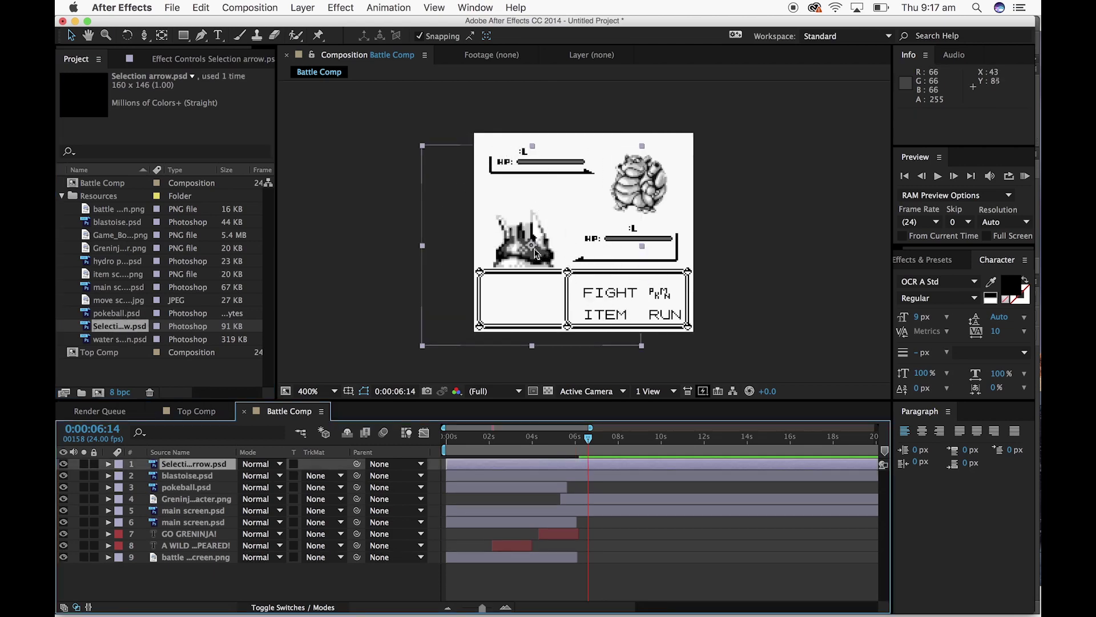
drag(572, 264, 611, 293)
key(Down)
key(Down)
key(Down)
key(Down)
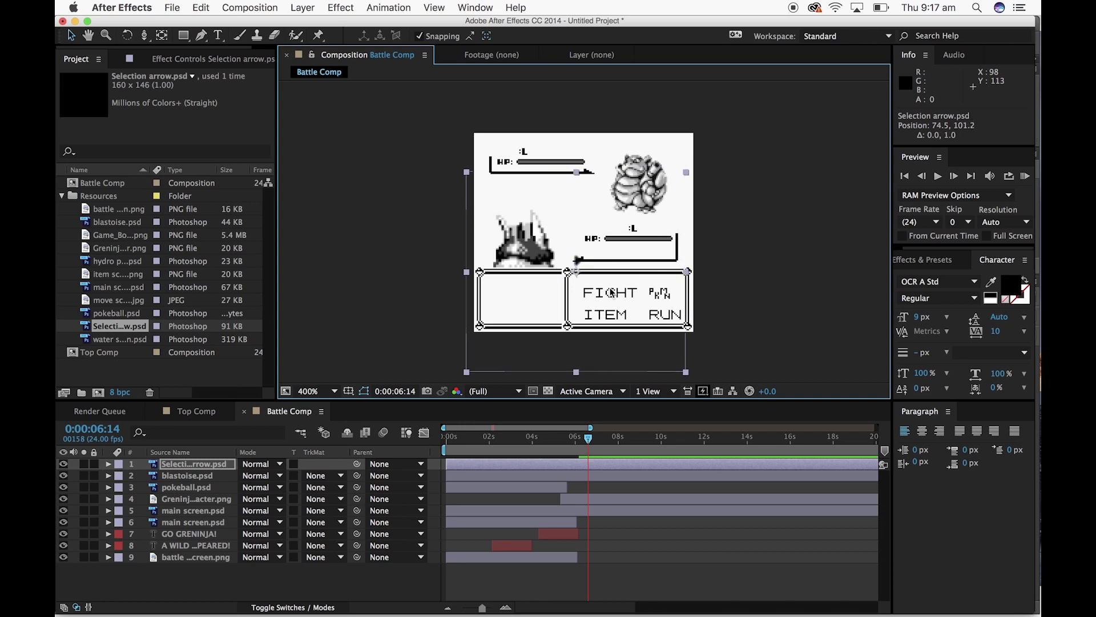
Fine-tune the selection arrow's position to 73.1, 121.9 so it points at FIGHT from its left side
drag(581, 259, 587, 287)
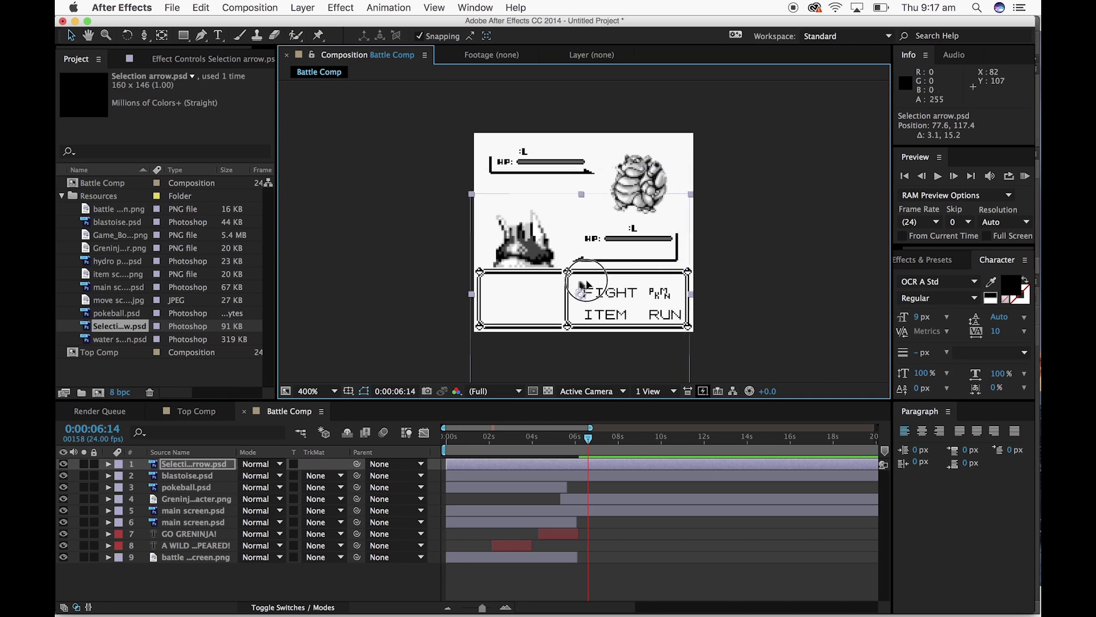
key(Left)
key(Left)
key(Left)
key(Left)
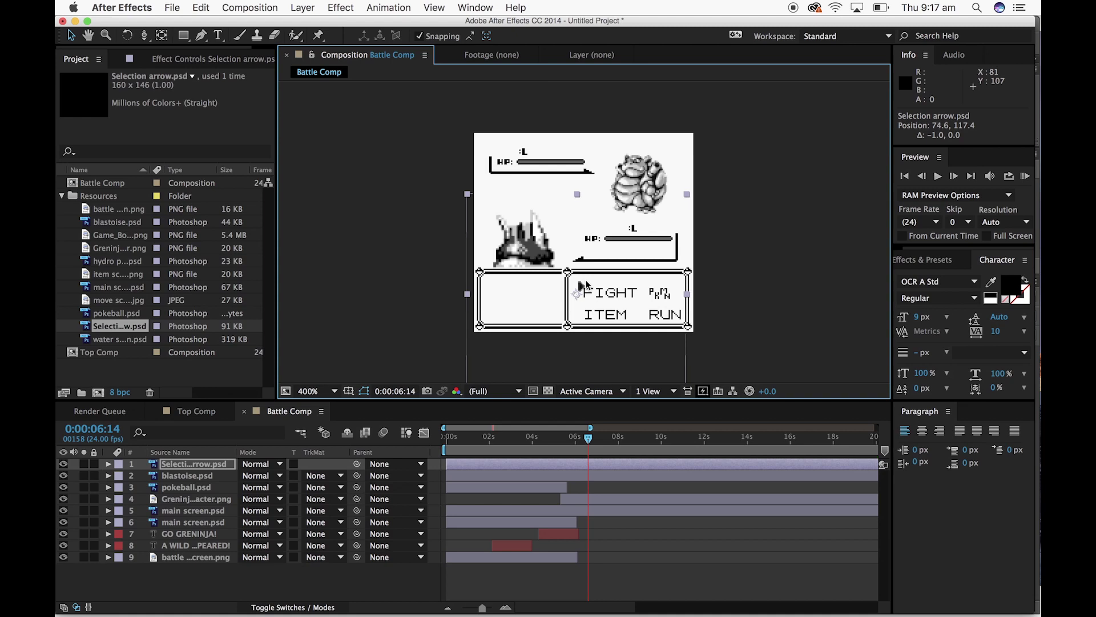
key(Down)
key(Down)
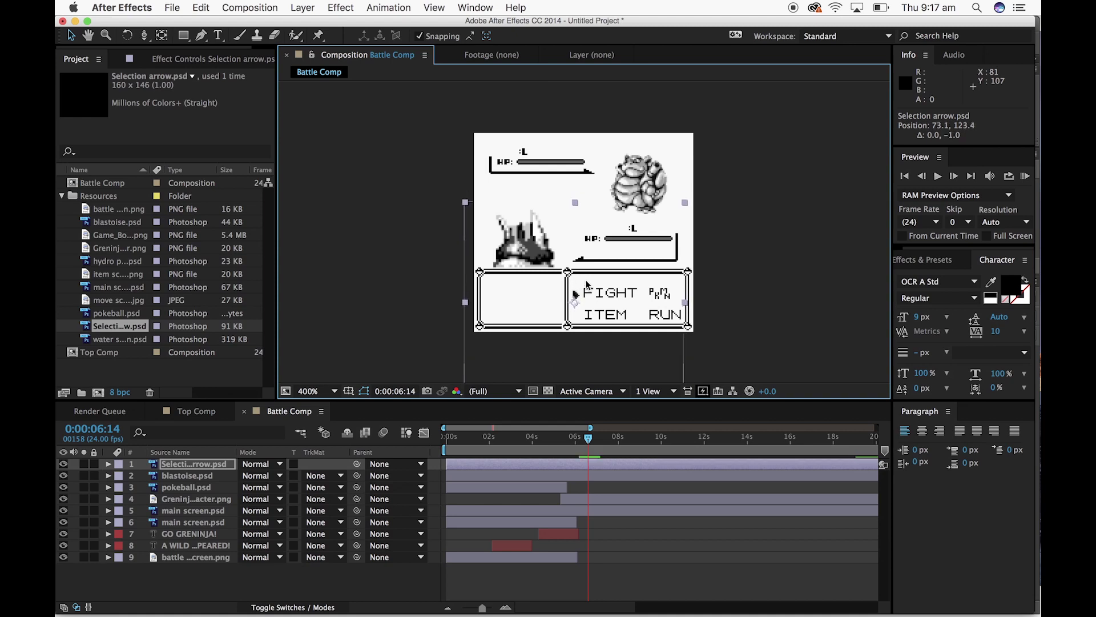
click(830, 280)
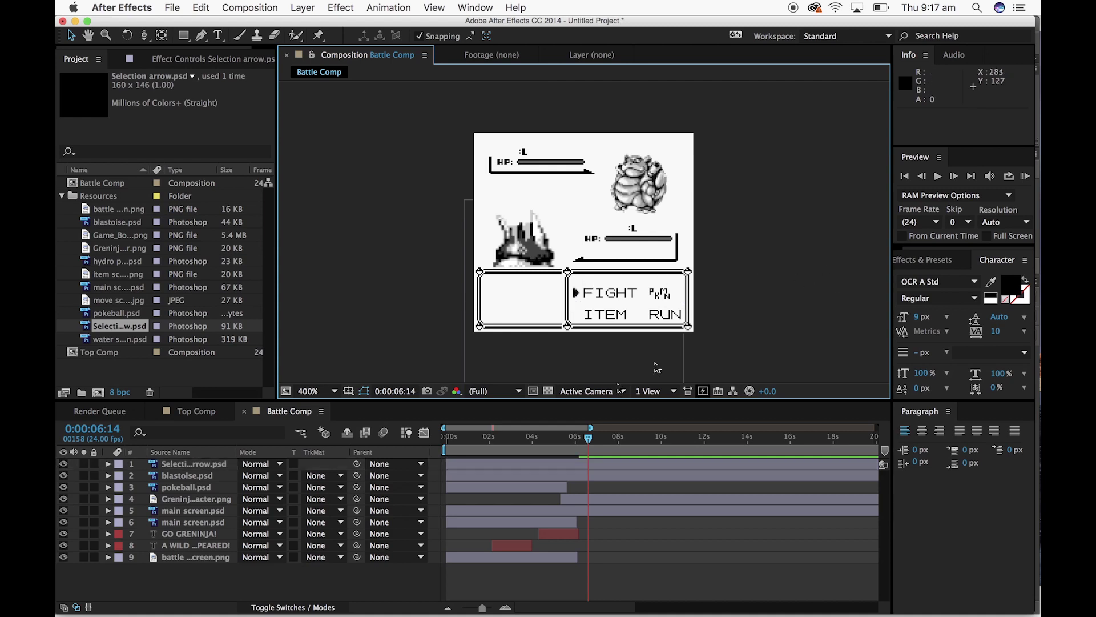
Trim the start of the Selection arrow.psd layer to 0:00:06:01
click(503, 464)
drag(449, 464, 578, 442)
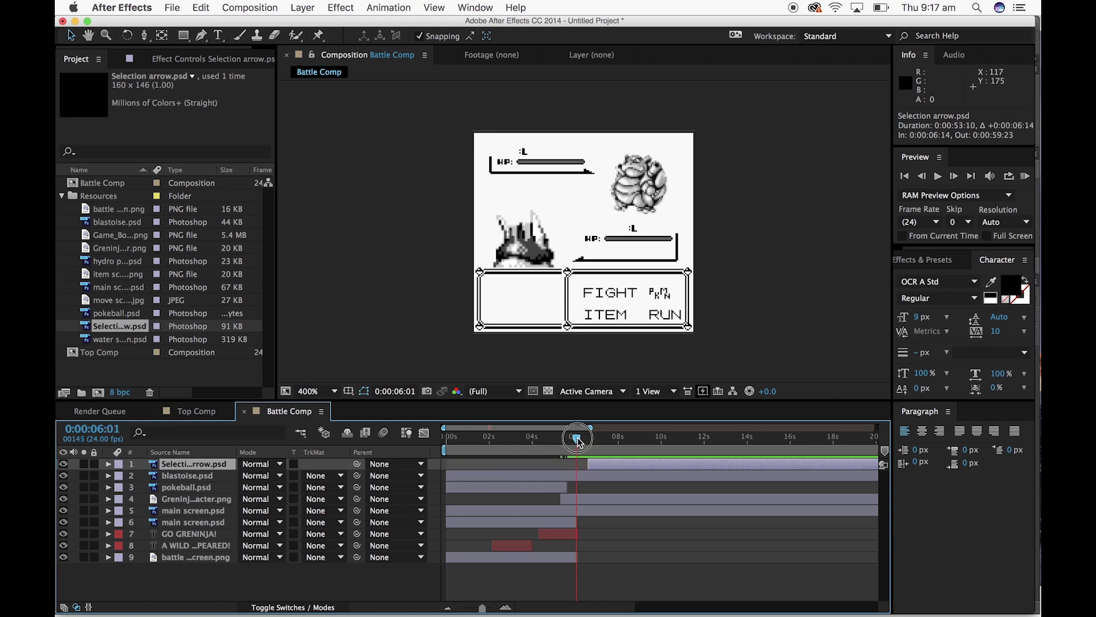
drag(588, 463, 576, 439)
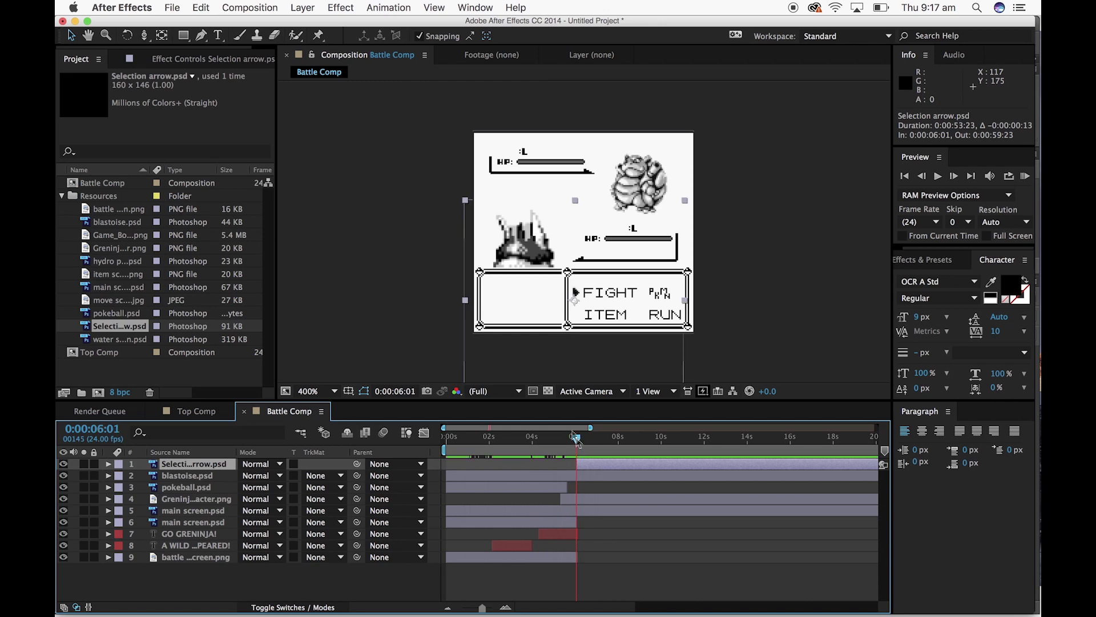
Set a Position keyframe of 73.1, 121.9 on the Selection arrow.psd layer at 0:00:06:01
click(108, 465)
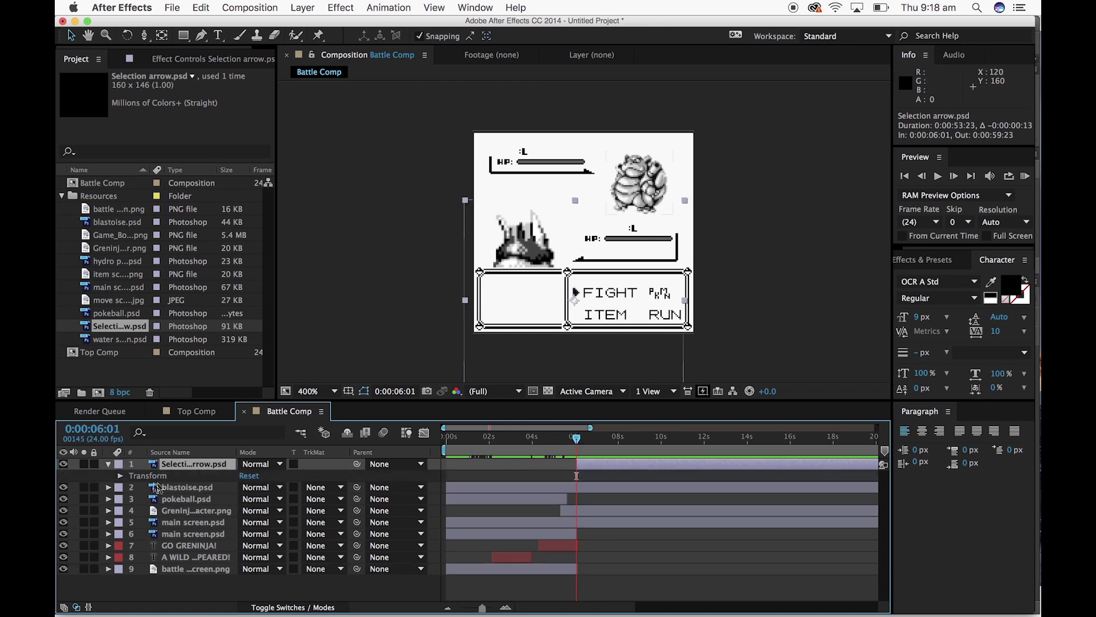
click(119, 476)
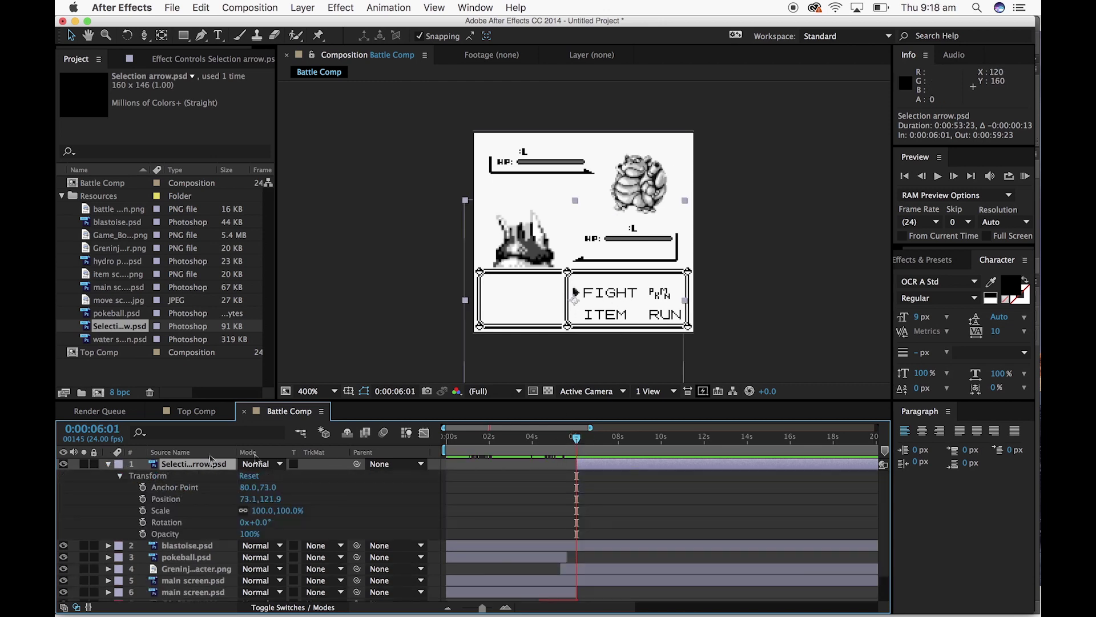
click(142, 499)
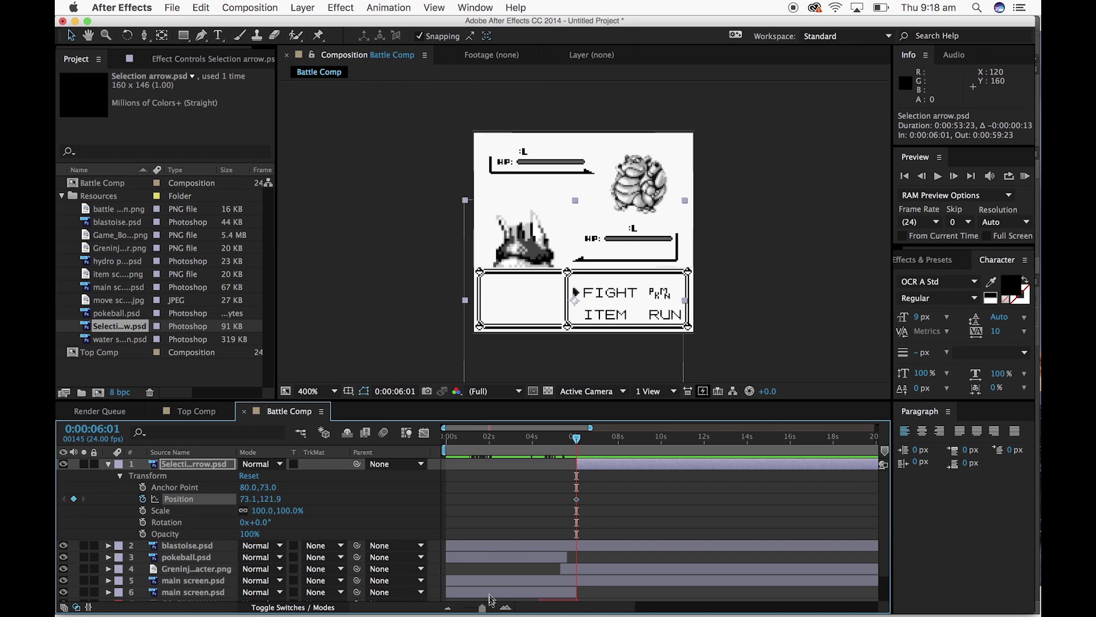
drag(486, 606, 489, 607)
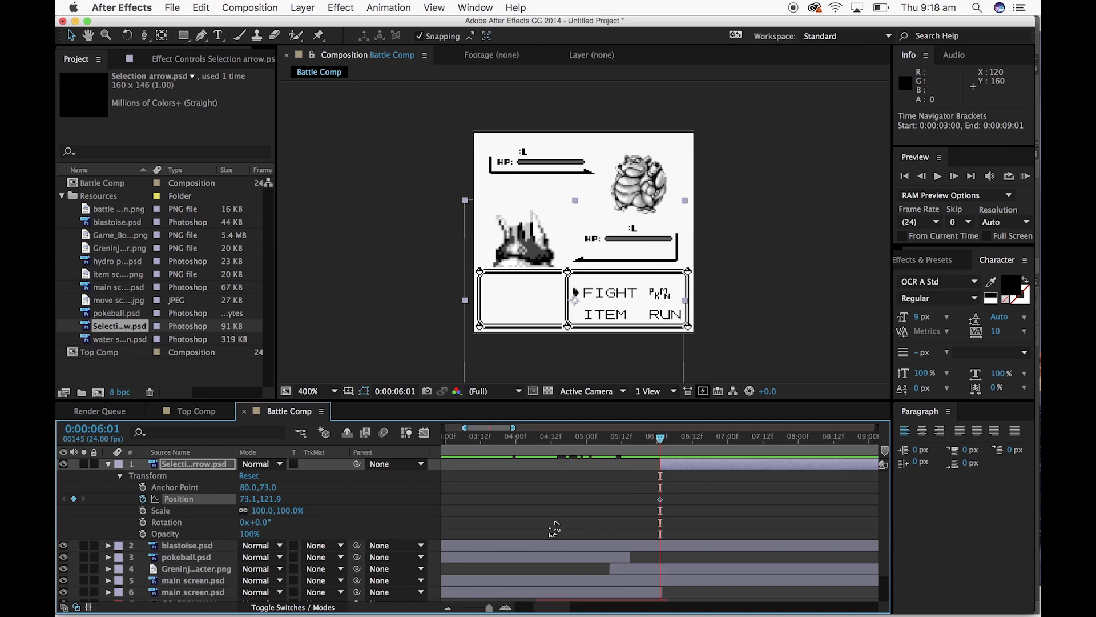
Hold the selection arrow's Position with a keyframe at 0:00:06:20, and move it down beside ITEM to 73.1, 137.9 at 0:00:06:21
drag(489, 608, 491, 609)
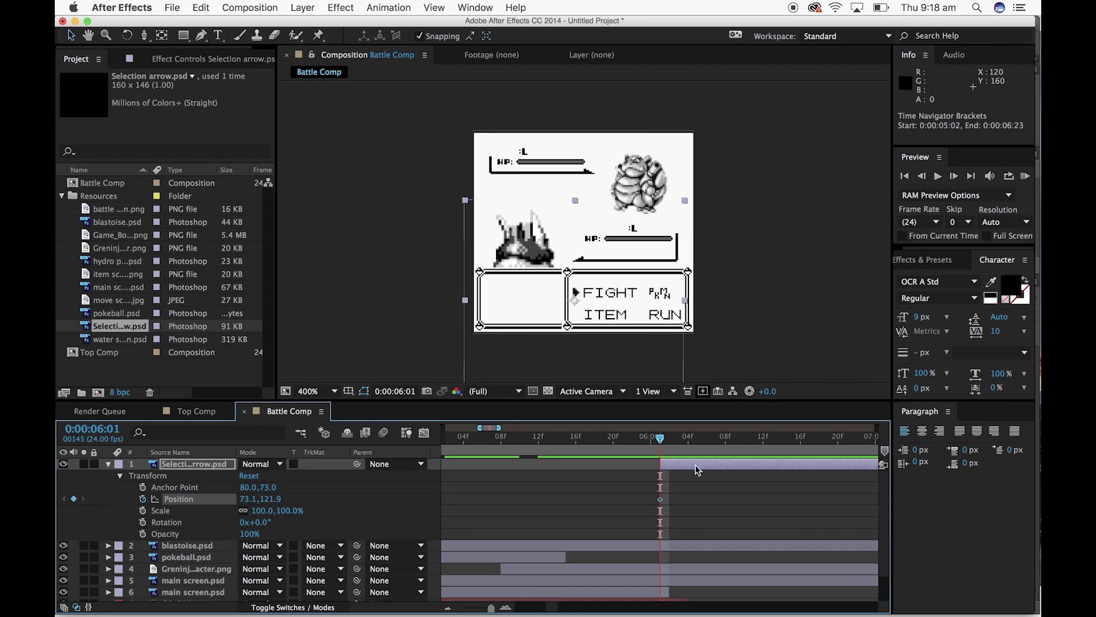
click(664, 439)
drag(764, 437, 762, 475)
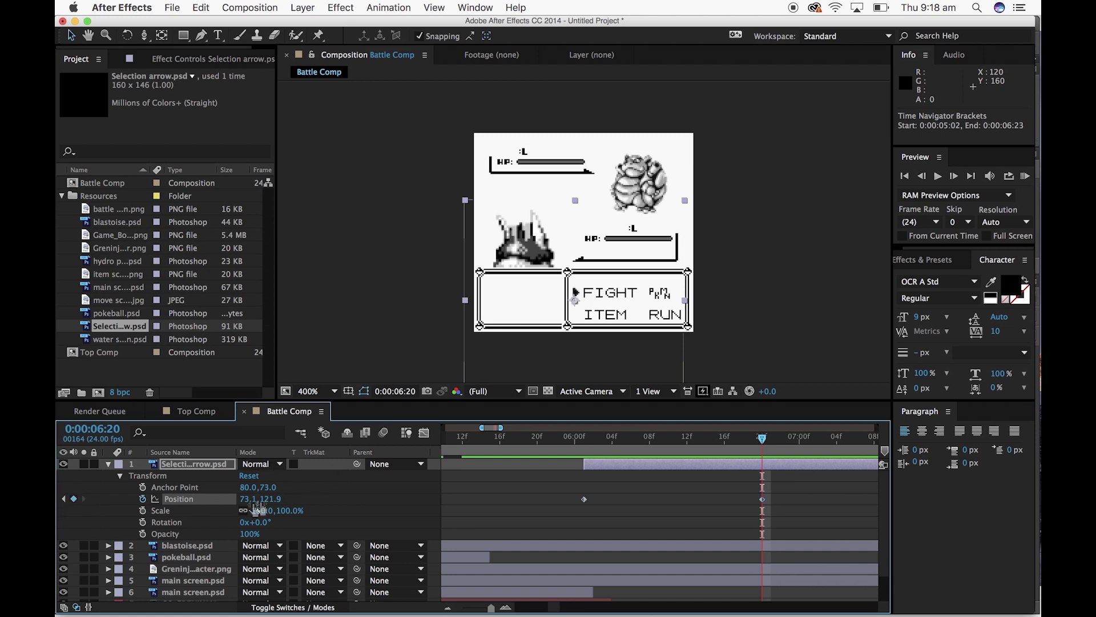
drag(762, 438, 768, 438)
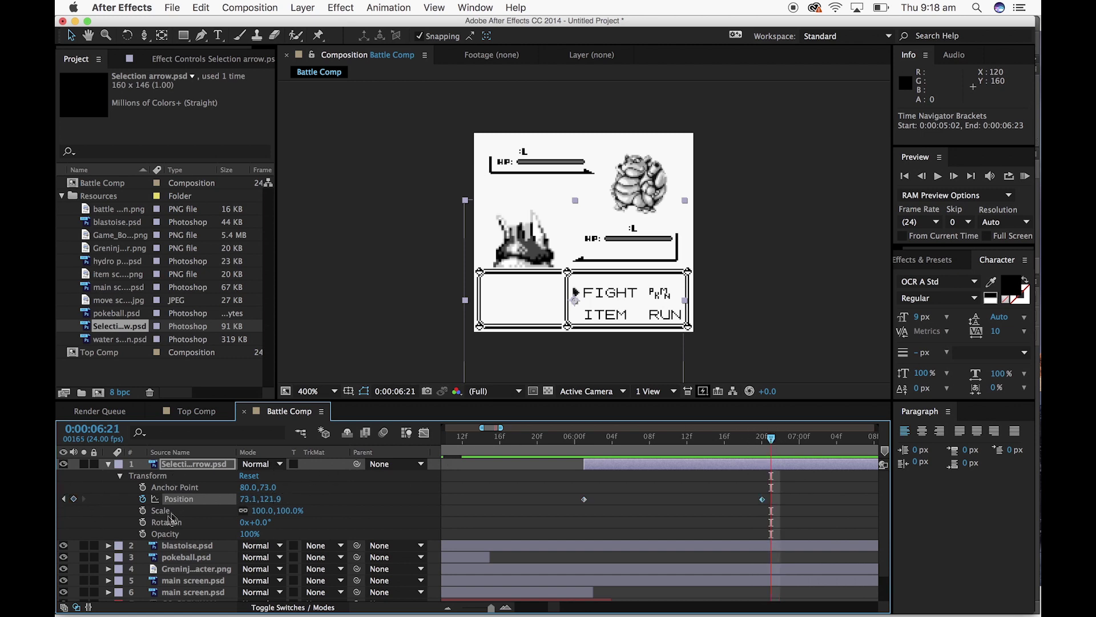
drag(575, 291, 580, 313)
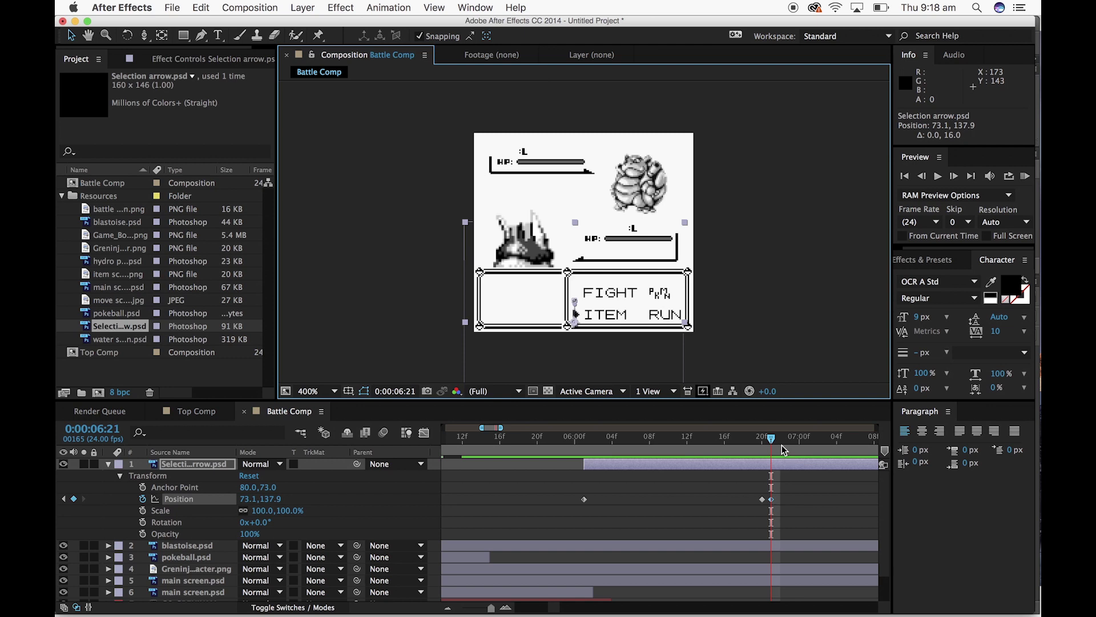
Hold the arrow's Position with a keyframe at 0:00:07:04, and move it beside RUN to 119.6, 137.9 one frame further on
drag(771, 445, 829, 470)
scroll(830, 470, right, 5)
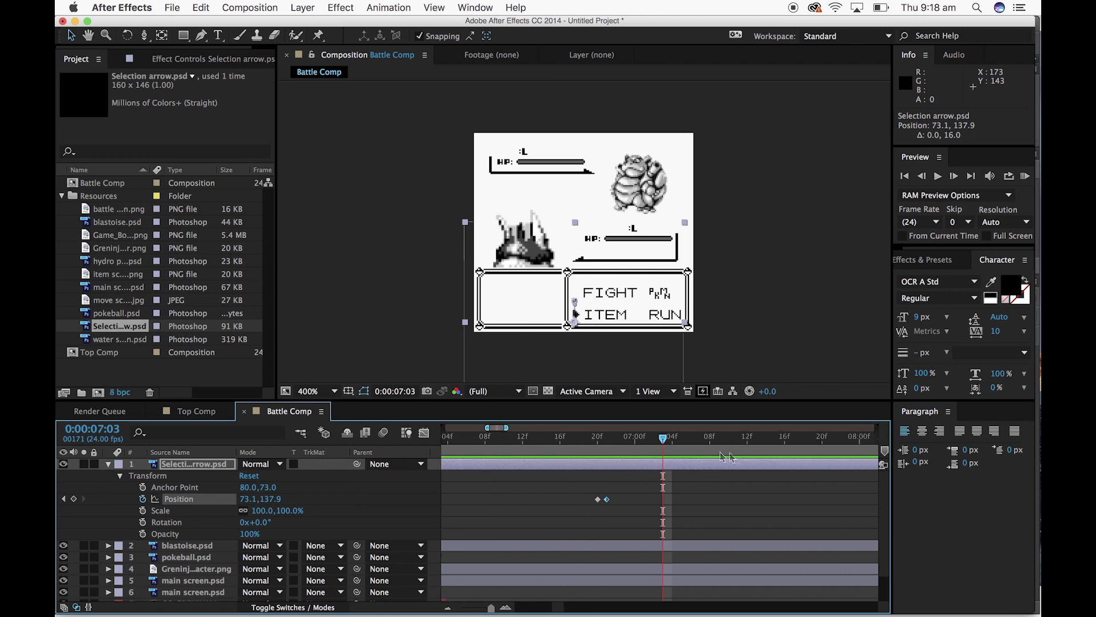
drag(666, 444, 679, 444)
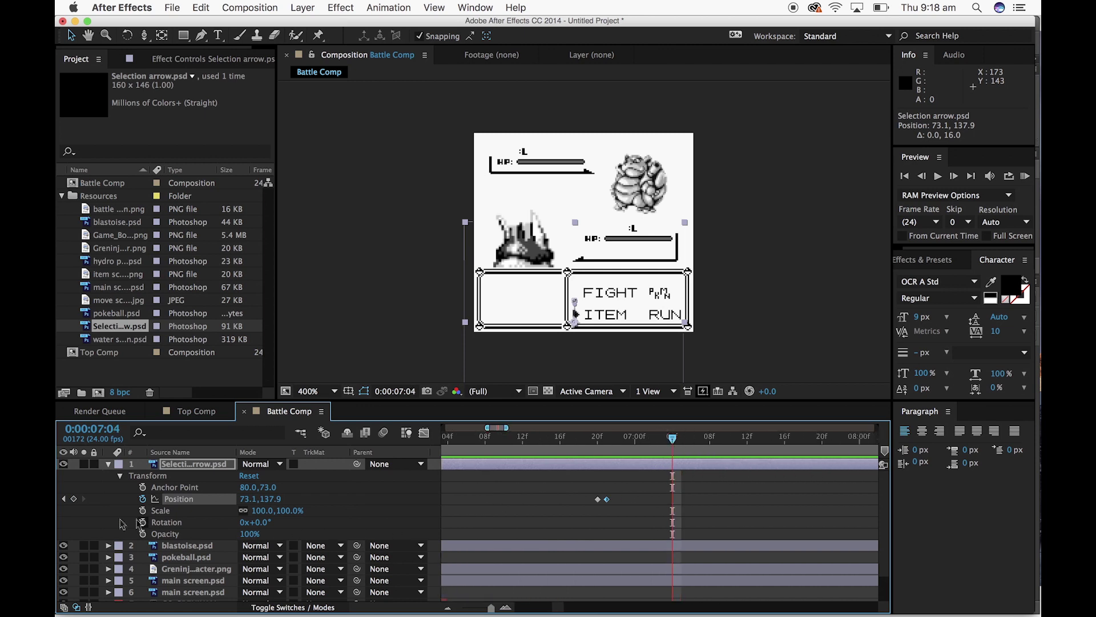
drag(673, 448, 682, 444)
click(577, 314)
drag(577, 314, 639, 316)
drag(684, 448, 719, 455)
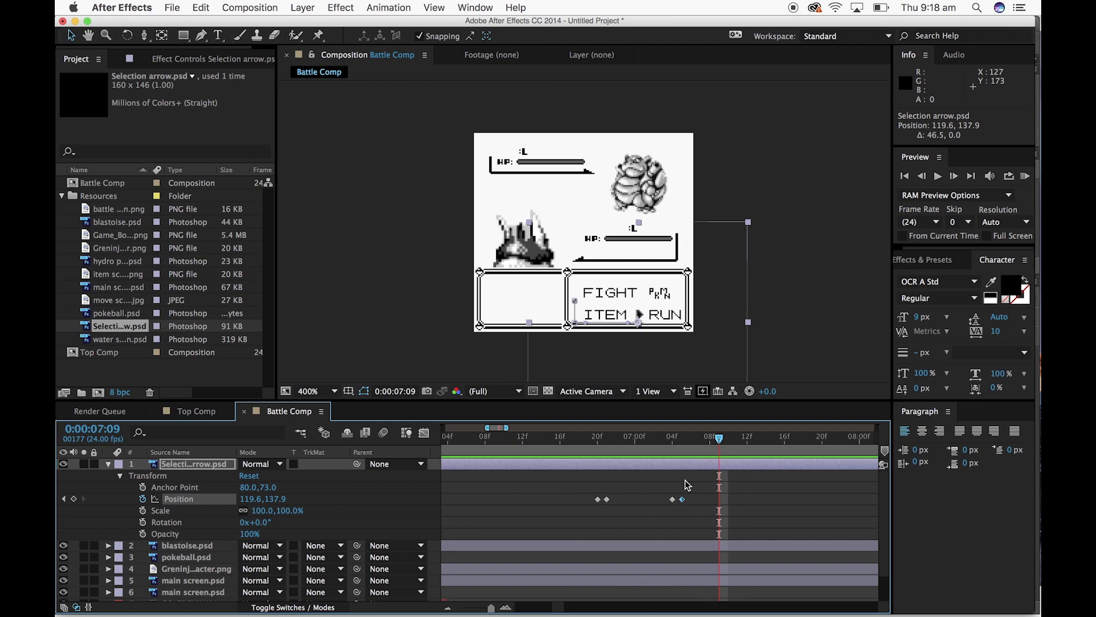
click(107, 465)
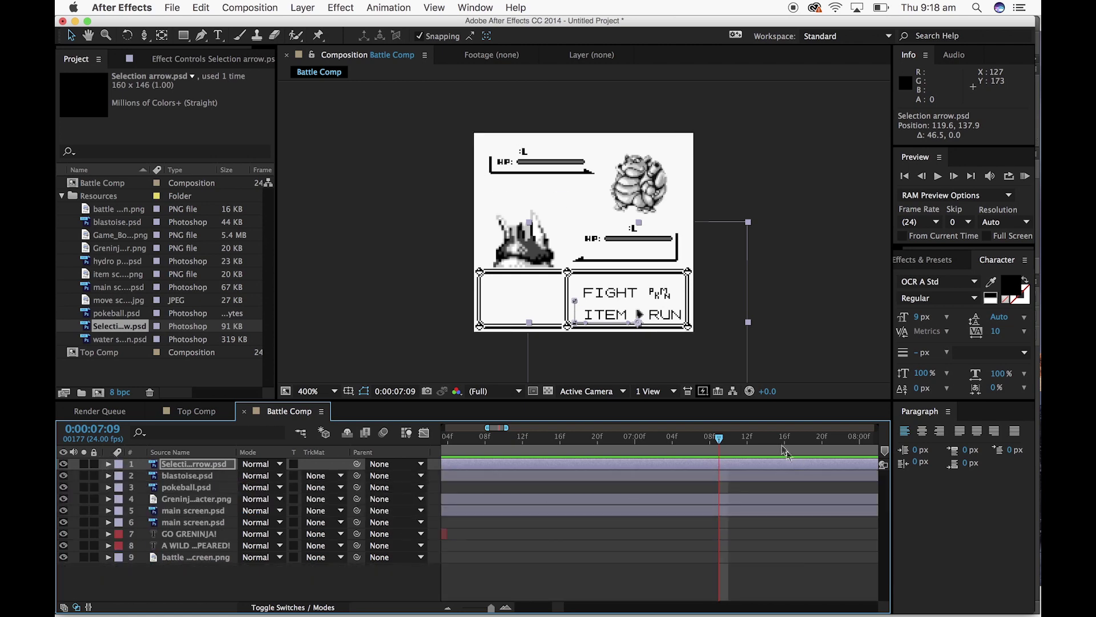
Play back the selection arrow's movement through the menu from about 0:00:06:14
mouse_move(717, 444)
mouse_down()
mouse_move(561, 465)
mouse_move(723, 454)
mouse_move(709, 452)
mouse_up()
click(205, 511)
drag(709, 445, 537, 475)
key(space)
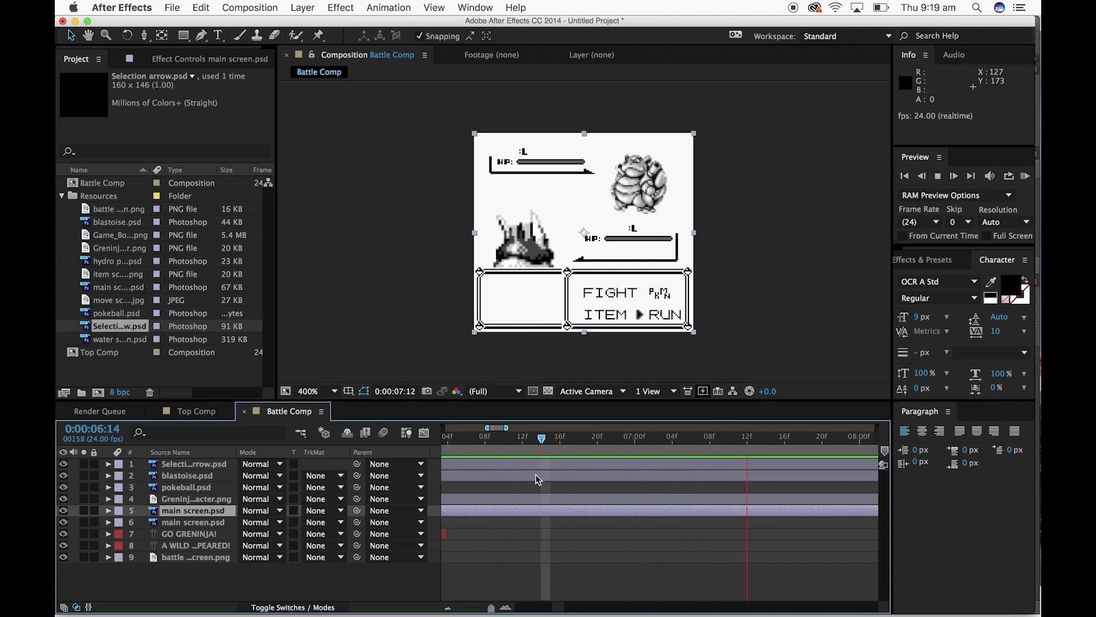
key(space)
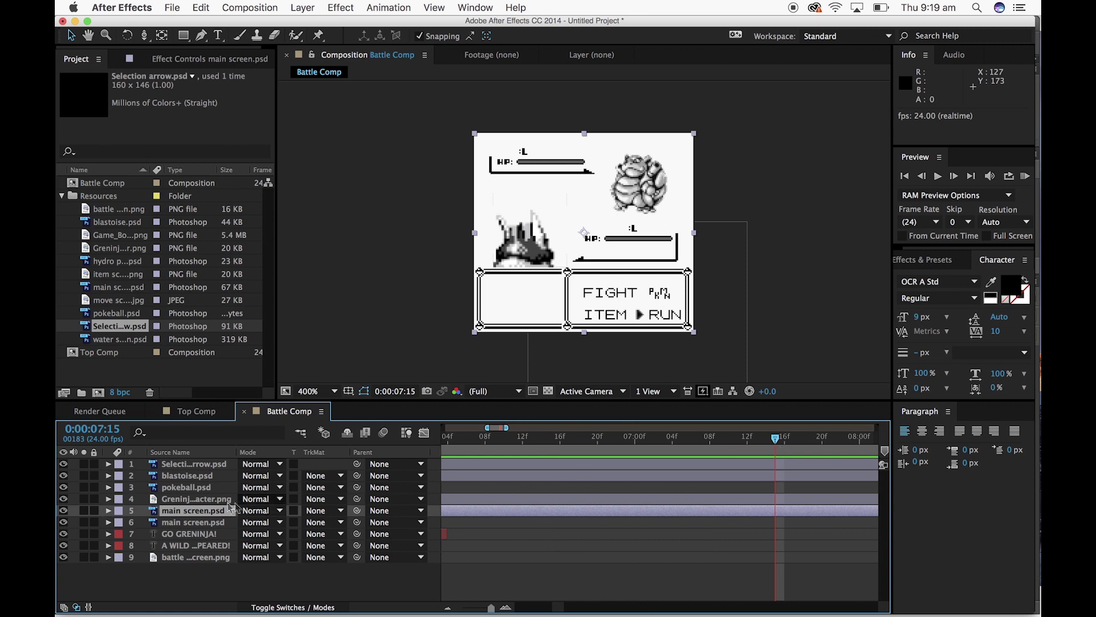
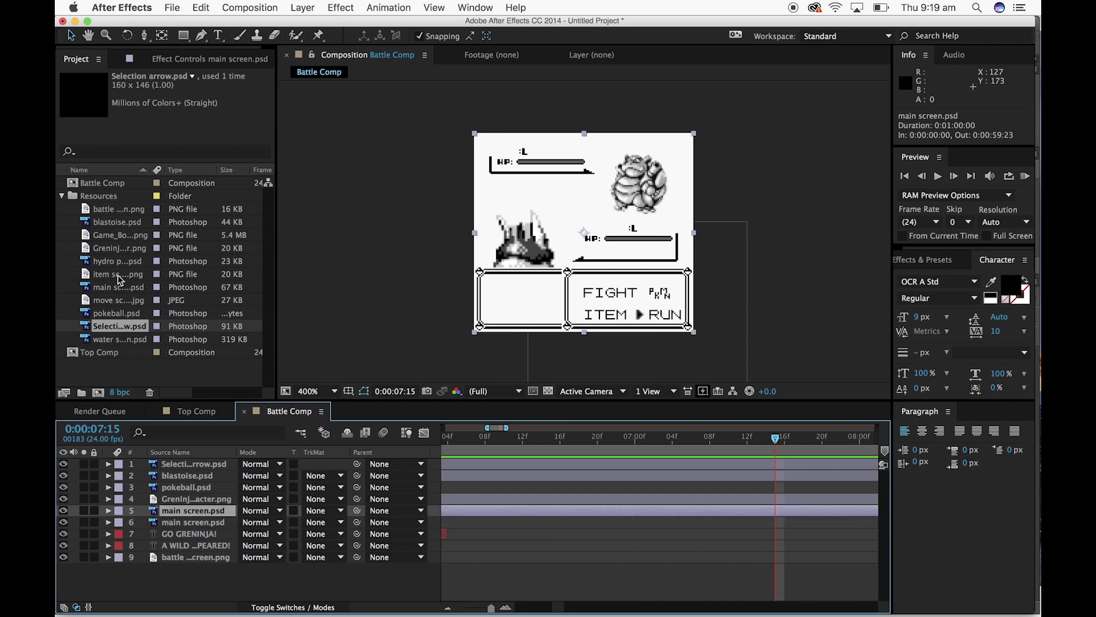
Add battle start screen.png above the main screen.psd layers and mask it with a rectangle around its lower text box
click(117, 209)
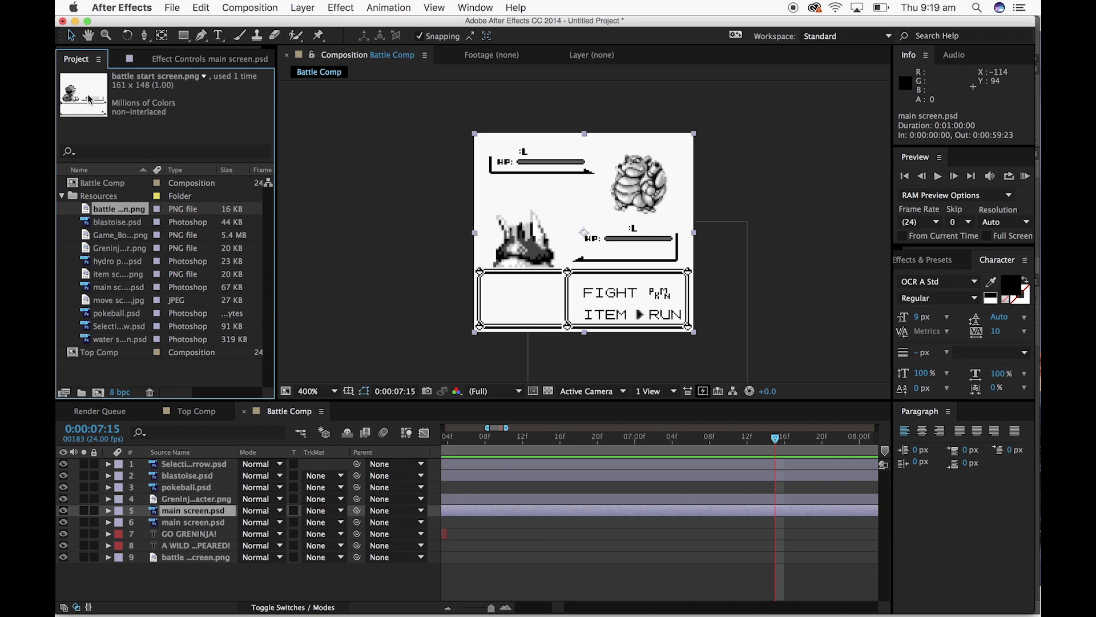
drag(119, 212, 274, 511)
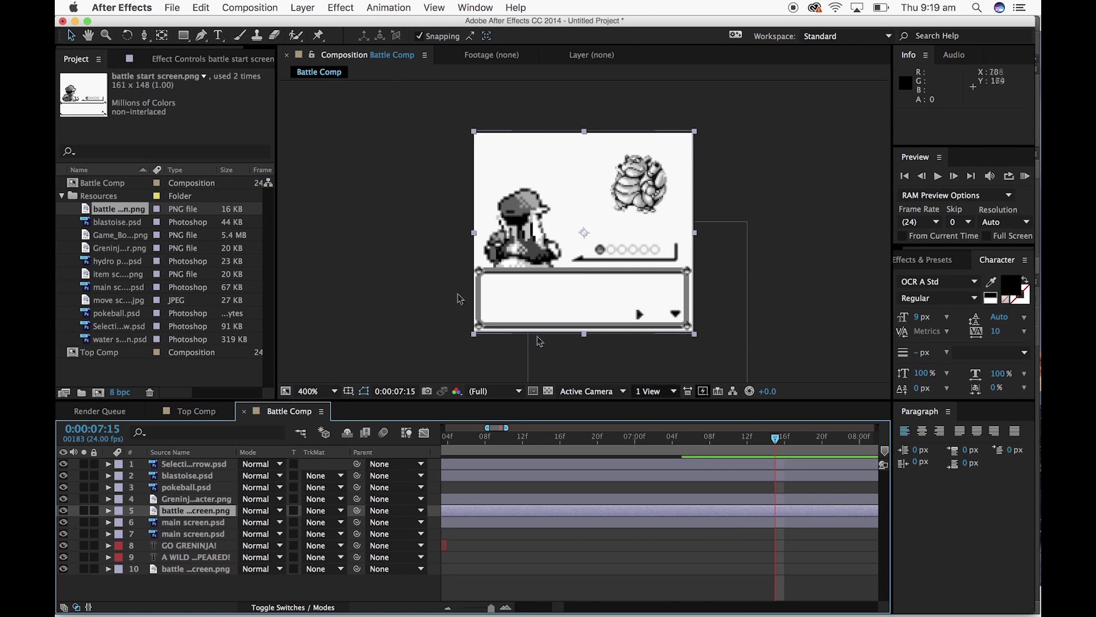
click(184, 36)
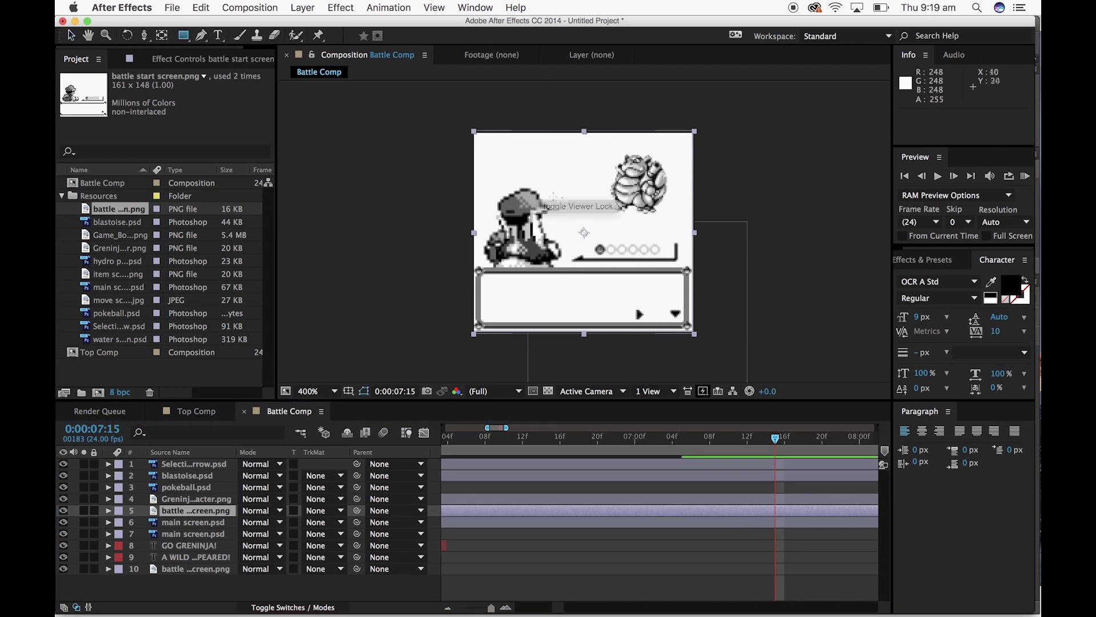
drag(471, 267, 694, 332)
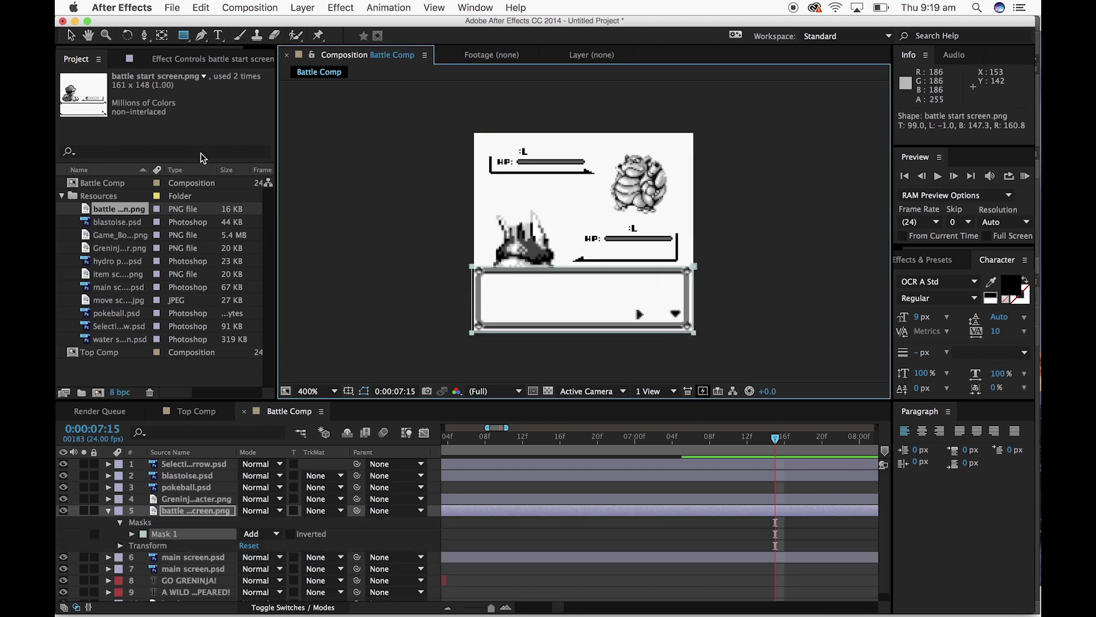
click(70, 36)
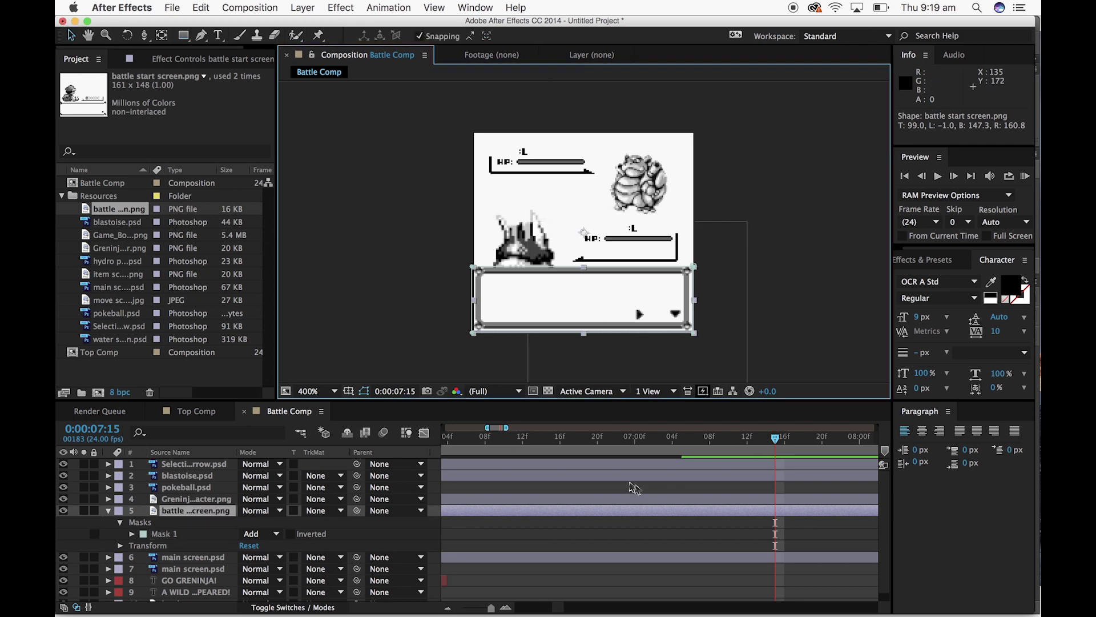
Trim the start of the masked battle start screen.png layer to 0:00:07:15
click(664, 510)
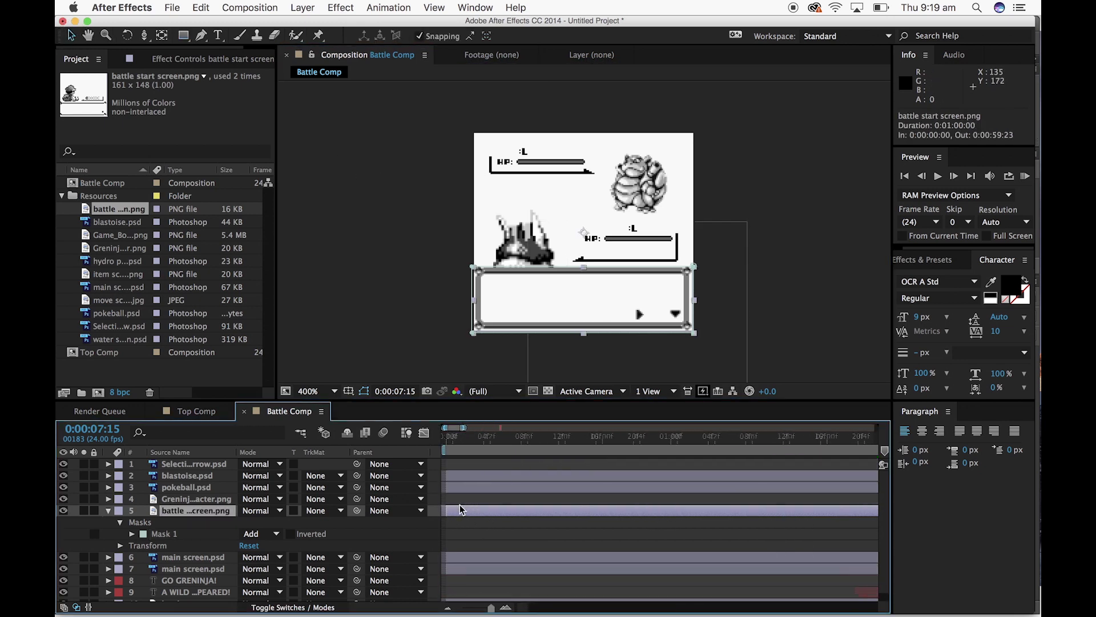
drag(492, 607, 483, 609)
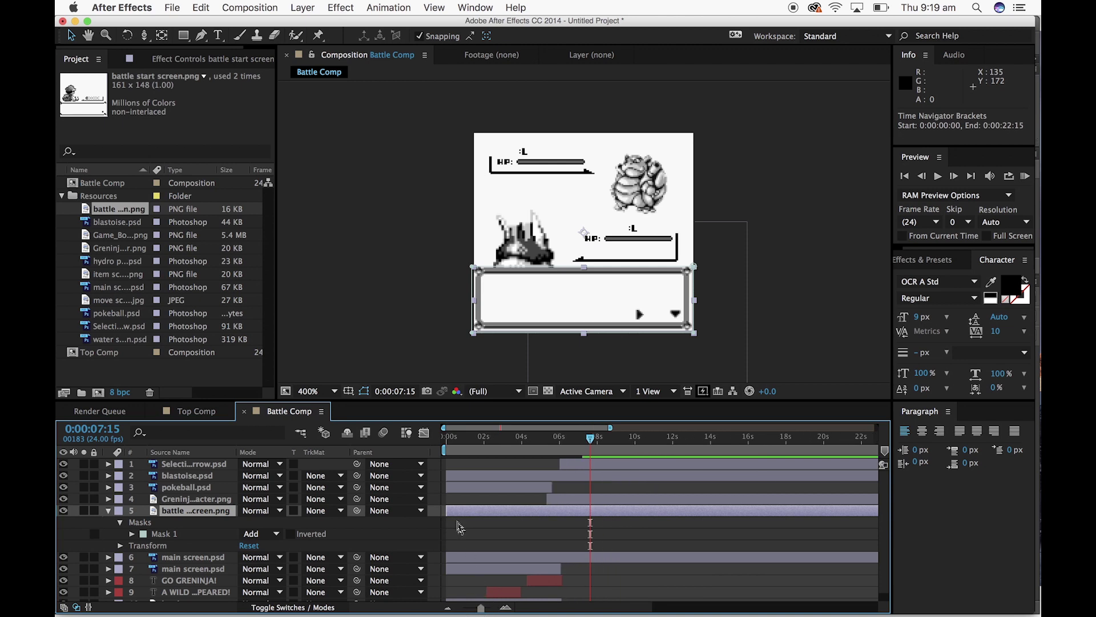
drag(446, 512, 590, 507)
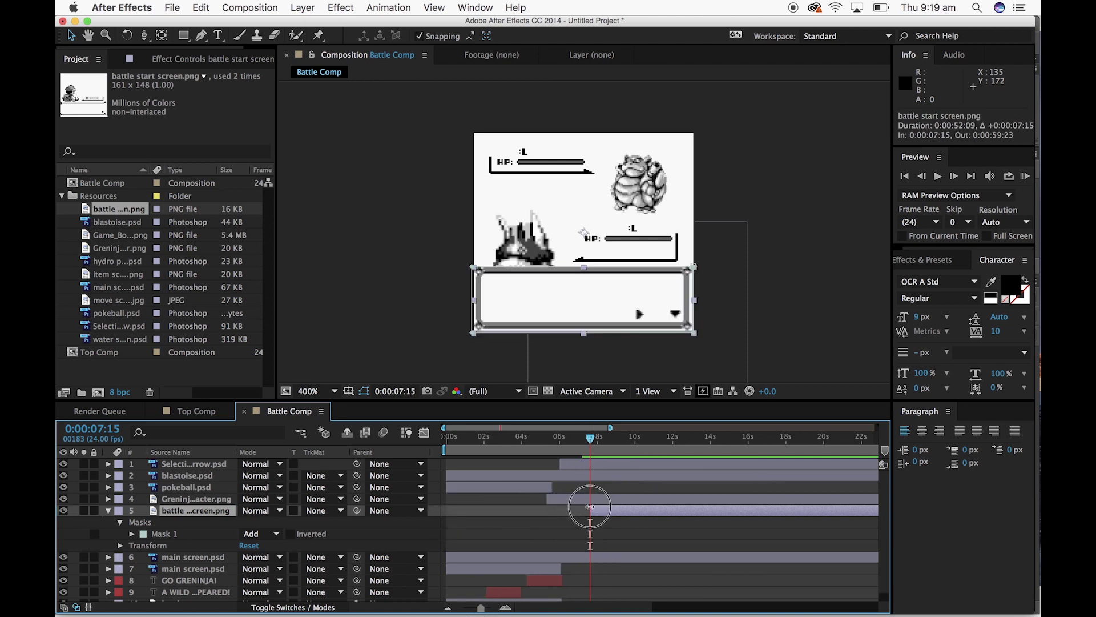
Duplicate the GO GRENINJA! text layer, place the copy directly above the masked battle start screen.png, and start it at 0:00:07:14
mouse_move(591, 439)
mouse_down()
mouse_move(556, 444)
mouse_move(594, 443)
mouse_up()
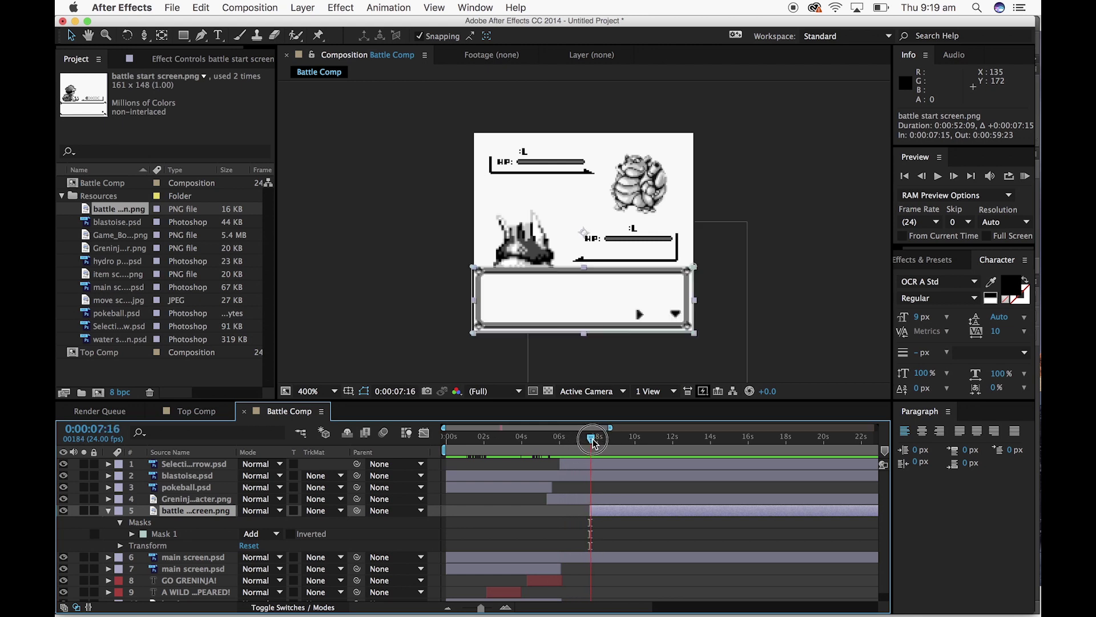
click(553, 582)
key(super+c)
key(super+v)
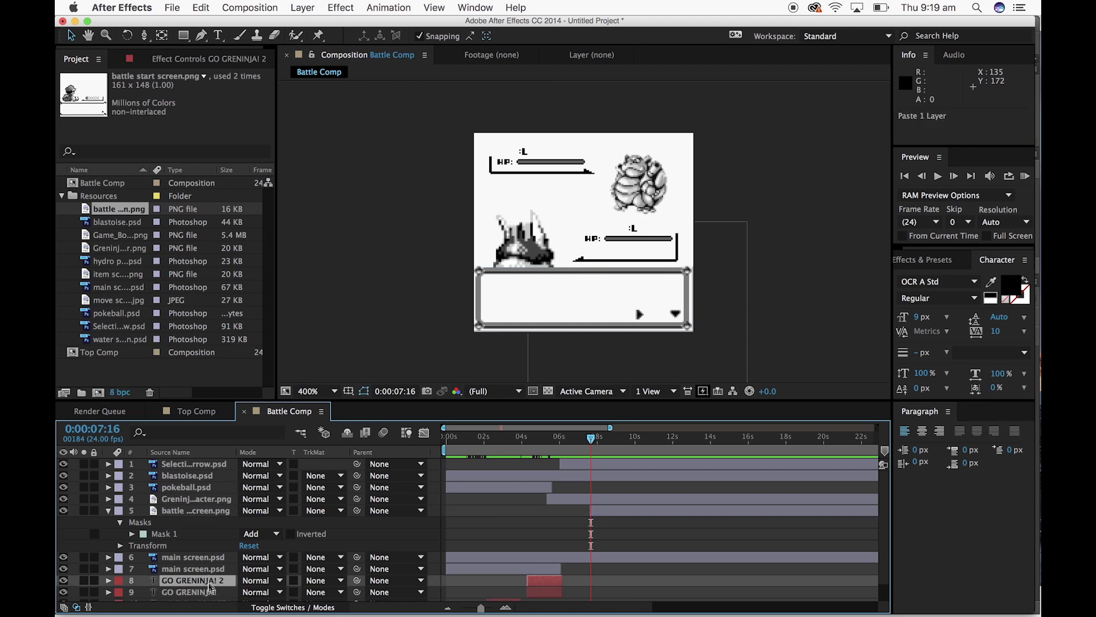
drag(204, 583, 199, 508)
drag(542, 510, 605, 512)
Replace the copied text with "NO! THERE'S NO RUNNING FROM THIS BATTLE!", breaking the line after RUNNING
double_click(601, 298)
text(n)
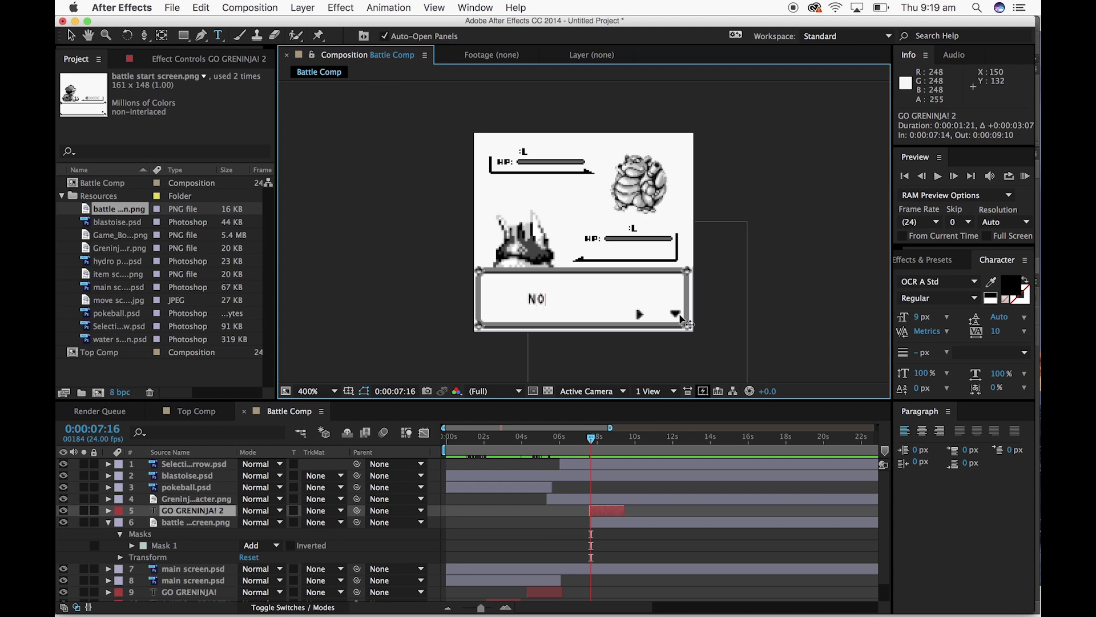
text(O! THER)
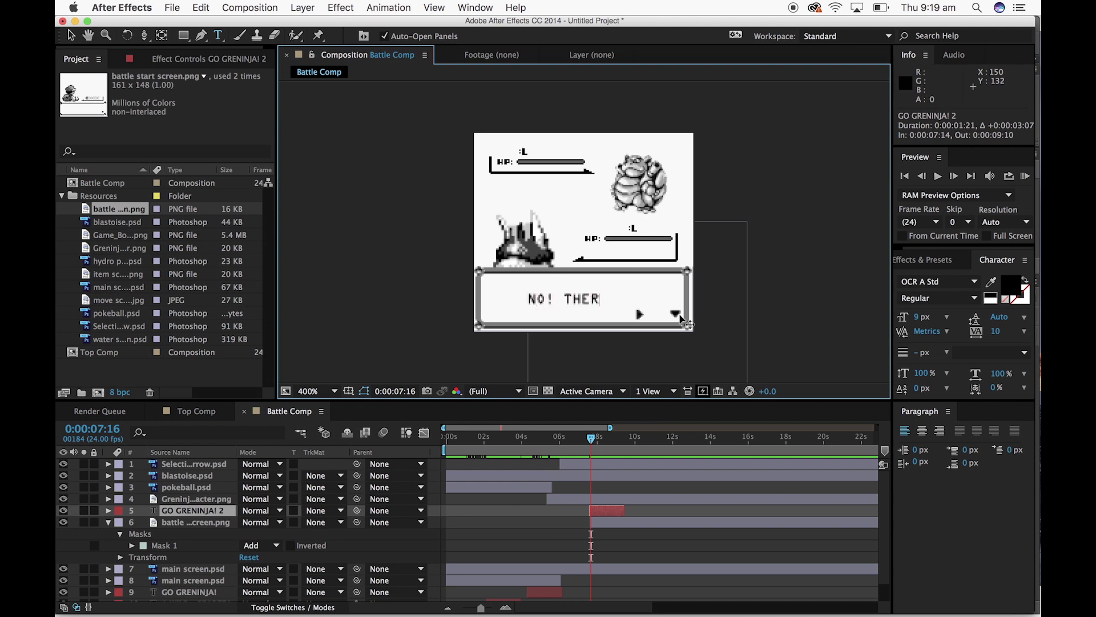
text(E'S NO R)
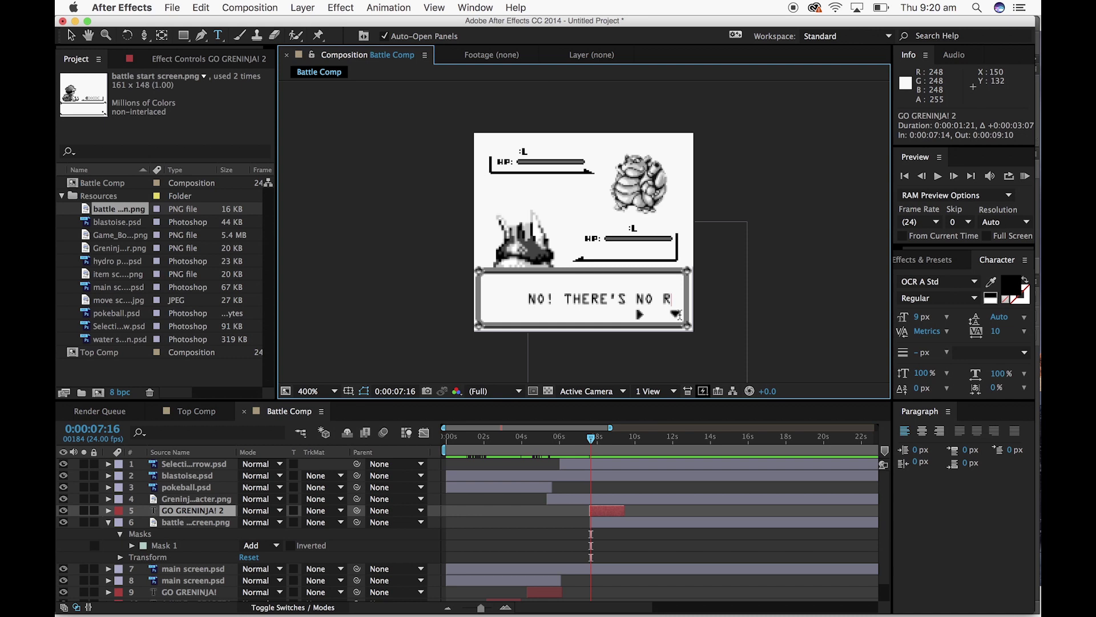
text(ING)
key(Return)
text(FR)
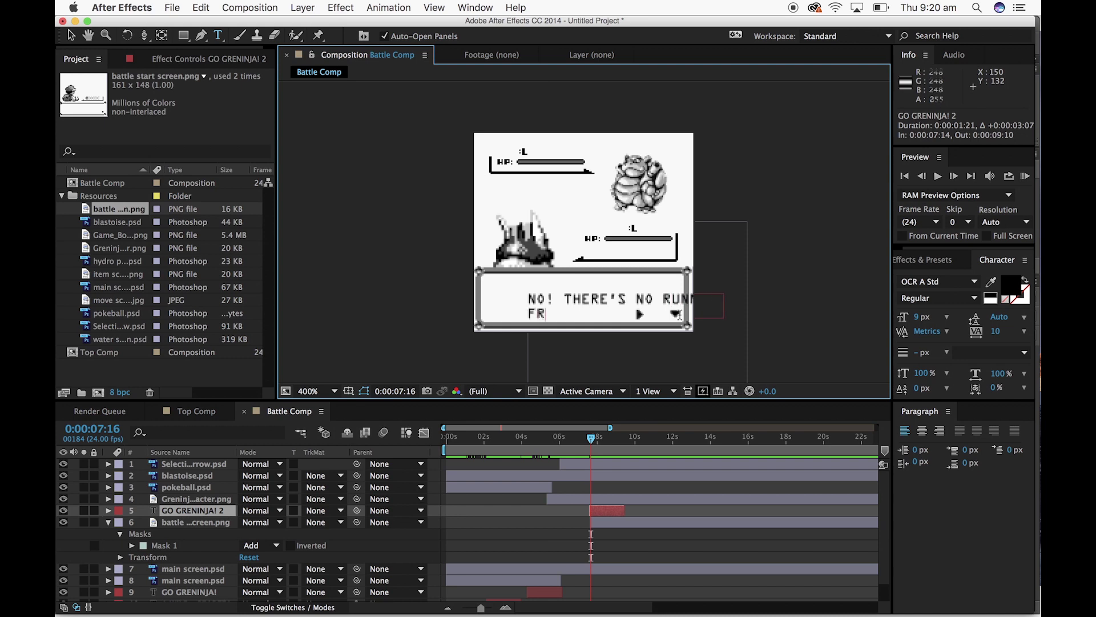
text(OM THIS BATTLE)
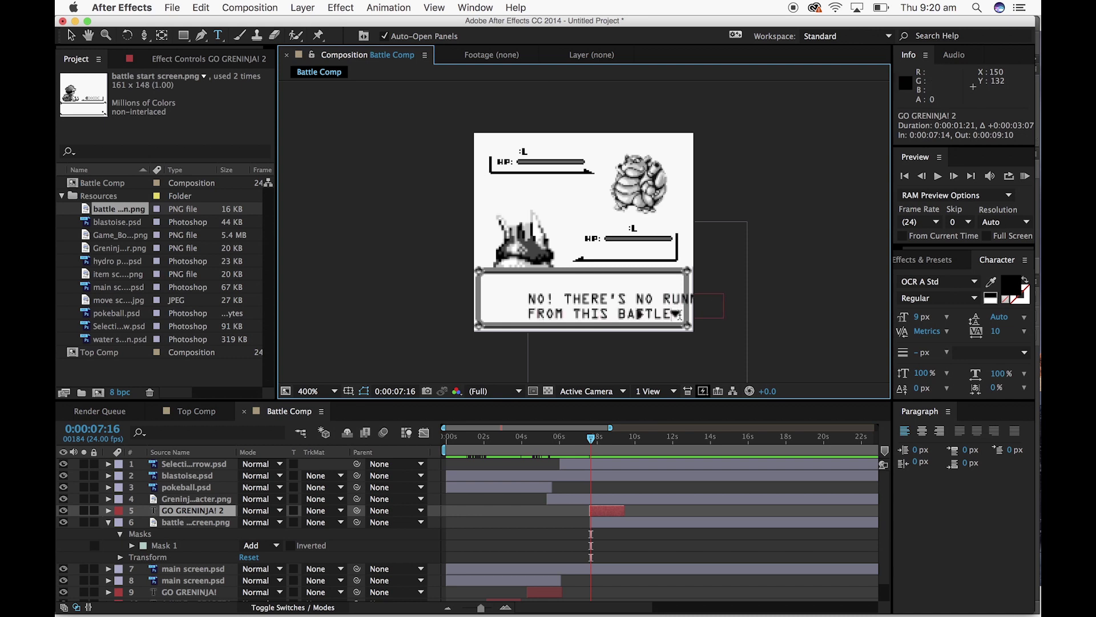
Move the new text to 9.7, 119.5 inside the text box and set its font size to 8 px
click(72, 35)
drag(586, 294, 544, 292)
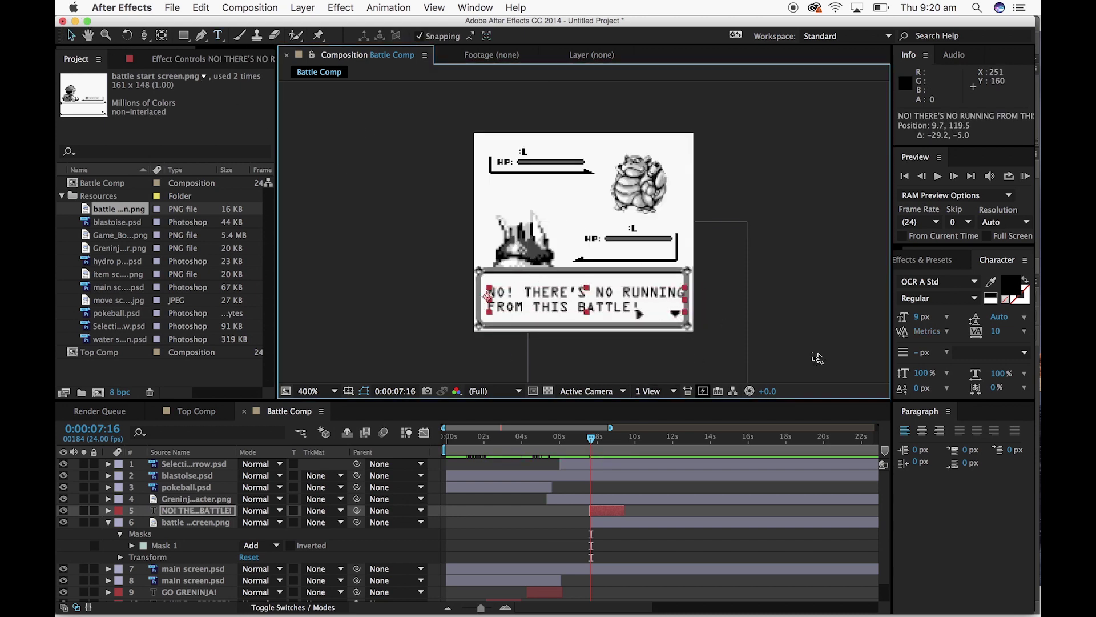
click(918, 317)
text(8)
key(Return)
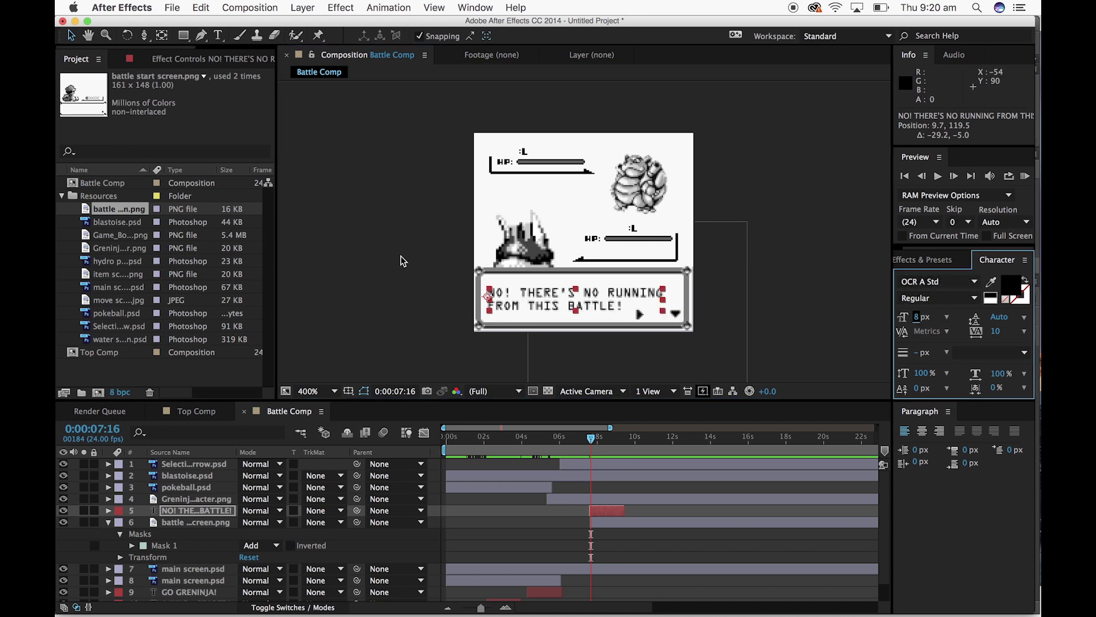
click(403, 261)
click(591, 291)
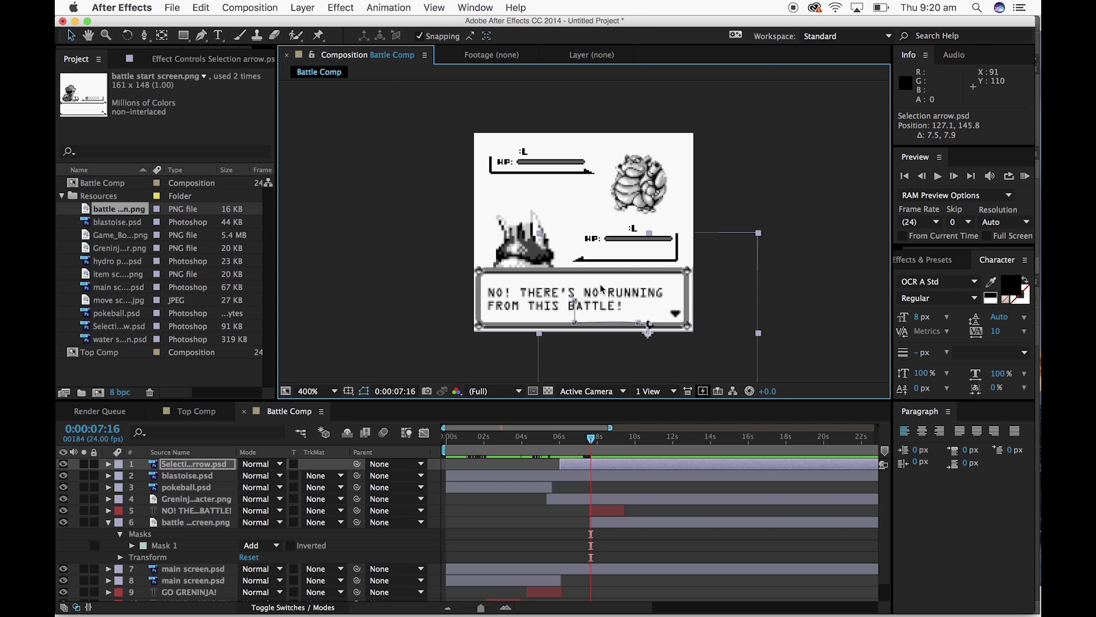
key(super+z)
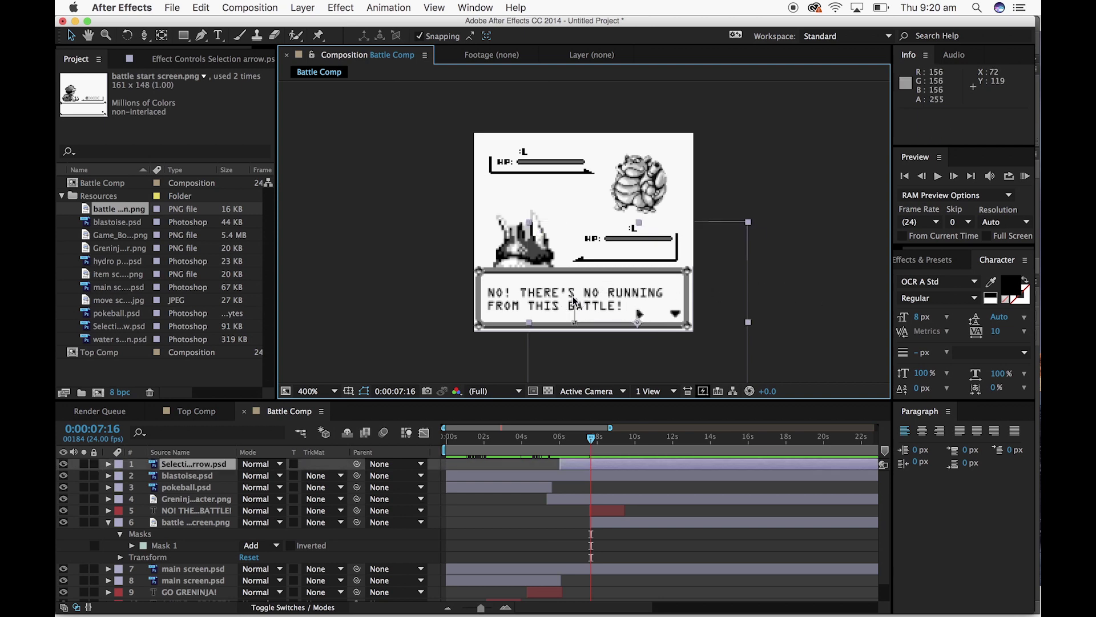
click(606, 546)
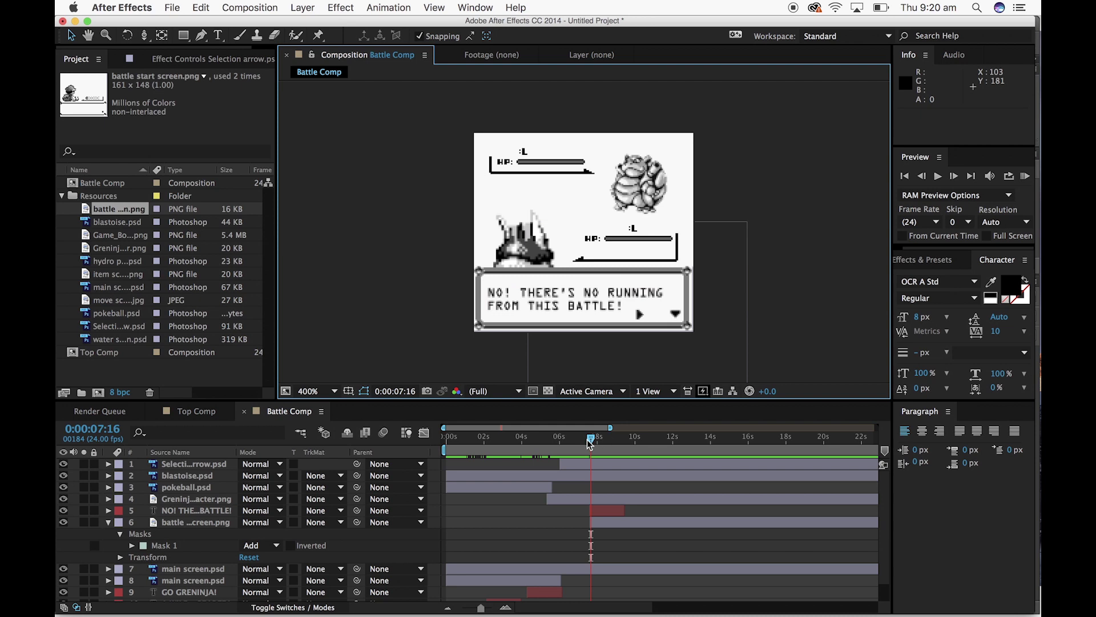
Animate the Selection arrow.psd layer's opacity with 100% keyframes at 0:00:07:13 and 0:00:07:14
click(196, 465)
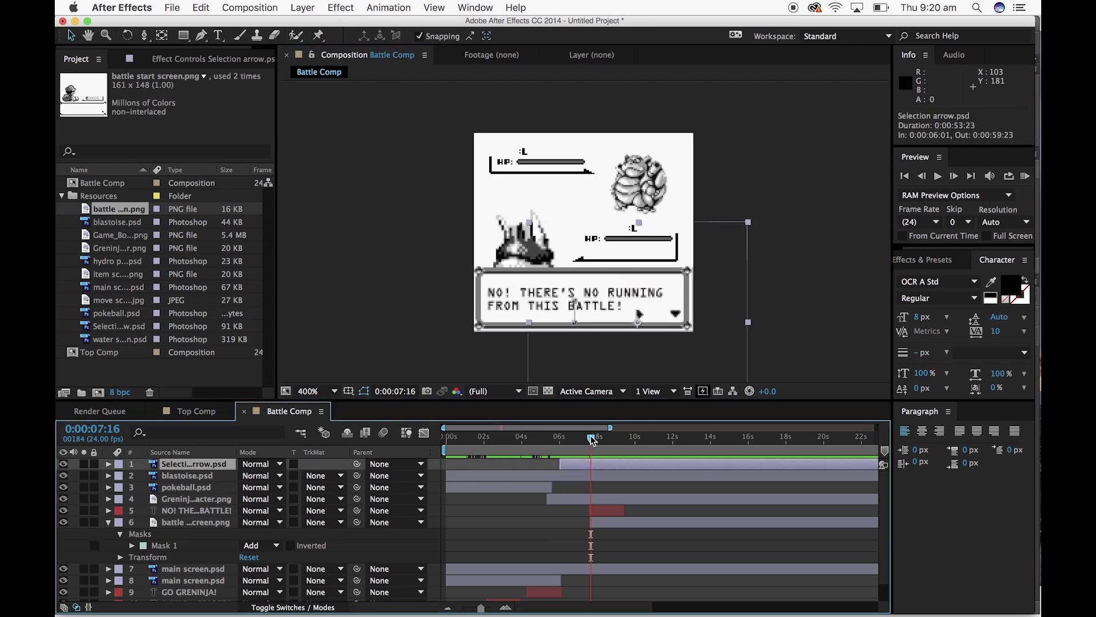
click(108, 464)
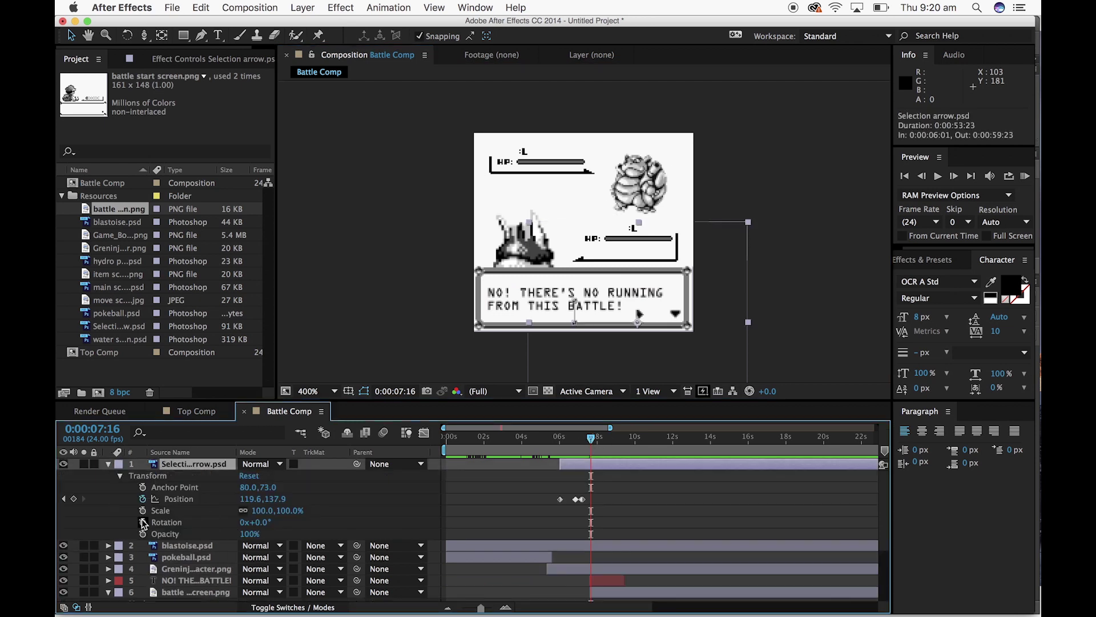
click(144, 534)
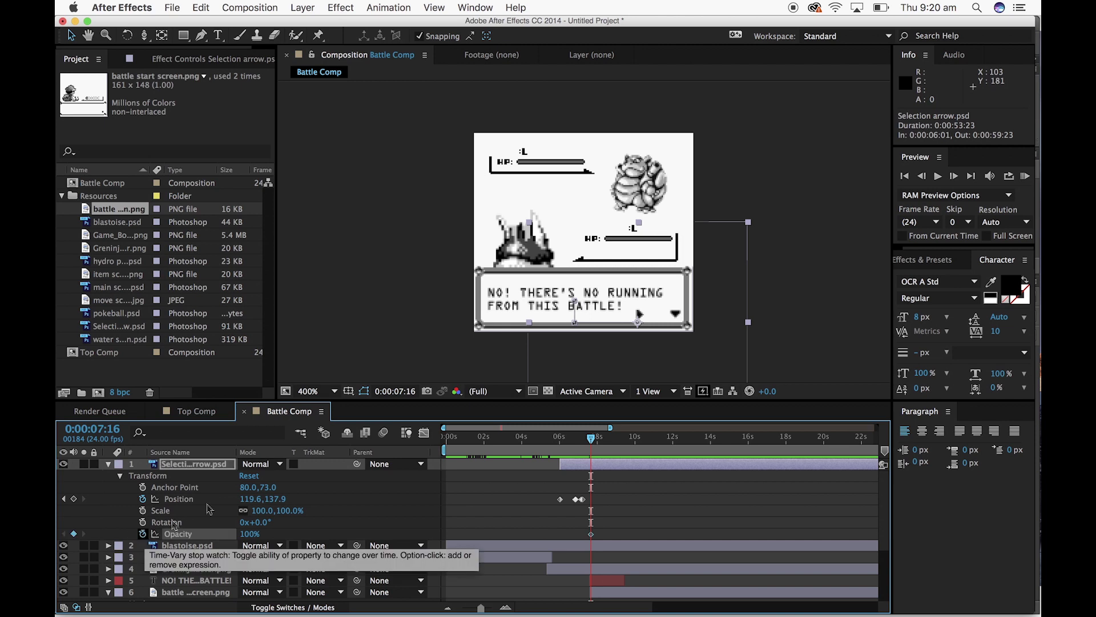
mouse_move(592, 445)
mouse_down()
mouse_move(569, 445)
mouse_move(591, 447)
mouse_up()
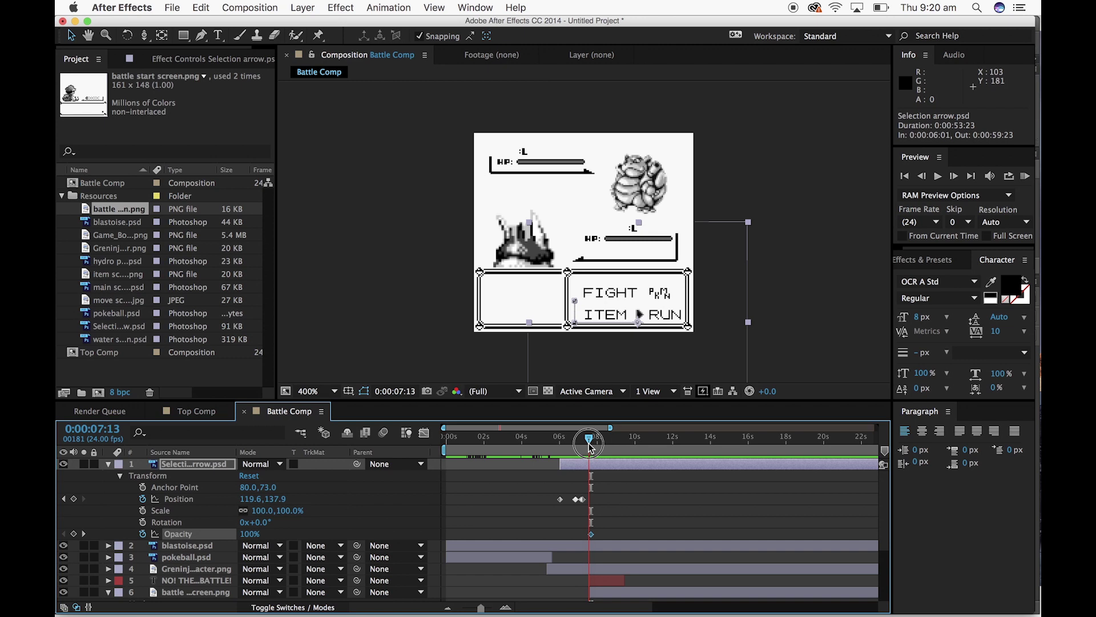
drag(484, 605, 494, 610)
mouse_move(661, 445)
mouse_down()
mouse_move(688, 447)
mouse_move(664, 448)
mouse_up()
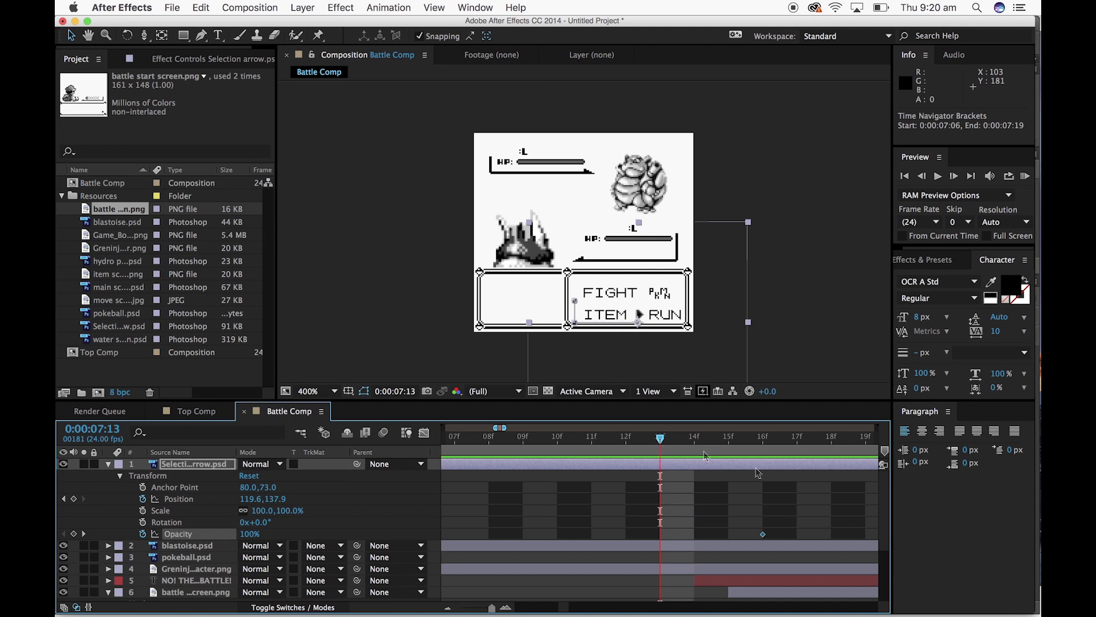
click(74, 534)
drag(763, 535, 693, 534)
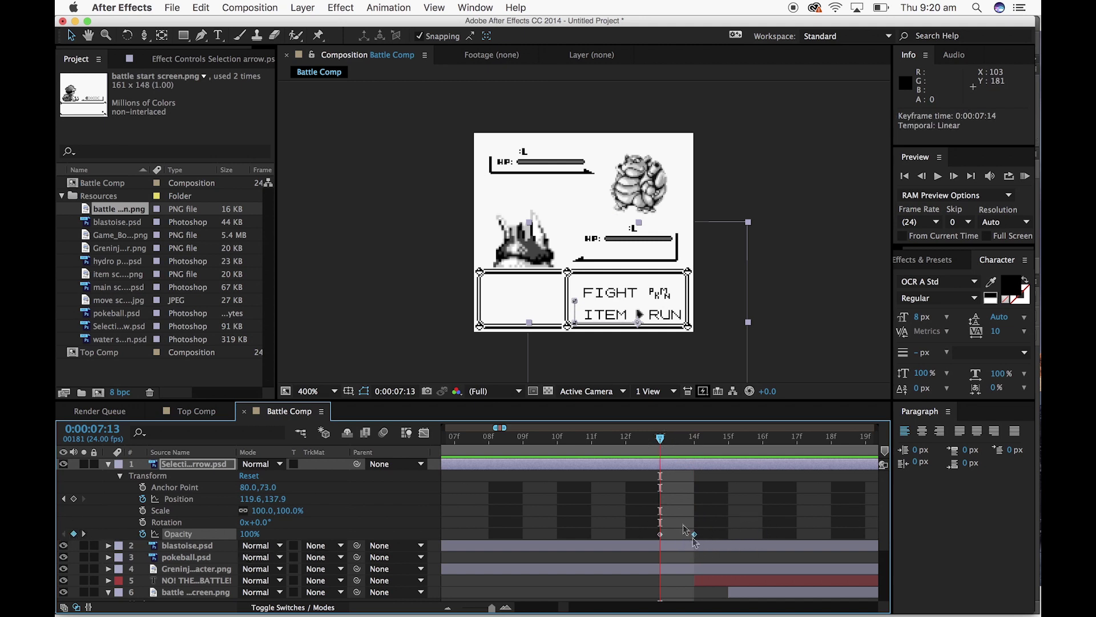
Set the selection arrow's opacity to 0% at 0:00:07:14
drag(661, 445, 694, 446)
click(250, 533)
text(0)
key(Return)
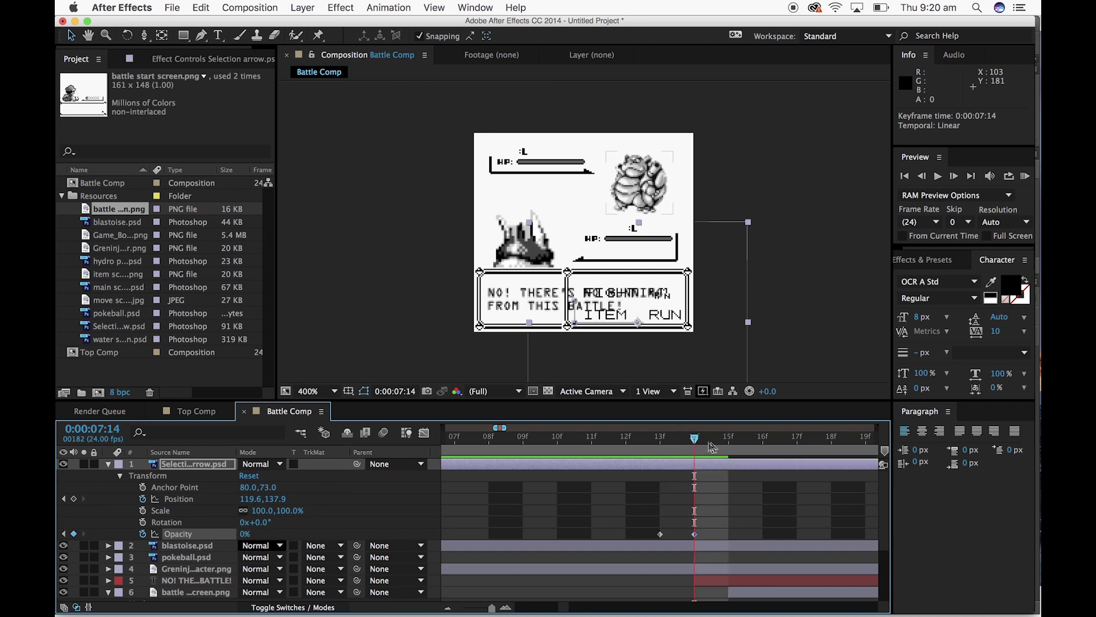
Shift the "NO! THERE'S NO RUNNING FROM THIS BATTLE!" text layer one frame so it starts at 0:00:07:15
mouse_move(688, 445)
mouse_down()
mouse_move(657, 446)
mouse_move(706, 449)
mouse_up()
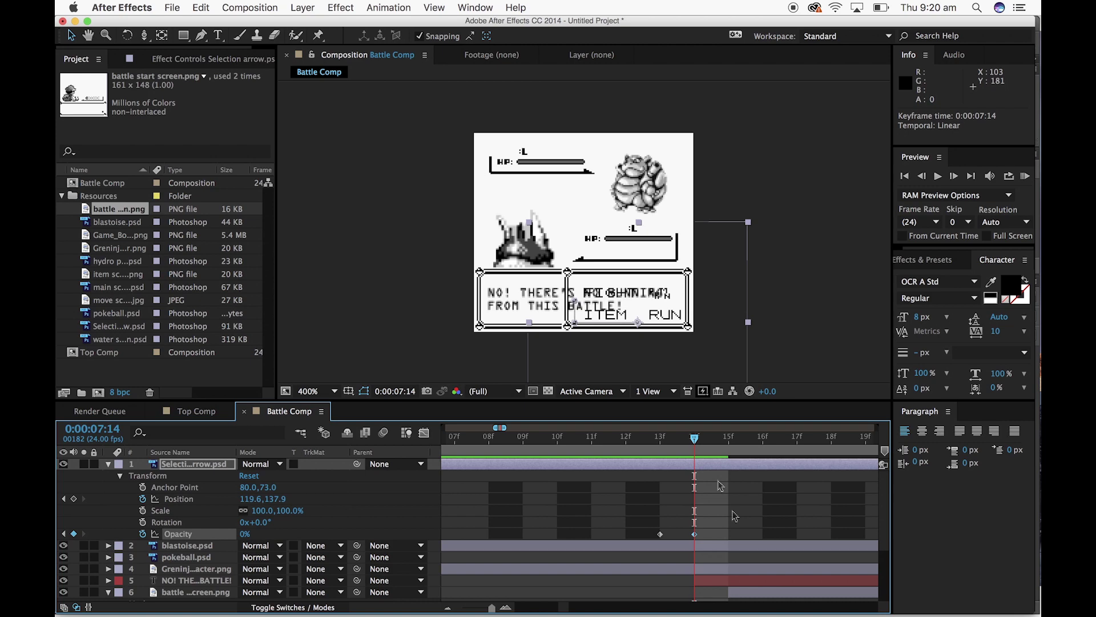
scroll(743, 522, down, 2)
drag(718, 539, 734, 535)
drag(697, 444, 657, 463)
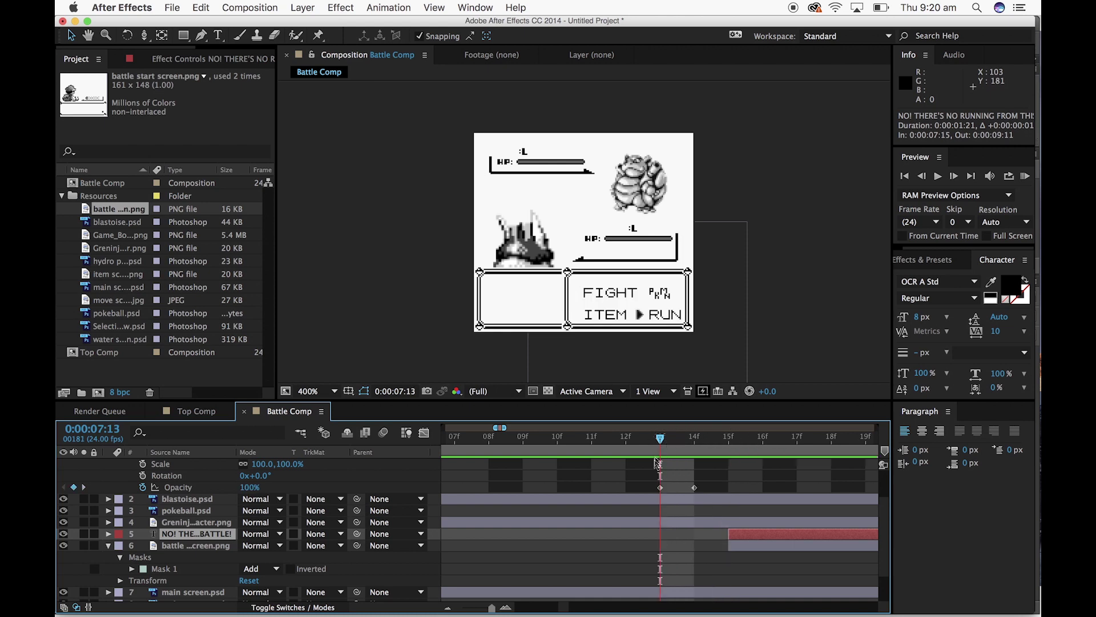
Shift the selection arrow's two opacity keyframes one frame later, with the 0% keyframe at 0:00:07:15
click(662, 488)
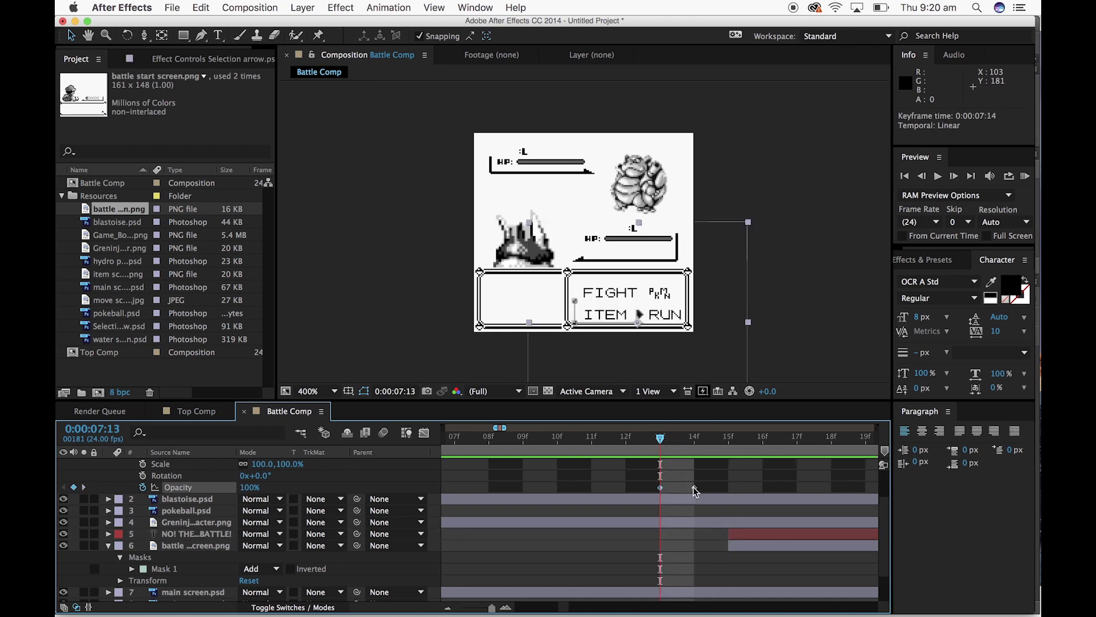
drag(695, 491, 715, 491)
drag(661, 440, 728, 440)
Split the masked battle start screen.png layer at 0:00:09:11, where the message text ends, and delete the later part
scroll(728, 442, right, 10)
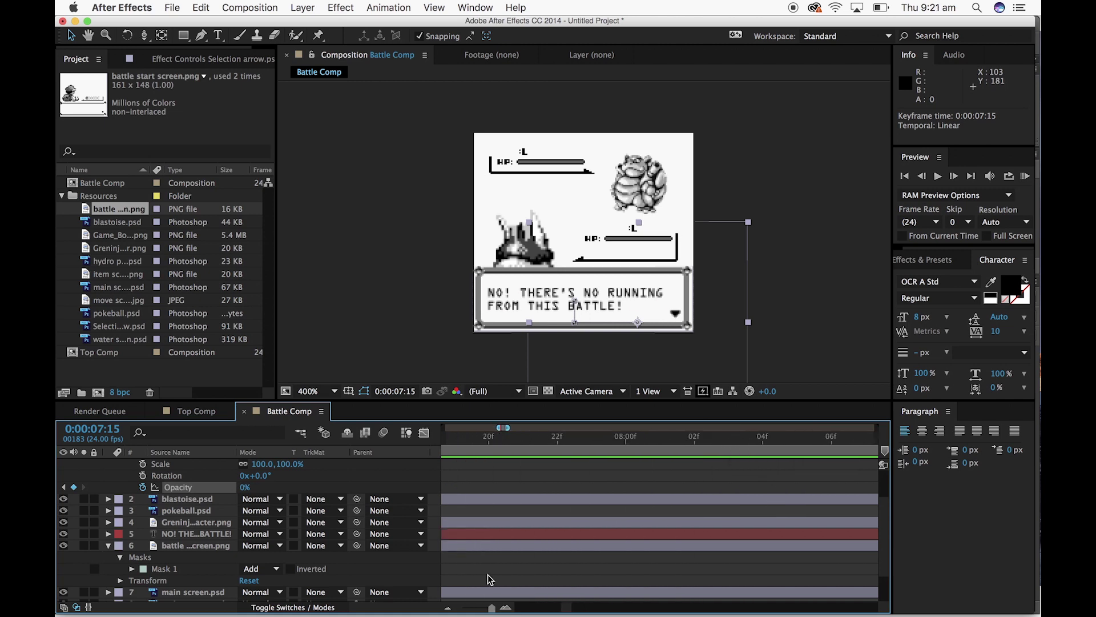
drag(492, 607, 473, 609)
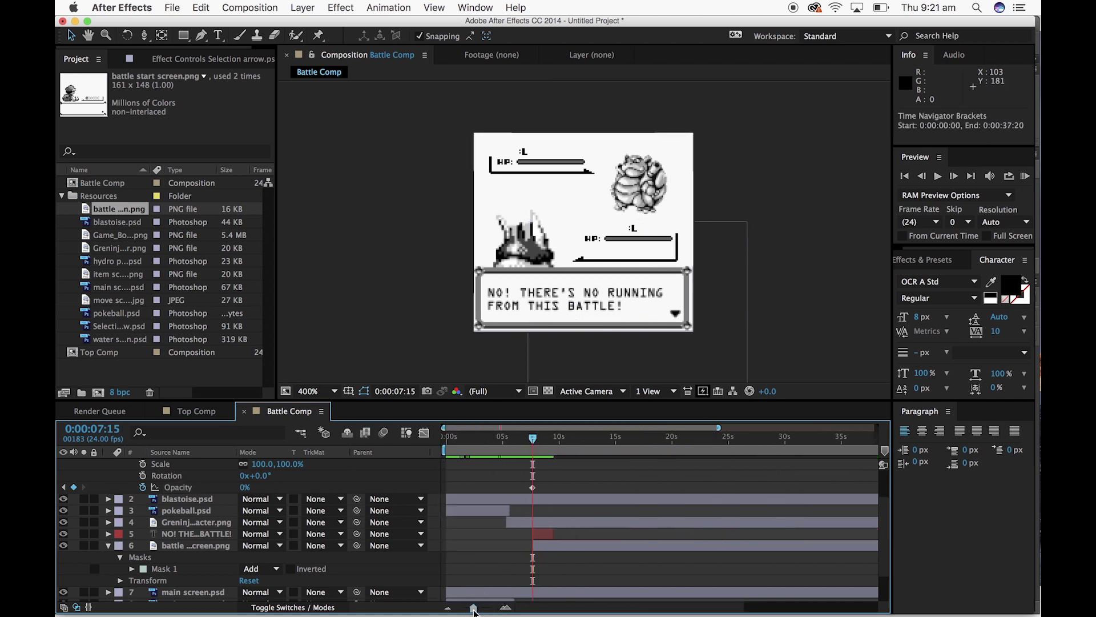
key(space)
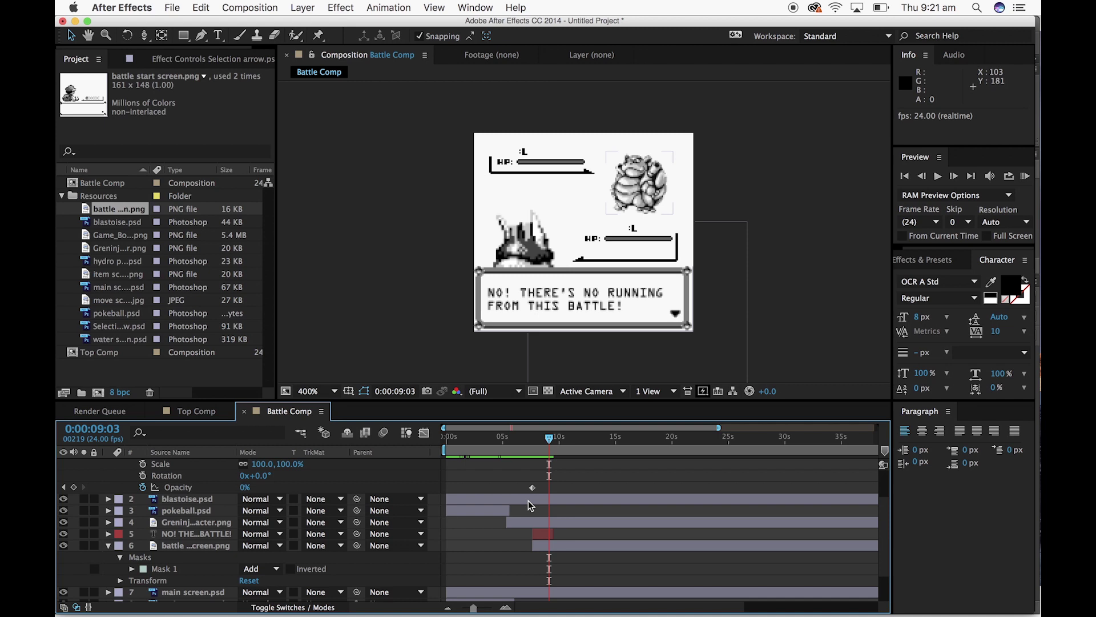
click(553, 441)
drag(554, 441, 554, 437)
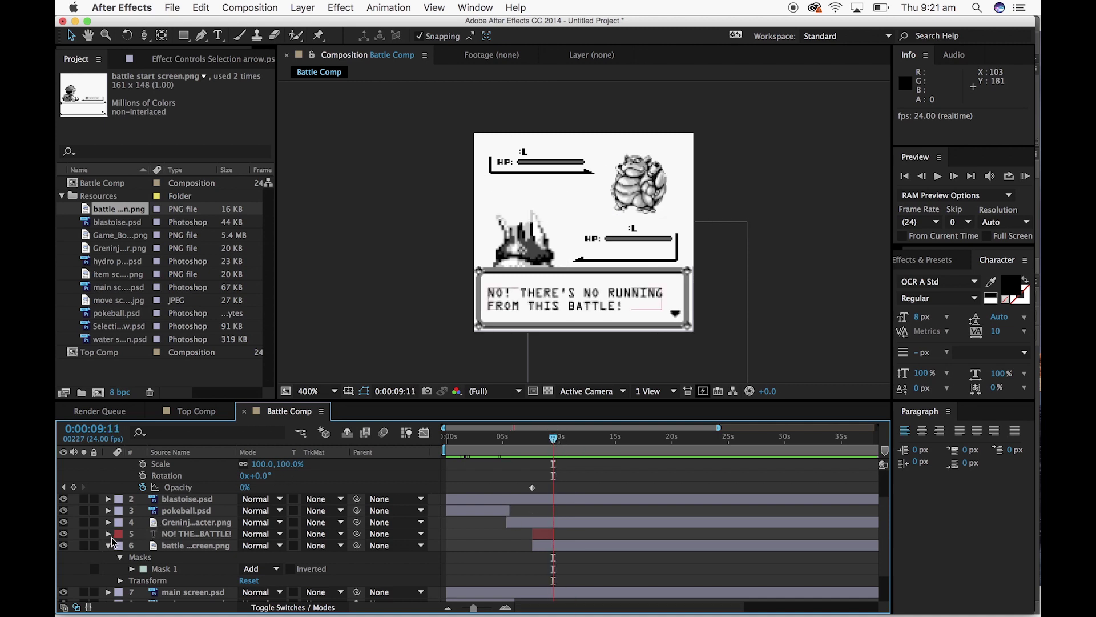
click(618, 551)
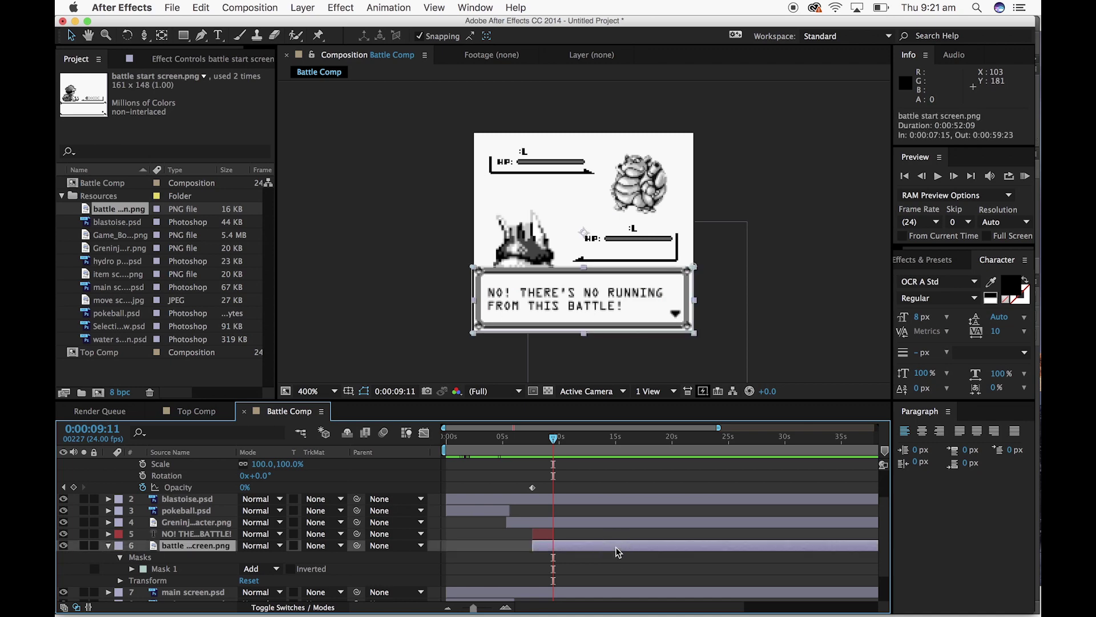
key(super+shift+d)
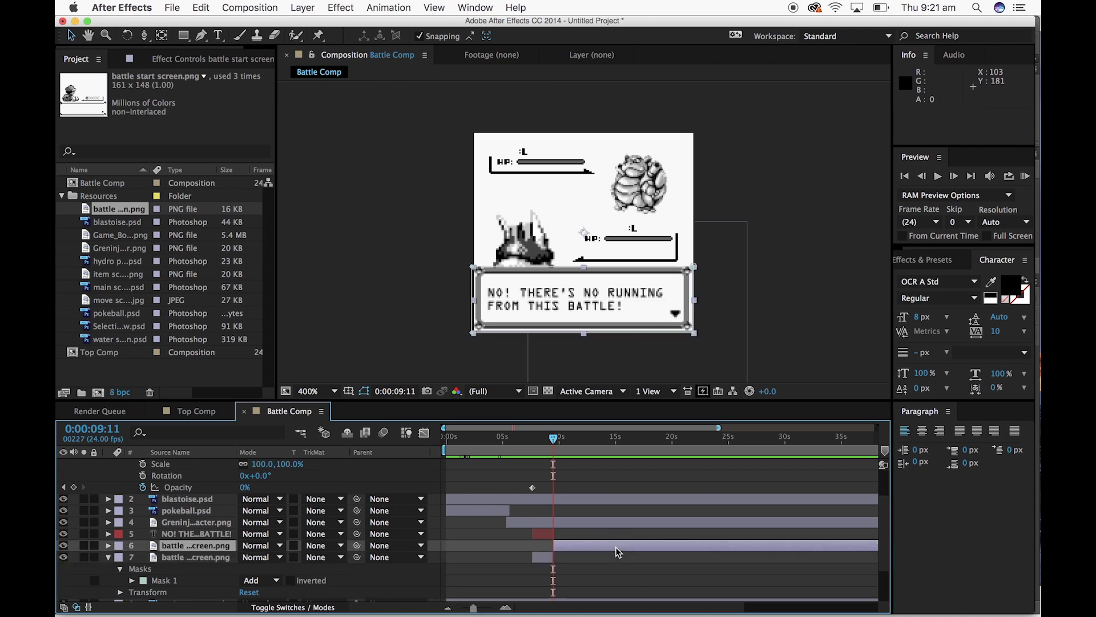
key(Delete)
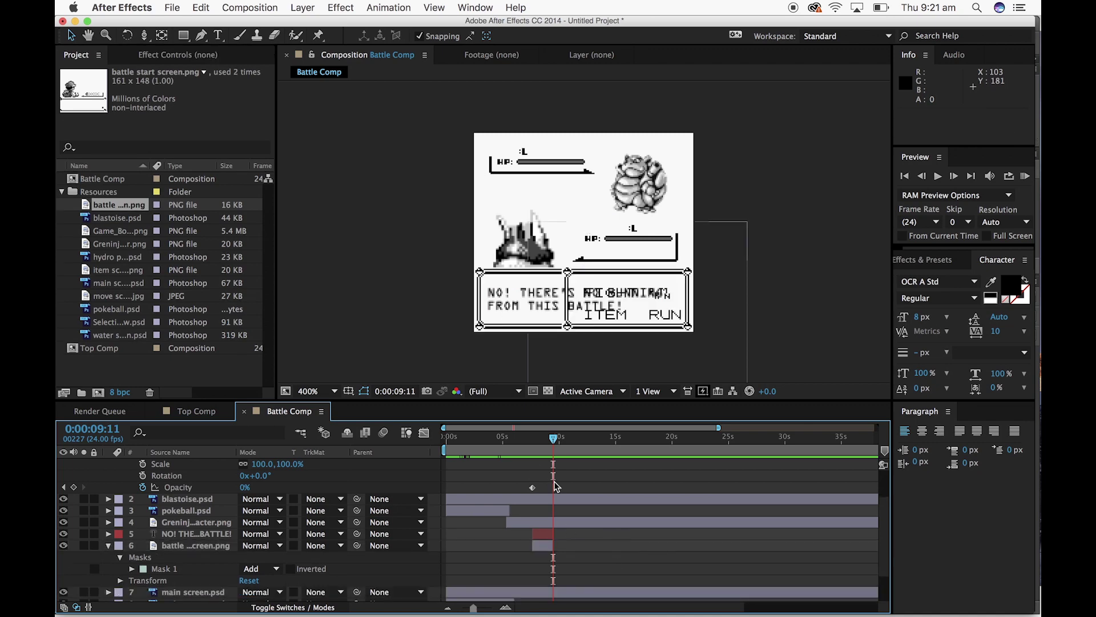
Add 0% opacity keyframes to the selection arrow at 0:00:09:11 and one frame earlier at 0:00:09:10
drag(556, 439, 554, 439)
drag(472, 608, 491, 608)
click(645, 501)
click(703, 529)
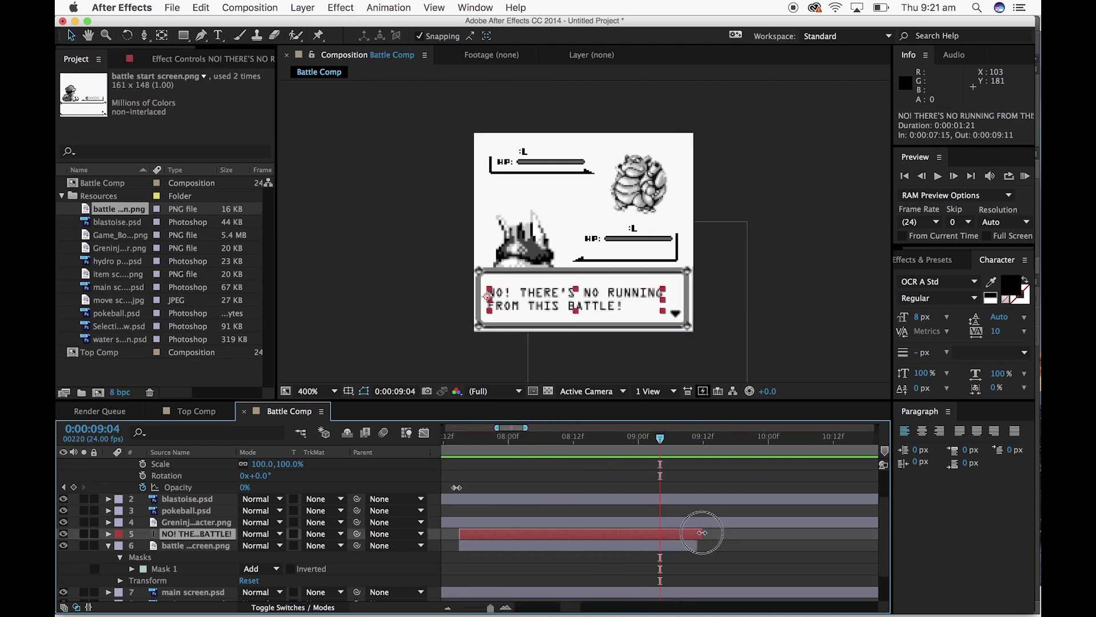
drag(490, 608, 480, 608)
mouse_move(633, 441)
mouse_down()
mouse_move(577, 447)
mouse_move(628, 455)
mouse_up()
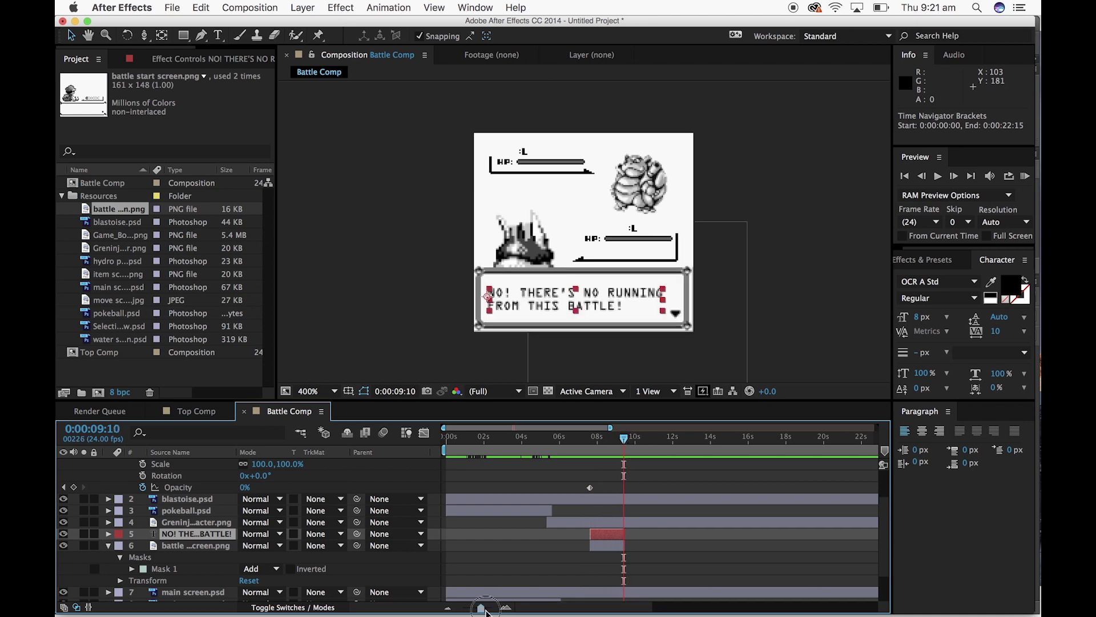
drag(485, 610, 491, 610)
drag(660, 448, 666, 448)
scroll(563, 523, up, 3)
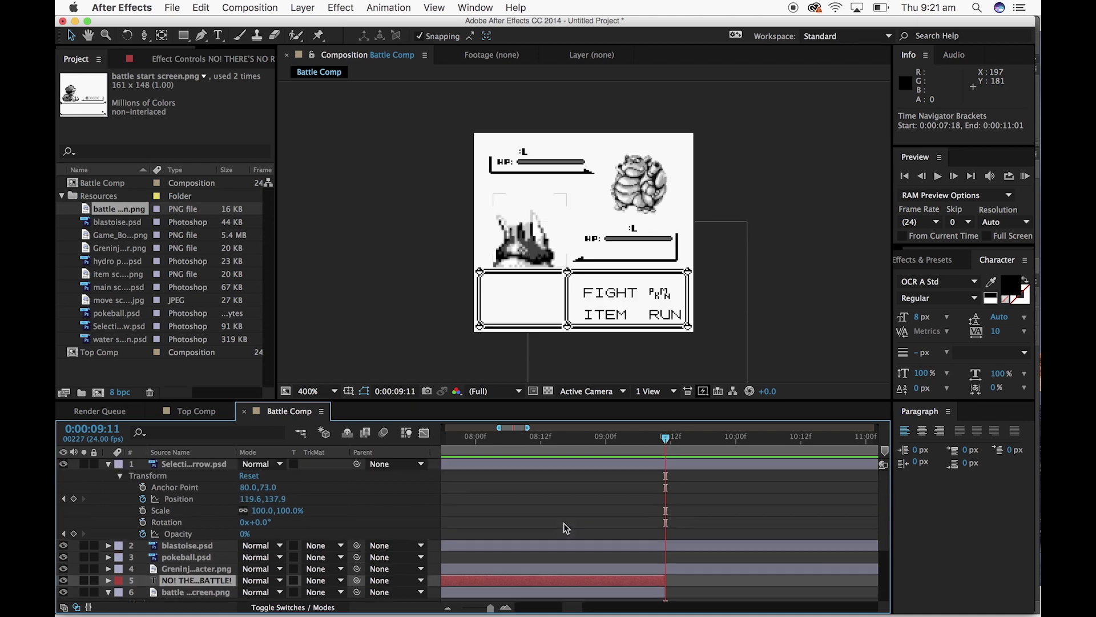
click(73, 534)
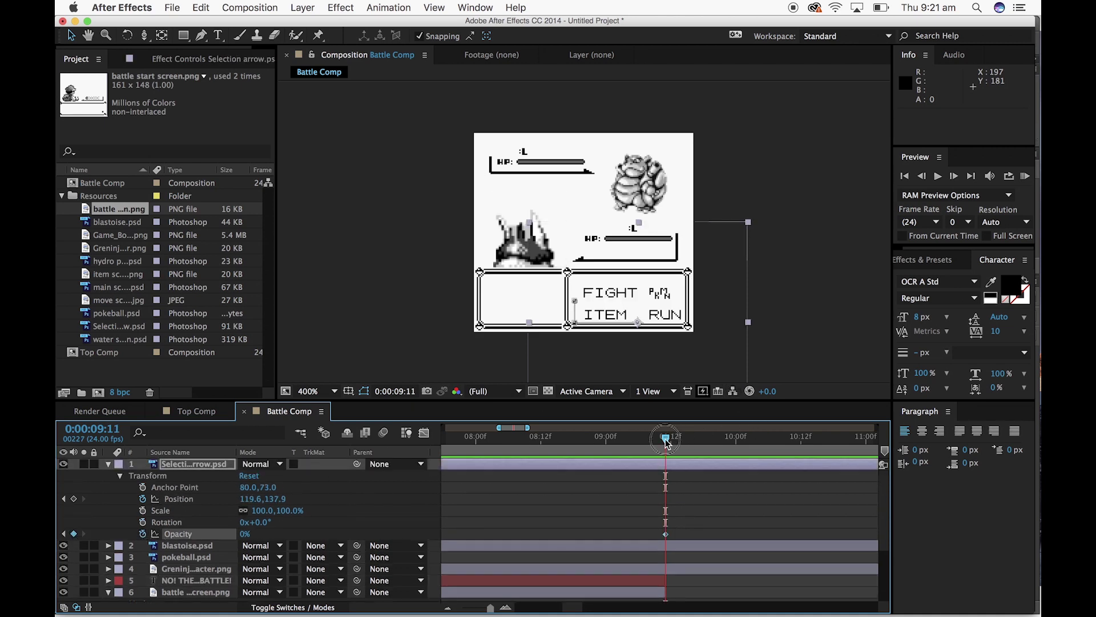
drag(666, 444, 661, 443)
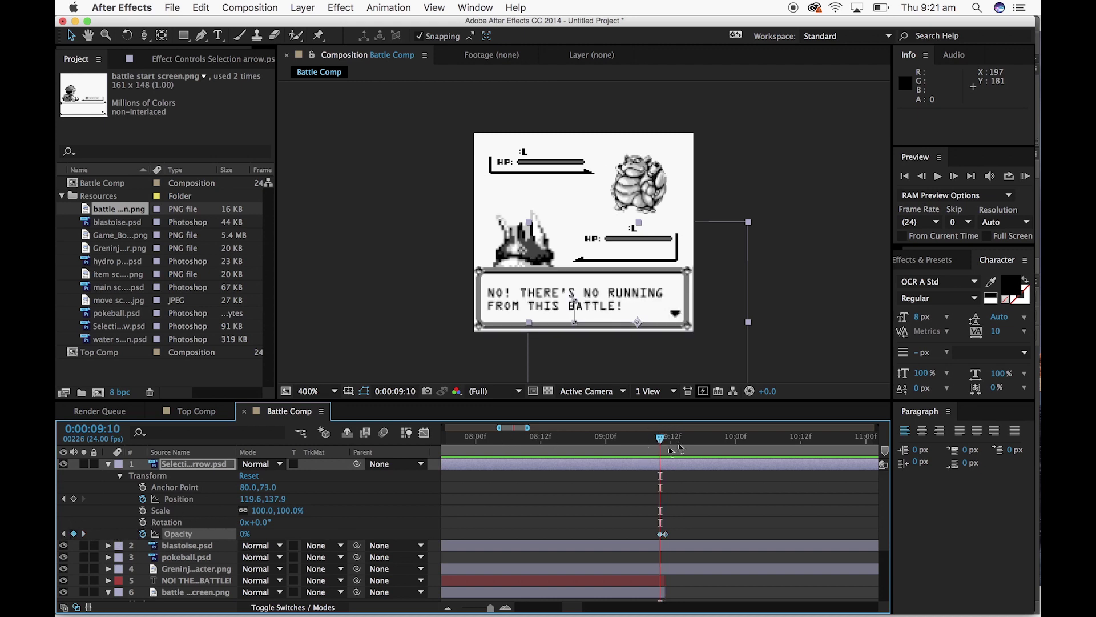
Set the selection arrow's opacity to 100% at 0:00:09:11
drag(662, 445, 666, 445)
click(245, 534)
key(Return)
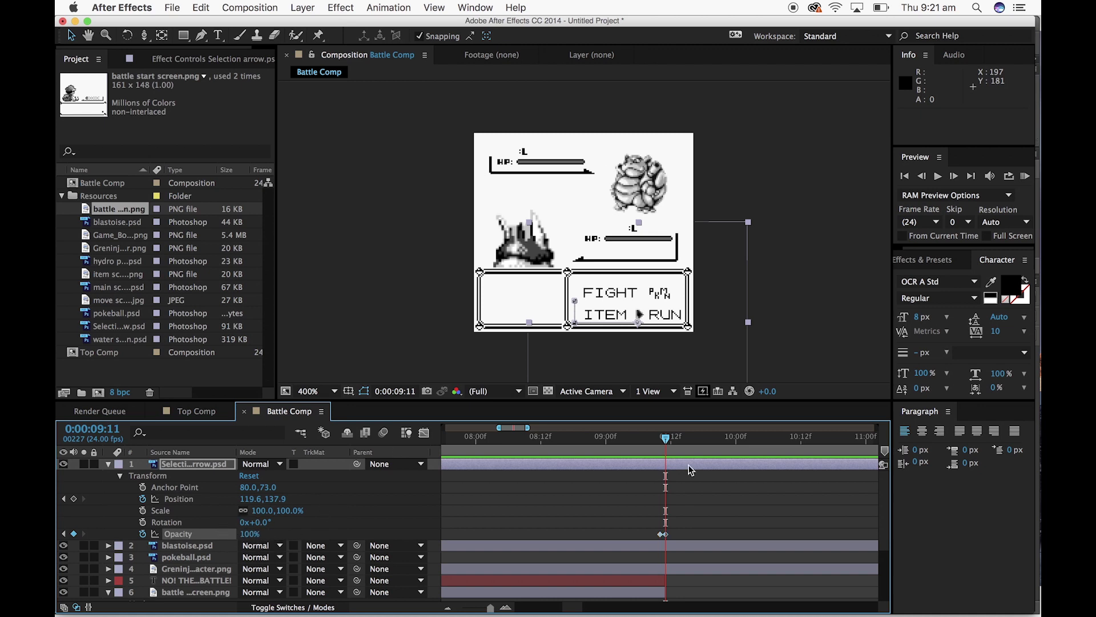
Key the arrow's position beside RUN, and one frame after, at 0:00:09:23, move it up beside PKMN to 119.6, 121.9
drag(665, 439, 662, 467)
scroll(701, 502, right, 2)
scroll(687, 512, left, 2)
scroll(688, 512, right, 2)
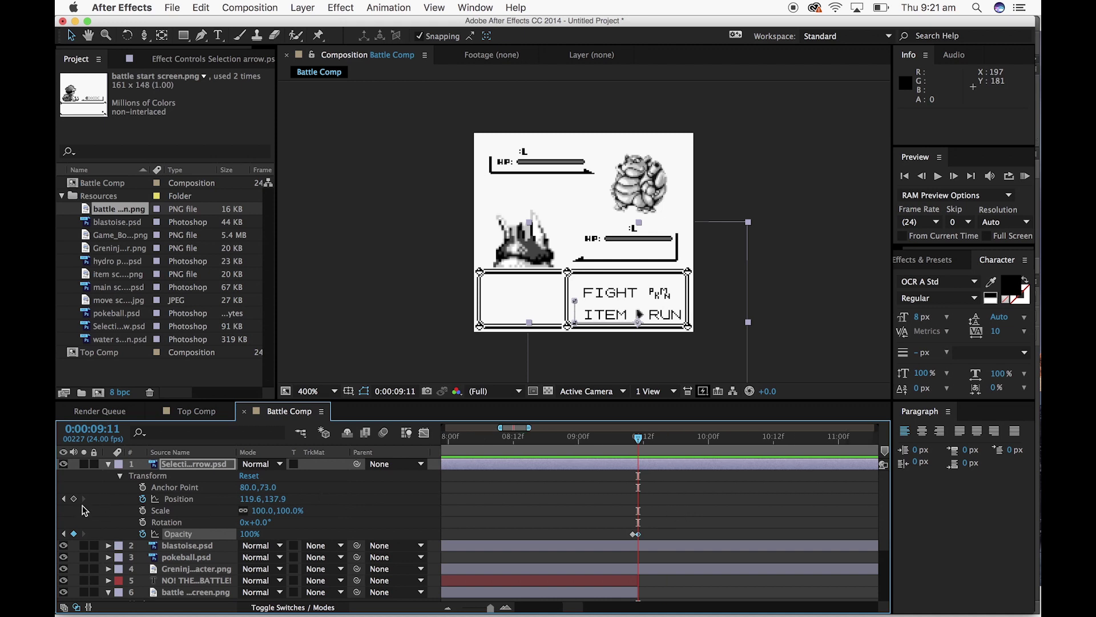
key(space)
click(74, 499)
drag(698, 439, 703, 438)
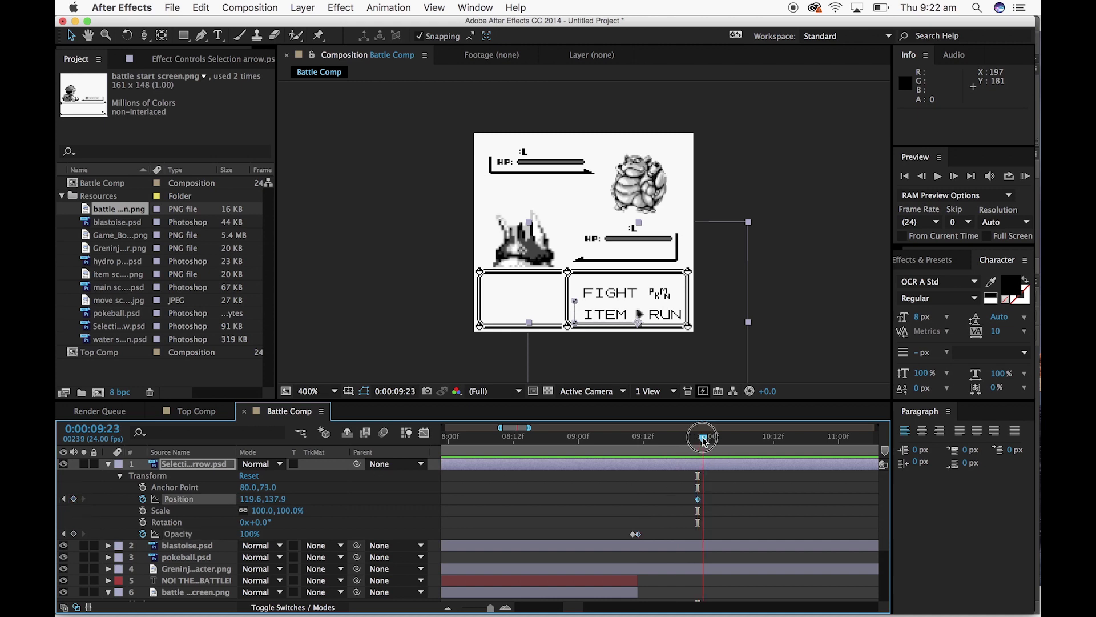
drag(642, 310, 644, 293)
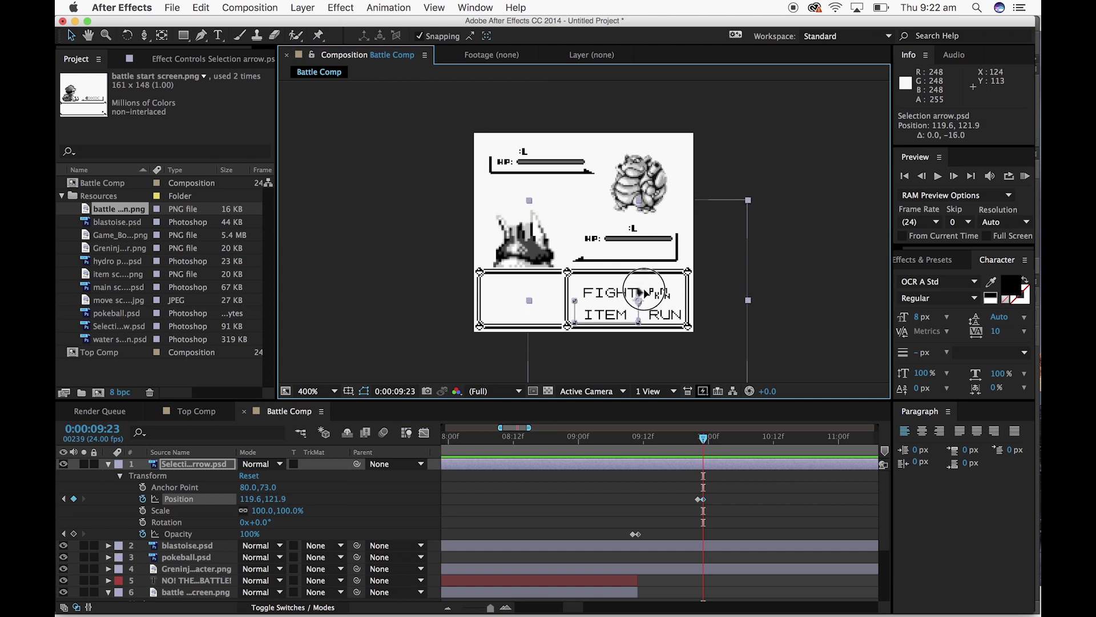
Hold the arrow's position with a keyframe at 0:00:10:05 and move it beside FIGHT to 73.9, 121.2 at 0:00:10:06
drag(704, 439, 735, 440)
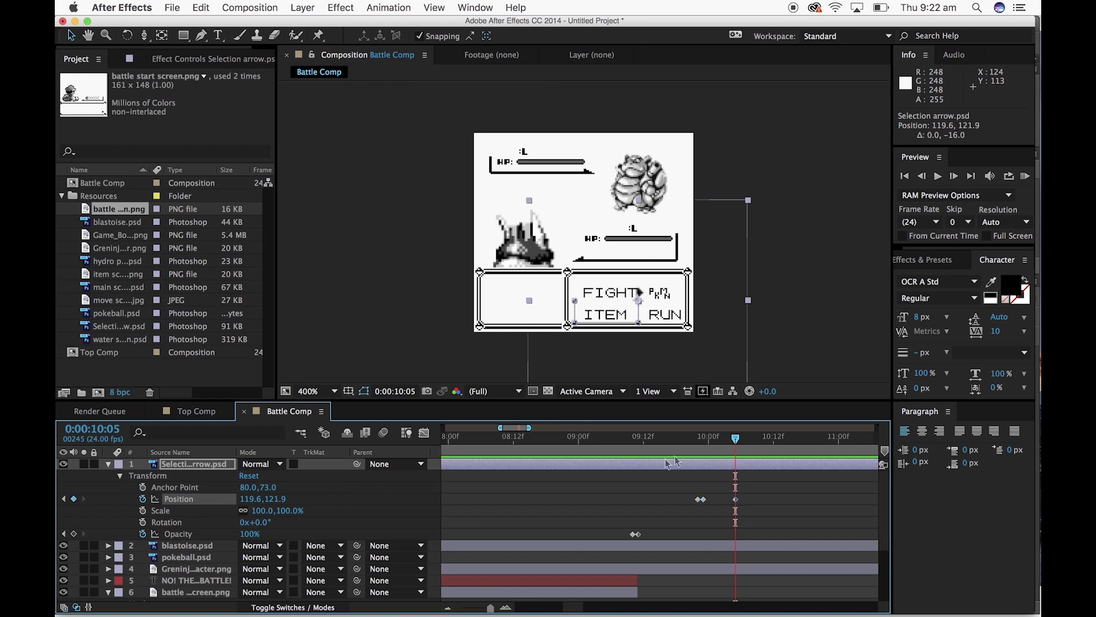
drag(739, 443, 745, 441)
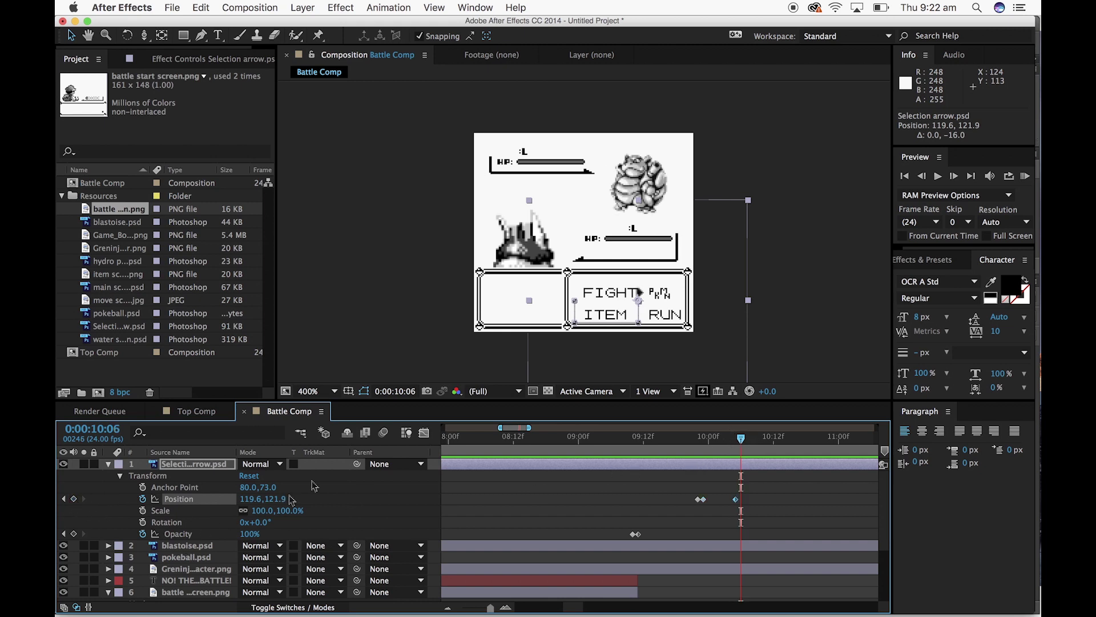
drag(636, 294, 576, 298)
Collapse the expanded layers, preview the Battle Comp animation from the start, and return to 0:00:00:00
drag(478, 609, 463, 608)
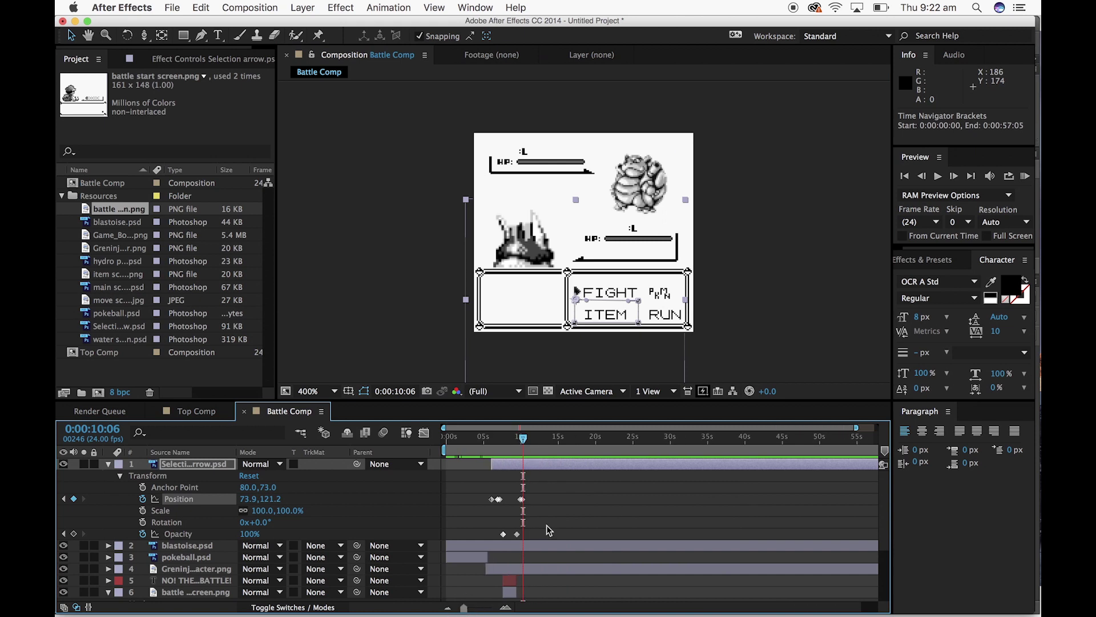
click(131, 487)
click(109, 467)
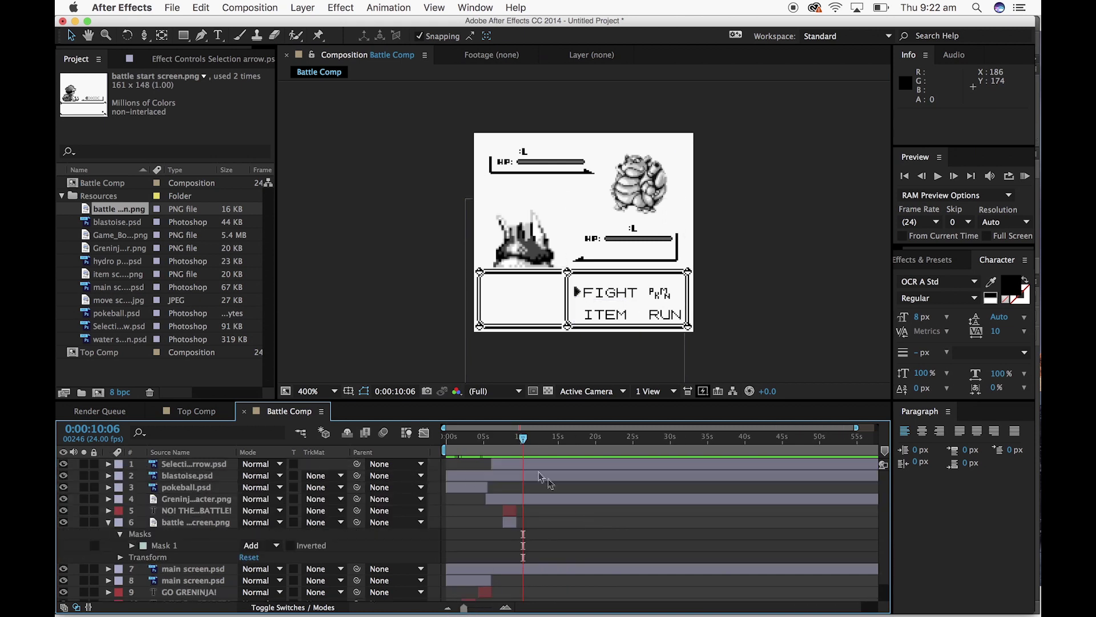
key(Home)
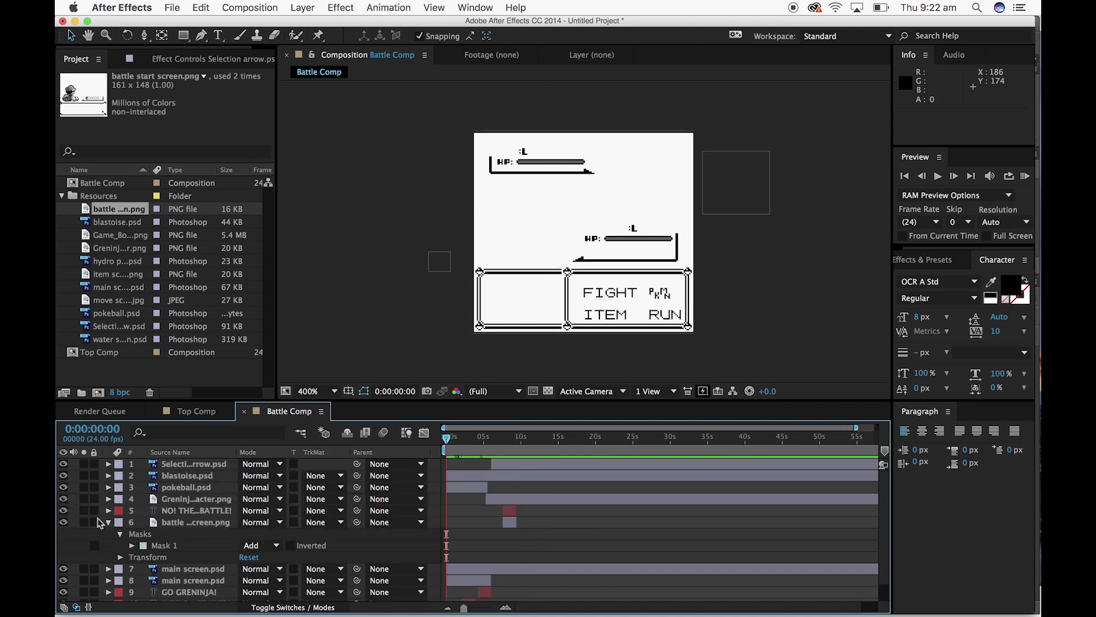
click(110, 523)
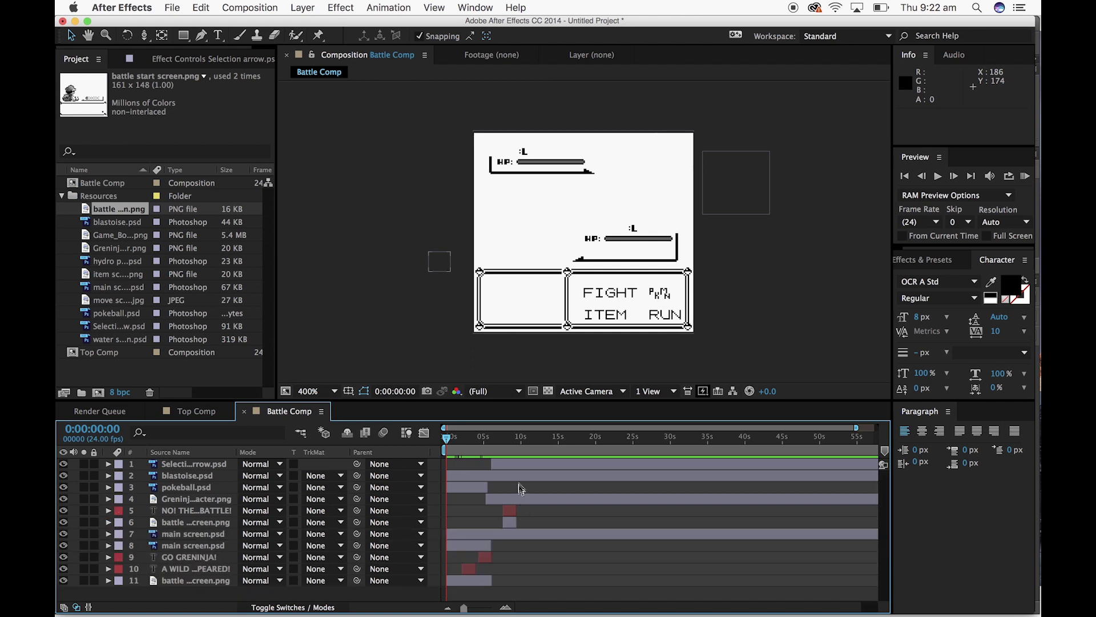
key(space)
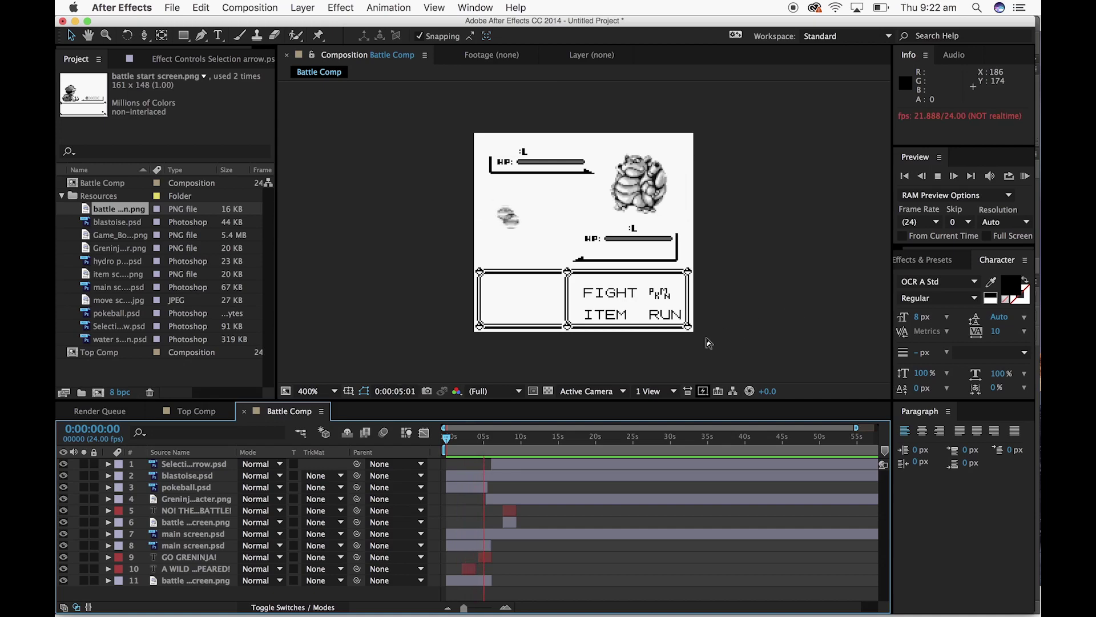
drag(449, 438, 416, 444)
Trim the start of the upper main screen.psd layer, layer 7, to 0:00:06:01 so it begins where the lower one ends
click(478, 533)
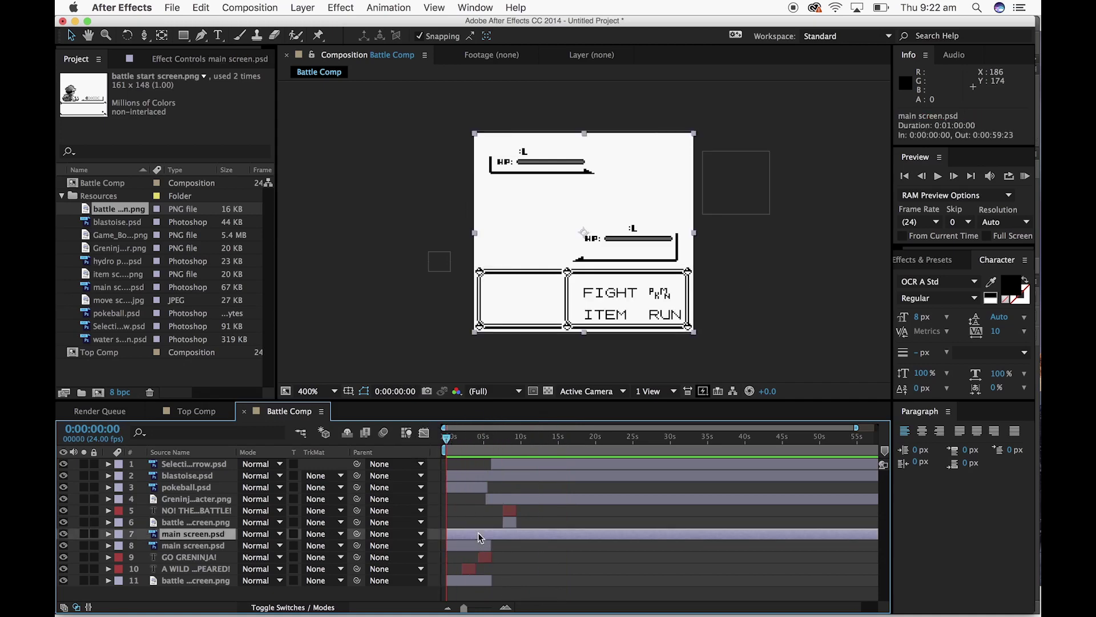
click(109, 534)
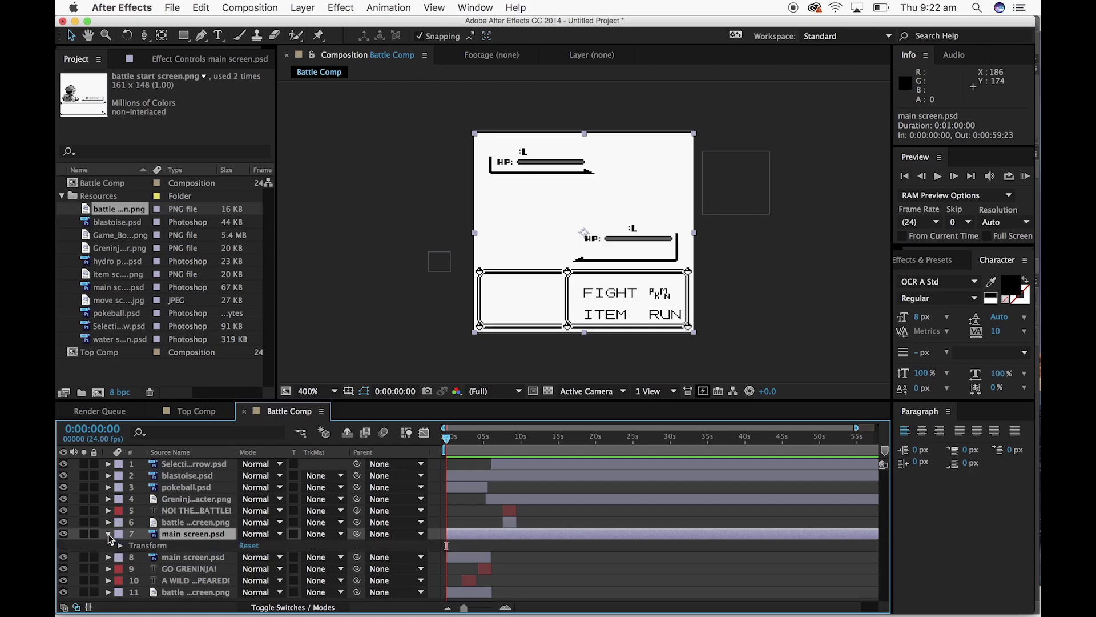
click(108, 534)
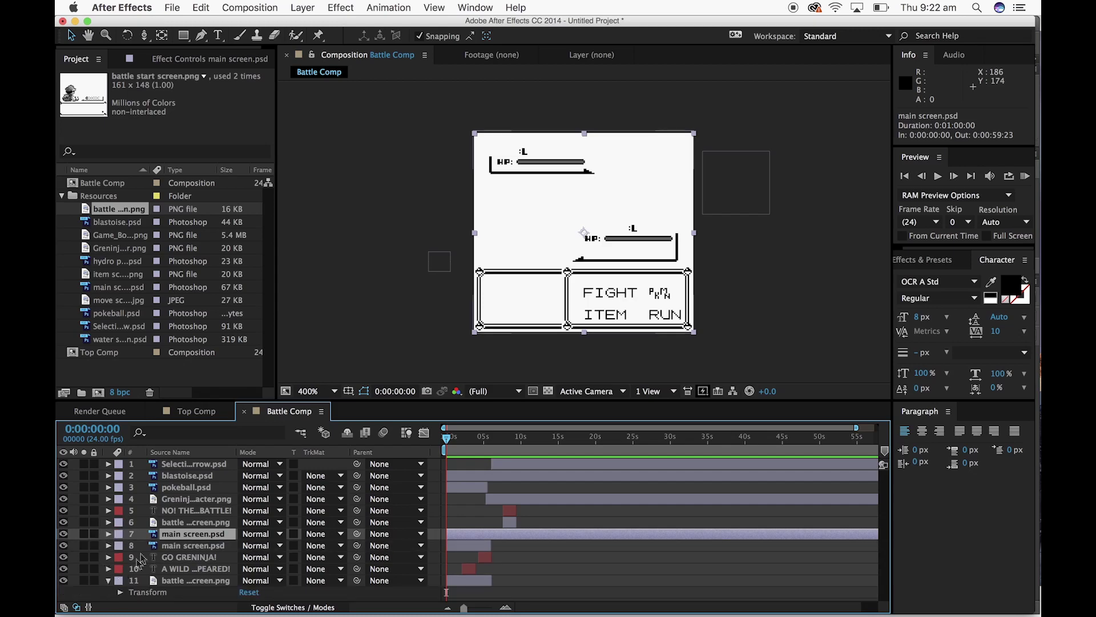
click(183, 580)
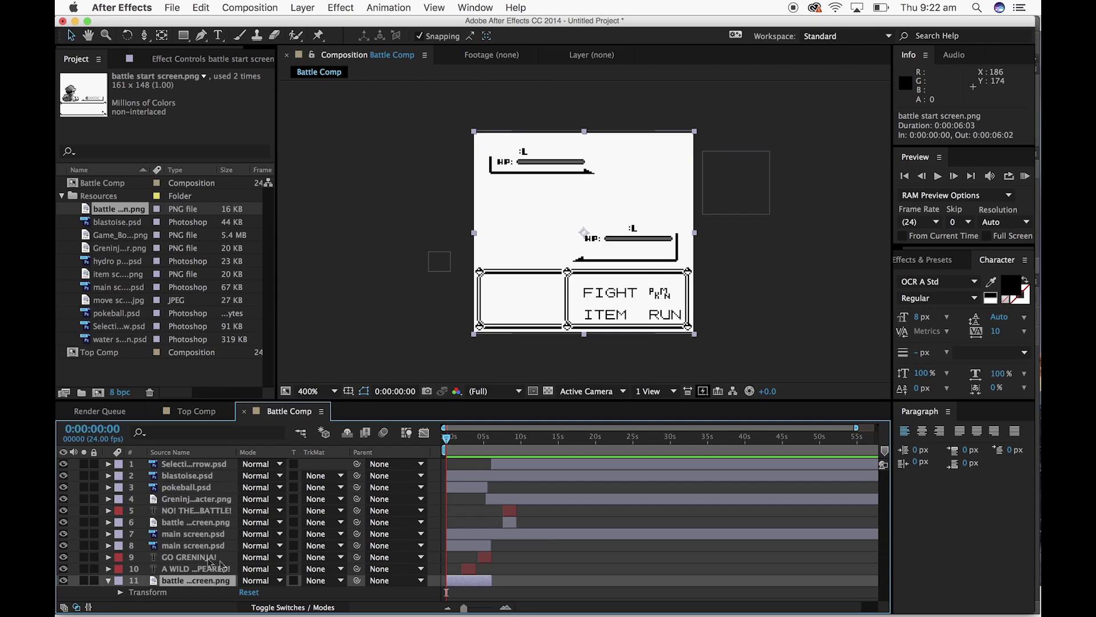
click(447, 534)
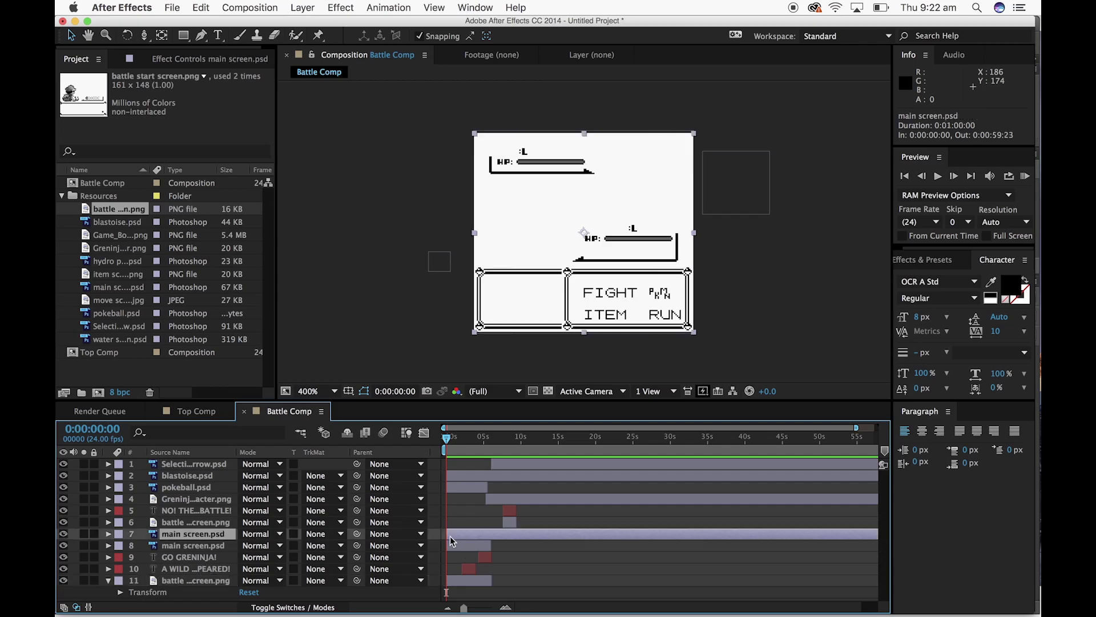
drag(448, 534, 516, 534)
drag(446, 444, 492, 441)
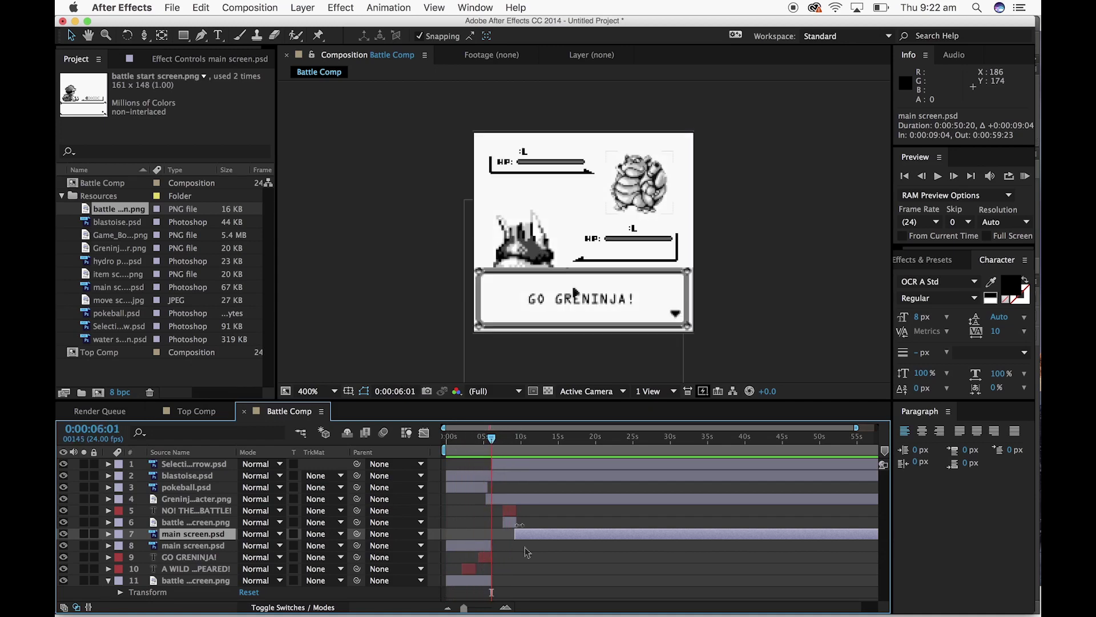
drag(516, 535, 492, 535)
Preview the Battle Comp from 0:00:00:00 through the arrow's move to FIGHT
drag(492, 447, 442, 444)
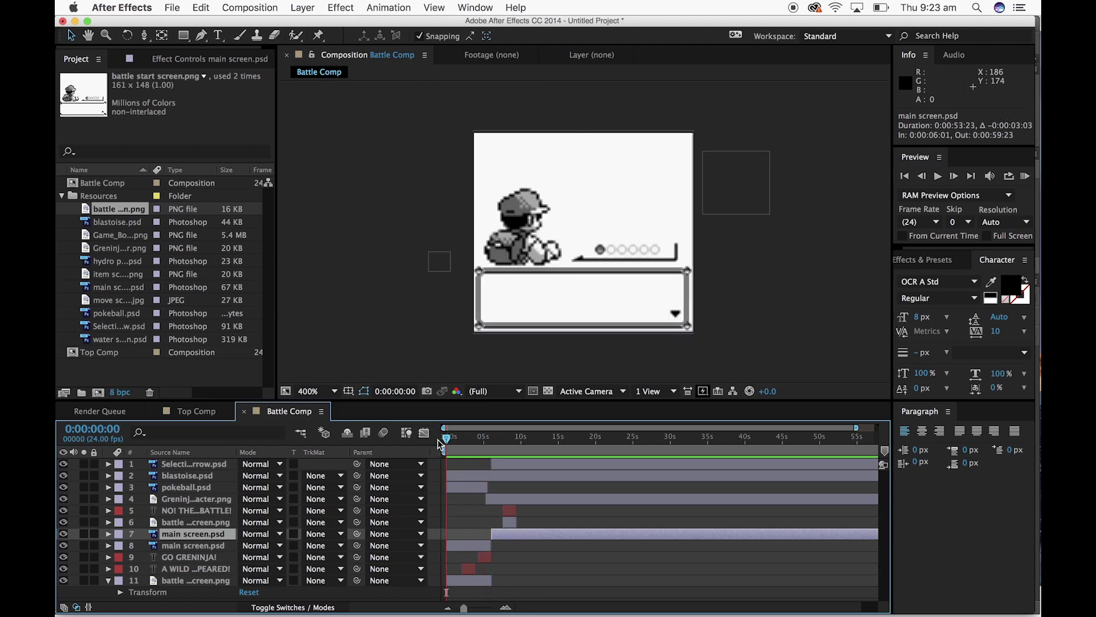
key(space)
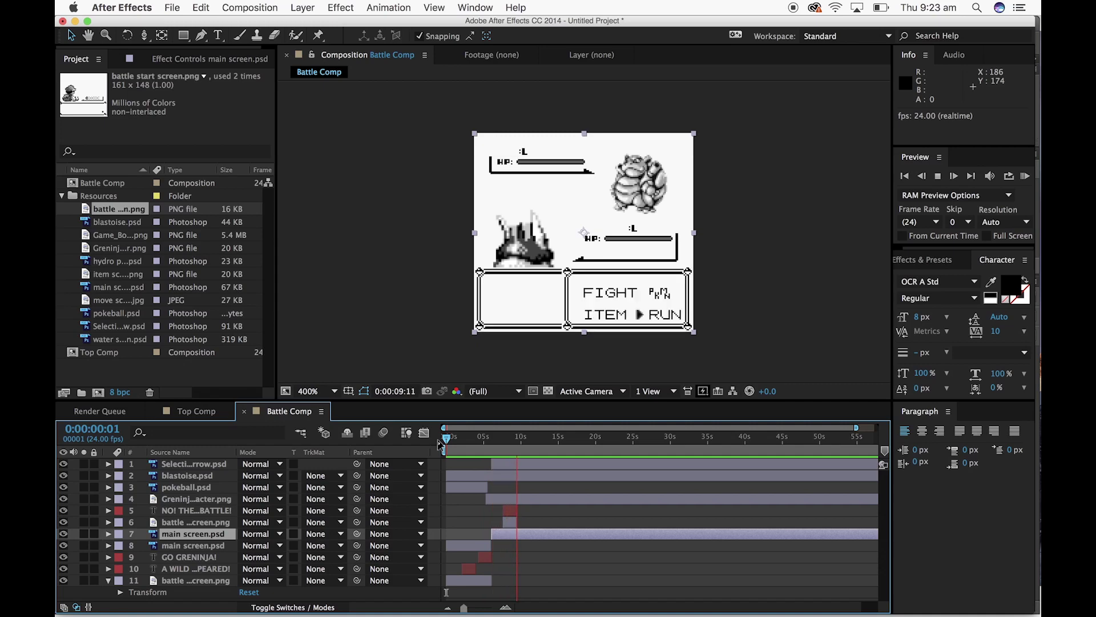
key(space)
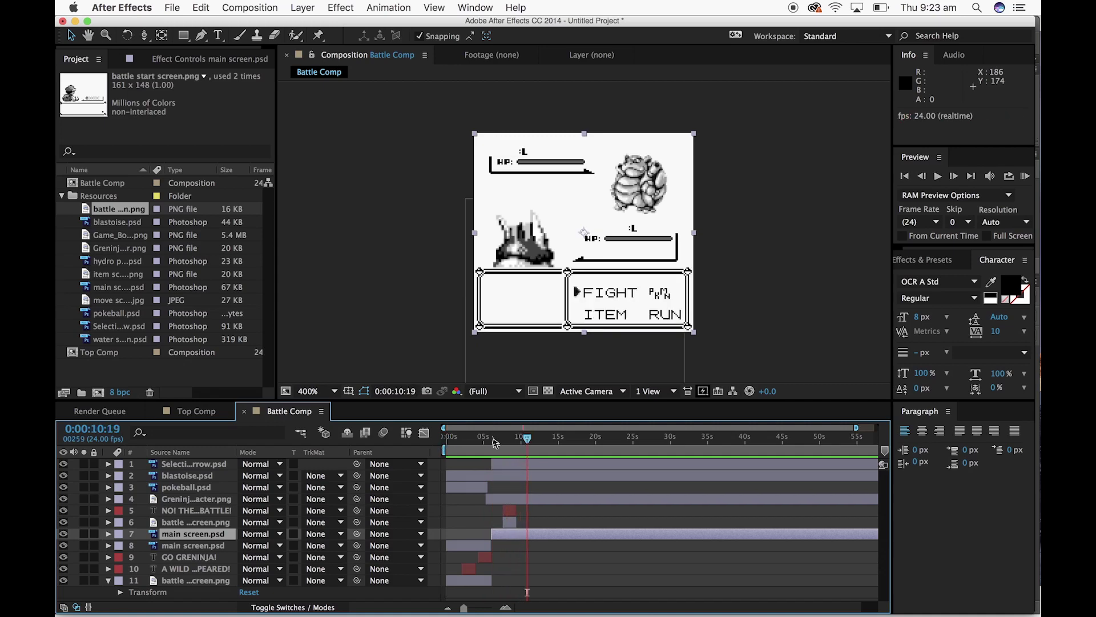
Set the current time to 0:00:12:00 and select move screen.jpg in the Resources folder
mouse_move(527, 441)
mouse_down()
mouse_move(517, 440)
mouse_move(537, 441)
mouse_up()
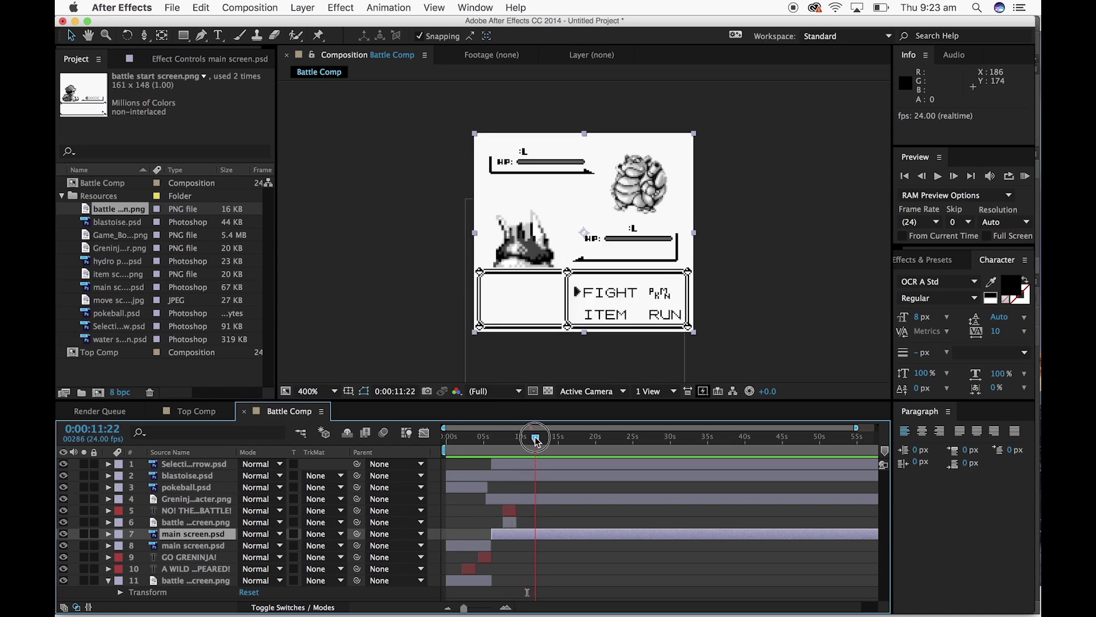
click(126, 233)
click(125, 261)
click(128, 248)
click(131, 286)
click(131, 301)
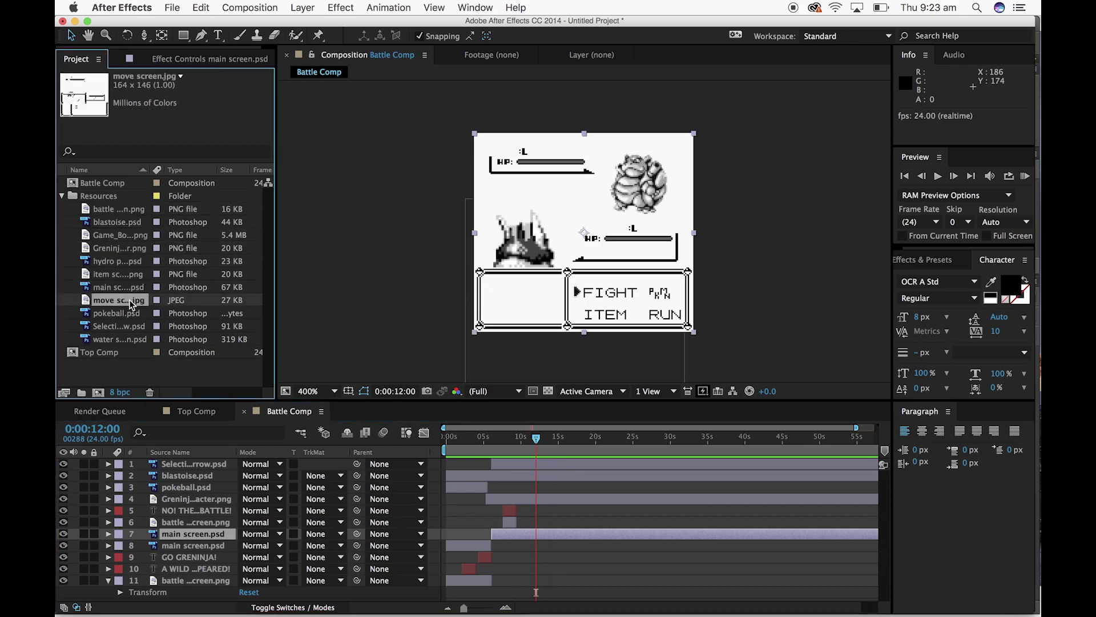
Add move screen.jpg to the Battle Comp just above the Greninja layer and trim its start to 0:00:11:05
drag(132, 304, 220, 522)
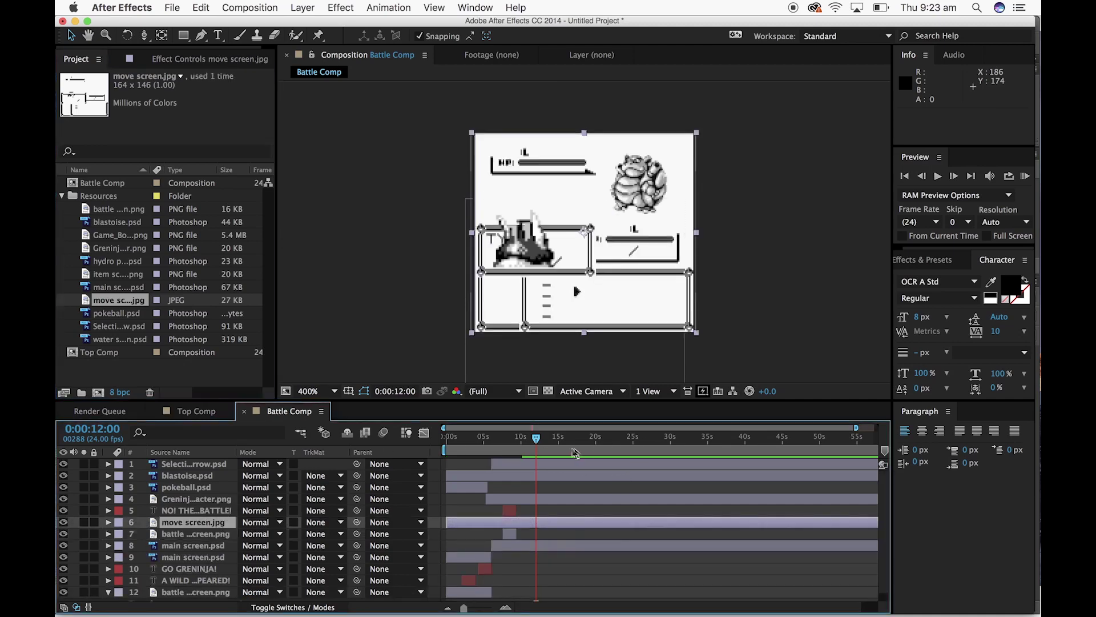
drag(207, 527, 207, 499)
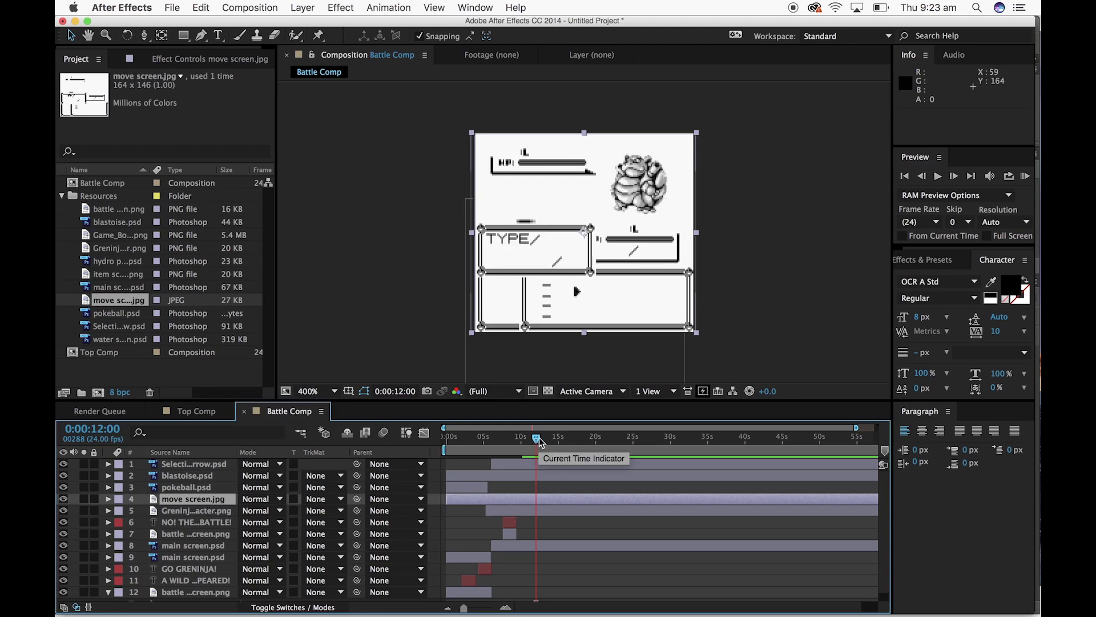
click(514, 456)
drag(514, 456, 527, 458)
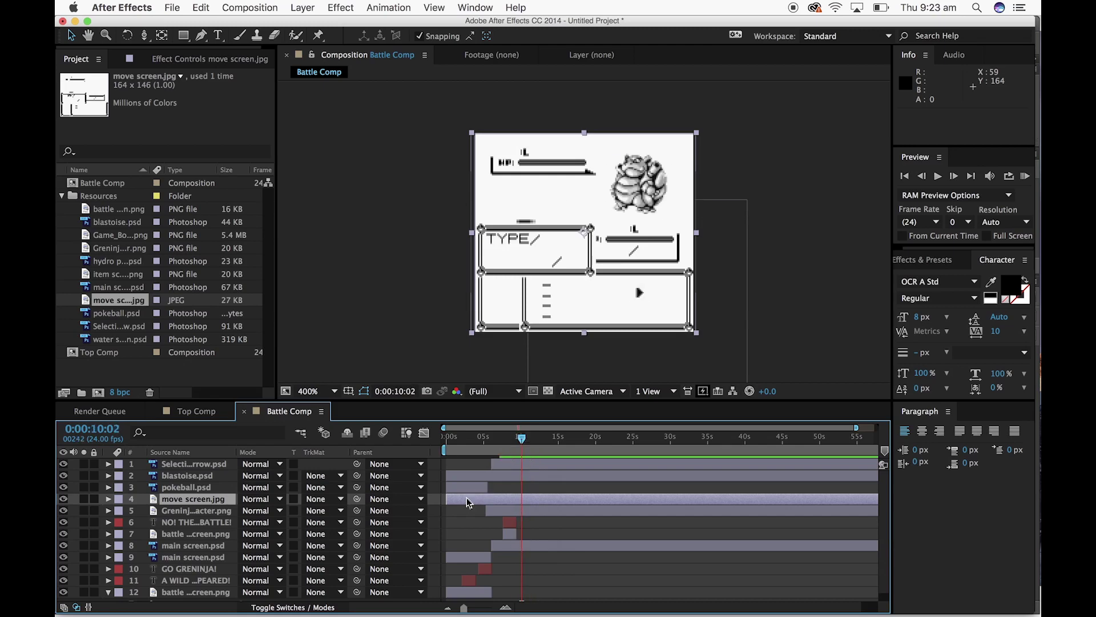
drag(465, 503, 553, 500)
drag(517, 458, 533, 439)
drag(534, 500, 529, 501)
drag(534, 440, 584, 457)
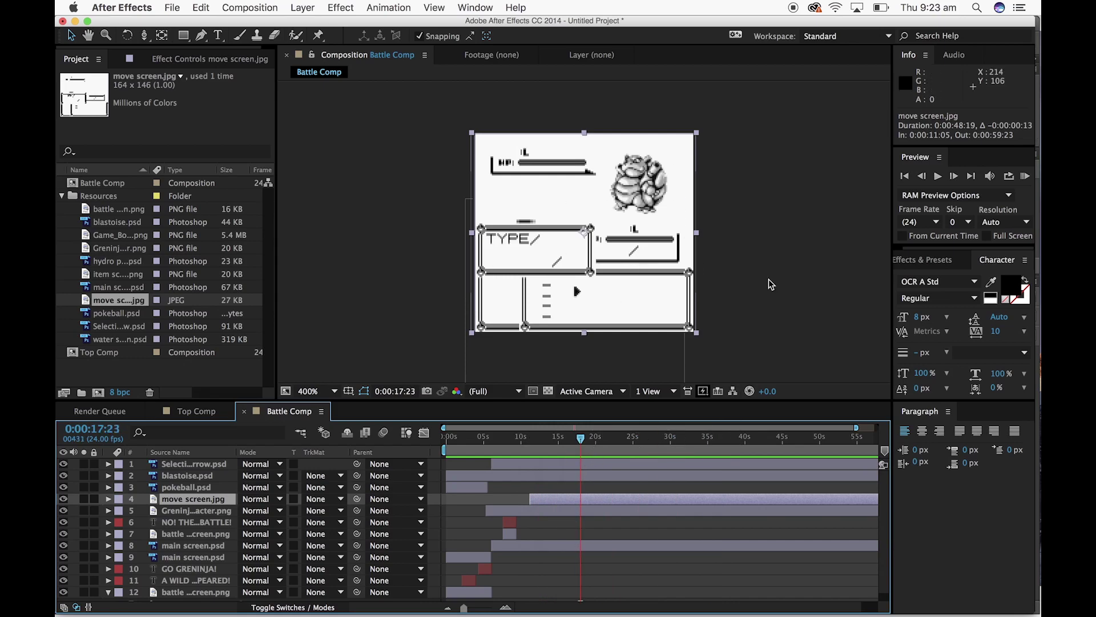
Duplicate the "NO! THERE'S NO RUNNING" text layer, place the copy just above move screen.jpg, and align their start times
click(510, 524)
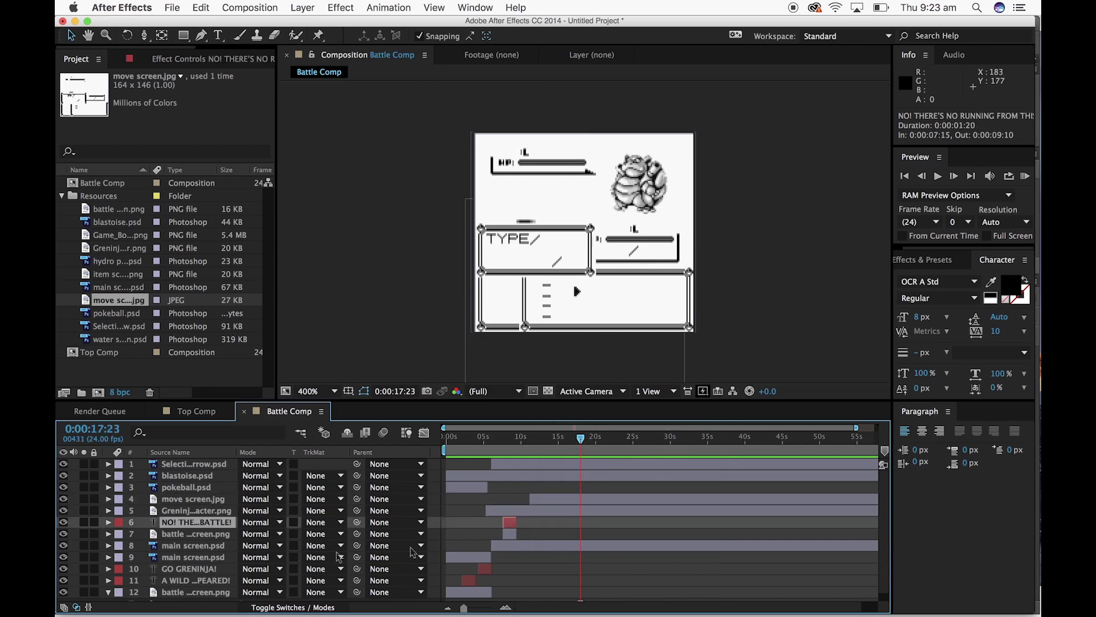
key(super+v)
drag(208, 528, 212, 500)
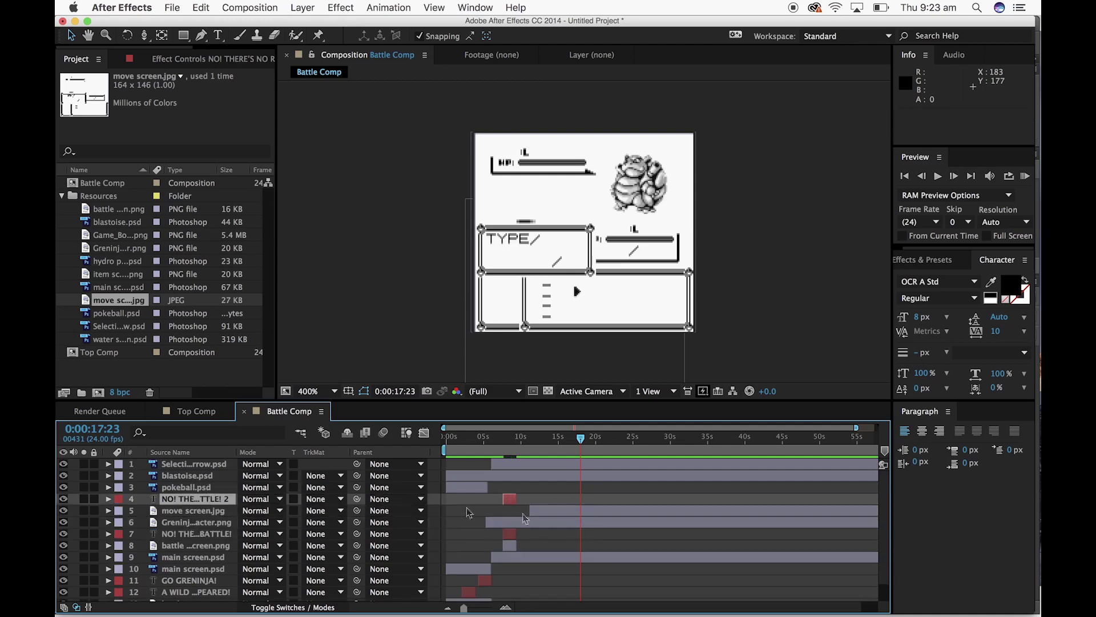
drag(510, 499, 558, 503)
drag(580, 438, 528, 451)
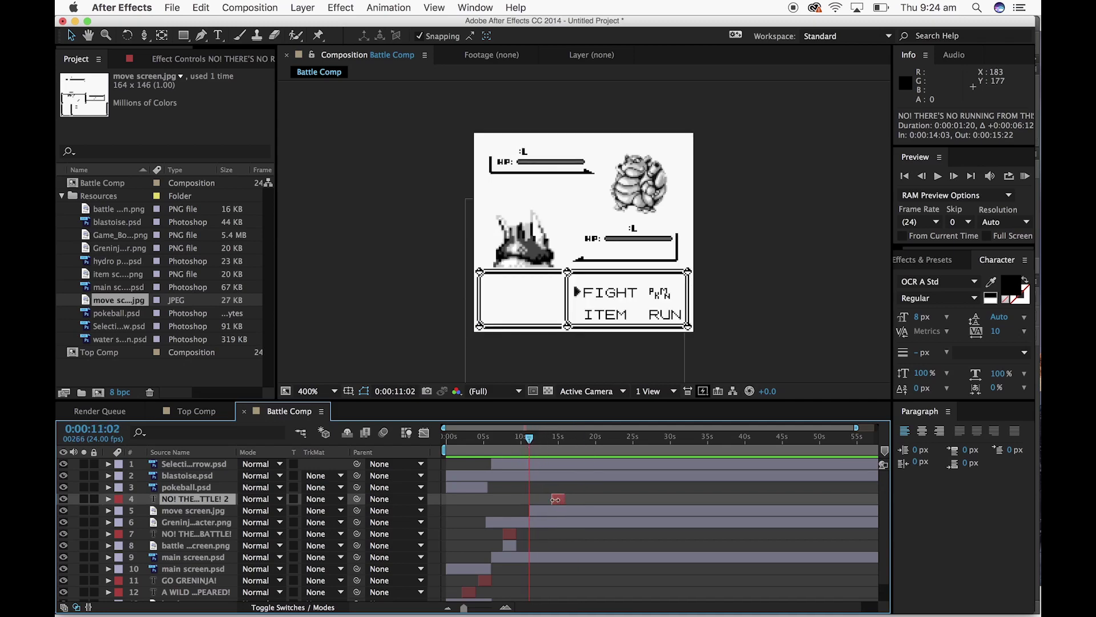
drag(556, 499, 536, 502)
Replace the duplicated layer's text with four lines: WATER SHURIKIN, TAIL WHIP, TACKLE and HYRDRO PUMP
drag(467, 608, 491, 609)
drag(663, 444, 683, 443)
double_click(630, 308)
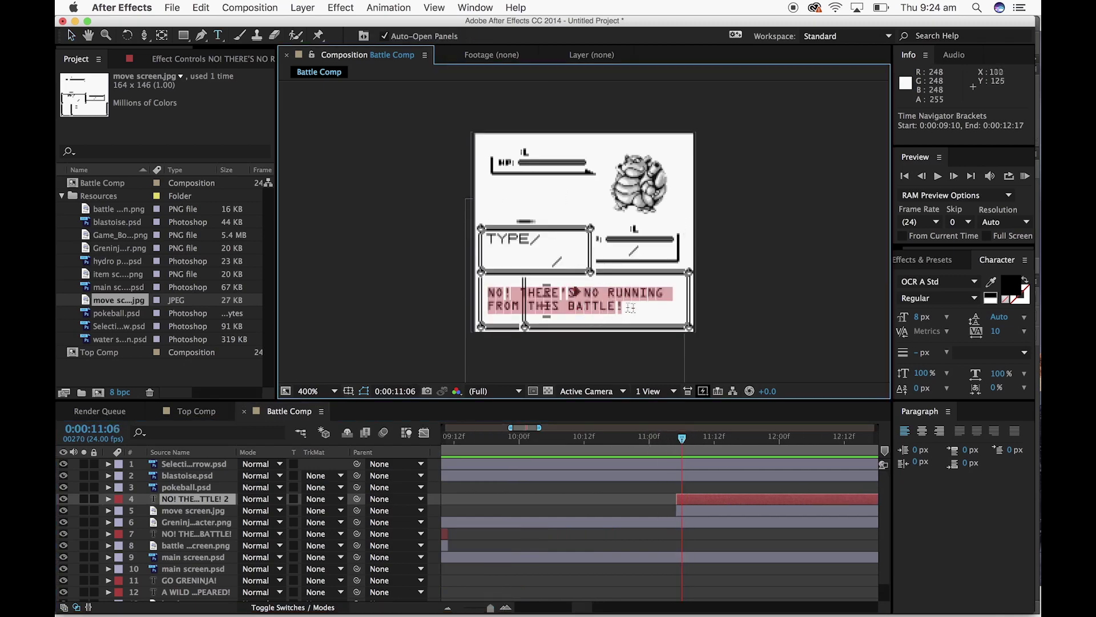
text(WATE)
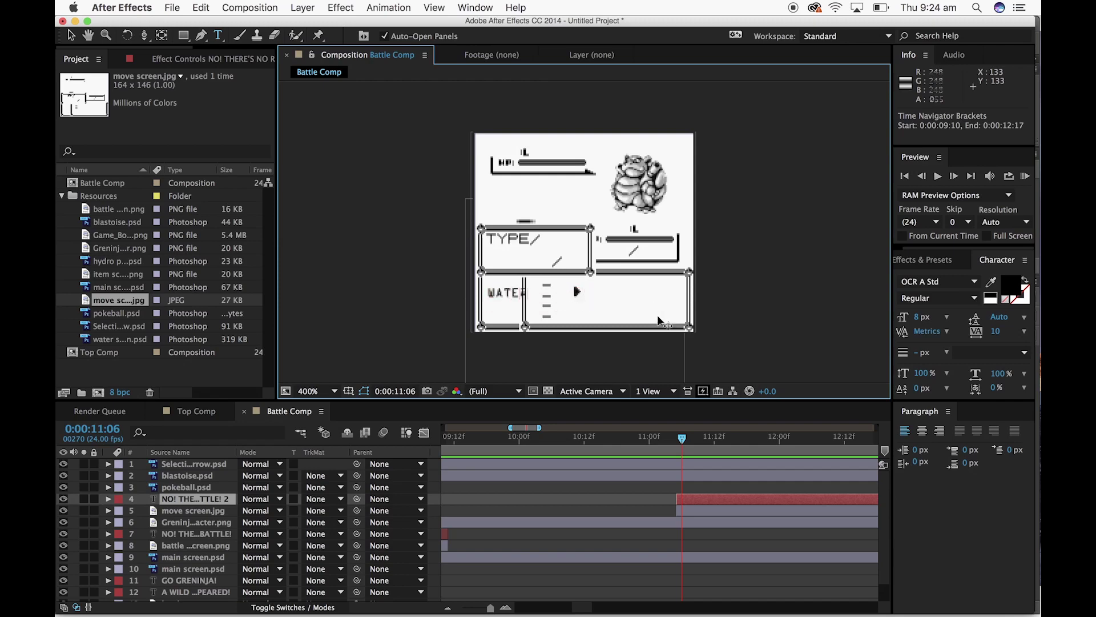
text(R SHURIKIN)
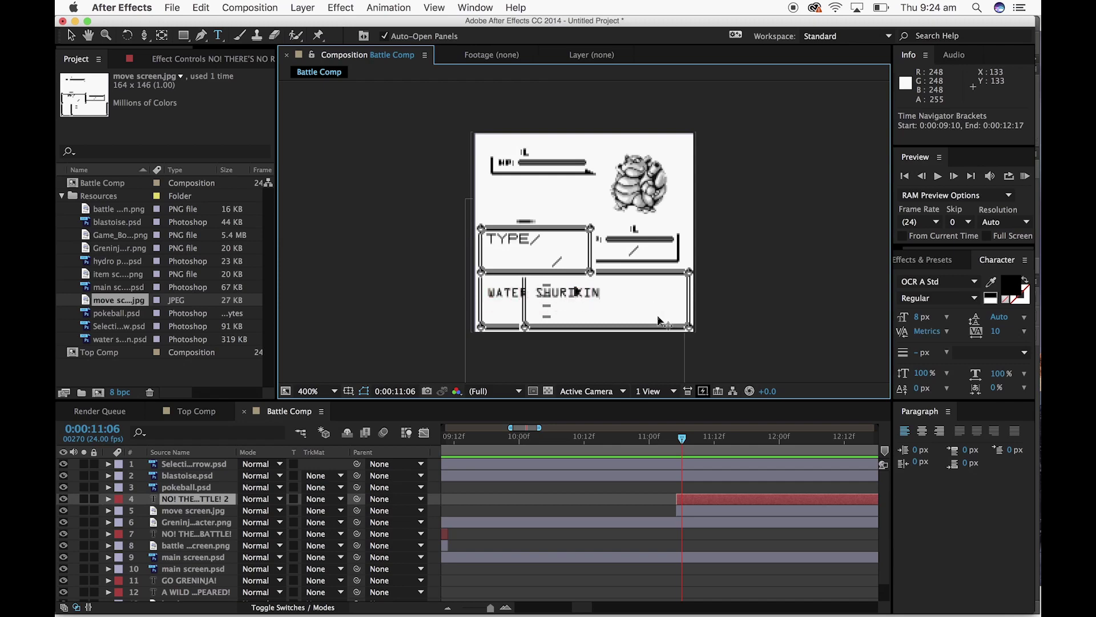
key(Return)
text(TAIL WHIP )
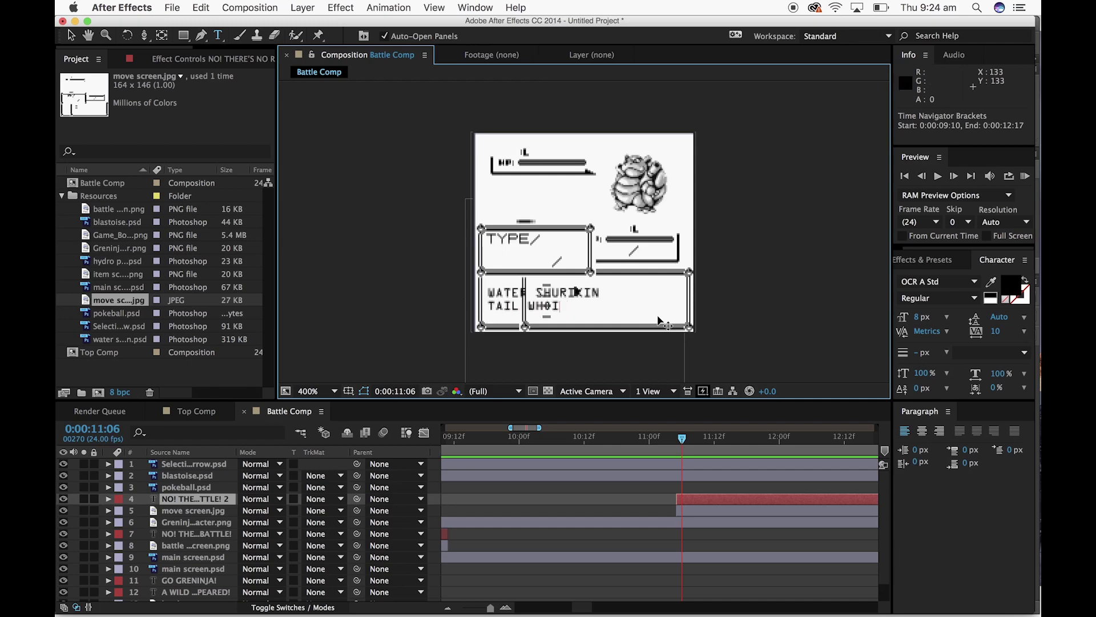
text(TACKLE)
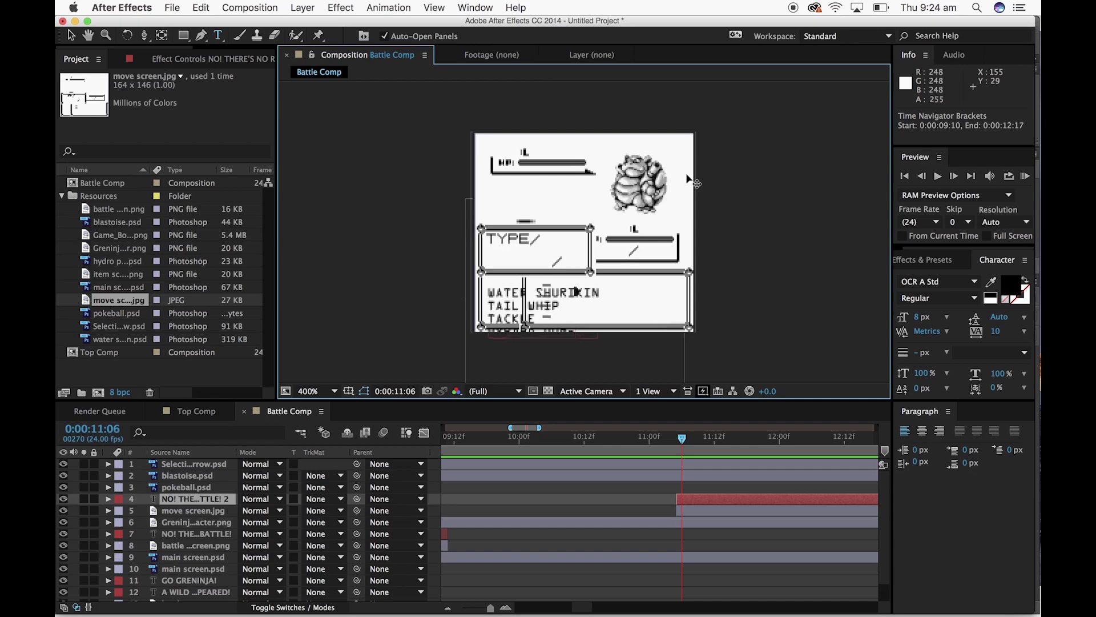
Move the attack list beside the dashes in the lower box and correct the last letter to a capital P
click(69, 36)
drag(505, 310, 574, 301)
double_click(573, 301)
click(643, 319)
key(BackSpace)
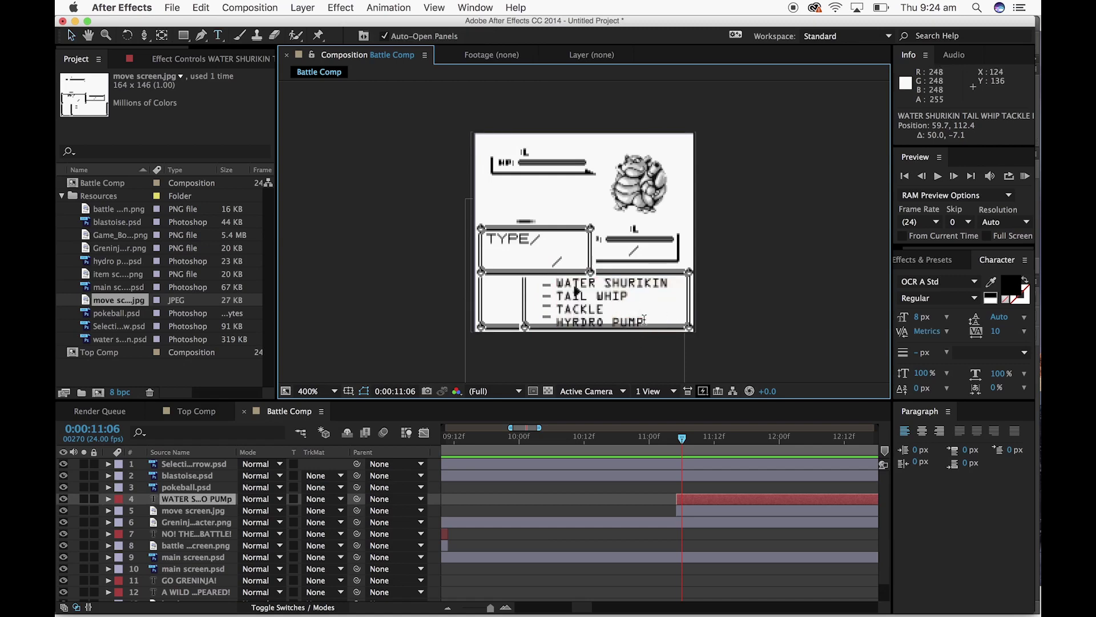
click(71, 36)
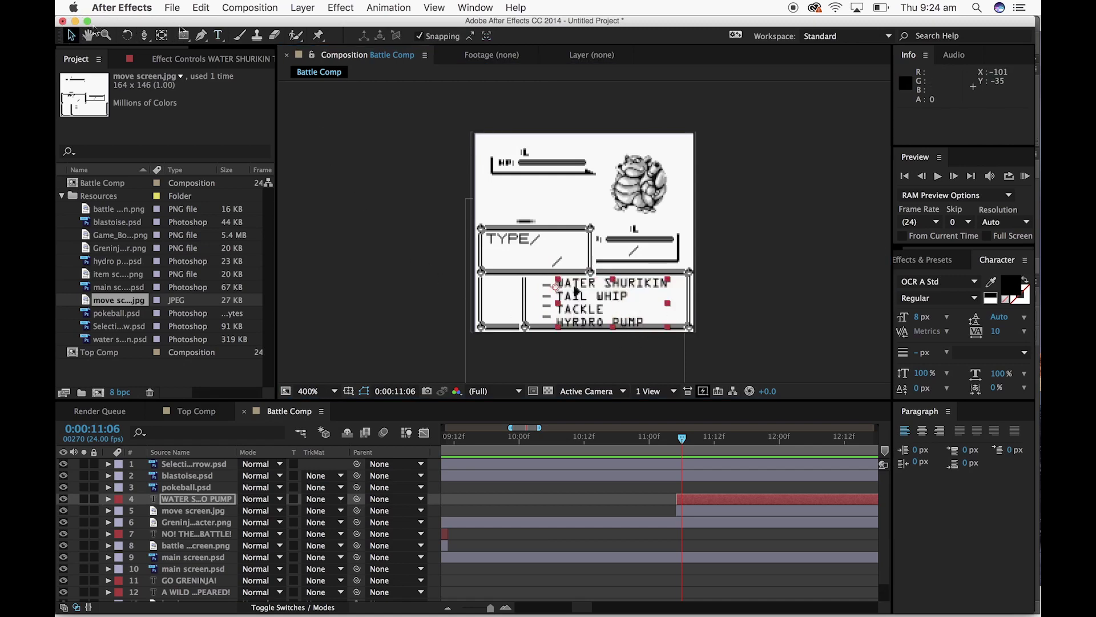
Set the attack list's font size to 7 px
click(920, 317)
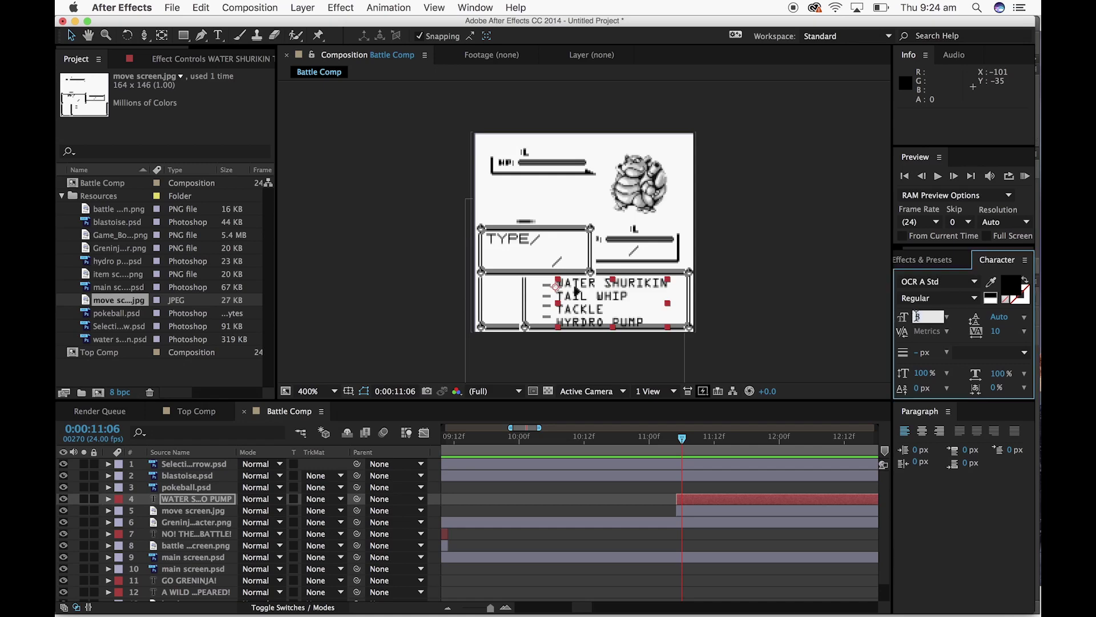
text(7)
key(Return)
click(749, 316)
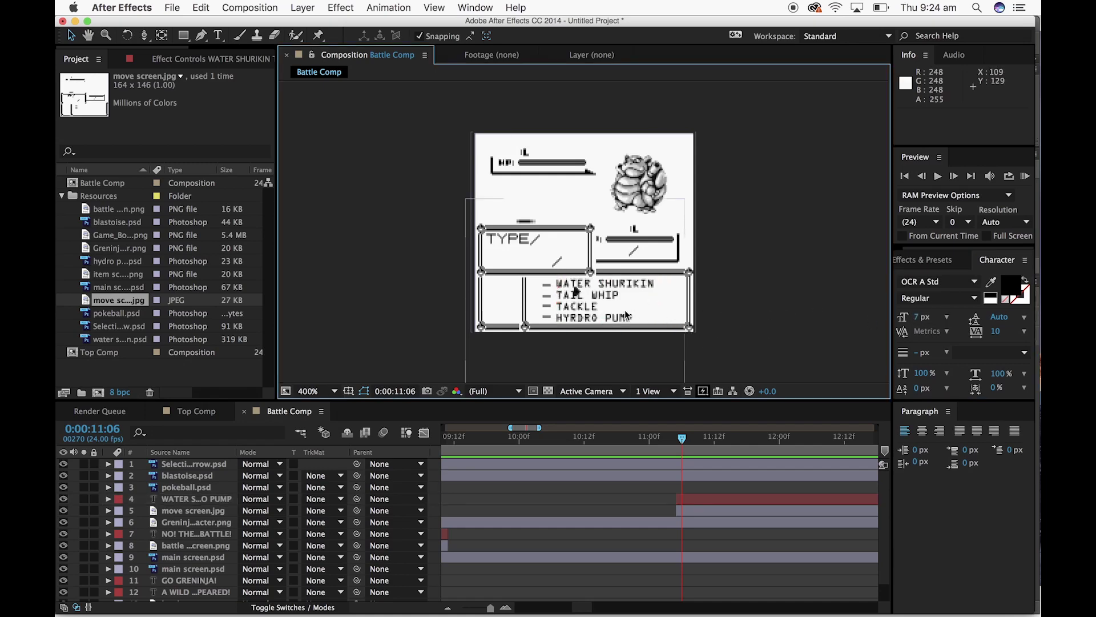
Add an opacity keyframe at 100% to the Selection arrow layer at 0:00:11:04
click(577, 293)
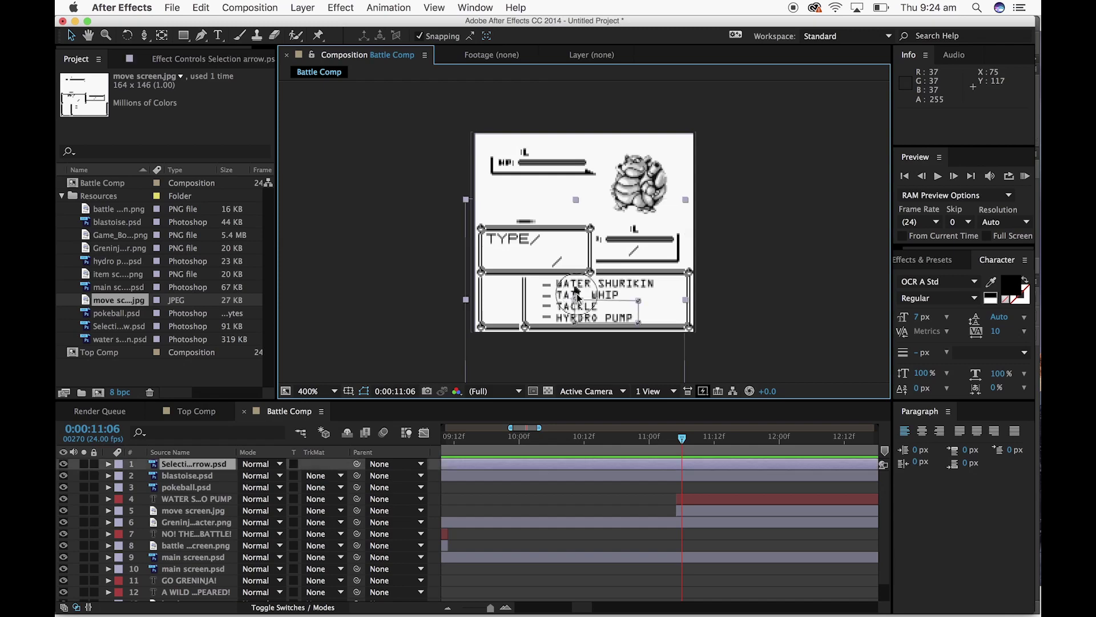
click(189, 467)
drag(682, 441, 676, 441)
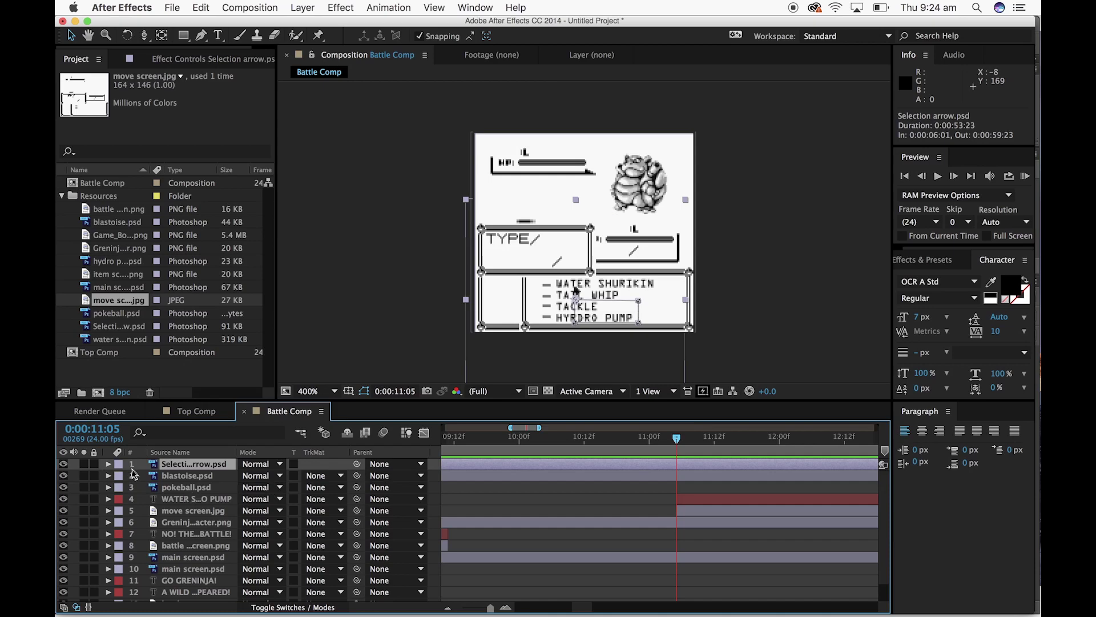
click(108, 464)
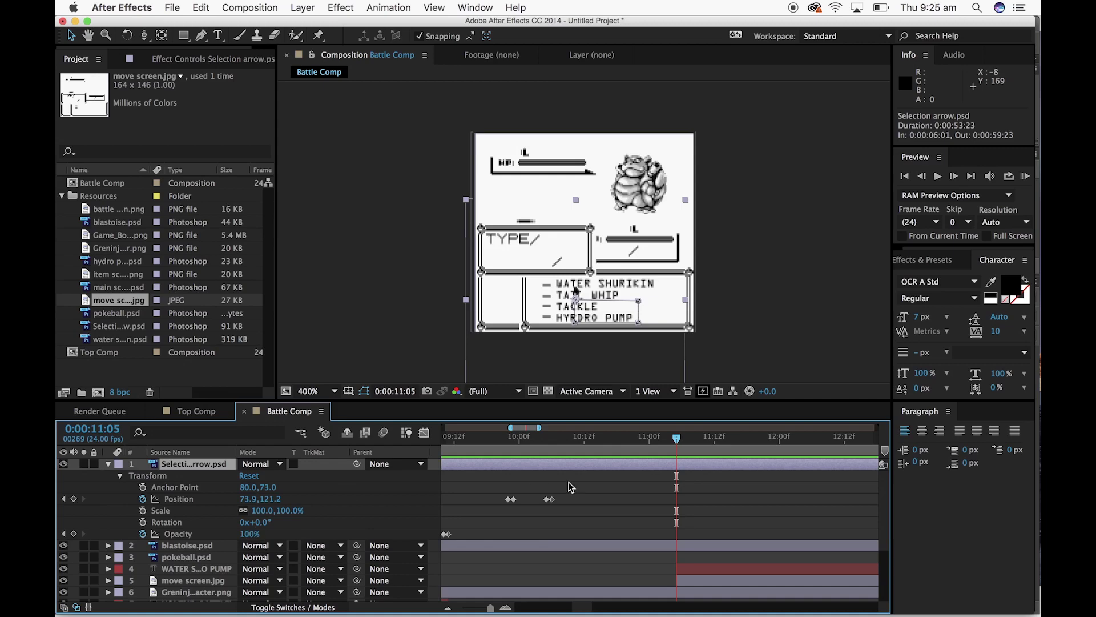
drag(674, 439, 671, 440)
click(74, 533)
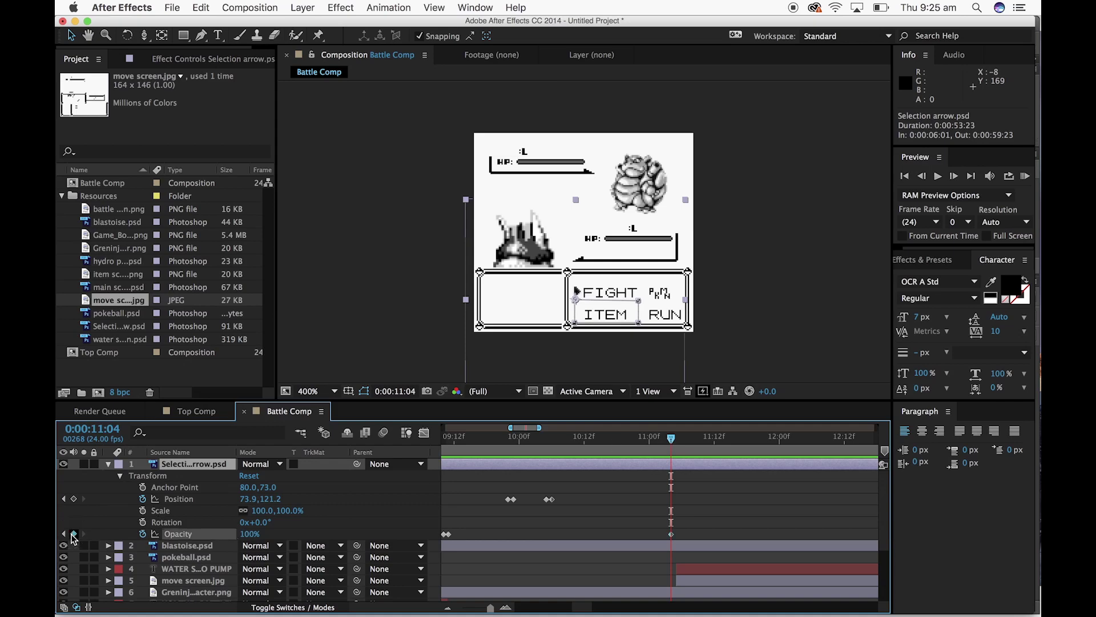
Set the Selection arrow layer's opacity to 0% at 0:00:11:05
drag(674, 440, 675, 442)
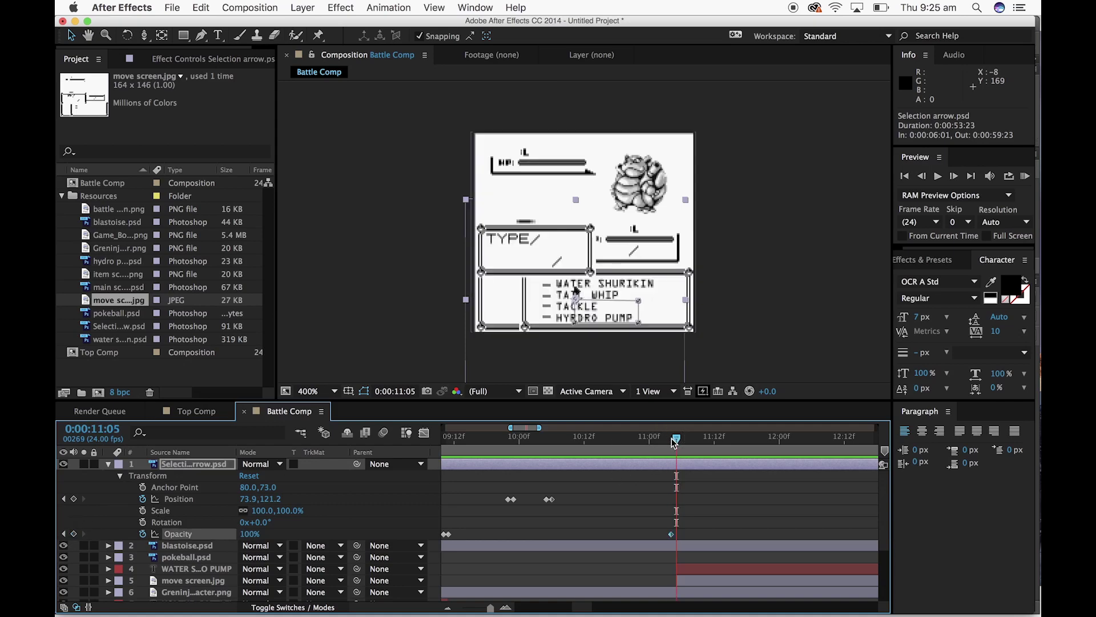
click(247, 533)
key(Return)
mouse_move(678, 437)
mouse_down()
mouse_move(693, 439)
mouse_move(677, 440)
mouse_up()
click(727, 340)
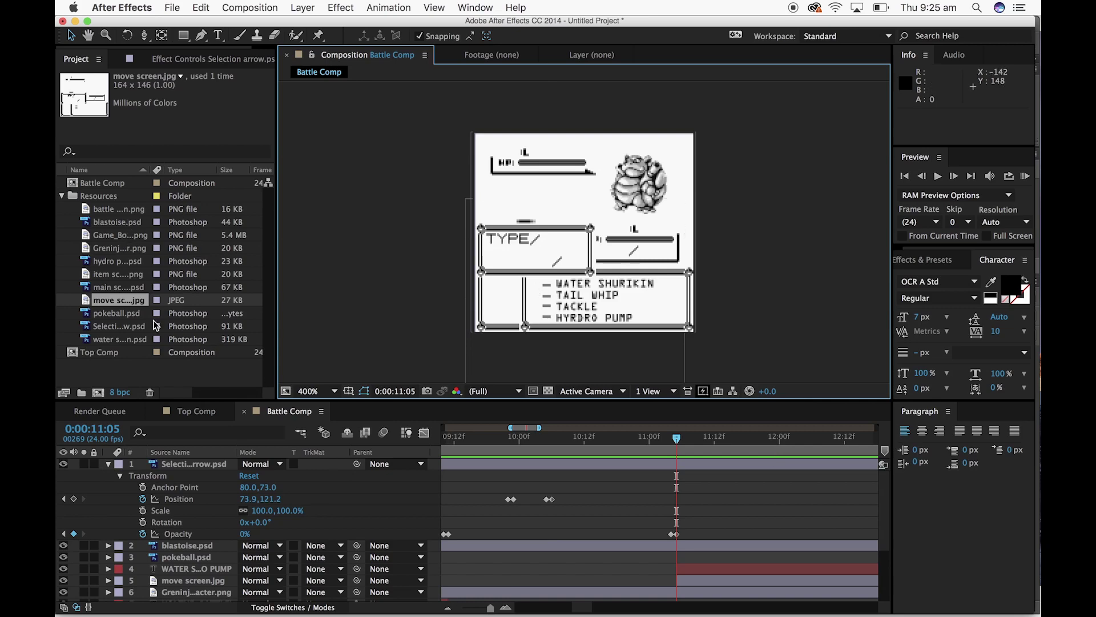
Add a second Selection arrow.psd to the comp and position it beside the WATER SHURIKIN dash at 43.0, 117.4
click(115, 326)
drag(104, 331, 535, 286)
key(Right)
key(Right)
key(Right)
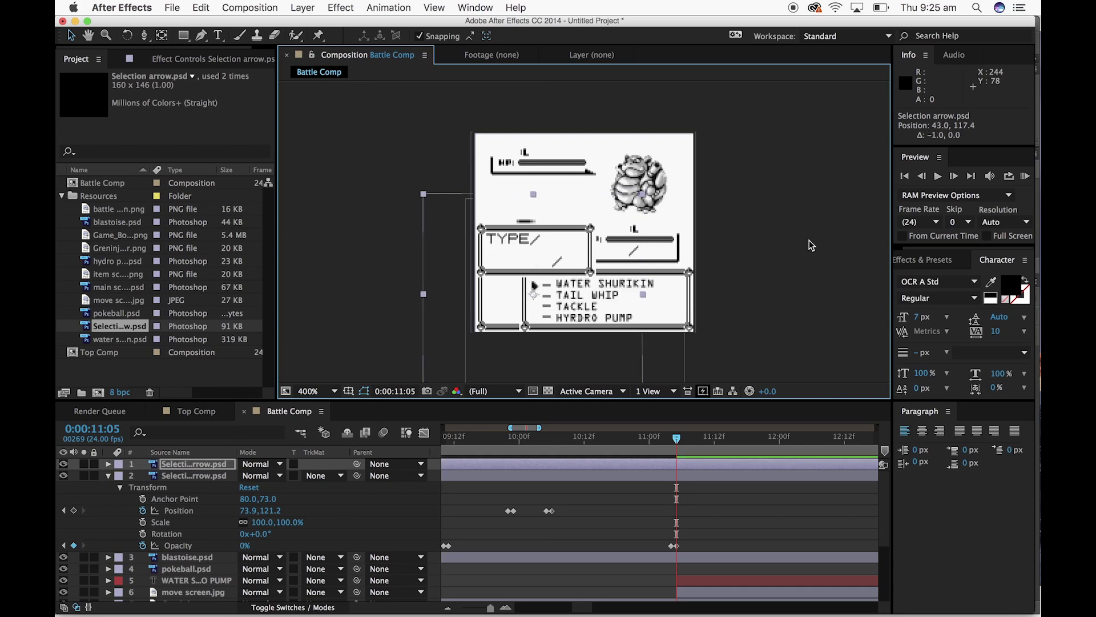
click(809, 244)
Trim the start of the new Selection arrow layer to 0:00:11:05
click(501, 464)
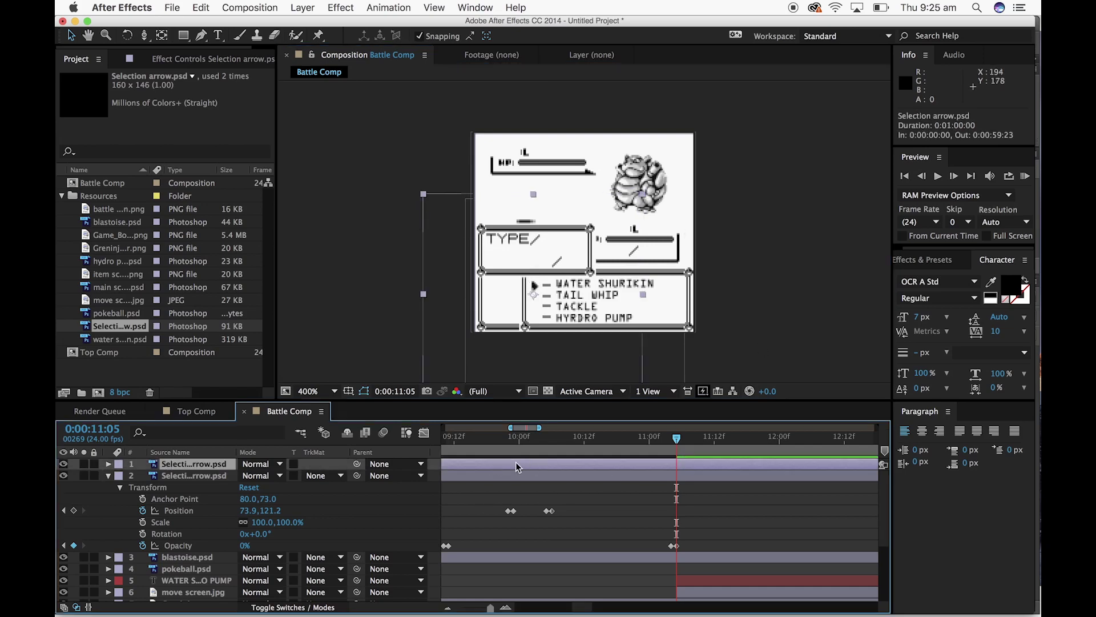
scroll(516, 467, left, 10)
drag(452, 467, 830, 475)
Split the new arrow layer at 0:00:14:07, delete the later part, and trim the remaining part's end to 0:00:13:01
drag(490, 607, 480, 608)
drag(527, 463, 666, 438)
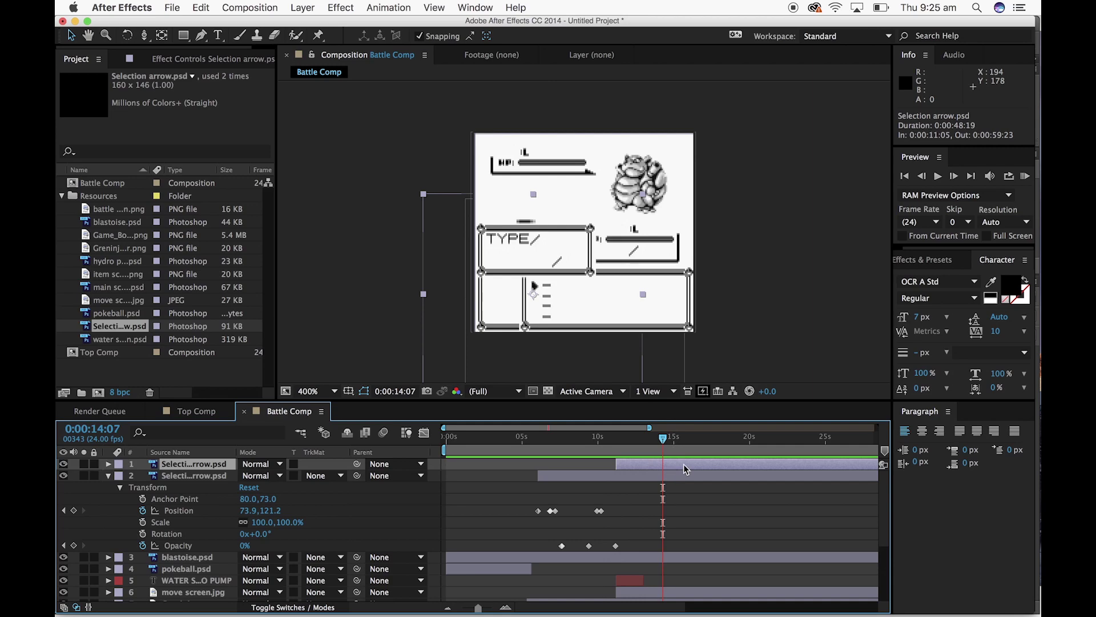
key(super+shift+d)
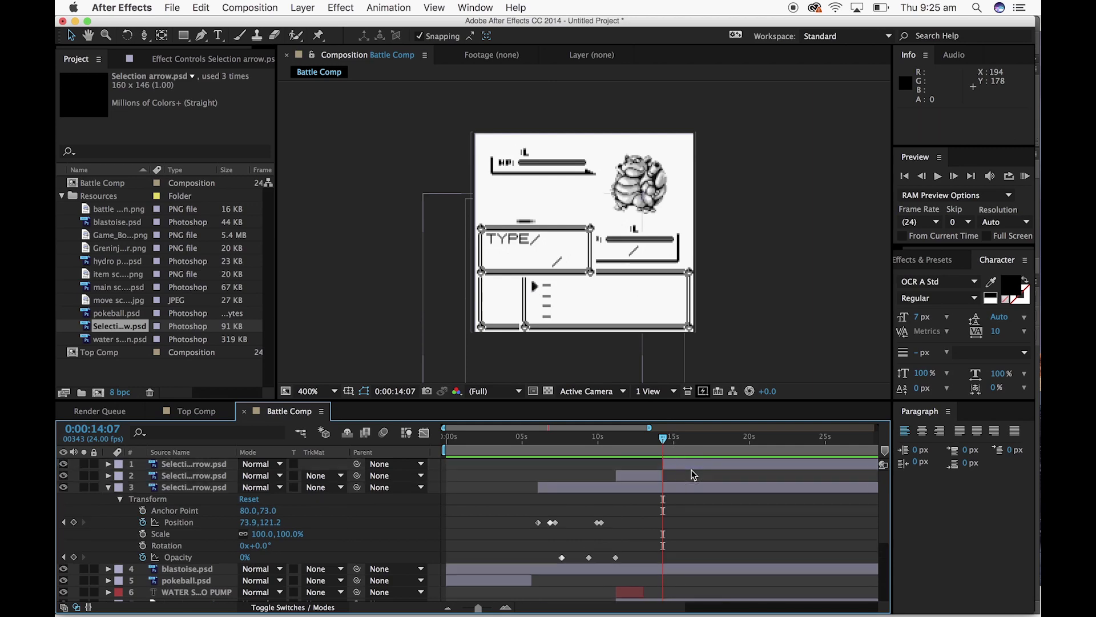
click(694, 466)
key(Delete)
mouse_move(665, 447)
mouse_down()
mouse_move(623, 452)
mouse_move(644, 463)
mouse_move(627, 444)
mouse_move(662, 437)
mouse_move(646, 438)
mouse_up()
click(108, 475)
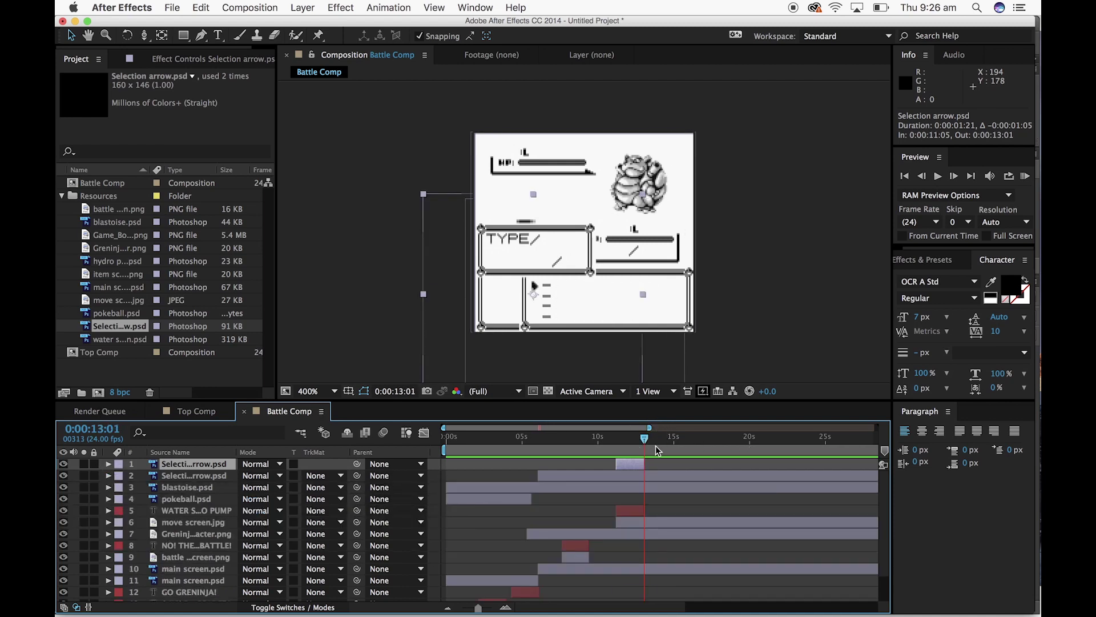
Split the move screen.jpg layer at 0:00:13:00 and delete the part after it
mouse_move(644, 438)
mouse_down()
mouse_move(632, 438)
mouse_move(643, 445)
mouse_up()
click(678, 526)
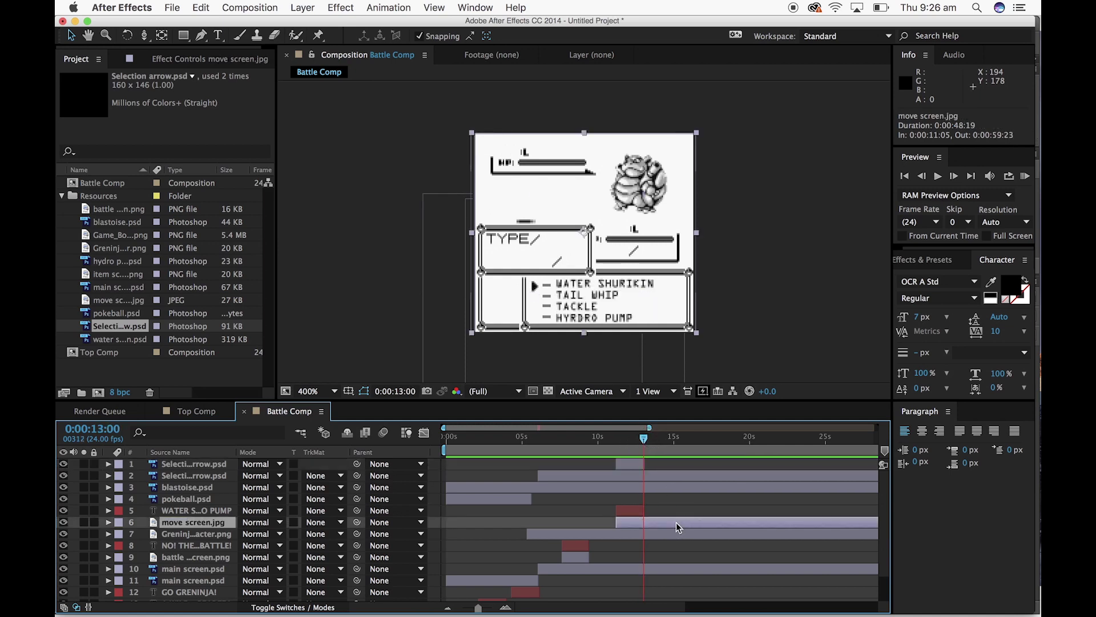
key(super+shift+d)
key(Delete)
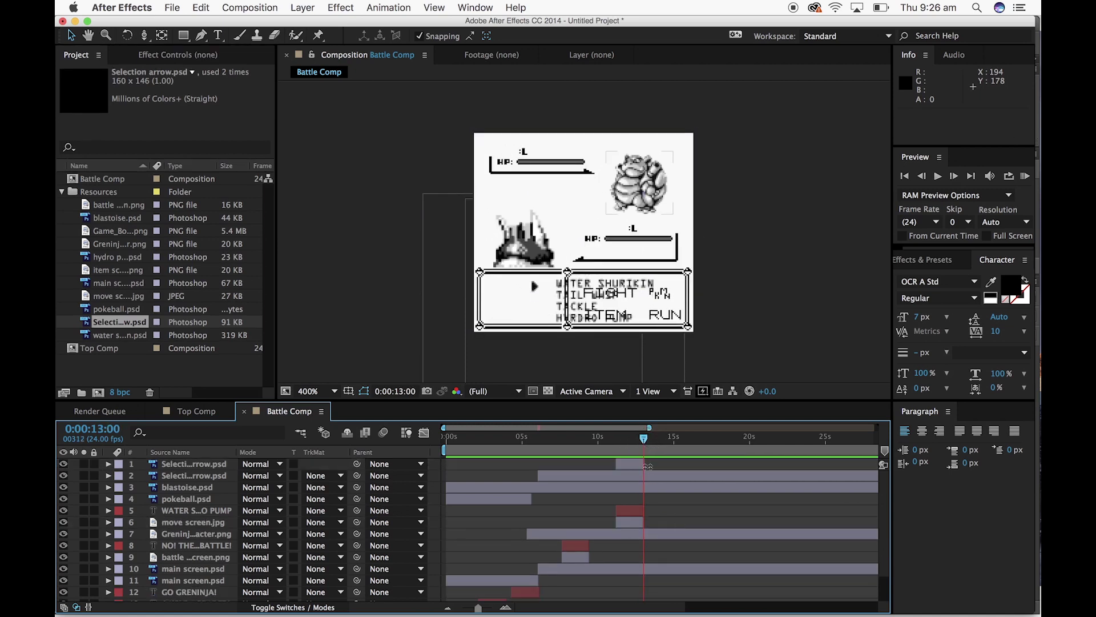
Trim the end of the attack list text layer to match the end of move screen.jpg
key(Page_Up)
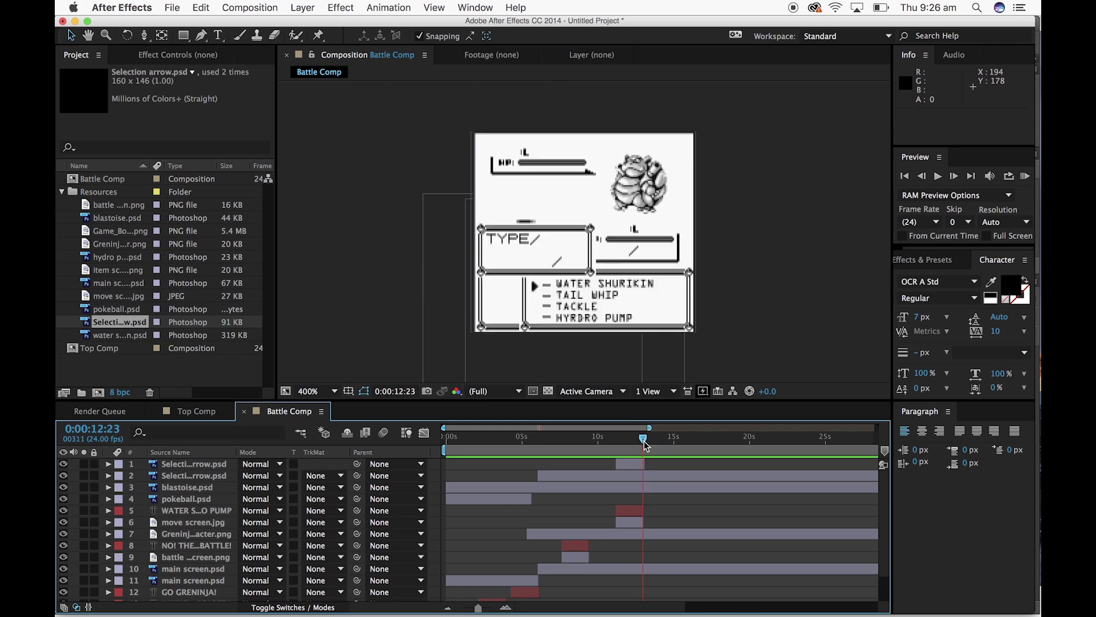
drag(478, 609, 494, 609)
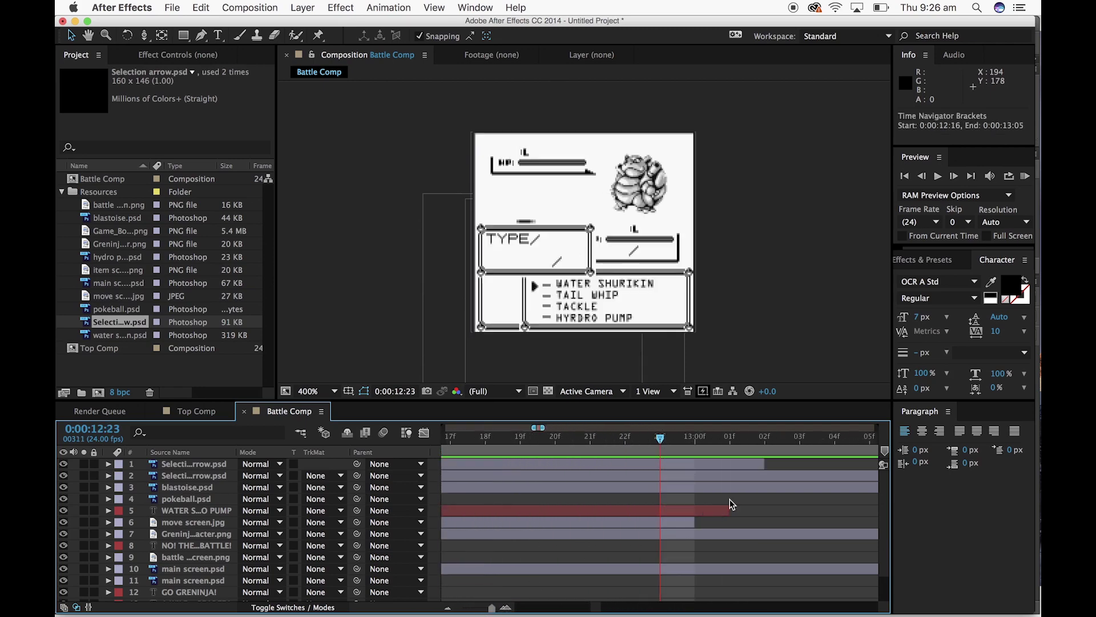
drag(728, 508, 696, 507)
drag(492, 609, 482, 609)
Trim the new arrow layer's end to match the attack list and move it directly above that text layer
mouse_move(660, 434)
mouse_down()
mouse_move(669, 439)
mouse_move(652, 439)
mouse_move(664, 445)
mouse_up()
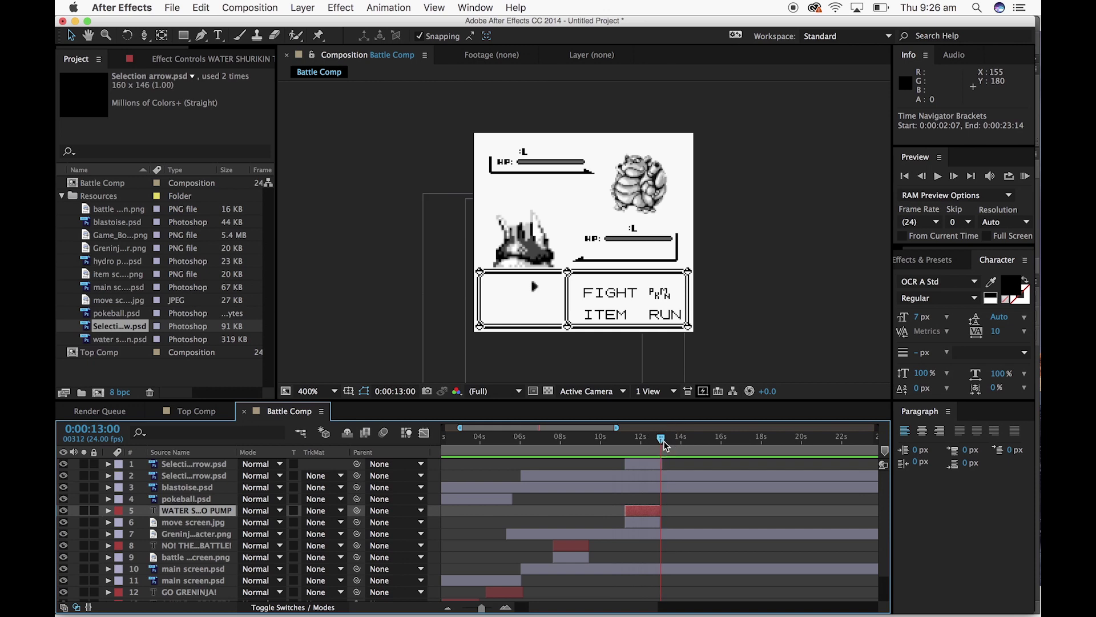
drag(487, 609, 497, 604)
drag(730, 462, 668, 466)
drag(197, 470, 199, 504)
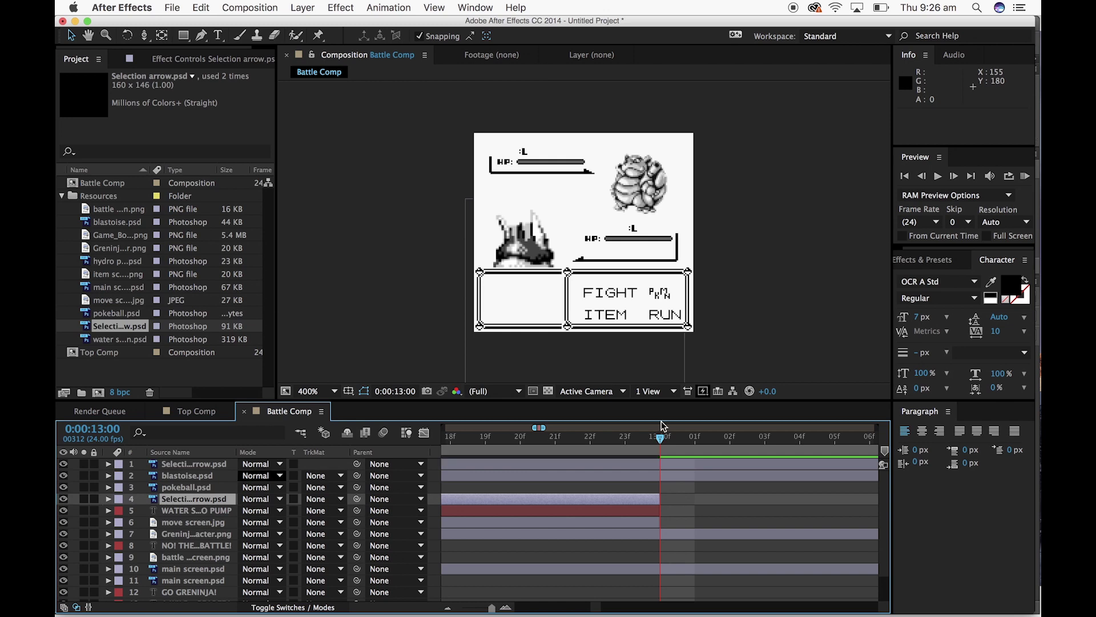
Keyframe the original selection arrow layer's opacity at 0% on 0:00:12:23 and 100% on 0:00:13:00
mouse_move(659, 447)
mouse_down()
mouse_move(625, 443)
mouse_move(668, 435)
mouse_up()
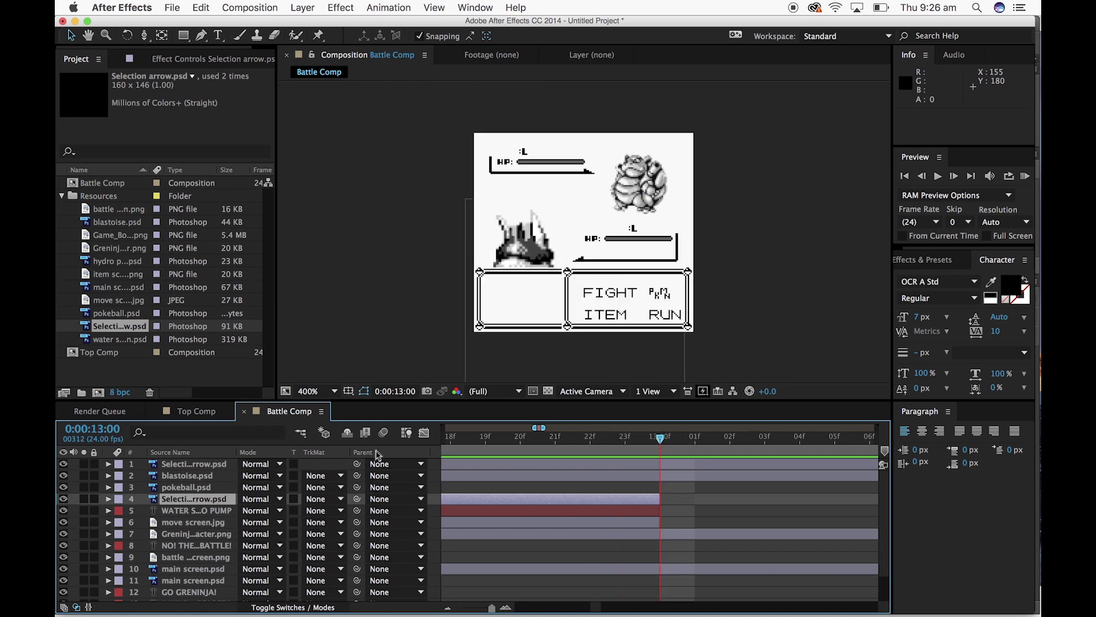
click(210, 463)
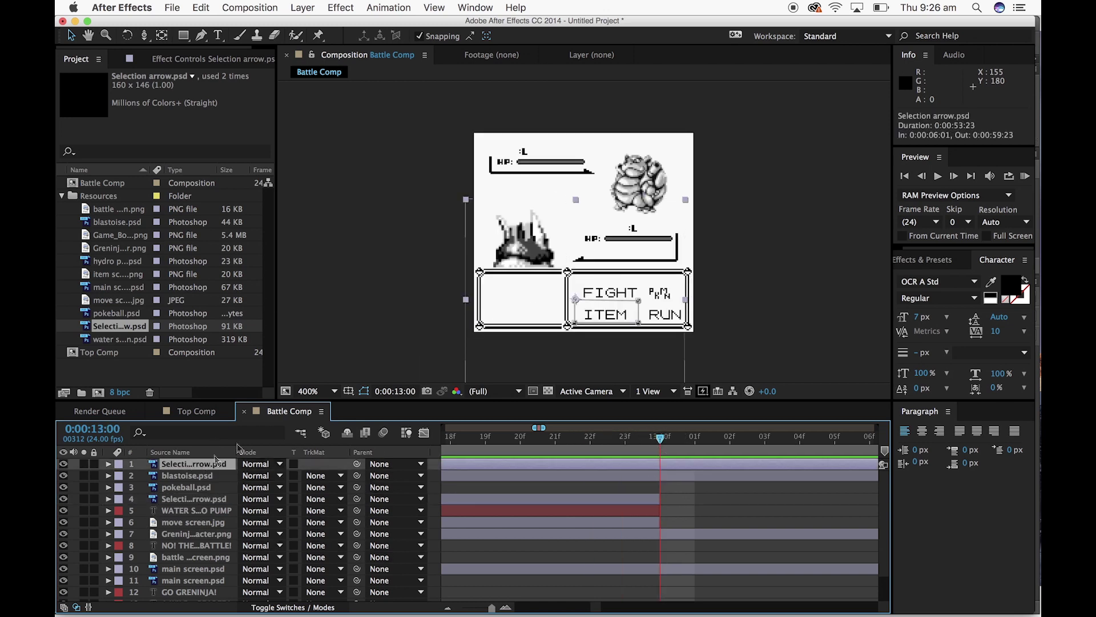
click(109, 465)
drag(656, 445, 642, 449)
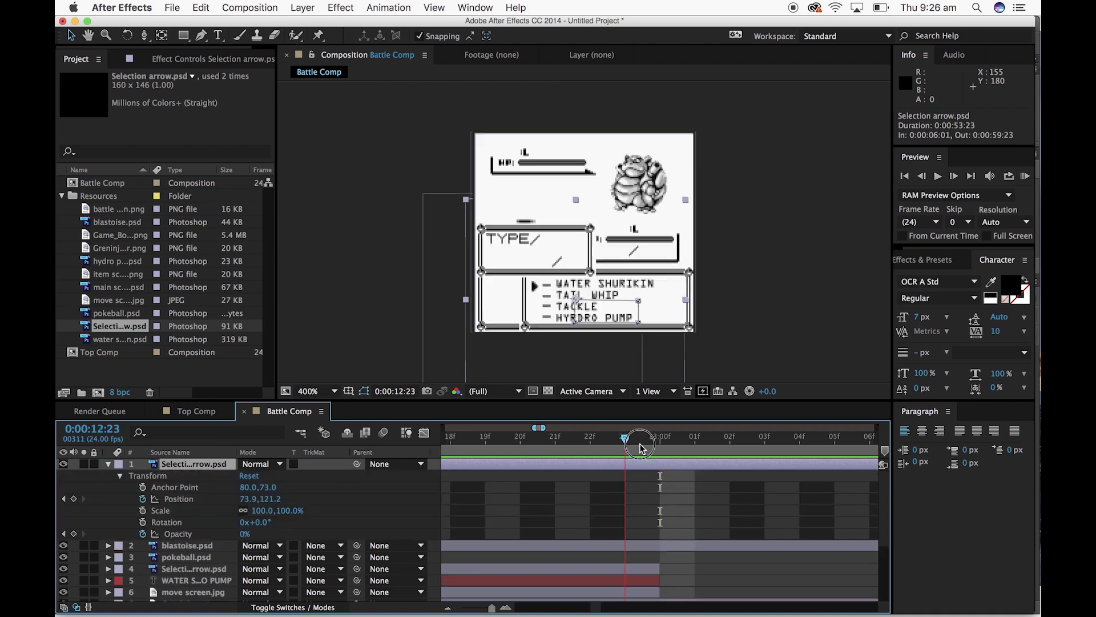
click(74, 534)
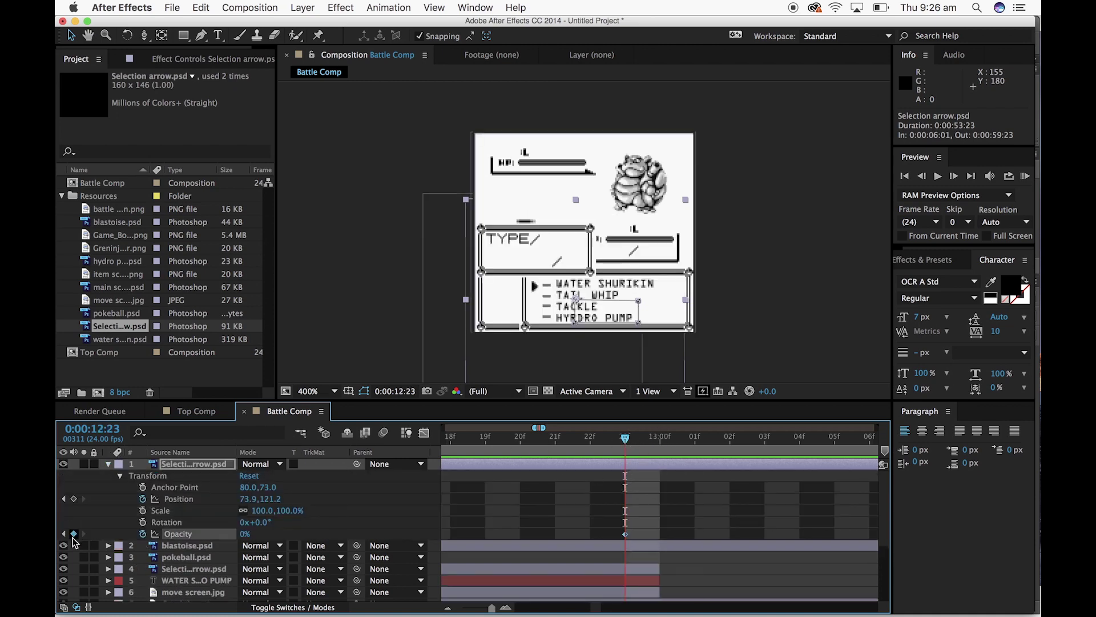
drag(626, 446, 660, 440)
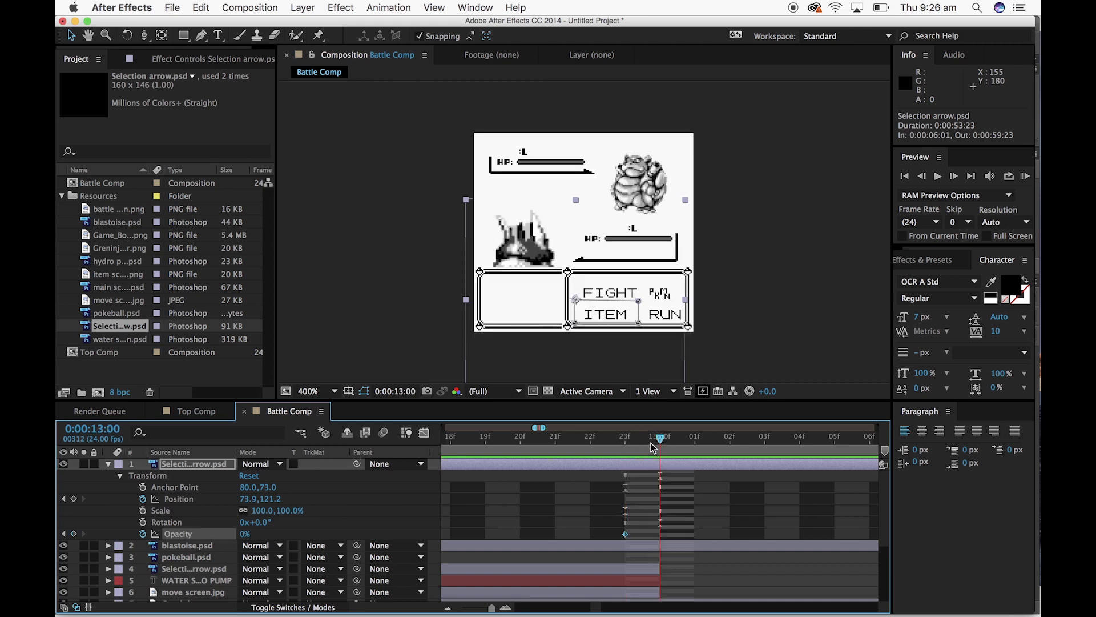
click(245, 535)
click(246, 534)
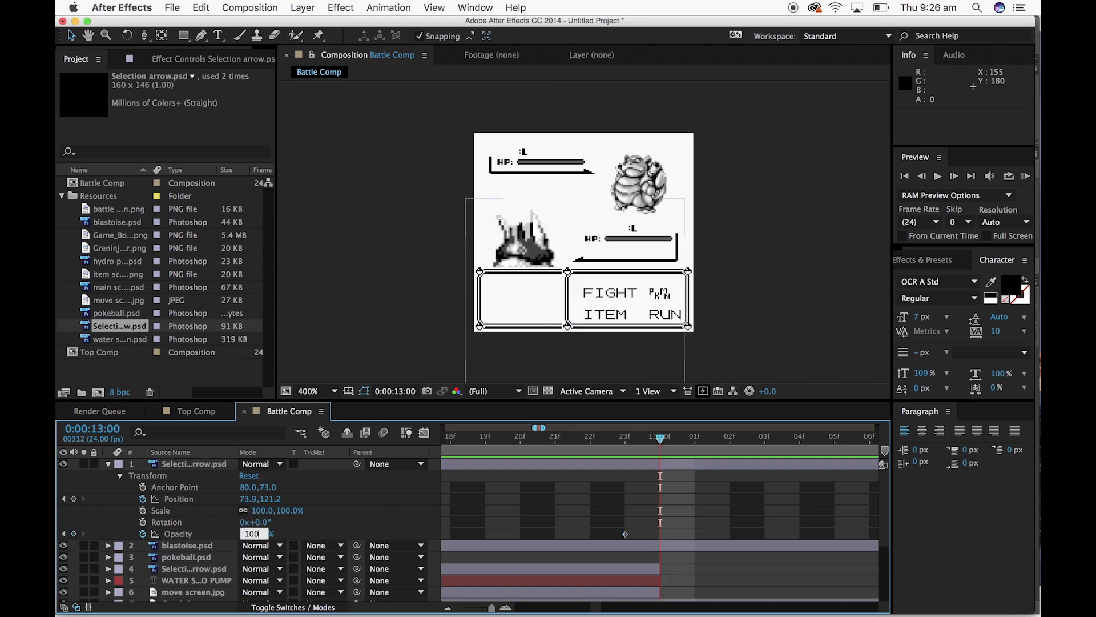
key(Return)
drag(662, 438, 666, 462)
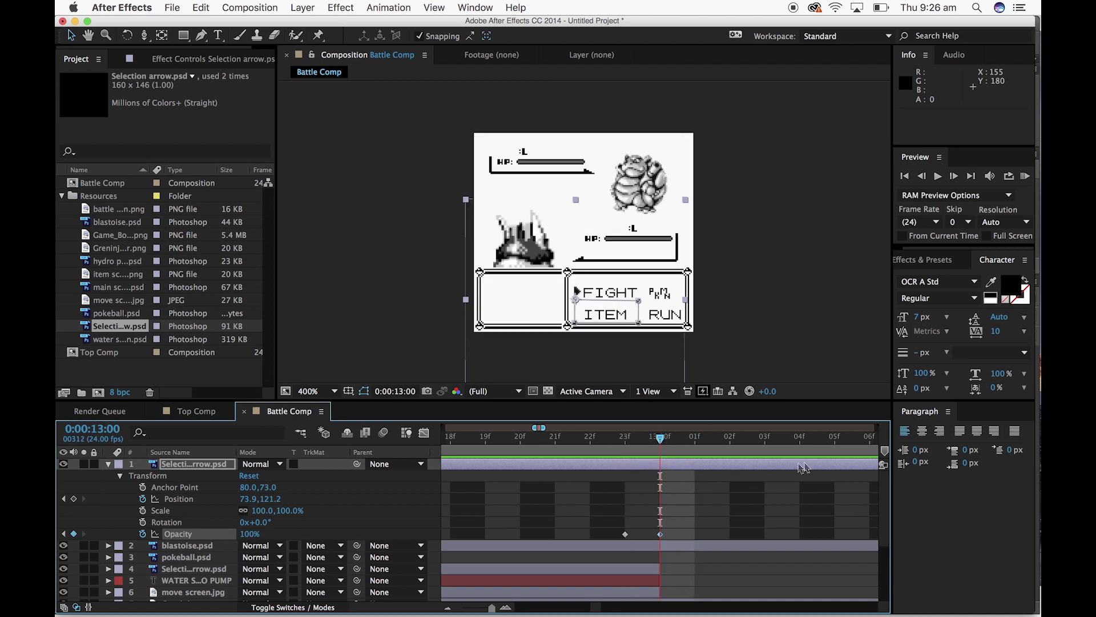
Look through the footage previews in the Resources folder for an image suited to the attack message box
scroll(587, 526, left, 5)
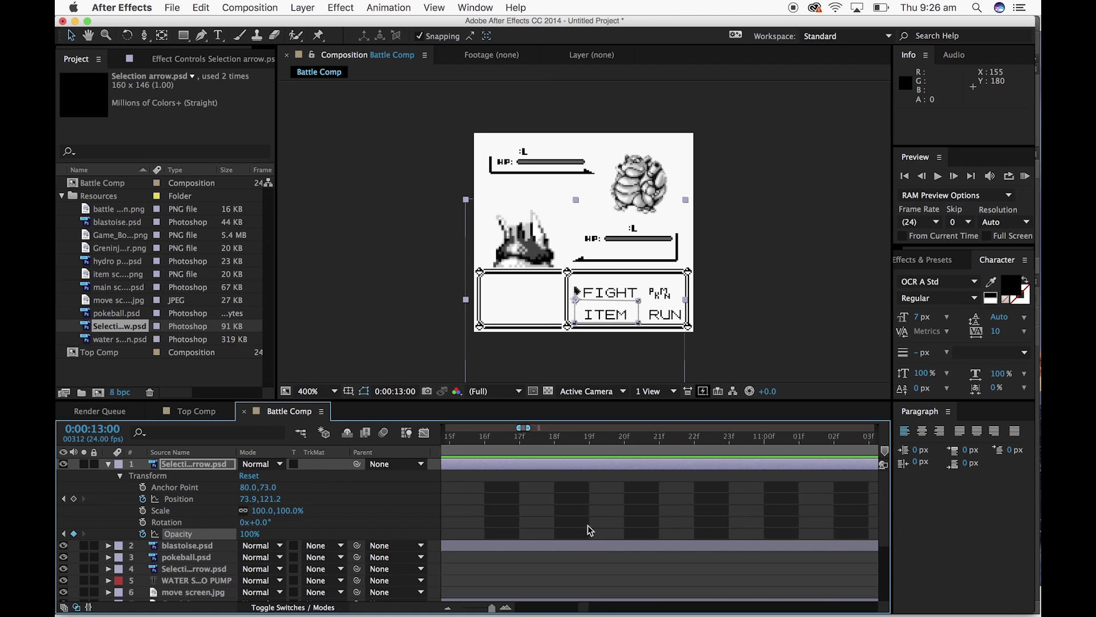
drag(468, 608, 463, 608)
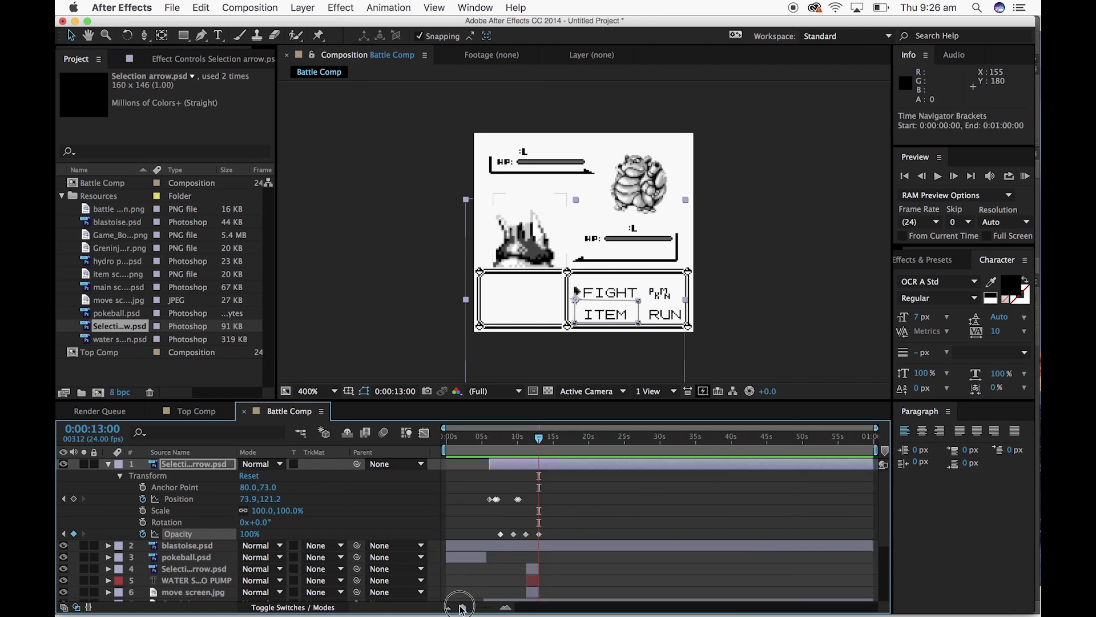
click(109, 465)
click(124, 314)
click(125, 299)
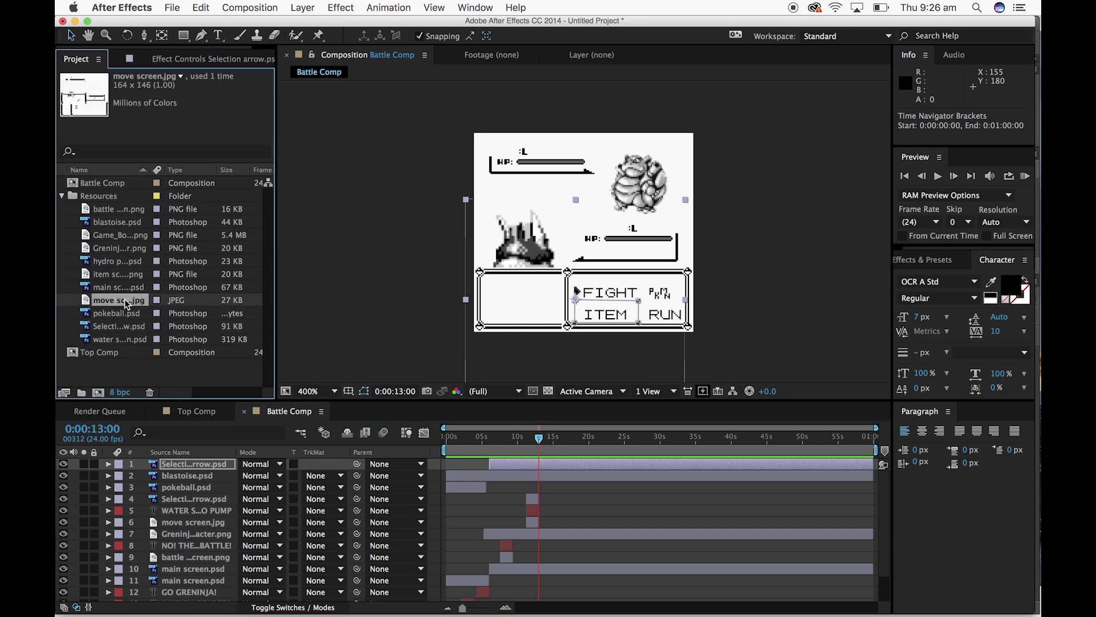
click(127, 288)
click(128, 274)
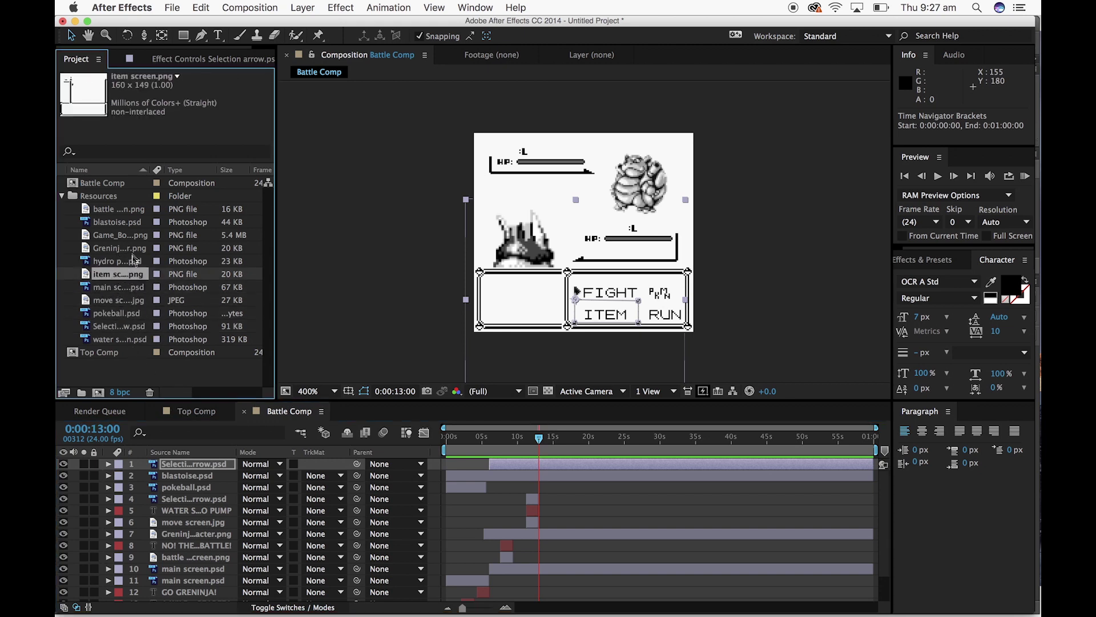
click(135, 259)
click(127, 234)
click(121, 207)
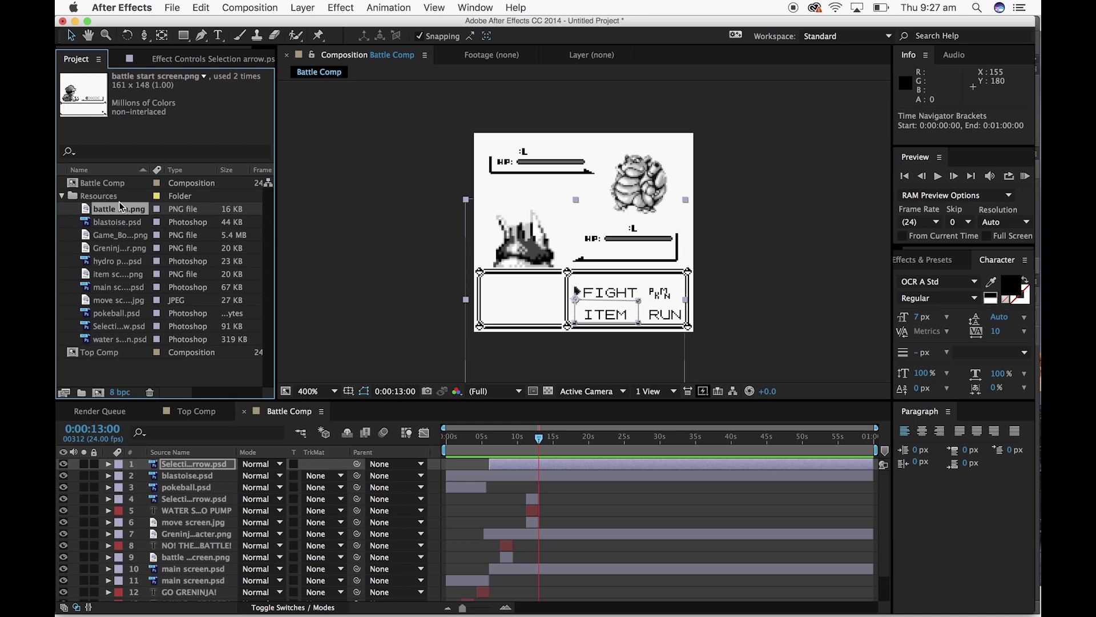
Duplicate the battle start screen.png layer used behind the "NO! THERE'S NO RUNNING FROM THIS BATTLE!" message
click(224, 522)
scroll(225, 522, down, 3)
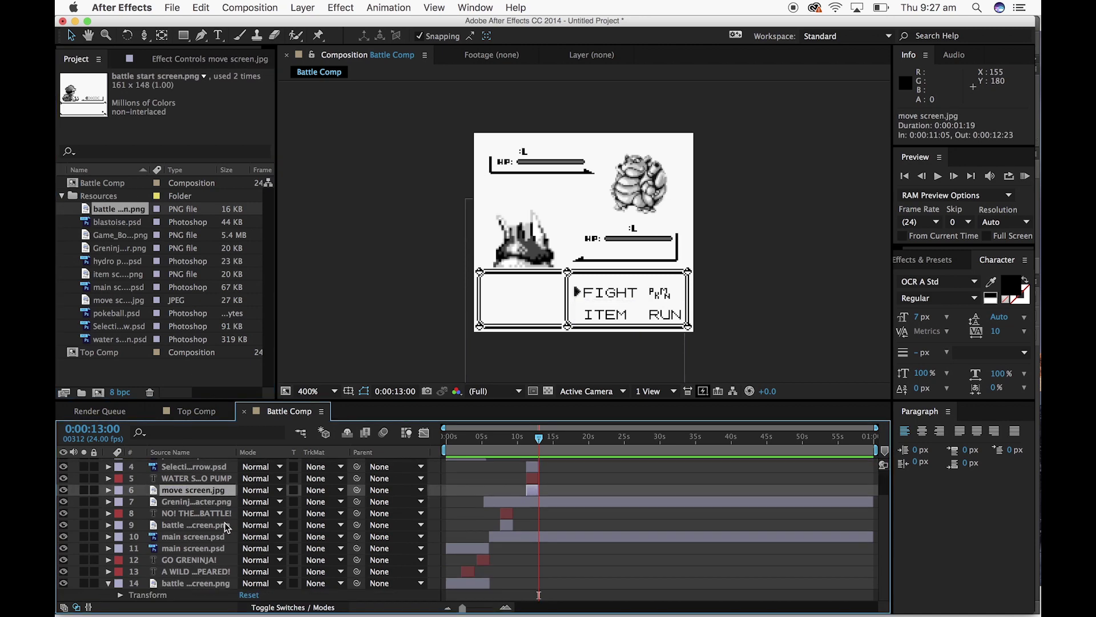
click(224, 523)
drag(541, 441, 512, 451)
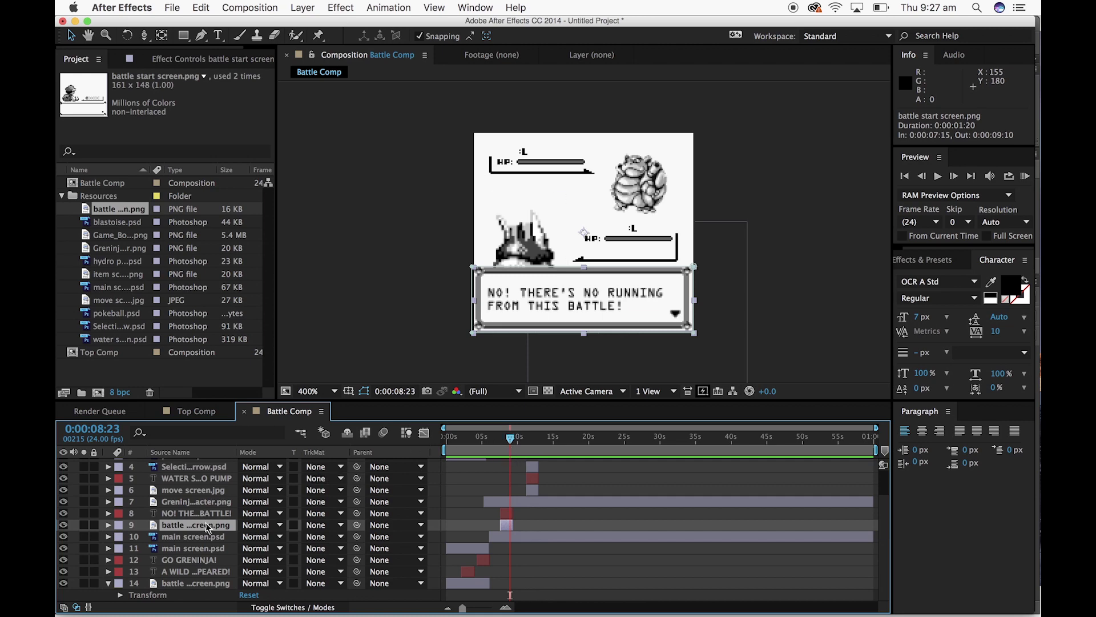
key(super+v)
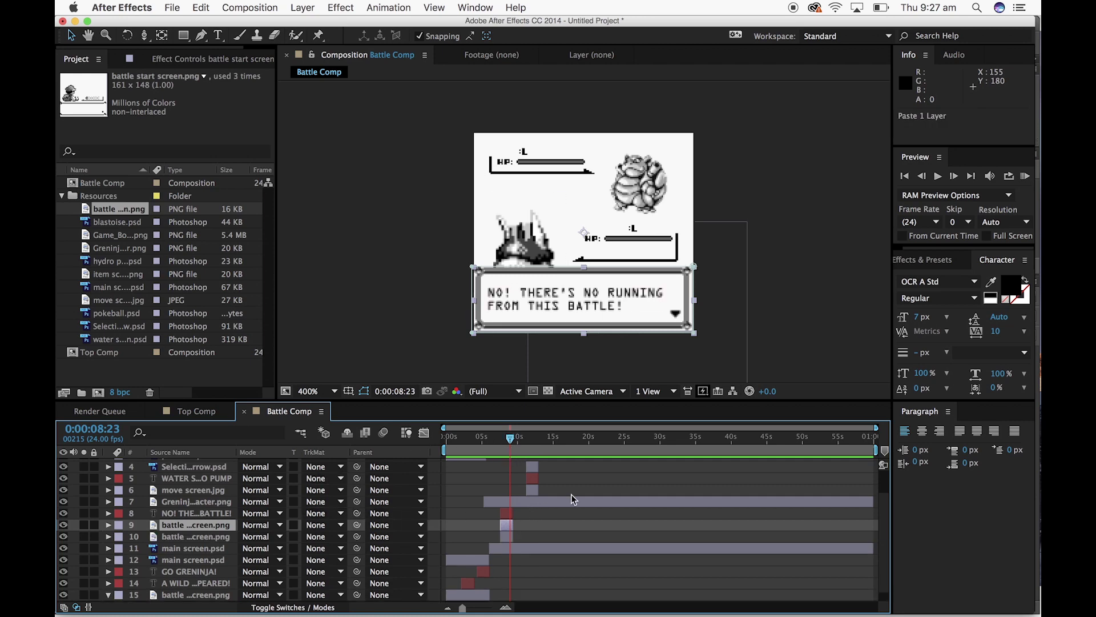
Shift the duplicated battle start screen.png layer in time so that it starts at 0:00:13:00
scroll(537, 475, up, 3)
drag(509, 442, 538, 446)
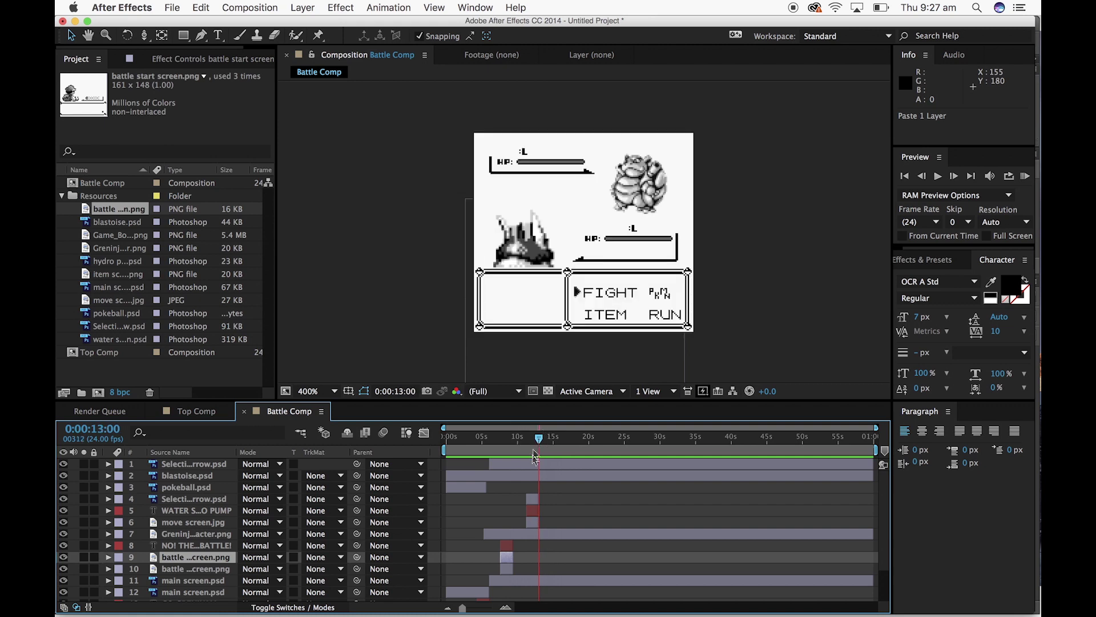
drag(507, 564, 546, 560)
drag(541, 448, 539, 447)
drag(468, 609, 489, 607)
drag(671, 557, 676, 556)
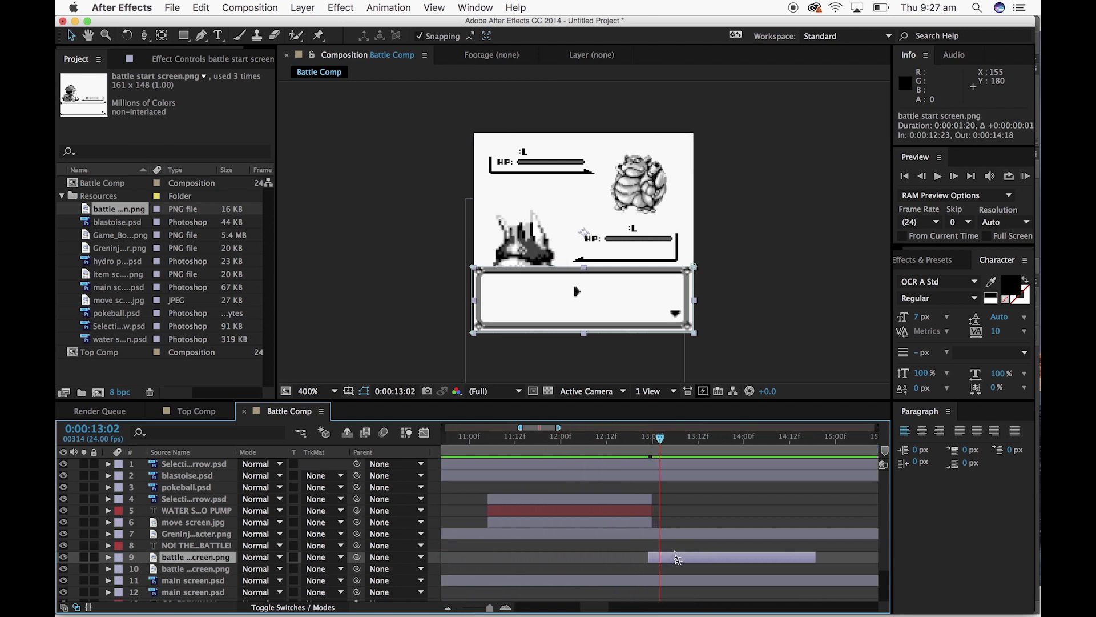
drag(661, 442, 653, 440)
drag(677, 557, 686, 563)
Delete the original selection arrow's opacity keyframes at 0:00:12:23 and 0:00:13:00
click(349, 465)
click(108, 464)
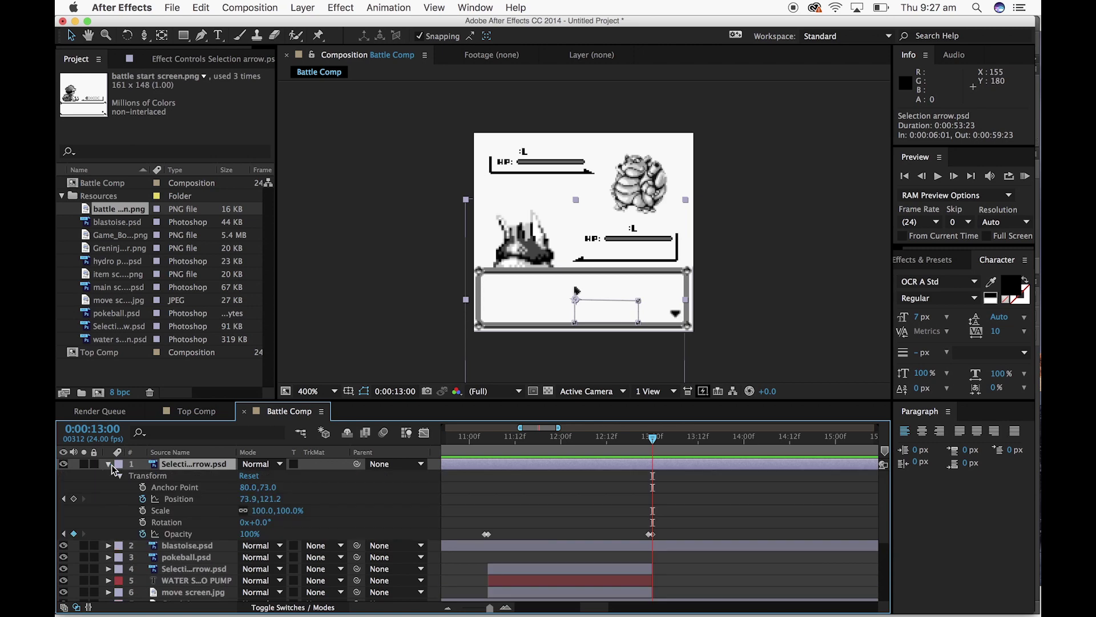
drag(660, 538, 638, 531)
key(Delete)
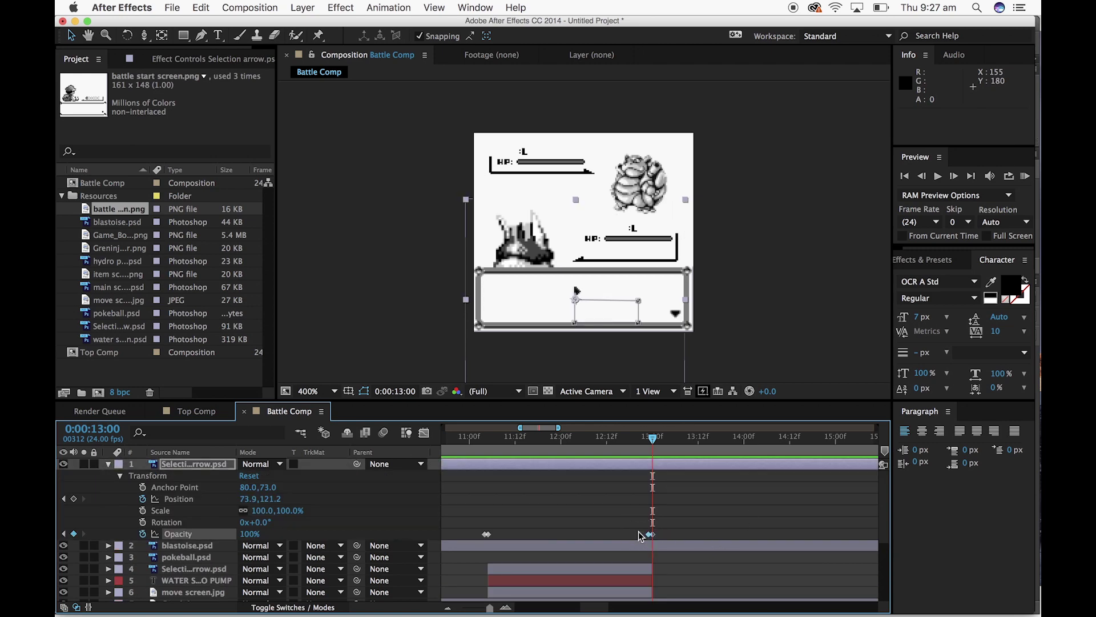
click(109, 464)
mouse_move(653, 448)
mouse_down()
mouse_move(662, 448)
mouse_move(593, 450)
mouse_move(652, 456)
mouse_up()
click(615, 512)
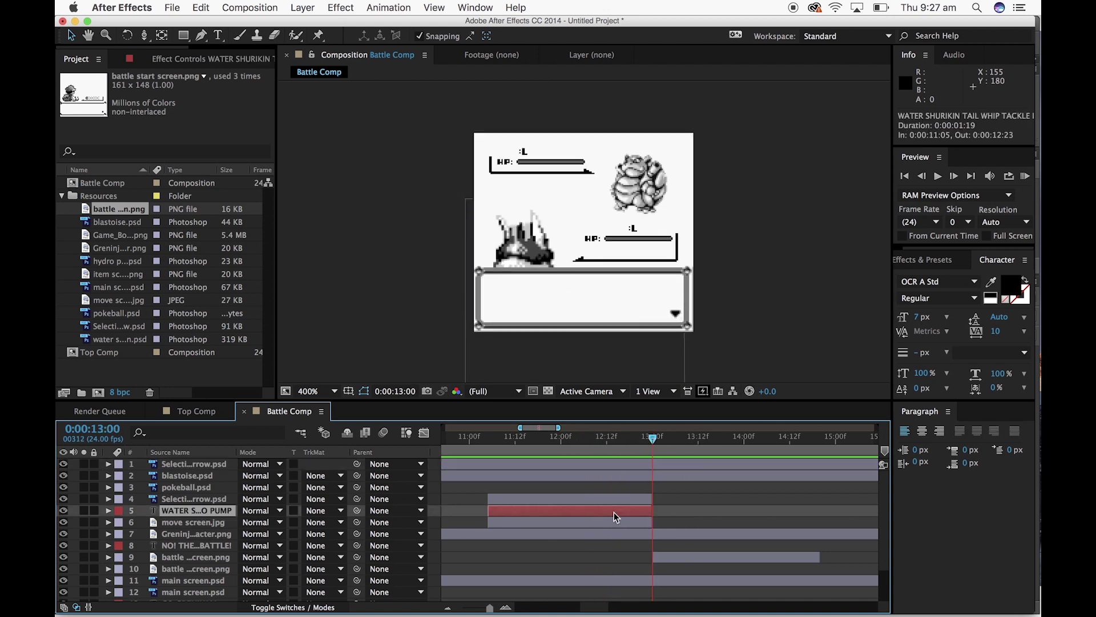
key(super+d)
click(184, 511)
drag(185, 510, 188, 497)
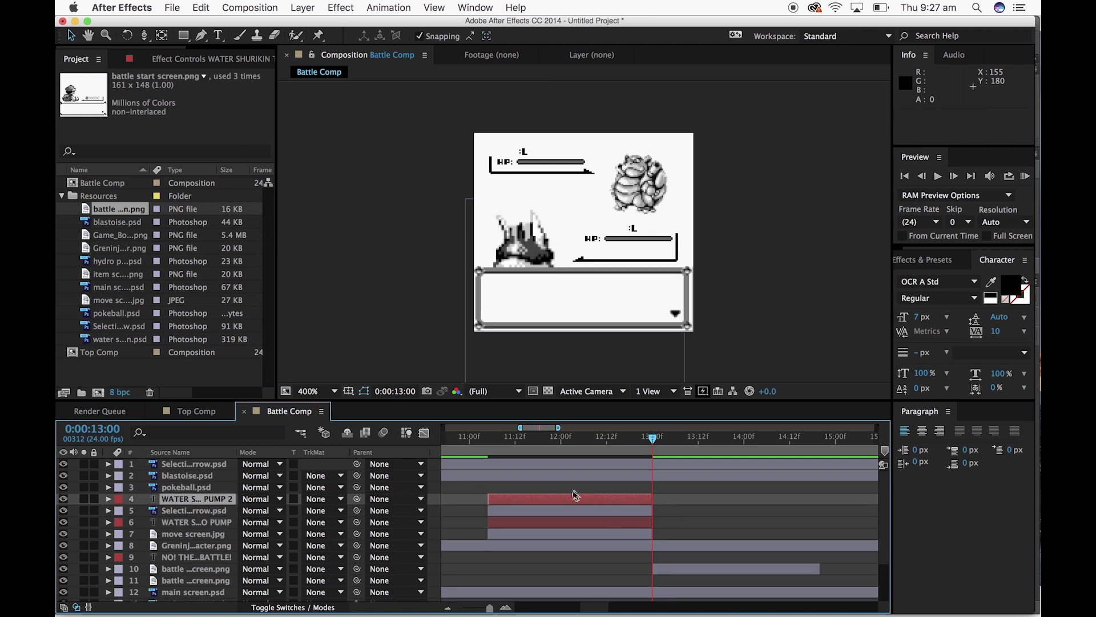
drag(560, 501, 726, 499)
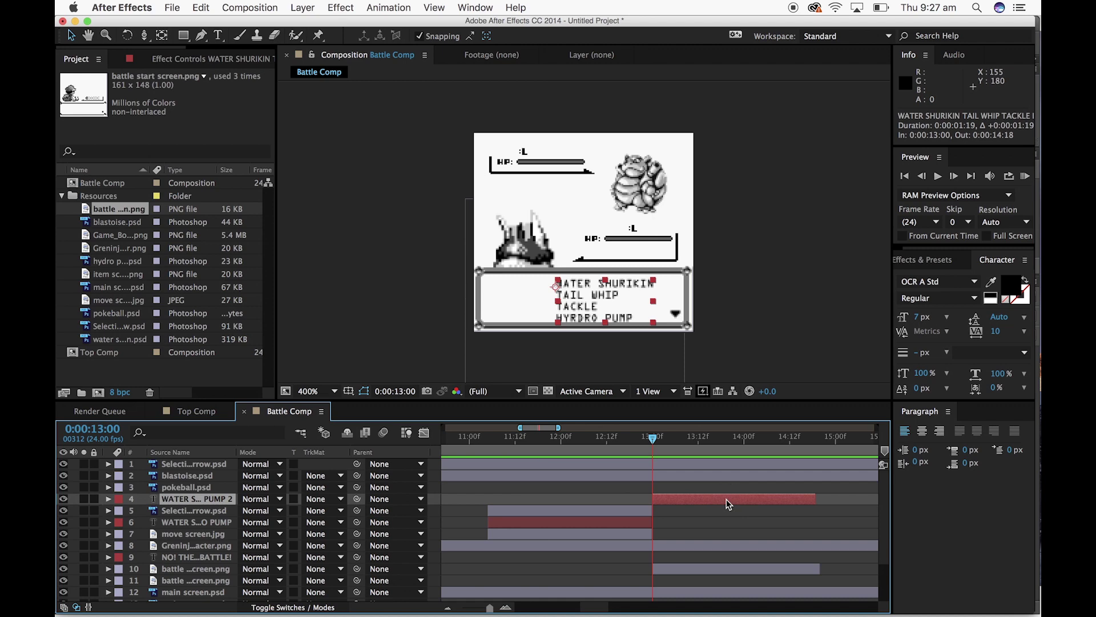
key(Delete)
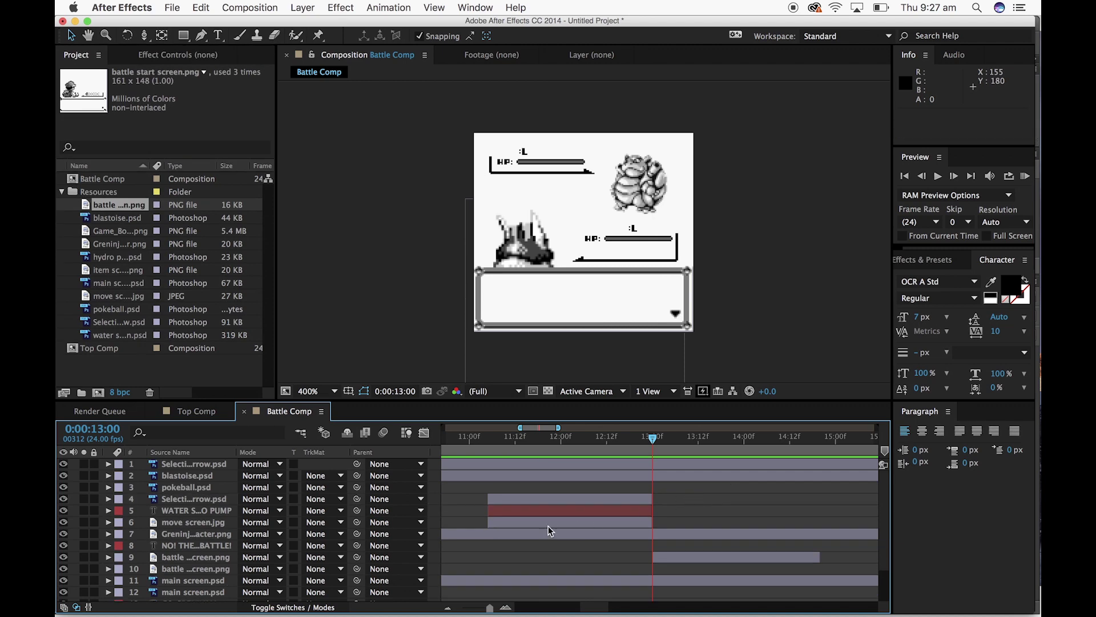
Duplicate the GO GRENINJA! text layer and place the copy directly below pokeball.psd in the layer stack
scroll(548, 526, down, 2)
click(174, 562)
key(ctrl+d)
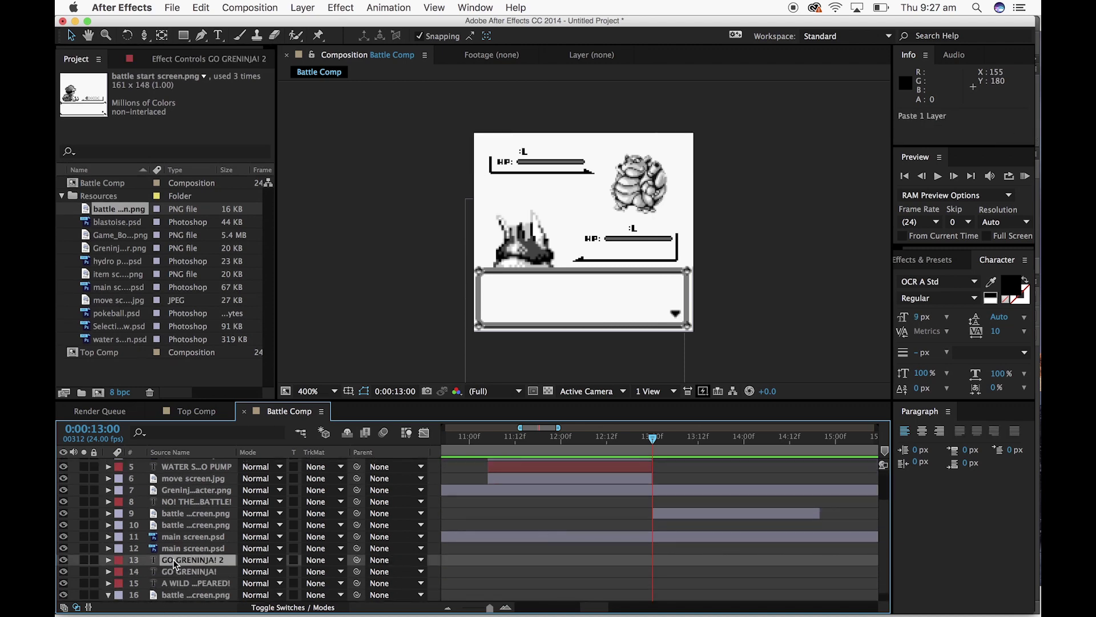
drag(173, 561, 217, 499)
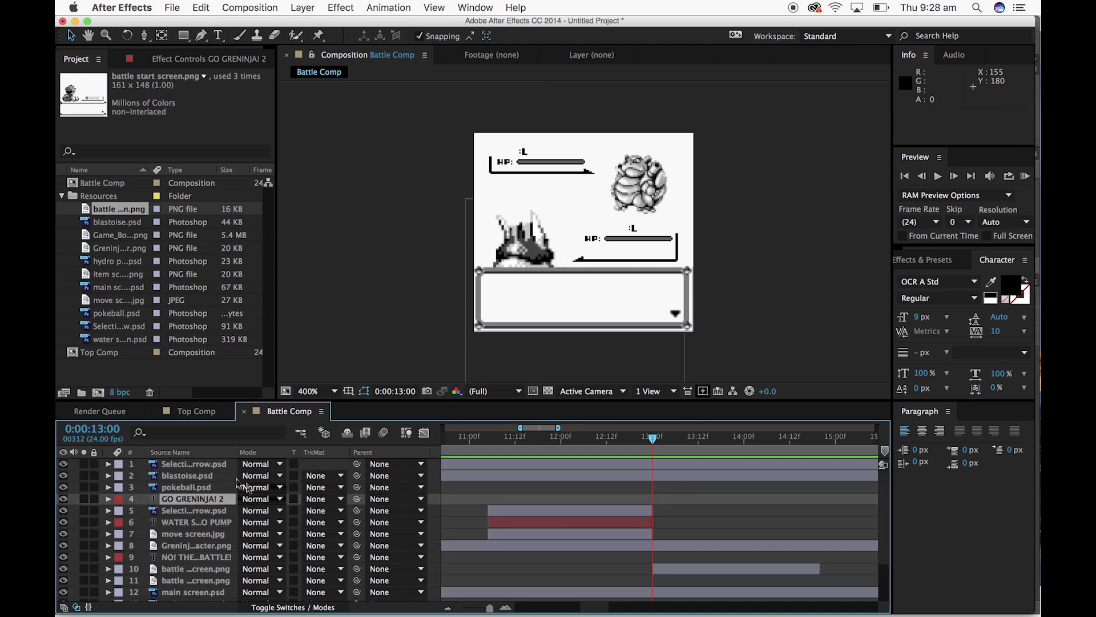
Shift the duplicated GO GRENINJA! text layer in time so that it starts at 0:00:13:00
scroll(565, 531, left, 5)
drag(489, 608, 480, 610)
drag(522, 503, 671, 503)
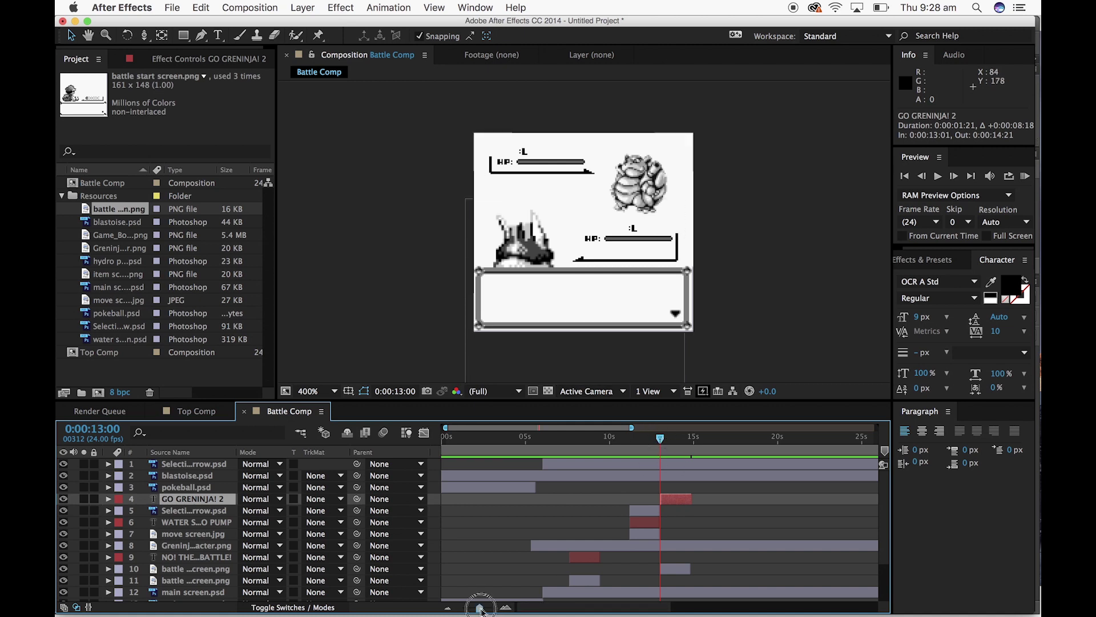
drag(481, 609, 491, 609)
drag(723, 500, 719, 503)
Replace the duplicated layer's text with the two lines "GRENINJA USED" and "WATER SHURIKIN!"
double_click(616, 307)
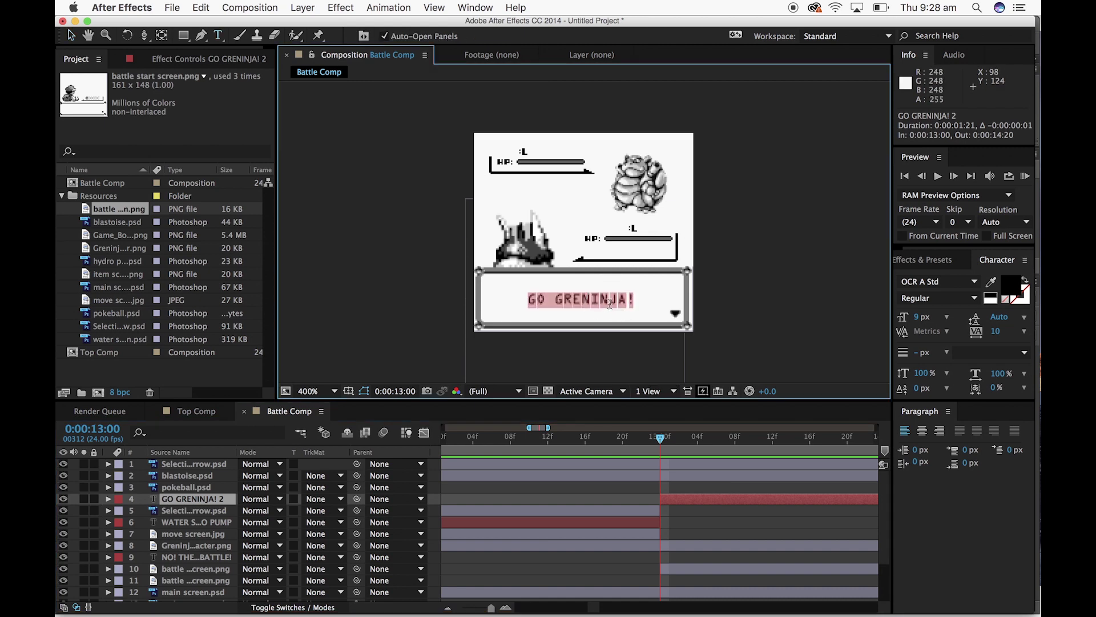
text(GRENINJA)
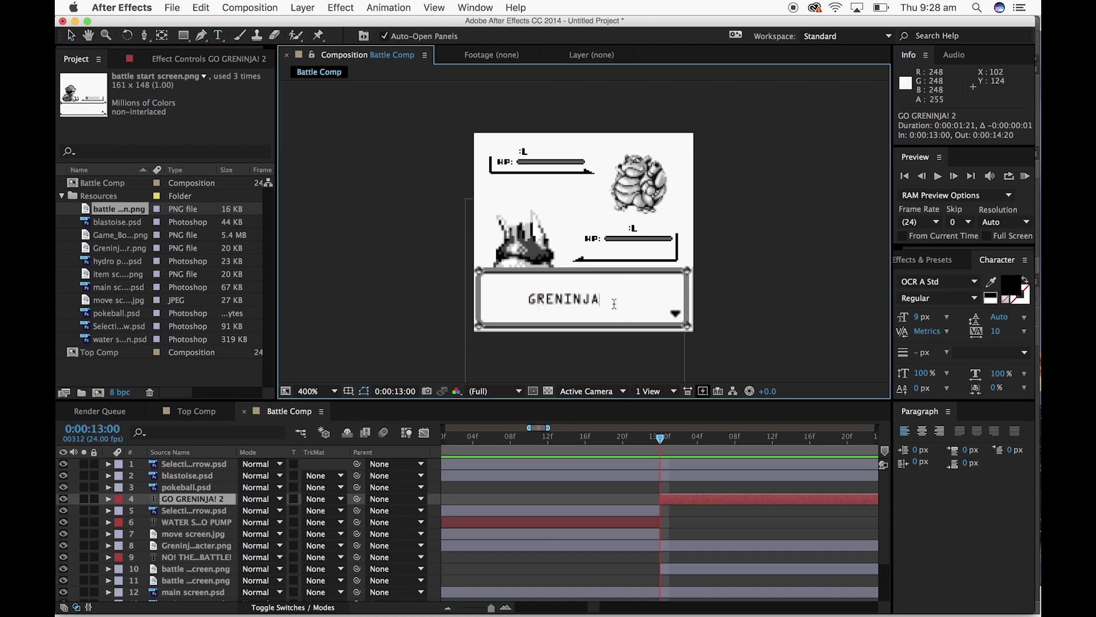
text( USED)
key(Return)
text(WATER SHURIKIN!)
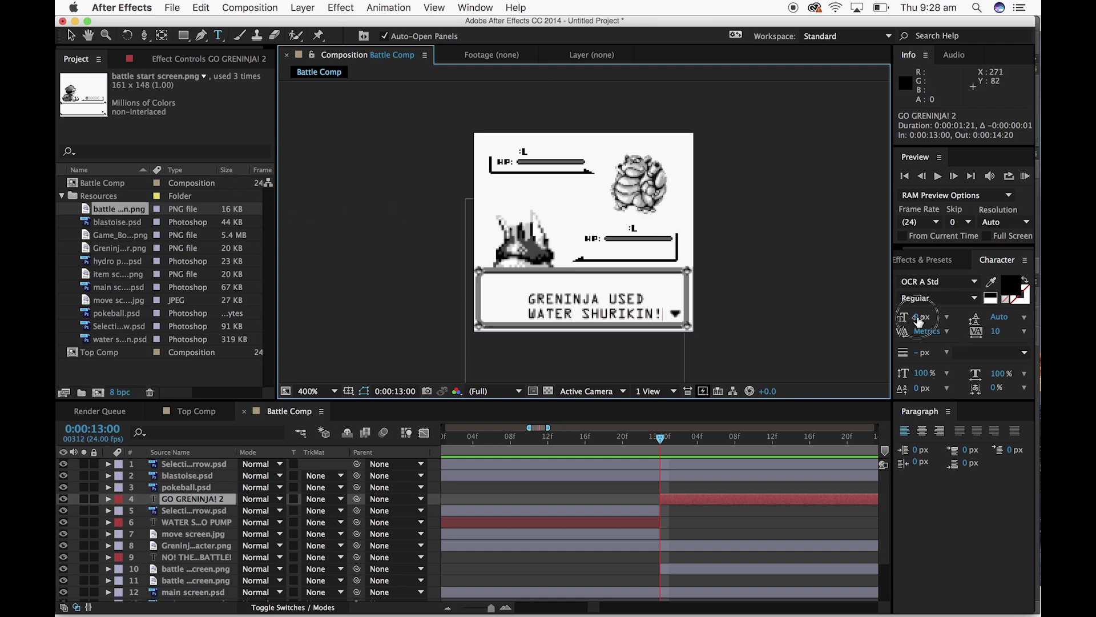
Set the attack message's font size to 8 px and shift the text slightly up and left inside the message box
click(918, 319)
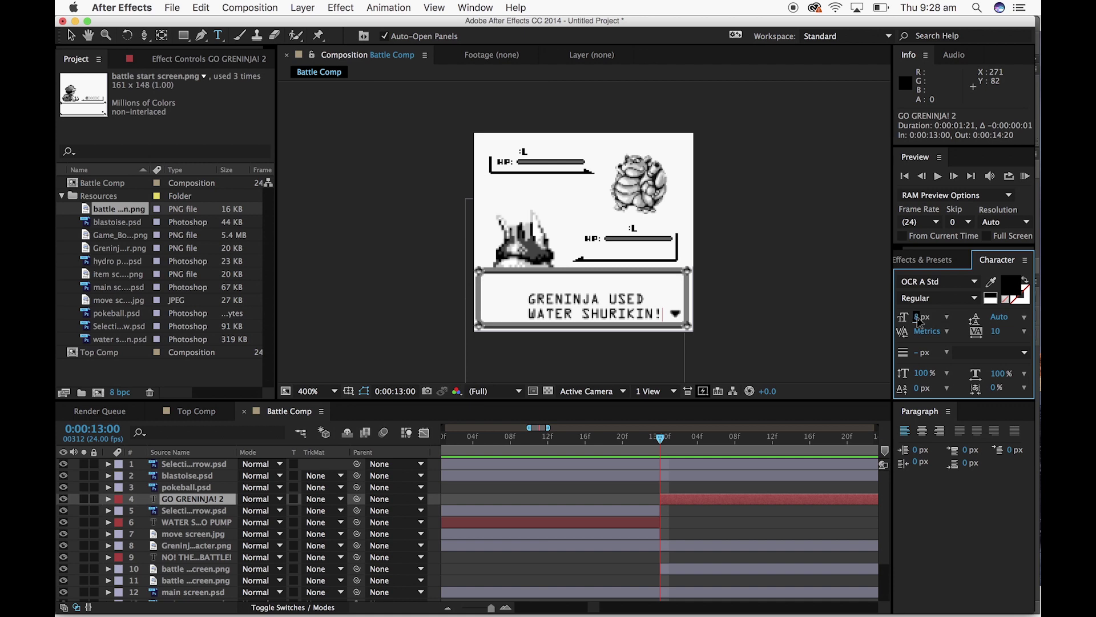
double_click(586, 312)
key(super+a)
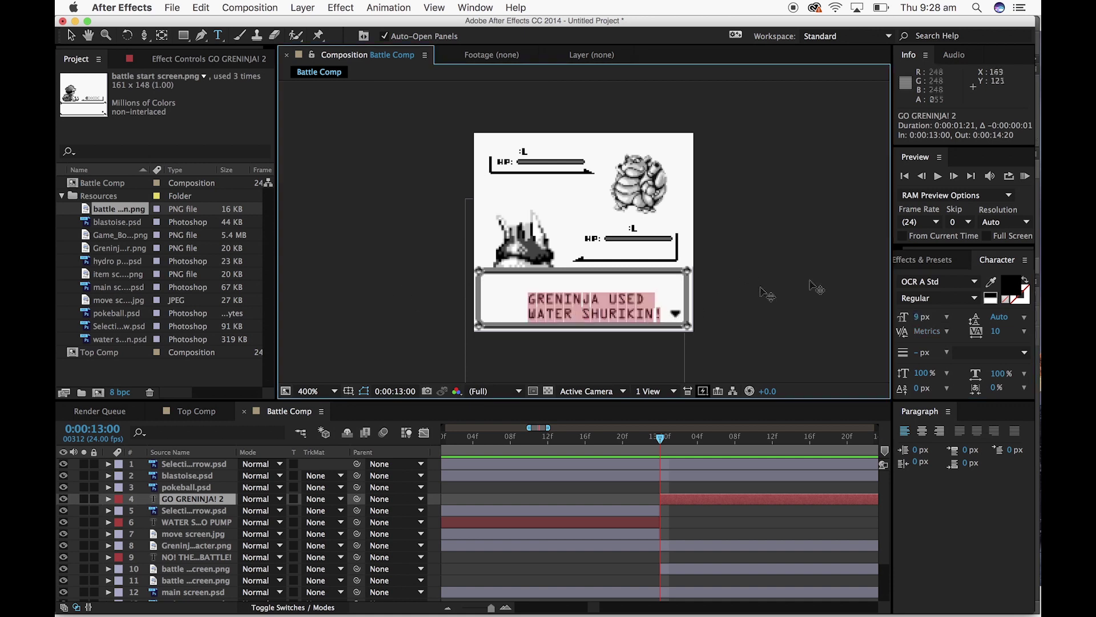
click(915, 319)
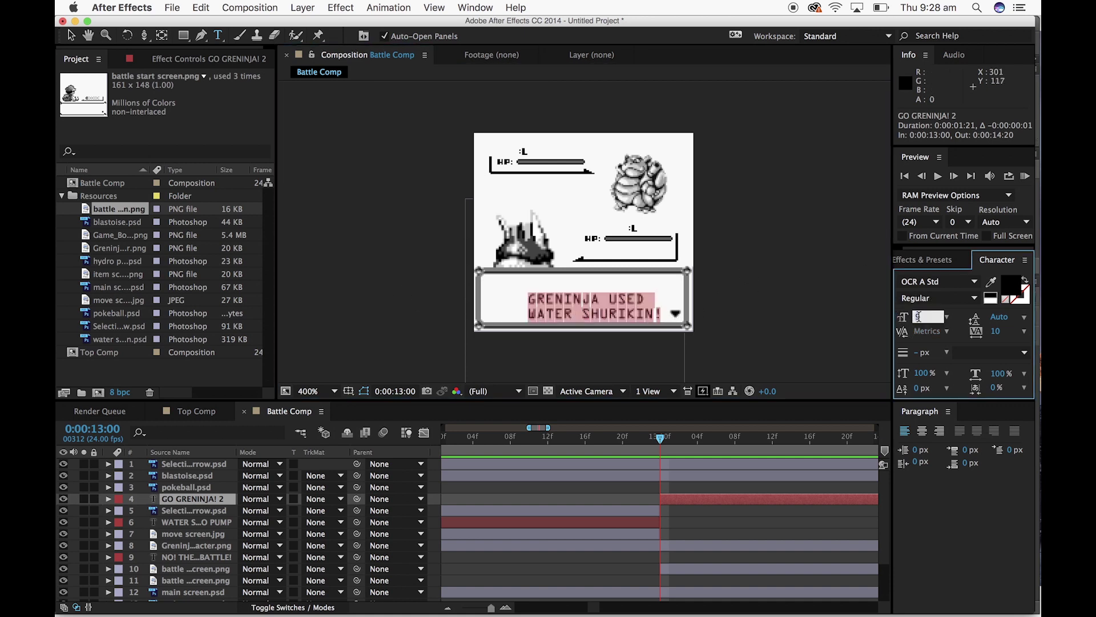
text(8)
key(Return)
click(71, 36)
drag(629, 324, 622, 311)
click(789, 311)
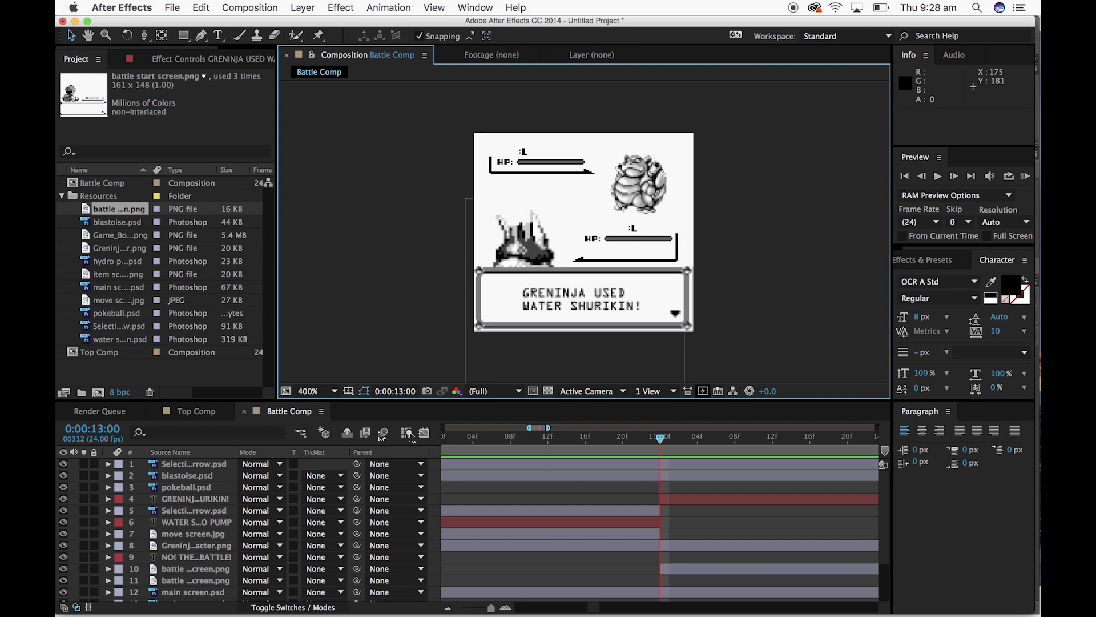
Add water shurikin.psd as the top layer over the battle scene and scale it down to about 8%
scroll(428, 514, down, 3)
scroll(429, 514, up, 3)
click(121, 339)
click(120, 326)
click(126, 339)
drag(109, 341, 553, 224)
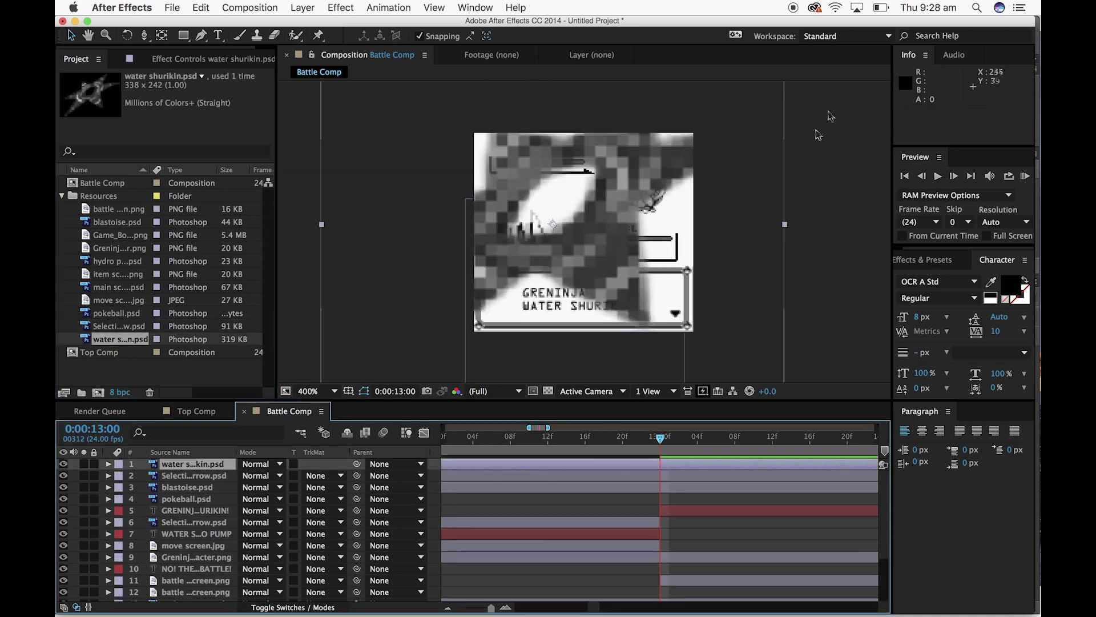
key(comma)
drag(685, 145, 581, 216)
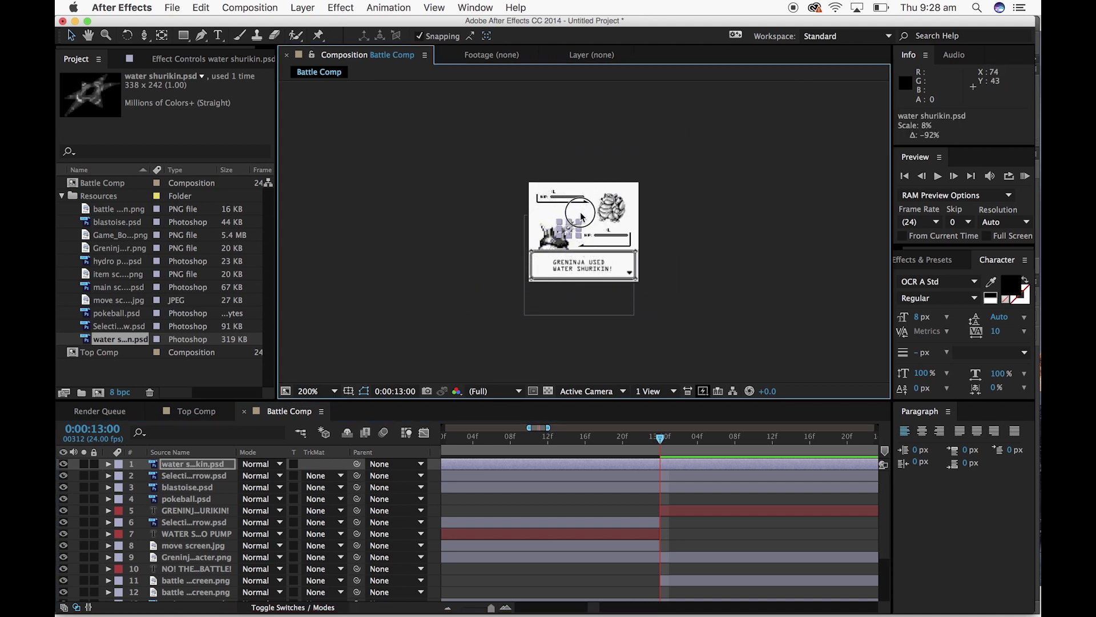
Adjust the water shurikin.psd layer's timing so that it starts at 0:00:13:00 and ends at about 0:00:18:12
click(683, 218)
click(465, 463)
scroll(467, 465, left, 10)
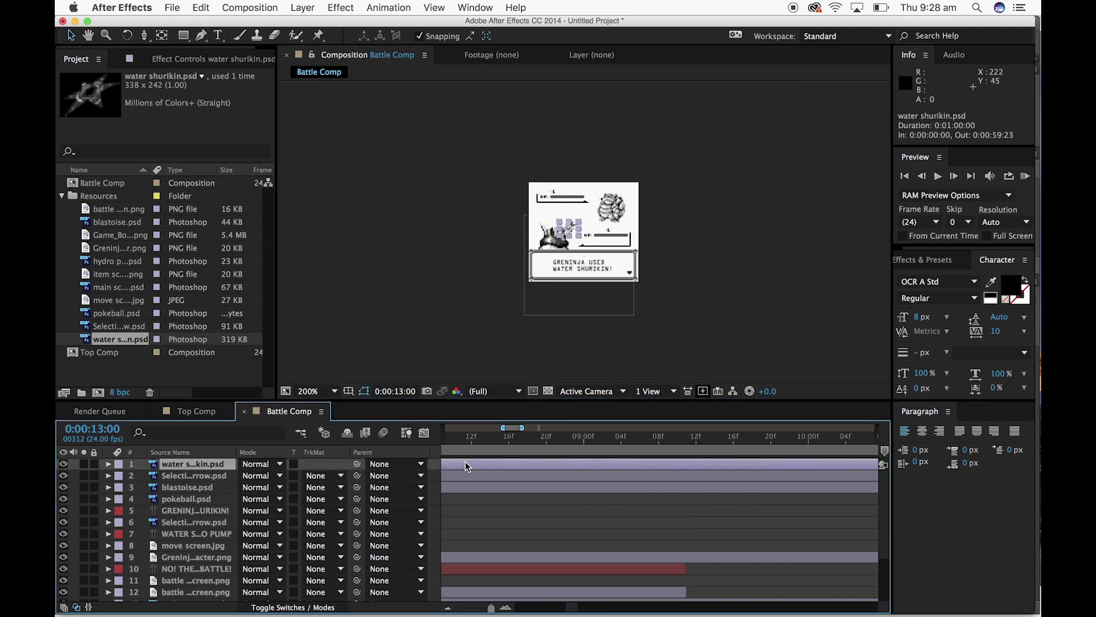
drag(491, 607, 463, 607)
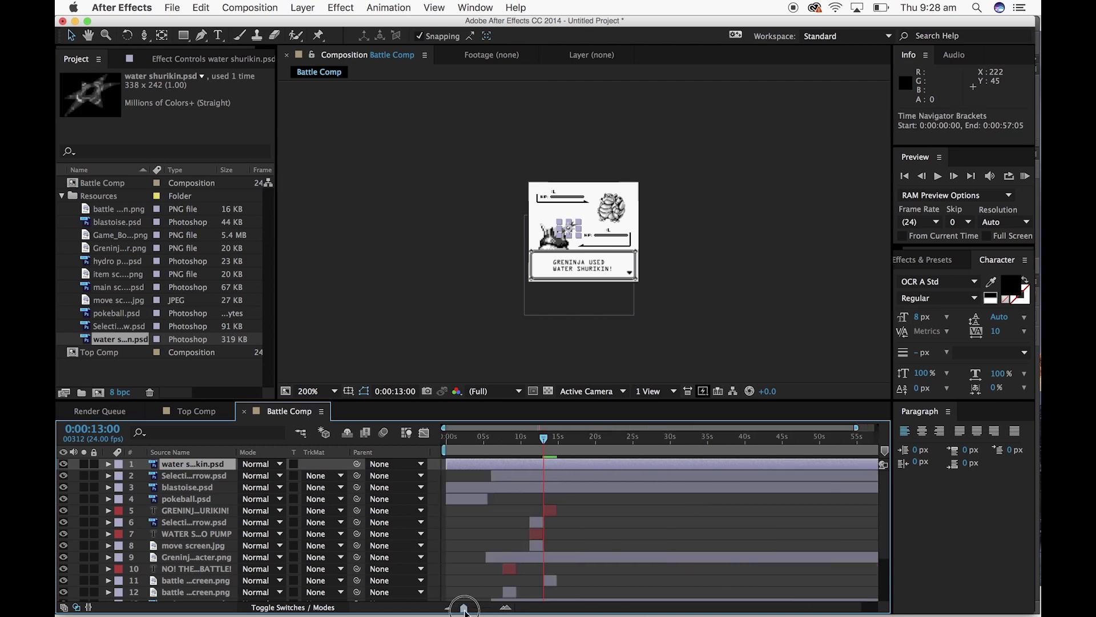
drag(444, 465, 607, 475)
drag(692, 463, 631, 463)
drag(813, 461, 555, 468)
drag(486, 610, 494, 610)
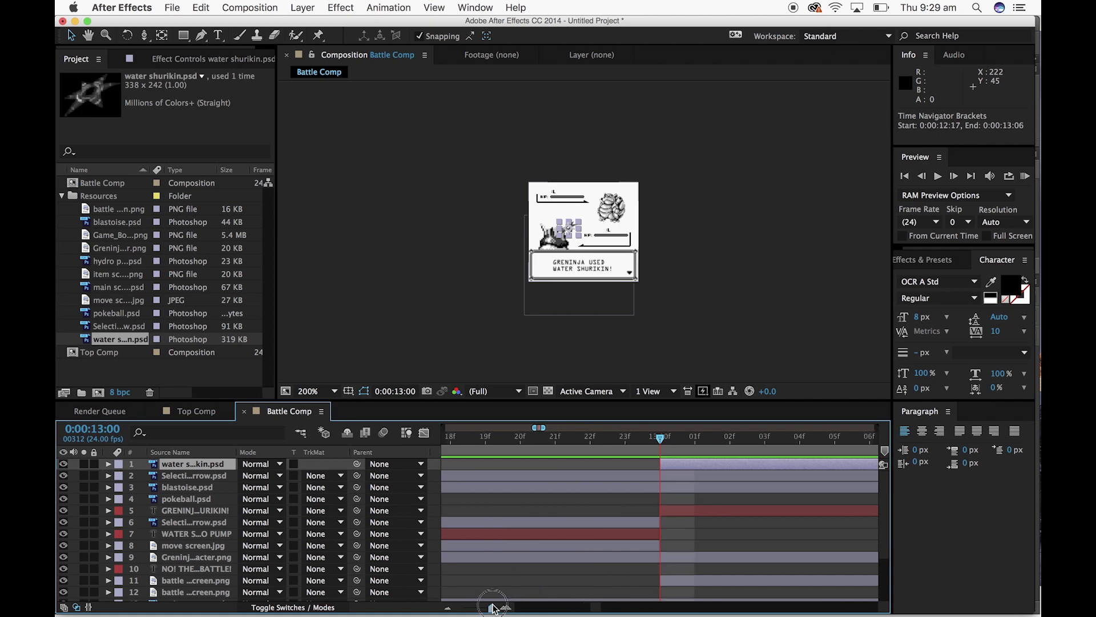
Place the water shuriken over Greninja at about 44, 79.7 and move its layer directly below pokeball.psd
scroll(730, 264, up, 2)
drag(521, 218, 504, 247)
mouse_move(662, 439)
mouse_down()
mouse_move(697, 440)
mouse_move(663, 442)
mouse_up()
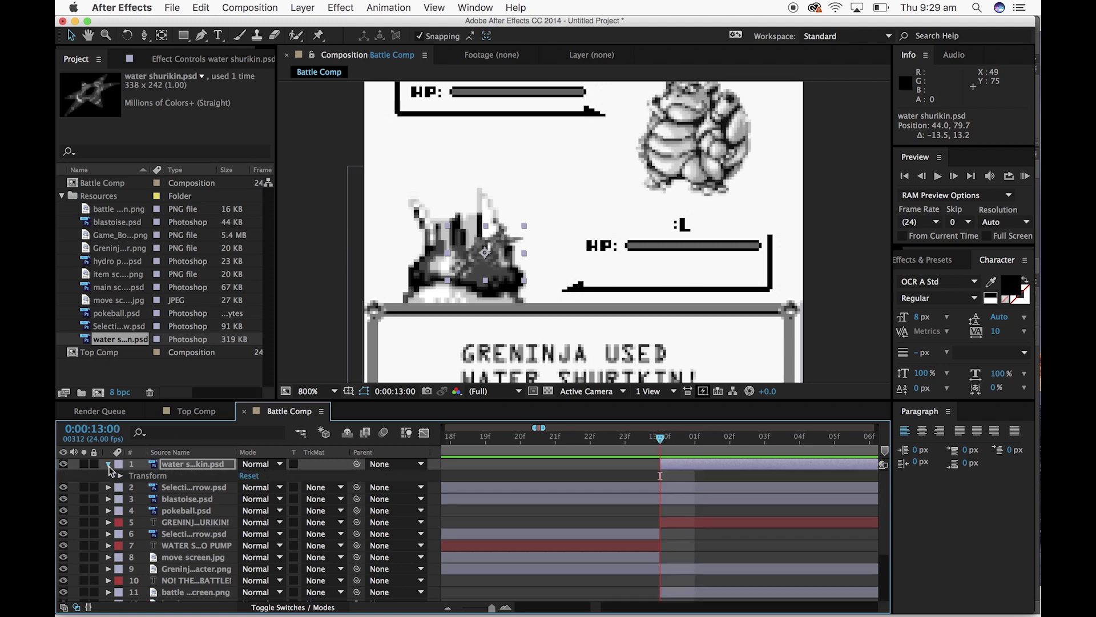
drag(187, 464, 187, 506)
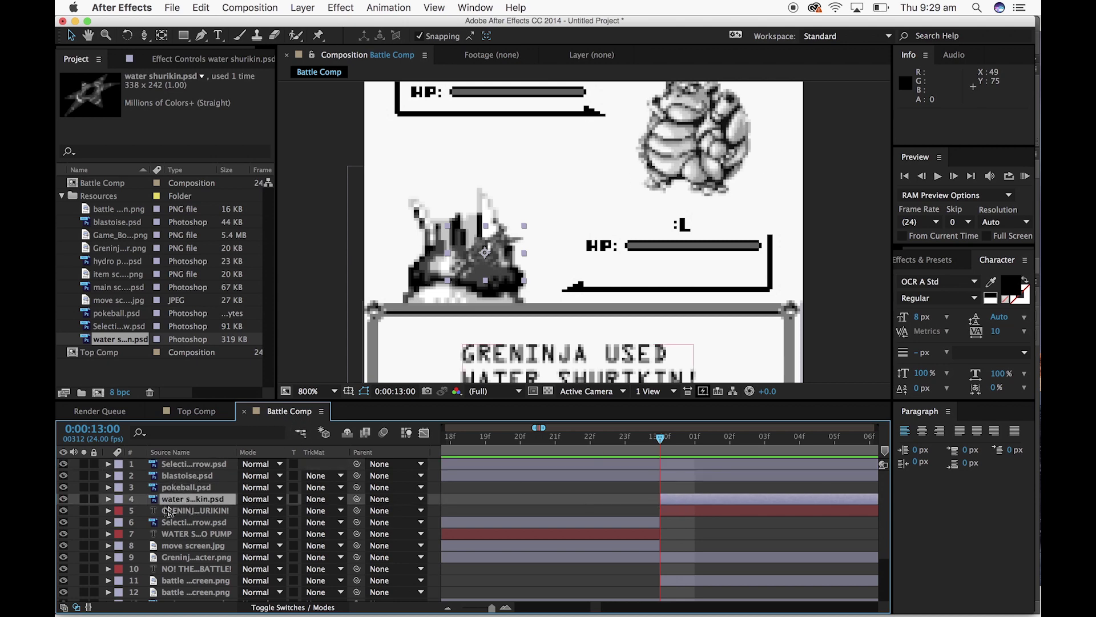
Keyframe the shuriken's position from Greninja at 0:00:13:00 to Blastoise, about 113.5, 44.4, at 0:00:13:05, and preview the throw
click(109, 500)
click(120, 511)
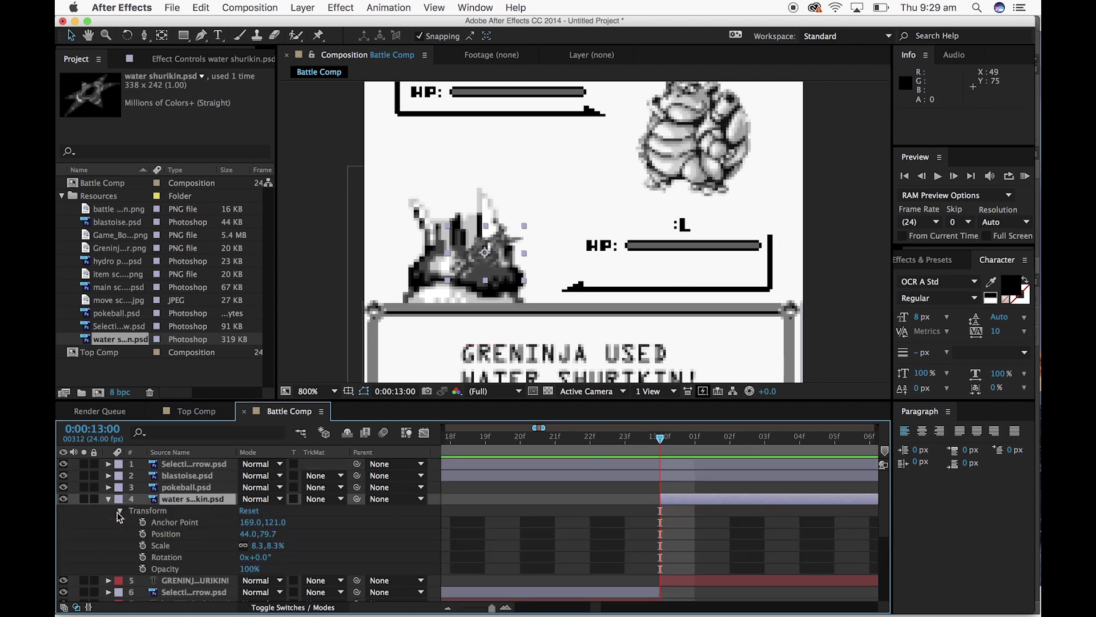
click(143, 535)
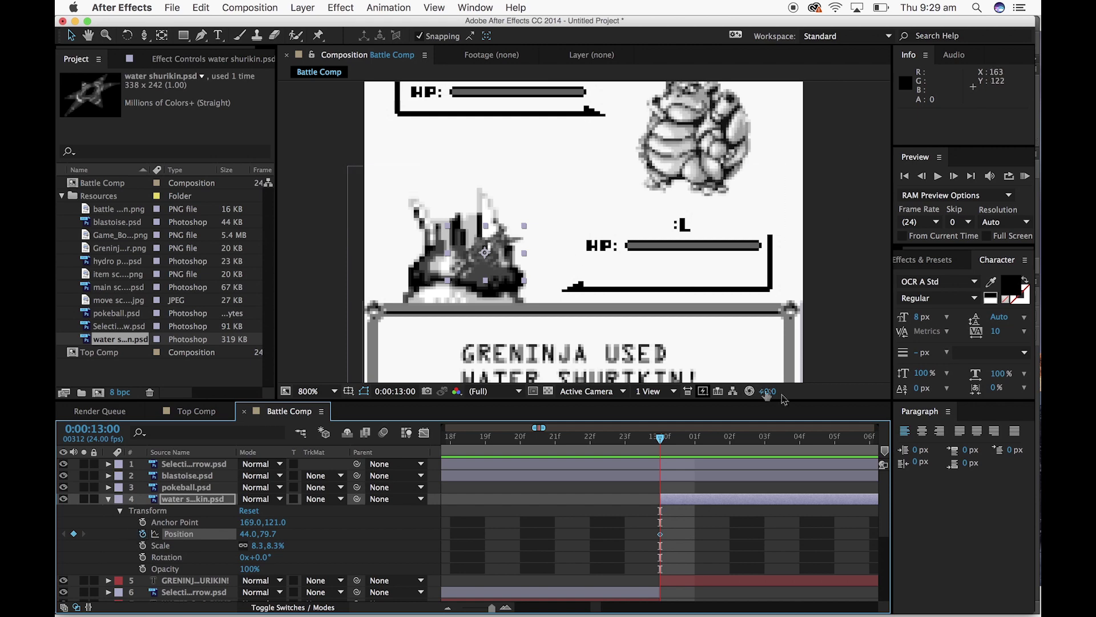
drag(659, 447, 835, 442)
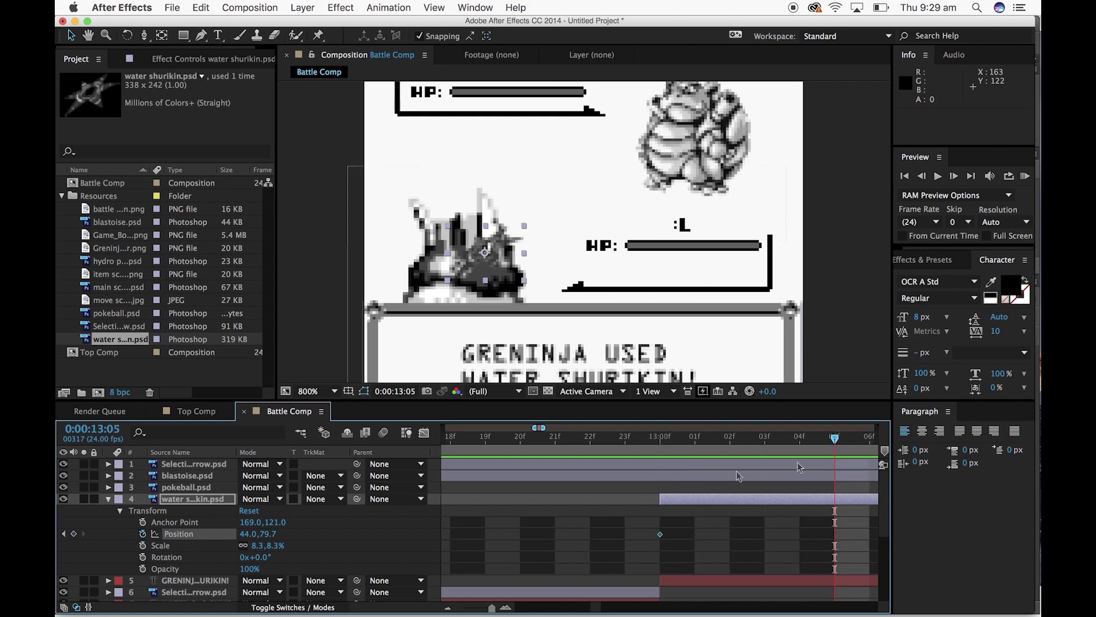
drag(485, 257, 687, 148)
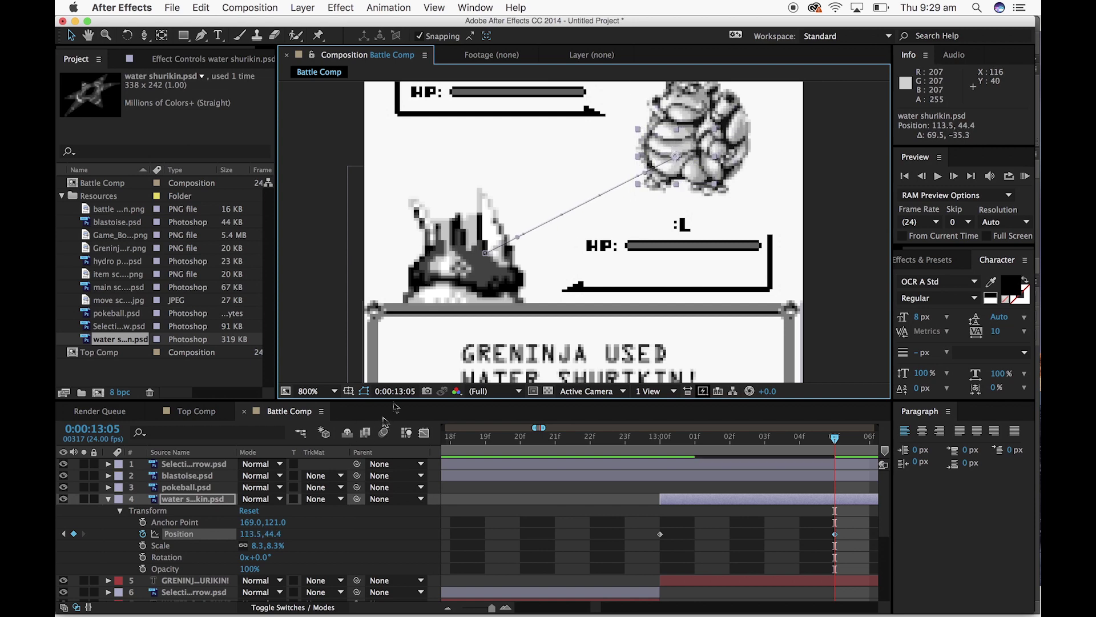
drag(831, 446, 674, 458)
key(space)
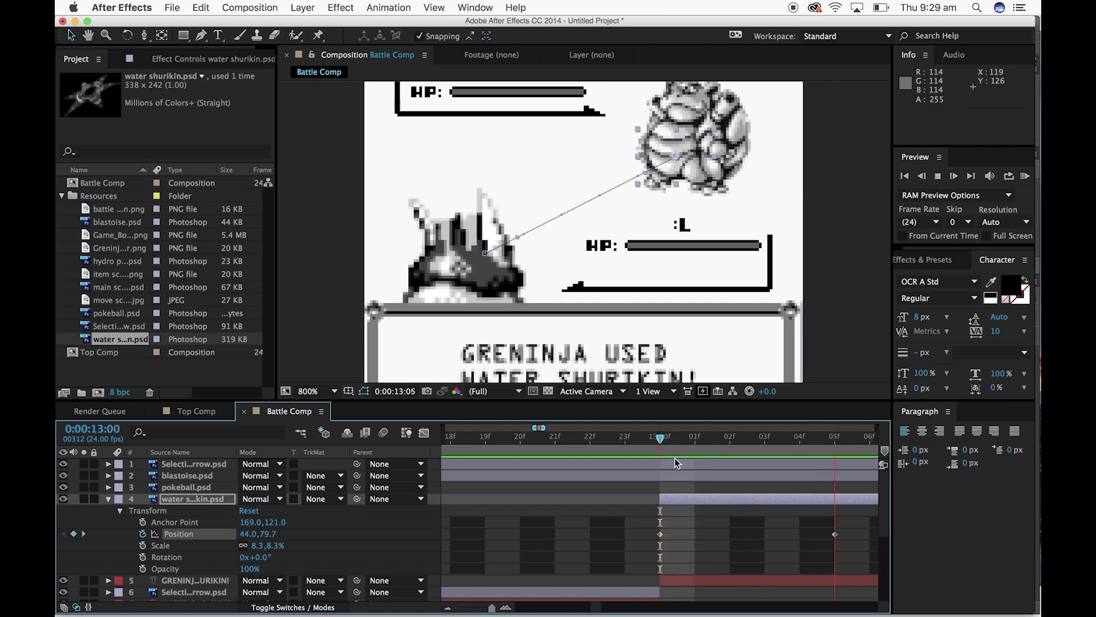
key(space)
scroll(599, 488, left, 10)
scroll(597, 497, right, 5)
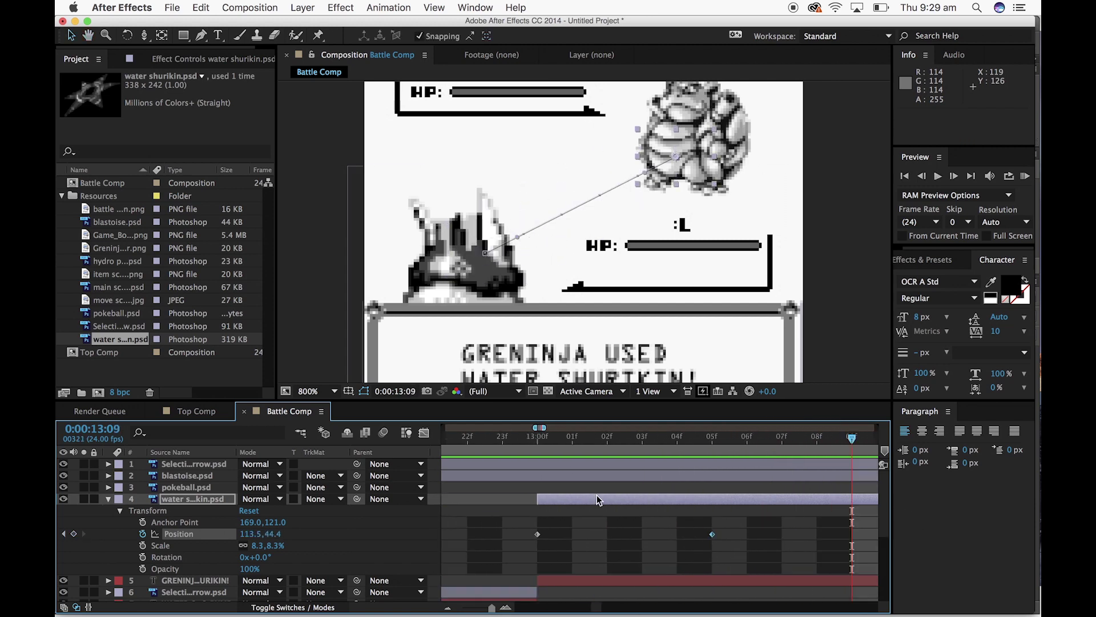
drag(853, 442, 607, 438)
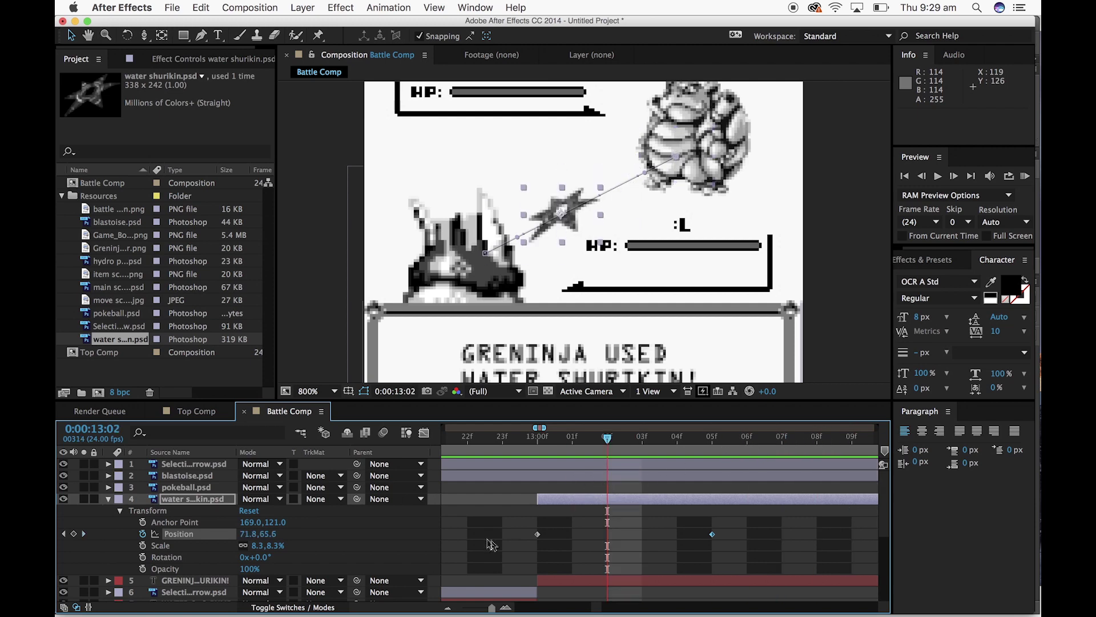
Duplicate the animated water shuriken layer and shift the copy to start at 0:00:13:23
drag(495, 607, 486, 608)
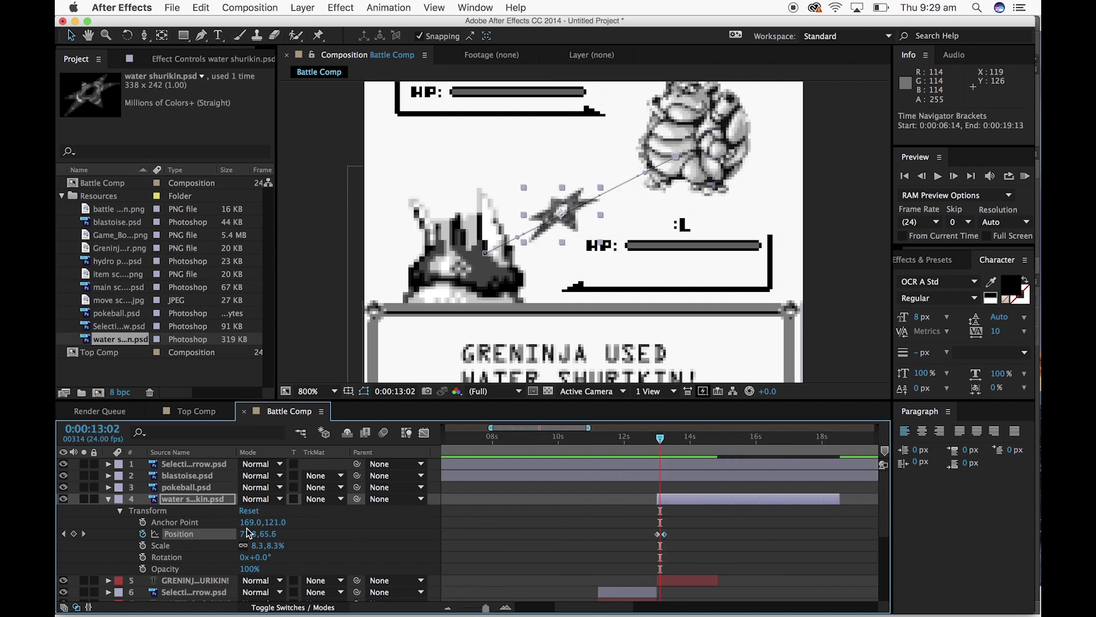
click(109, 501)
click(177, 498)
key(super+c)
key(super+v)
mouse_move(660, 439)
mouse_down()
mouse_move(671, 439)
mouse_move(654, 441)
mouse_move(664, 449)
mouse_up()
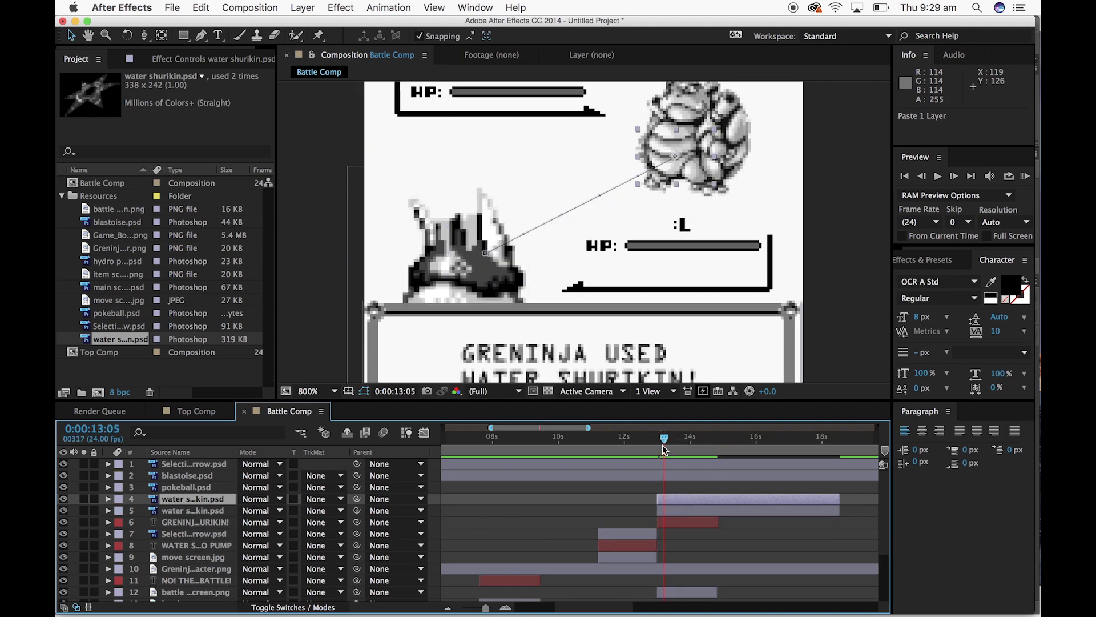
drag(697, 504, 728, 500)
Trim the original shuriken layer to end with the attack message, and its copy to end at 0:00:15:18
drag(664, 440, 719, 449)
click(768, 512)
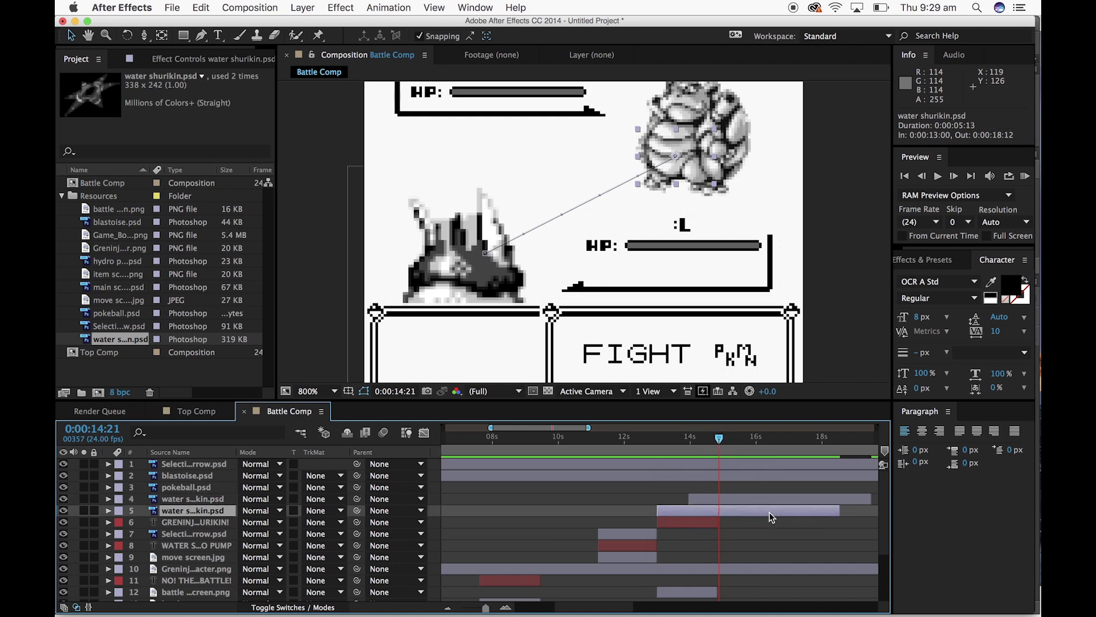
drag(846, 510, 717, 524)
click(867, 500)
drag(872, 499, 750, 498)
drag(720, 439, 697, 438)
key(comma)
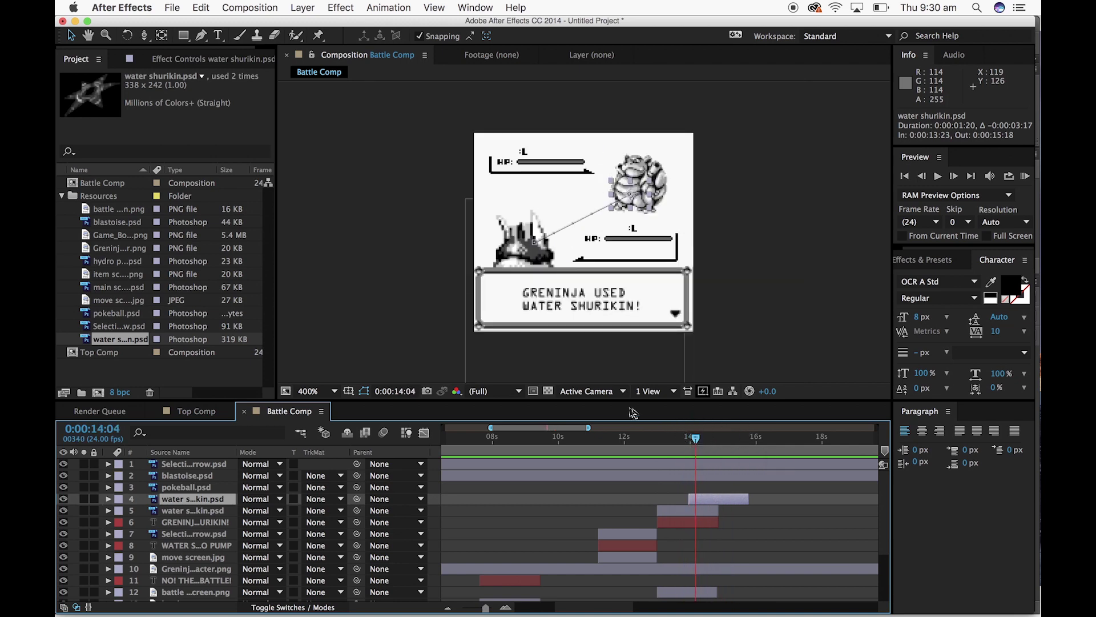
Move the battle start screen.png layer that begins at 0:00:13:00 up to directly below the GRENINJA USED WATER SHURIKIN! layer
click(644, 540)
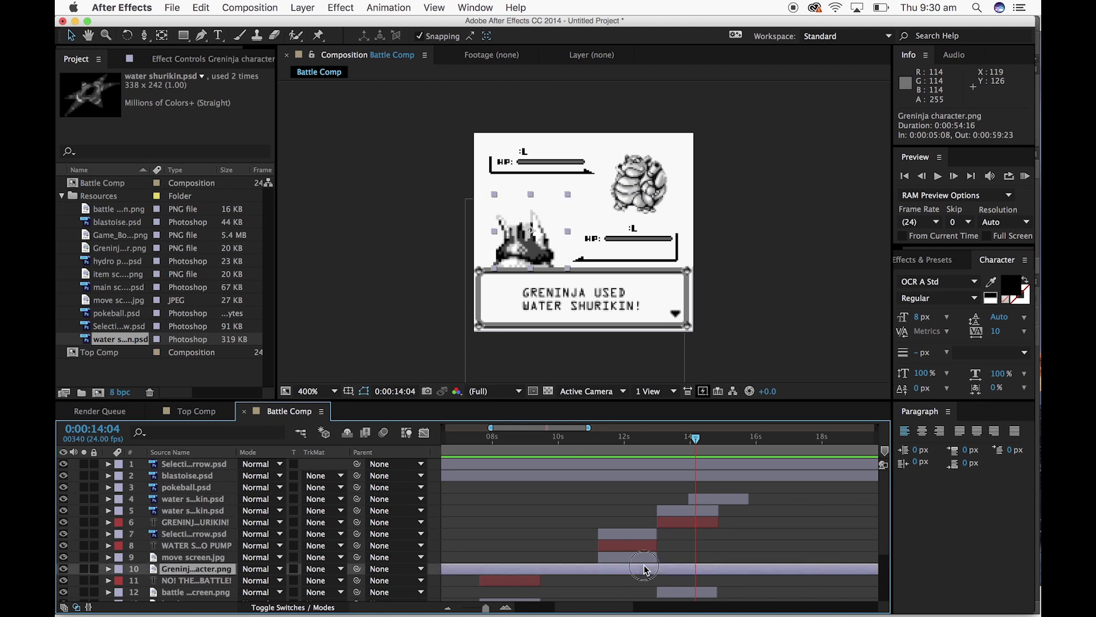
click(645, 562)
drag(699, 455, 659, 459)
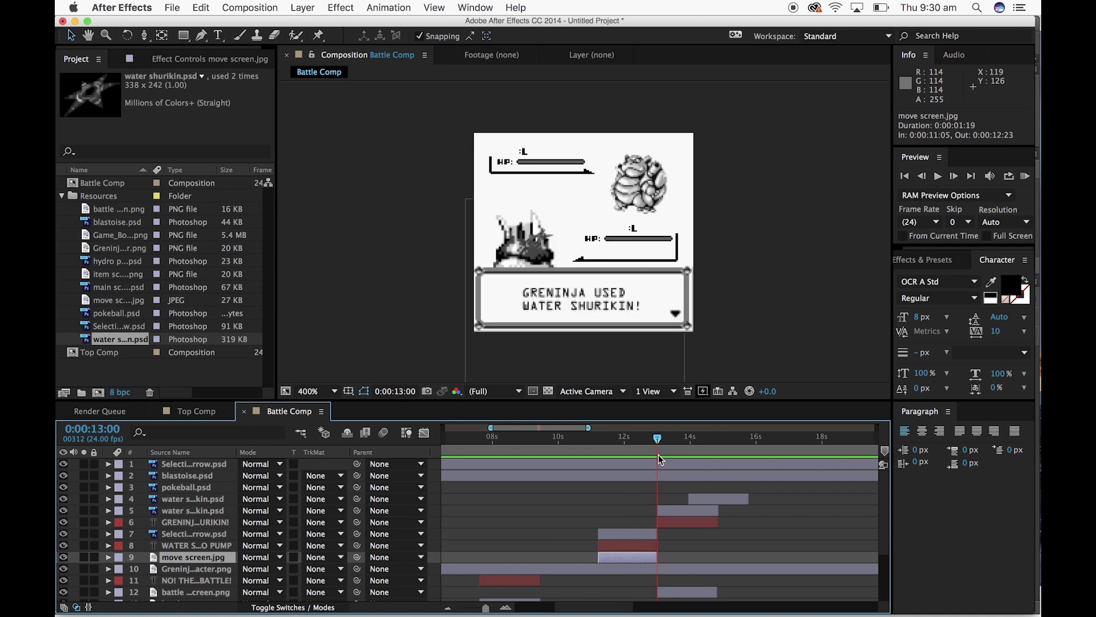
scroll(697, 522, down, 5)
click(685, 534)
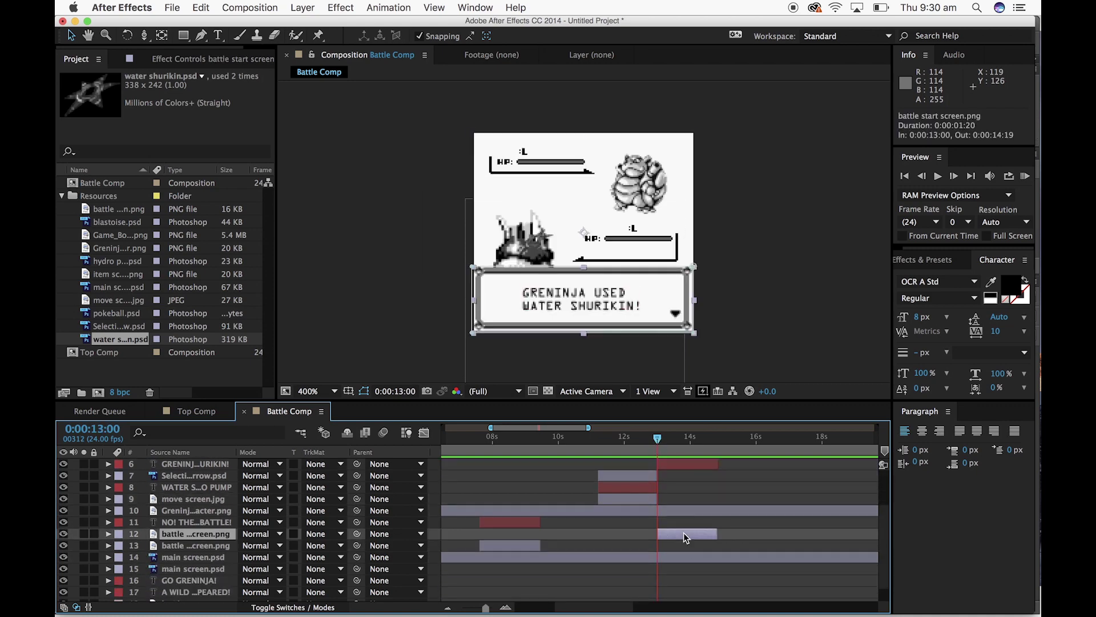
drag(196, 536, 204, 473)
scroll(586, 559, up, 5)
Extend the battle start screen.png layer to 0:00:15:19 and the attack message layer to 0:00:15:18
drag(721, 531, 750, 531)
drag(657, 446, 750, 455)
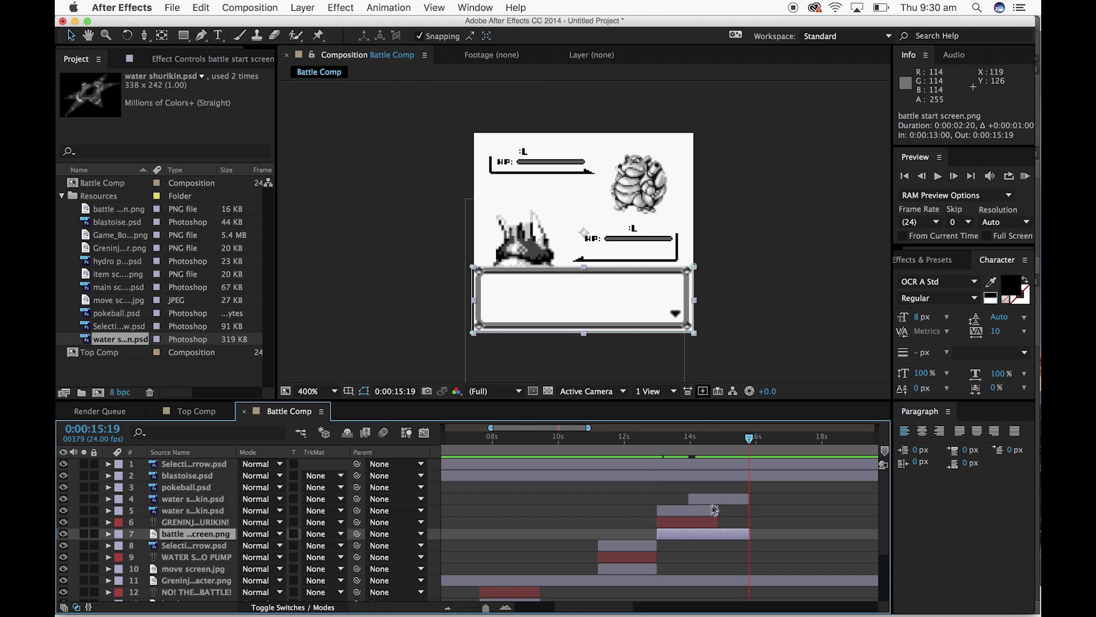
drag(719, 522, 750, 522)
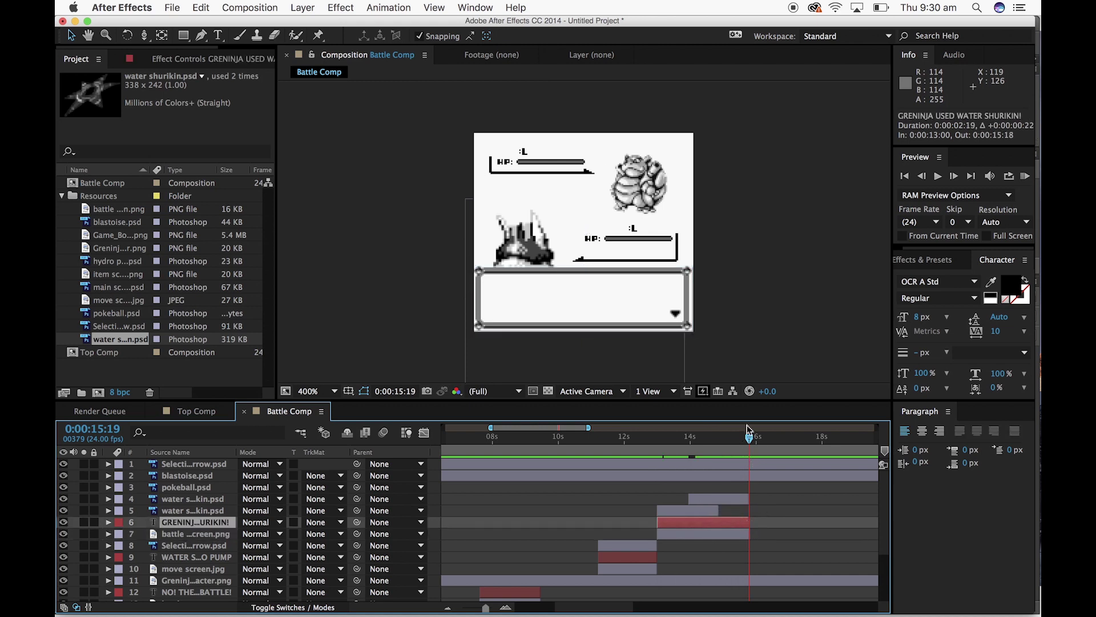
Play back the shuriken attack and extend the battle start screen.png layer to about 0:00:18:08
drag(751, 444, 607, 442)
key(space)
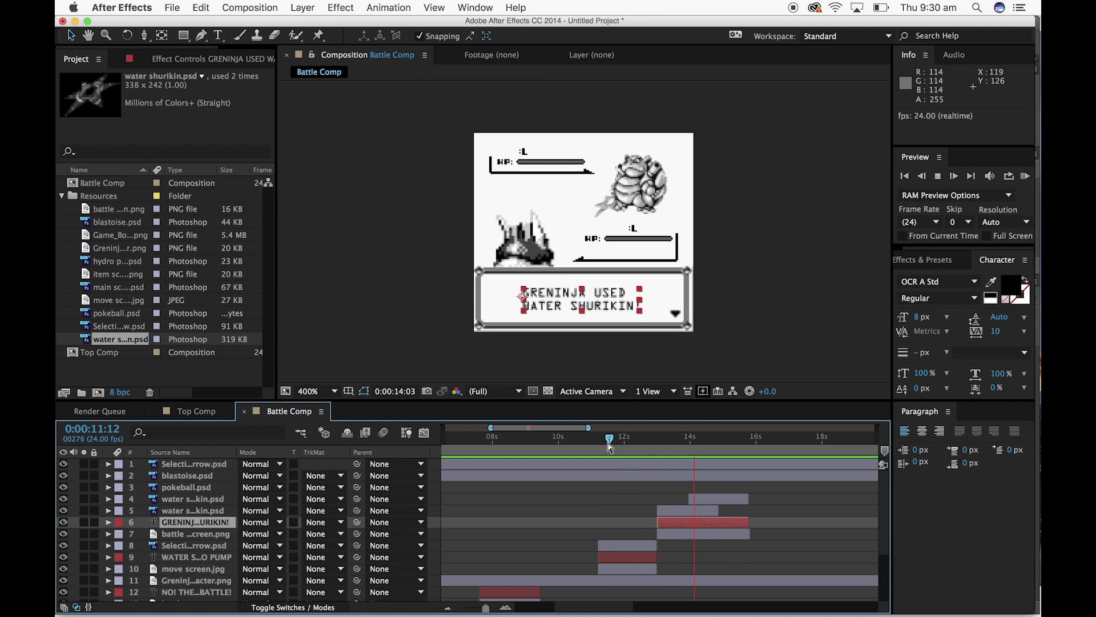
key(space)
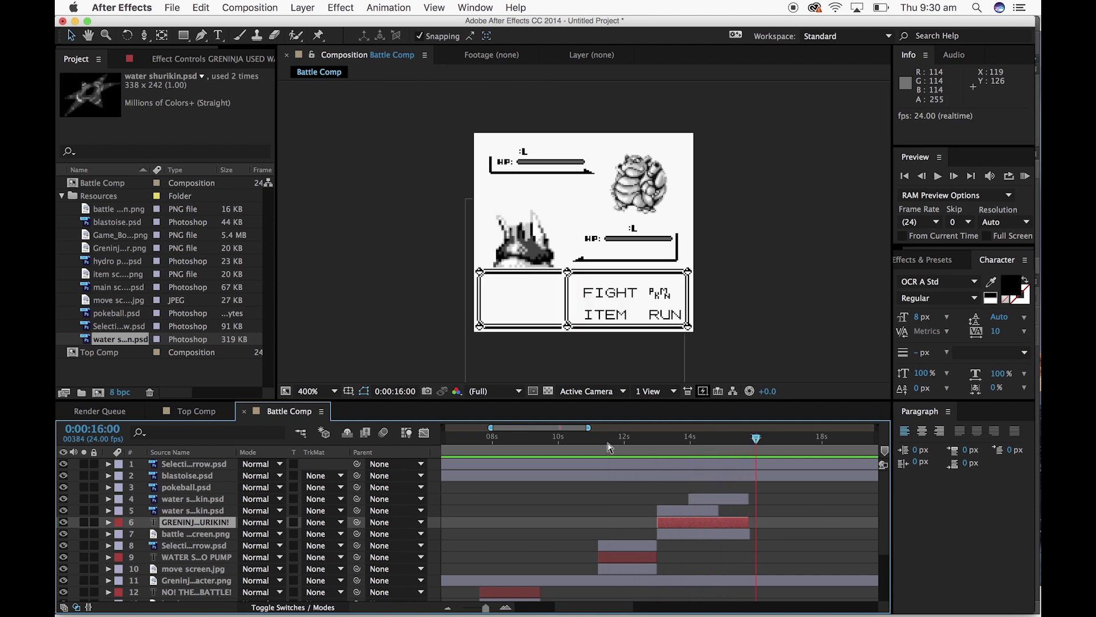
drag(759, 439, 758, 437)
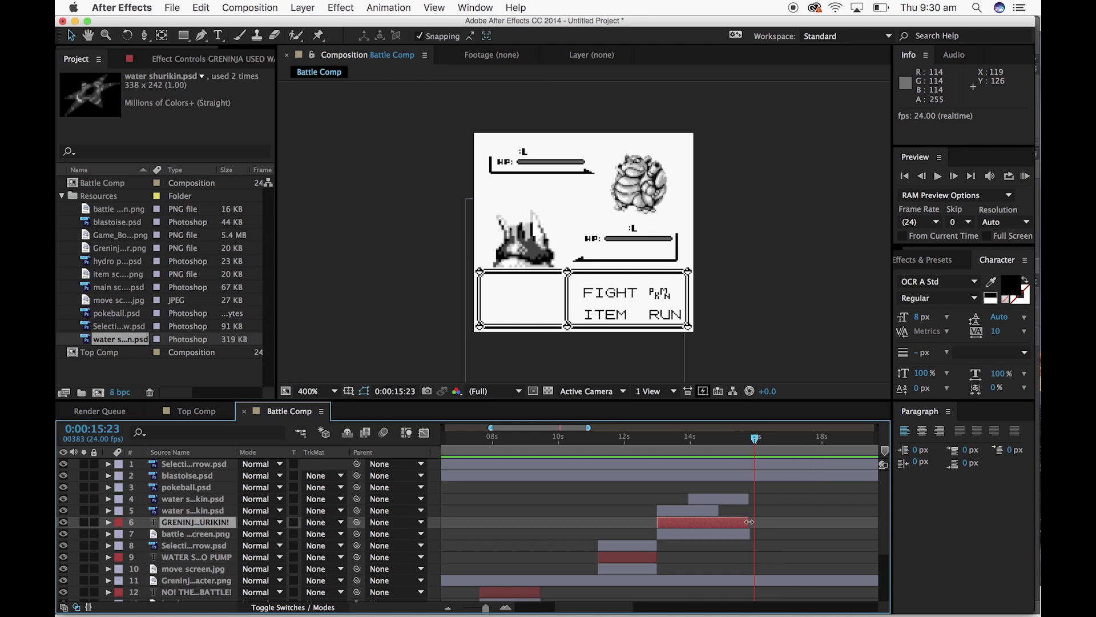
drag(752, 535, 834, 534)
Duplicate the attack message layer, place the copy directly below pokeball.psd and shift it to start at 0:00:15:20
click(717, 525)
key(super+v)
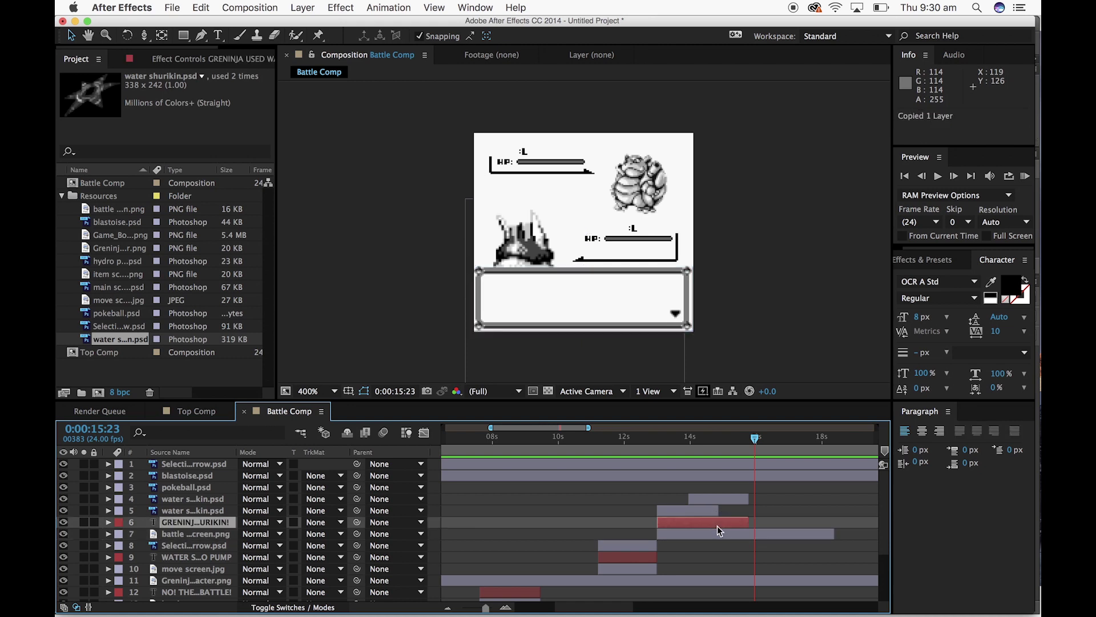
drag(183, 526, 183, 493)
double_click(203, 496)
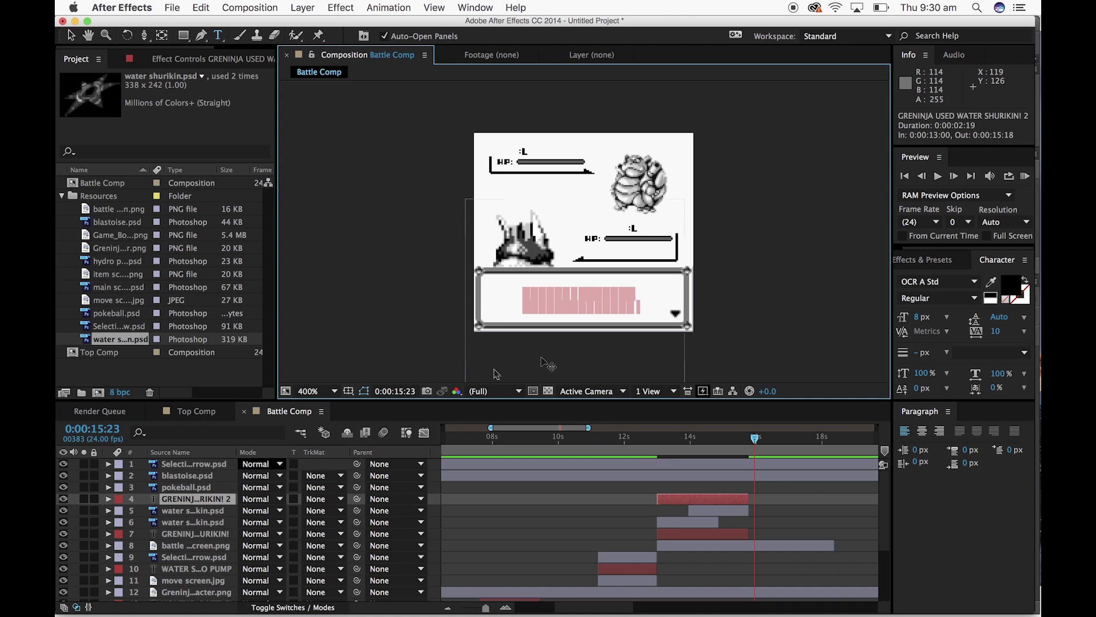
drag(693, 499, 787, 499)
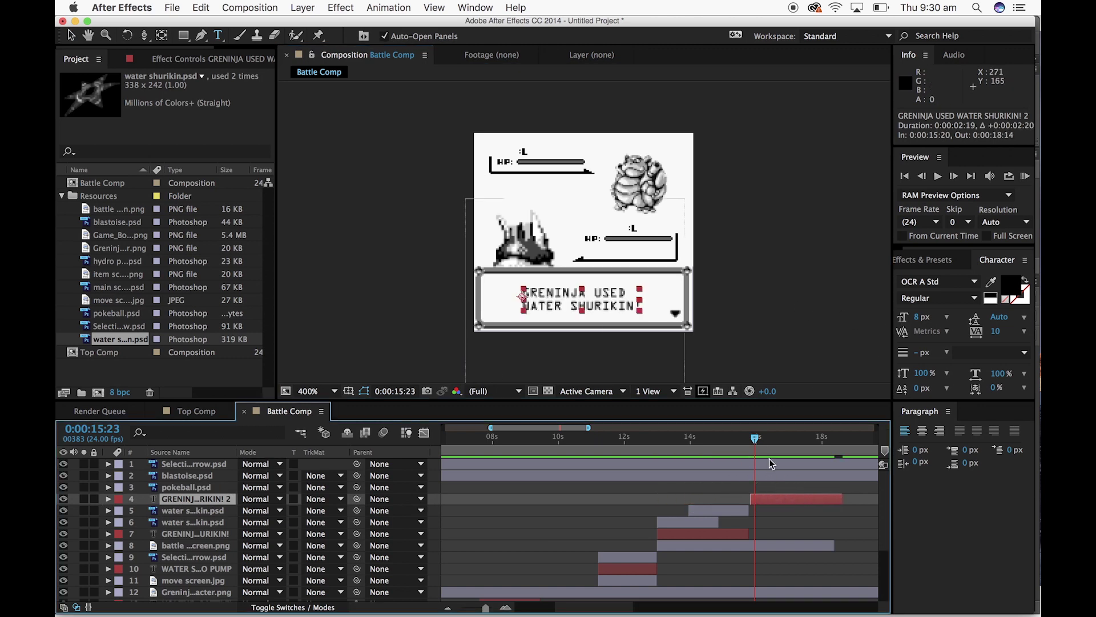
Replace the duplicated message's text with the two lines "BLASTOISE USED" and "HYRDRO PUMP!"
mouse_move(754, 440)
mouse_down()
mouse_move(710, 440)
mouse_move(810, 441)
mouse_move(757, 440)
mouse_move(752, 451)
mouse_up()
double_click(605, 306)
key(ctrl+a)
text(BLAS)
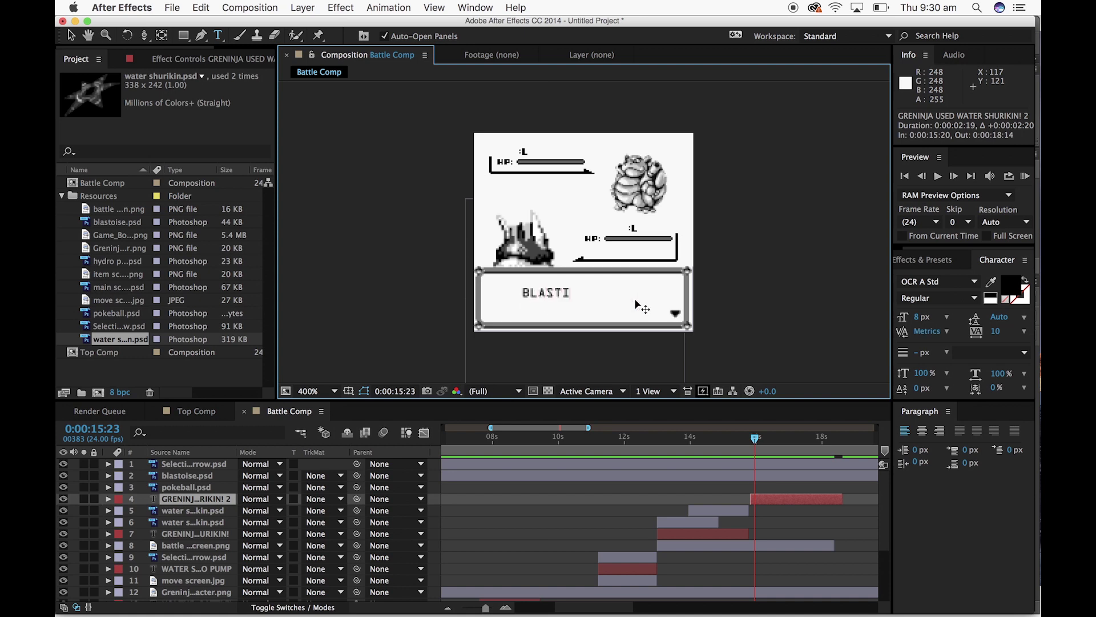
text(TOISE USED )
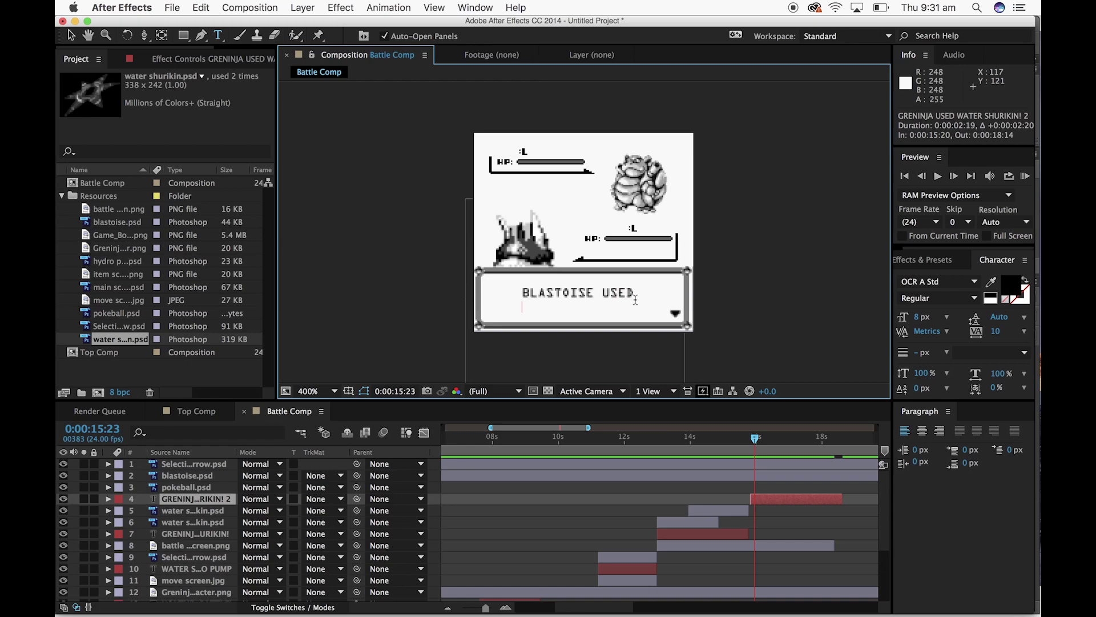
text(HYRDRO PUMP!)
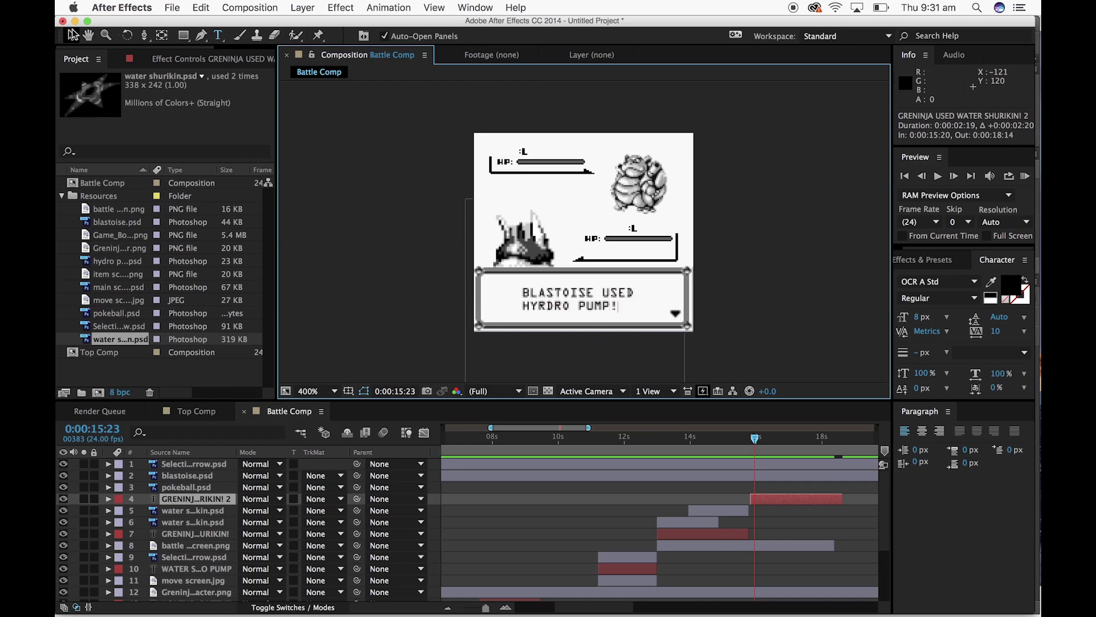
click(73, 34)
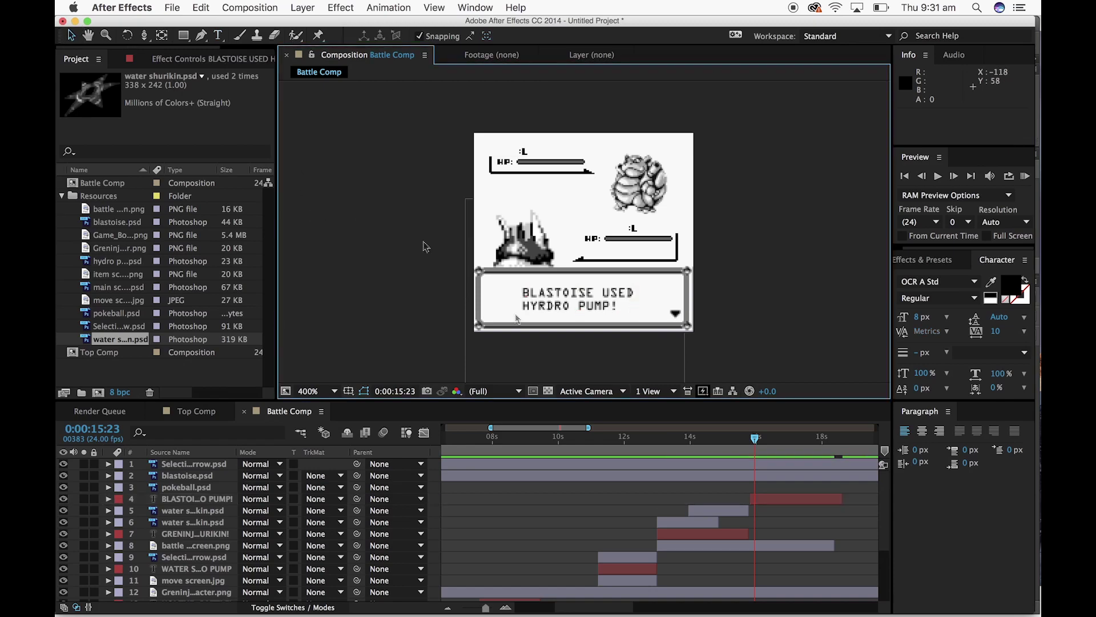
Play back the shuriken attack and the transition to Blastoise's attack message
click(783, 502)
drag(755, 451, 701, 455)
key(space)
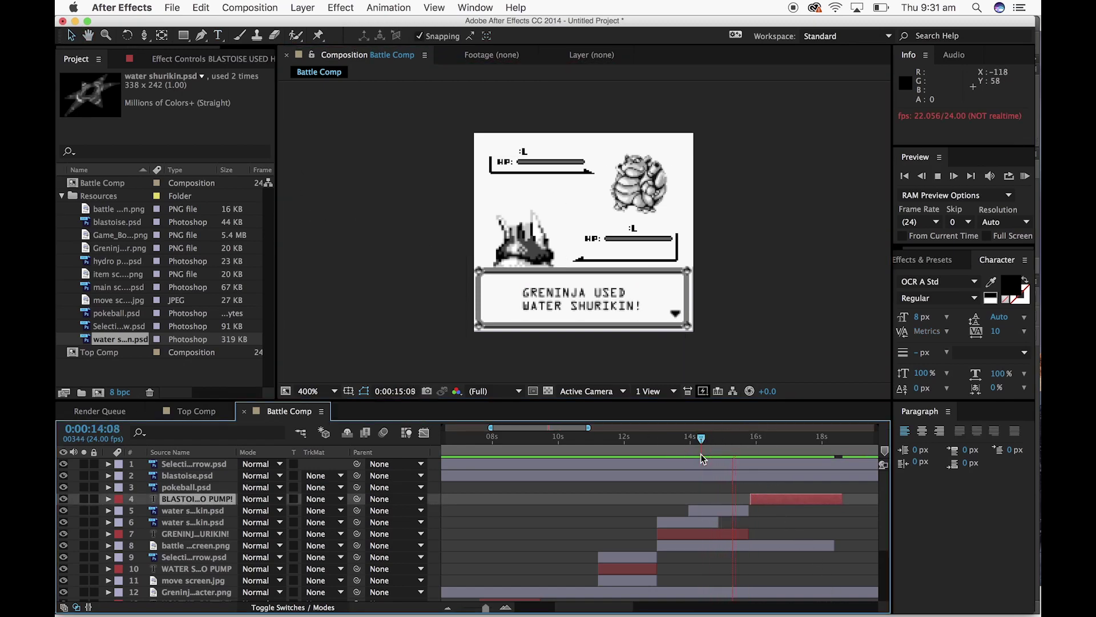
key(space)
drag(670, 448, 661, 445)
key(space)
key(space)
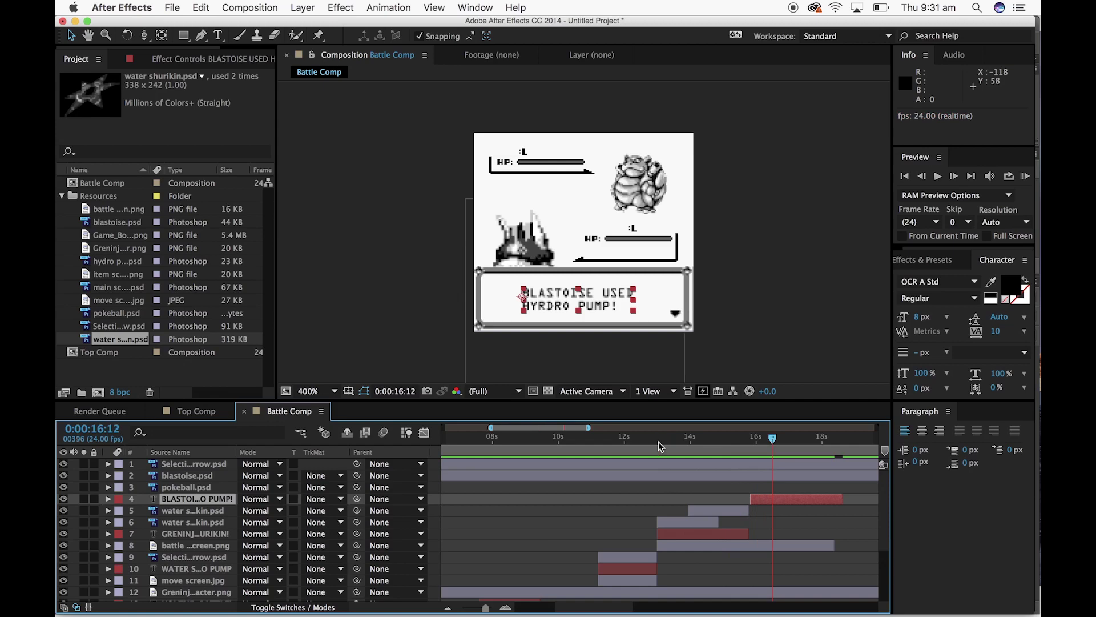
Shift the Blastoise message layer to start shortly after 0:00:16:00 and extend the battle start screen.png layer to 0:00:19:10
drag(761, 506, 789, 503)
drag(774, 439, 760, 440)
drag(792, 505, 779, 501)
key(space)
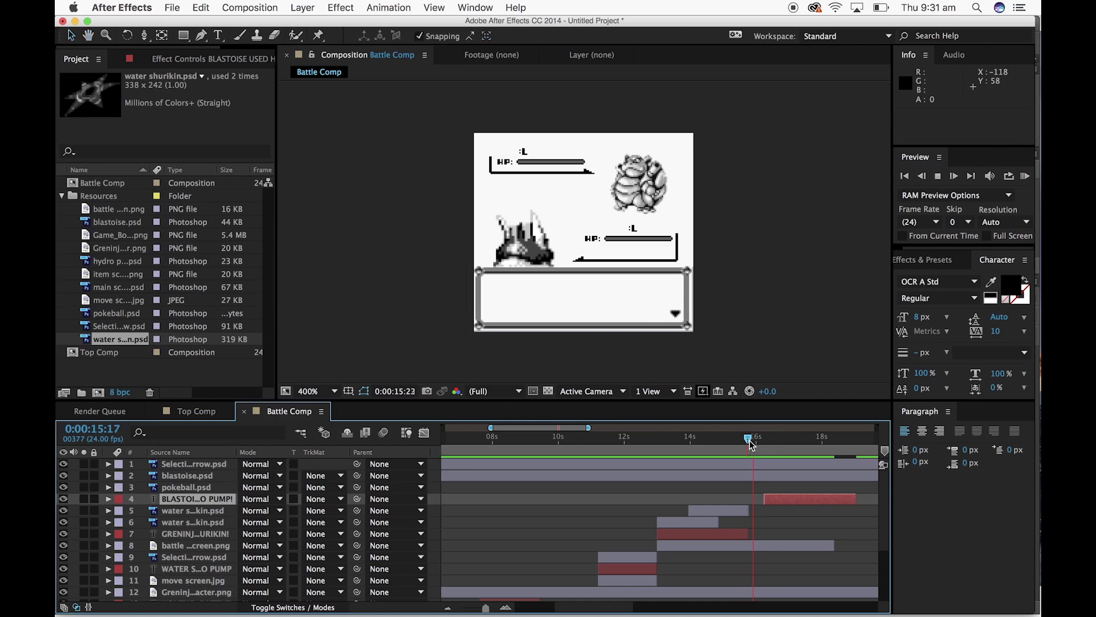
key(space)
scroll(833, 543, right, 5)
drag(670, 546, 698, 546)
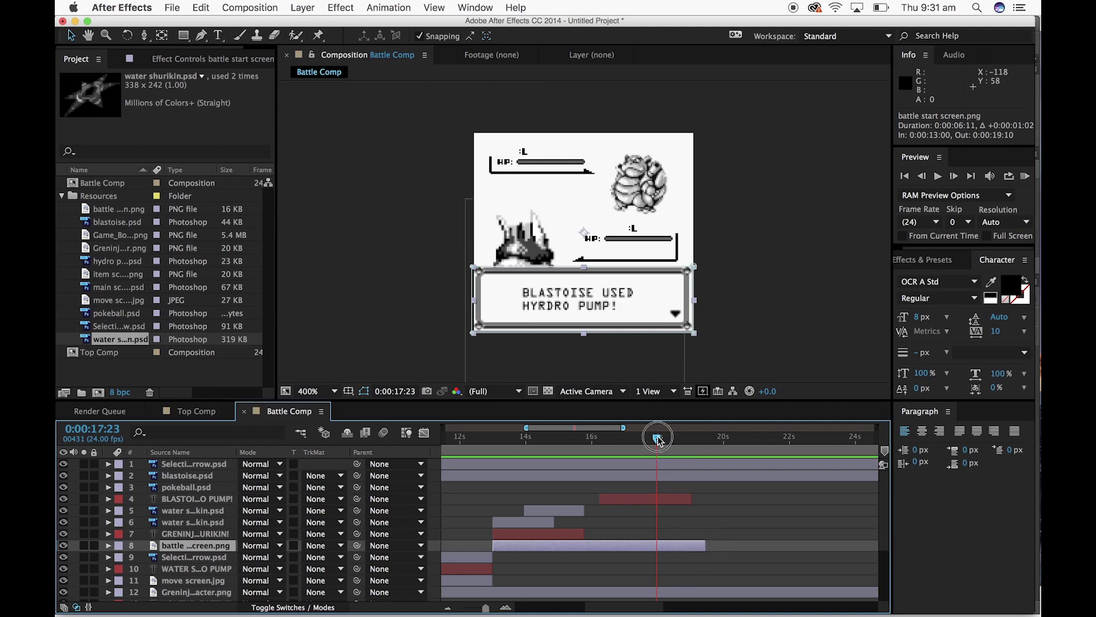
Add hydro pump.psd to Battle Comp directly below the pokeball.psd layer
mouse_move(658, 440)
mouse_down()
mouse_move(634, 441)
mouse_move(654, 448)
mouse_up()
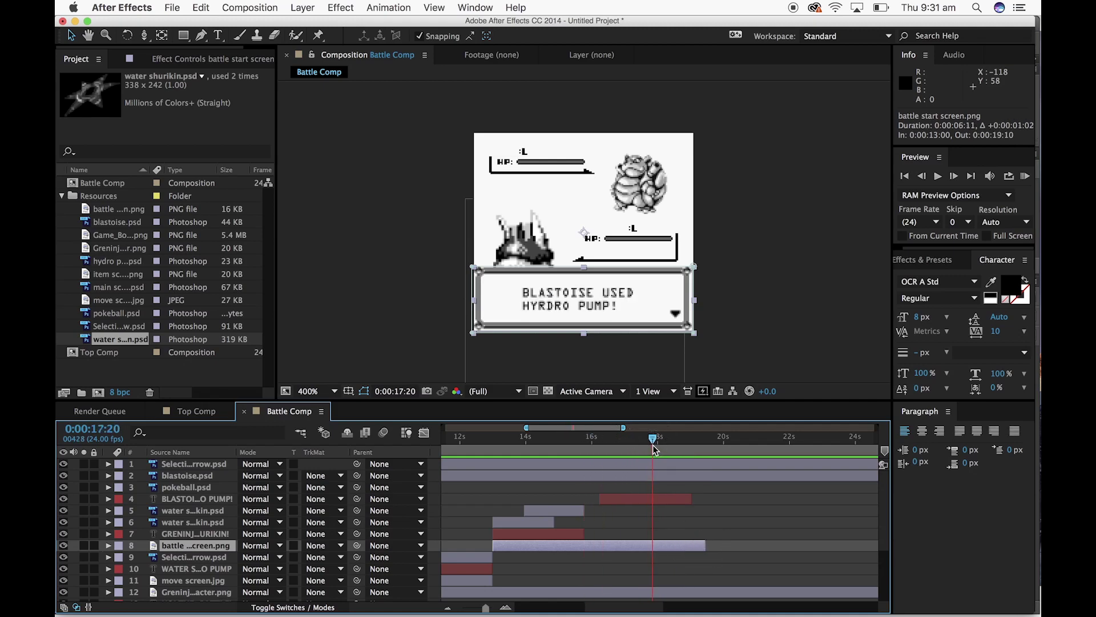
click(131, 262)
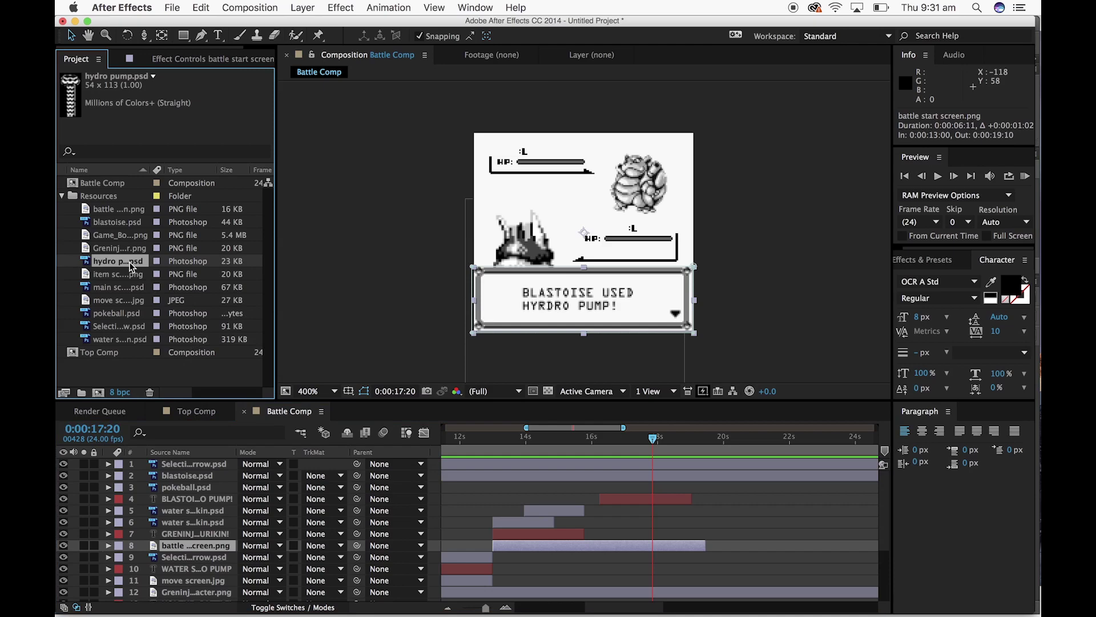
drag(126, 262, 192, 498)
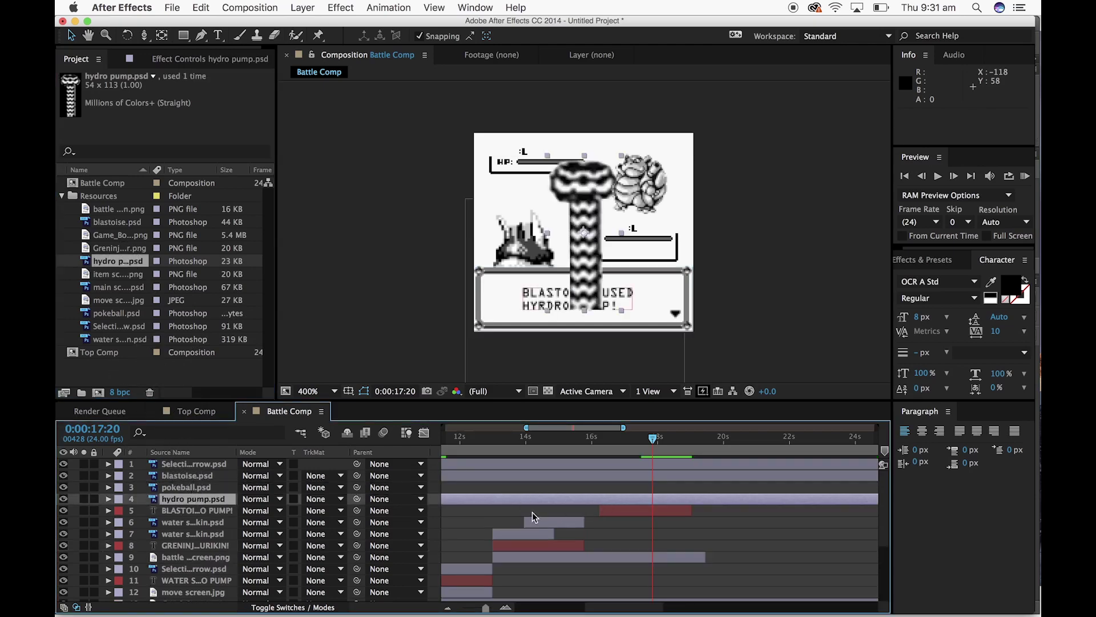
Trim the hydro pump.psd layer to start at 0:00:17:18 and last 0:00:02:13
scroll(526, 517, left, 5)
drag(486, 606, 470, 606)
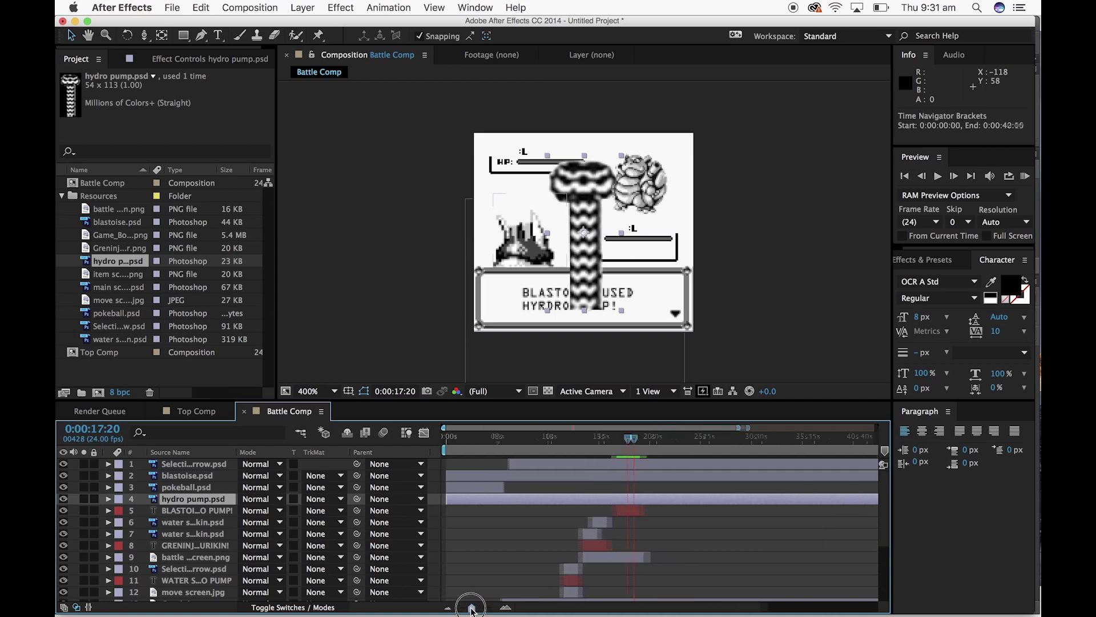
drag(444, 499, 620, 501)
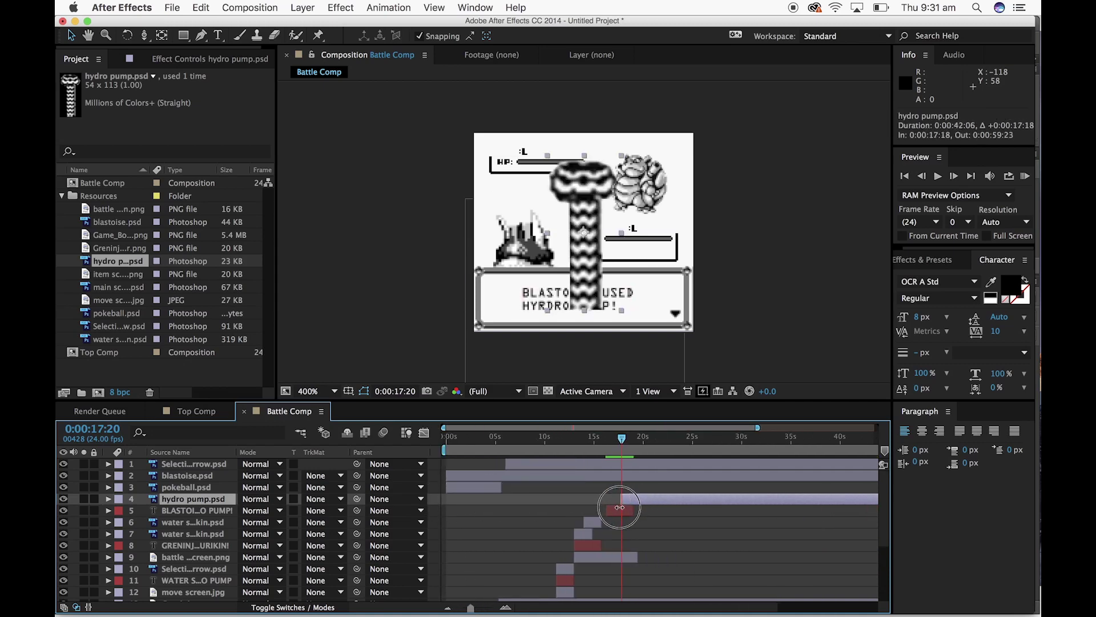
scroll(663, 528, right, 3)
scroll(663, 528, right, 3)
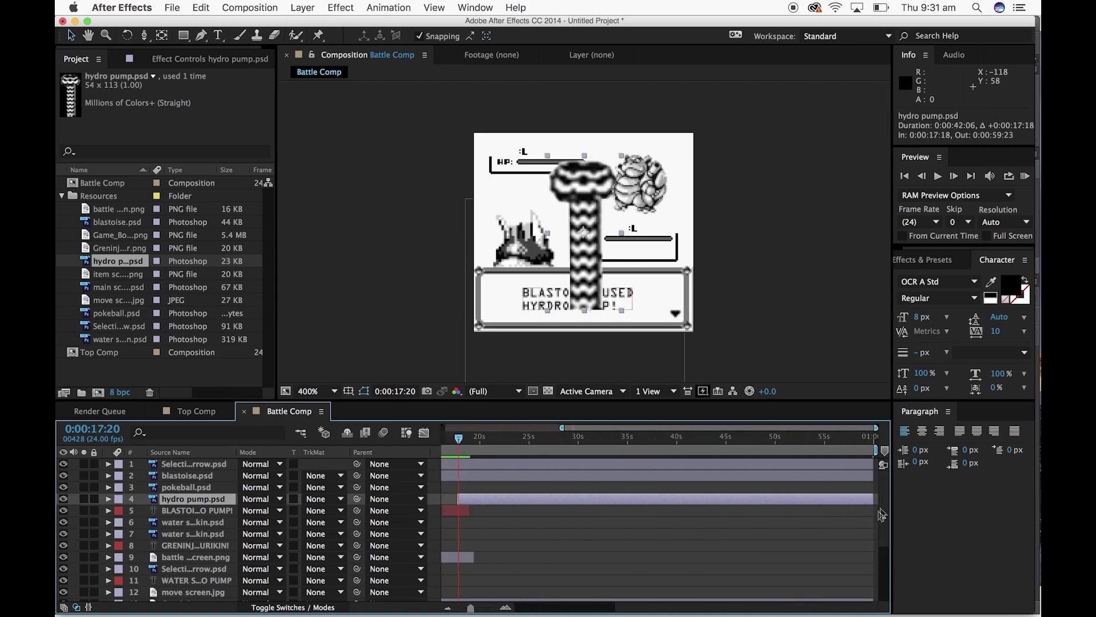
drag(874, 500, 507, 539)
drag(470, 607, 487, 607)
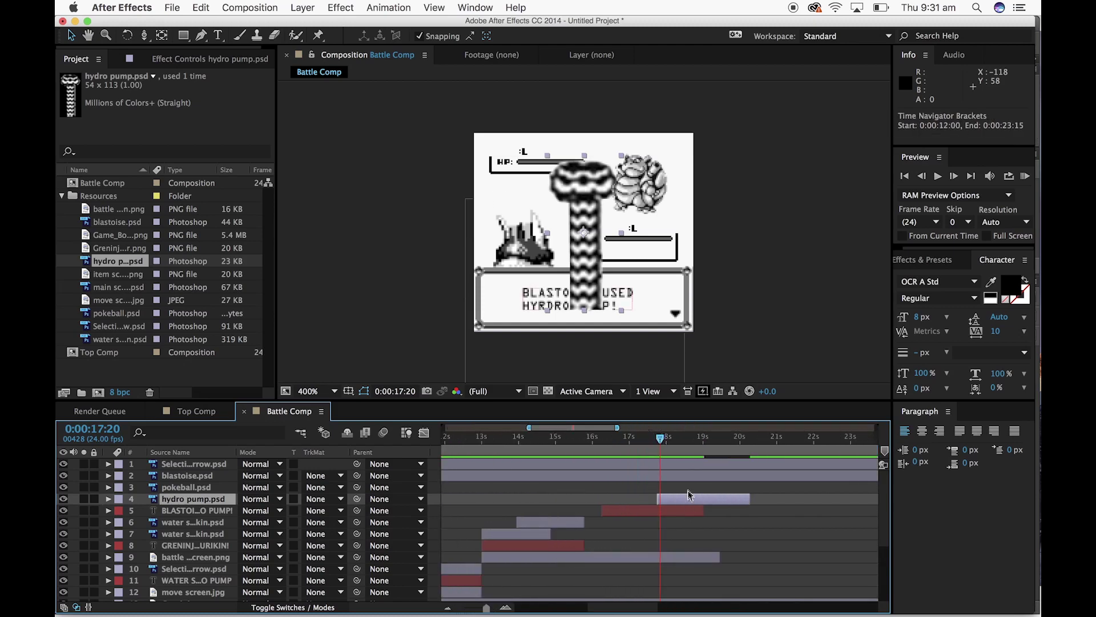
Shift the hydro pump layer to start at 0:00:16:08, scale it down to 42.6% and place it over Greninja
drag(658, 455, 610, 455)
drag(691, 496, 638, 498)
drag(624, 157, 526, 219)
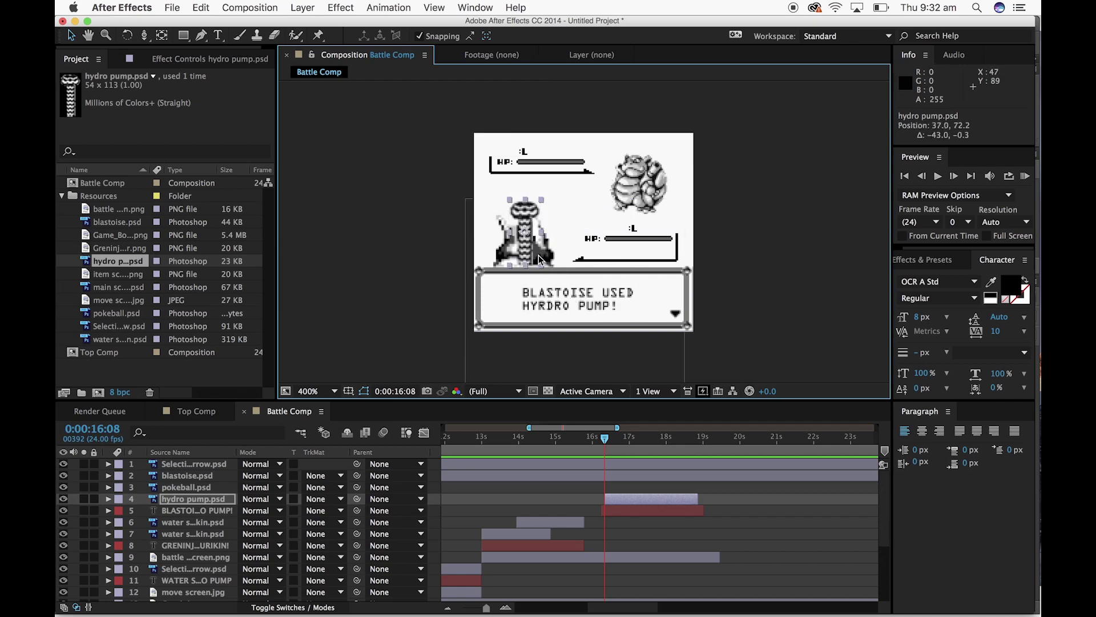
drag(527, 206, 527, 210)
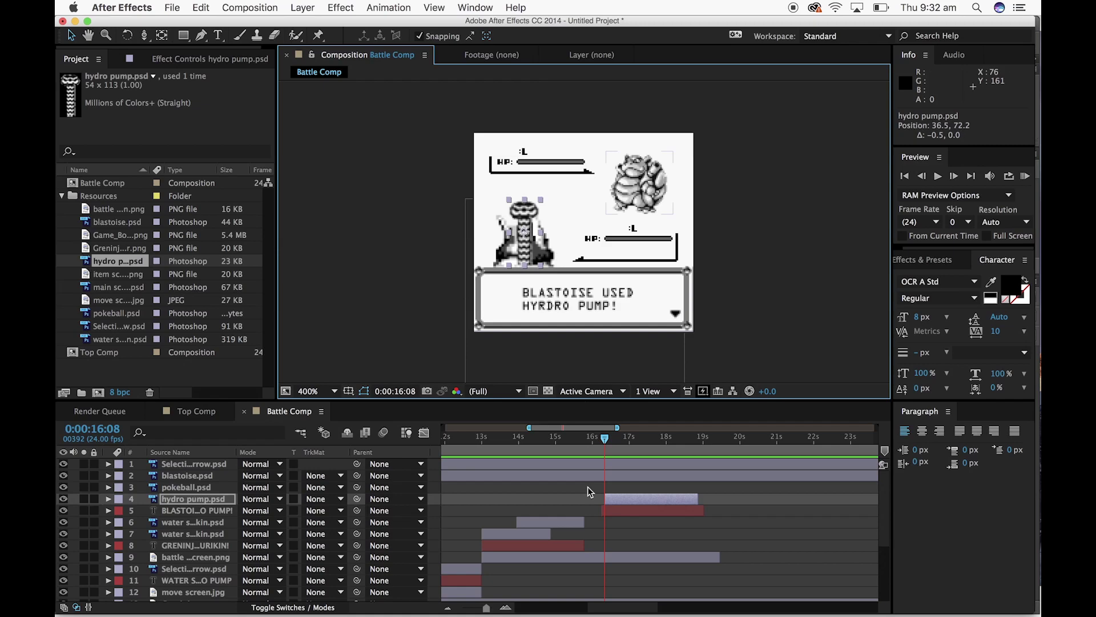
Keyframe the hydro pump's anchor point at its bottom edge (27.0, 113.5) and reposition the layer over Greninja at 36.0, 96.8
click(108, 498)
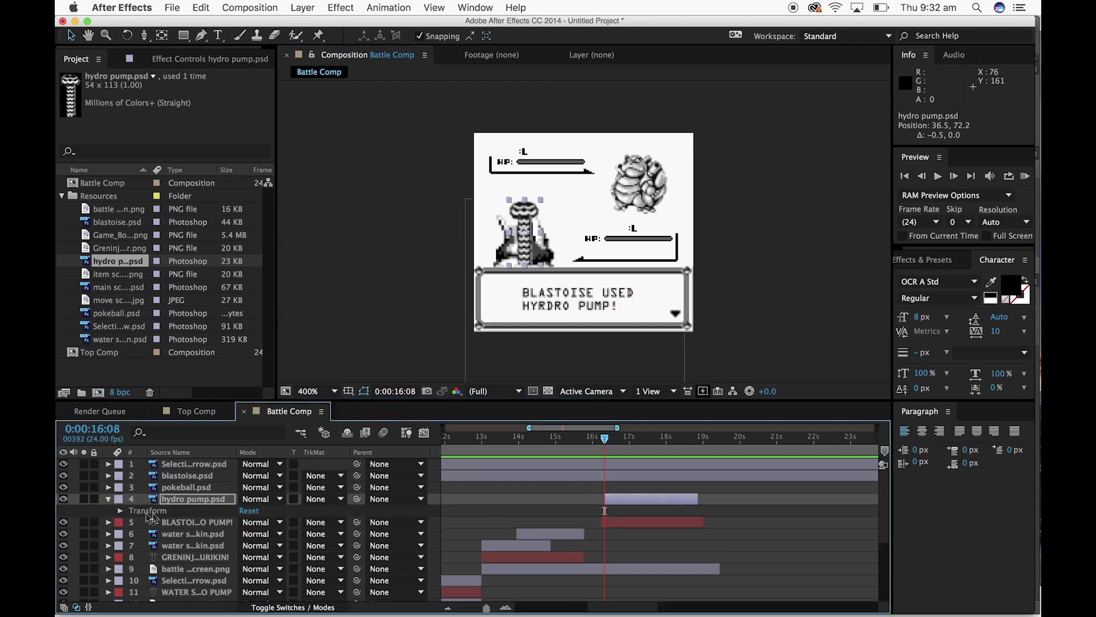
click(121, 511)
click(143, 522)
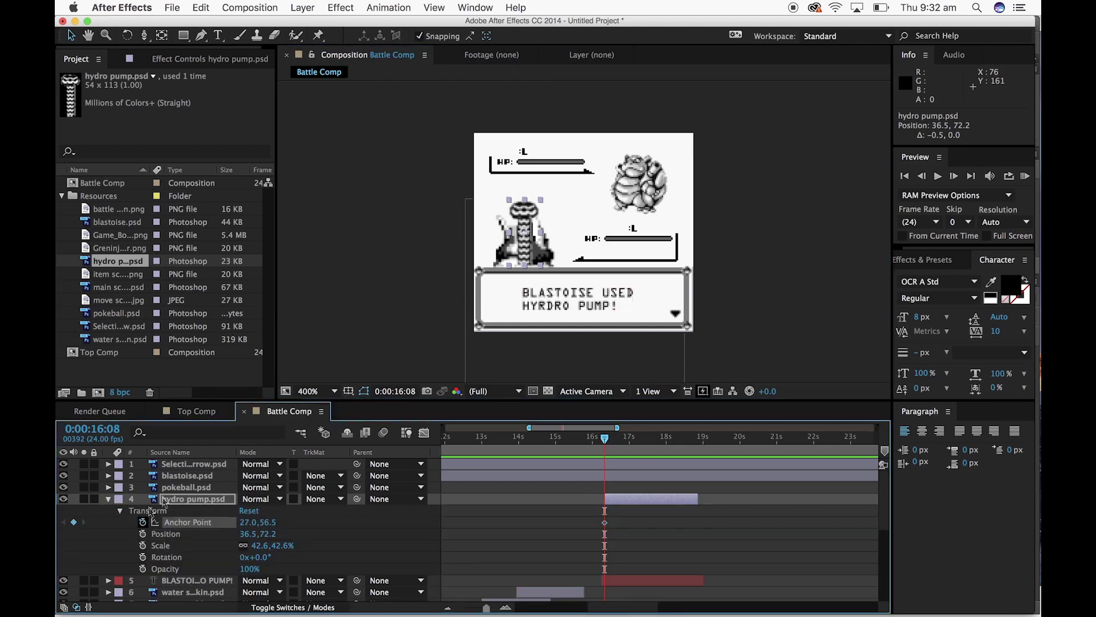
drag(266, 528, 313, 515)
click(388, 329)
drag(520, 195, 522, 232)
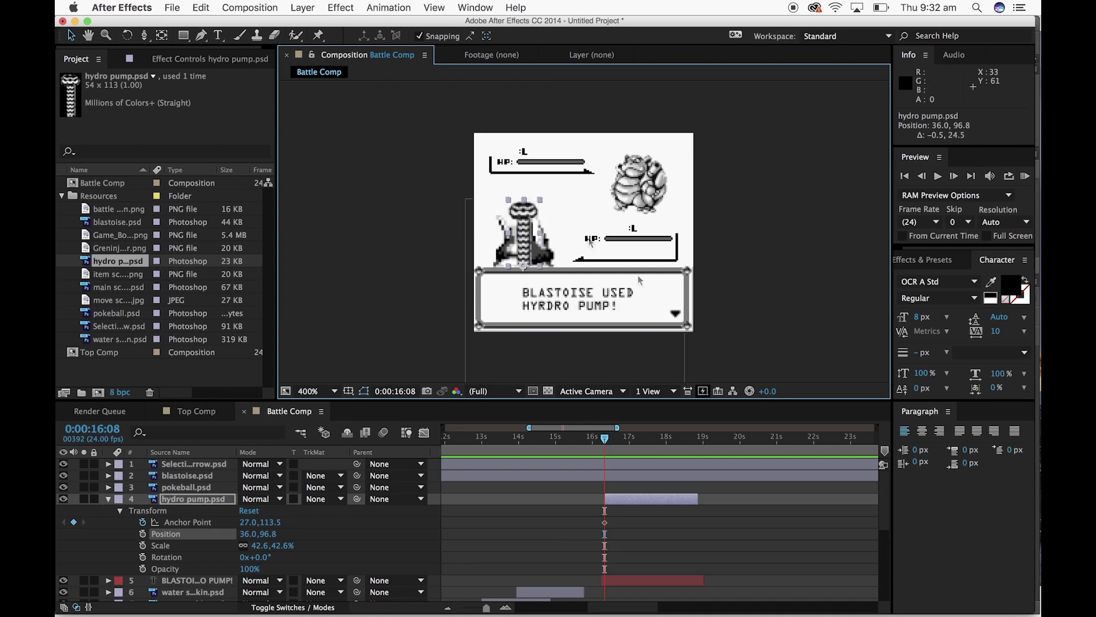
Keyframe the hydro pump's scale from 0% at 0:00:16:08 to 42.6% at 0:00:16:19
drag(283, 550, 251, 550)
key(super+z)
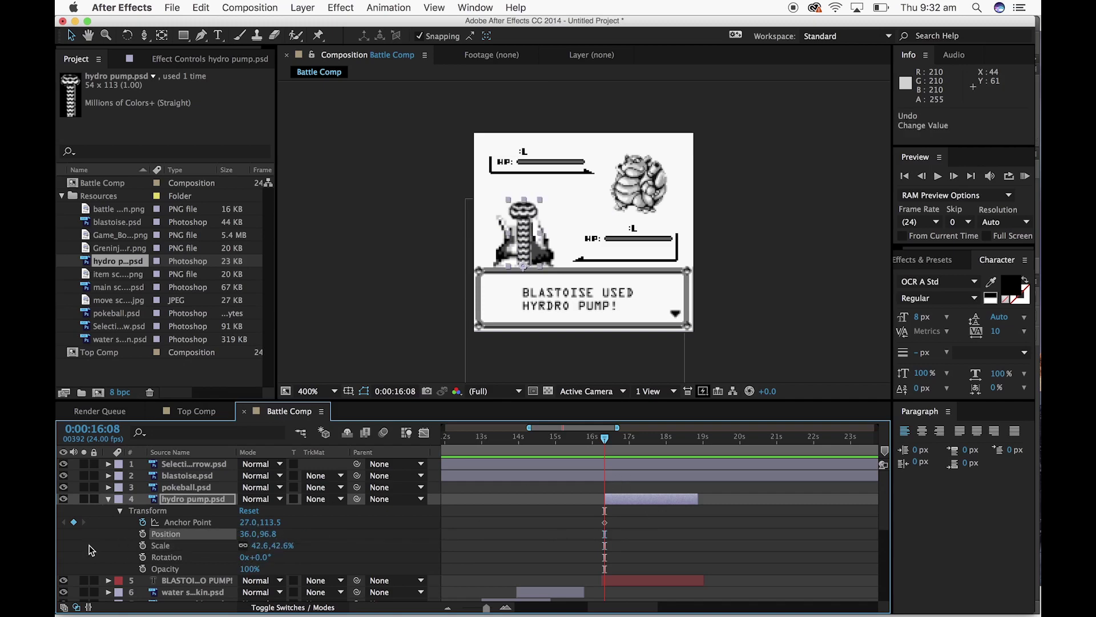
click(143, 547)
click(280, 545)
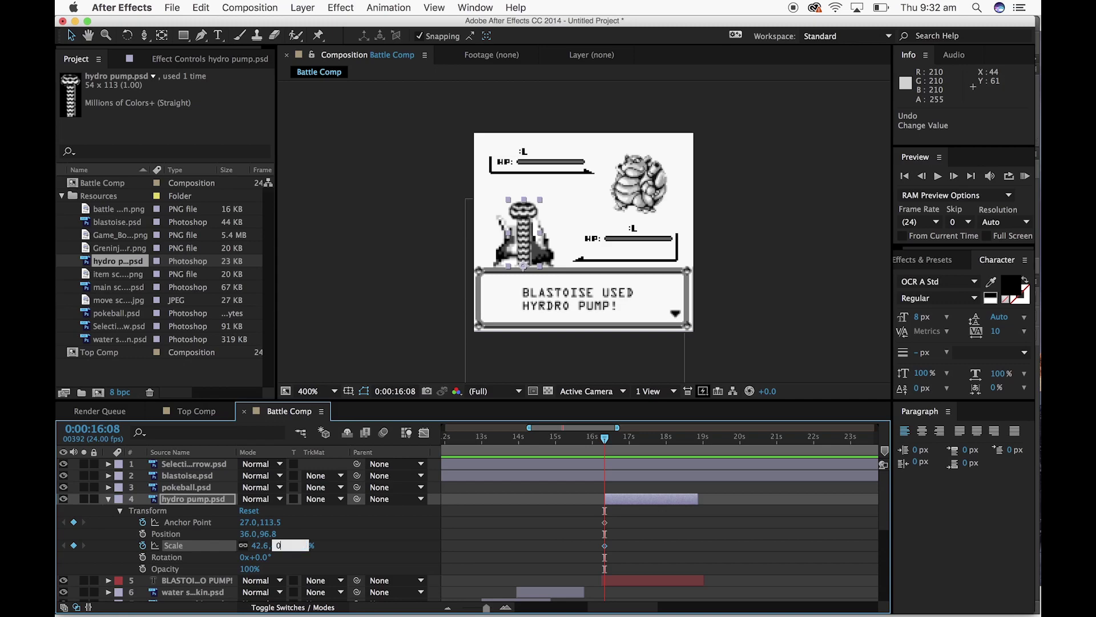
key(Return)
drag(606, 441, 622, 440)
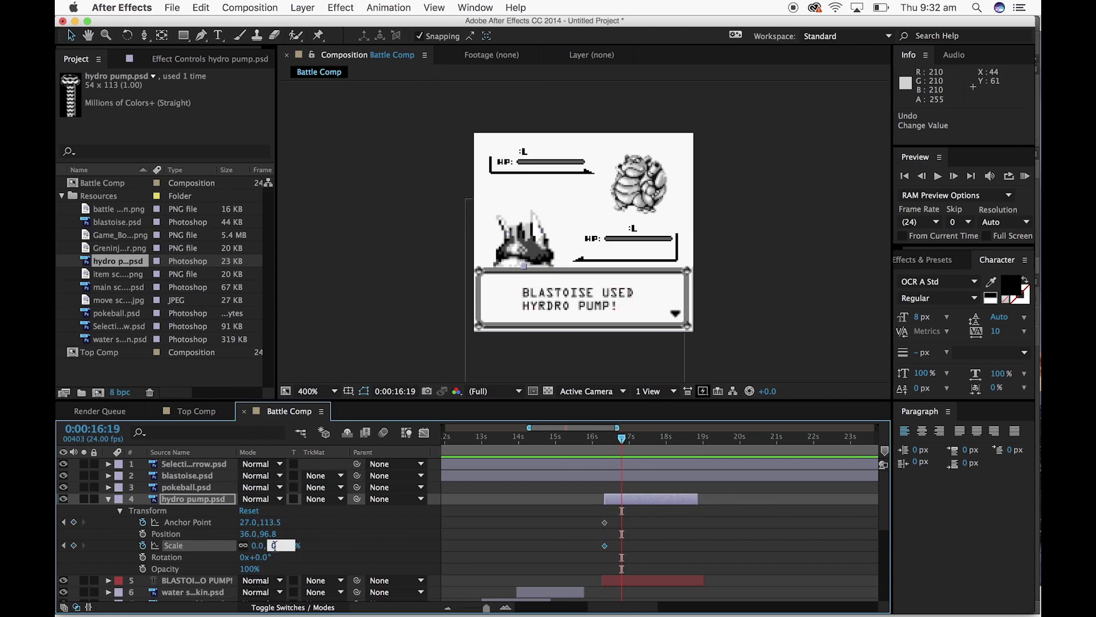
text(42.6)
key(Return)
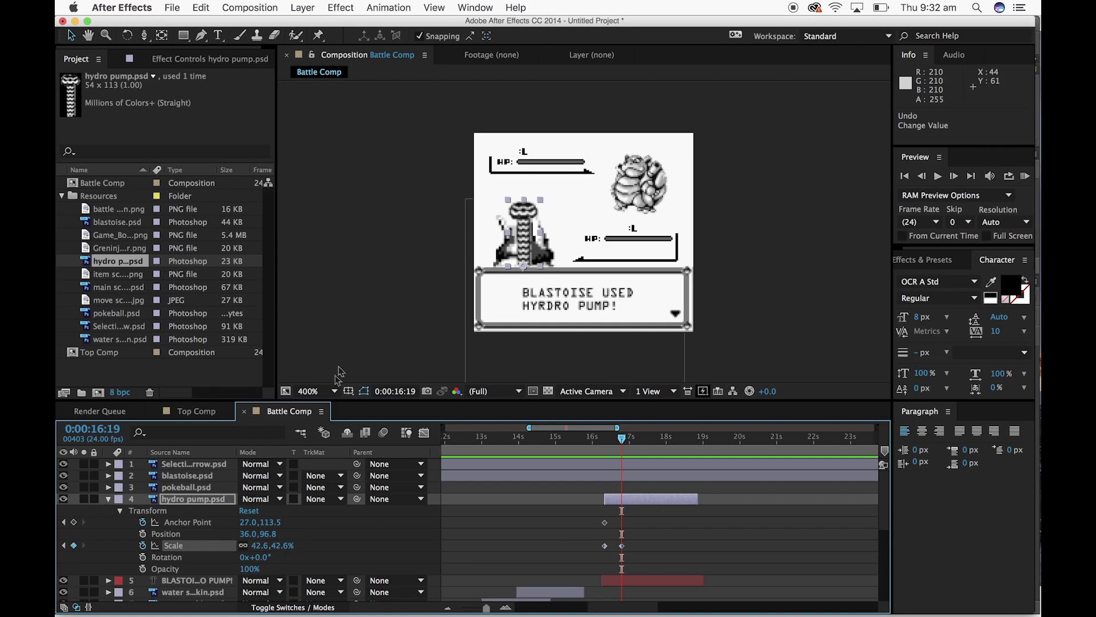
Add a 0% scale keyframe for the hydro pump at 0:00:17:08 and check how it shrinks
mouse_move(627, 438)
mouse_down()
mouse_move(599, 439)
mouse_move(643, 441)
mouse_up()
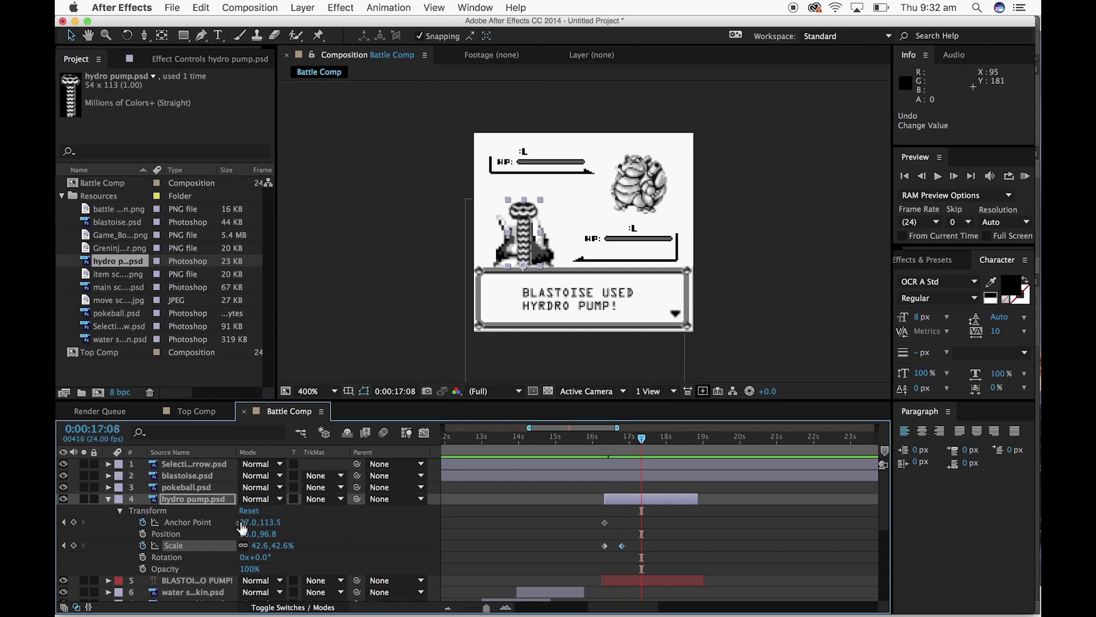
click(283, 544)
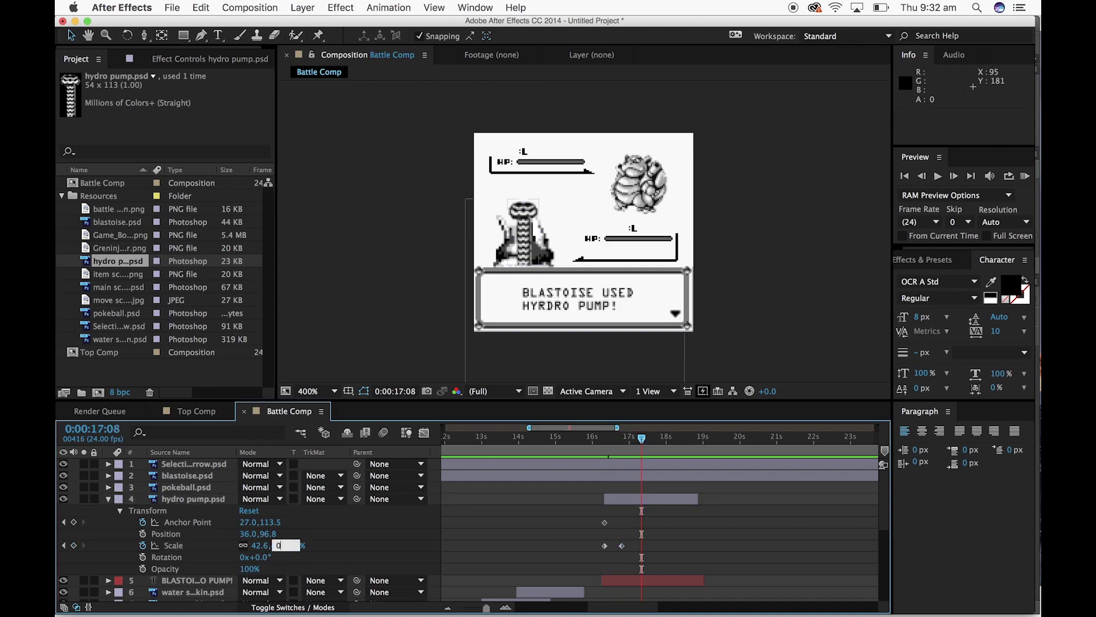
text(0)
key(Return)
mouse_move(644, 438)
mouse_down()
mouse_move(613, 440)
mouse_move(649, 447)
mouse_move(604, 443)
mouse_move(635, 452)
mouse_move(598, 452)
mouse_move(644, 451)
mouse_up()
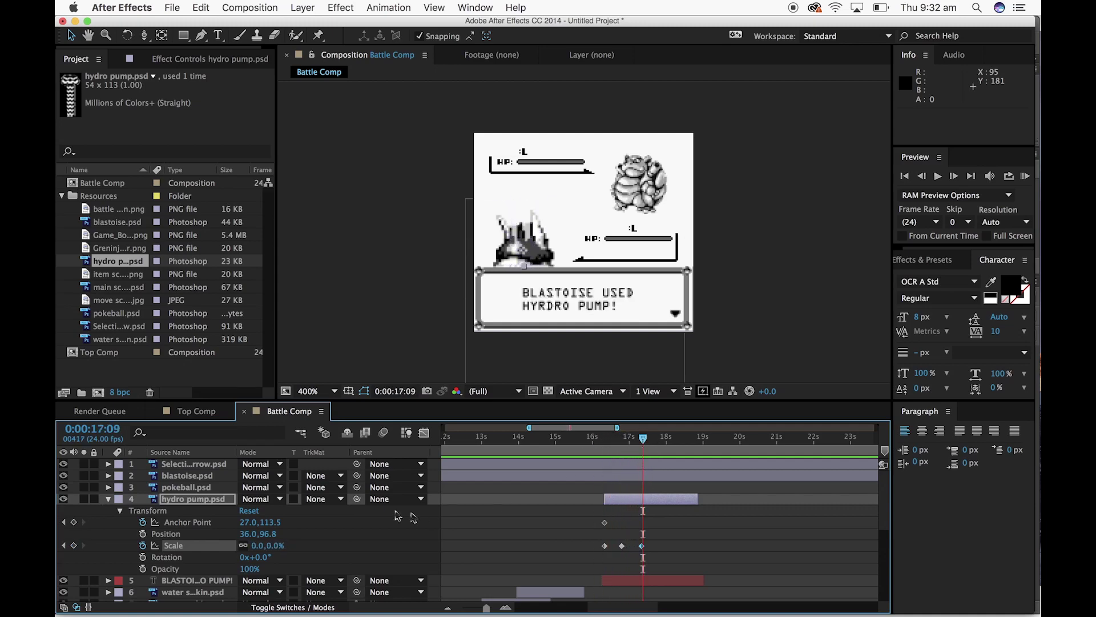
click(237, 546)
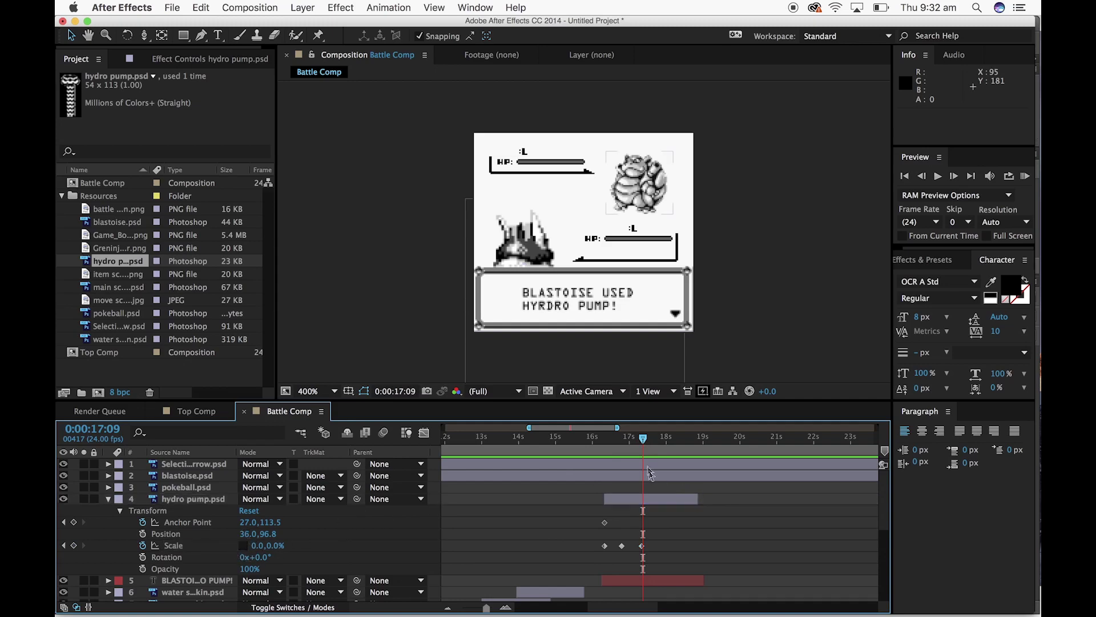
mouse_move(642, 438)
mouse_down()
mouse_move(611, 444)
mouse_move(641, 446)
mouse_move(630, 449)
mouse_up()
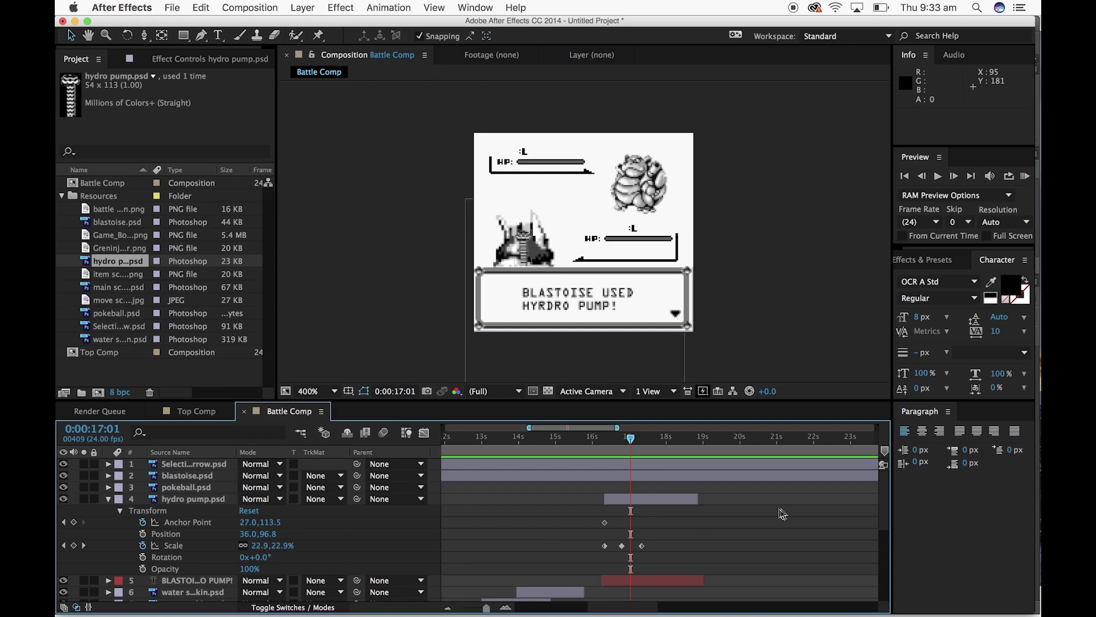
Paste two copies of the hydro pump layer and stagger them after the original, one of them starting at 0:00:17:04
click(110, 500)
click(193, 498)
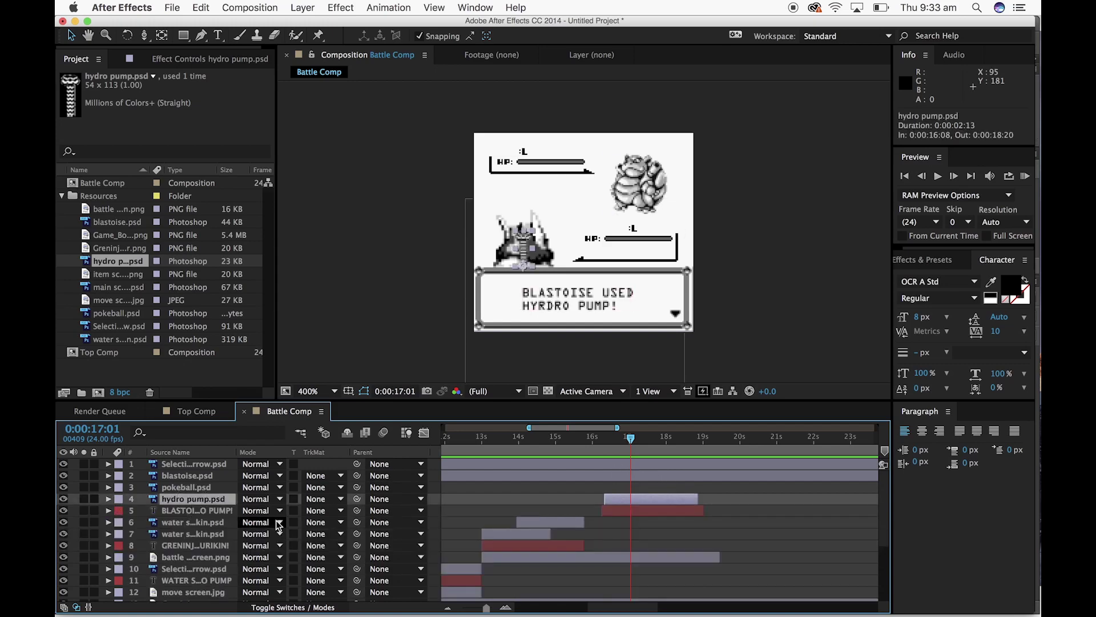
key(super+c)
key(super+v)
key(super+v)
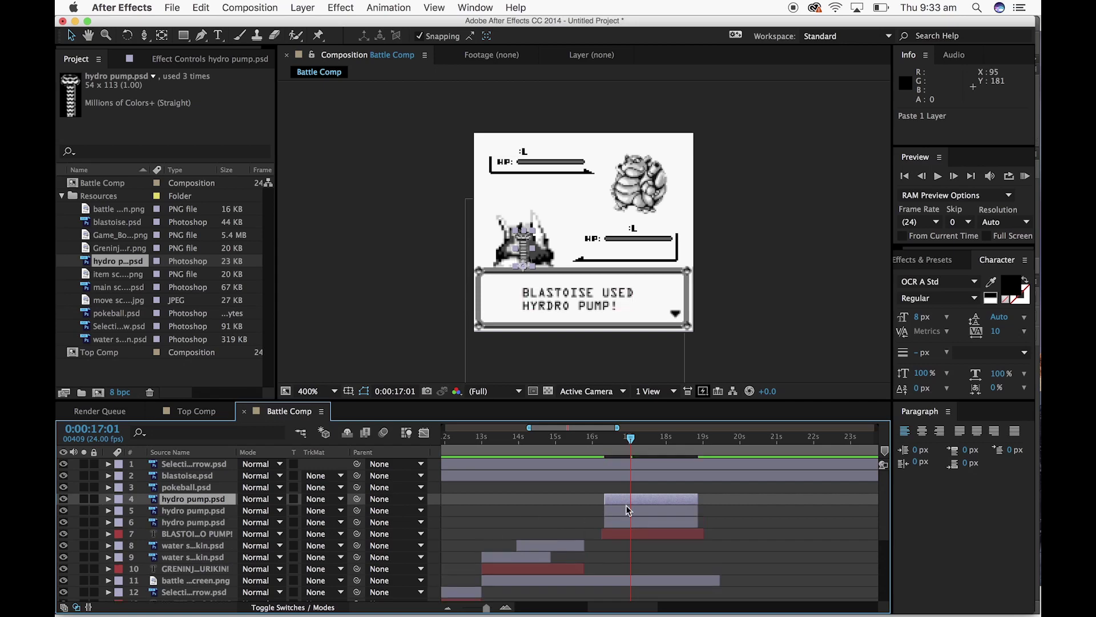
drag(640, 508, 672, 515)
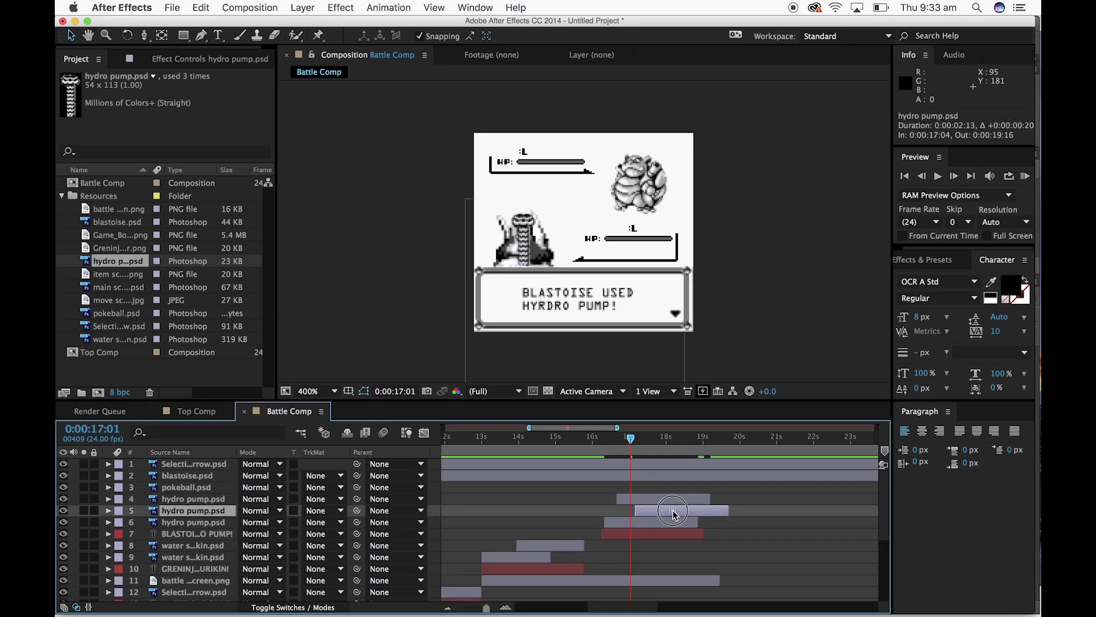
Move the topmost hydro pump copy over the right side of Greninja
click(526, 250)
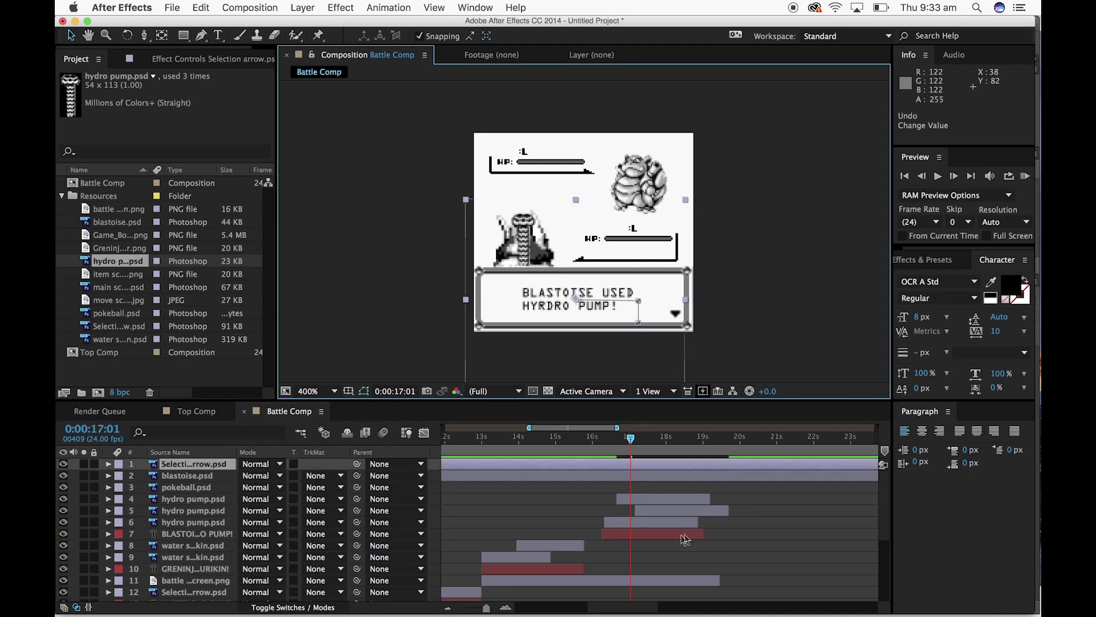
click(667, 499)
drag(523, 245, 552, 234)
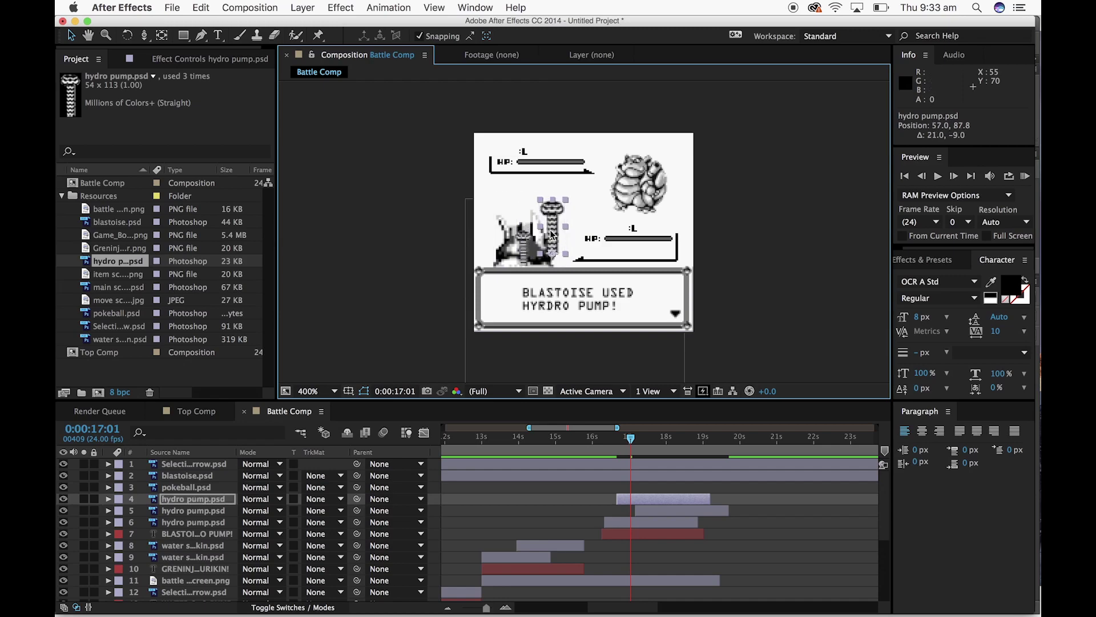
key(period)
drag(531, 248, 509, 254)
Cut the topmost Selection arrow.psd layer out of the composition
click(647, 510)
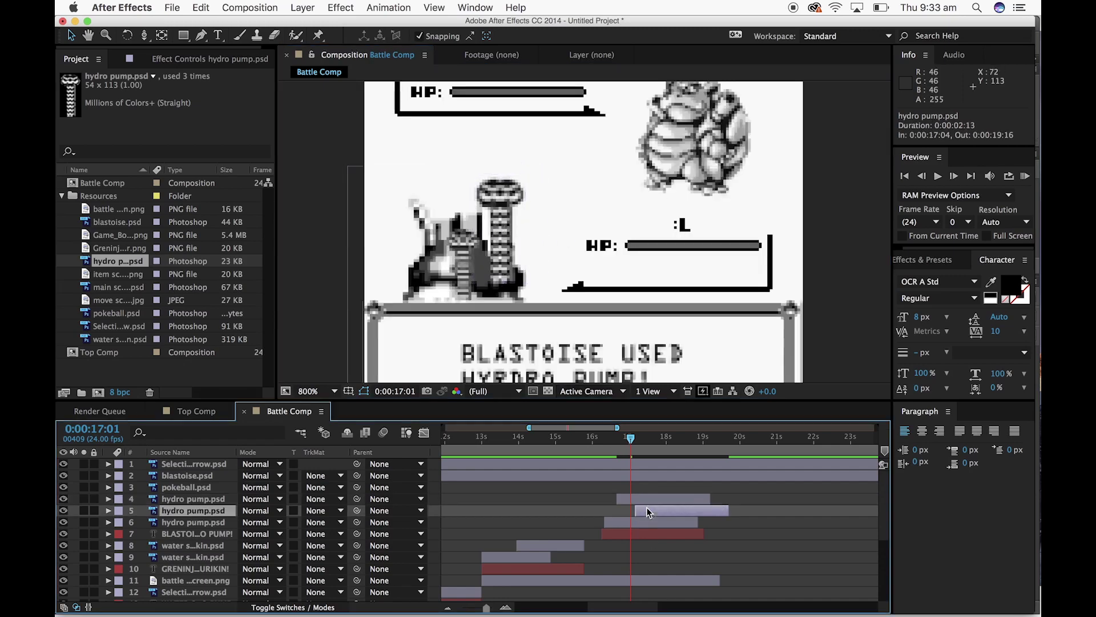
click(463, 270)
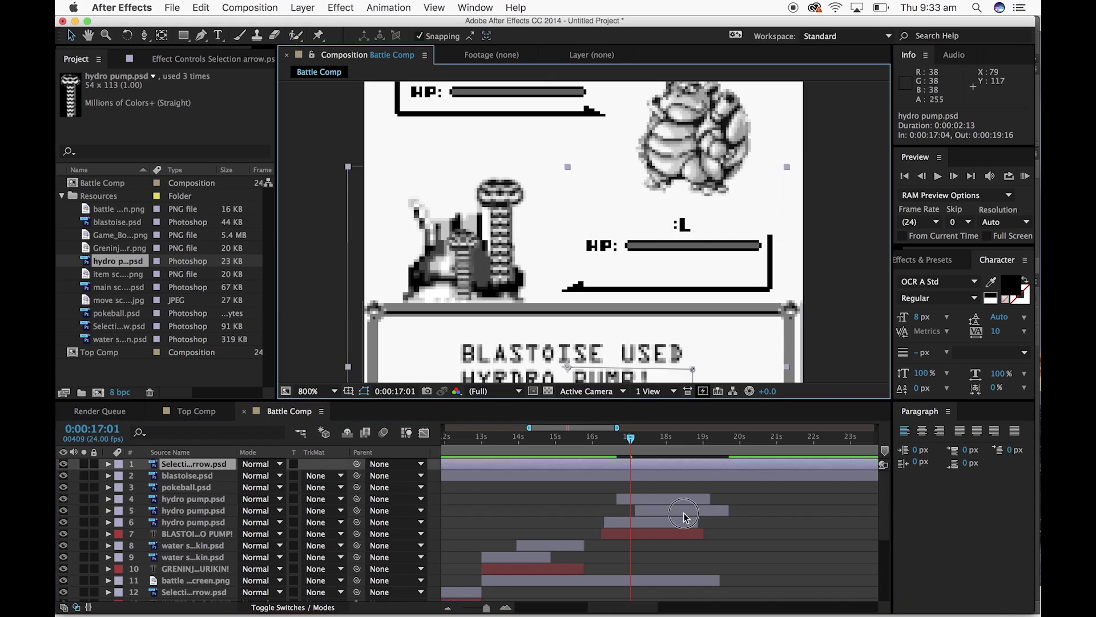
drag(525, 346, 367, 239)
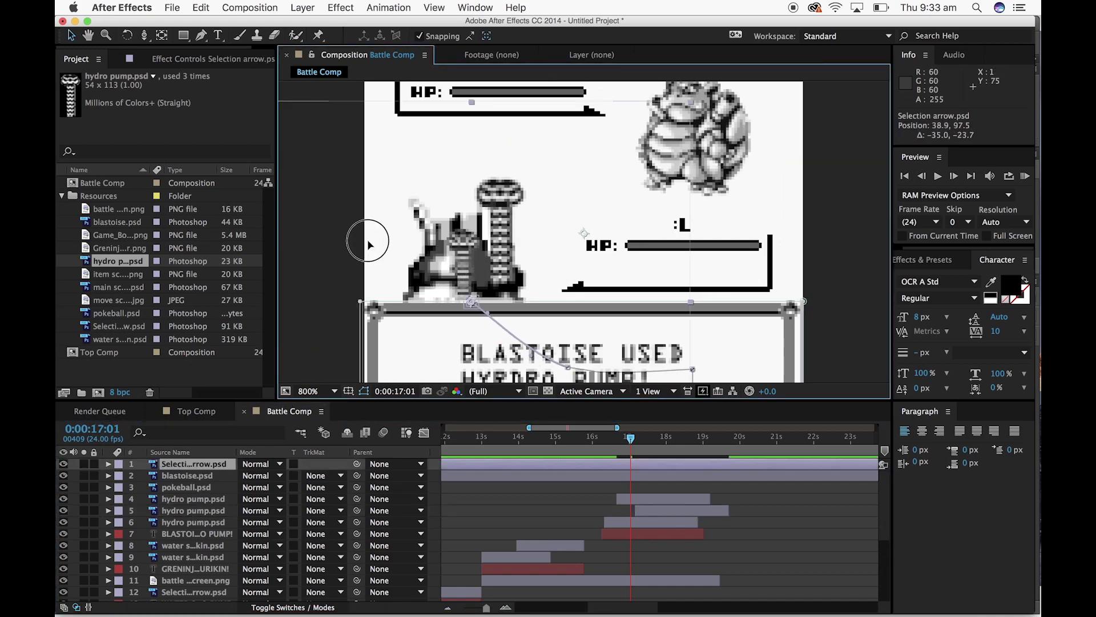
key(super+x)
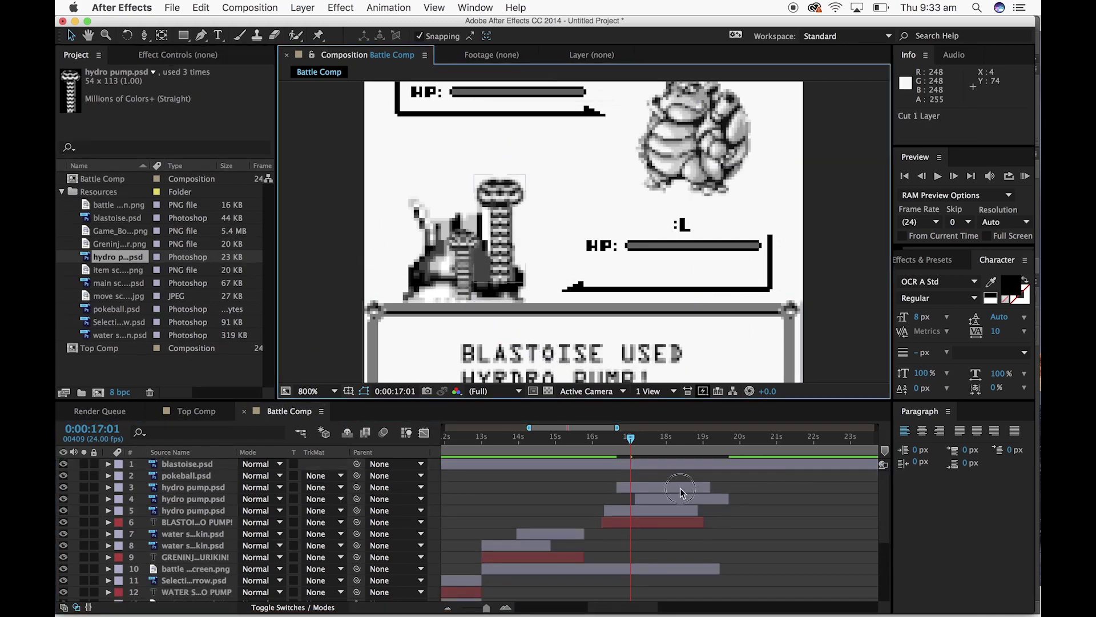
Move the original hydro pump layer over Greninja's left side, to position 21.0, 88.5
click(681, 492)
click(211, 495)
click(209, 508)
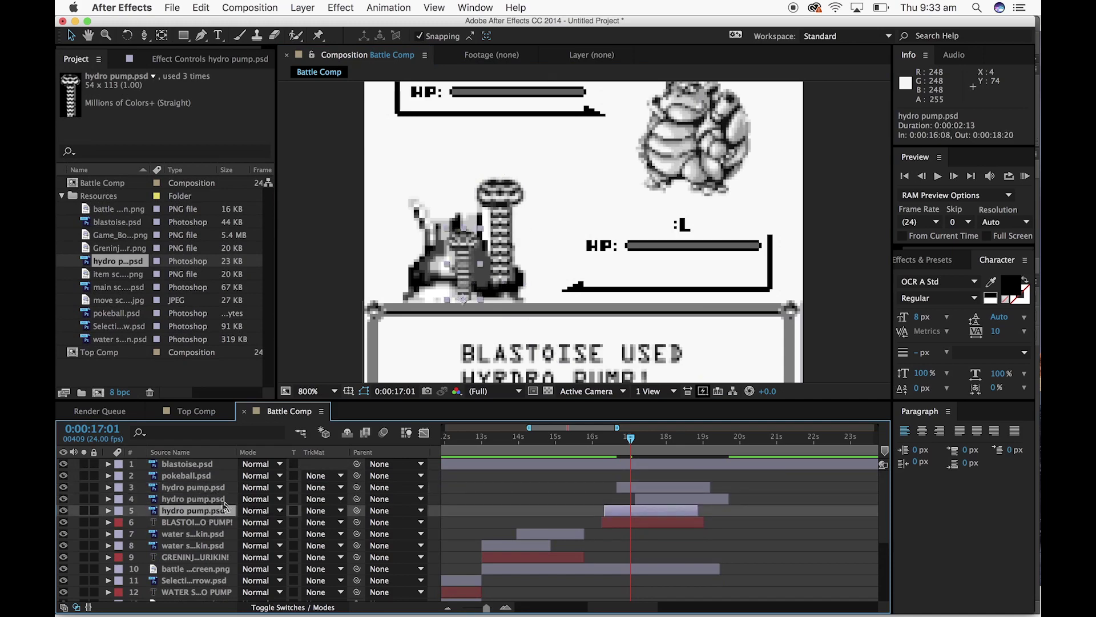
drag(467, 281, 442, 257)
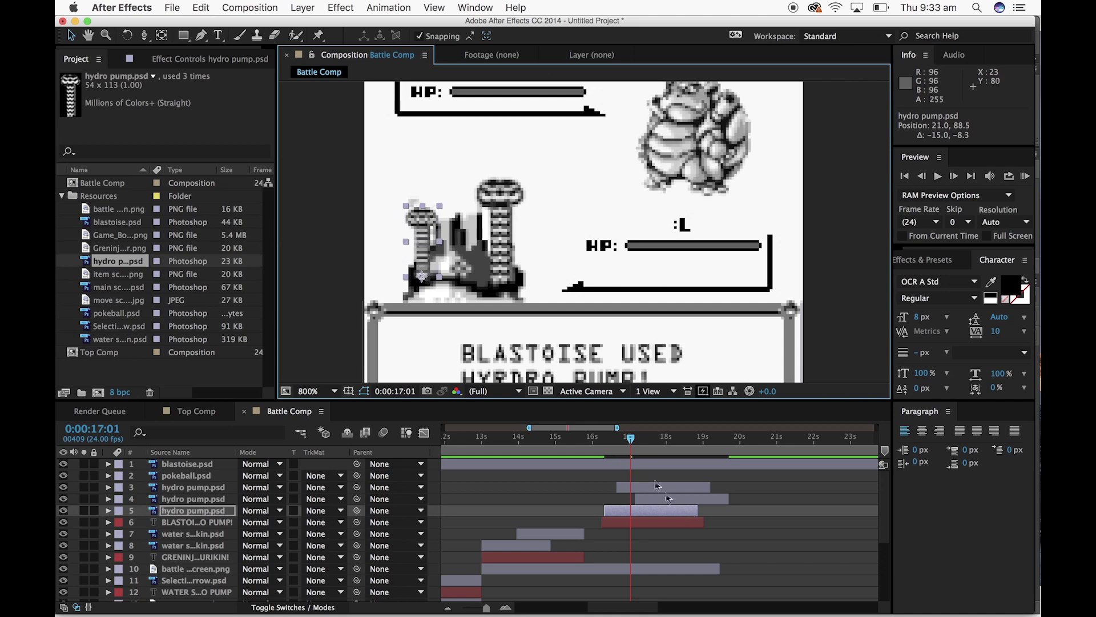
Extend the Blastoise message layer to 0:00:19:09 and the battle start screen.png layer to 0:00:20:02
drag(631, 448, 703, 457)
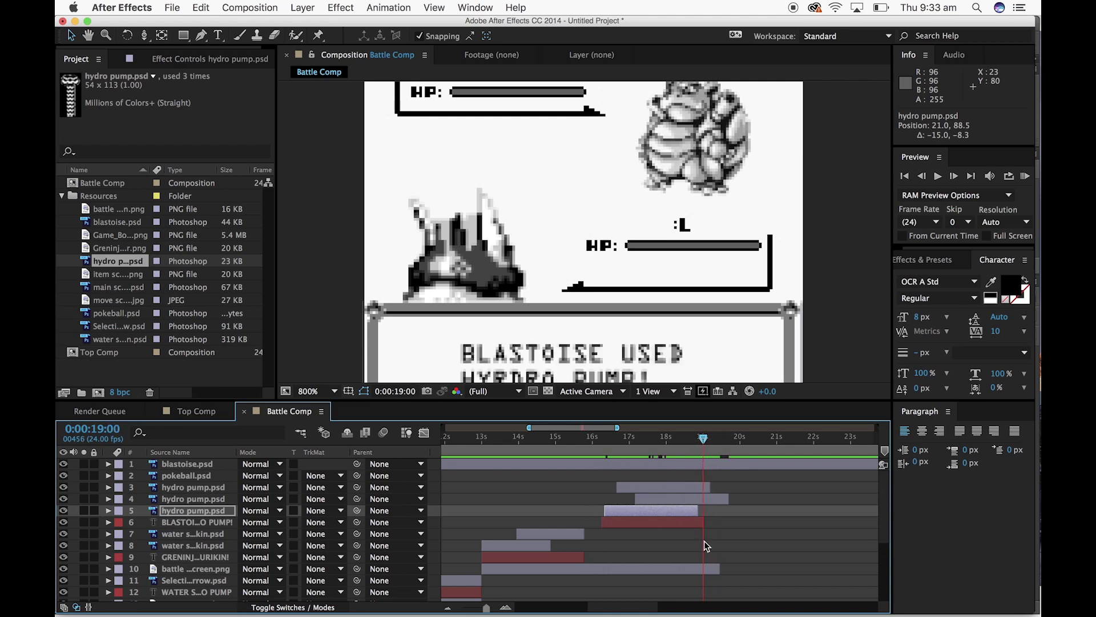
drag(704, 526, 719, 523)
mouse_move(715, 439)
mouse_down()
mouse_move(730, 441)
mouse_move(707, 453)
mouse_up()
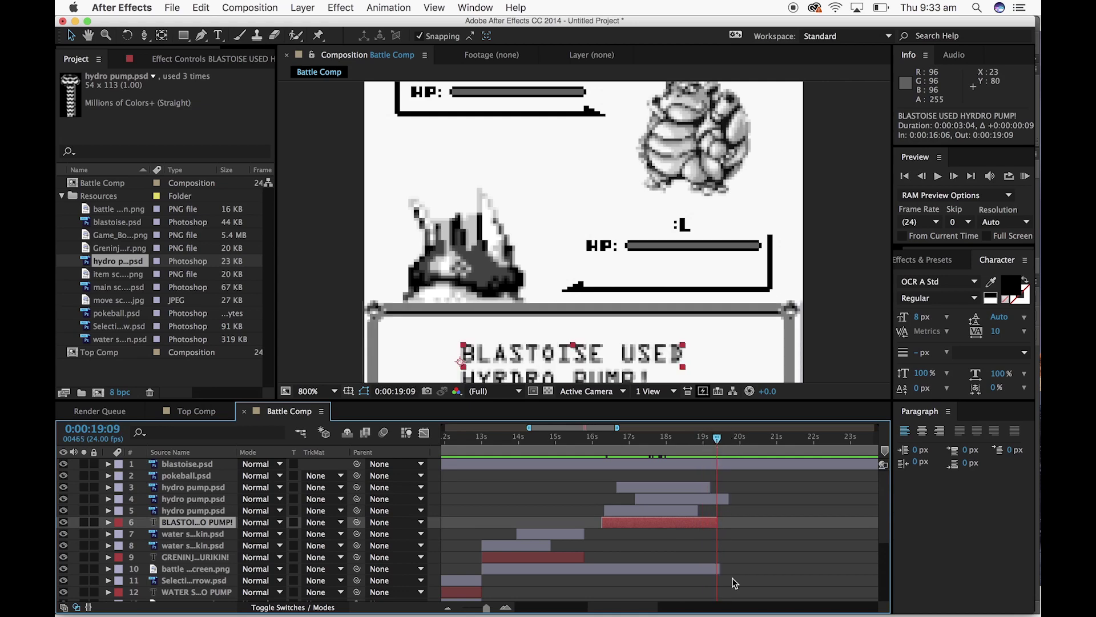
drag(720, 569, 742, 569)
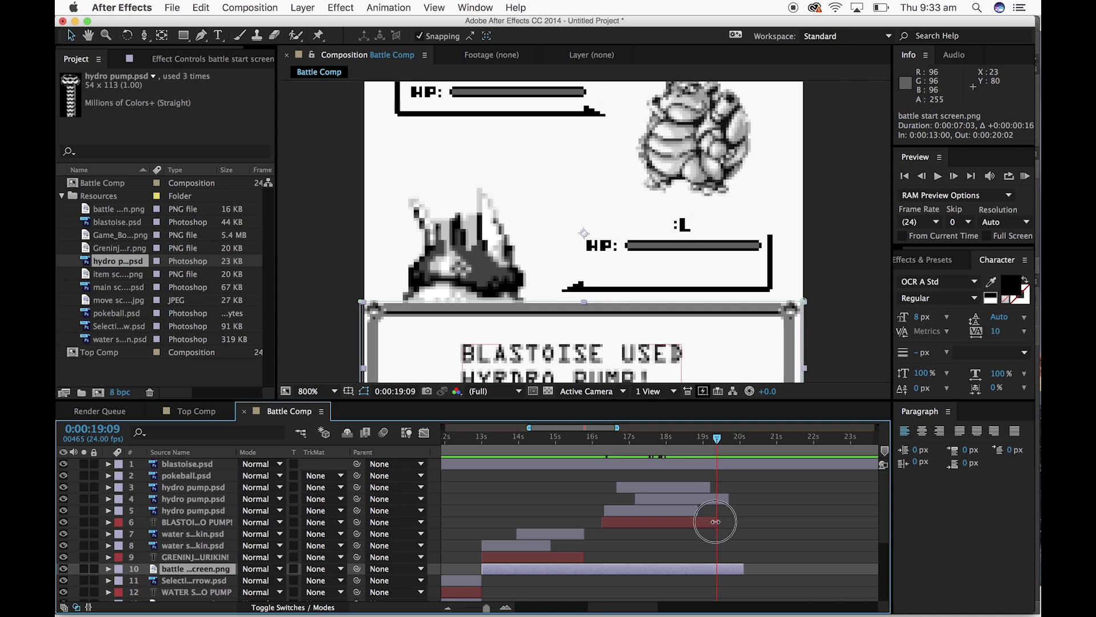
Extend the Blastoise message text layer to 0:00:20:01, in line with the end of the battle start screen layer
drag(715, 521, 743, 521)
drag(717, 441, 742, 452)
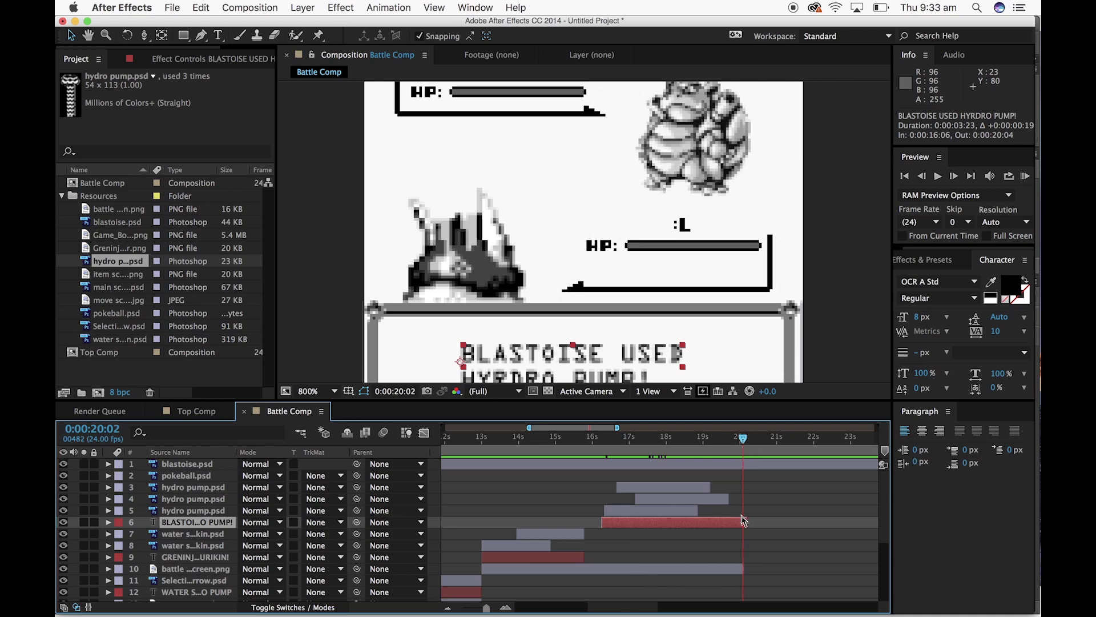
drag(744, 519, 740, 519)
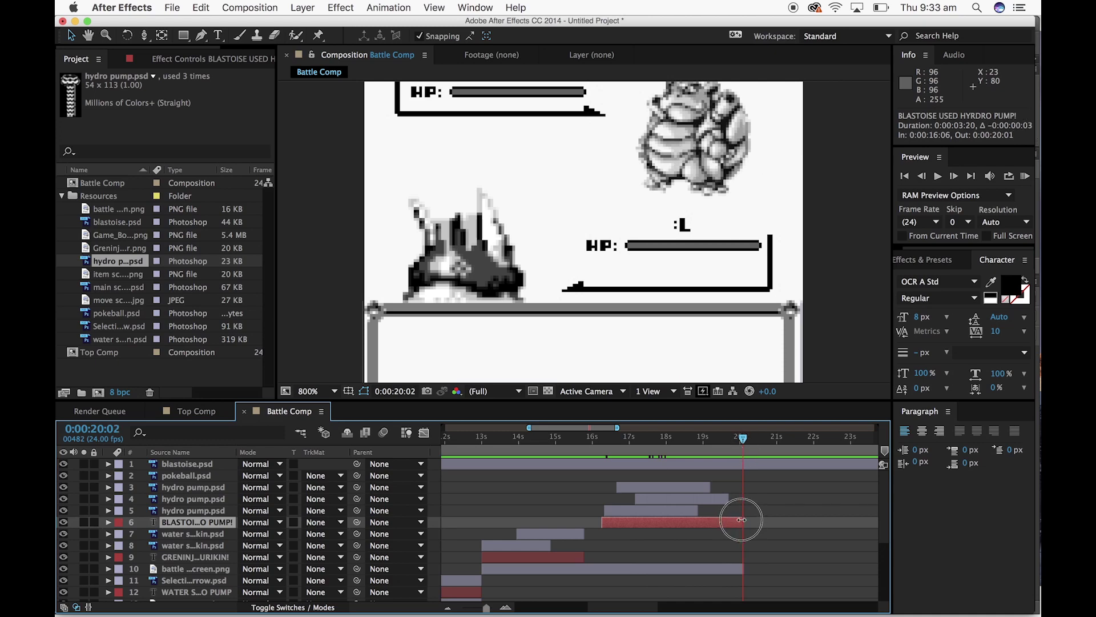
drag(748, 447, 763, 447)
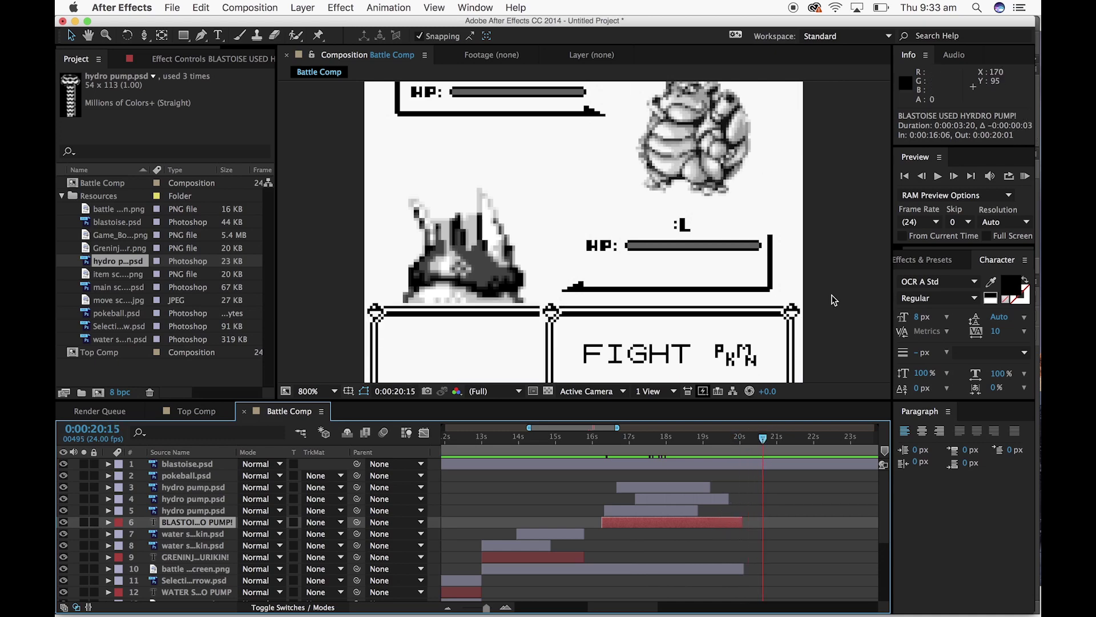
key(comma)
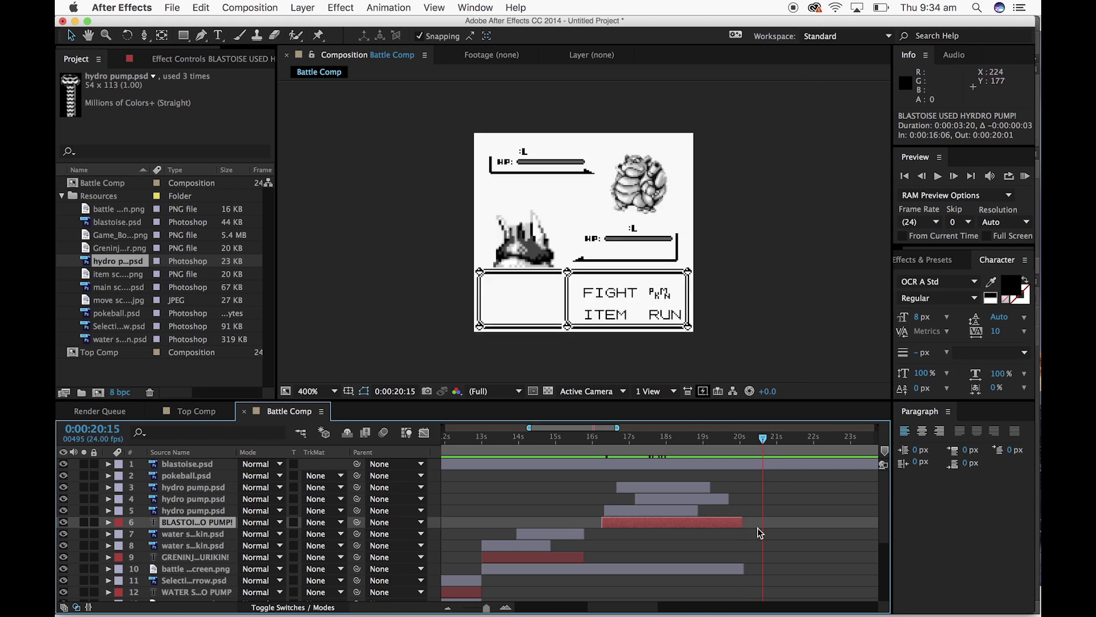
scroll(758, 528, right, 3)
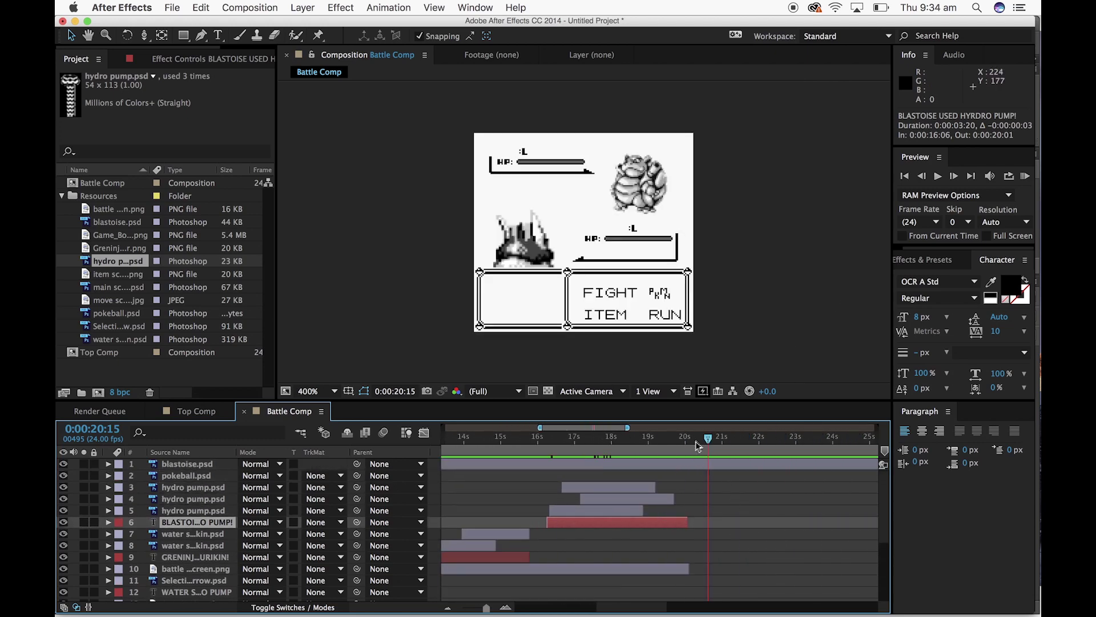
drag(708, 442, 689, 444)
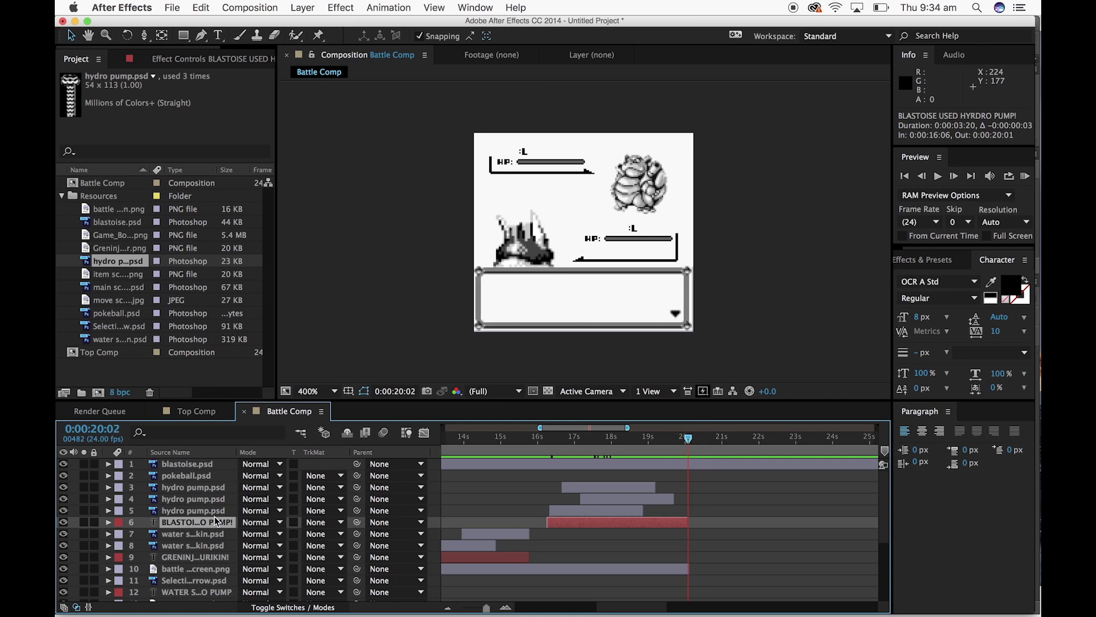
click(194, 487)
click(209, 546)
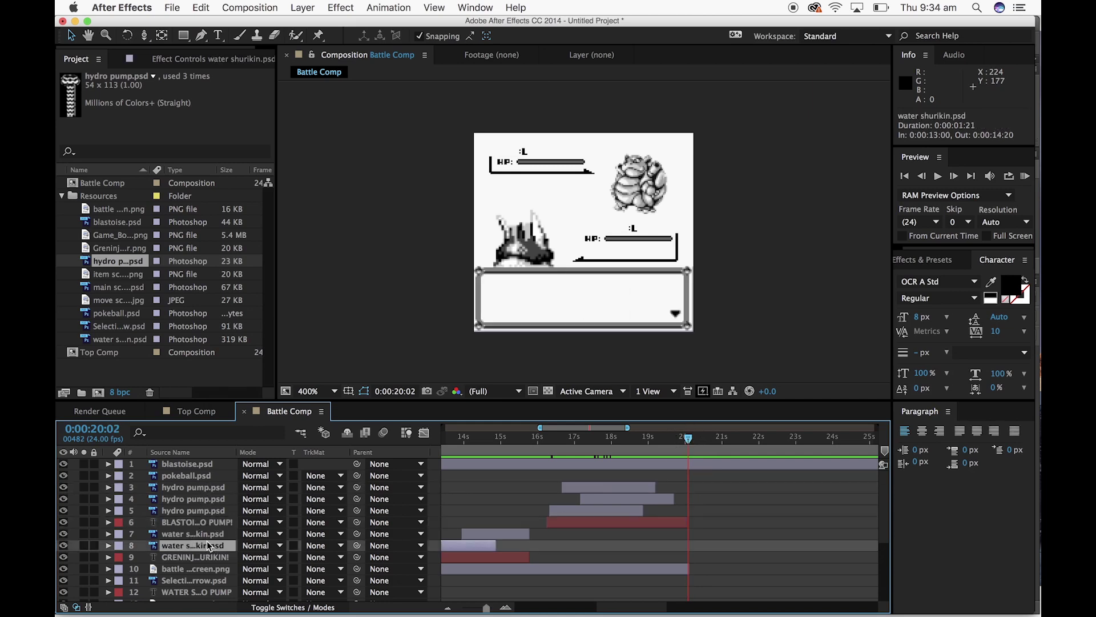
click(197, 580)
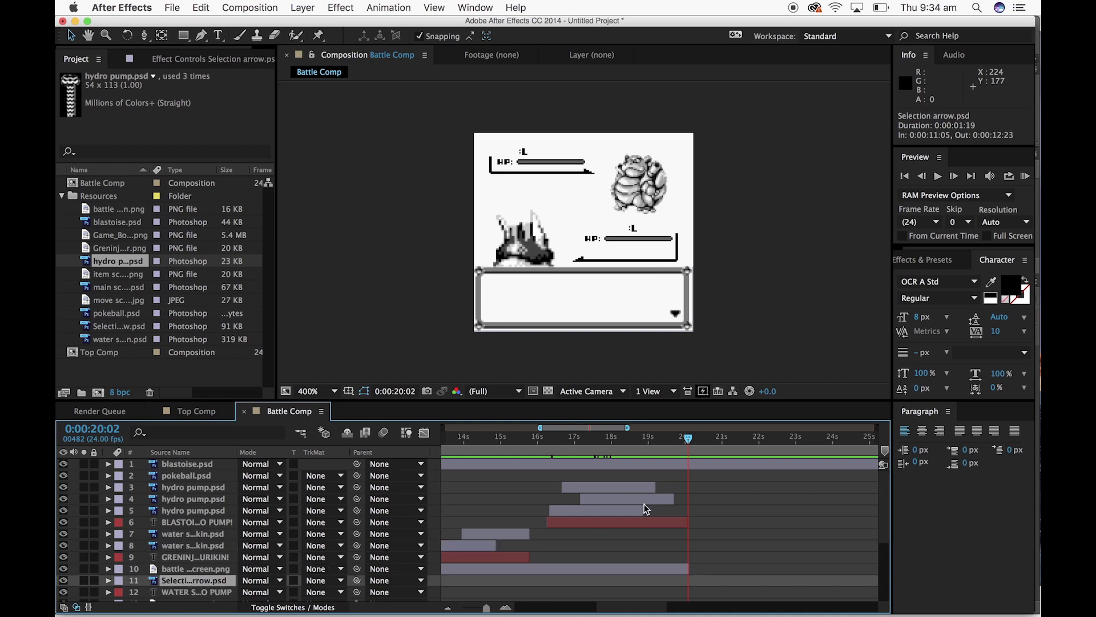
drag(688, 569, 807, 569)
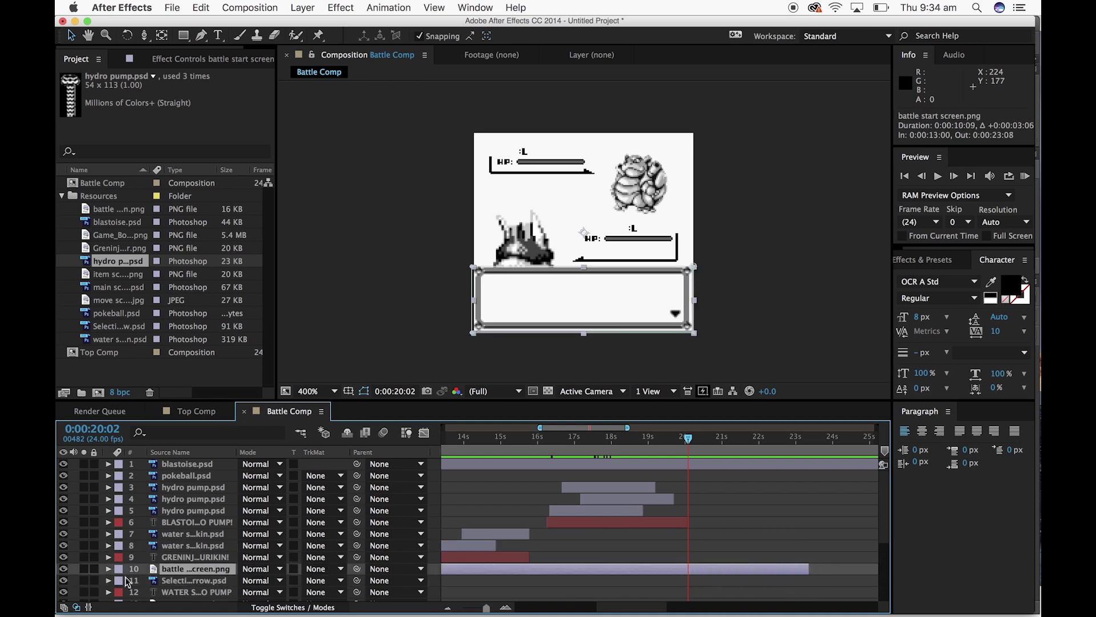
key(super+z)
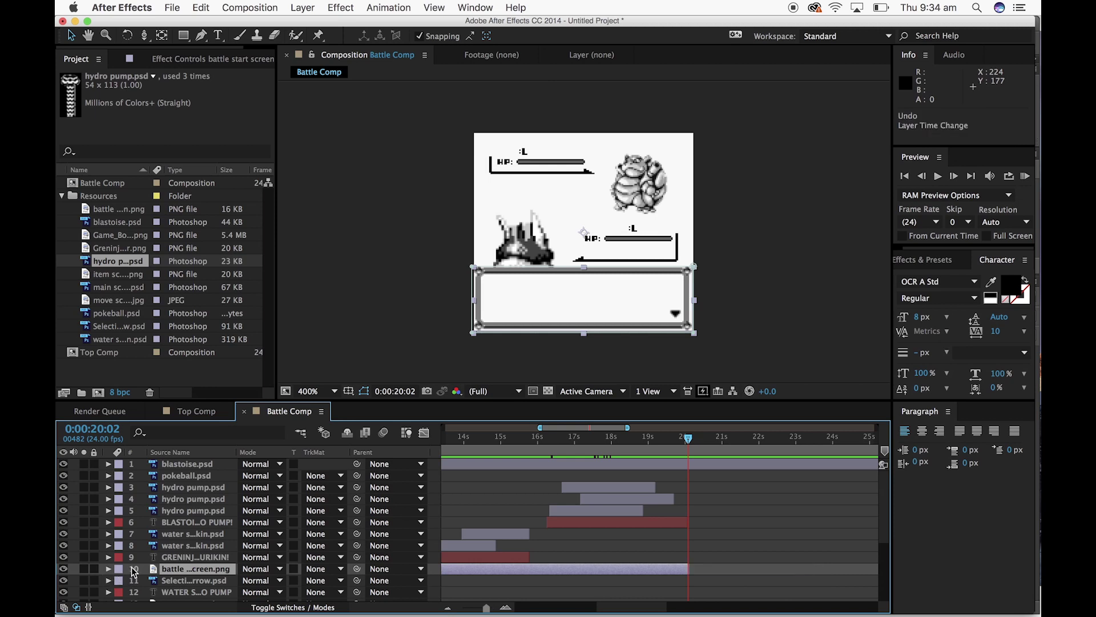
Examine the layer stack around the Selection arrow layer and show the full one-minute timeline of Battle Comp
click(186, 579)
scroll(584, 504, down, 4)
scroll(584, 505, left, 3)
scroll(584, 505, right, 3)
scroll(584, 505, up, 4)
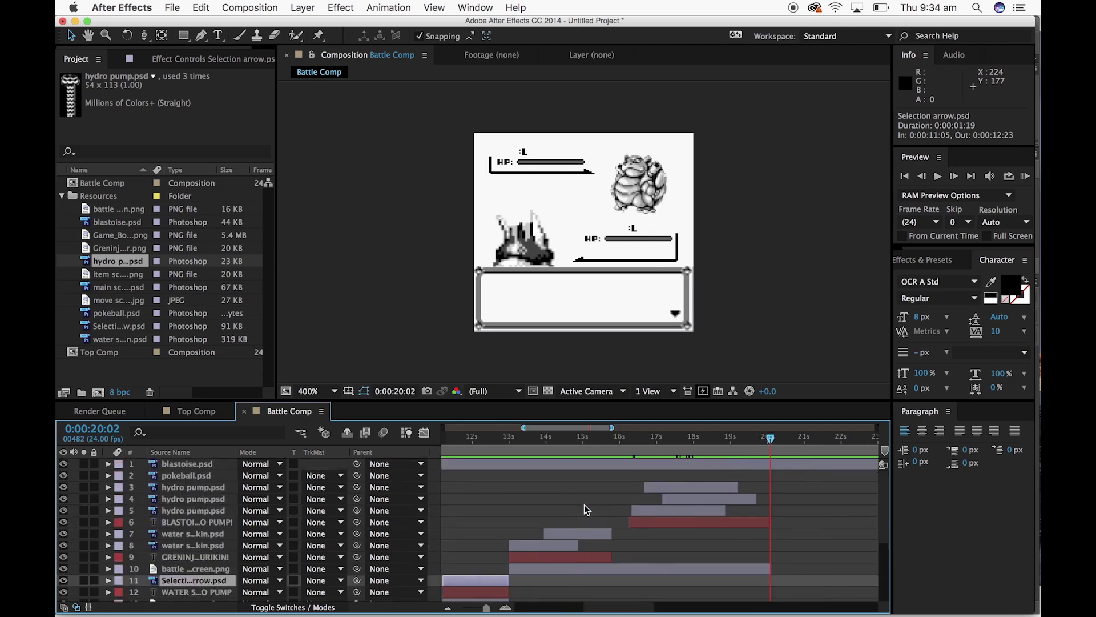
scroll(197, 545, down, 5)
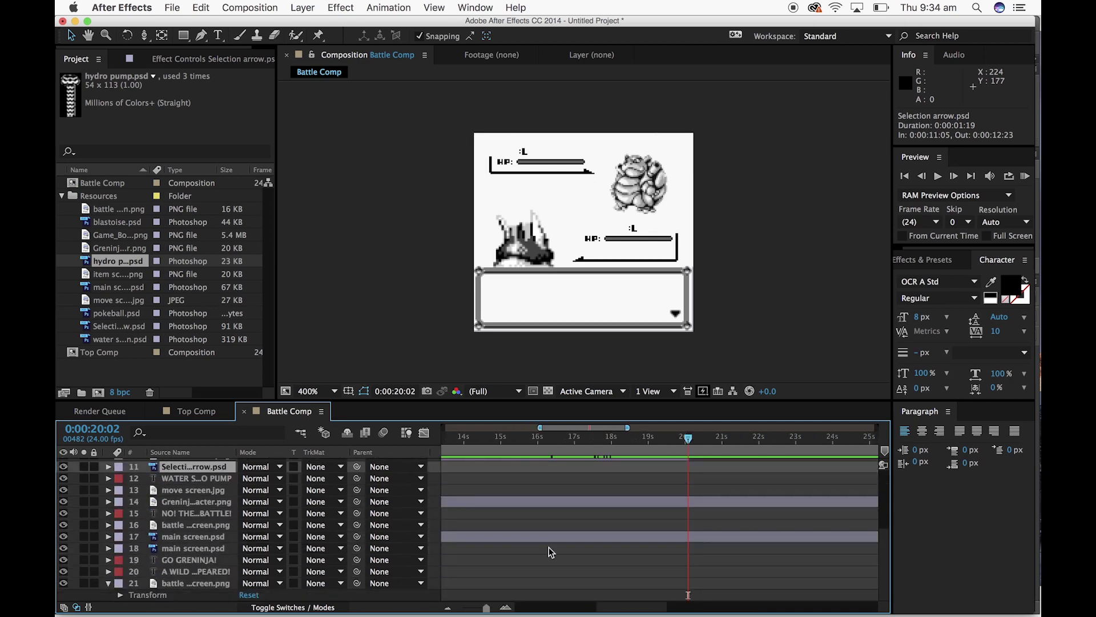
scroll(549, 547, up, 5)
scroll(549, 546, left, 10)
scroll(551, 525, right, 1)
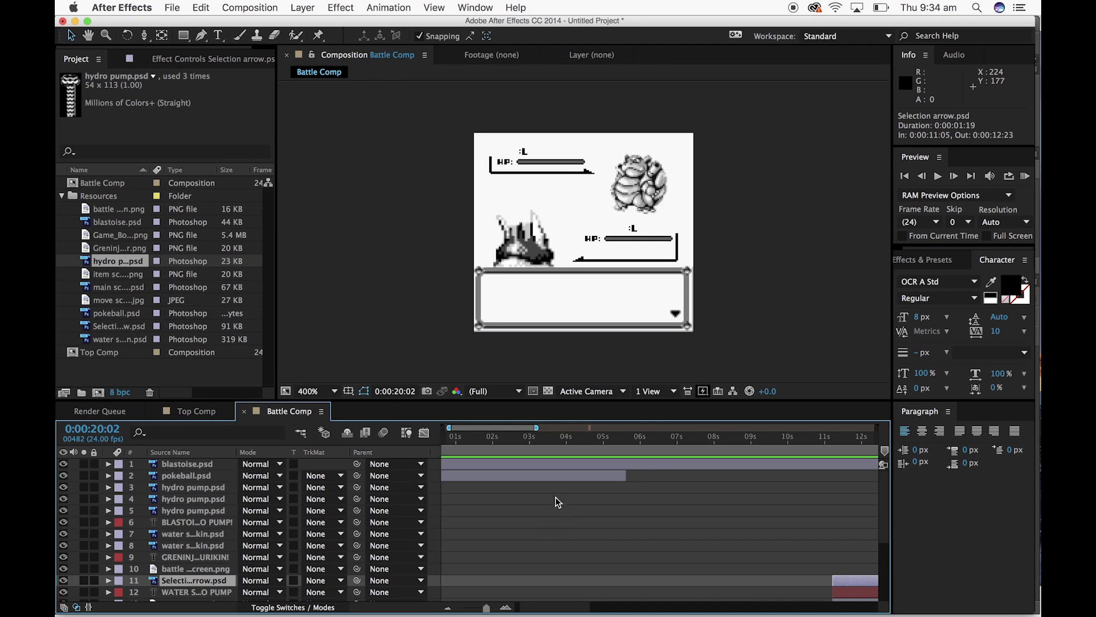
drag(561, 439, 511, 437)
drag(487, 608, 461, 608)
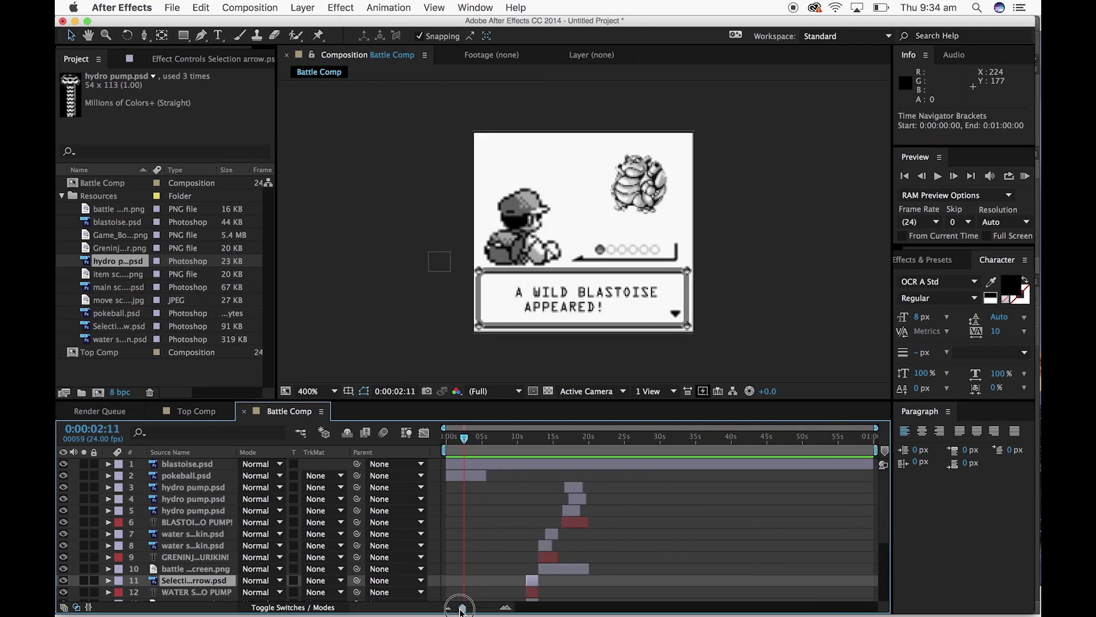
Scrub through the battle from the wild Blastoise message onward and examine how the existing layers are sequenced
scroll(488, 549, down, 5)
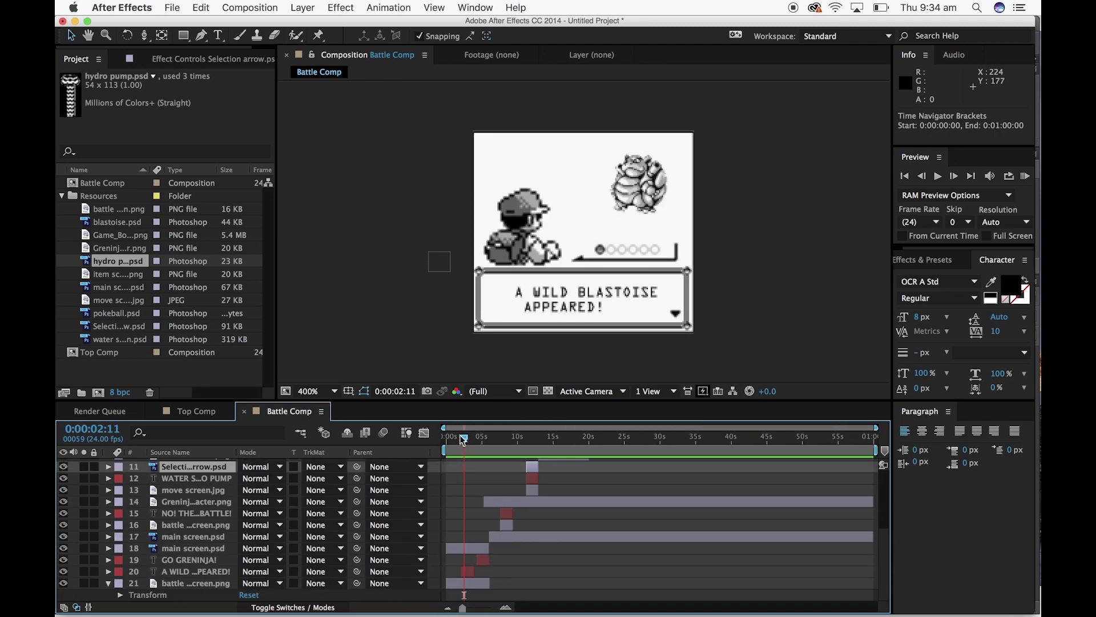
mouse_move(485, 446)
mouse_down()
mouse_move(682, 443)
mouse_move(493, 449)
mouse_up()
scroll(510, 498, up, 5)
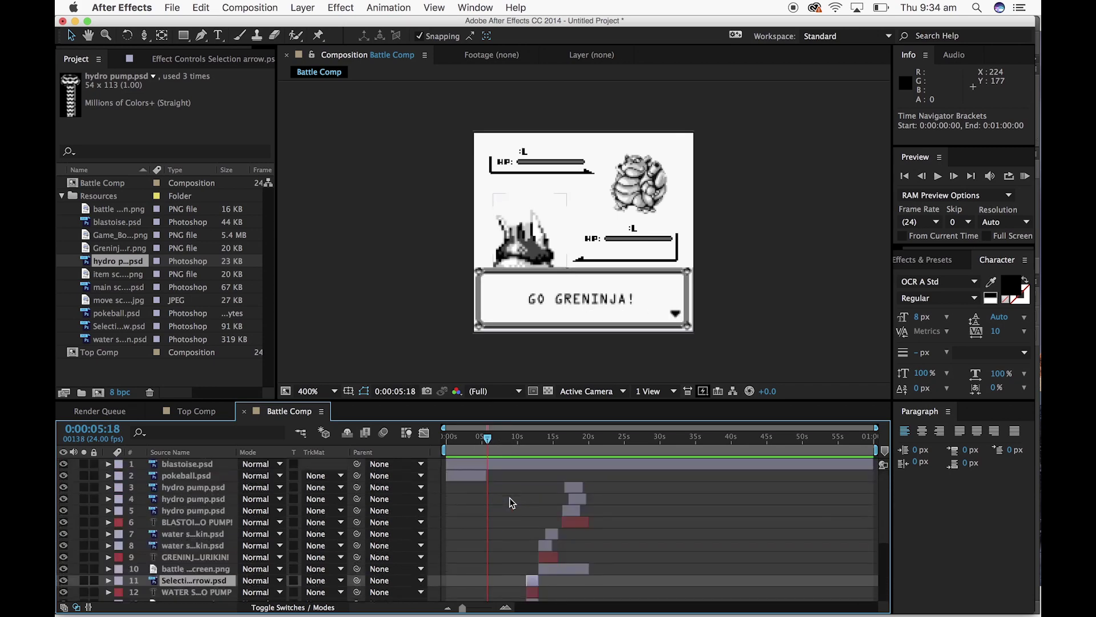
drag(487, 444, 724, 476)
scroll(716, 476, up, 3)
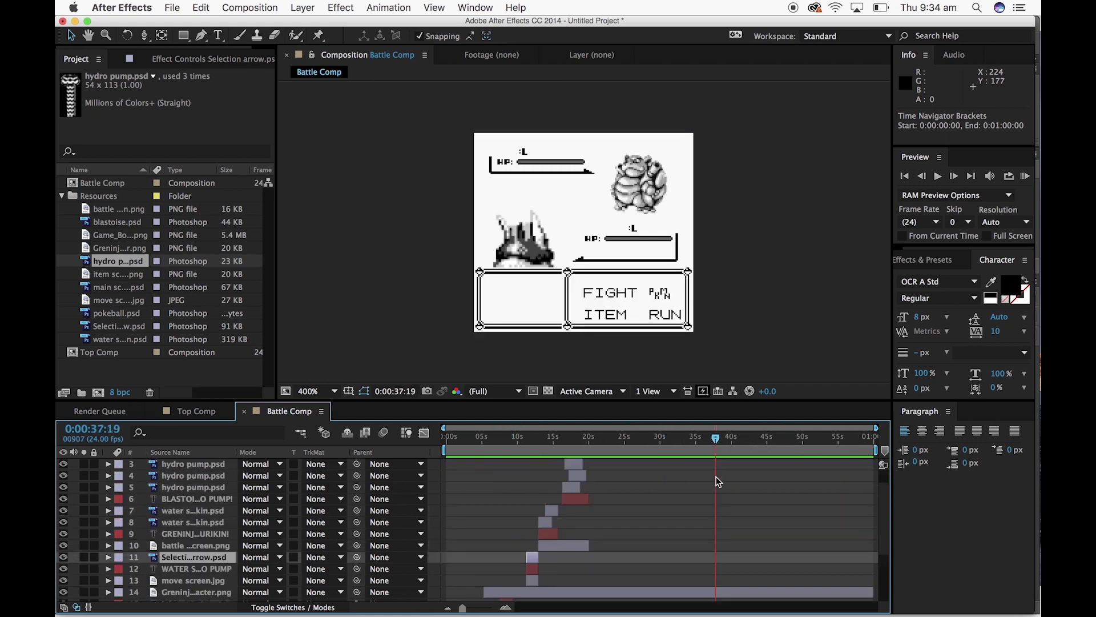
drag(716, 438, 592, 448)
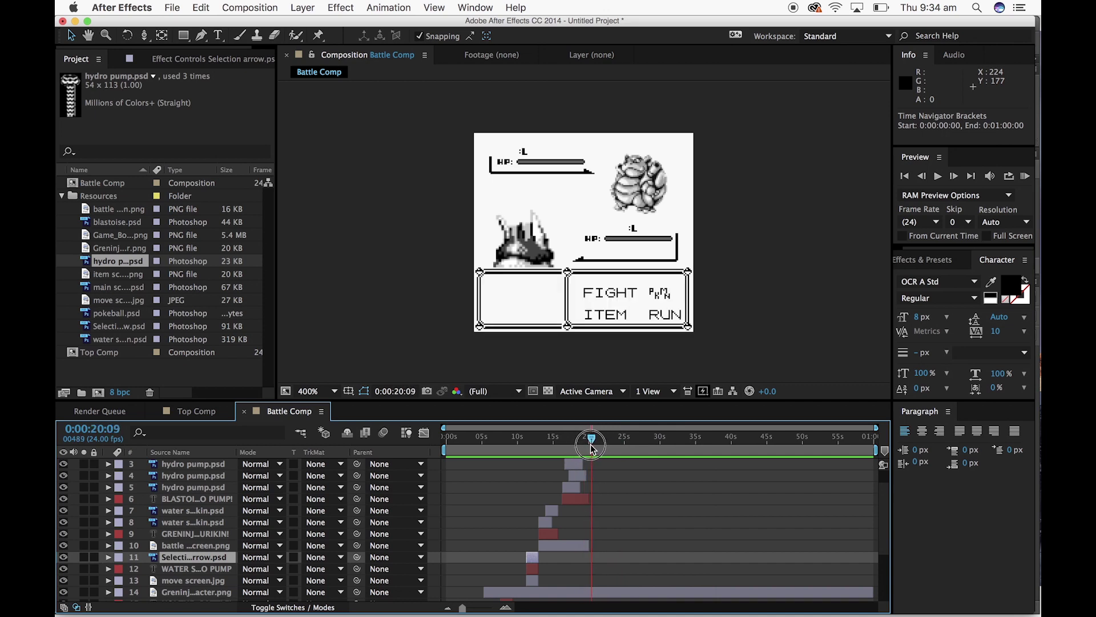
scroll(621, 527, down, 3)
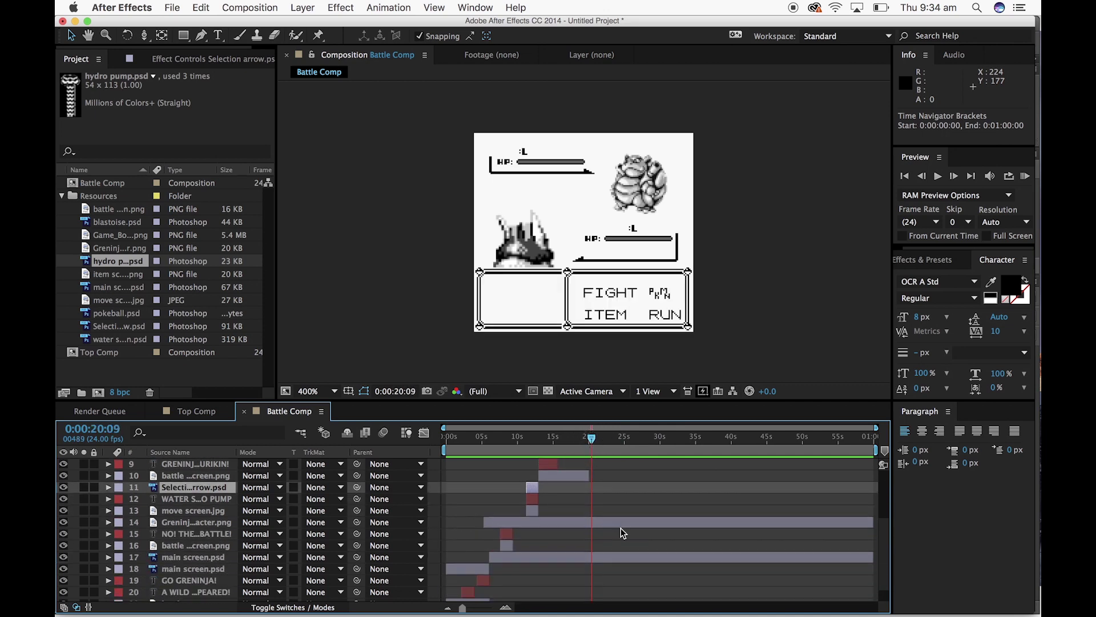
scroll(221, 540, up, 2)
click(211, 510)
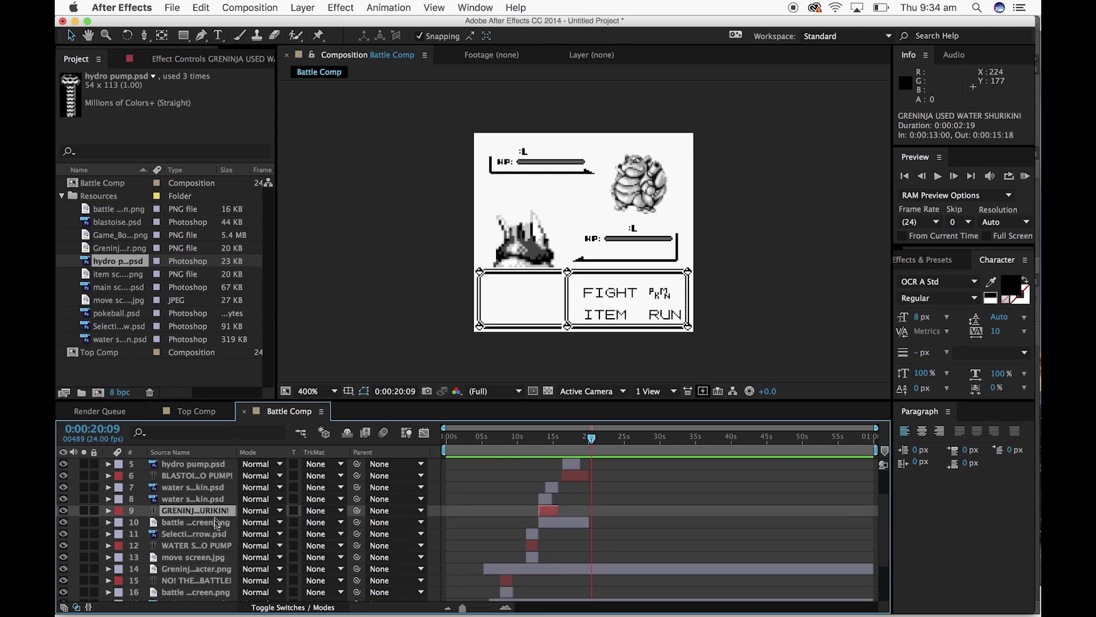
click(213, 522)
click(211, 509)
Copy and paste the seven Greninja attack layers: move screen, move list text, selection arrow, battle start screen, attack message and both water shurikins
drag(586, 443, 526, 451)
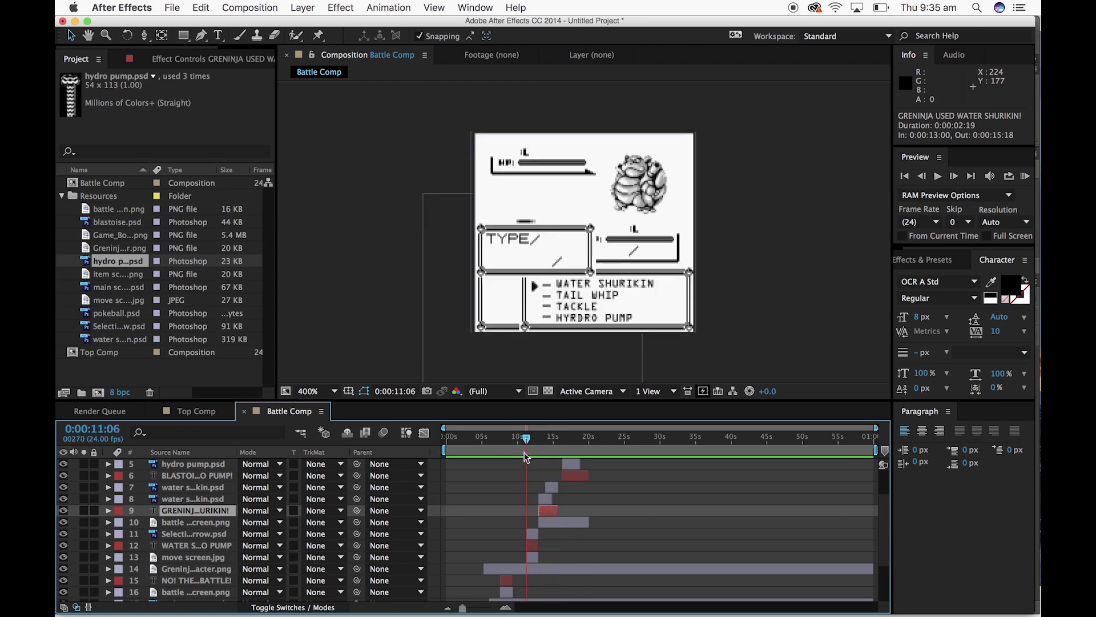
click(534, 555)
shift+click(536, 545)
shift+click(535, 536)
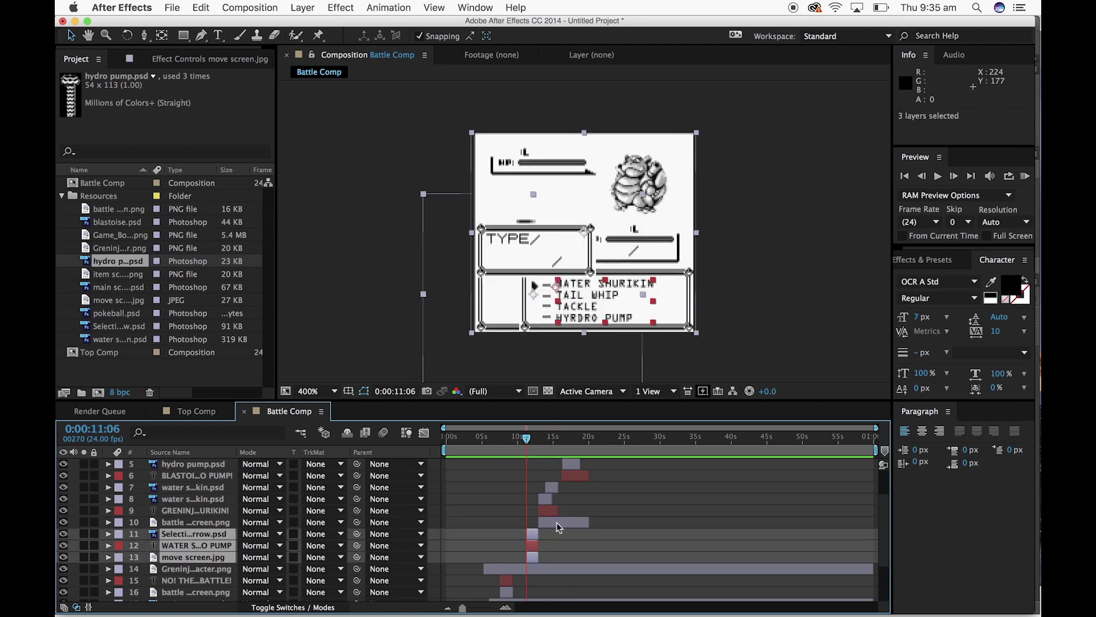
shift+click(557, 523)
shift+click(550, 509)
shift+click(547, 498)
shift+click(554, 487)
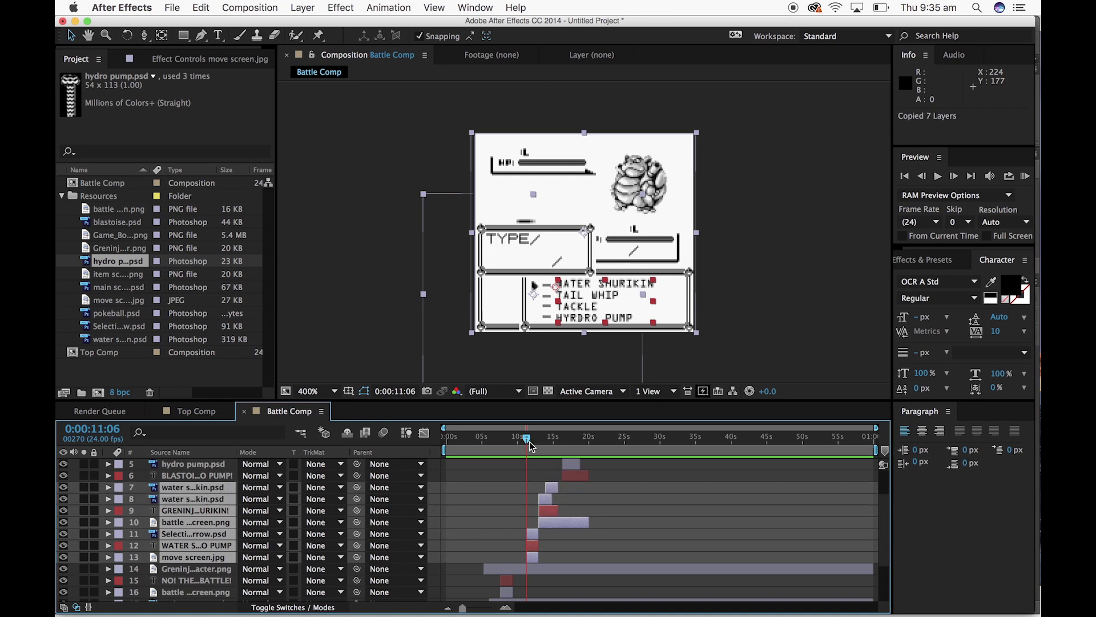
key(super+v)
Shift the seven pasted attack layers in time so the move screen copy starts at 0:00:20:21, after Blastoise's hydro pump
drag(530, 490, 609, 488)
drag(528, 438, 588, 438)
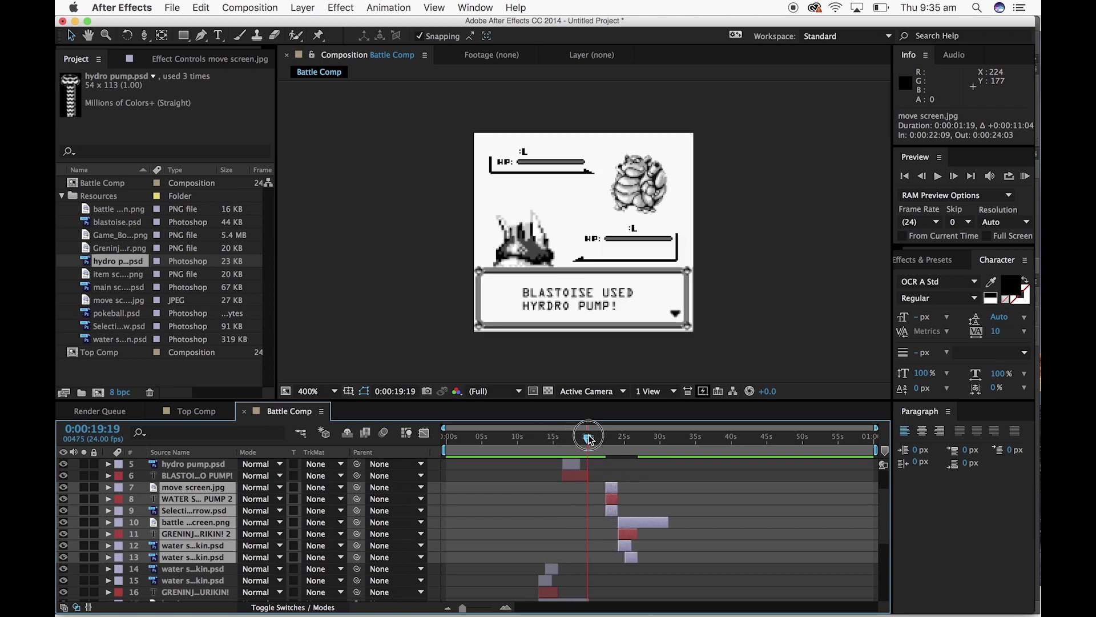
drag(611, 492, 592, 489)
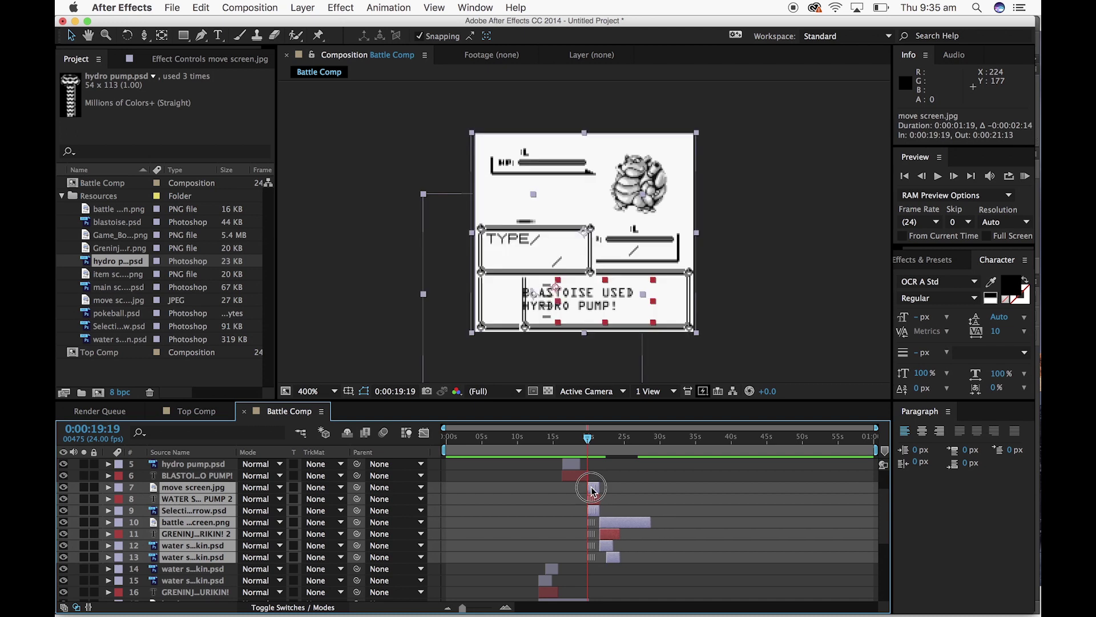
mouse_move(590, 445)
mouse_down()
mouse_move(612, 451)
mouse_move(586, 444)
mouse_up()
drag(473, 607, 499, 607)
drag(687, 492, 749, 488)
drag(659, 437, 736, 447)
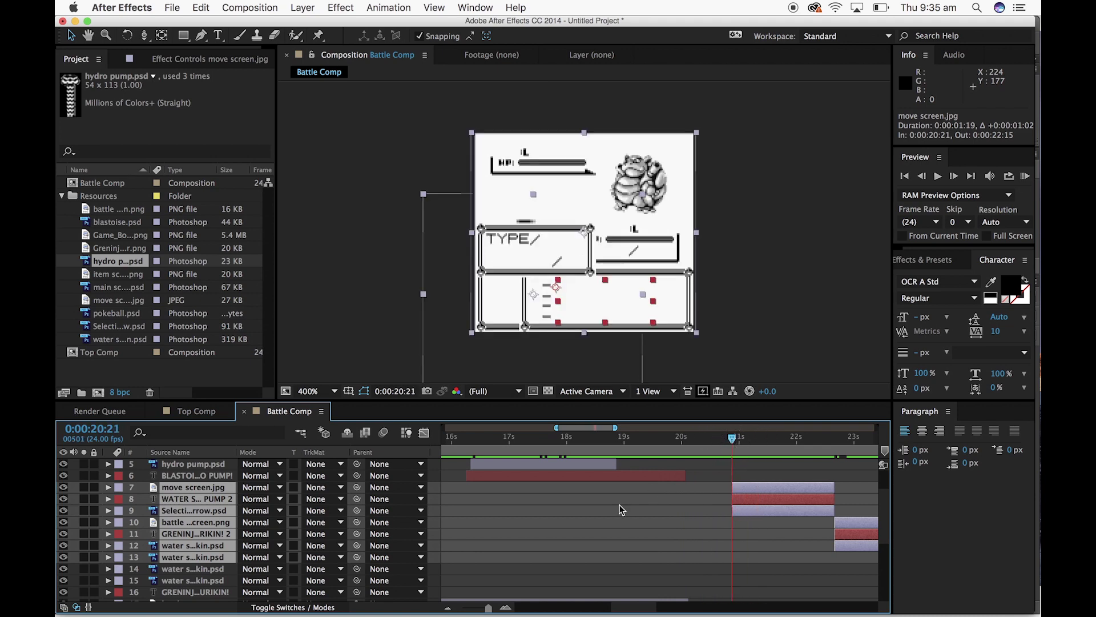
Copy the original move list text layer and paste another copy of it into the composition
scroll(619, 505, down, 6)
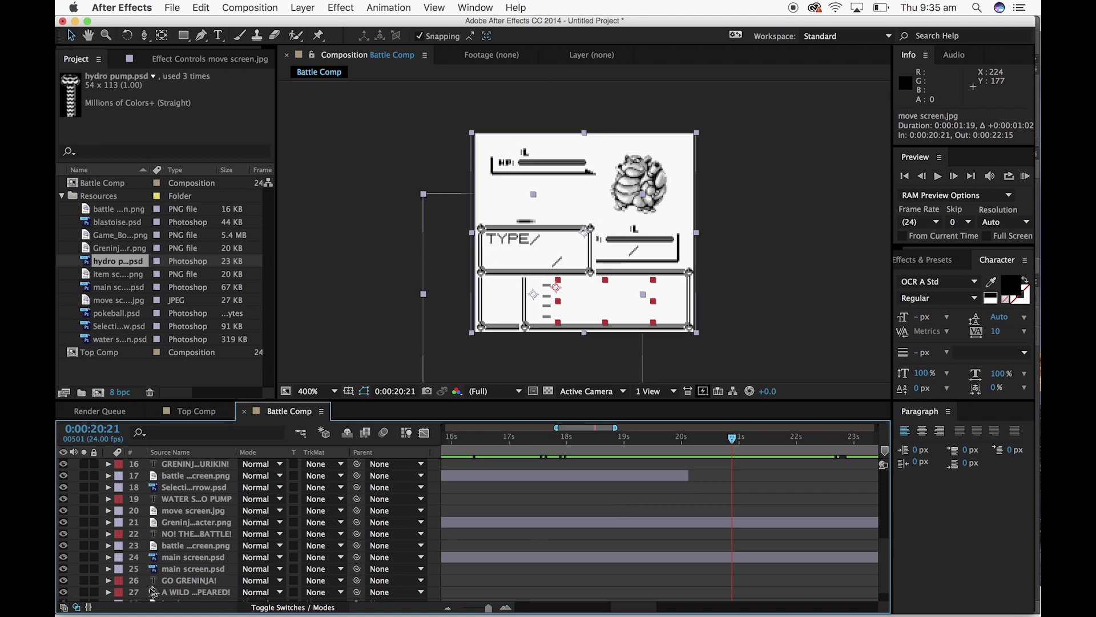
scroll(212, 530, down, 1)
scroll(212, 530, up, 2)
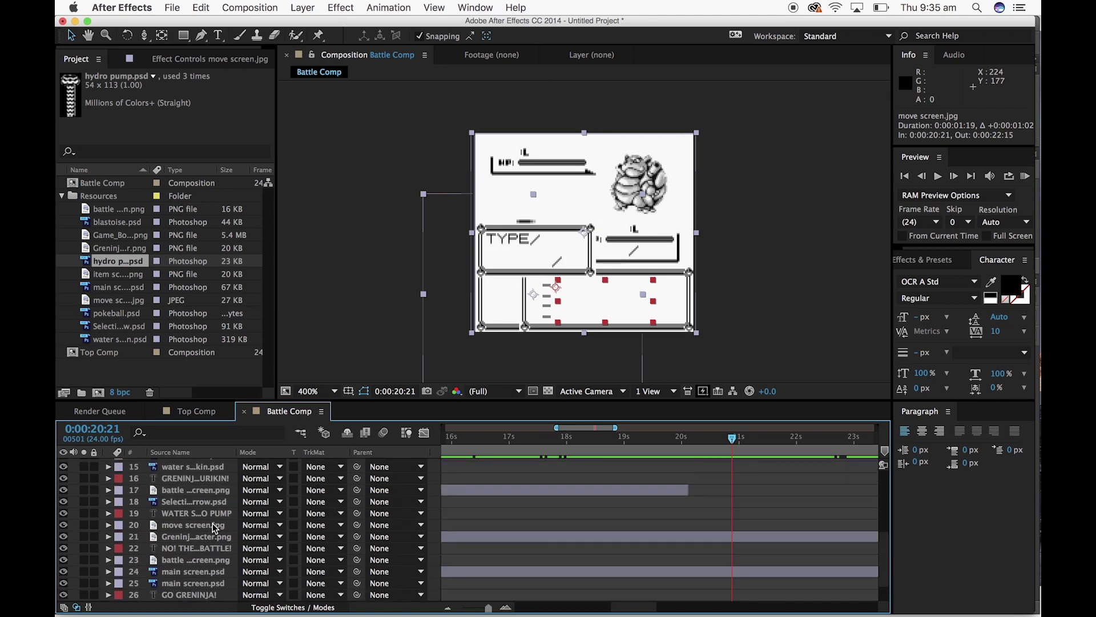
click(213, 522)
click(213, 512)
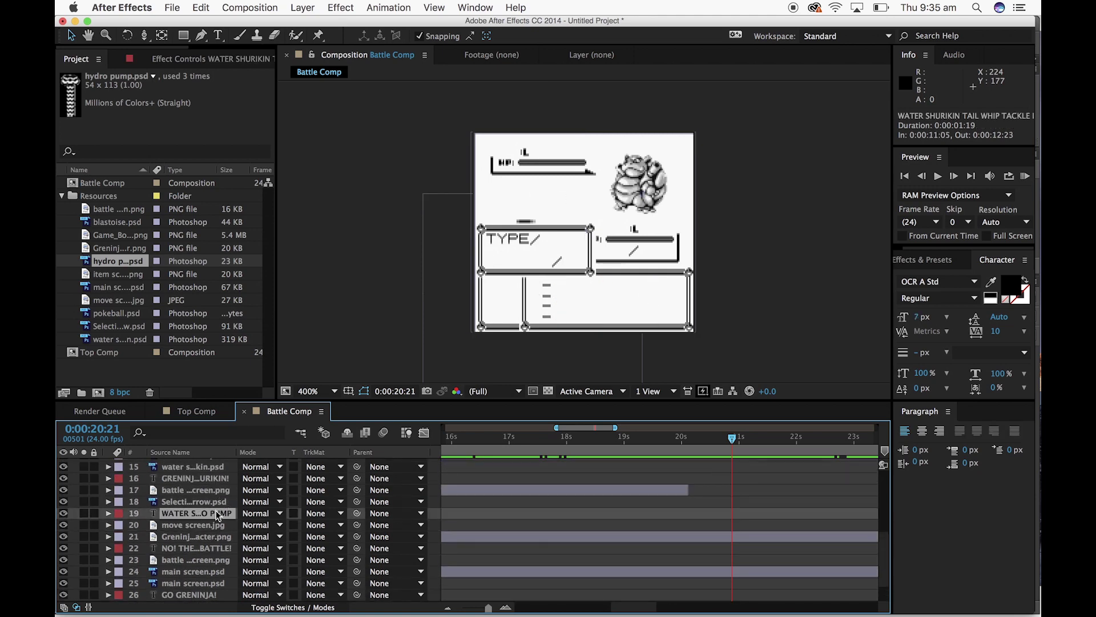
key(ctrl+c)
scroll(553, 525, up, 8)
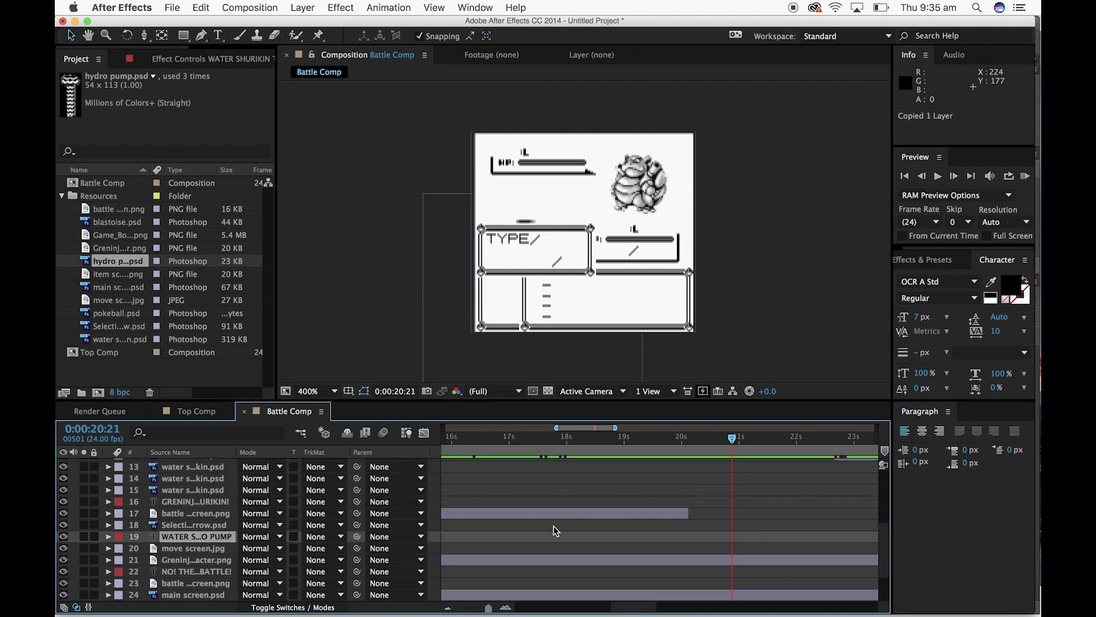
scroll(554, 525, down, 2)
key(ctrl+v)
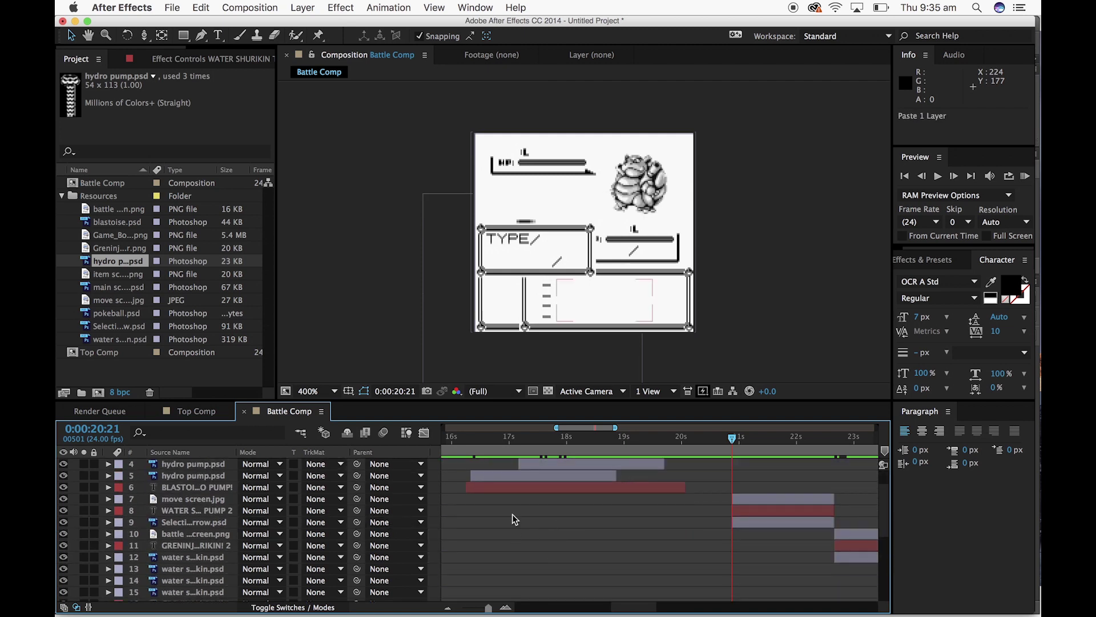
Move the newly pasted move list text layer directly above the copied move screen layer in the stack
scroll(512, 514, down, 3)
scroll(512, 513, down, 5)
scroll(533, 530, left, 3)
drag(480, 609, 465, 610)
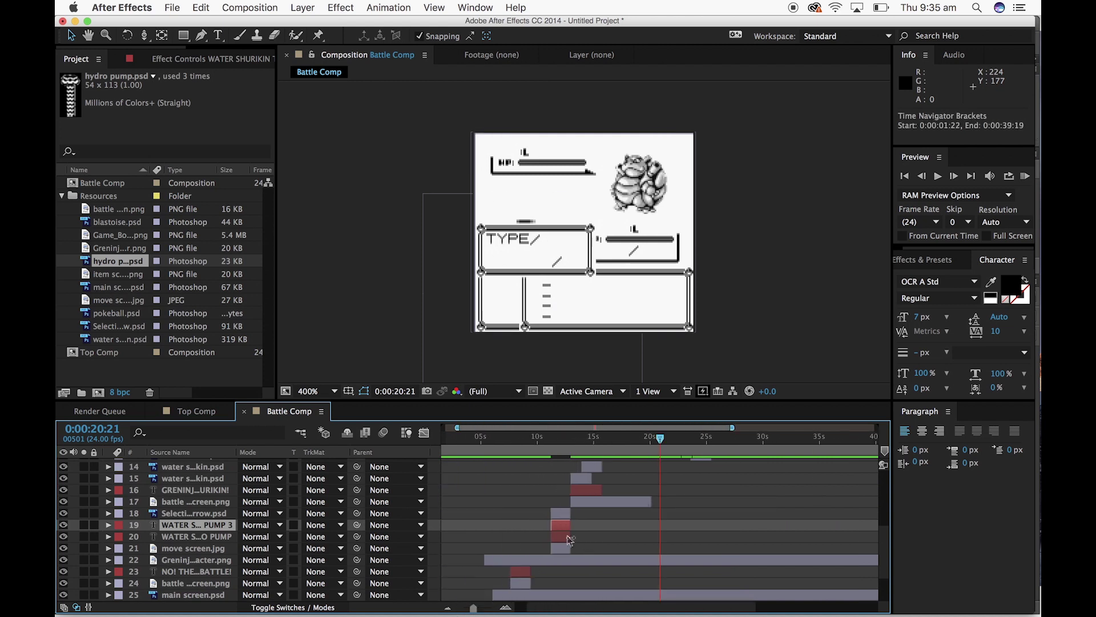
scroll(286, 509, up, 4)
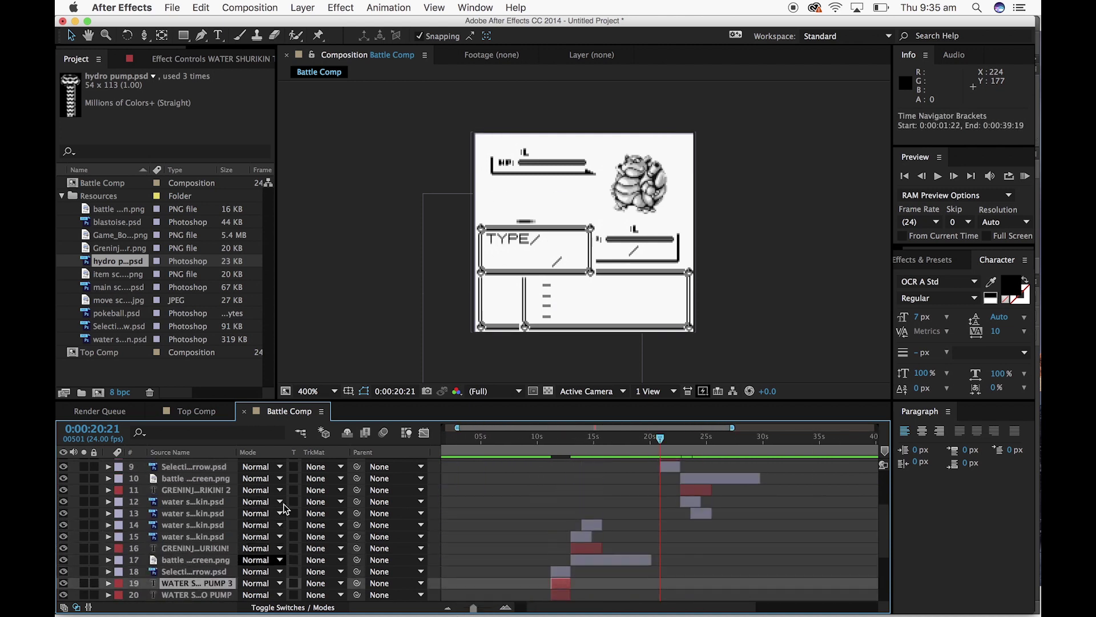
drag(206, 583, 206, 493)
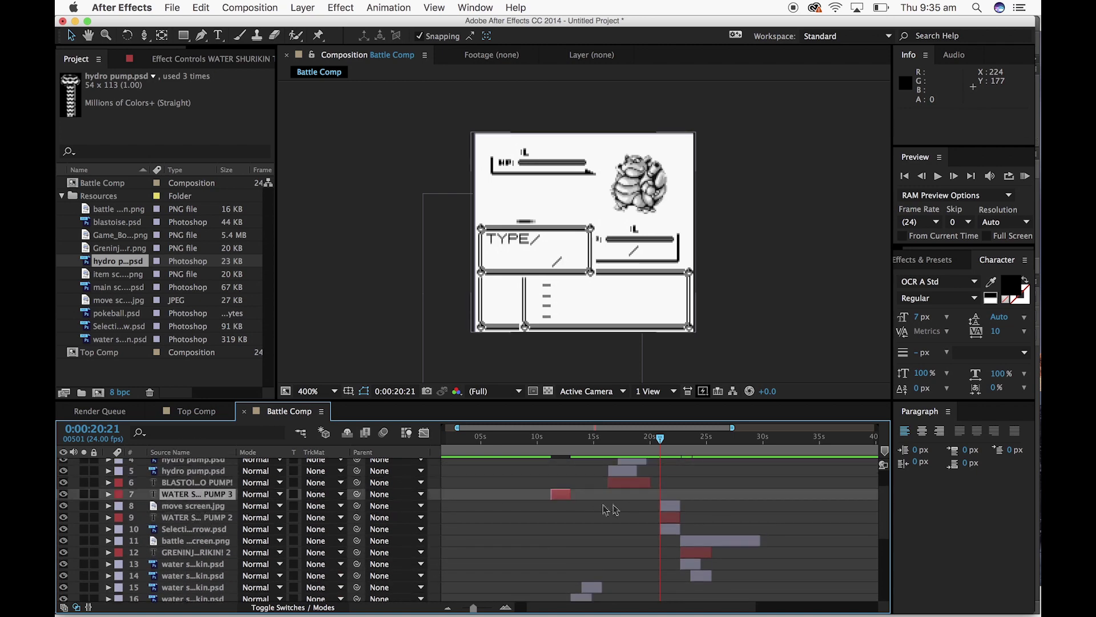
Shift the newly pasted move list text layer to start at 0:00:20:21, in line with the copied move screen
drag(558, 495, 668, 496)
drag(476, 609, 494, 609)
click(723, 494)
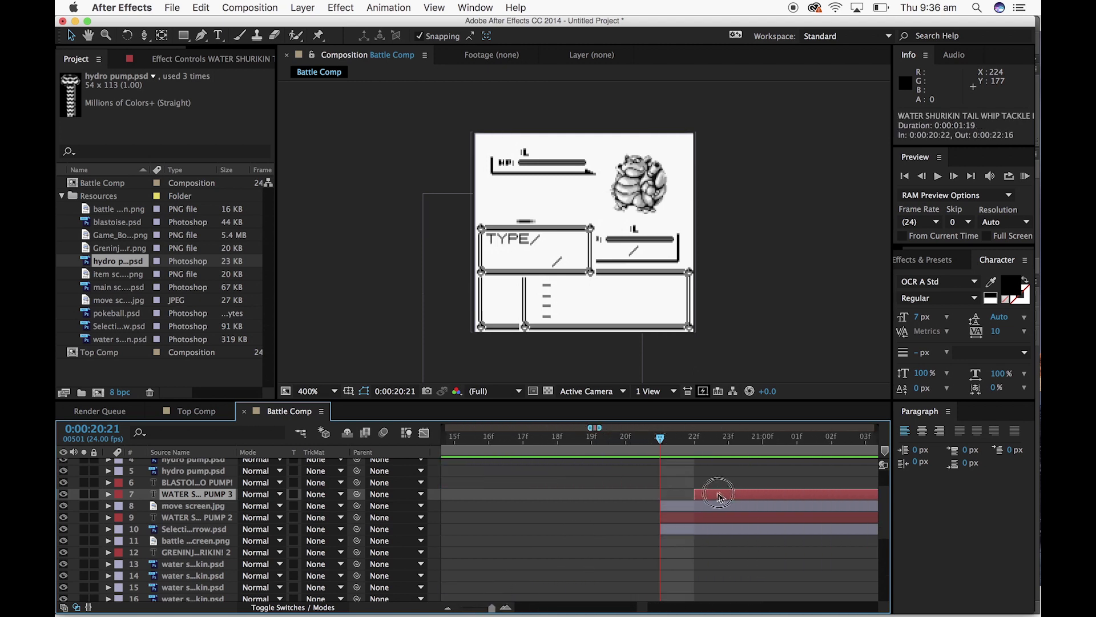
drag(724, 494, 706, 495)
drag(662, 442, 472, 539)
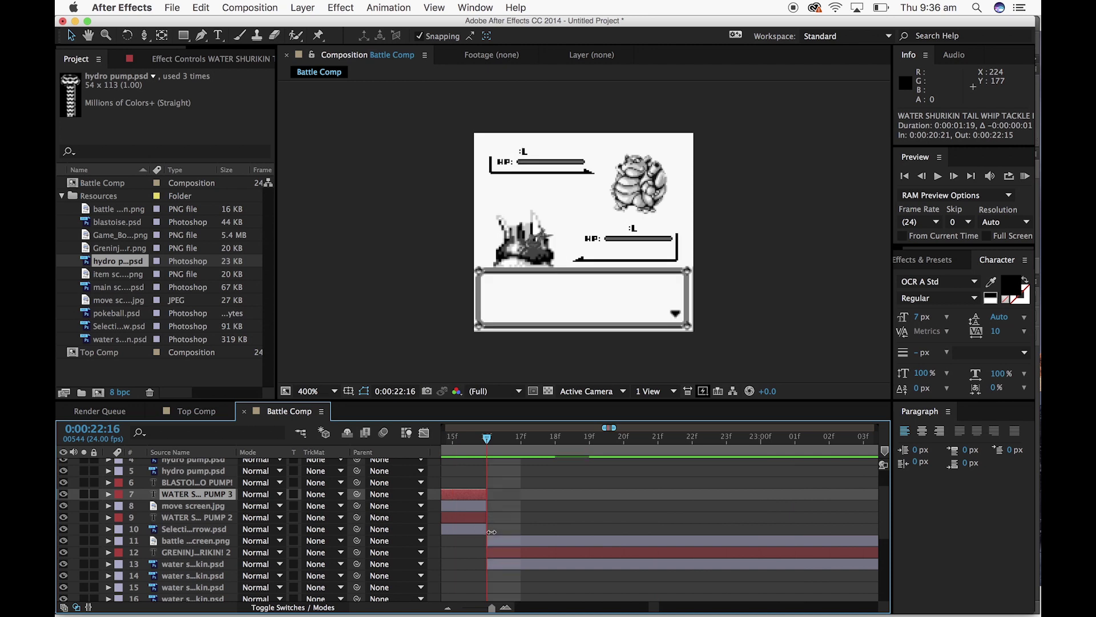
drag(492, 607, 479, 608)
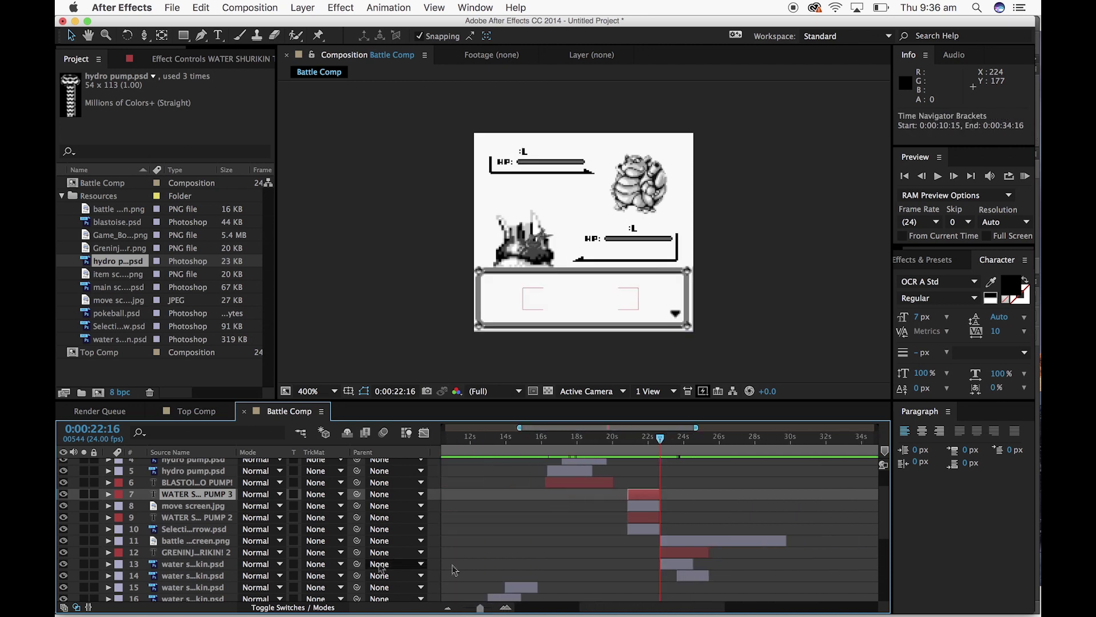
Move the copied Greninja water shurikin message layer above the copied battle start screen layer in the stack
click(192, 553)
mouse_move(659, 441)
mouse_down()
mouse_move(708, 442)
mouse_move(657, 443)
mouse_up()
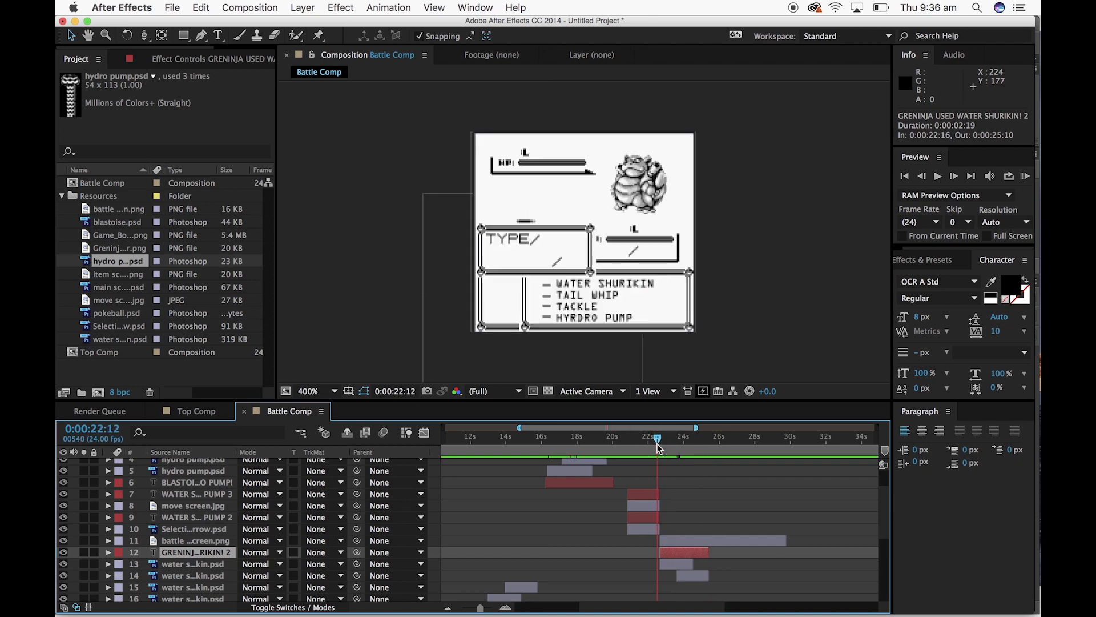
scroll(183, 499, down, 4)
click(204, 519)
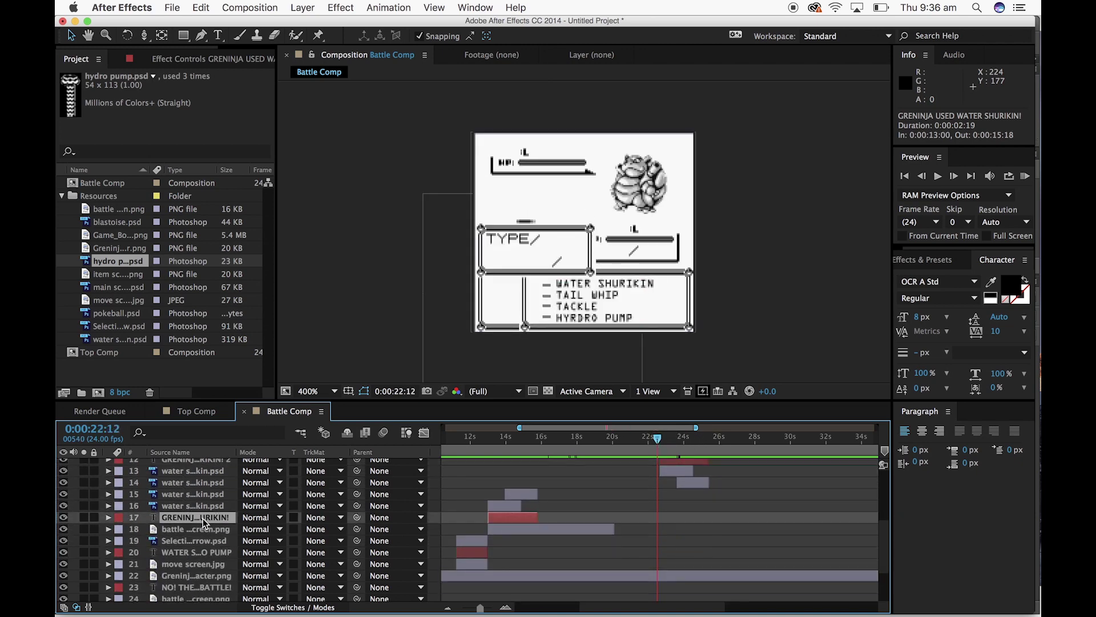
scroll(203, 518, up, 5)
click(680, 583)
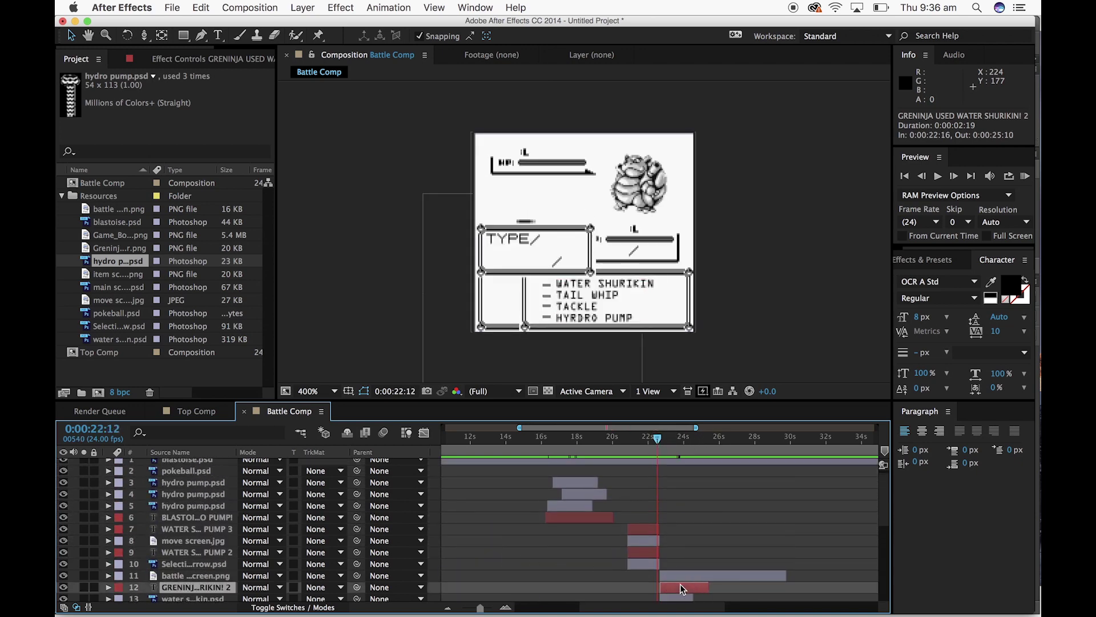
key(super+c)
scroll(680, 583, up, 1)
drag(657, 440, 660, 448)
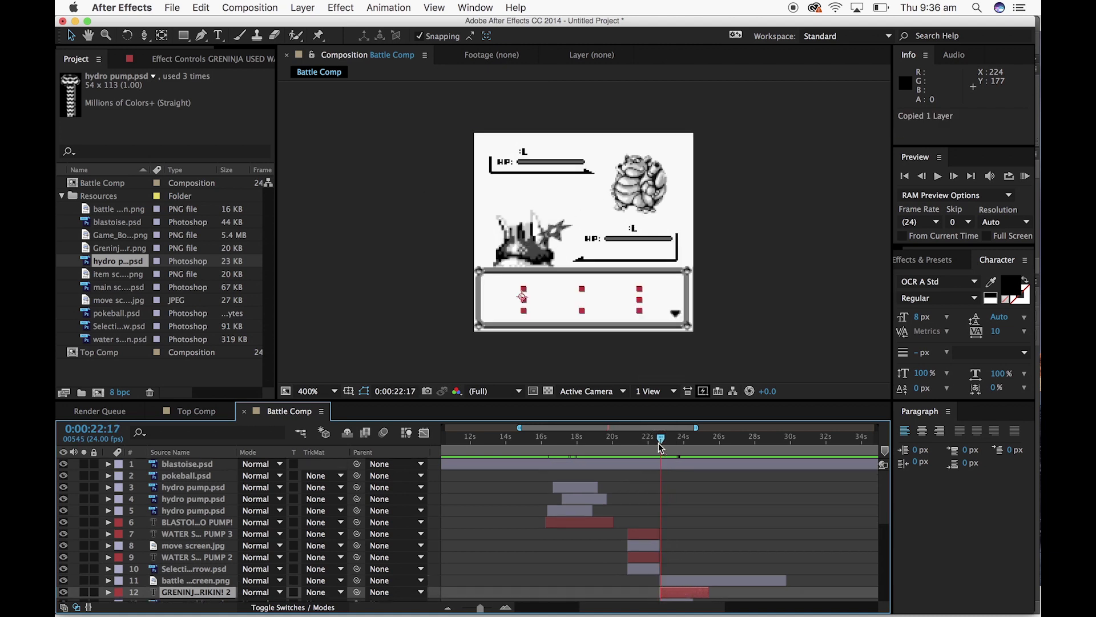
scroll(659, 445, down, 3)
drag(194, 528, 197, 509)
mouse_move(661, 443)
mouse_down()
mouse_move(742, 443)
mouse_move(645, 445)
mouse_move(691, 445)
mouse_move(667, 446)
mouse_up()
Move both copied water shurikin layers above the copied attack message layer and preview the second attack
click(683, 534)
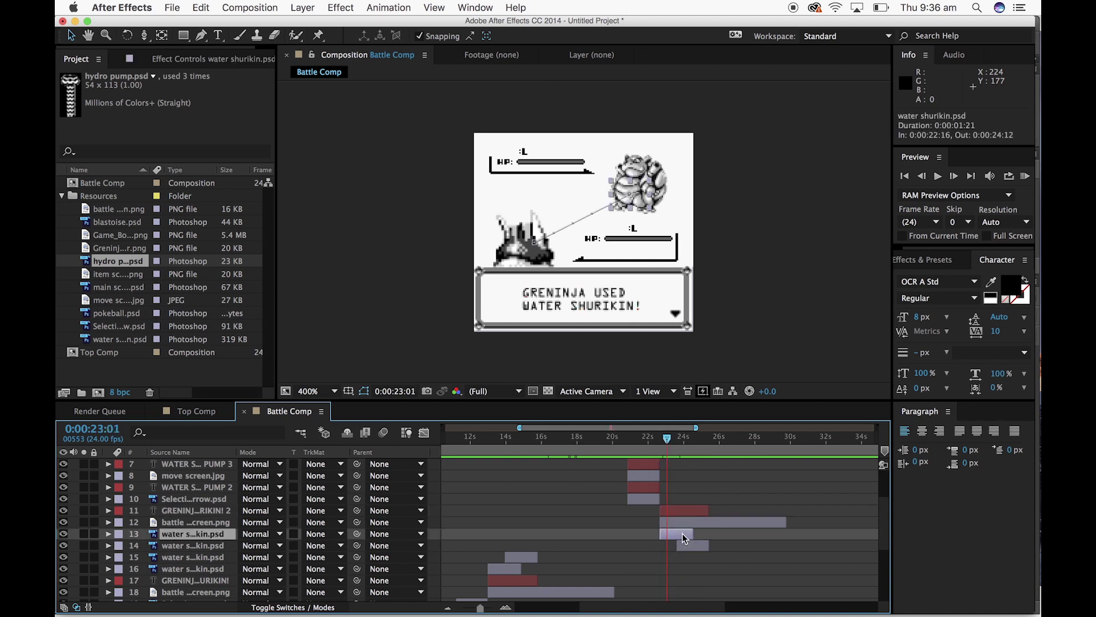
shift+click(198, 547)
drag(200, 534, 215, 503)
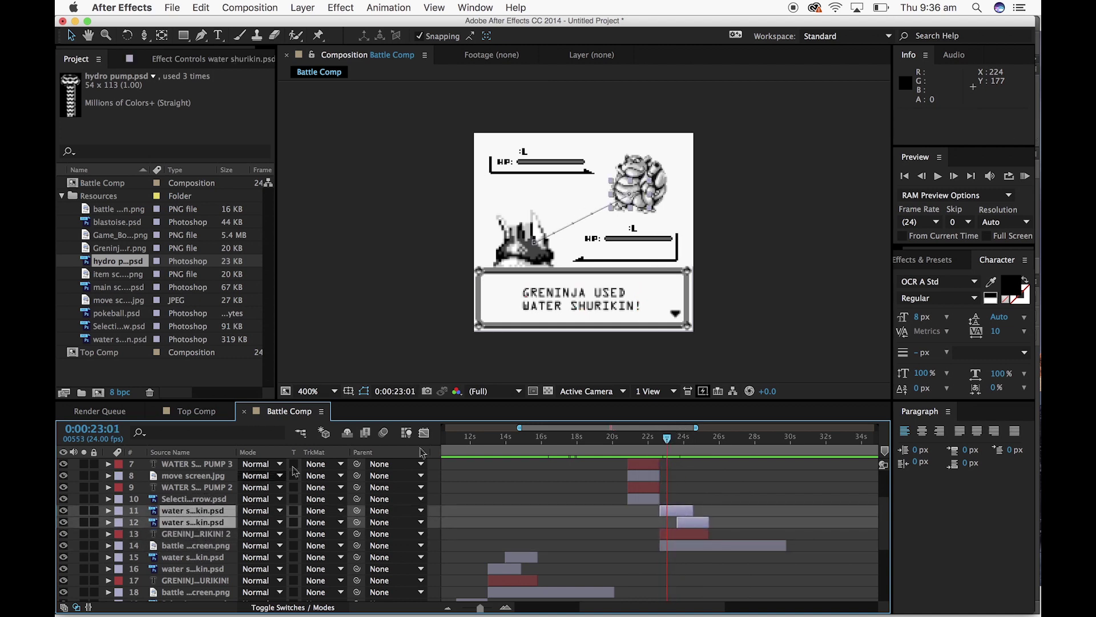
drag(671, 438, 648, 451)
key(space)
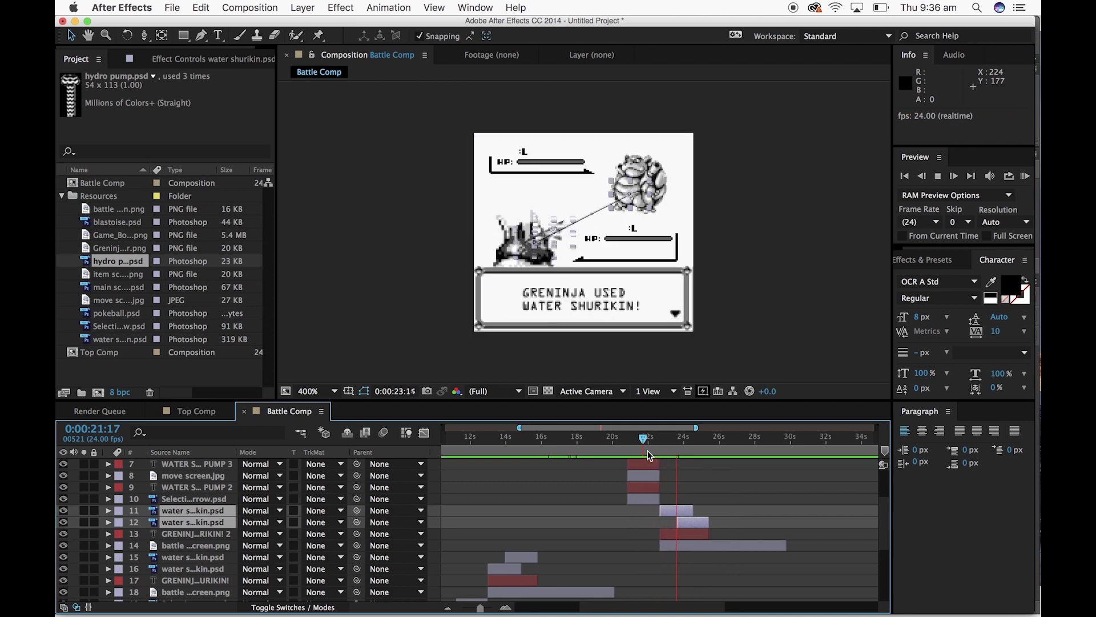
key(space)
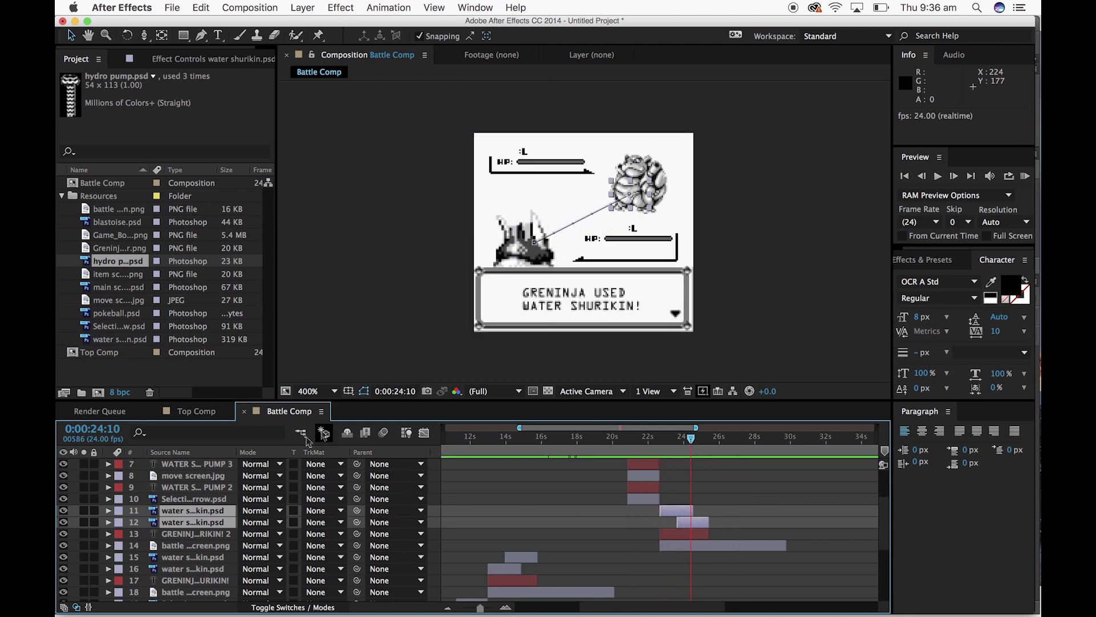
Trim the end of the copied battle start screen layer to 0:00:26:04, shortly after the attack message ends
scroll(197, 481, down, 5)
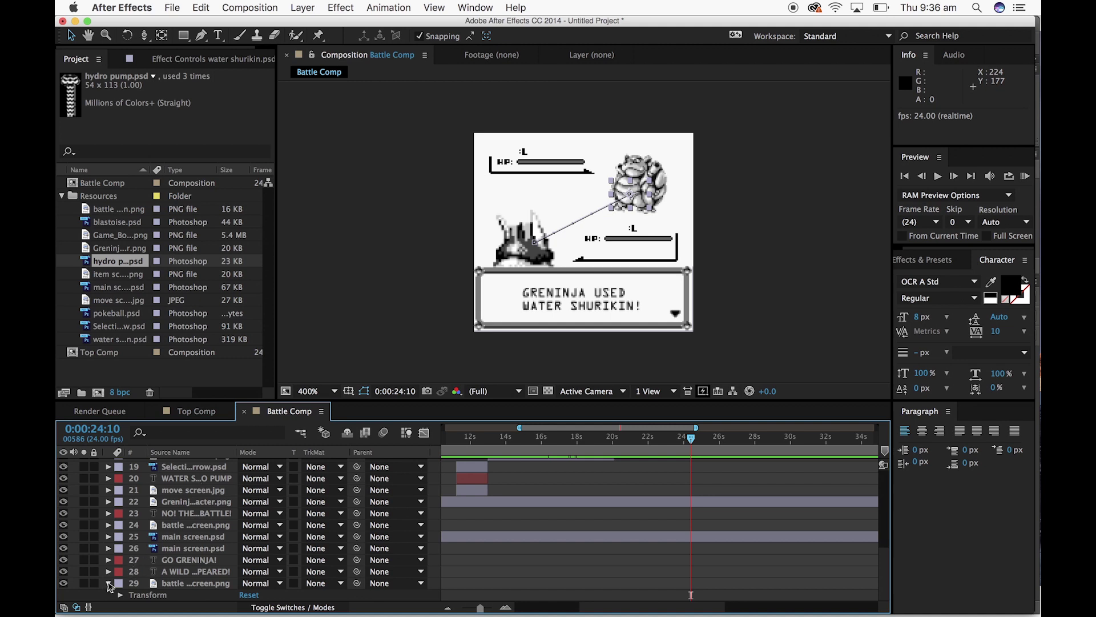
scroll(110, 590, up, 10)
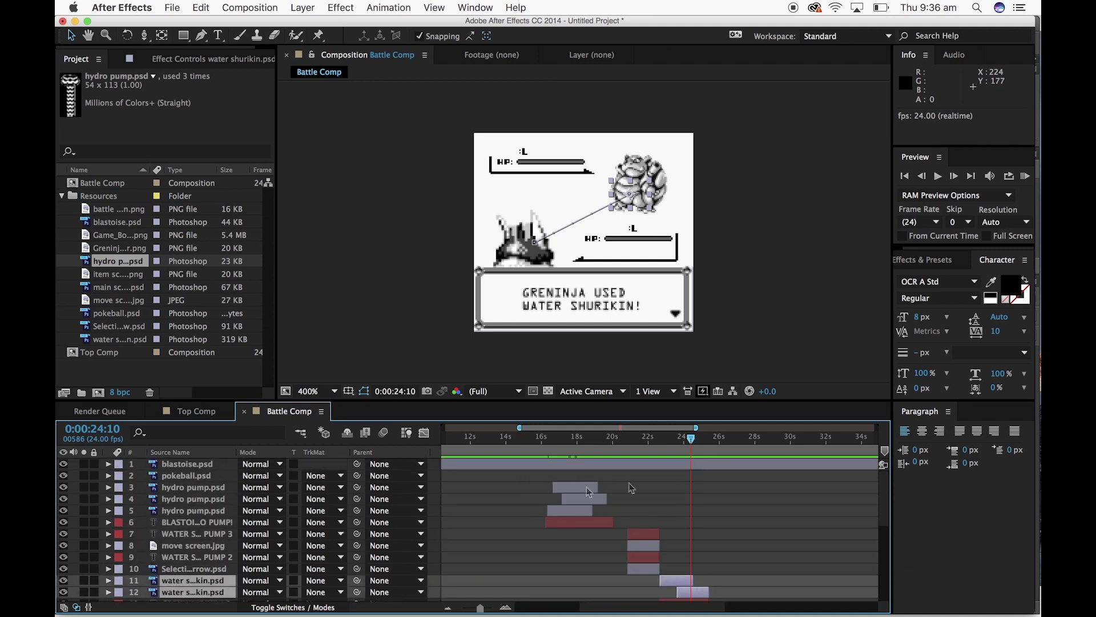
mouse_move(702, 445)
mouse_down()
mouse_move(723, 446)
mouse_move(716, 455)
mouse_up()
scroll(716, 455, down, 5)
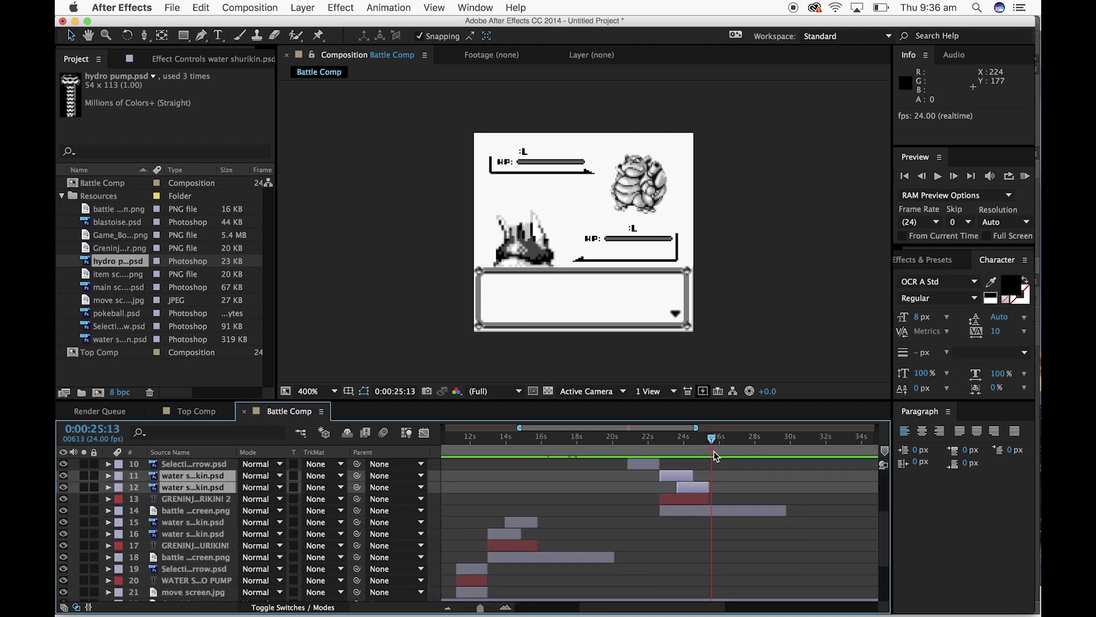
click(710, 443)
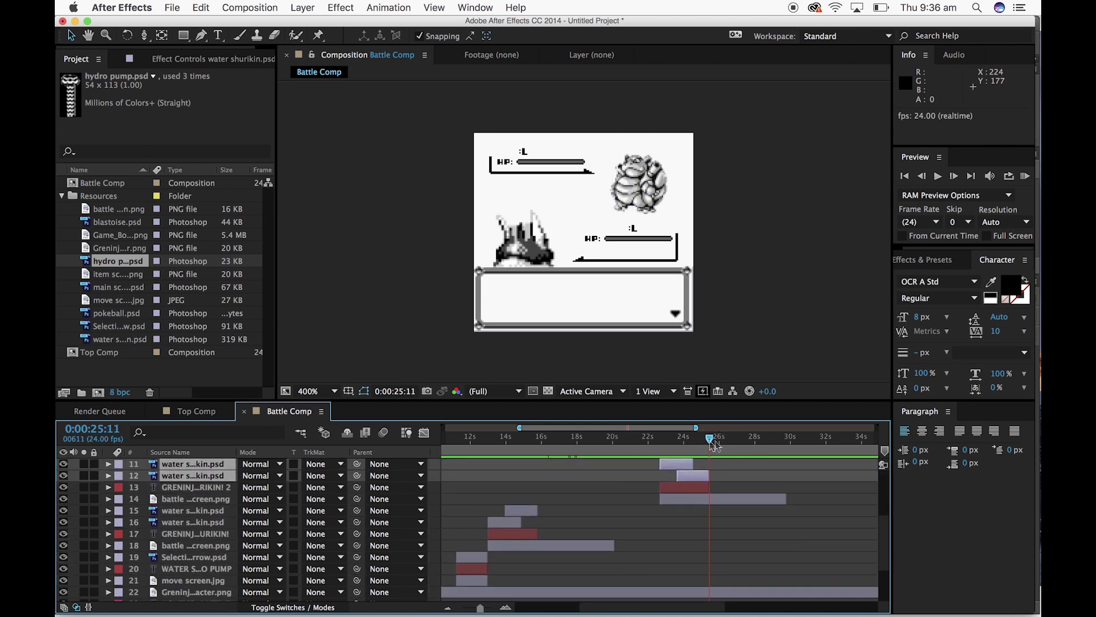
drag(787, 500, 721, 503)
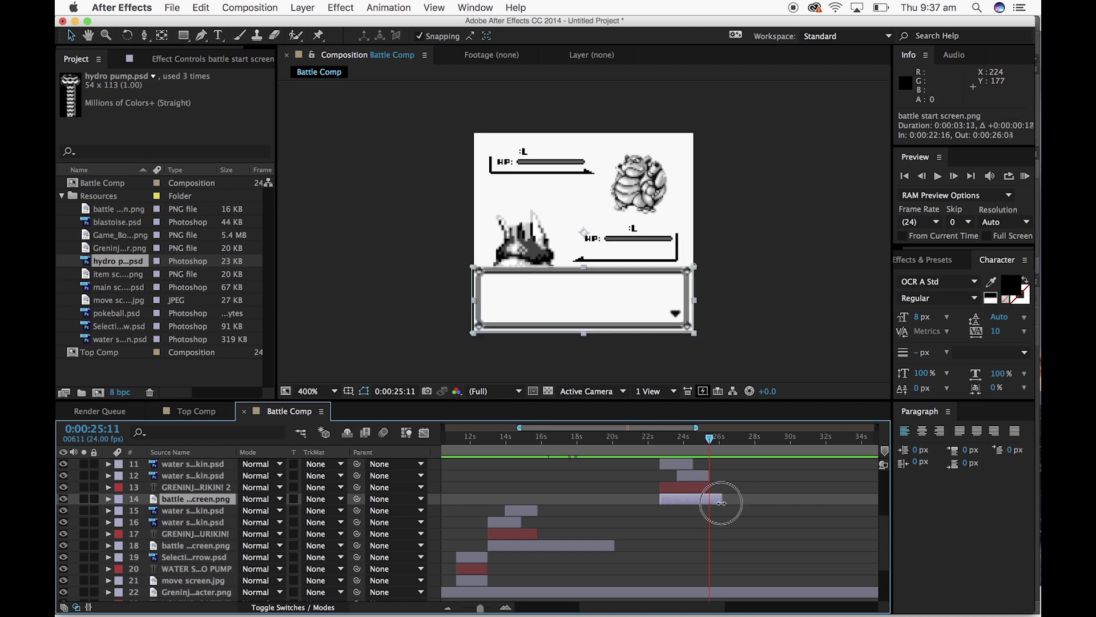
Add item screen.png to Battle Comp as the uppermost layer, starting at about 0:00:26:06 after the battle start screen
mouse_move(713, 441)
mouse_down()
mouse_move(691, 441)
mouse_move(736, 441)
mouse_move(724, 444)
mouse_up()
click(122, 273)
drag(122, 273, 737, 457)
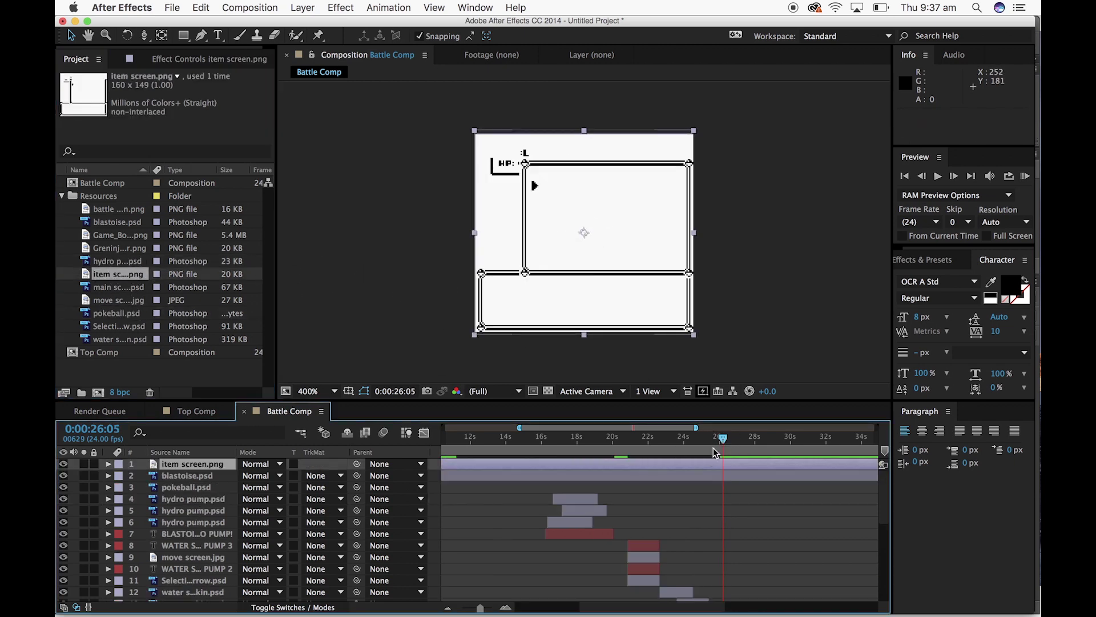
scroll(503, 488, left, 2)
drag(480, 608, 455, 611)
drag(449, 465, 636, 458)
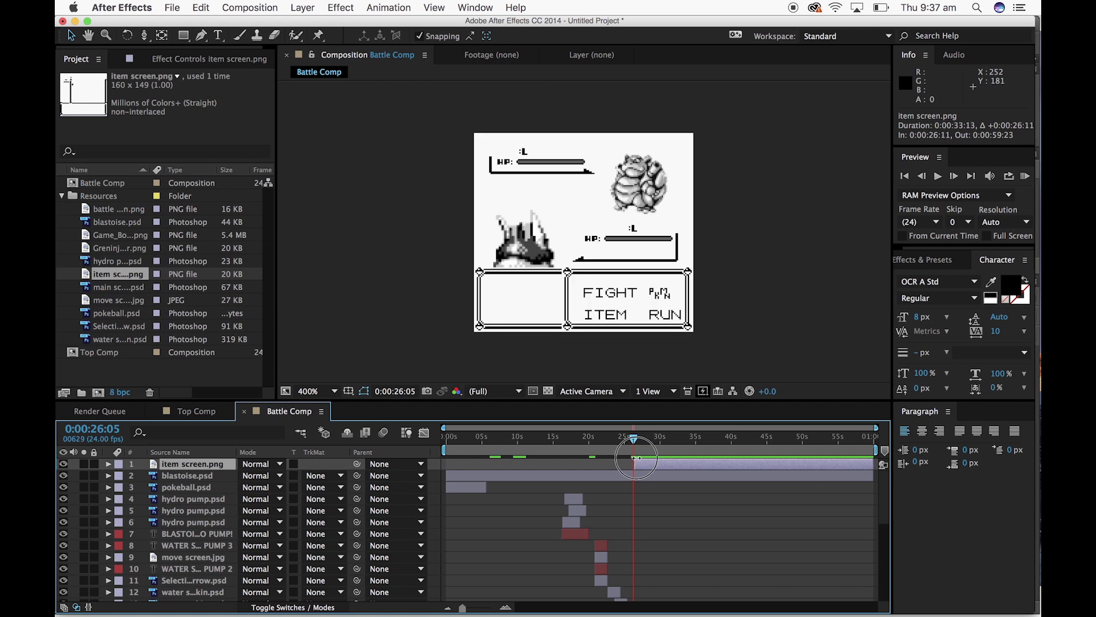
drag(463, 608, 492, 608)
Copy and paste the Blastoise hydro pump message layer, start the copy at 0:00:26:07 and stack it above the item screen
drag(661, 443, 689, 441)
click(176, 542)
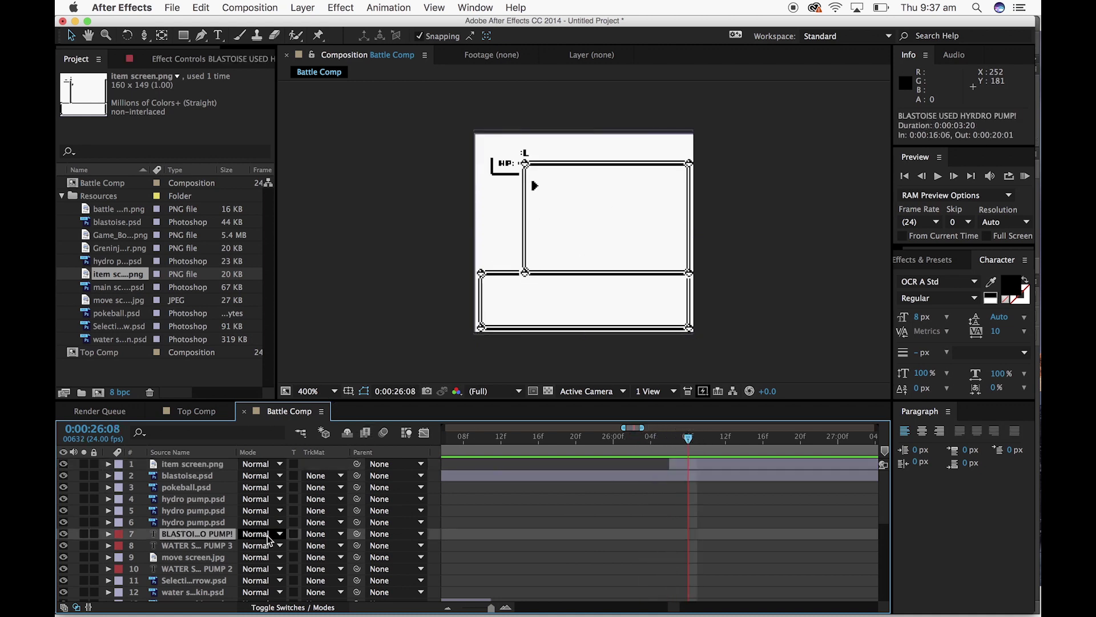
key(super+c)
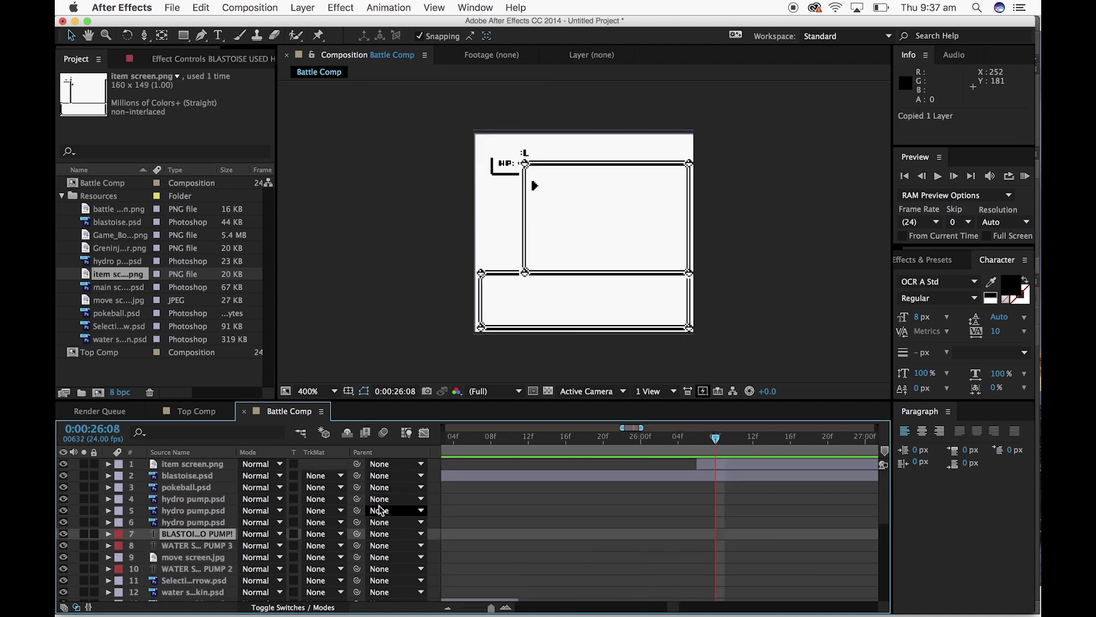
key(super+v)
drag(211, 538, 220, 475)
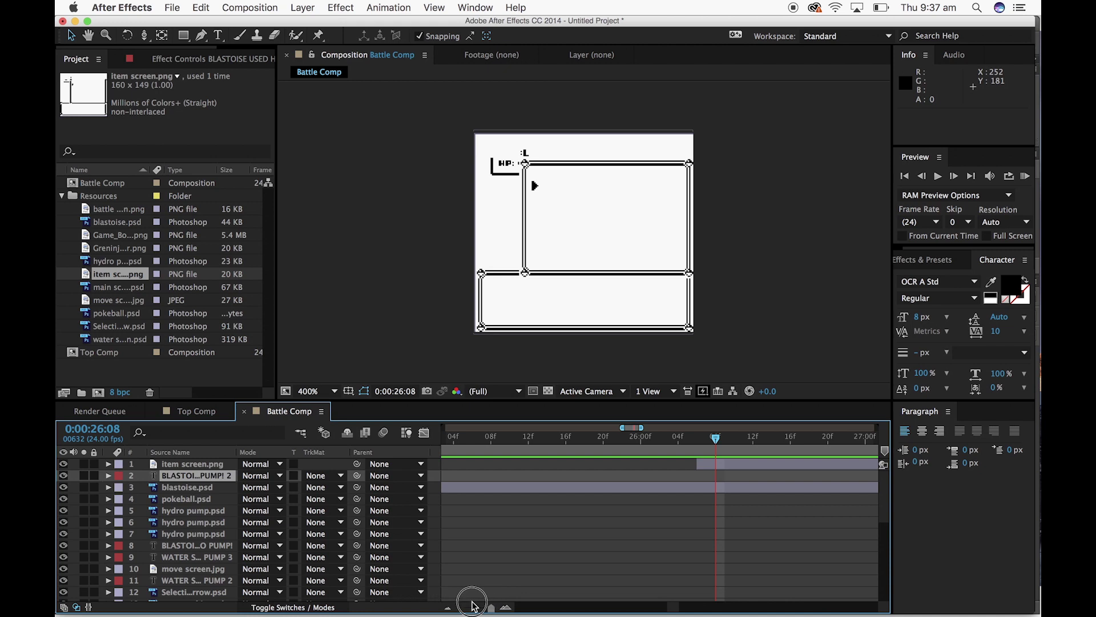
drag(484, 609, 478, 608)
drag(549, 477, 700, 475)
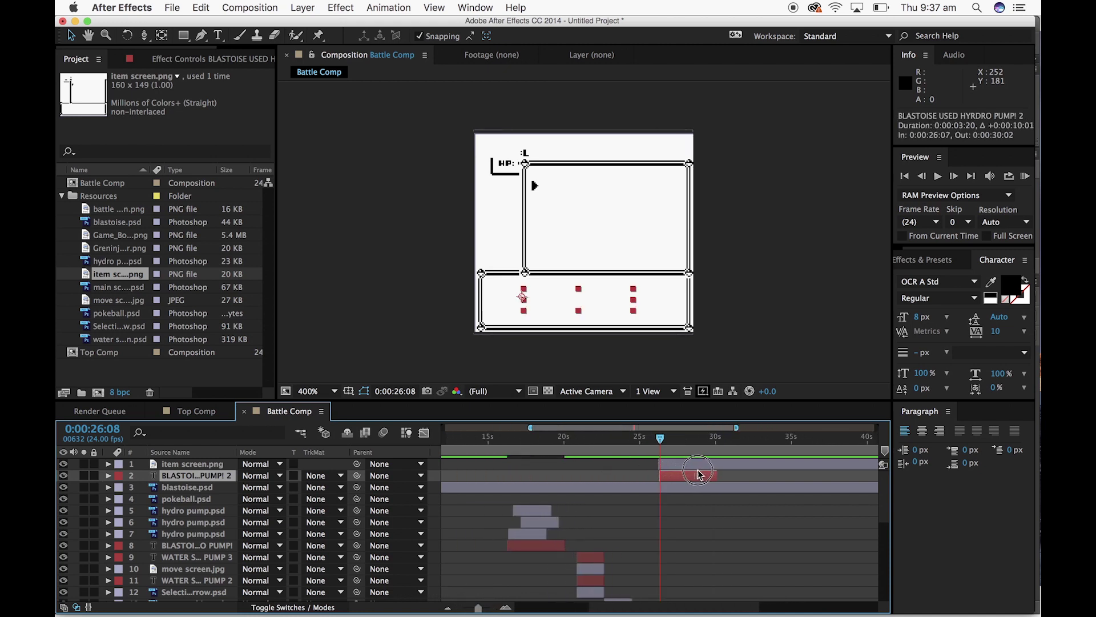
drag(200, 476, 204, 465)
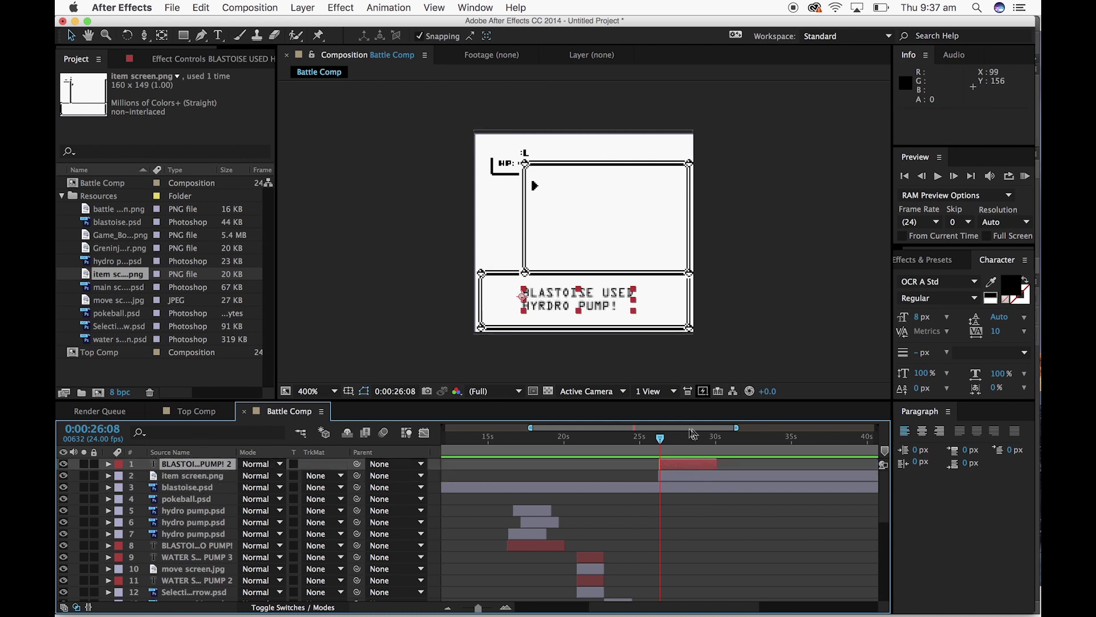
Change the copied message to "POKEBALL x1" and place it beside the selection arrow in the item list box
double_click(573, 282)
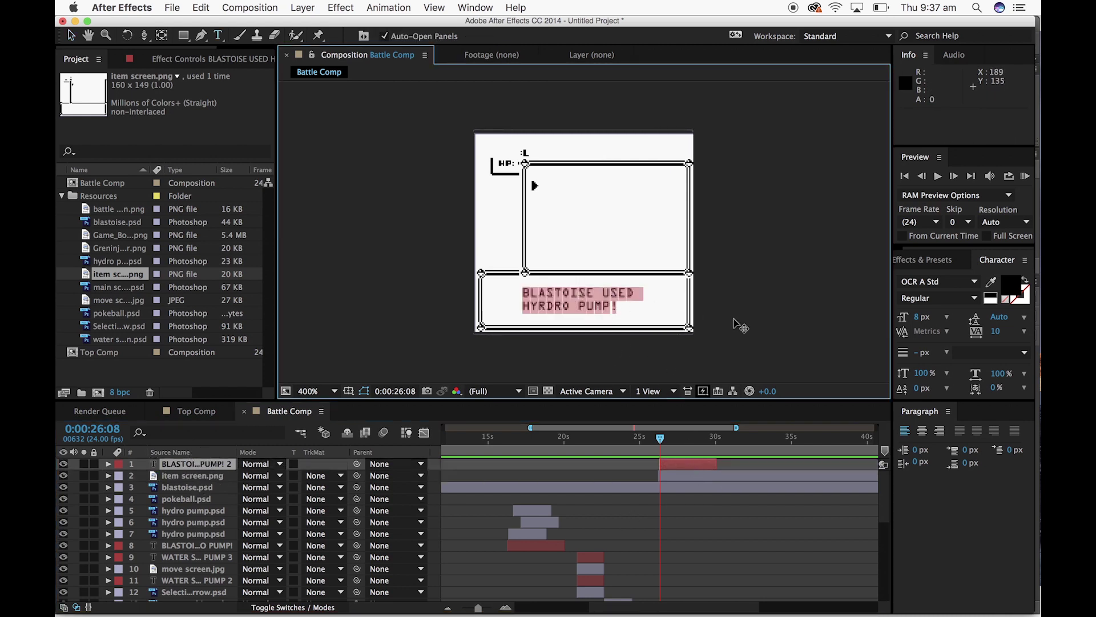
text(POKEBALL x1)
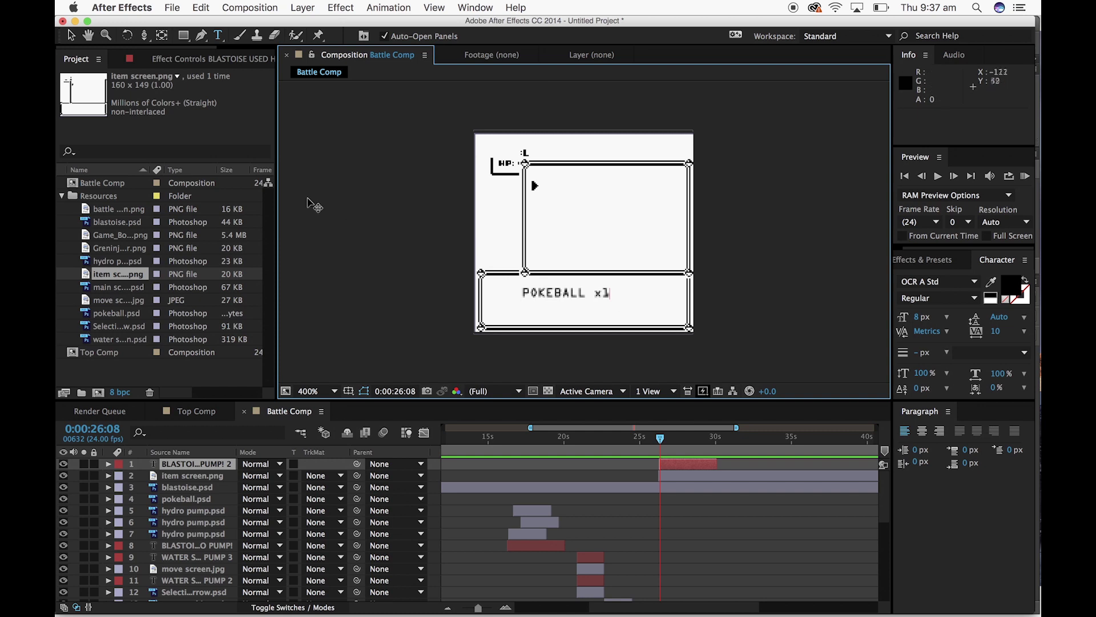
click(71, 36)
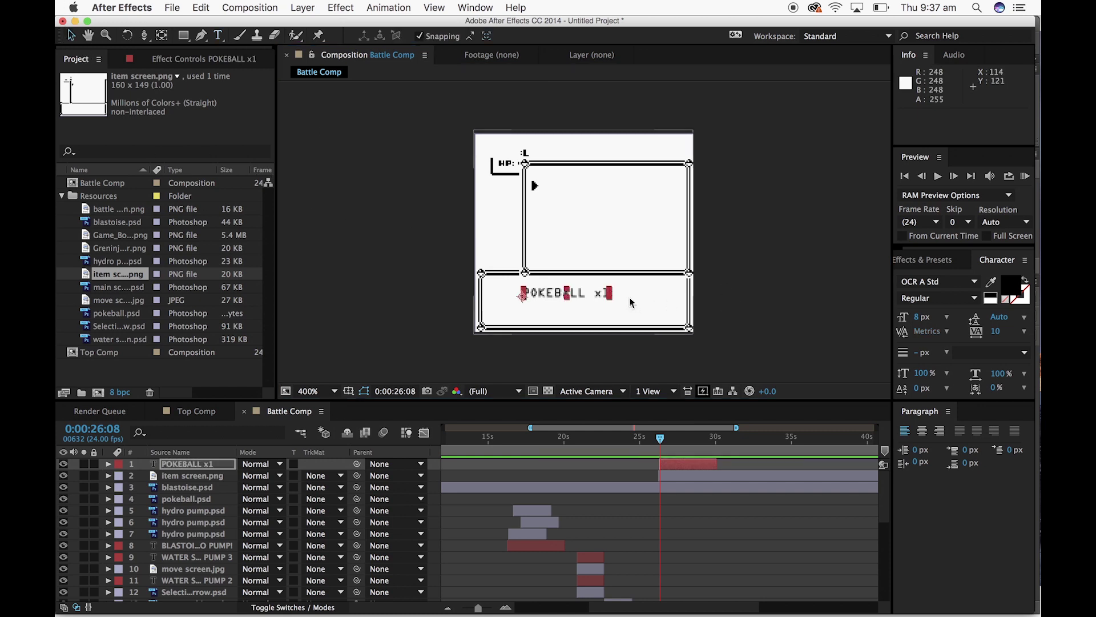
drag(599, 295, 627, 183)
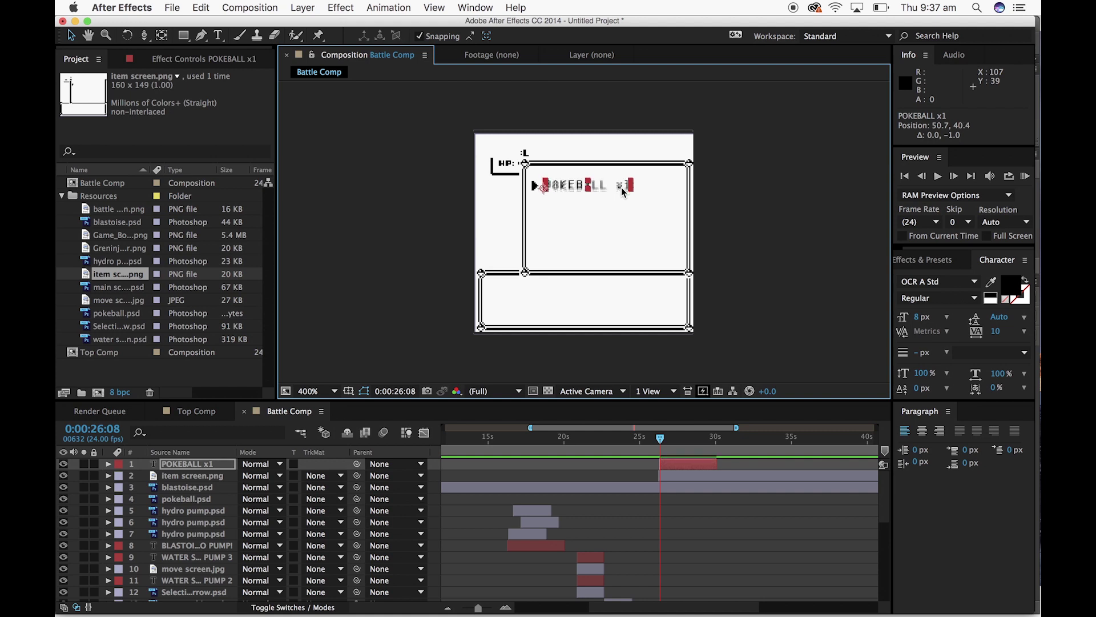
click(766, 246)
Copy and paste the POKEBALL x1 text layer and move the copy into the item screen's lower description box
click(185, 468)
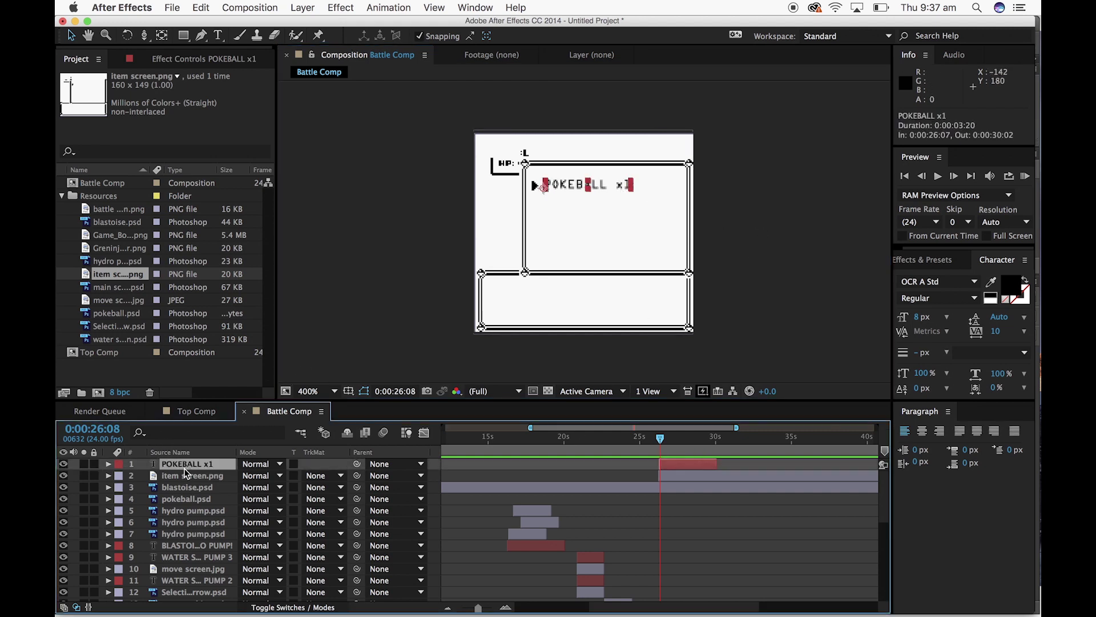
key(super+c)
key(super+v)
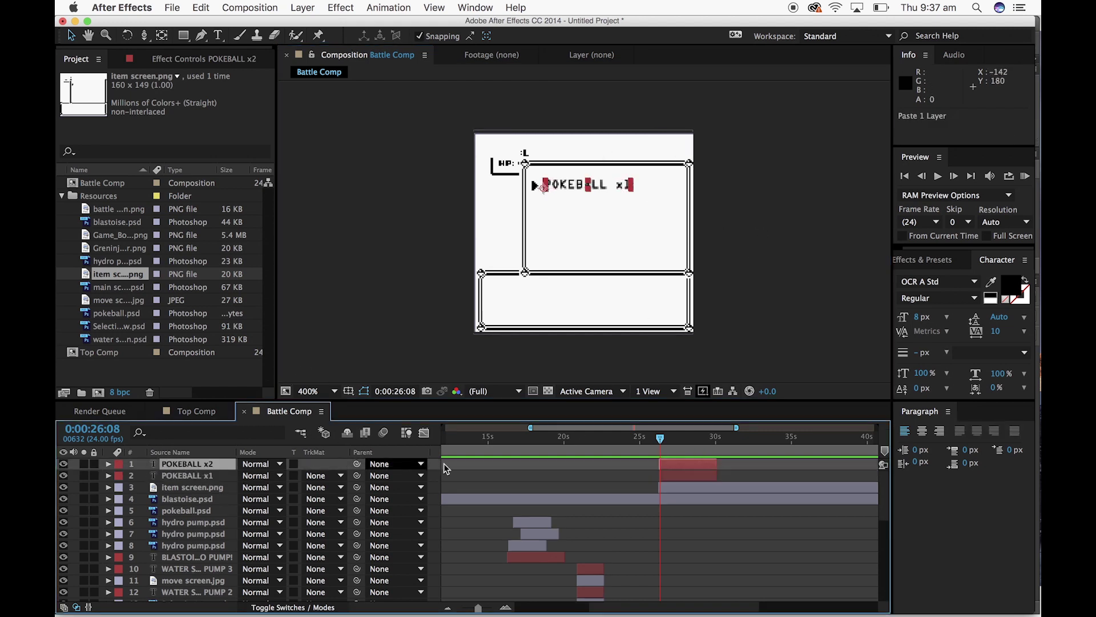
drag(544, 186, 548, 300)
Replace the copied text with the two-line description "ALLOWS YOU TO CATCH AND TRAIN POKEMON!"
double_click(547, 301)
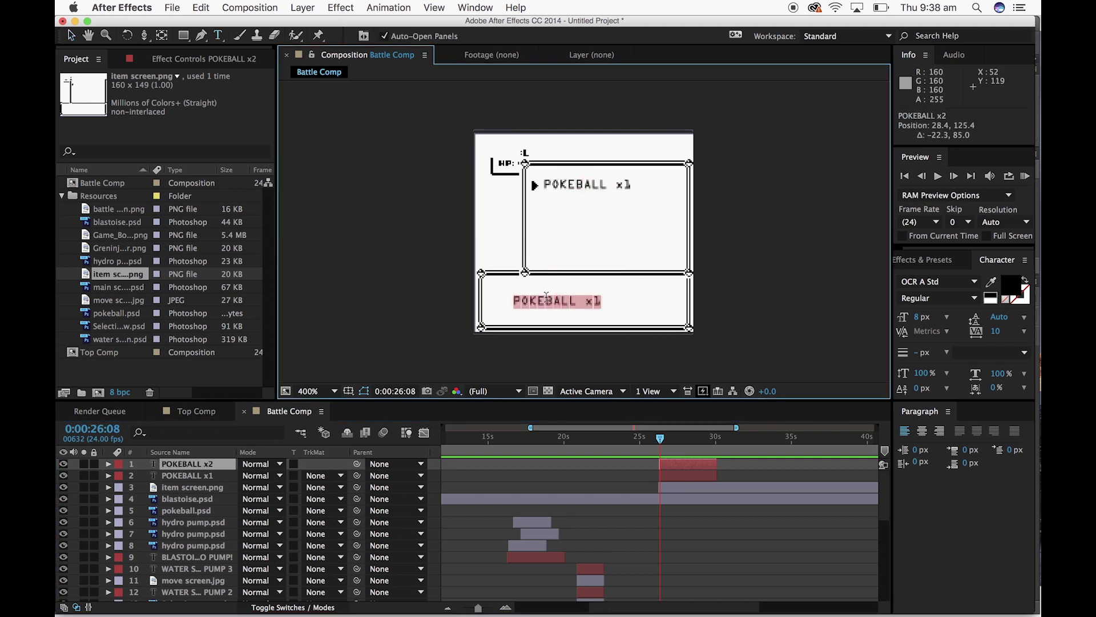
text(all)
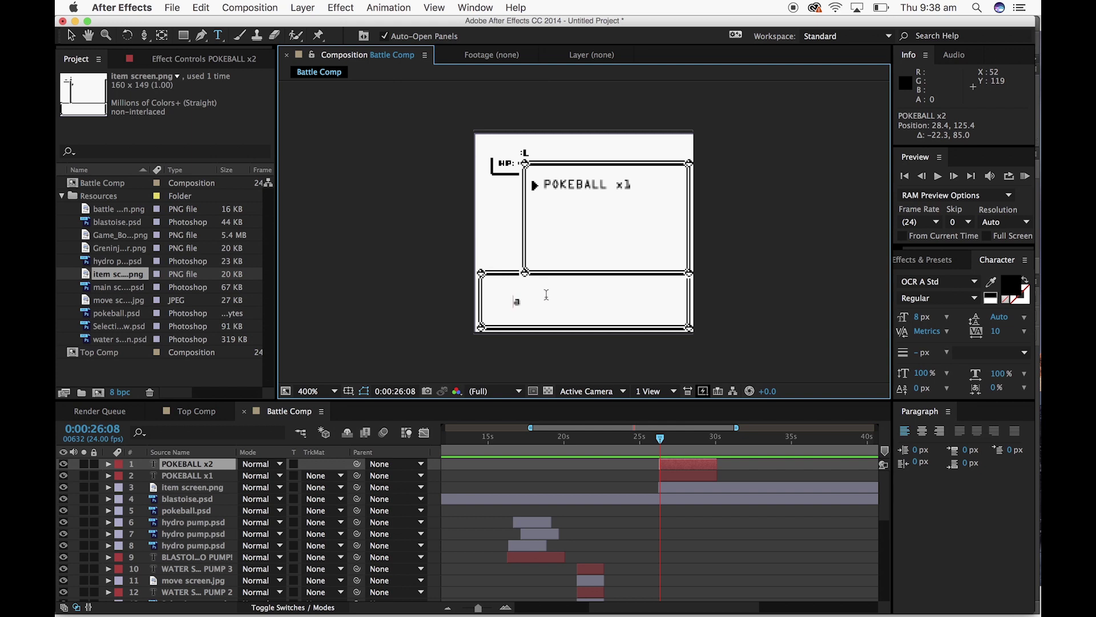
text(LLOWS YOU TO CA)
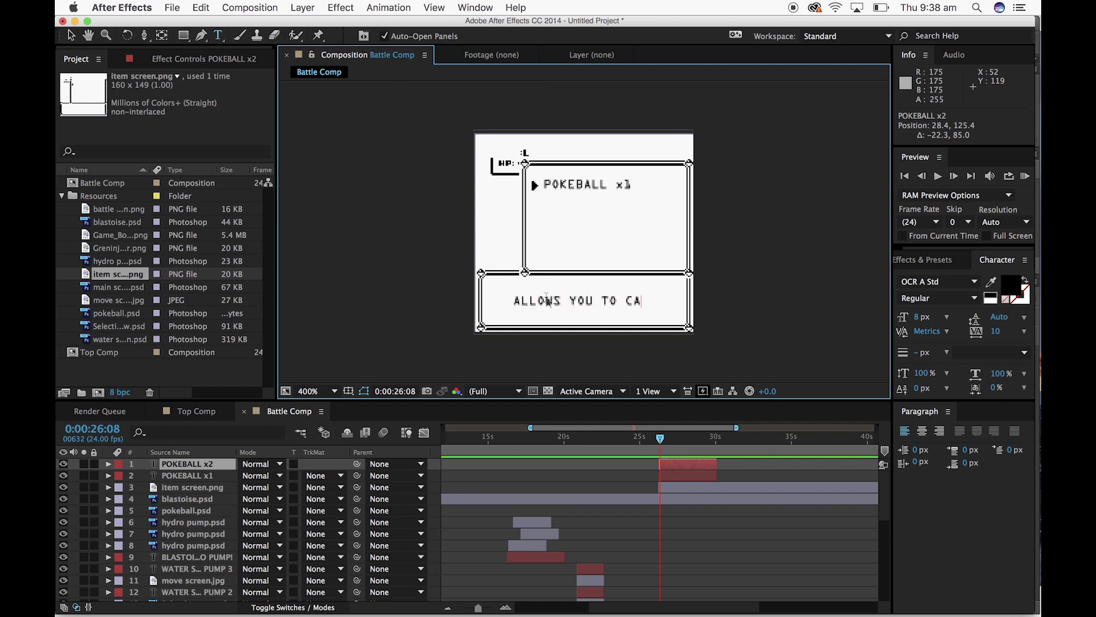
text(TRAI)
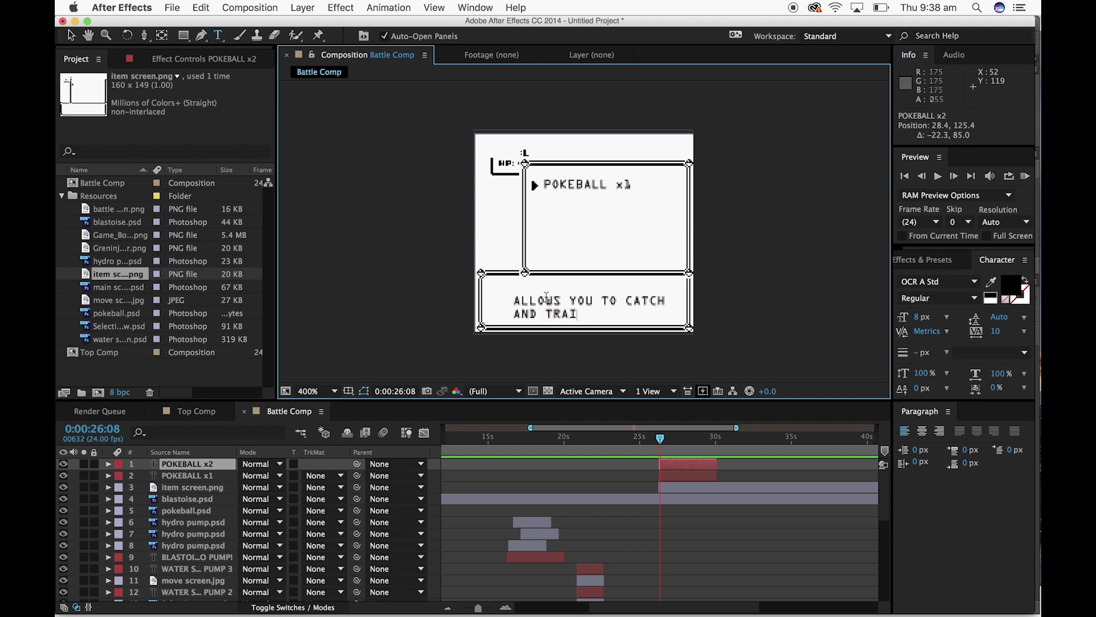
text(N POKEMON!)
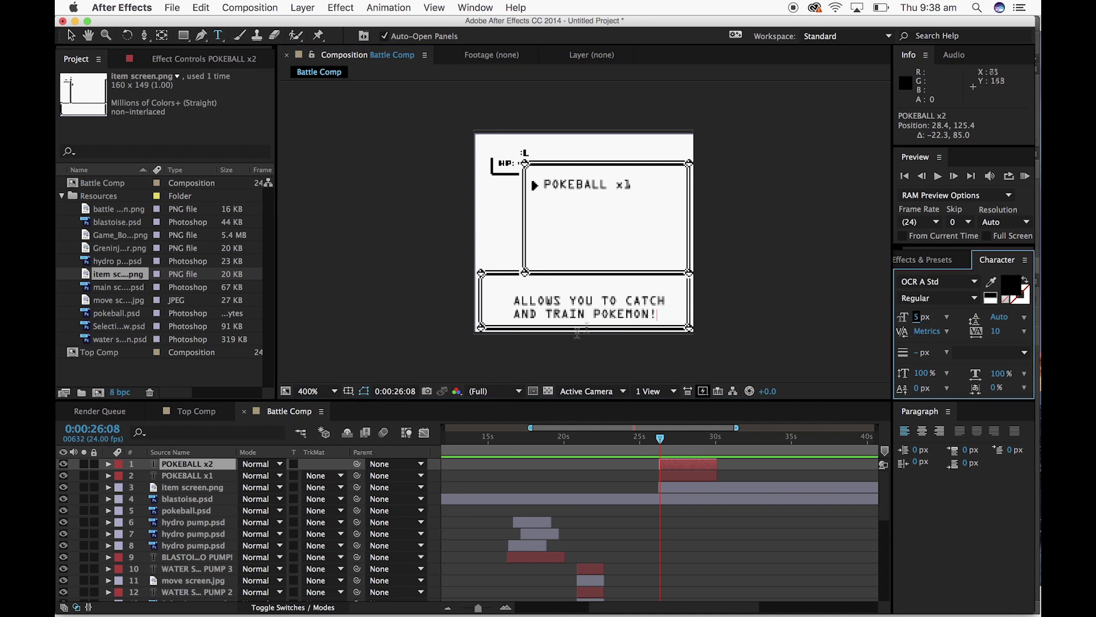
Set the font size of the whole item description text to 7 px
double_click(603, 318)
key(super+a)
click(919, 317)
text(7)
key(Return)
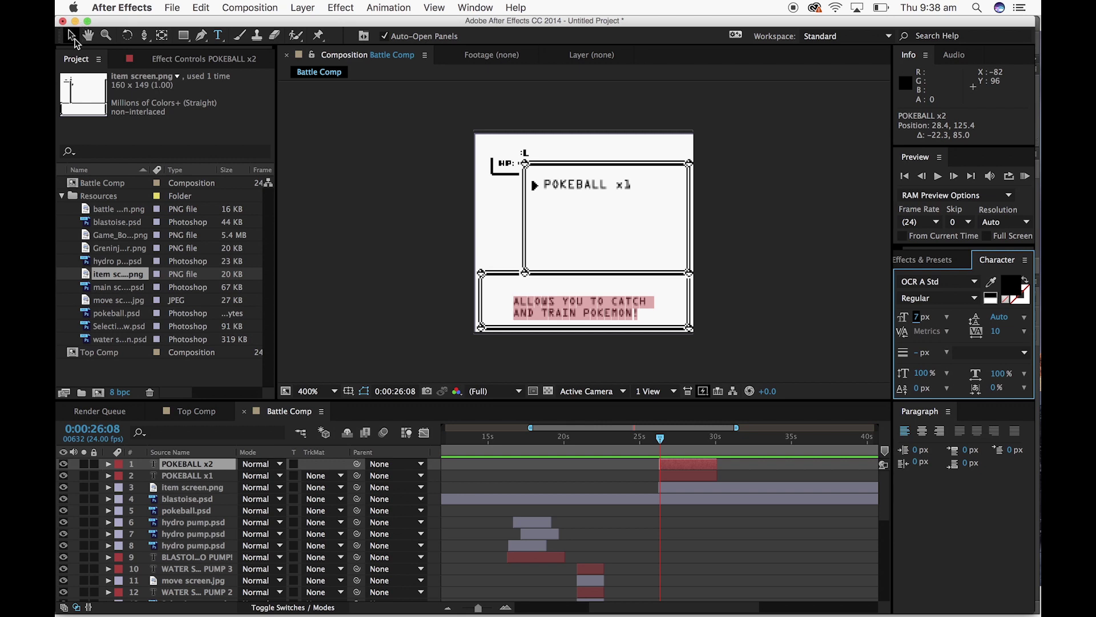
Centre the two-line item description text inside the item screen's lower box and preview the result
click(74, 38)
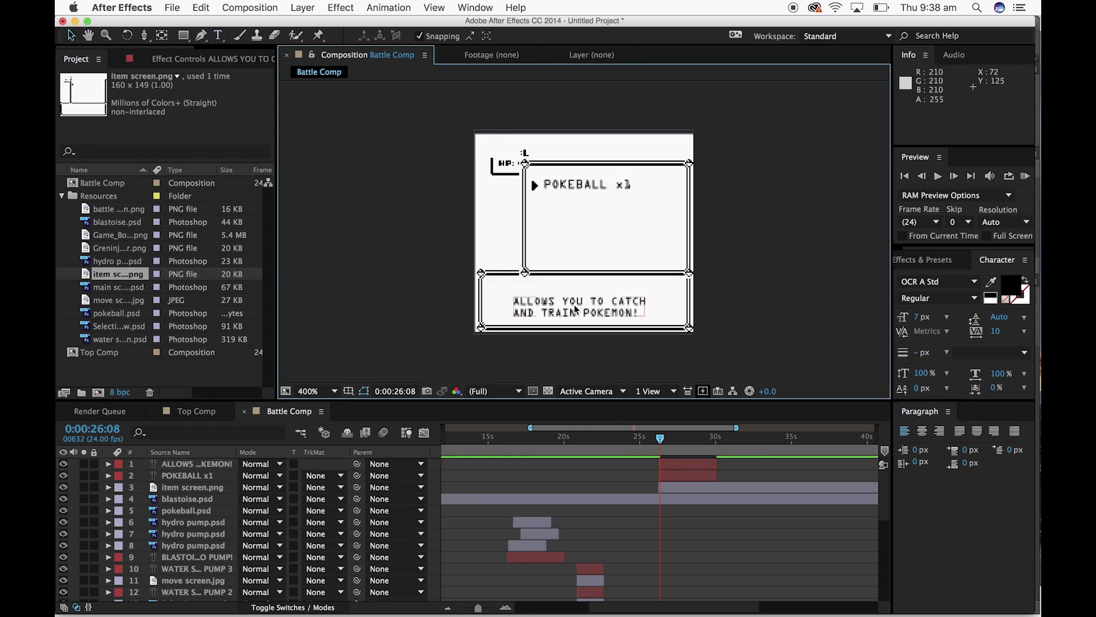
click(576, 311)
drag(579, 298, 631, 297)
key(super+z)
key(space)
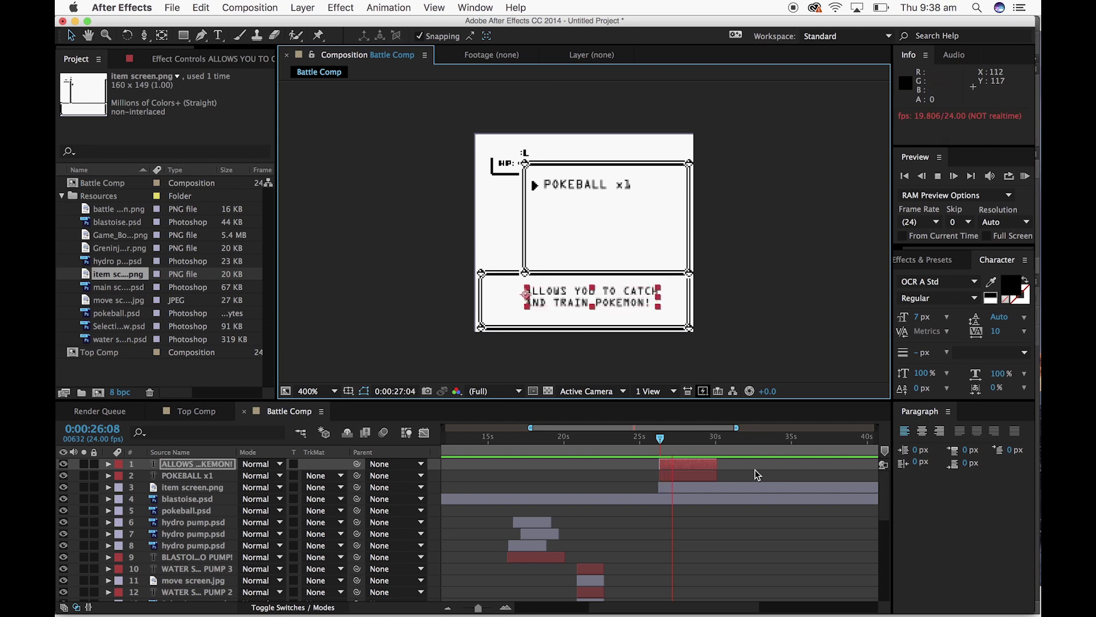
Trim the ends of the two item text layers and the item screen layer to about 0:00:28:19
drag(715, 464, 695, 478)
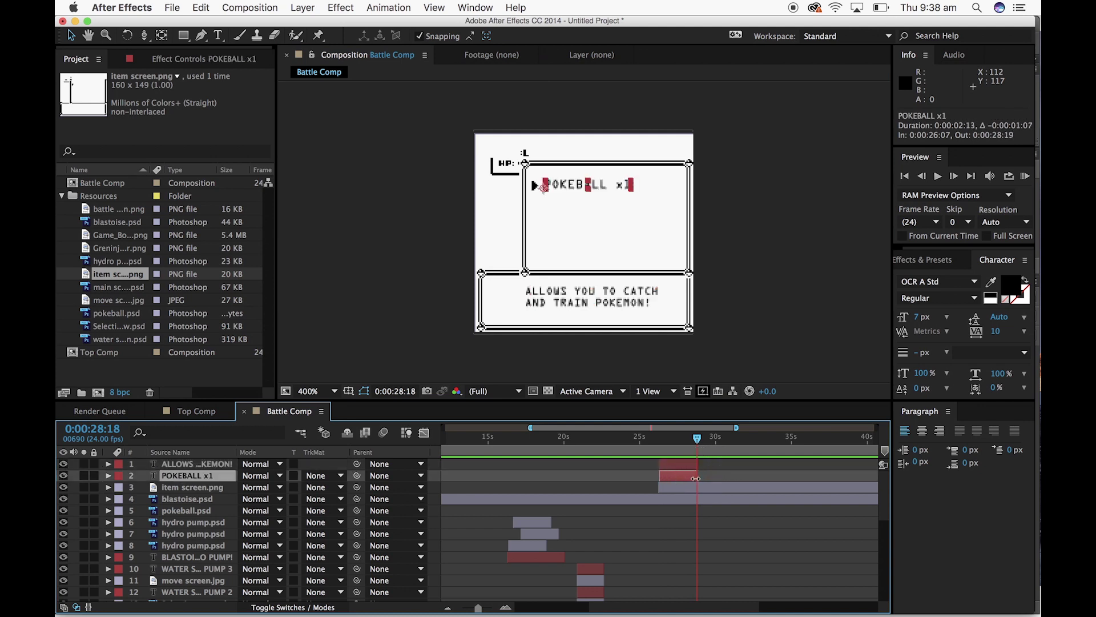
click(733, 278)
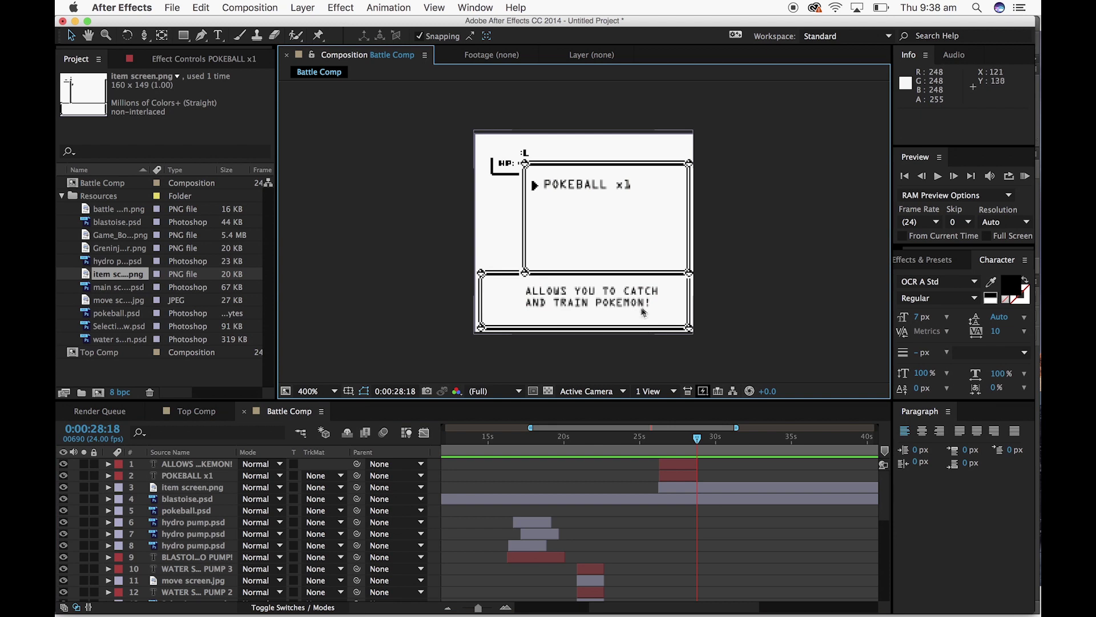
drag(482, 610, 461, 610)
drag(872, 489, 651, 500)
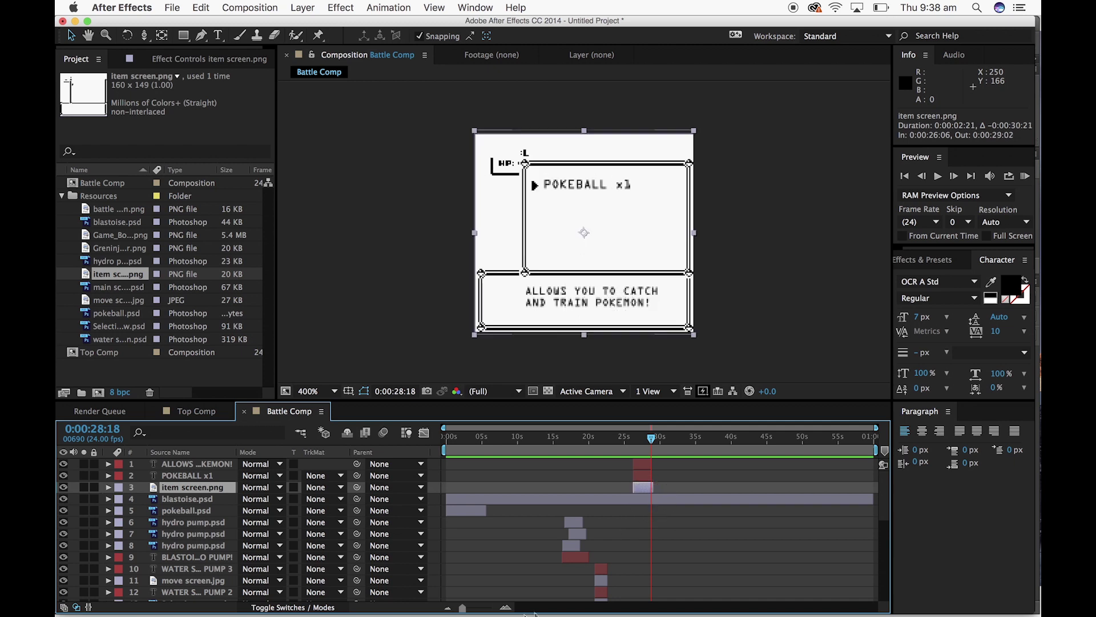
drag(461, 609, 483, 609)
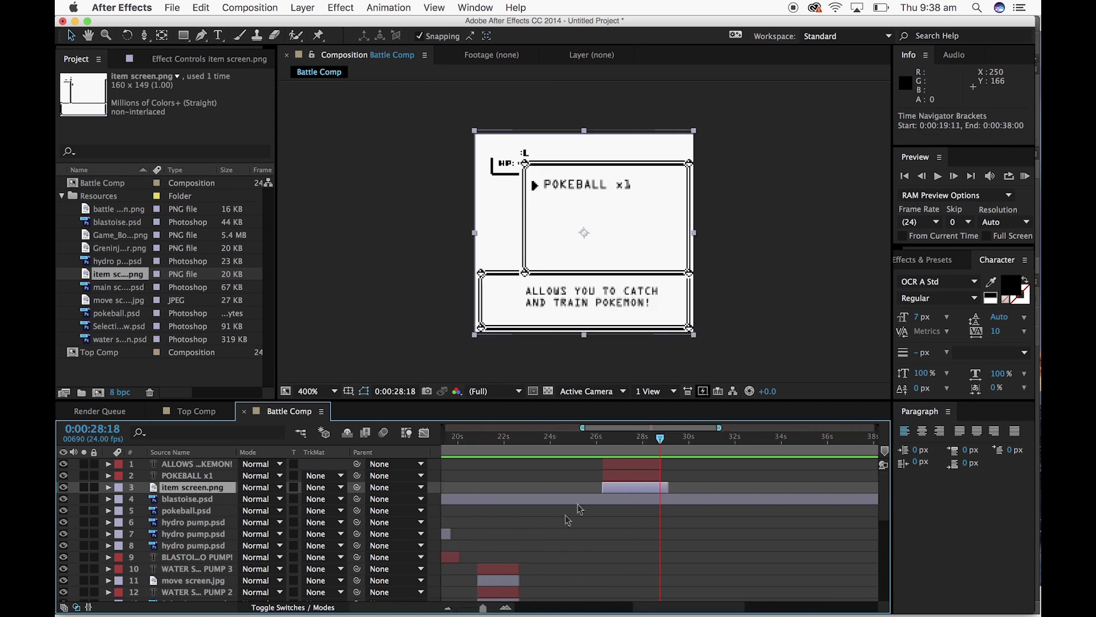
drag(666, 489, 661, 483)
Copy the masked main screen.psd layer from the comp's opening and place the copy directly above the item screen layer
drag(662, 444, 687, 449)
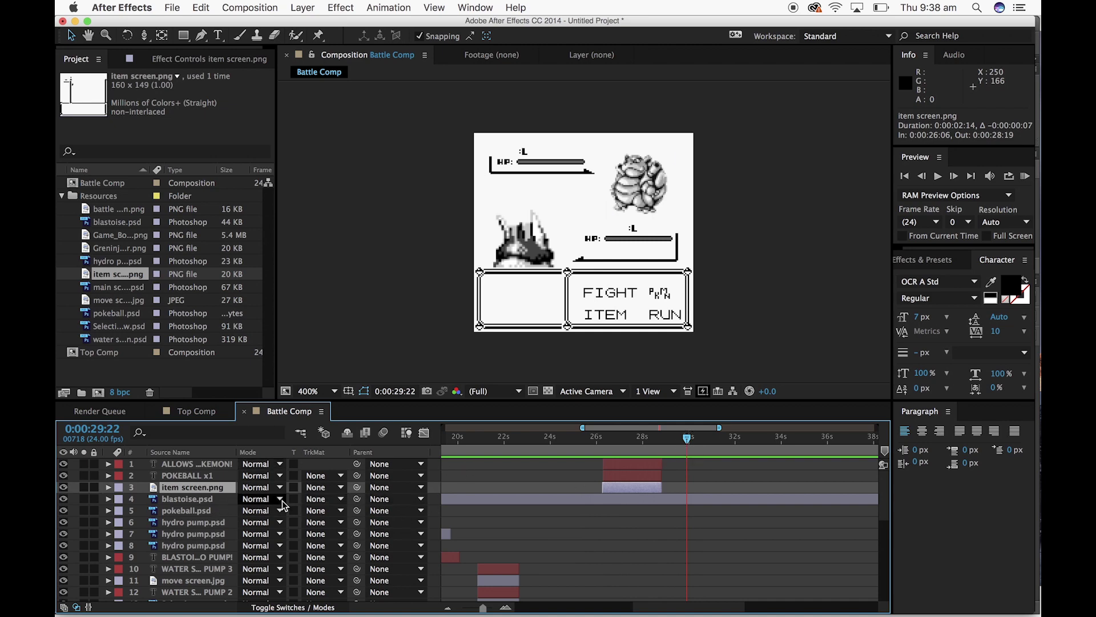
scroll(284, 505, down, 8)
drag(532, 442, 573, 458)
scroll(591, 522, down, 4)
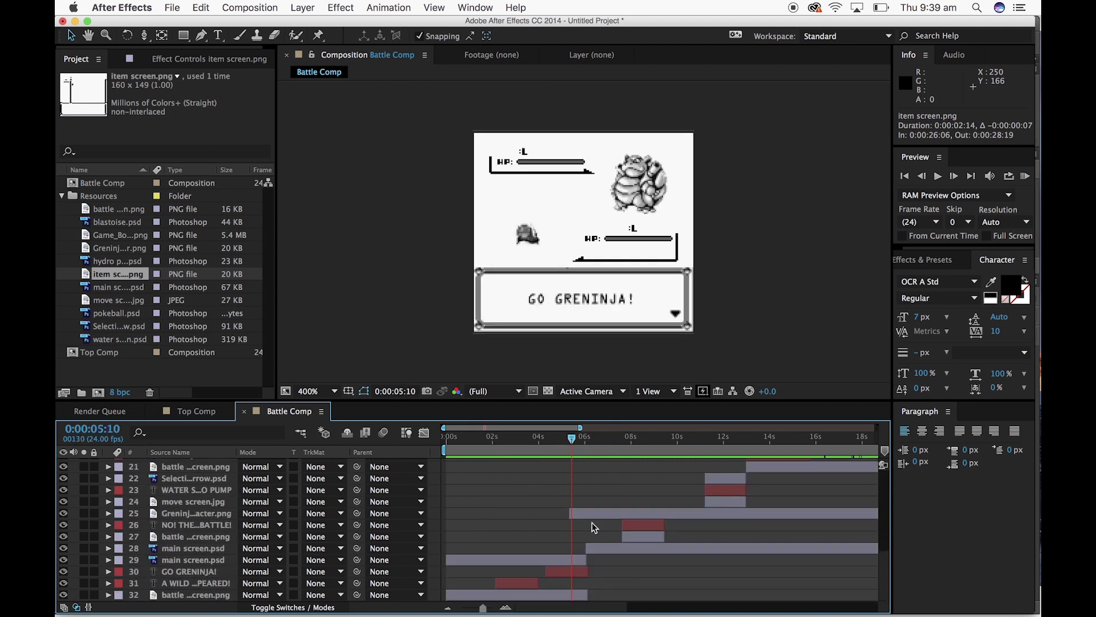
click(563, 563)
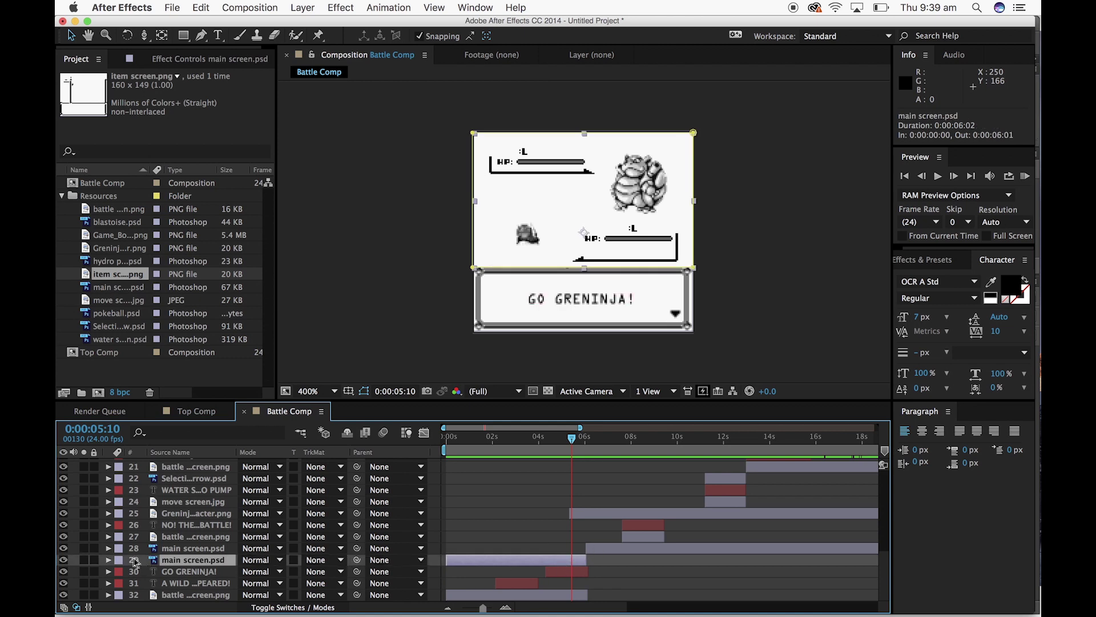
click(108, 560)
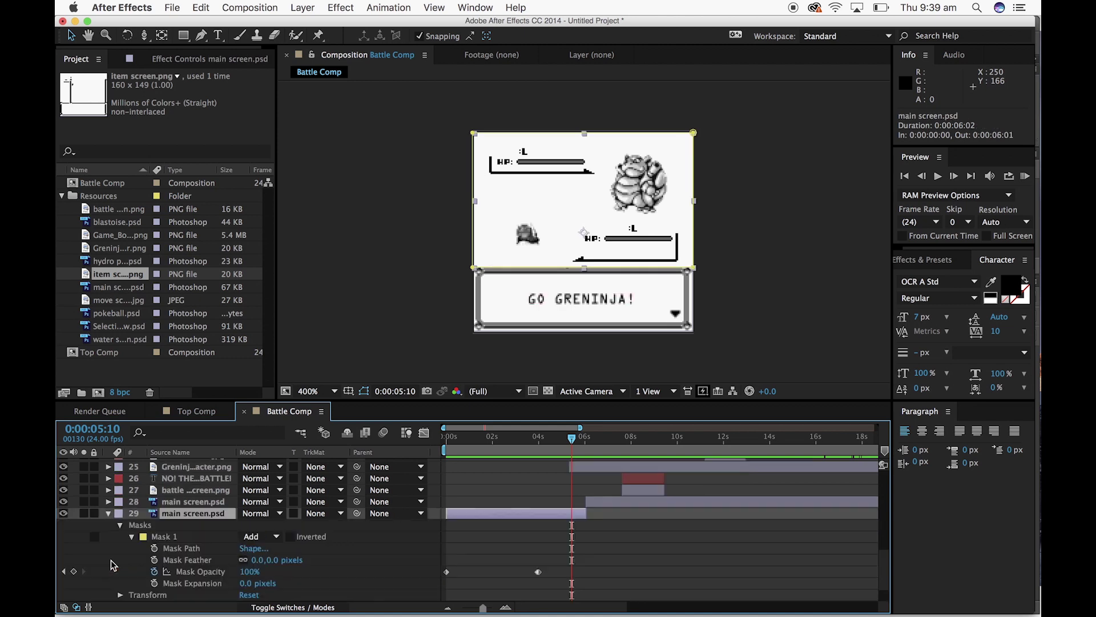
click(108, 513)
key(cmd+c)
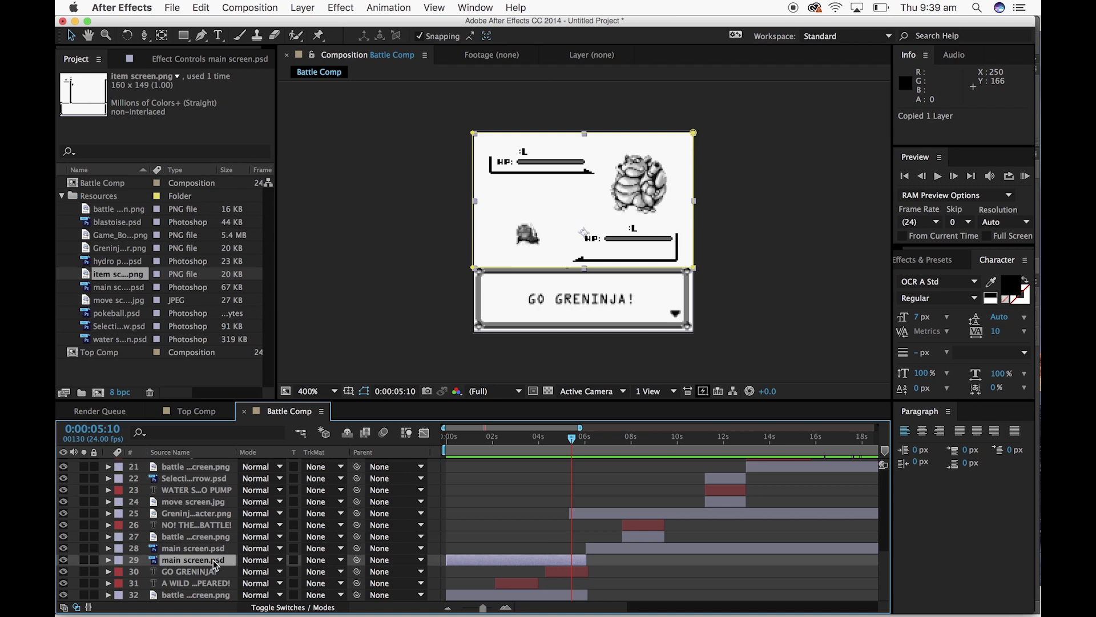
key(cmd+v)
drag(204, 560, 207, 483)
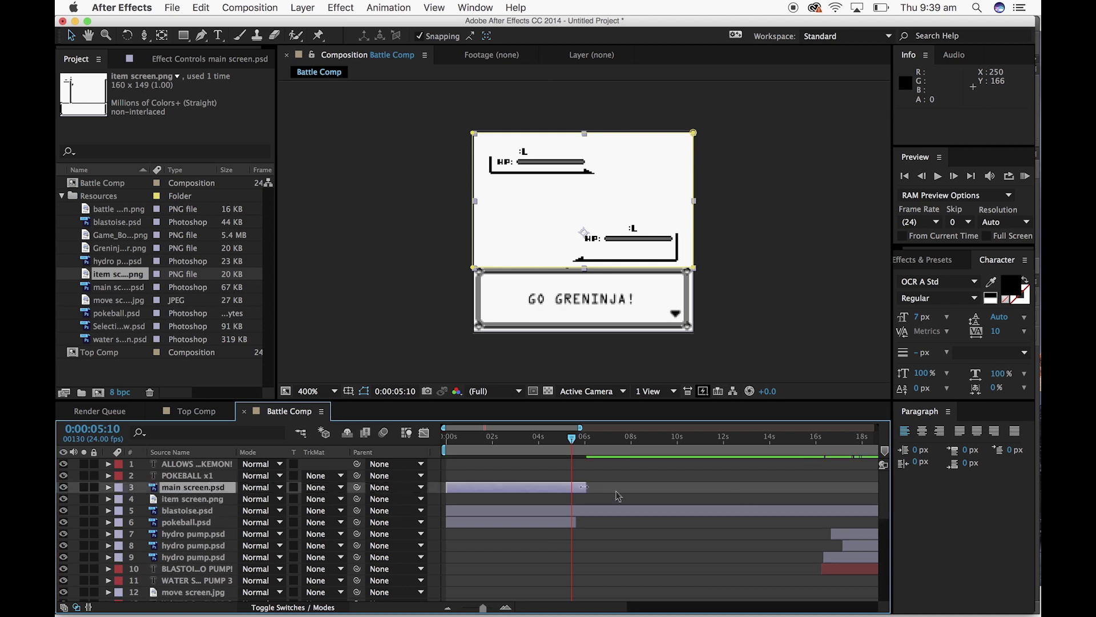
Try the copied main screen layer from 0:00:28:20 at the top of the layer stack, and delete it
drag(508, 489, 842, 490)
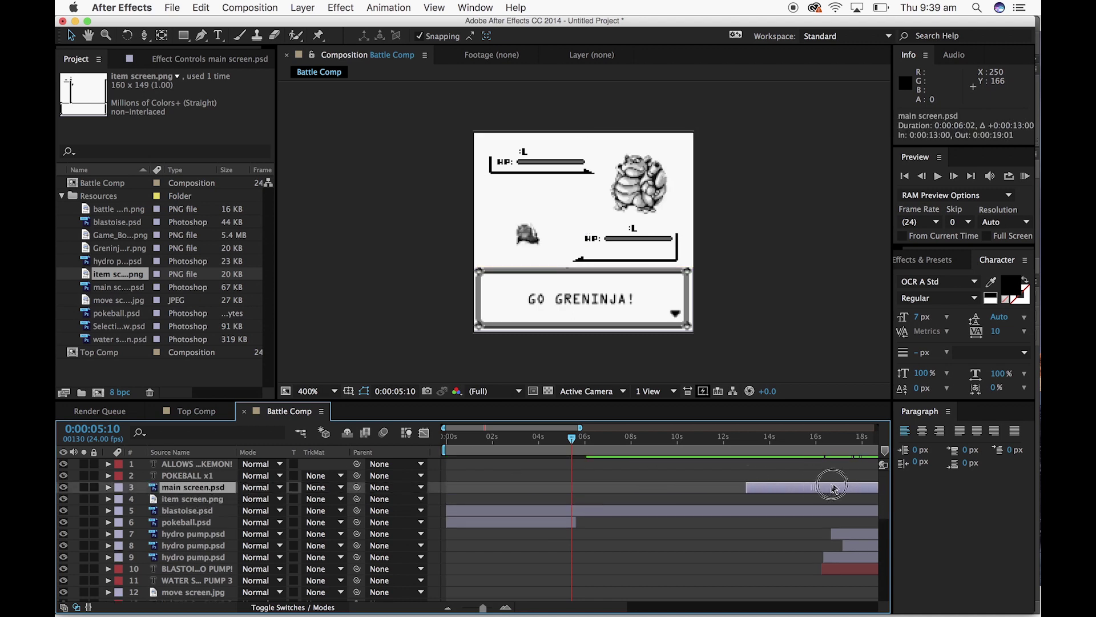
drag(496, 610, 463, 611)
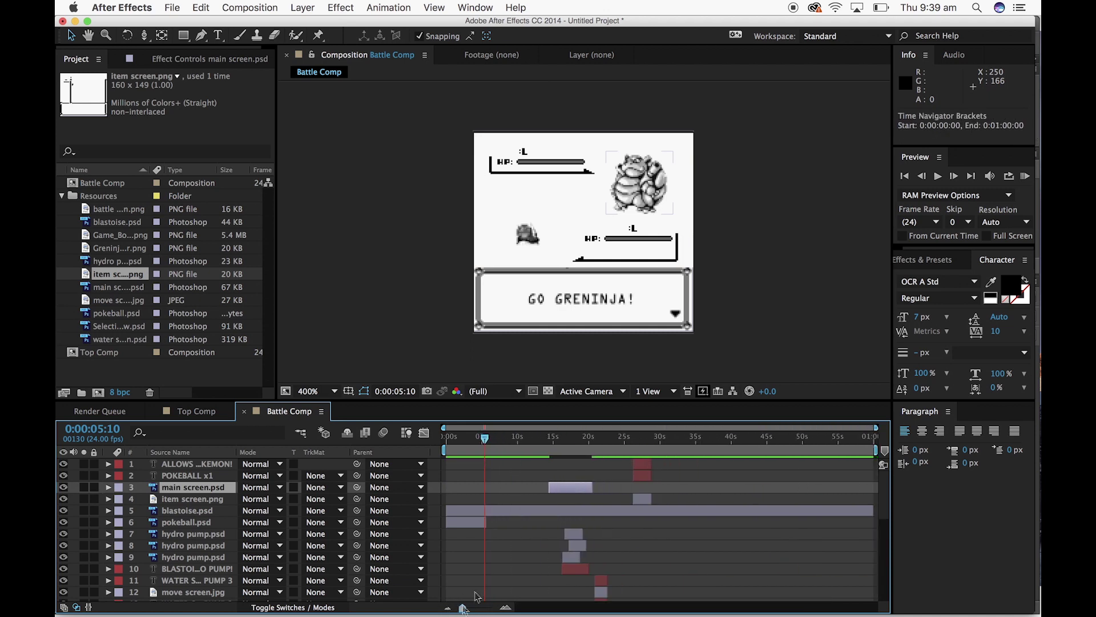
drag(579, 488, 716, 488)
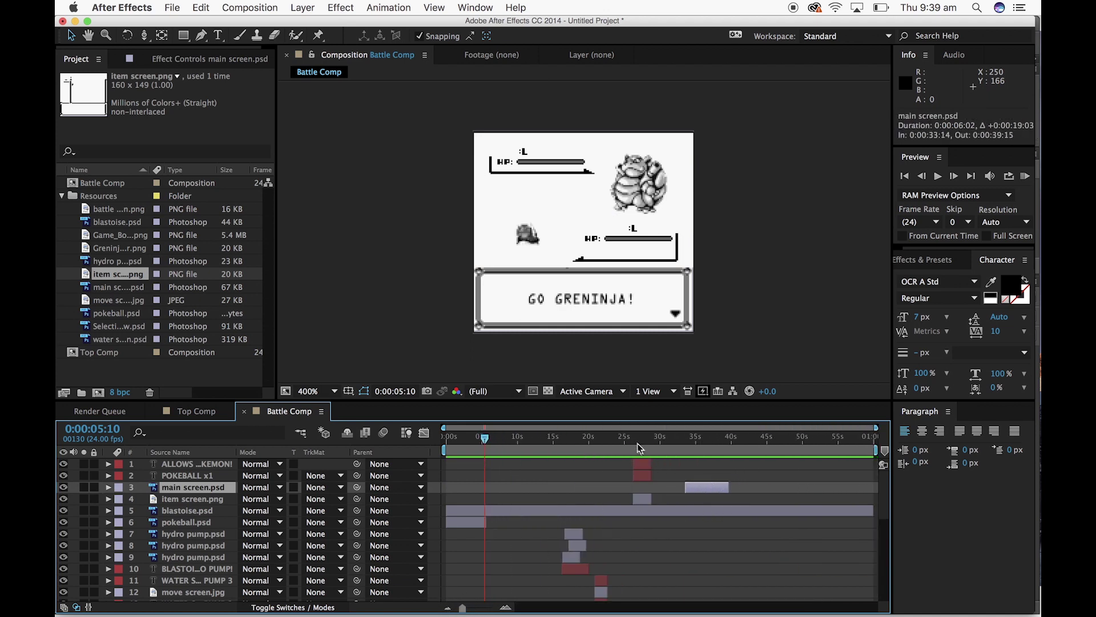
click(641, 443)
drag(641, 445, 655, 447)
drag(704, 495, 670, 492)
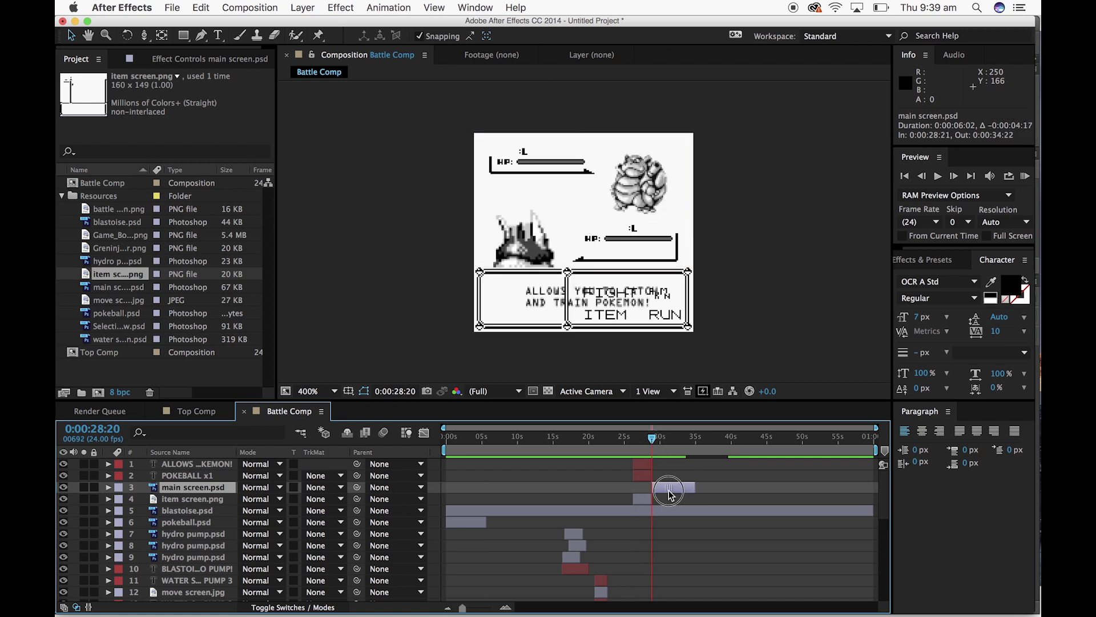
drag(463, 608, 484, 608)
drag(677, 492, 674, 492)
drag(660, 438, 664, 439)
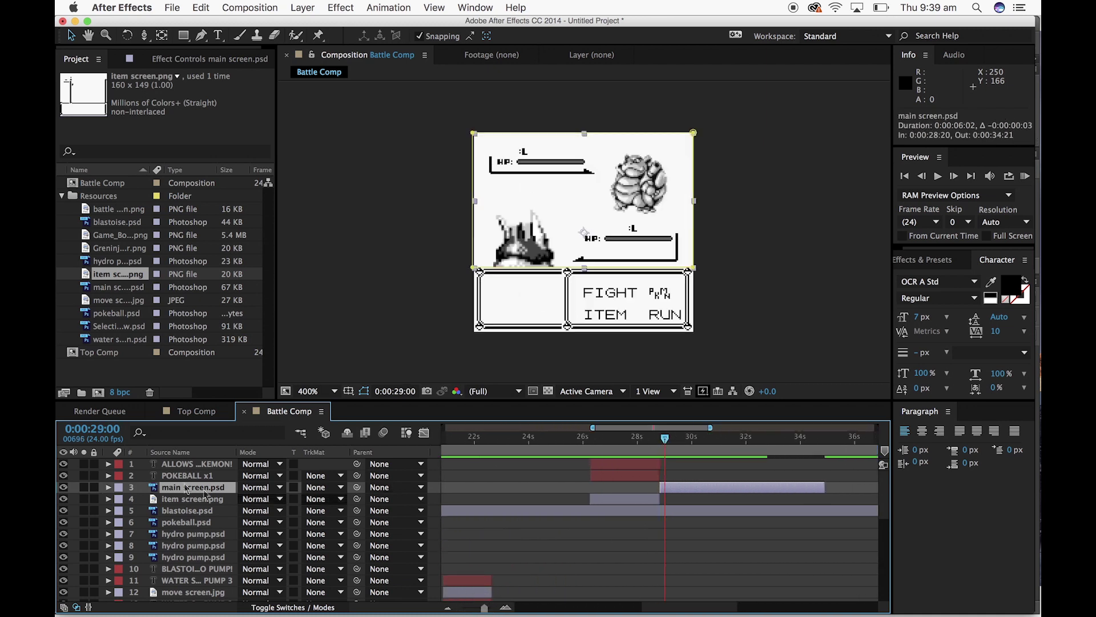
drag(177, 489, 194, 467)
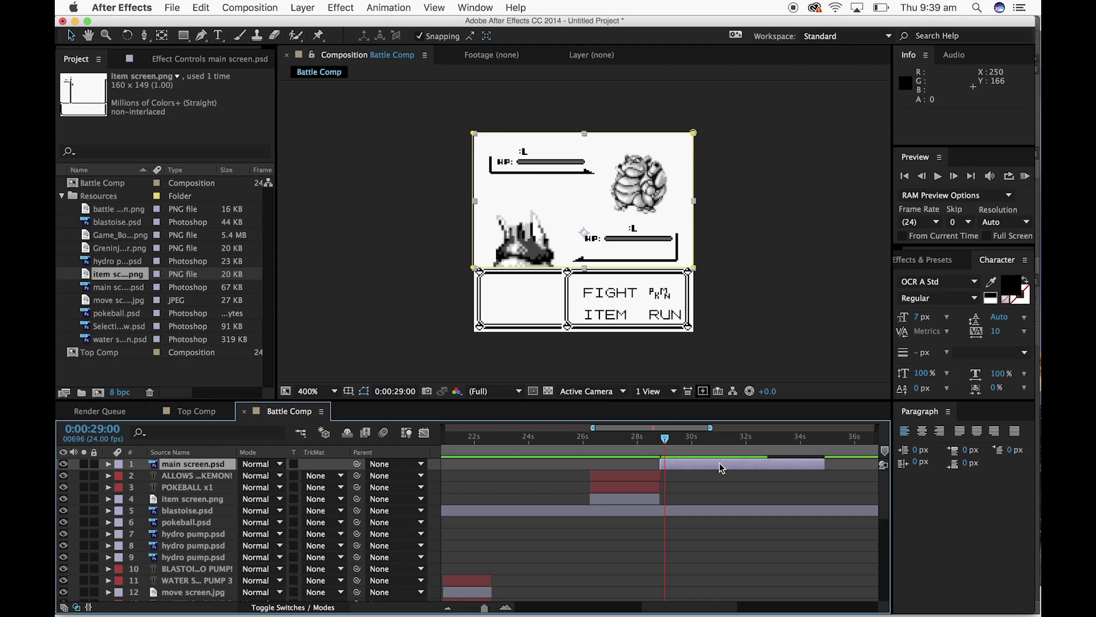
key(Delete)
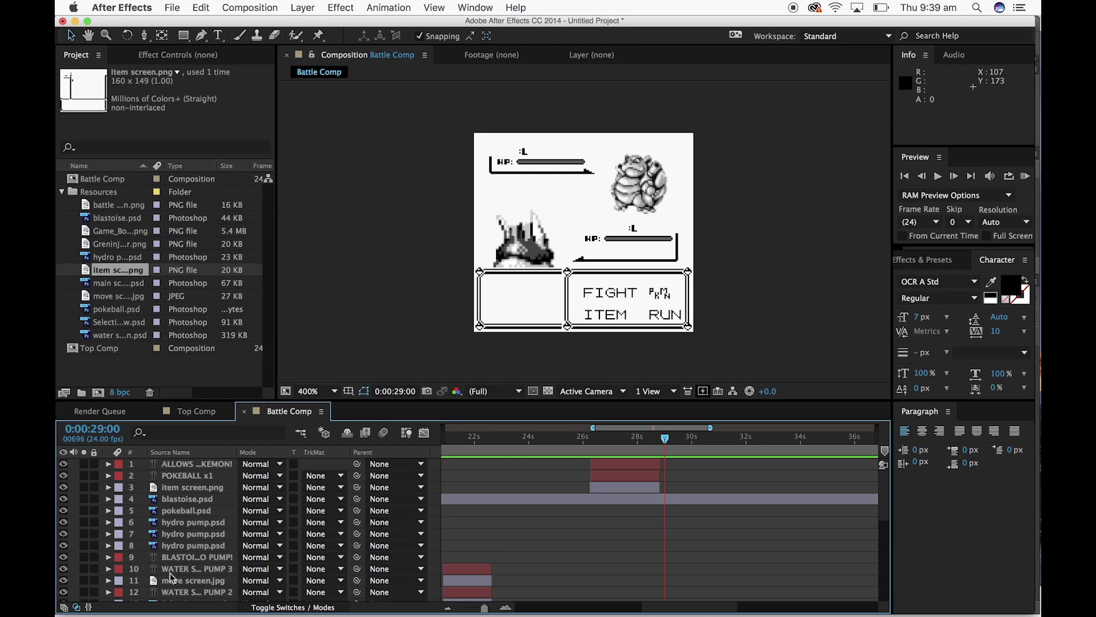
Enlarge the timeline area to show more layers and return the playhead to the start of the comp
click(171, 578)
scroll(484, 590, down, 10)
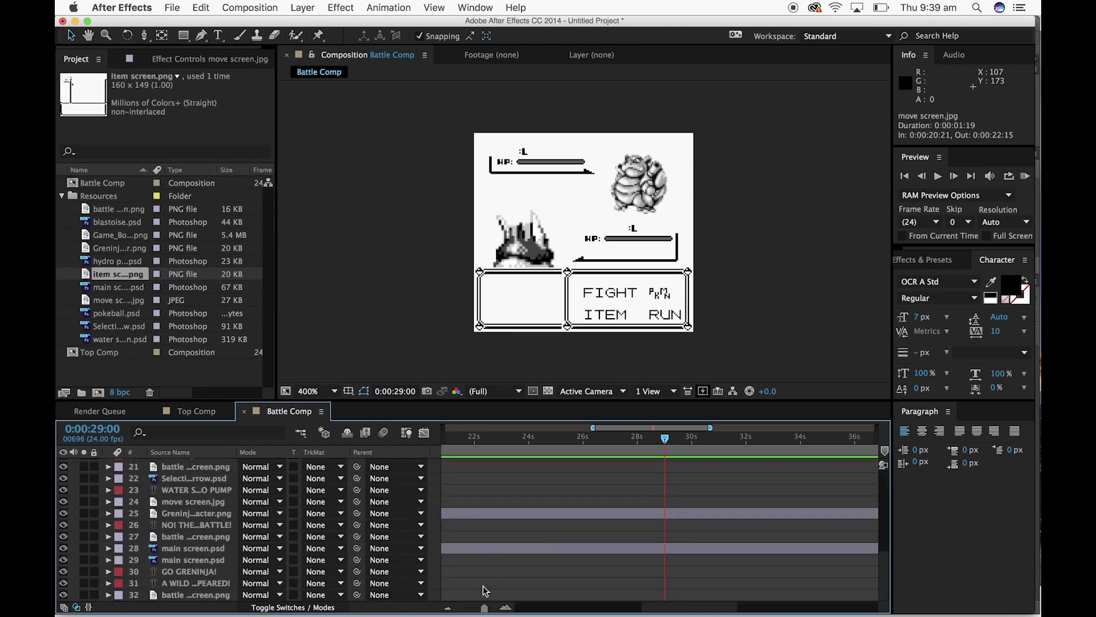
drag(444, 401, 443, 288)
scroll(340, 469, left, 2)
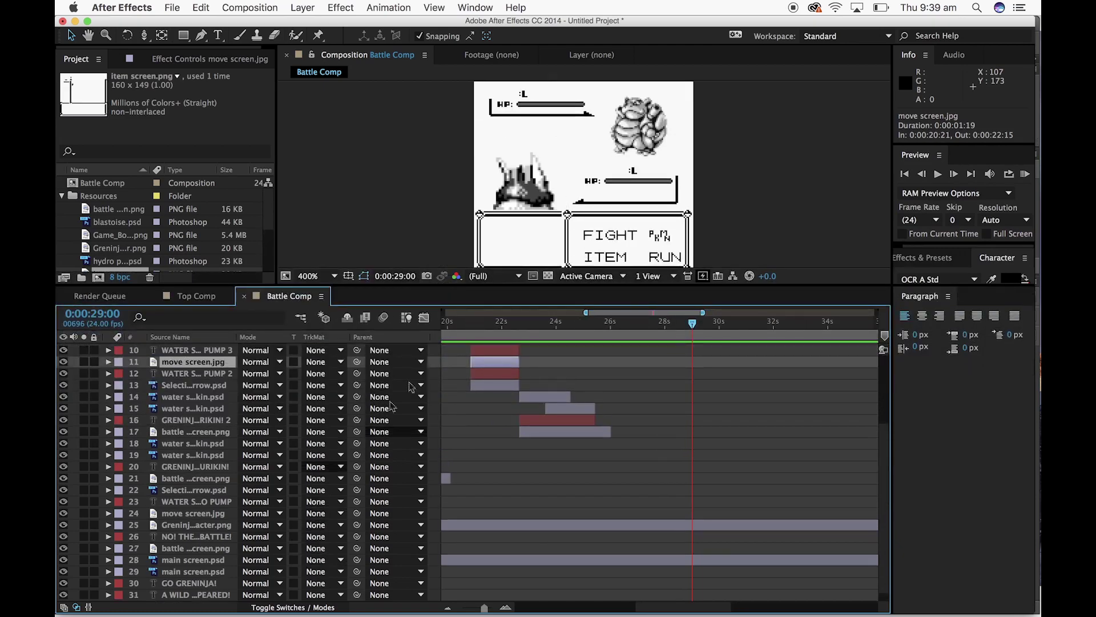
key(Home)
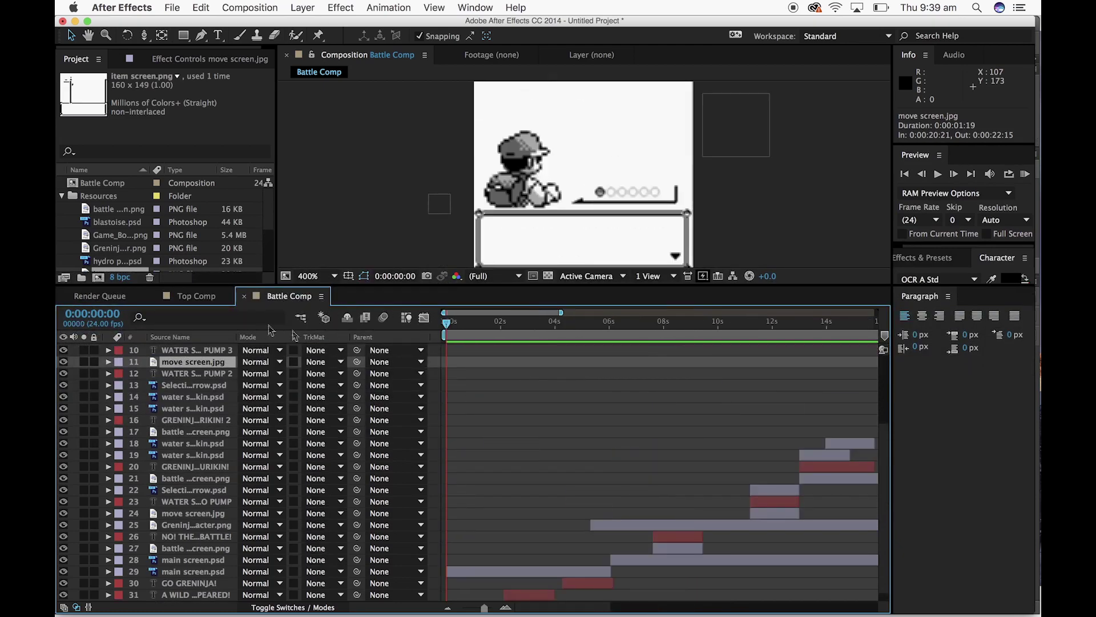
scroll(628, 498, down, 1)
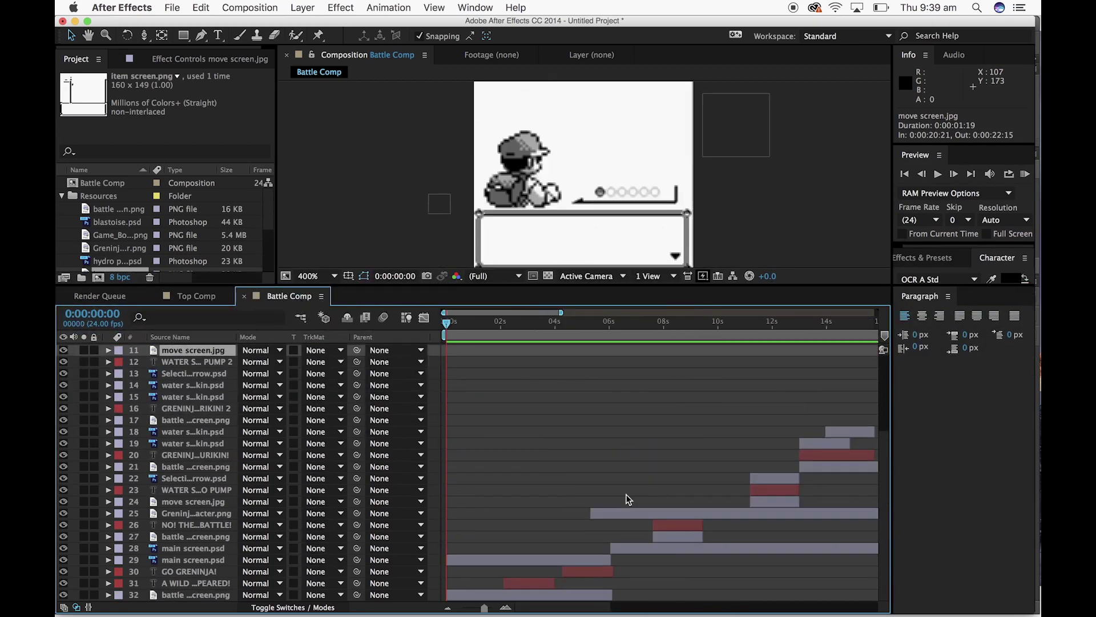
Duplicate the battle start screen layer under the "NO! THE...BATTLE!" text and place the copy just below the hydro pump layers
drag(445, 325, 604, 359)
click(98, 209)
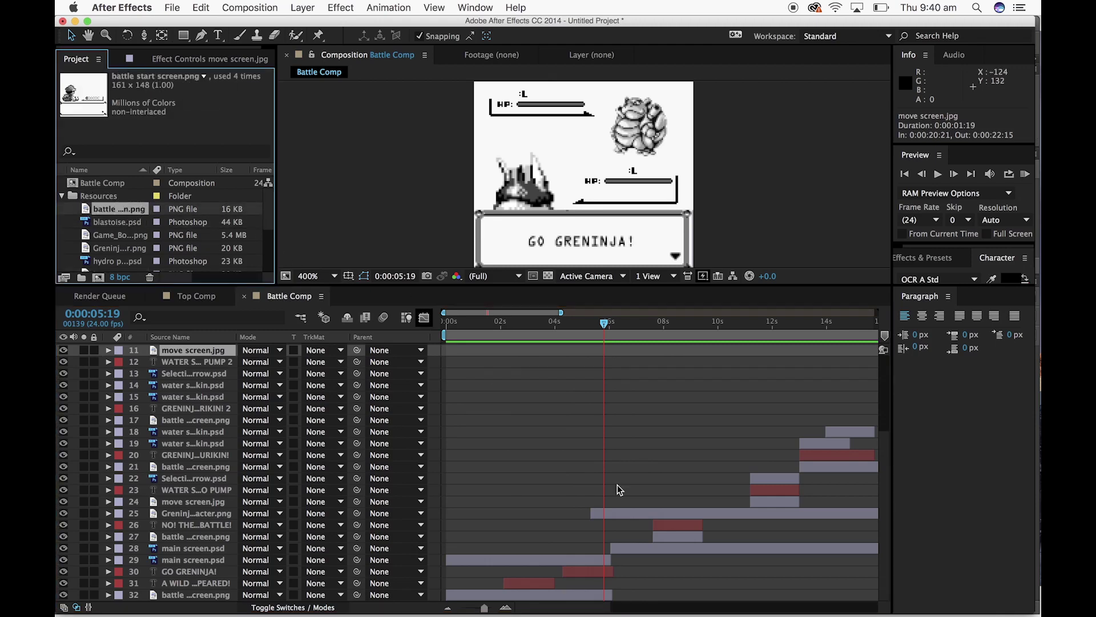
click(204, 538)
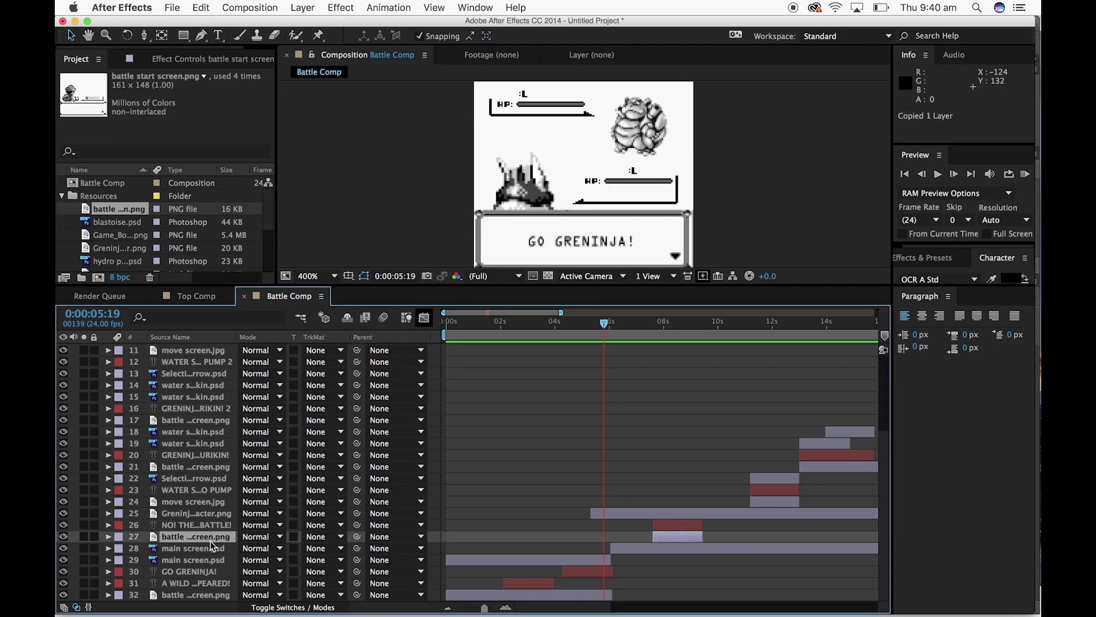
key(super+d)
drag(198, 537, 200, 358)
scroll(787, 407, right, 5)
scroll(786, 407, up, 1)
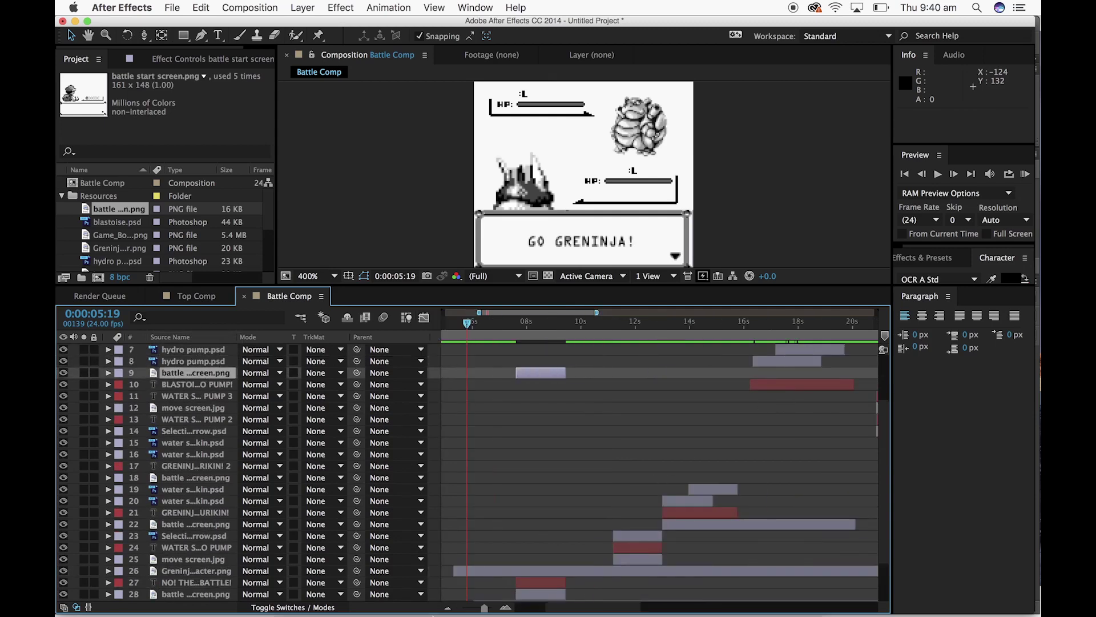
Move the duplicated battle start screen layer in time to start at 0:00:28:17, where the item screen ends
drag(484, 609, 469, 610)
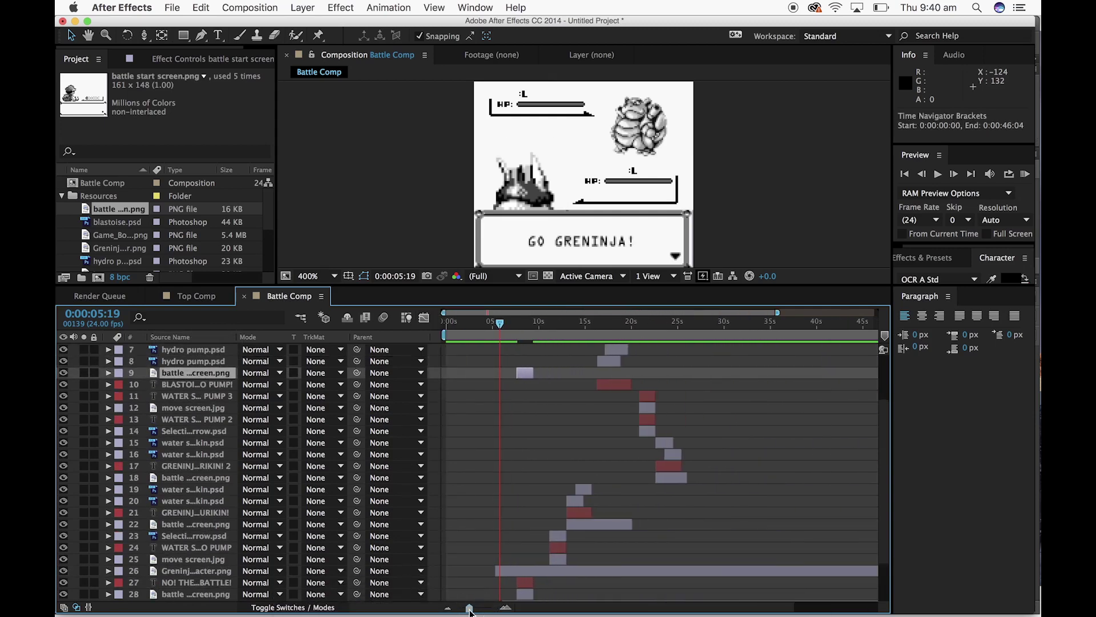
drag(526, 374, 699, 372)
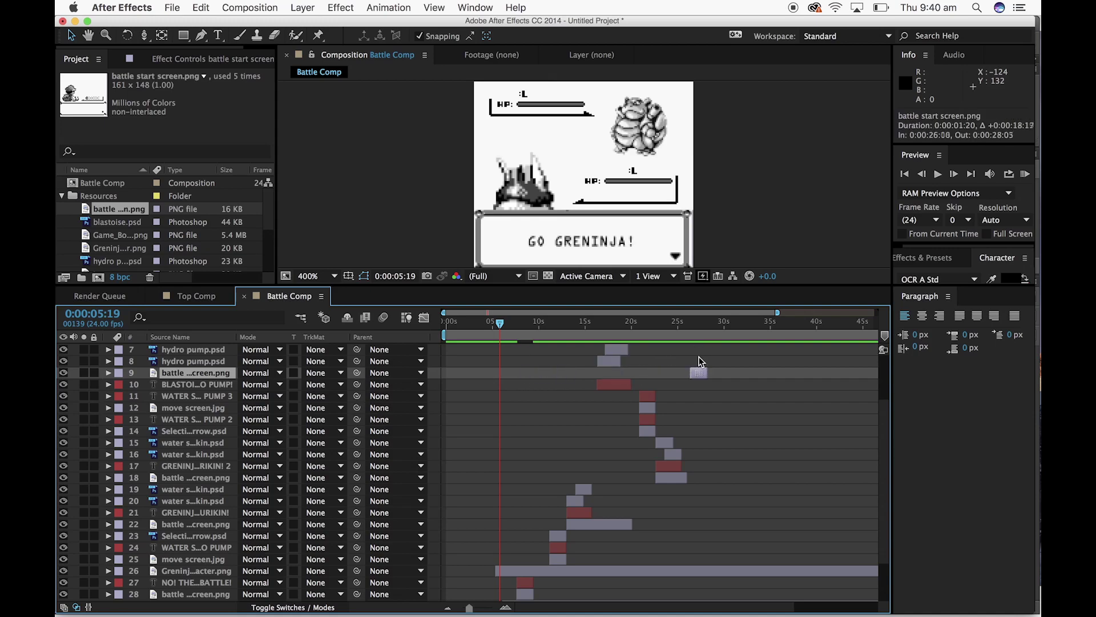
click(690, 327)
mouse_move(690, 327)
mouse_down()
mouse_move(680, 327)
mouse_move(701, 330)
mouse_up()
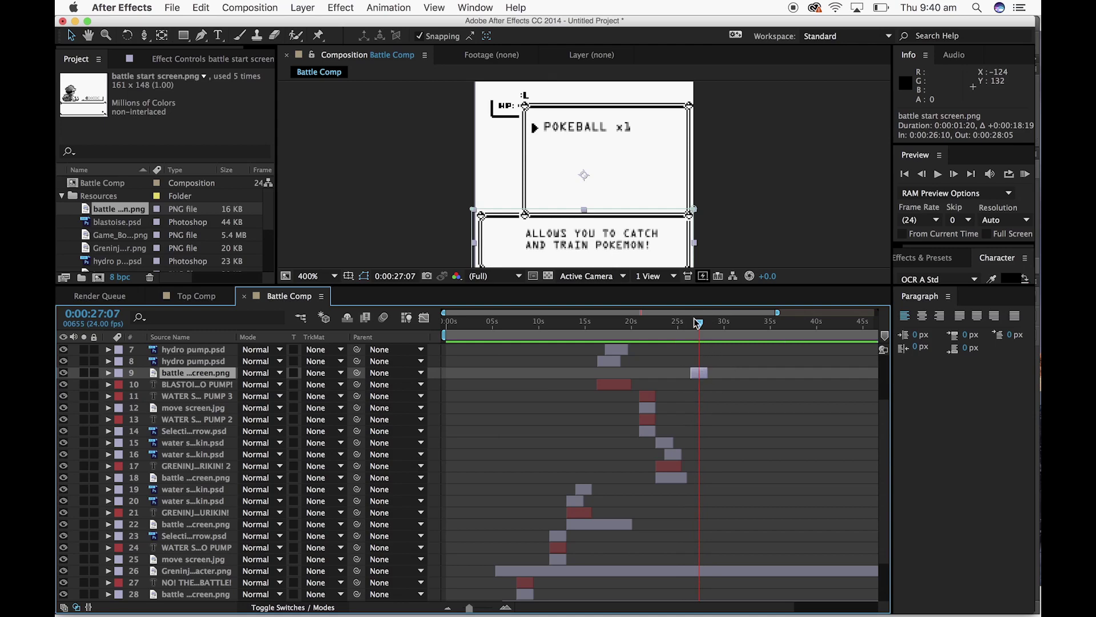
mouse_move(703, 326)
mouse_down()
mouse_move(713, 327)
mouse_move(680, 334)
mouse_move(712, 334)
mouse_up()
scroll(717, 384, up, 3)
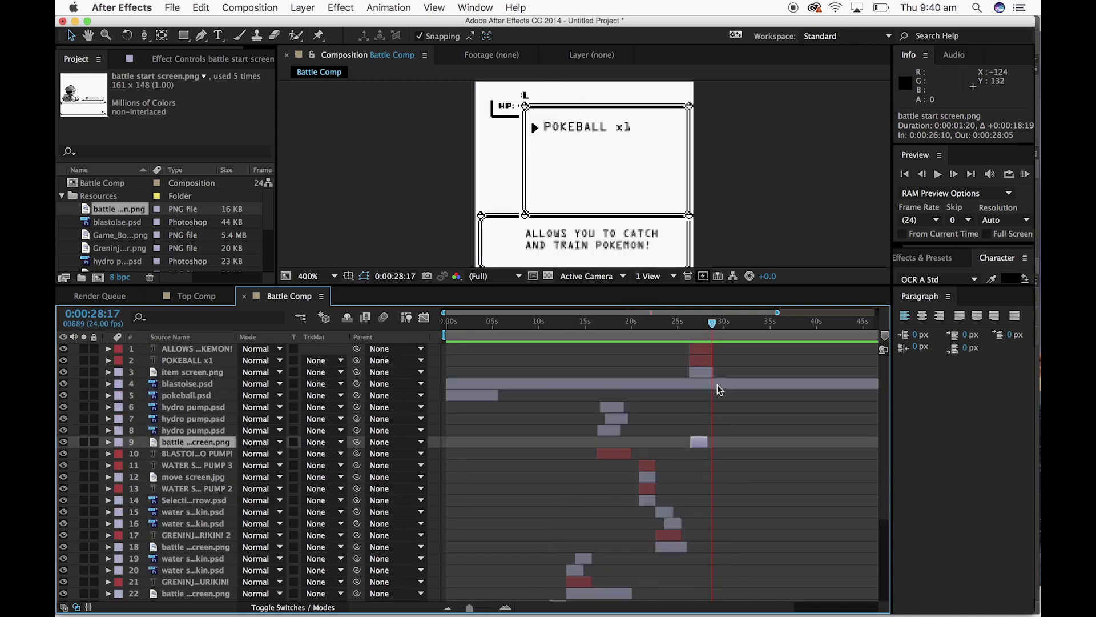
drag(700, 445, 720, 445)
drag(713, 326, 718, 324)
click(759, 242)
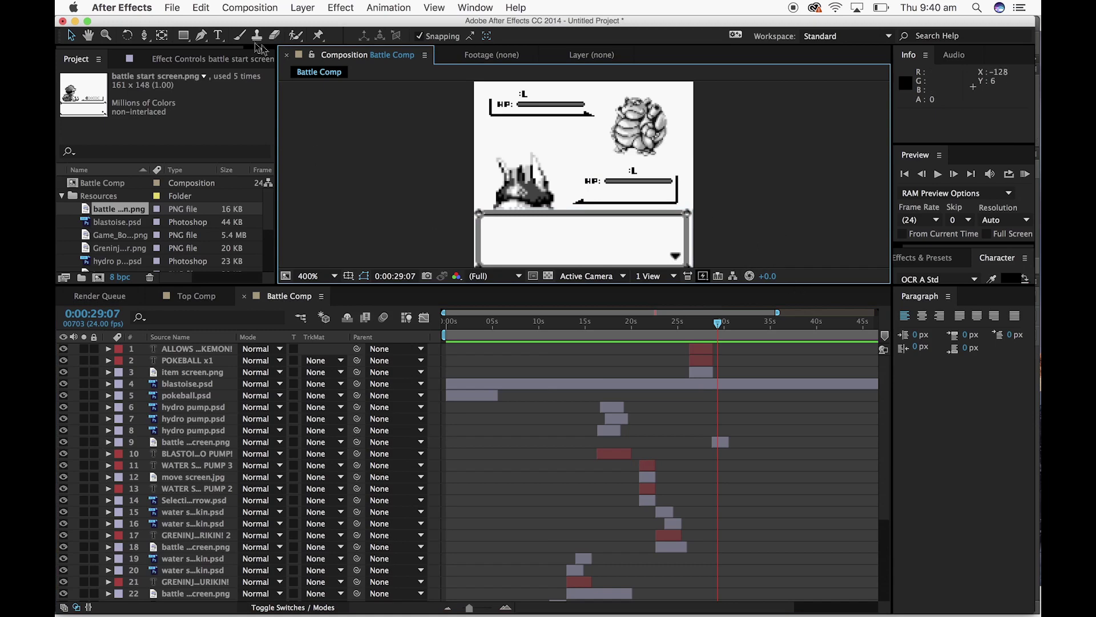
Duplicate the item description text layer and place the copy directly above the new battle start screen layer
click(193, 350)
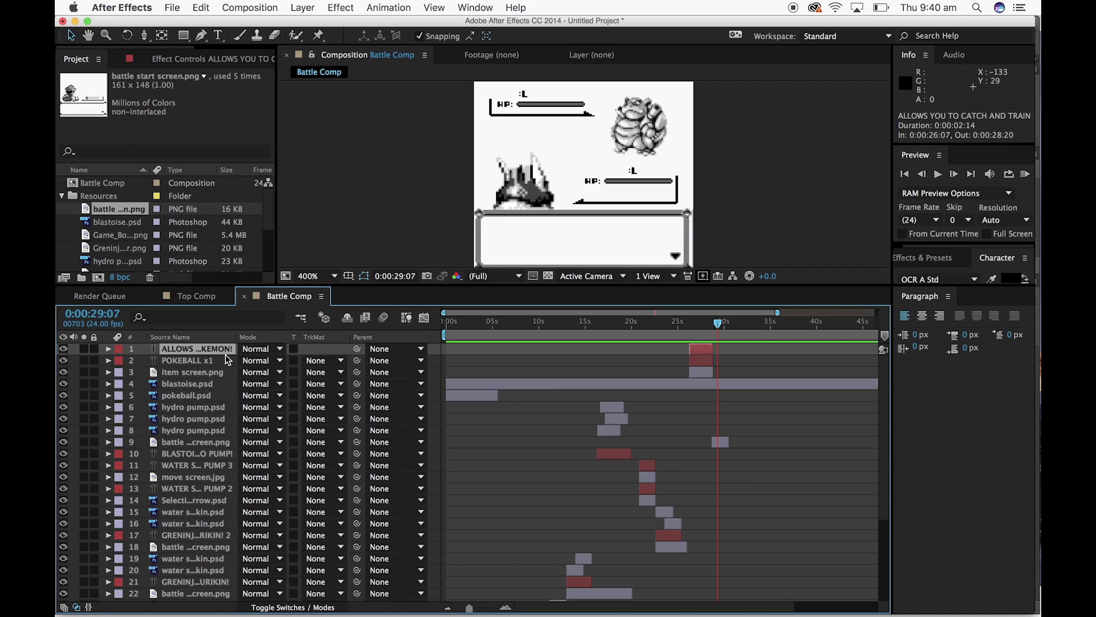
key(super+v)
drag(707, 354, 697, 354)
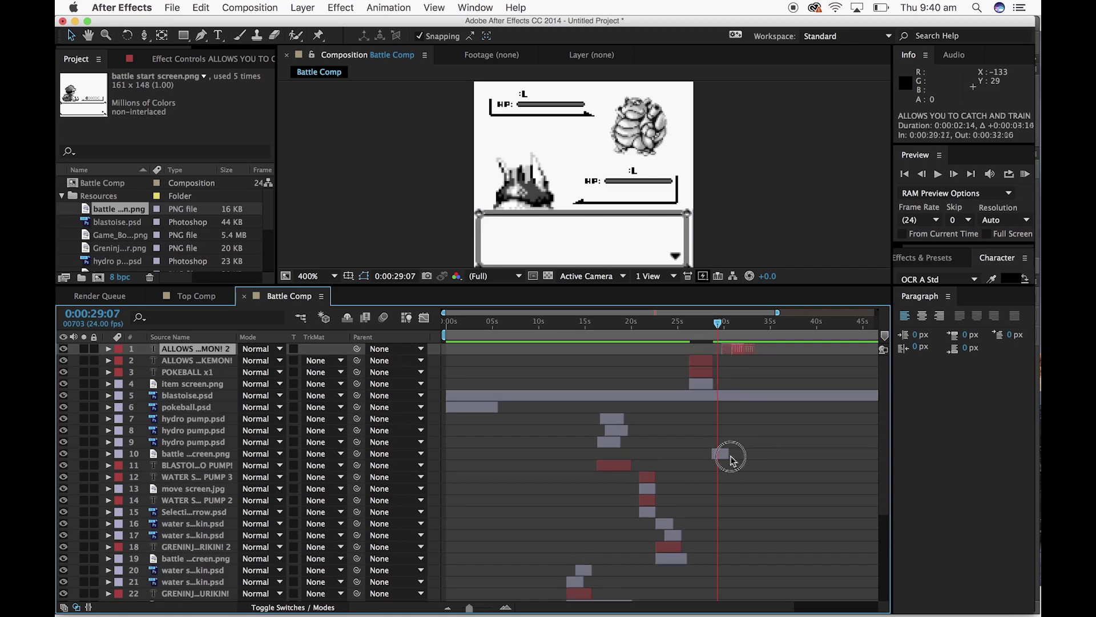
drag(174, 348, 226, 445)
click(212, 453)
Move the copied battle start screen and description text layers in time so both start at 0:00:28:19, where the item screen ends
drag(694, 449, 722, 449)
drag(724, 338, 721, 336)
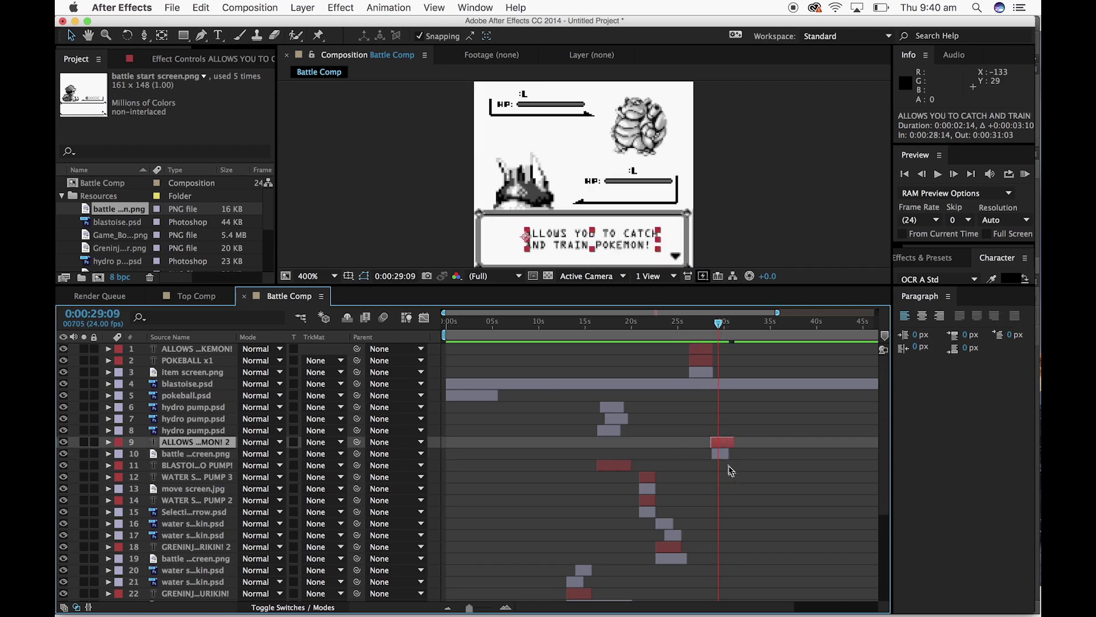
drag(724, 458, 732, 458)
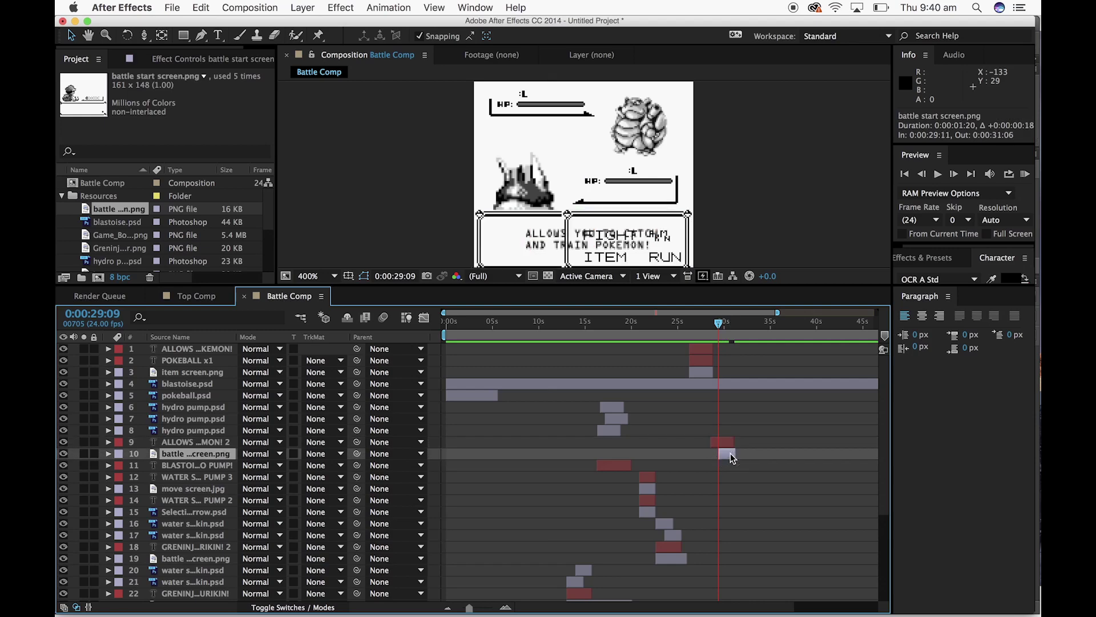
drag(469, 607, 484, 607)
drag(650, 337, 646, 339)
click(686, 457)
drag(686, 456, 670, 456)
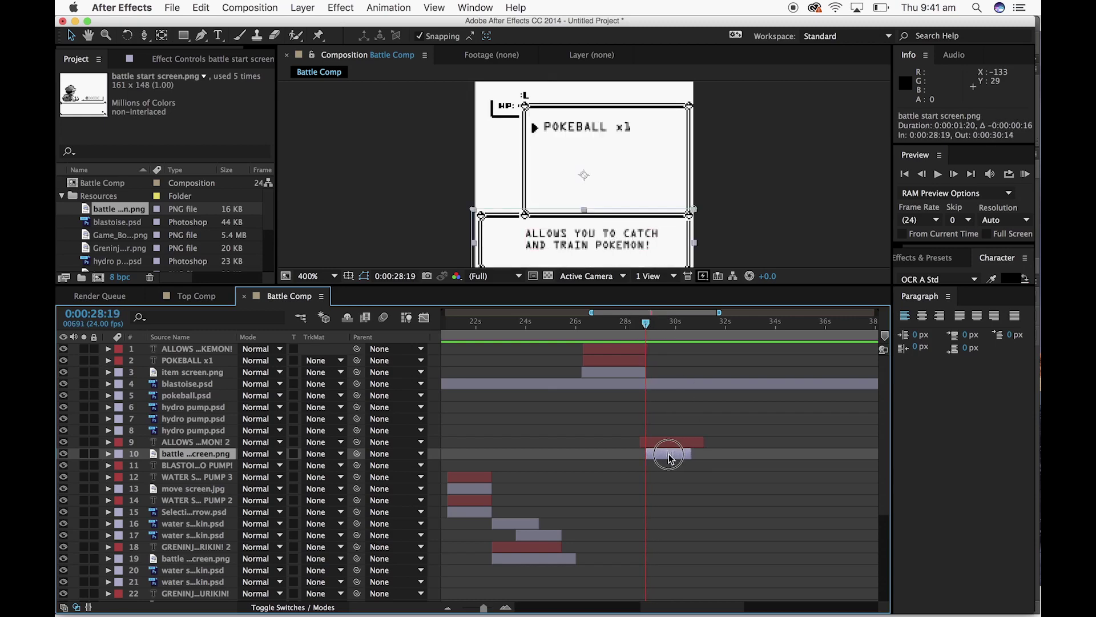
mouse_move(647, 326)
mouse_down()
mouse_move(629, 326)
mouse_move(648, 330)
mouse_up()
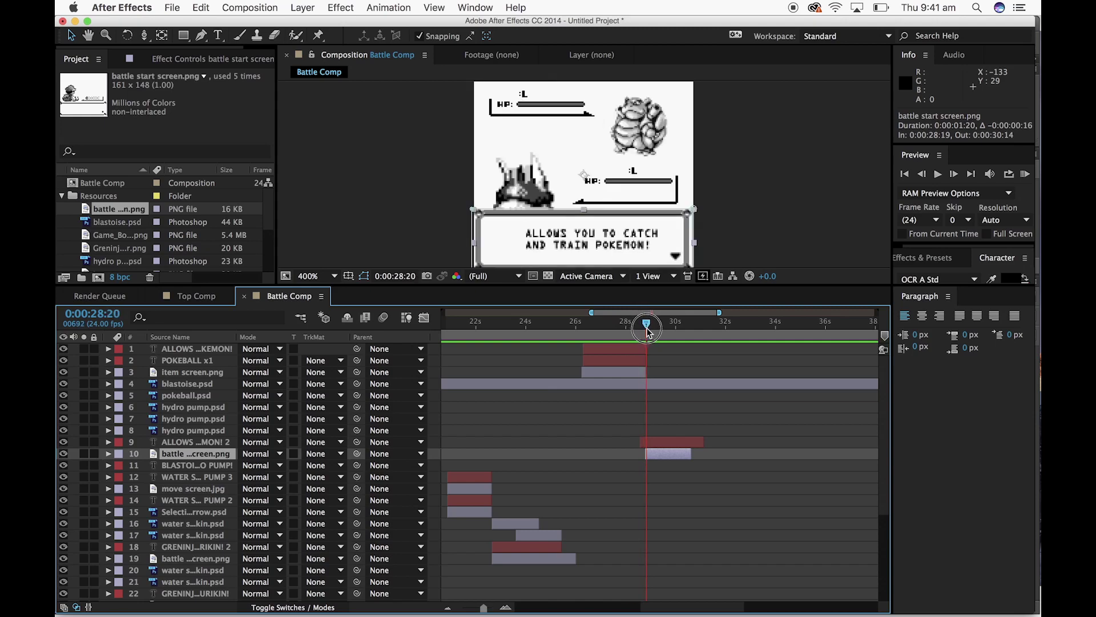
drag(669, 444, 674, 446)
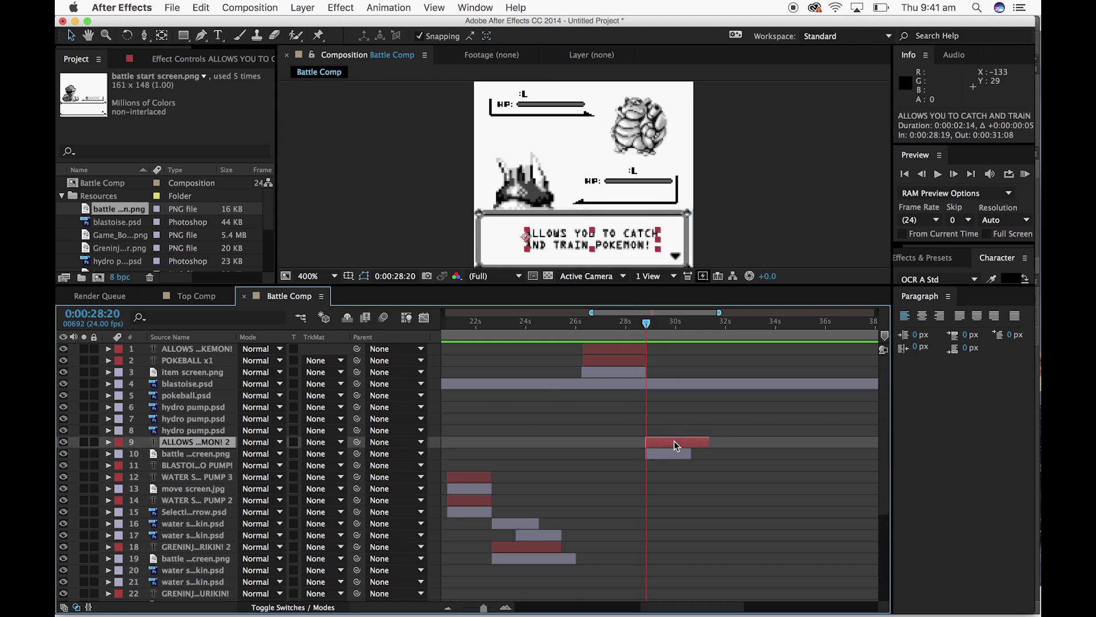
Replace the copied description text in the new message box with "TRAINER USED A POKEBALL!"
double_click(674, 446)
double_click(195, 446)
text(RE)
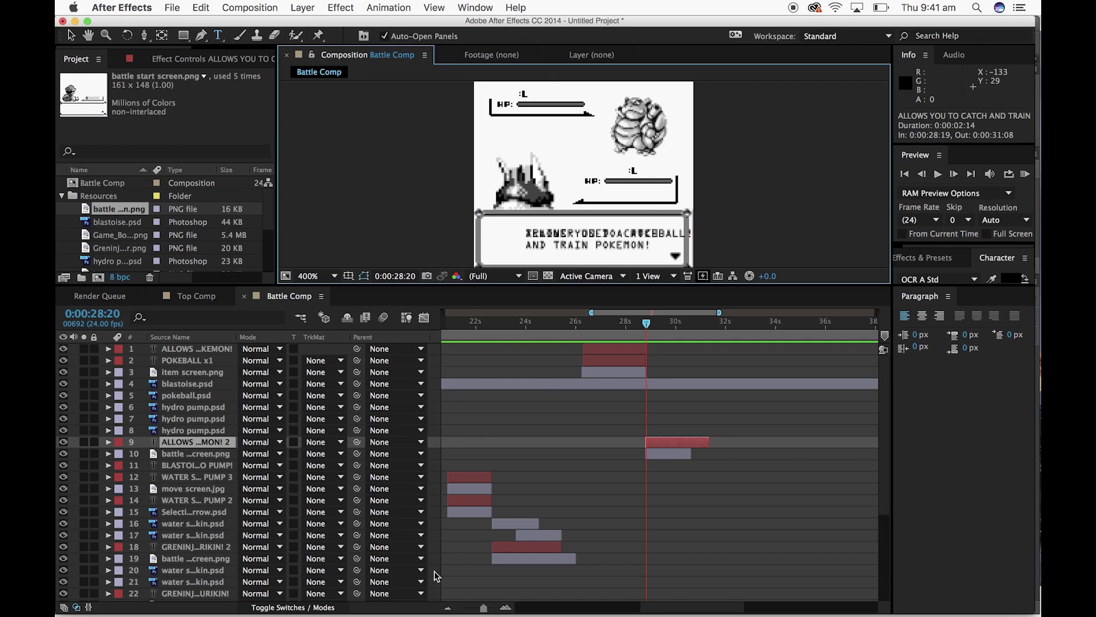
Shift the "TRAINER USED A POKEBALL!" text and its battle start screen layer to start at 0:00:28:20
drag(483, 608, 491, 608)
drag(686, 351, 667, 350)
drag(672, 443, 718, 458)
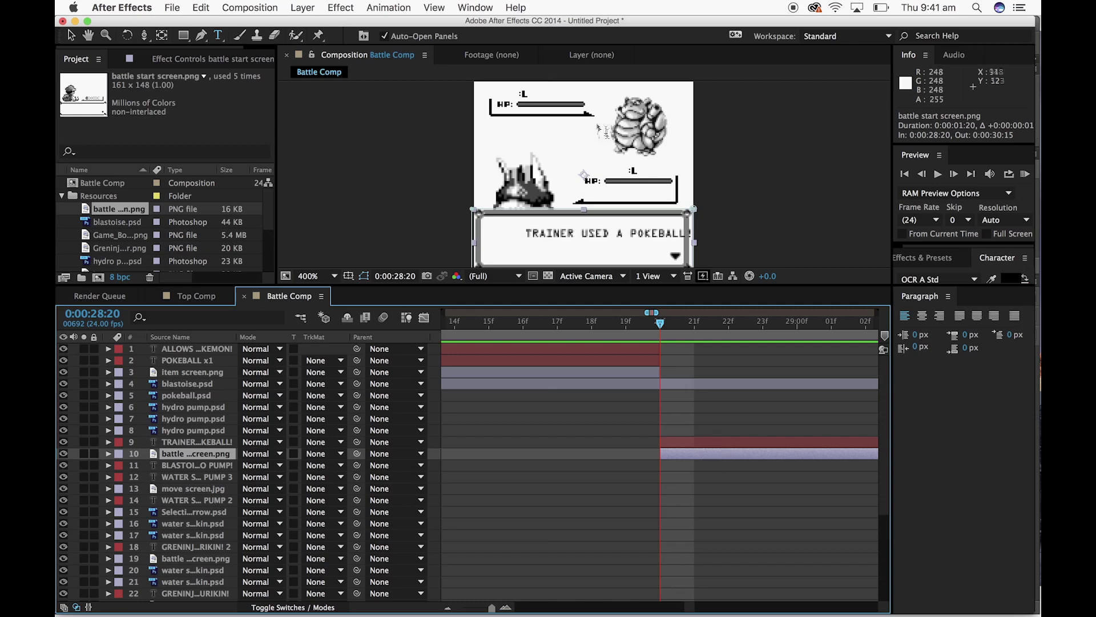
Center the "TRAINER USED A POKEBALL!" text in the message box, at a position of about 21.3, 124.1
click(71, 36)
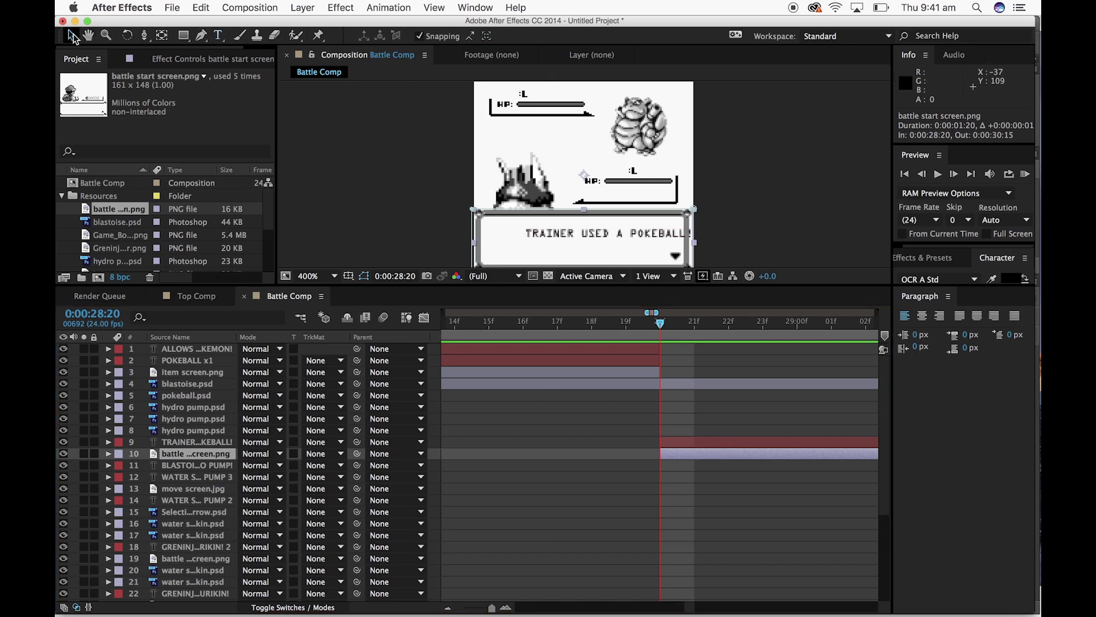
click(738, 208)
drag(656, 234, 621, 248)
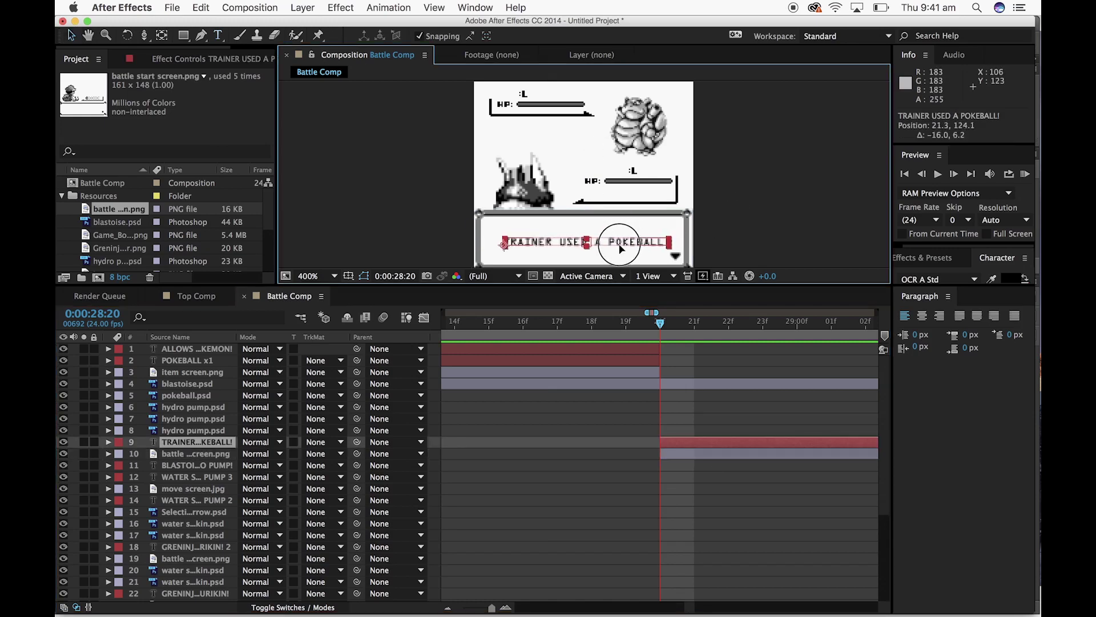
click(773, 206)
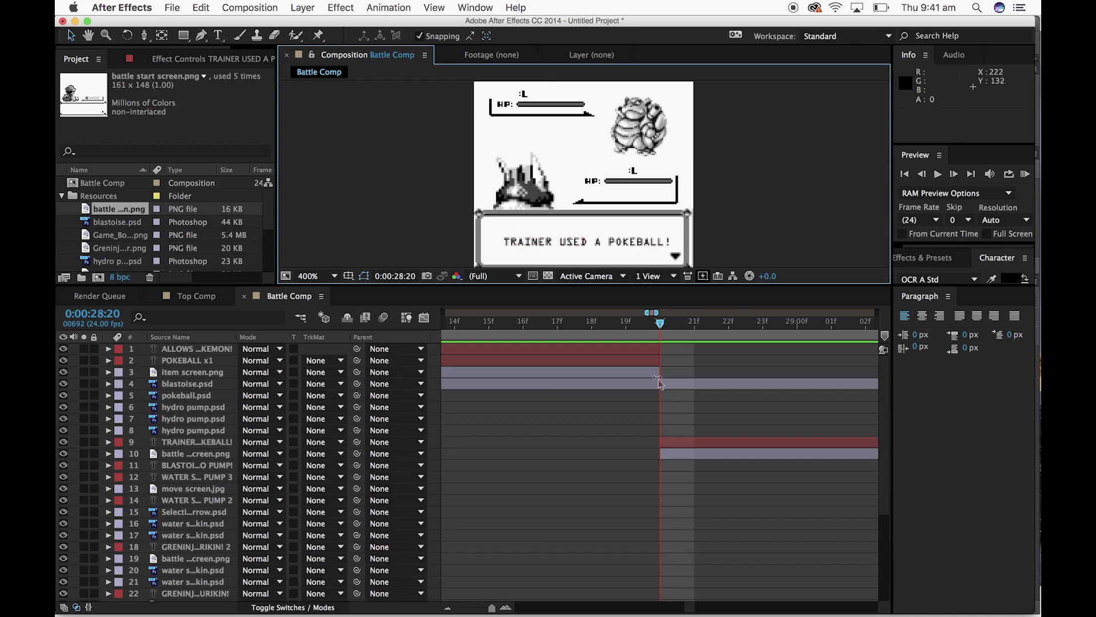
Extend the trainer text layer to 0:00:35:11 and the battle start screen layer beneath it to 0:00:35:12
drag(492, 609, 482, 610)
drag(661, 328, 691, 331)
drag(707, 438, 785, 441)
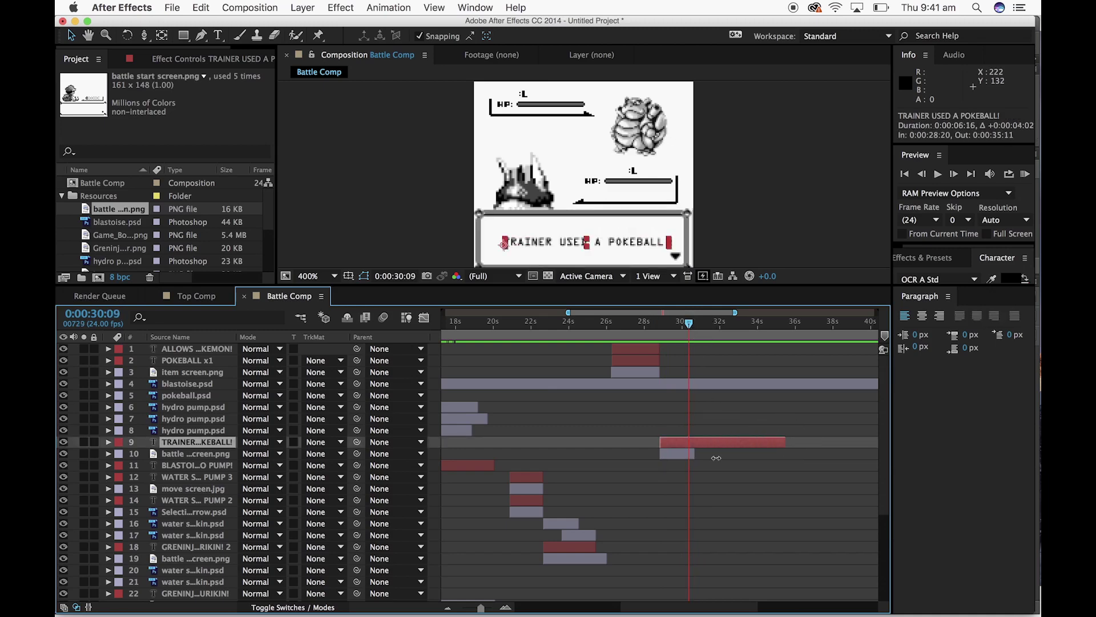
drag(696, 456, 788, 454)
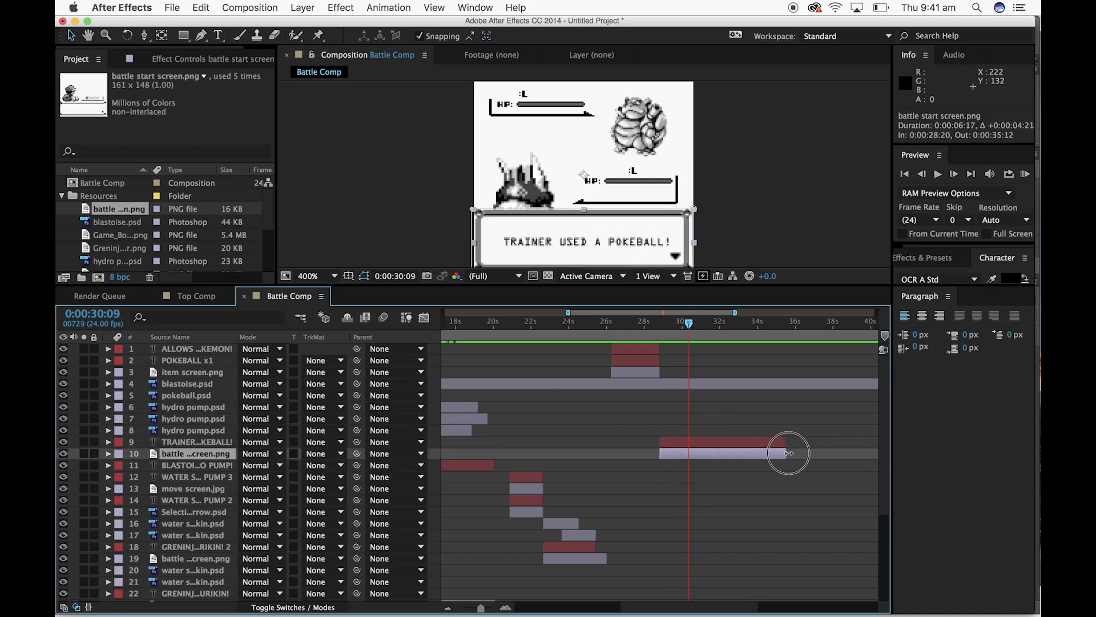
Add pokeball.psd from the project directly above the trainer text layer and start it at 0:00:28:20
drag(712, 330, 663, 337)
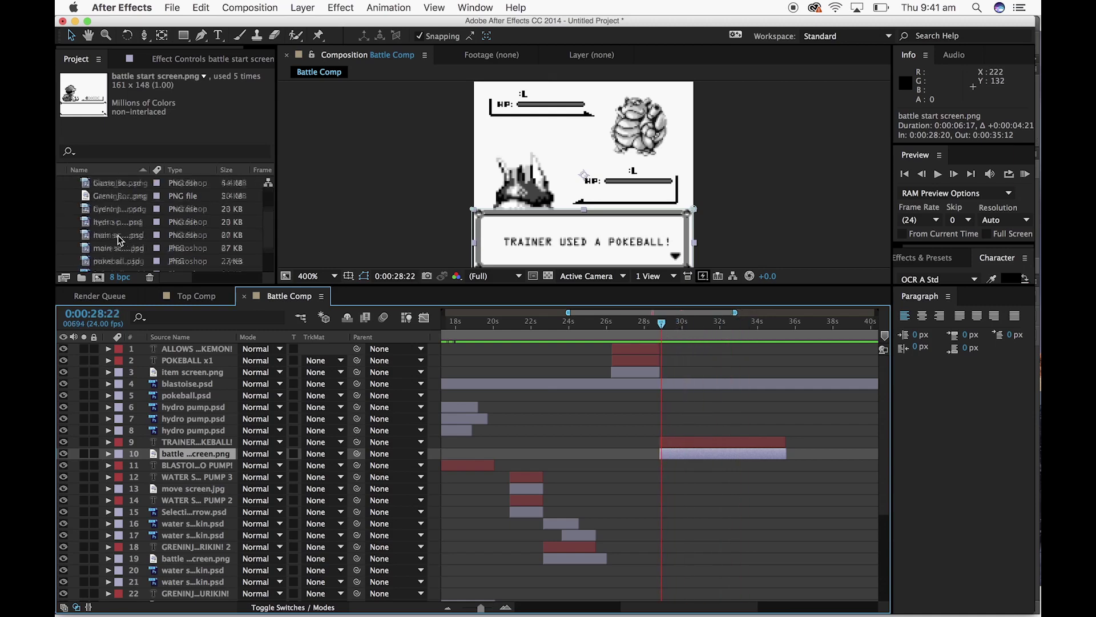
scroll(118, 229, down, 5)
click(118, 226)
drag(104, 217, 167, 446)
drag(487, 609, 462, 608)
click(455, 440)
drag(455, 440, 654, 464)
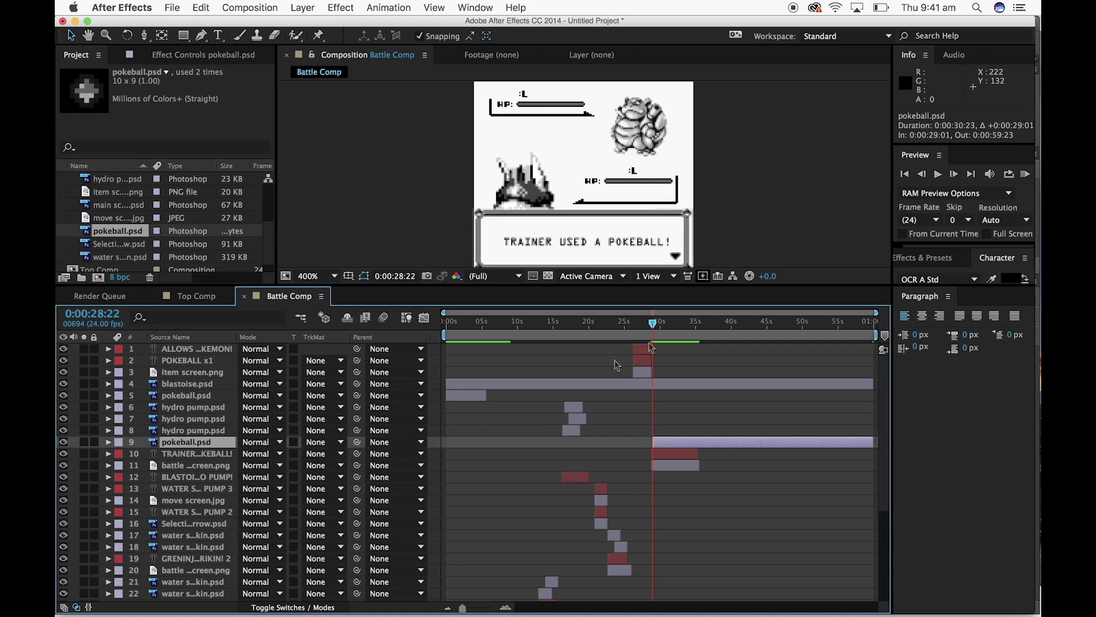
drag(462, 608, 489, 608)
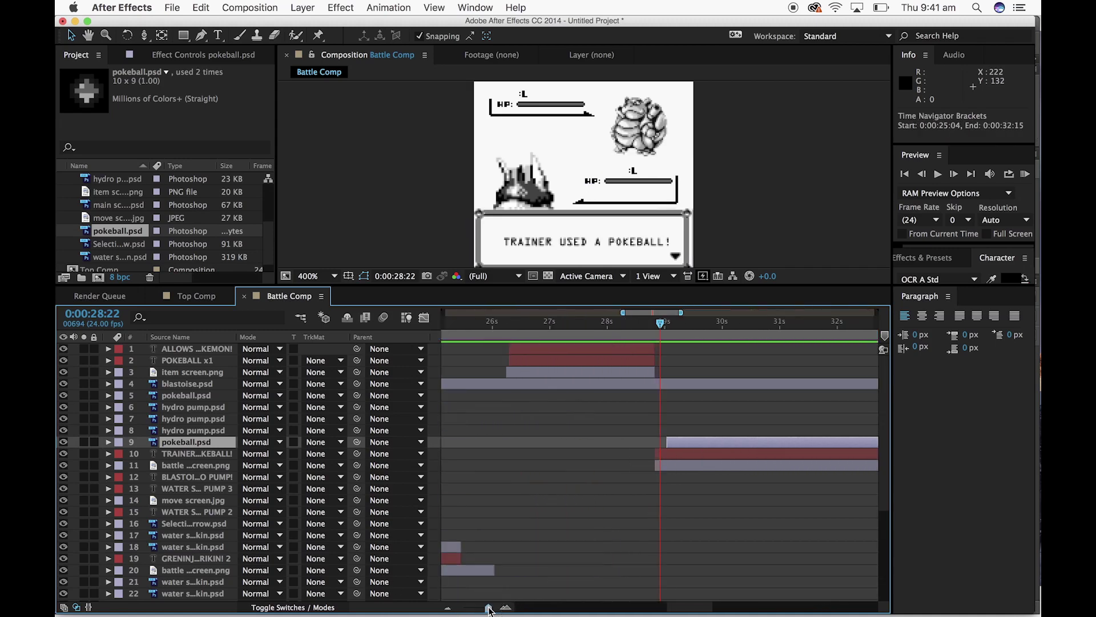
double_click(688, 445)
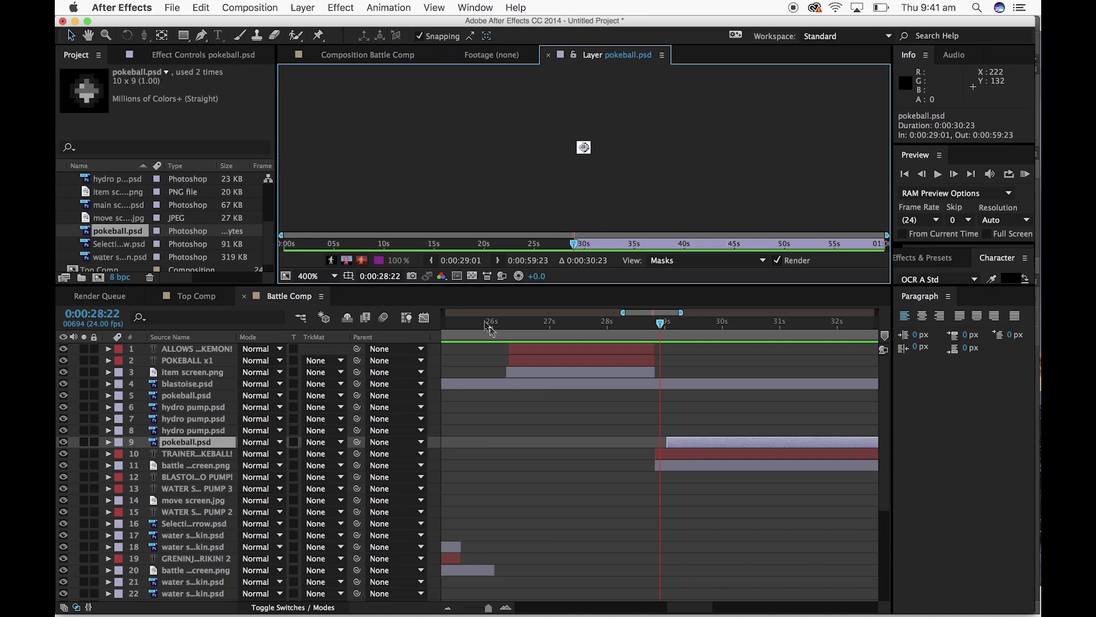
click(403, 52)
drag(694, 443, 688, 445)
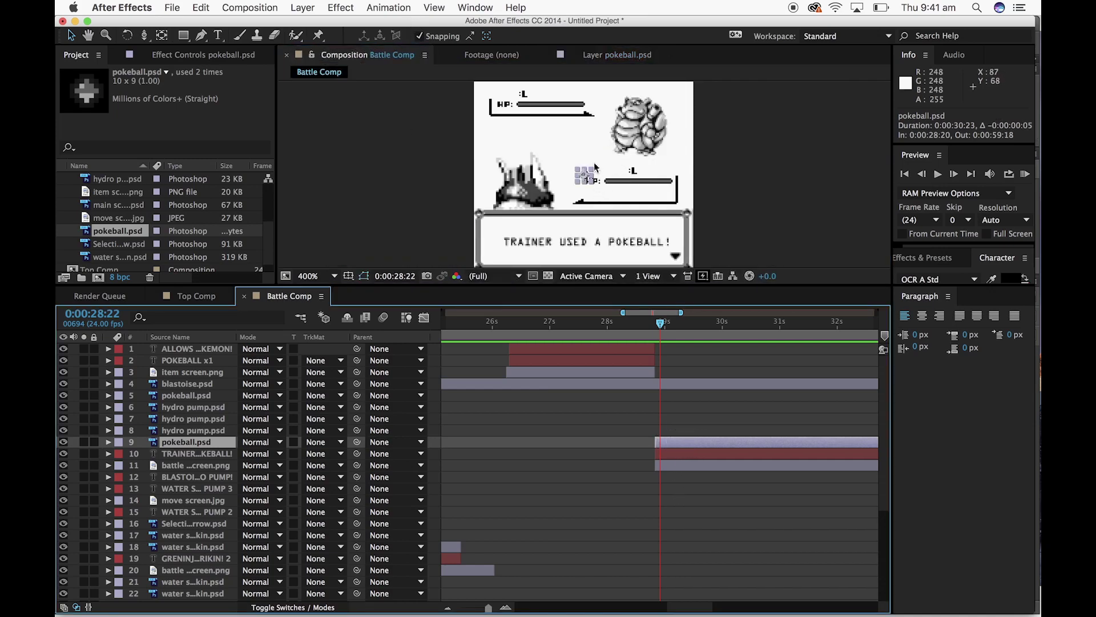
Place the new pokeball outside the frame beside Greninja at -24.5, 89.5 and keyframe its position at 0:00:28:20
drag(591, 175, 443, 196)
click(741, 169)
drag(660, 323, 654, 326)
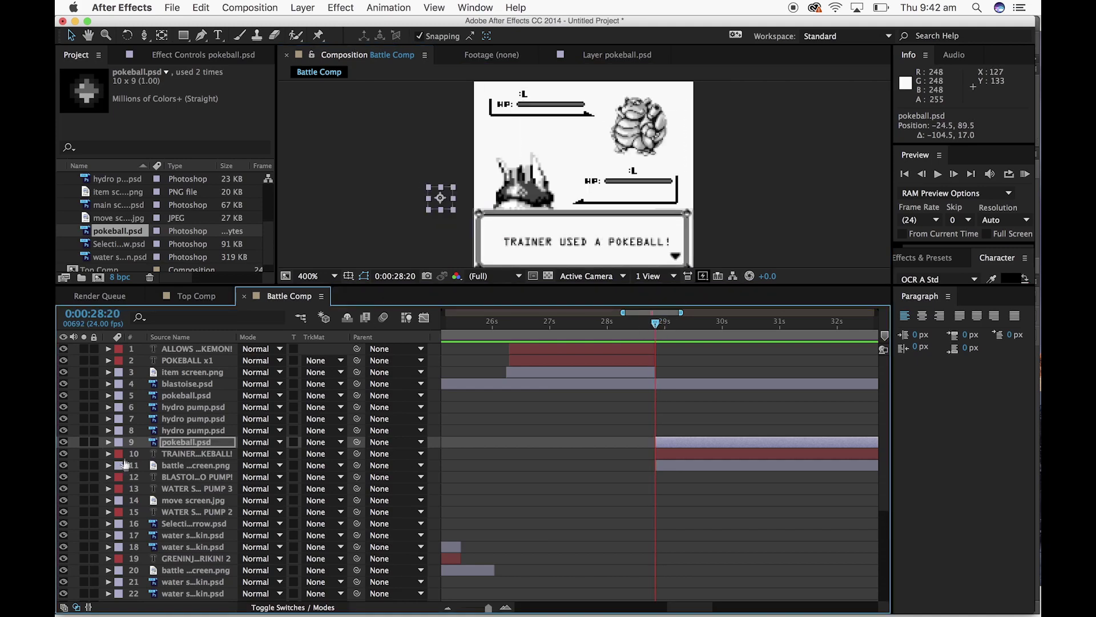
key(p)
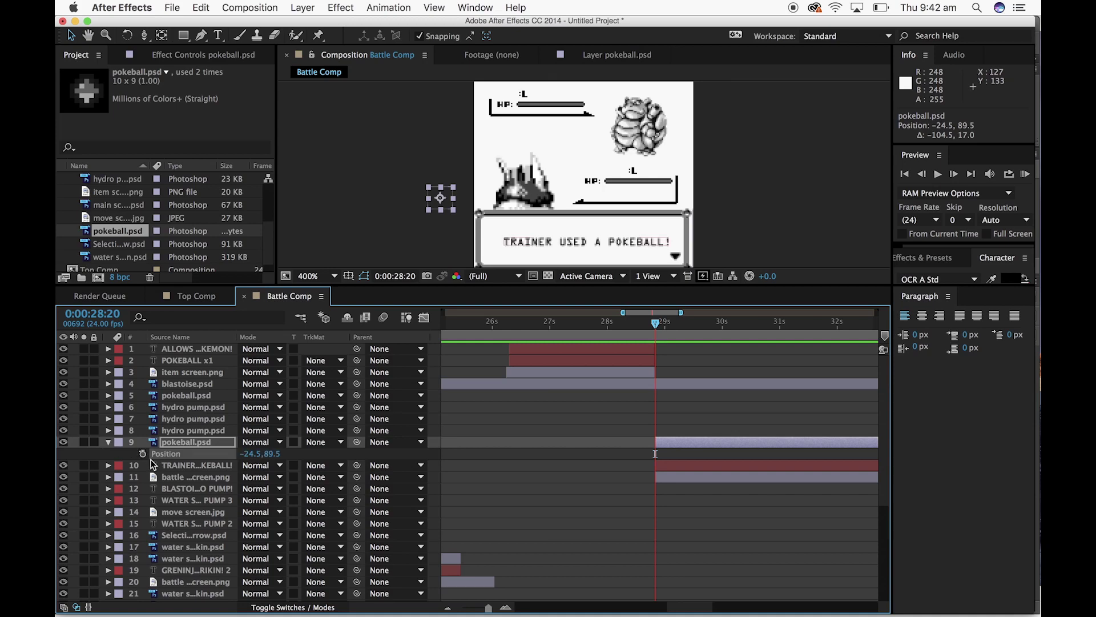
Keyframe the pokeball's position over Blastoise at 113.5, 42.5 at 0:00:29:10
drag(449, 190, 628, 122)
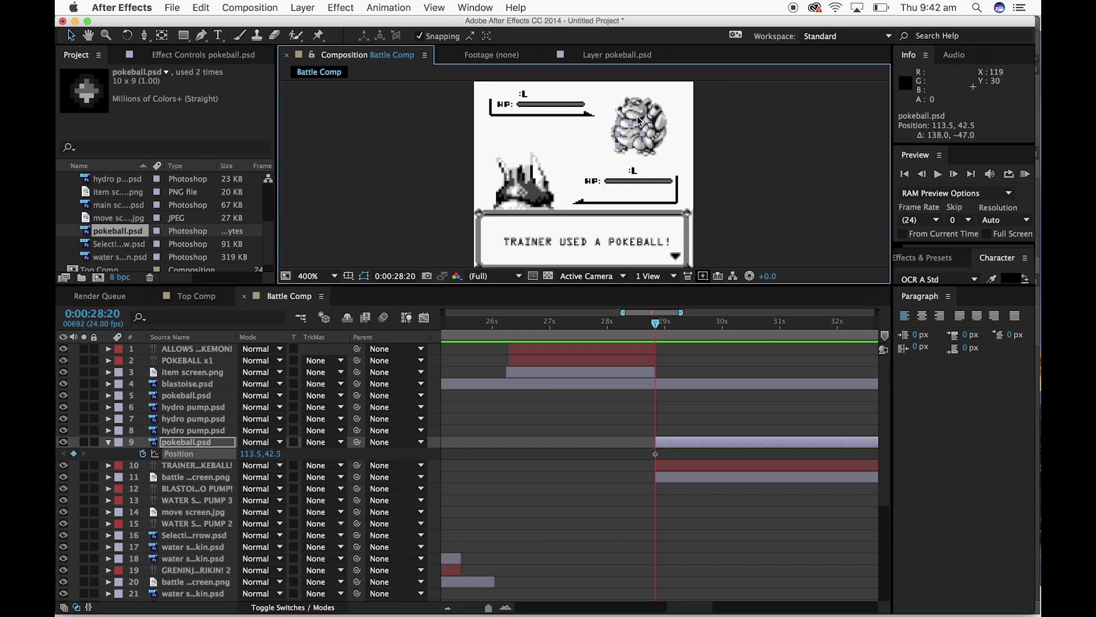
key(super+z)
drag(658, 327, 689, 325)
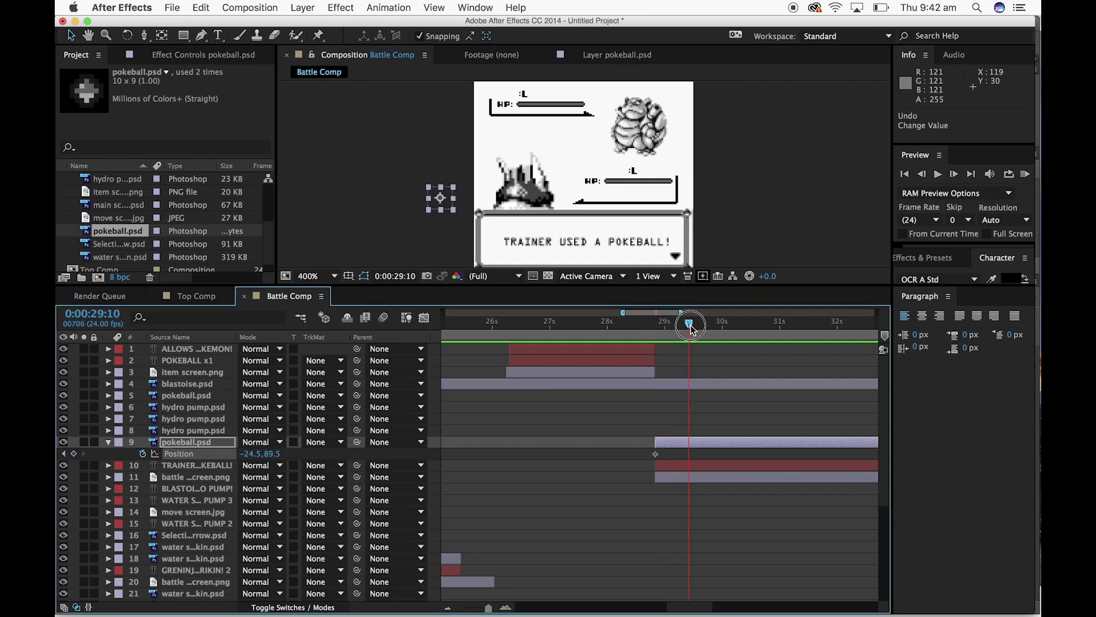
drag(451, 197, 632, 117)
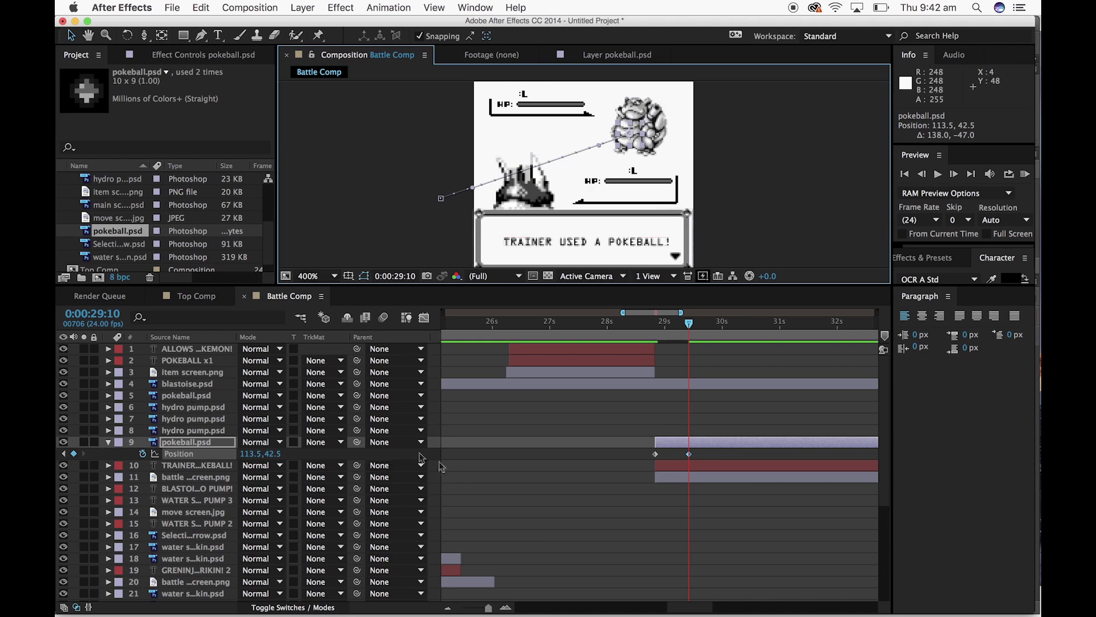
Move the pokeball layer directly above the blastoise layer and nudge the Greninja character to 44.0, 72.5
drag(177, 439, 194, 381)
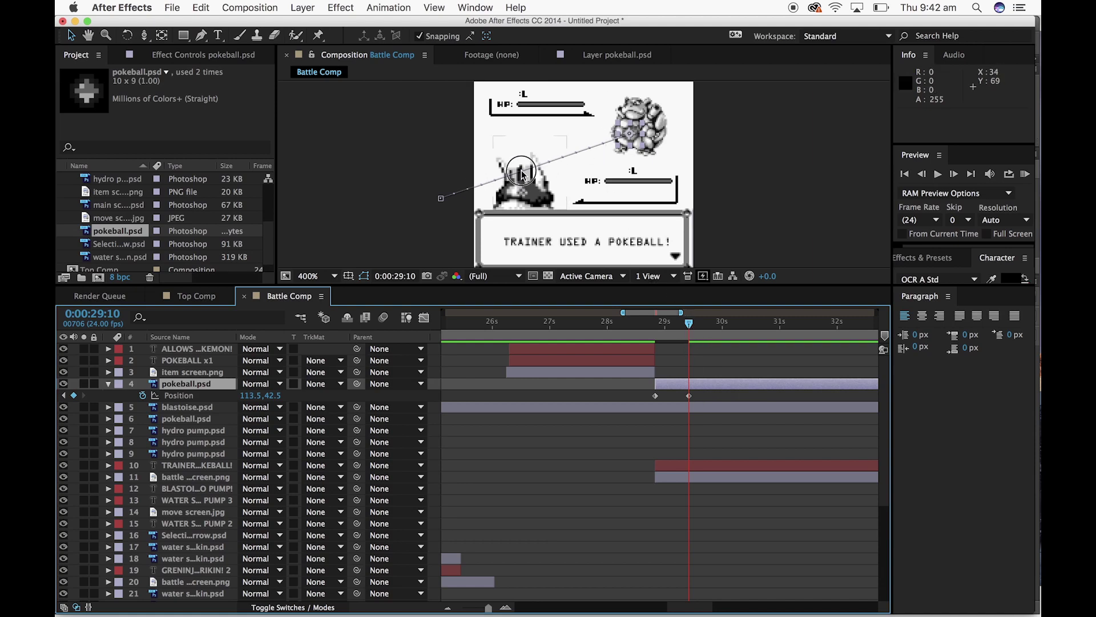
drag(522, 174, 529, 177)
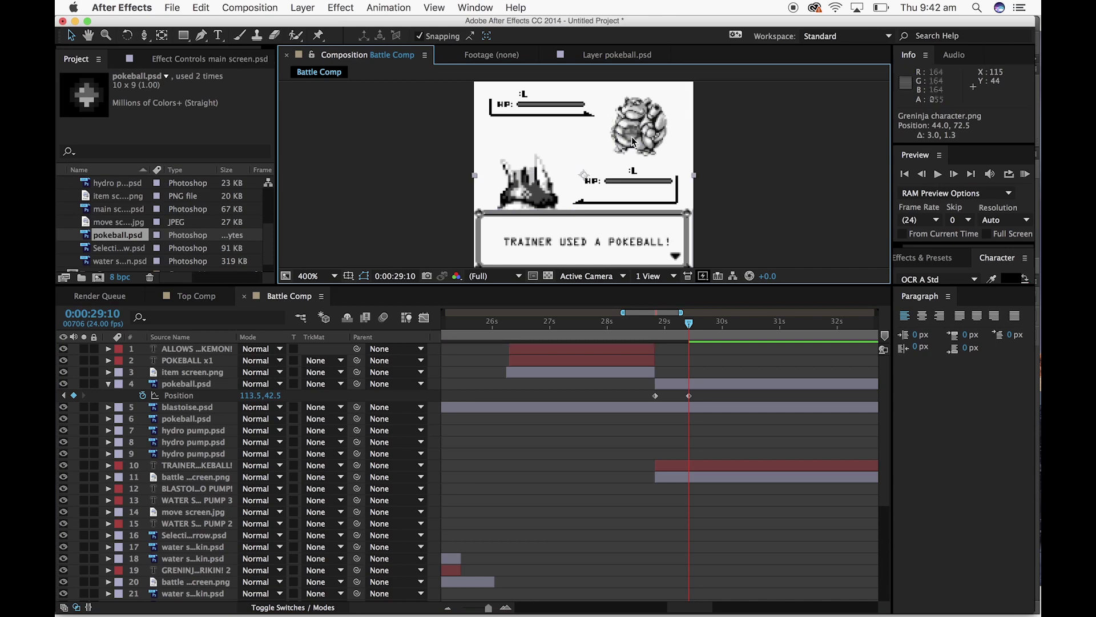
Bend the pokeball's motion path into a high arc over Greninja toward Blastoise
click(685, 386)
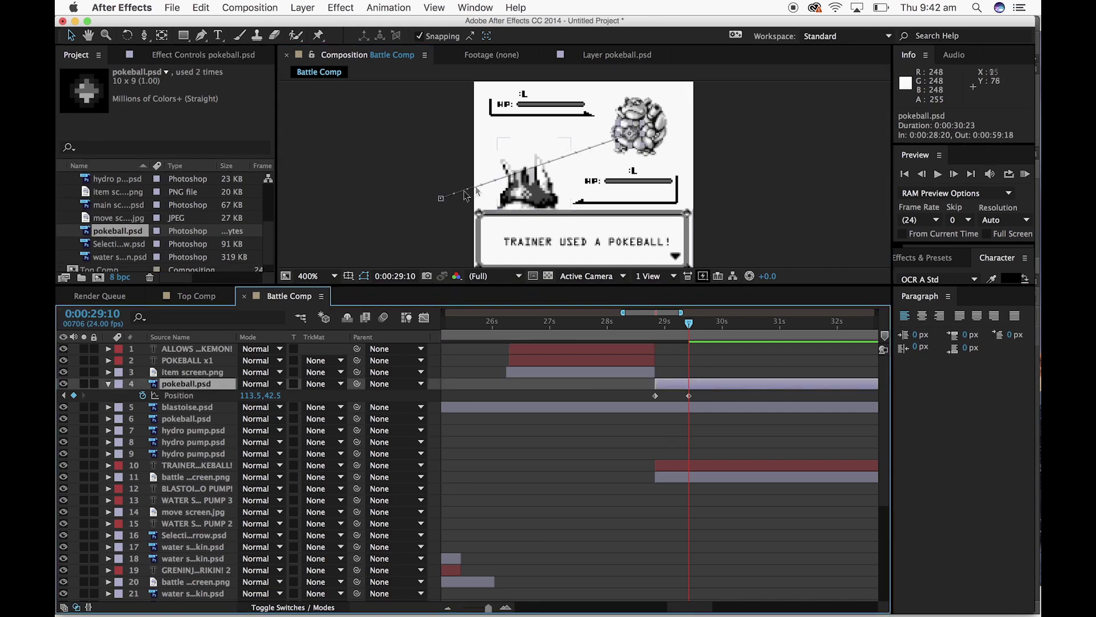
click(614, 147)
drag(616, 149, 493, 67)
mouse_move(691, 325)
mouse_down()
mouse_move(671, 326)
mouse_move(642, 360)
mouse_move(666, 342)
mouse_move(717, 336)
mouse_move(689, 340)
mouse_up()
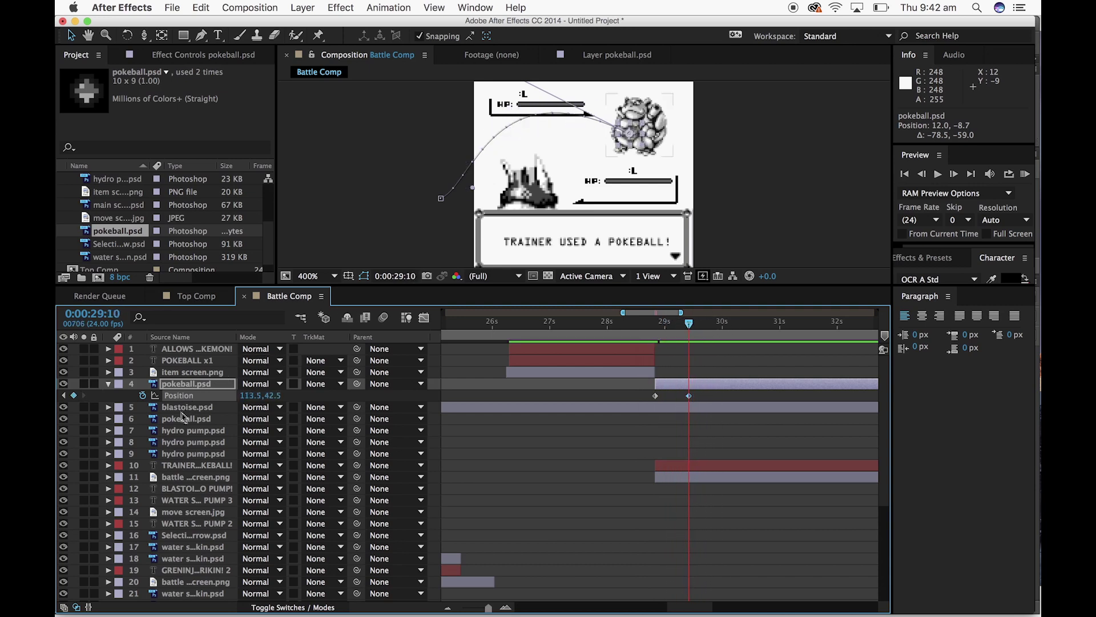
Animate Blastoise shrinking with a scale keyframe at 0:00:29:10 and one of 2.8, 3.0% at 0:00:30:00
click(100, 410)
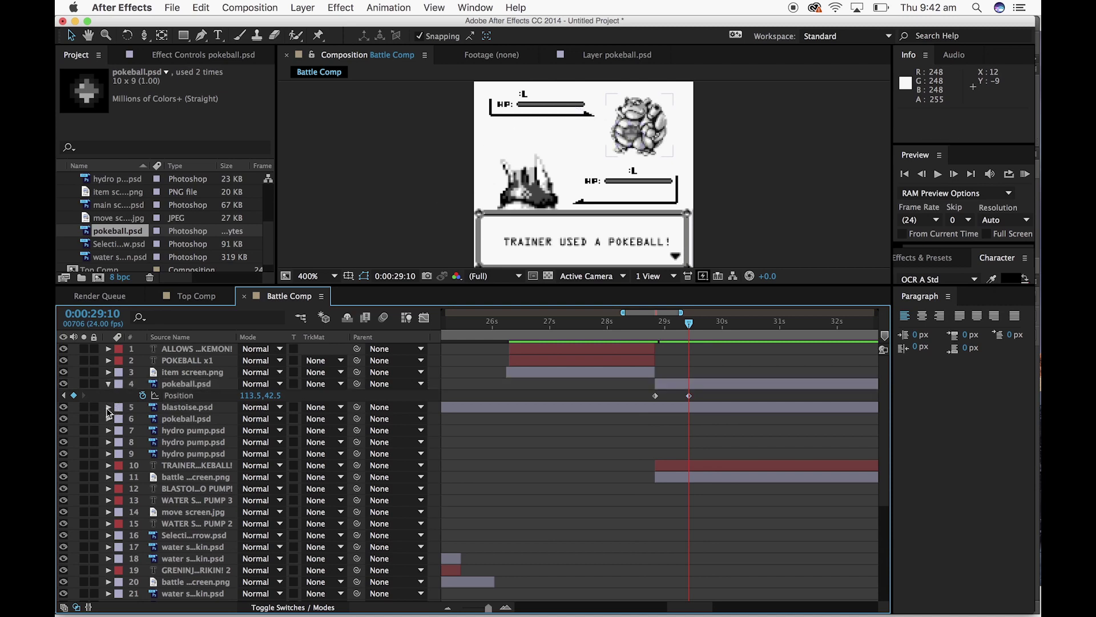
click(108, 406)
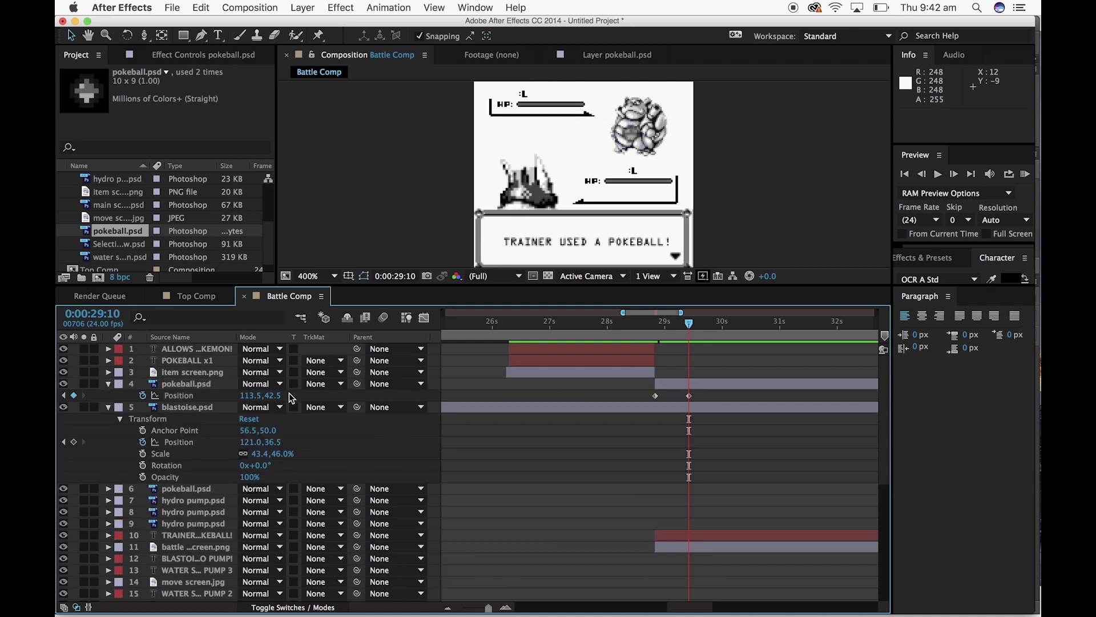
click(143, 454)
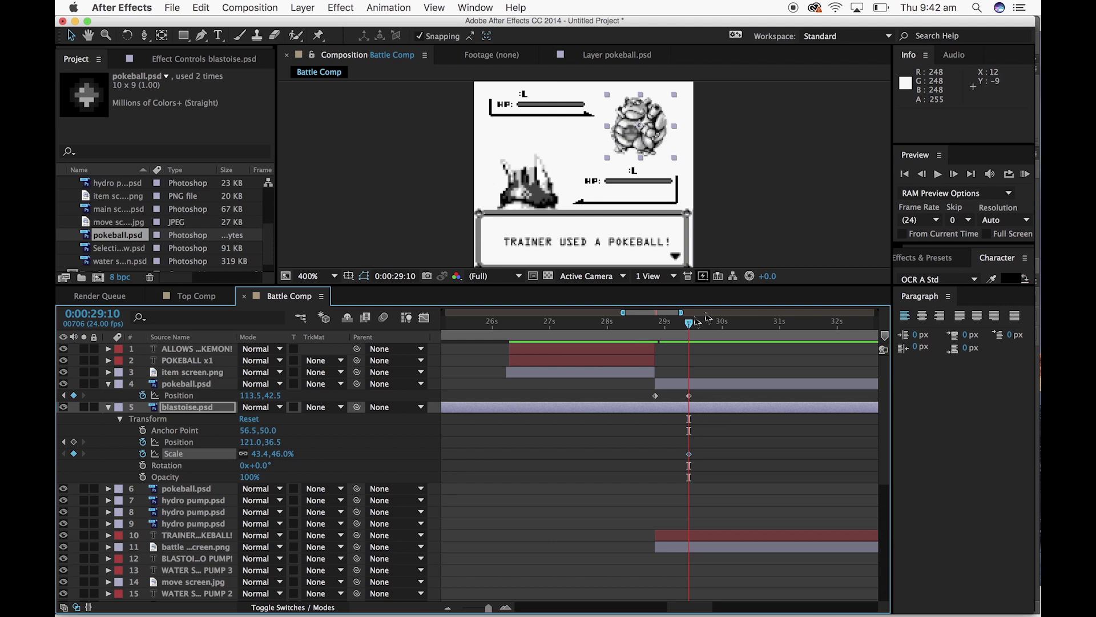
drag(689, 327, 723, 325)
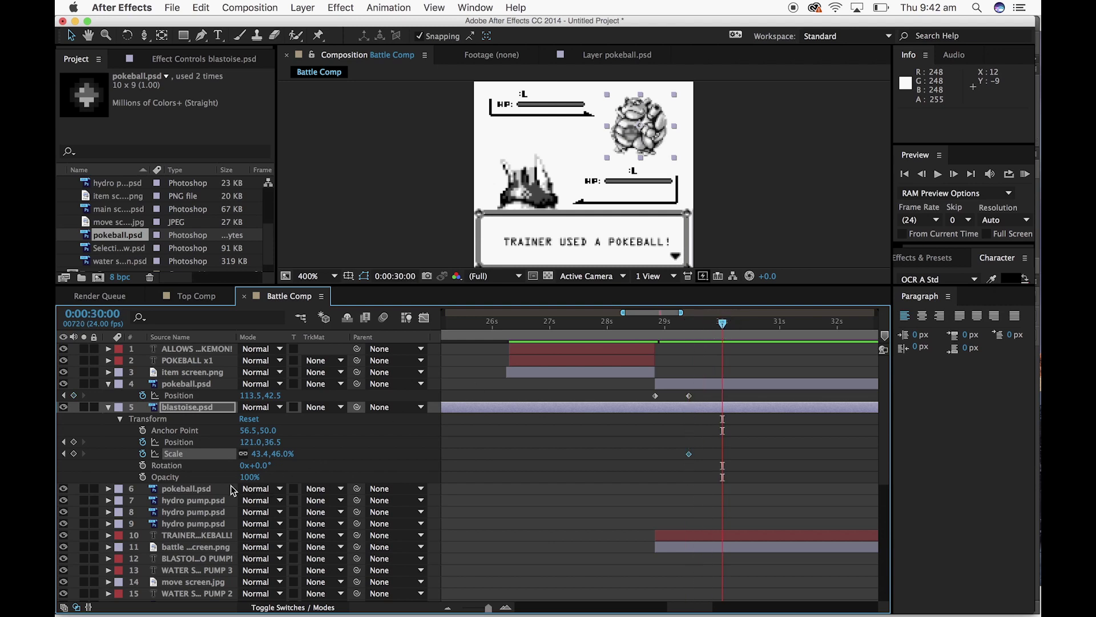
drag(279, 459, 257, 465)
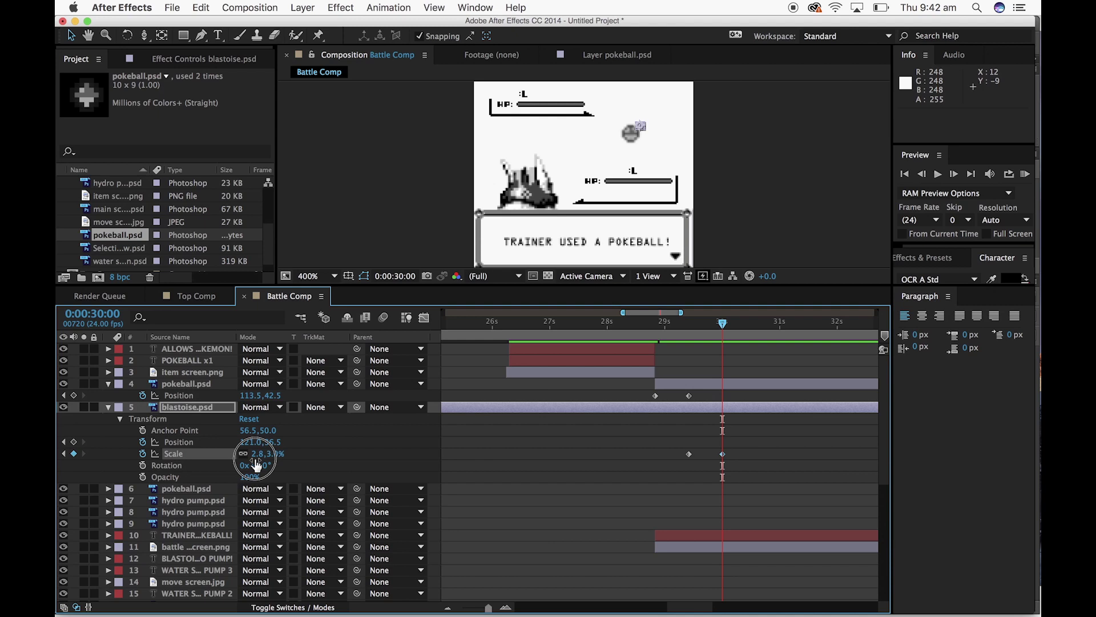
Change the pokeball's position keyframe at 0:00:29:10 to 118.5, 36.5 so it is centered on Blastoise
drag(724, 327, 690, 337)
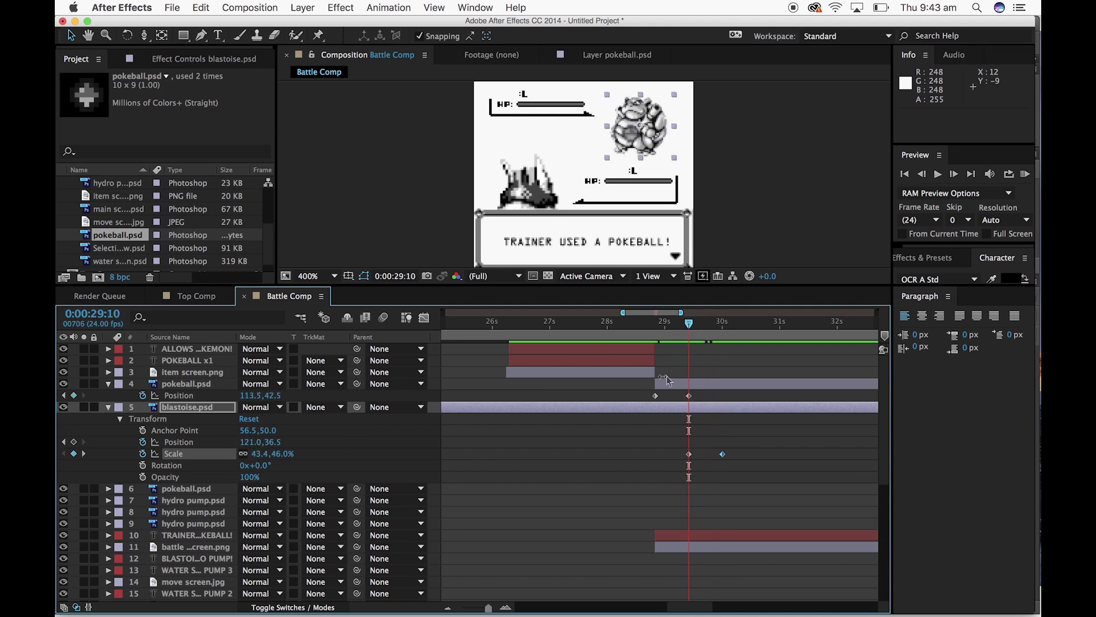
drag(272, 403, 253, 402)
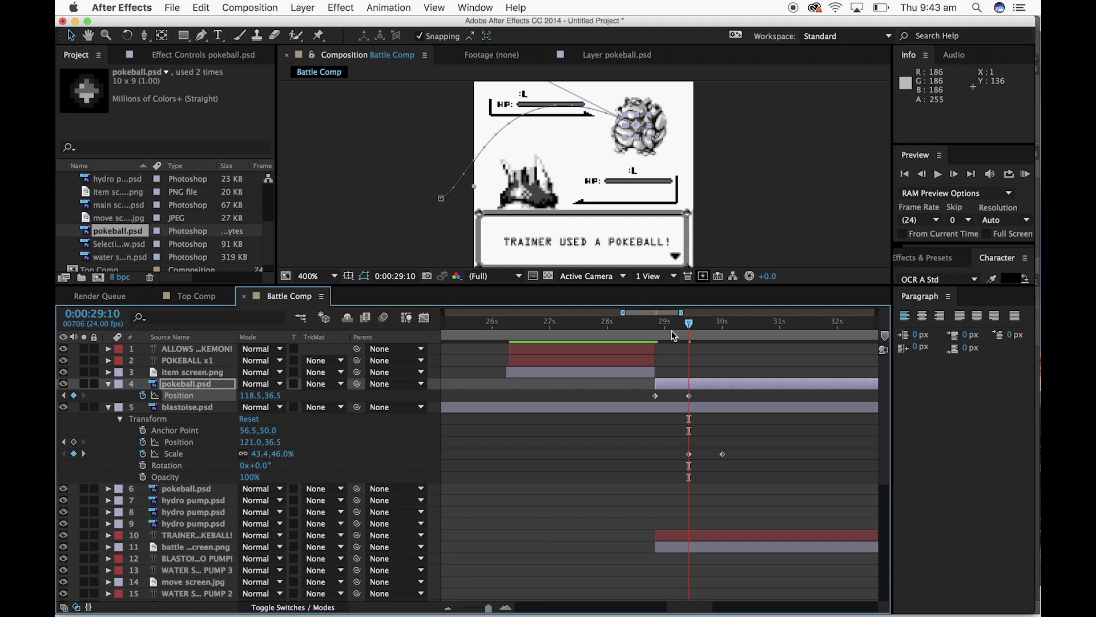
drag(689, 330, 734, 325)
click(815, 440)
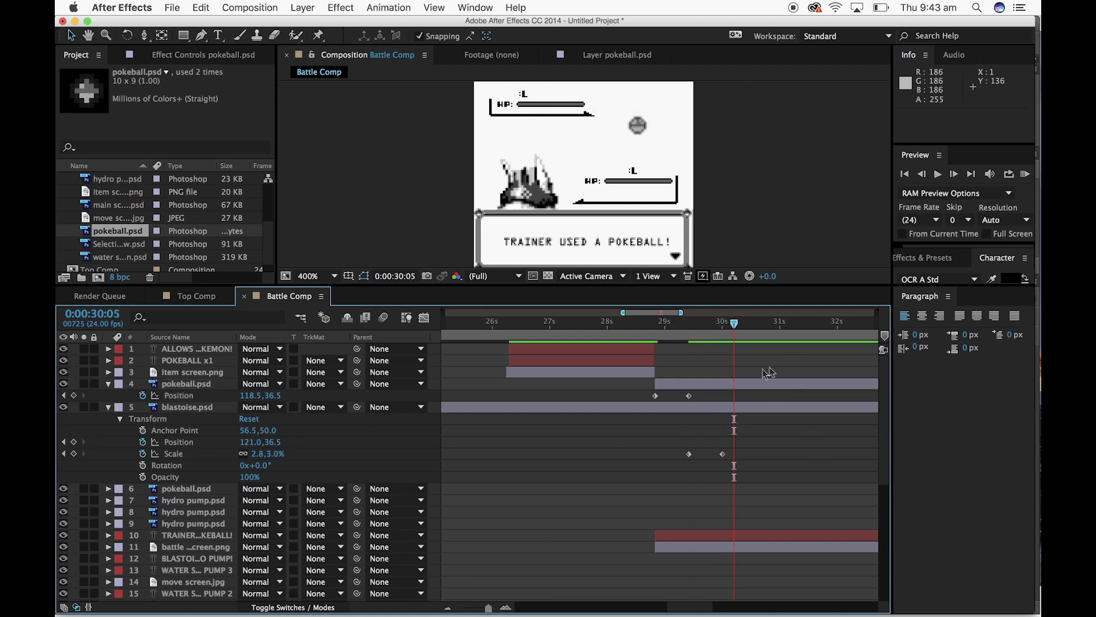
Keyframe a wobble in the blastoise layer's rotation: -20° at 0:00:30:09, 0° at 0:00:30:12 and 20° at 0:00:30:15
drag(734, 325, 744, 331)
click(143, 465)
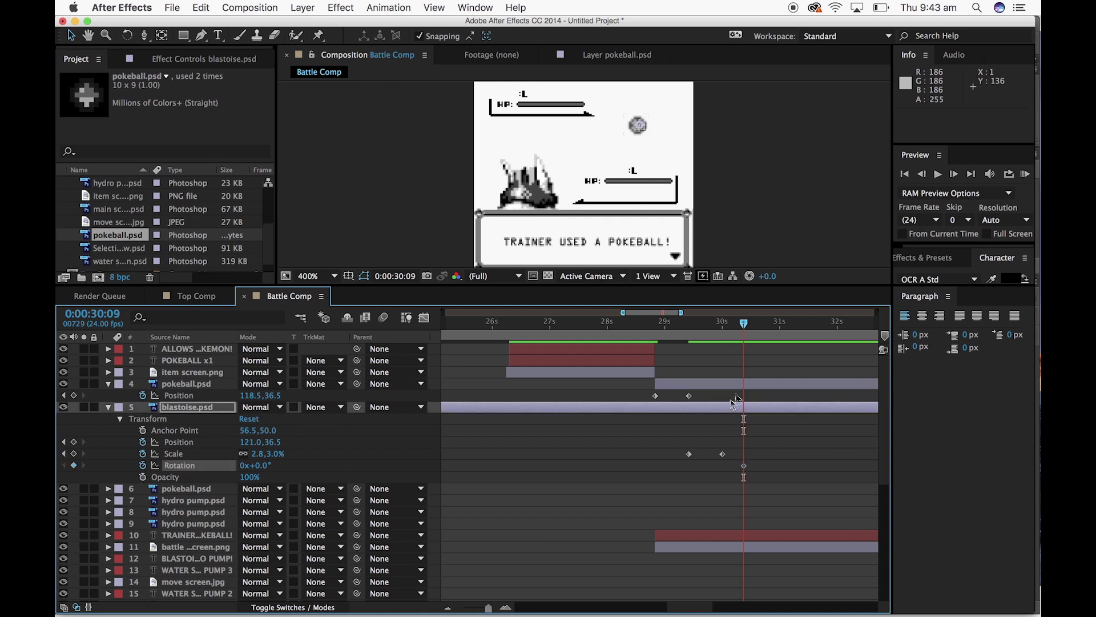
drag(266, 473, 259, 475)
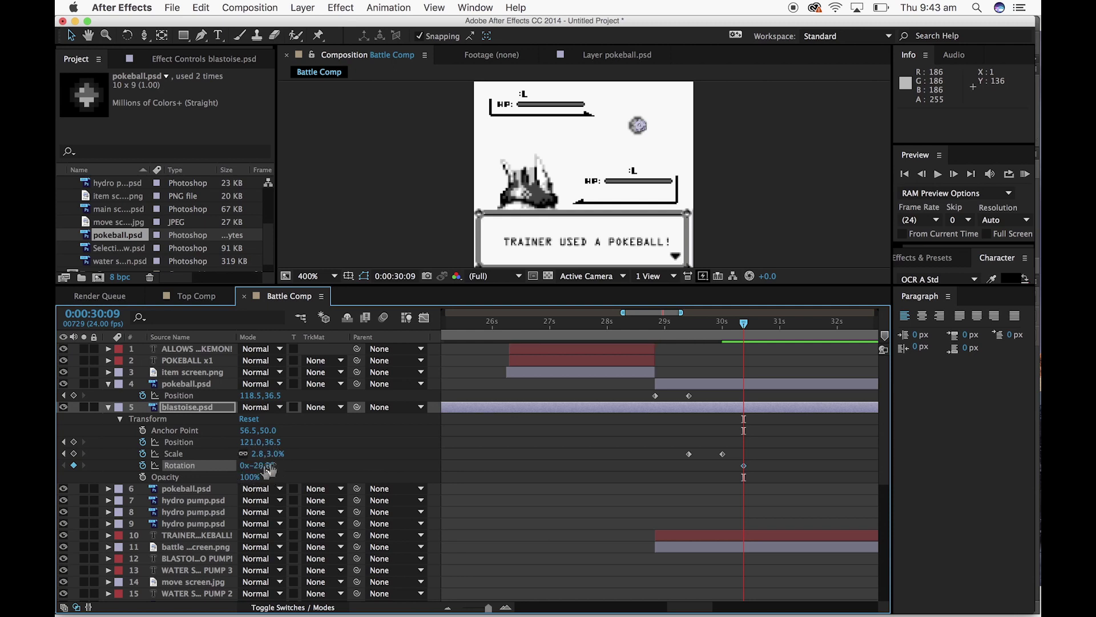
drag(747, 331, 753, 330)
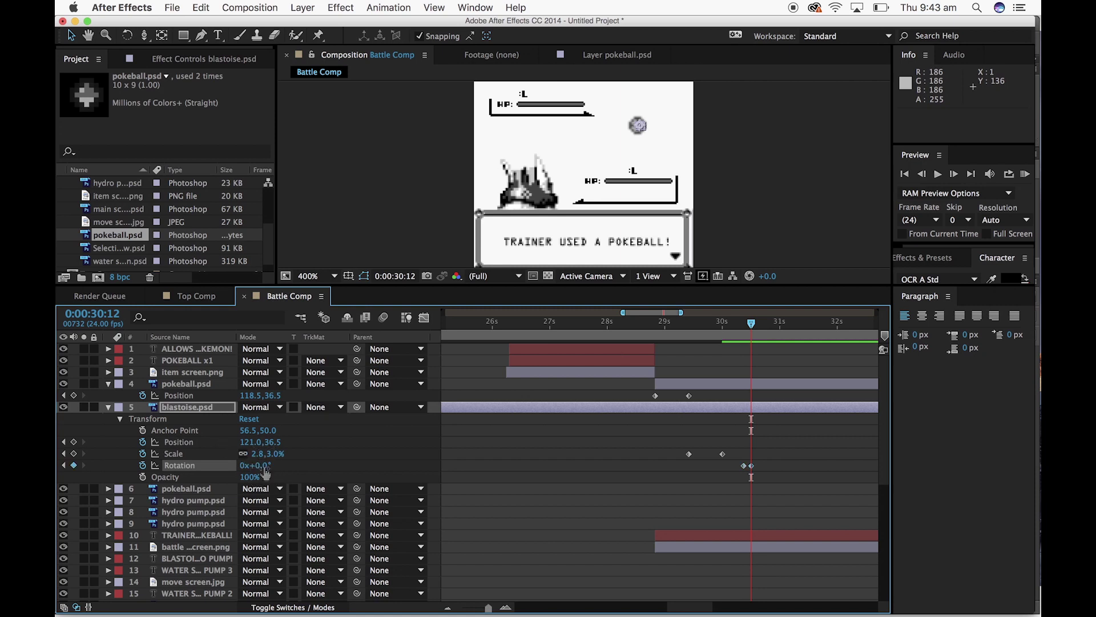
drag(756, 327, 761, 328)
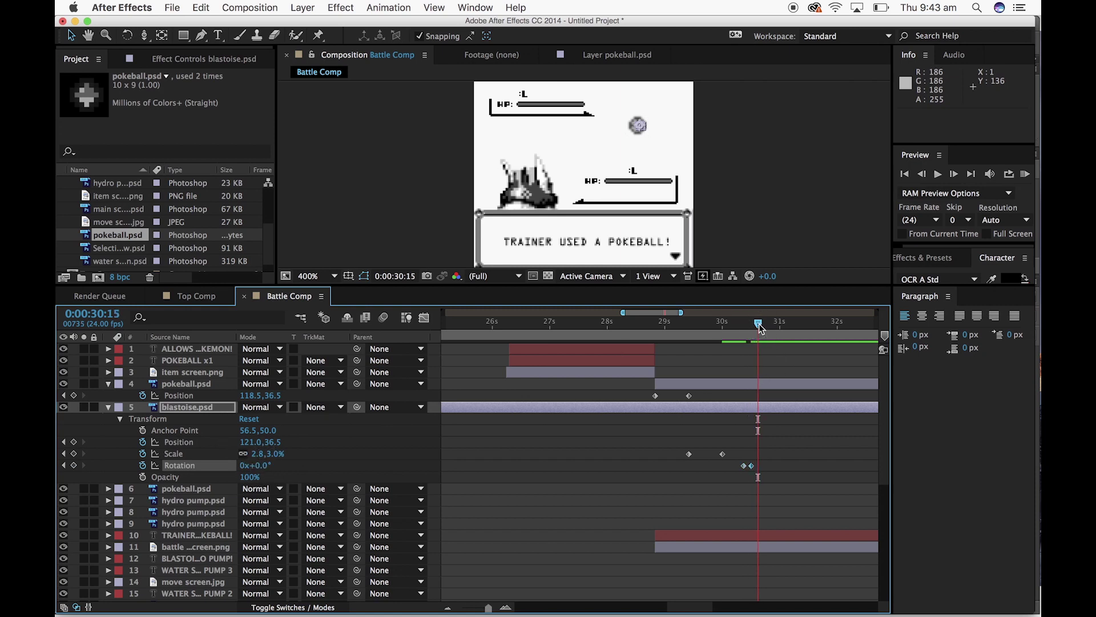
key(Return)
click(723, 231)
drag(761, 329, 735, 338)
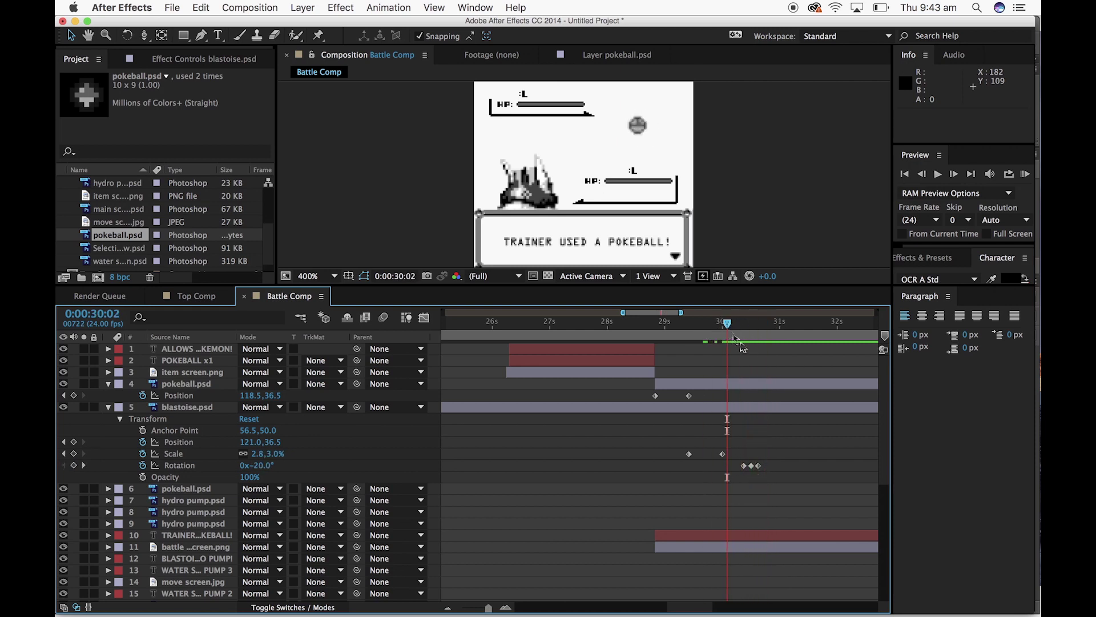
Move the second and third rotation keyframes to 0:00:30:17 and 0:00:31:00, and set the first one to -99°
mouse_move(762, 468)
mouse_down()
mouse_move(781, 467)
mouse_move(761, 467)
mouse_up()
mouse_move(729, 326)
mouse_down()
mouse_move(758, 326)
mouse_move(735, 339)
mouse_move(742, 331)
mouse_move(715, 333)
mouse_move(727, 325)
mouse_move(745, 336)
mouse_up()
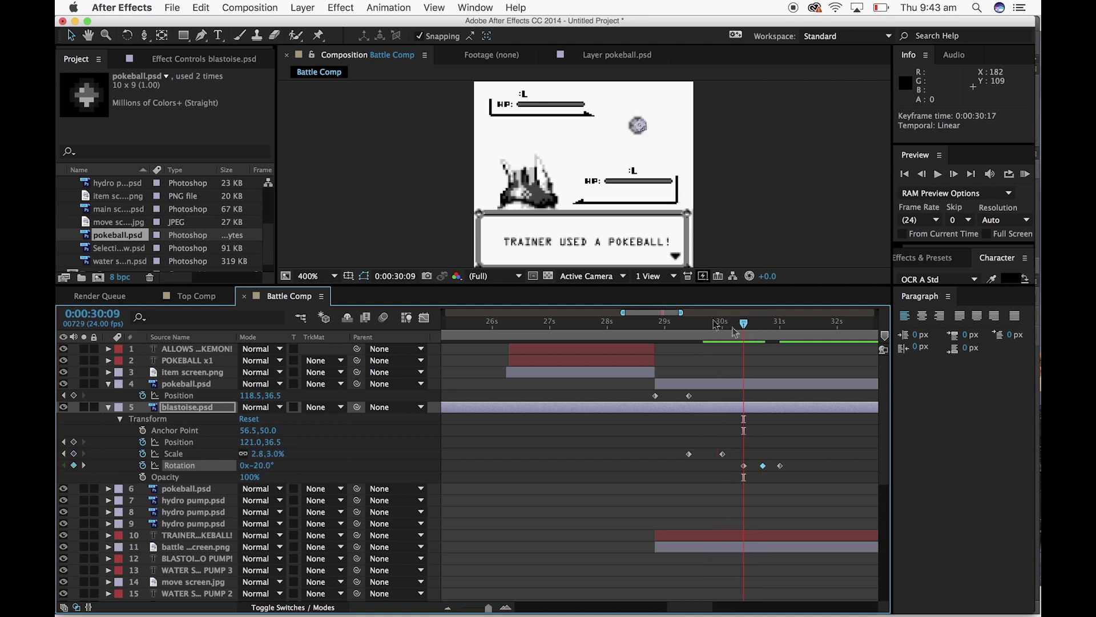
drag(258, 465, 209, 472)
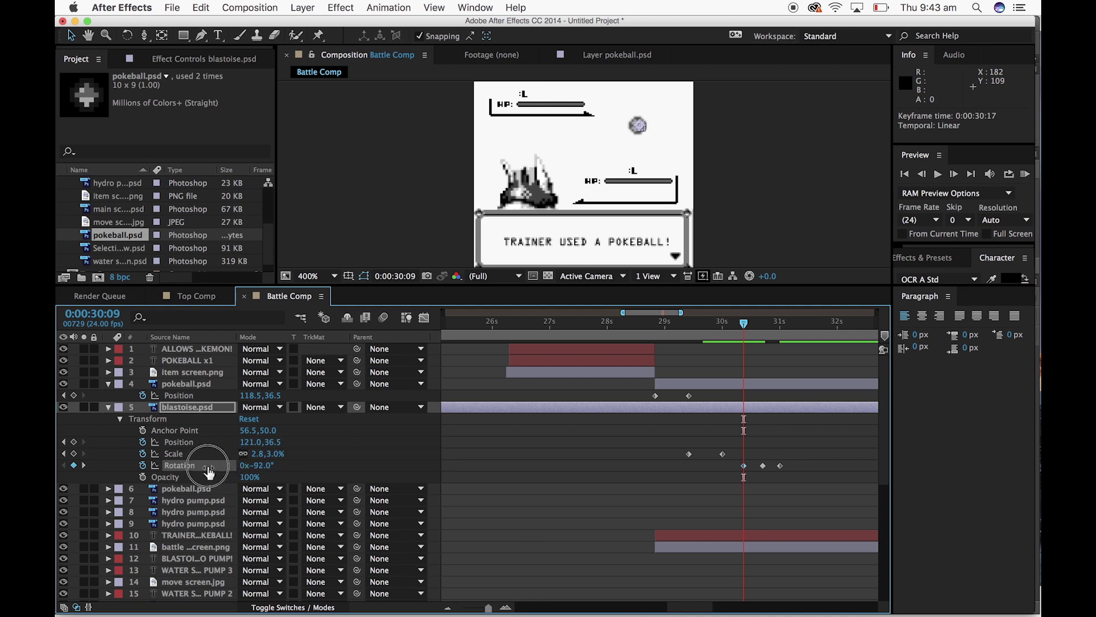
Try a 99° rotation value on the blastoise layer at 0:00:31:01, and undo it
drag(744, 334, 781, 332)
click(261, 466)
text(99)
key(Return)
click(805, 346)
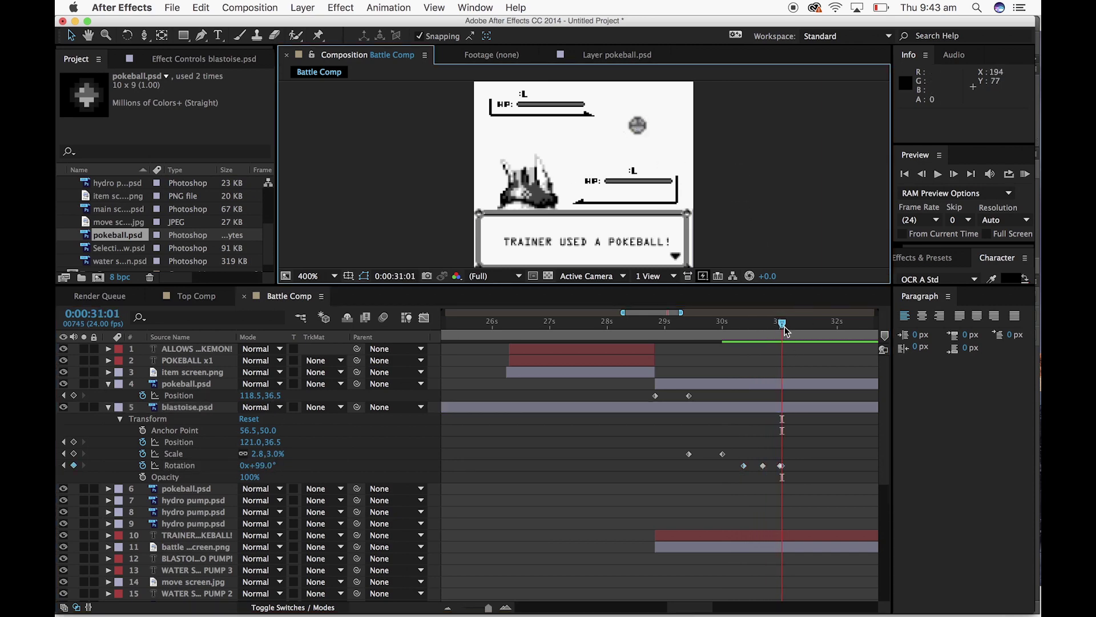
drag(790, 481, 733, 468)
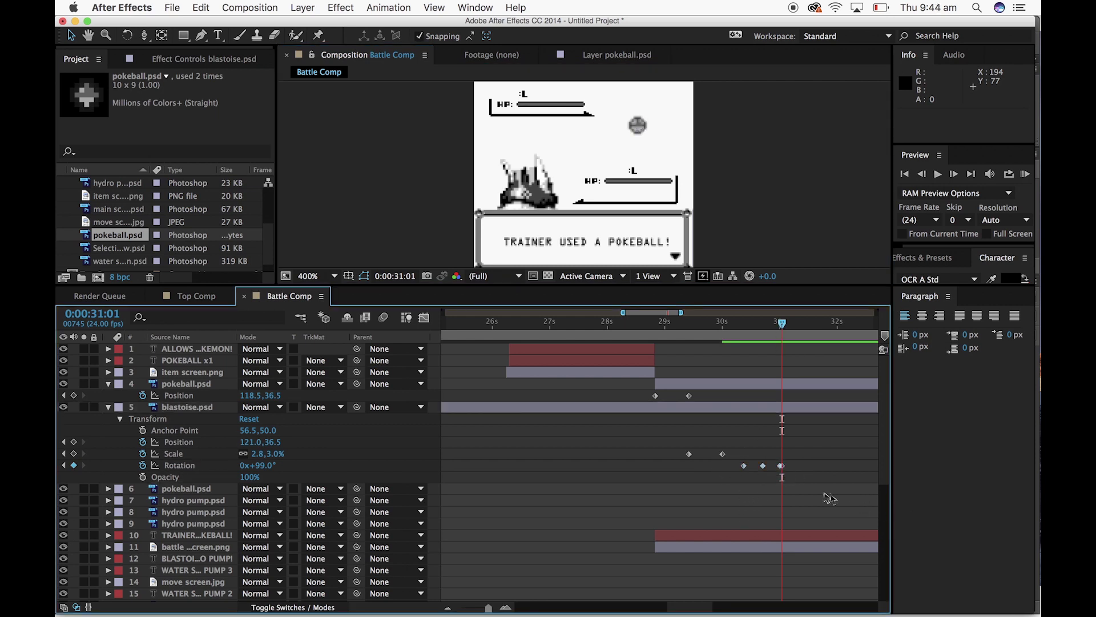
key(ctrl+z)
Set the blastoise layer's last rotation keyframe, at 0:00:31:00, to 90°
click(780, 467)
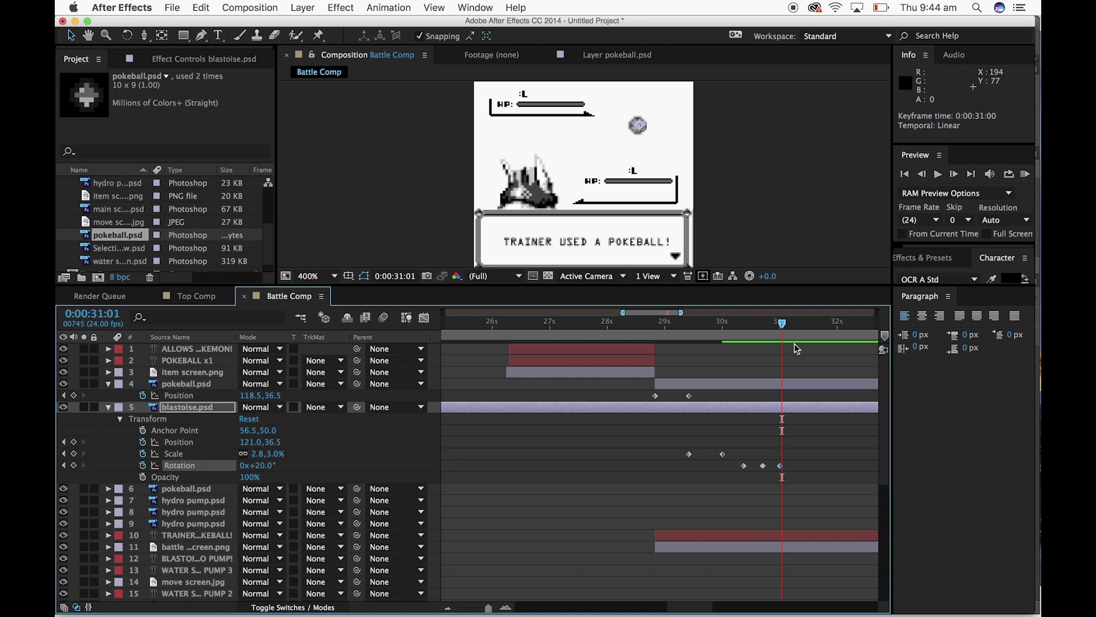
drag(782, 325, 780, 325)
click(258, 465)
Cut the three rotation keyframes from the blastoise layer and paste them onto the upper pokeball layer at 0:00:31:00
drag(802, 477, 717, 445)
key(super+x)
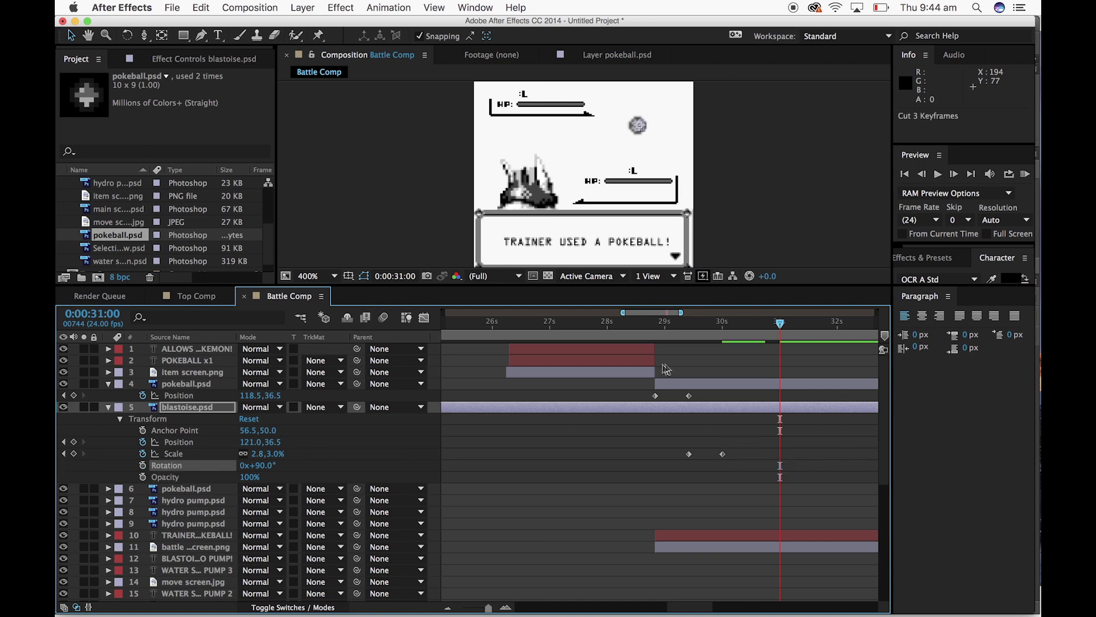
click(689, 396)
click(193, 385)
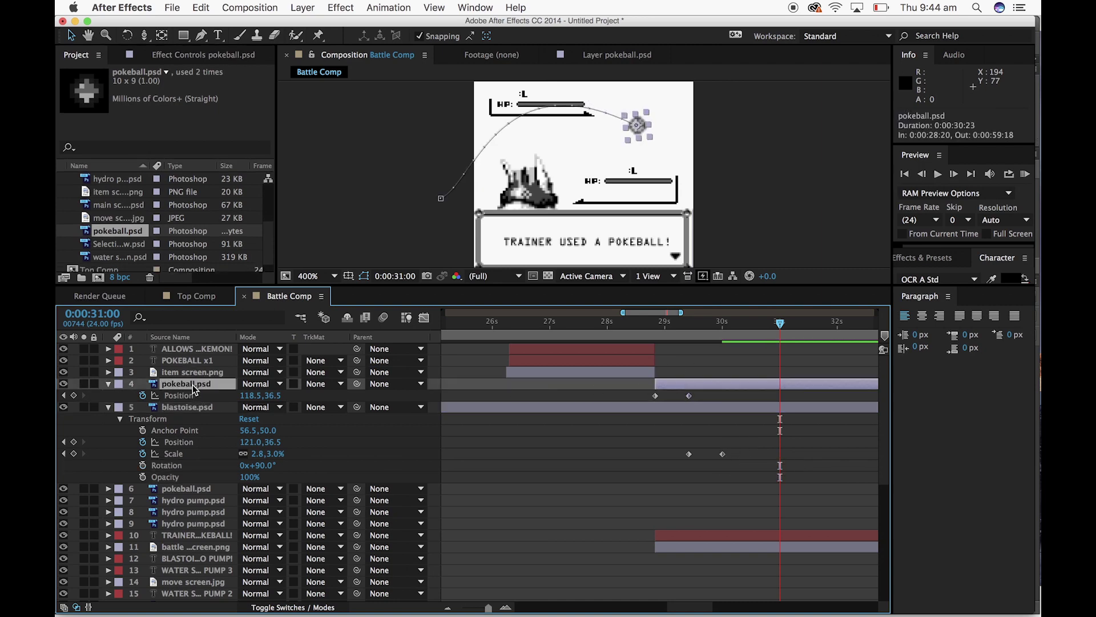
key(super+v)
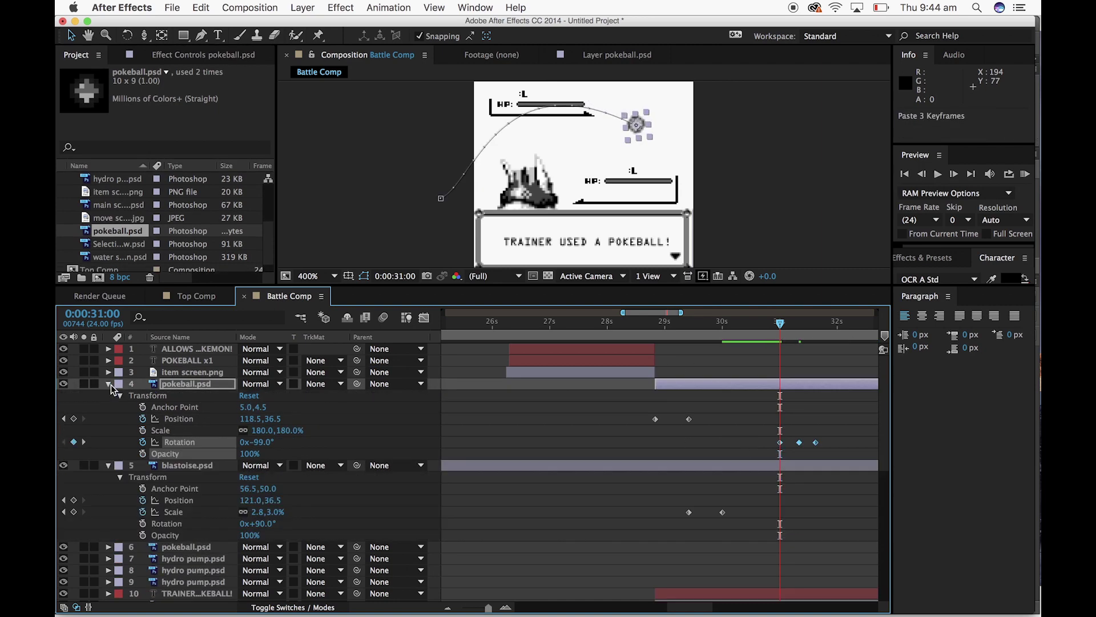
Add a 0° rotation keyframe to the upper pokeball layer at 0:00:31:20
drag(780, 325, 833, 323)
click(788, 197)
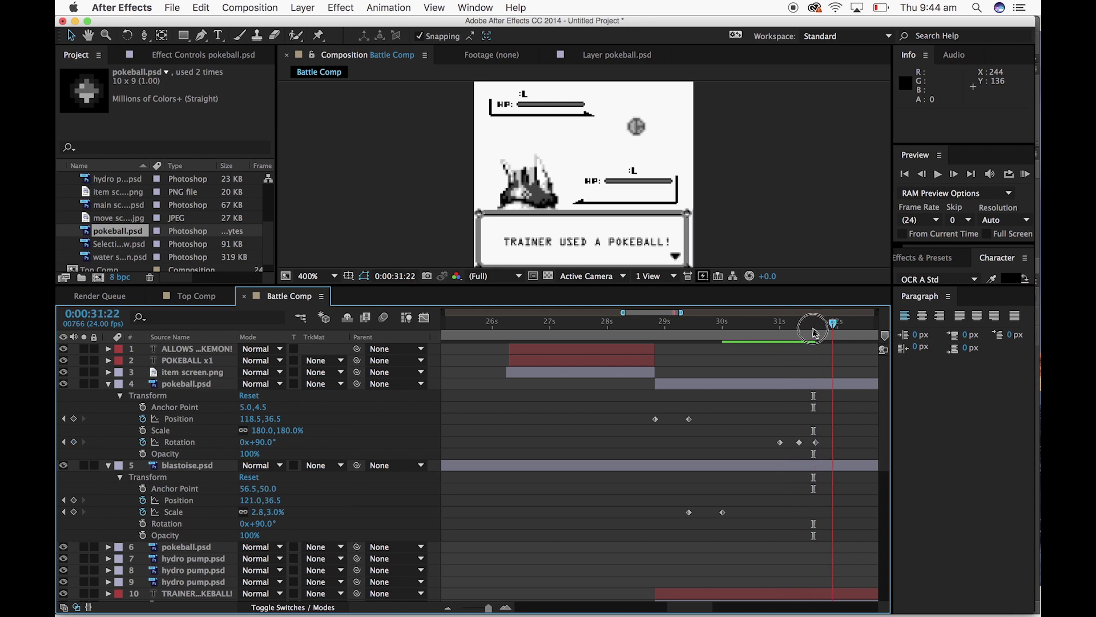
click(828, 325)
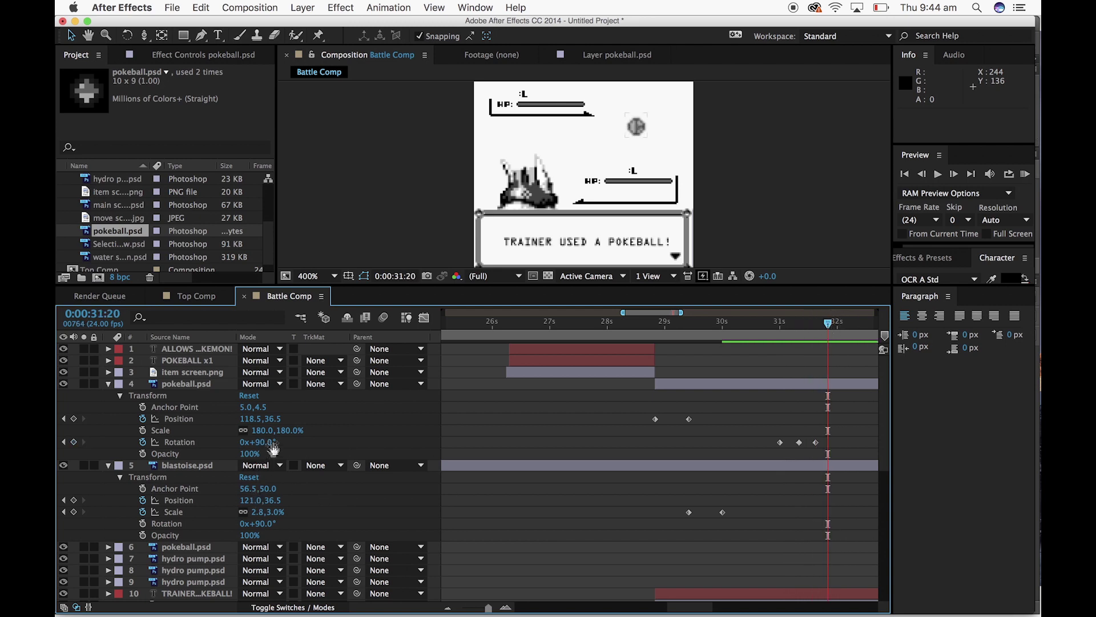
text(0)
key(Return)
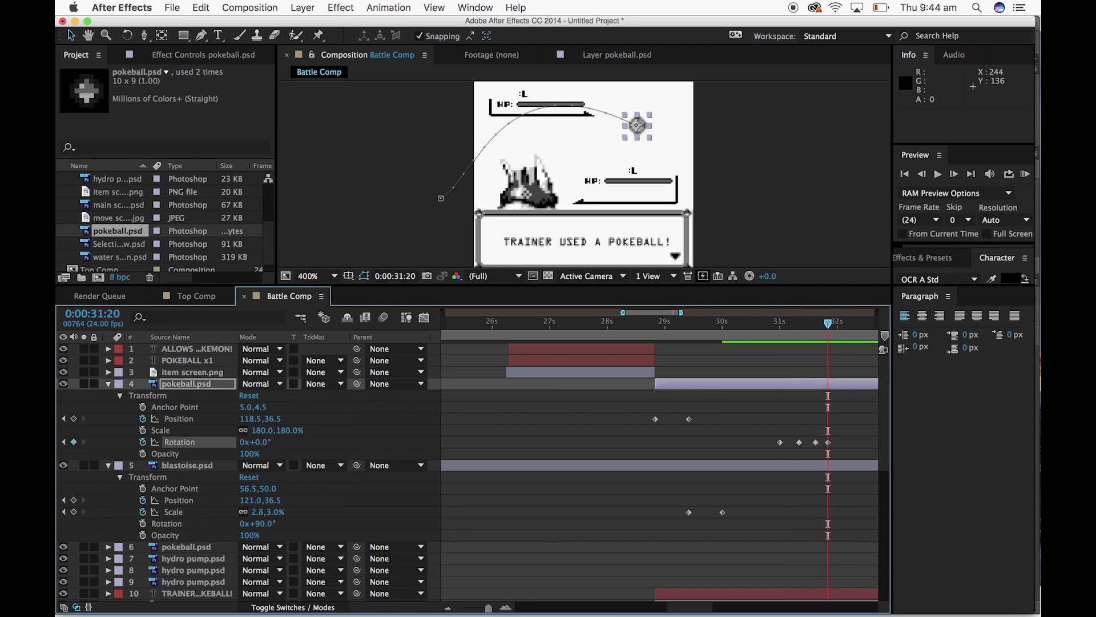
Copy the pokeball's rotation keyframes and paste them to repeat the wobble, with the last set starting at 0:00:33:20
scroll(800, 423, right, 5)
drag(648, 457, 567, 426)
key(super+c)
drag(636, 329, 752, 326)
key(super+v)
key(super+v)
drag(485, 609, 460, 612)
scroll(734, 548, down, 5)
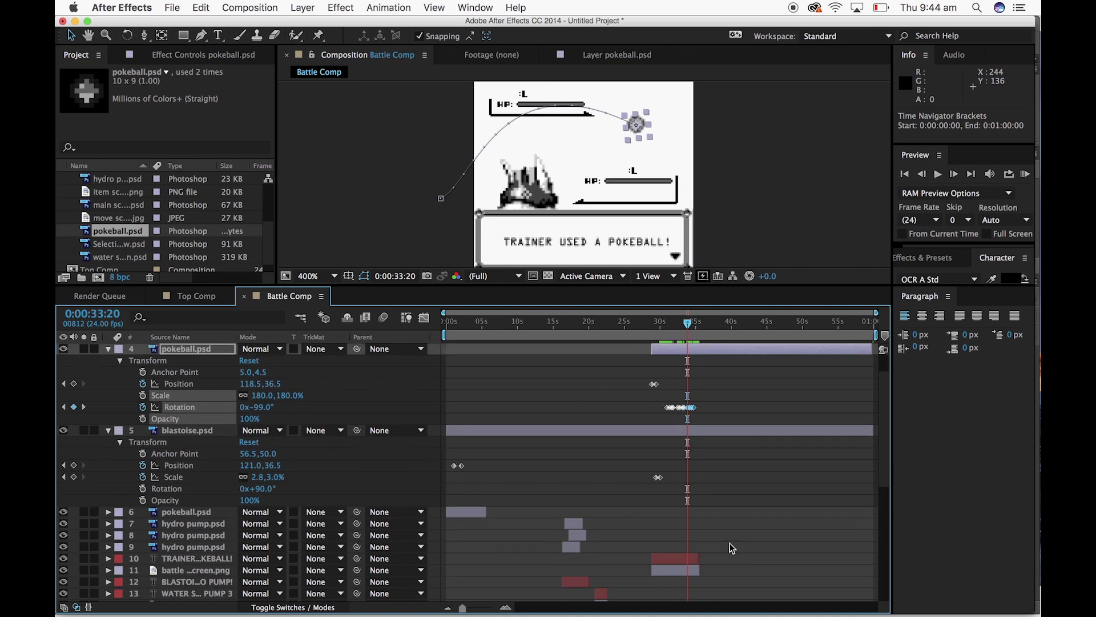
Collapse the blastoise and pokeball layers and extend the battle start screen under the TRAINER USED A POKEBALL! text to 0:00:43:23
drag(666, 326, 705, 327)
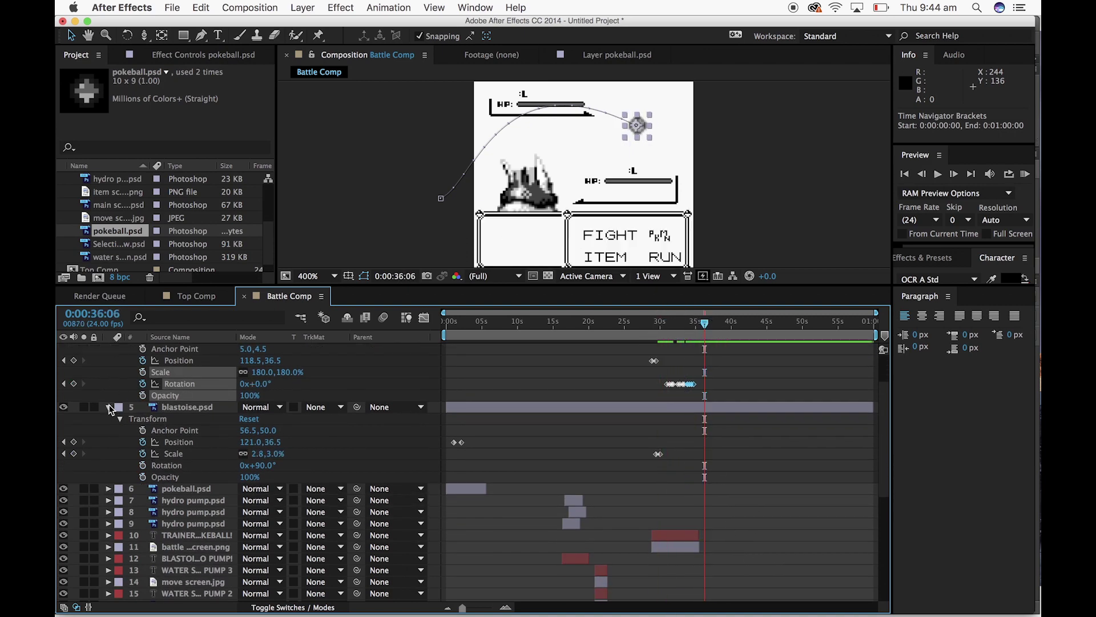
click(108, 407)
click(108, 384)
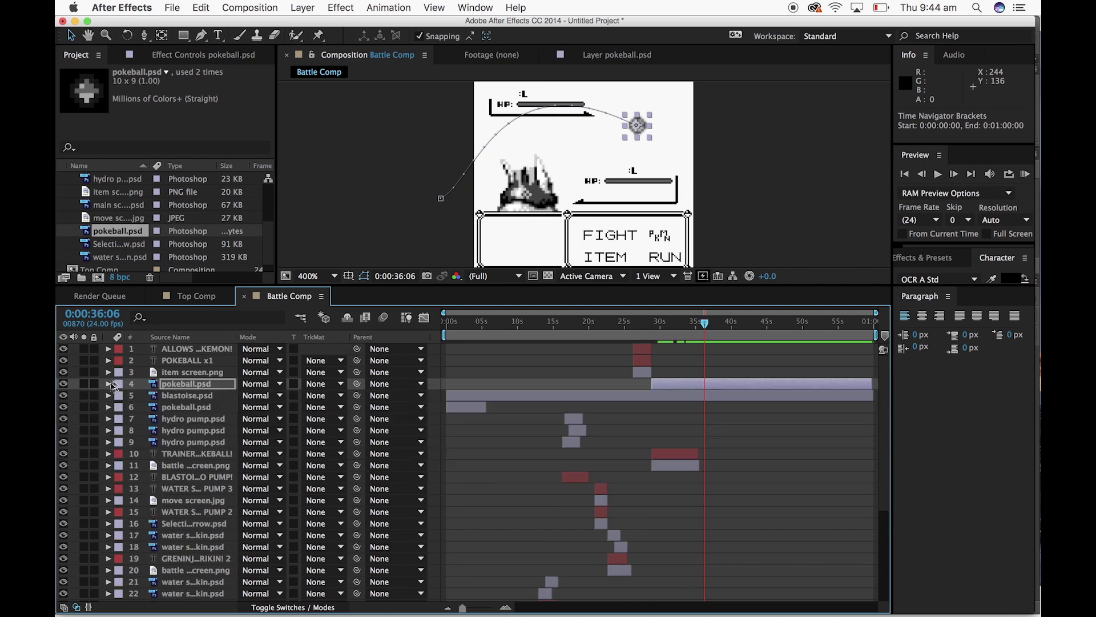
drag(705, 326, 700, 336)
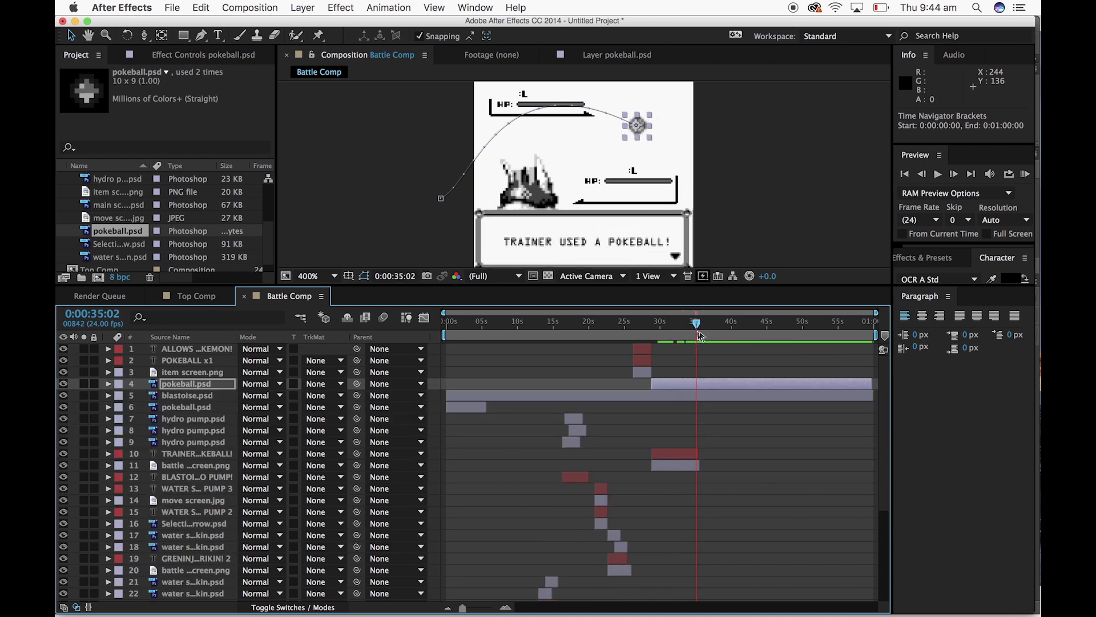
drag(700, 470, 760, 467)
Duplicate the TRAINER USED A POKEBALL! text layer and move the copy to start at 0:00:37:05
mouse_move(700, 329)
mouse_down()
mouse_move(718, 330)
mouse_move(677, 330)
mouse_move(701, 325)
mouse_up()
drag(702, 324, 715, 324)
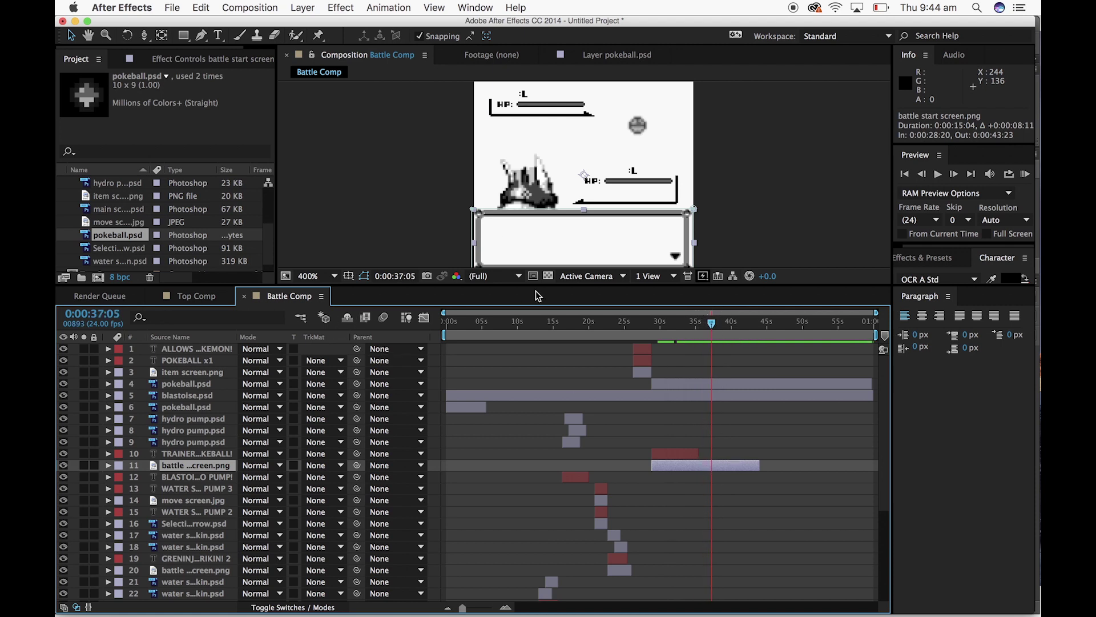
click(673, 457)
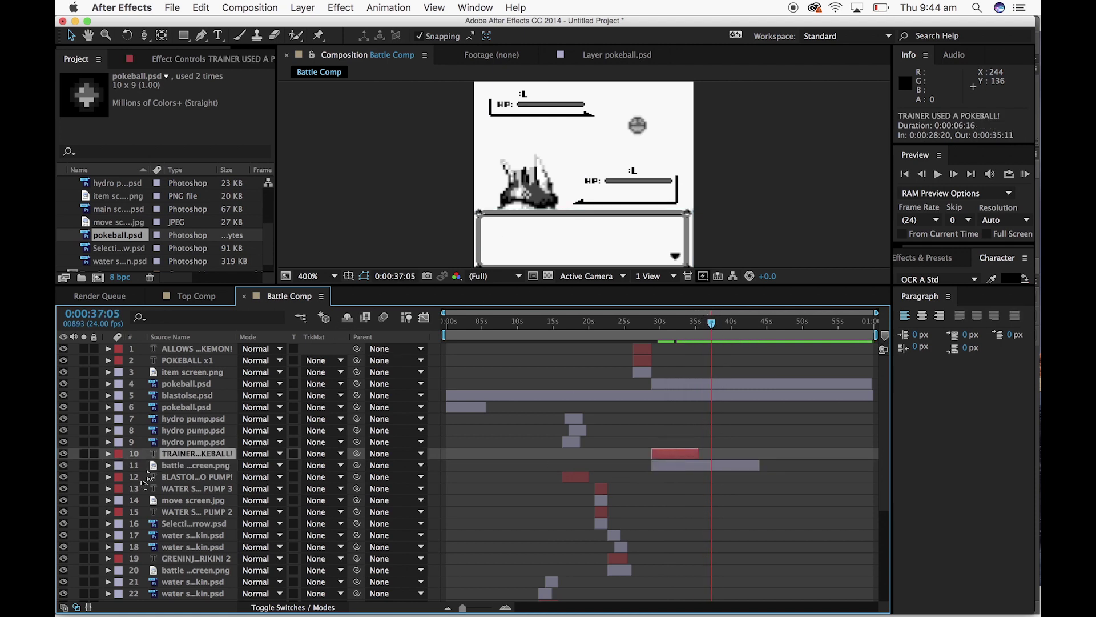
key(super+v)
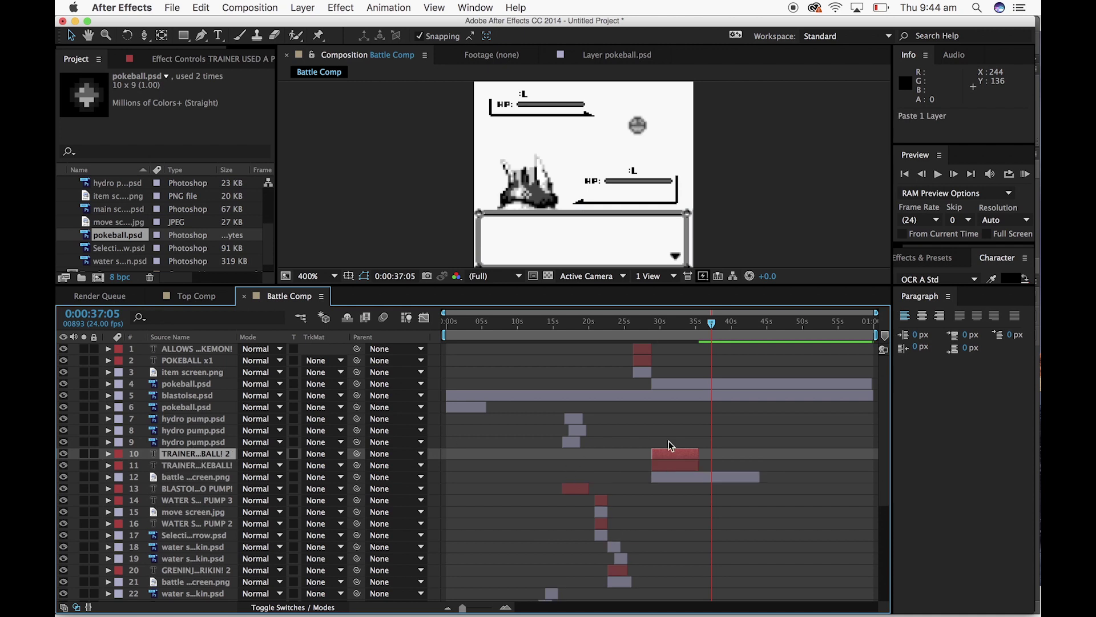
drag(675, 457, 734, 462)
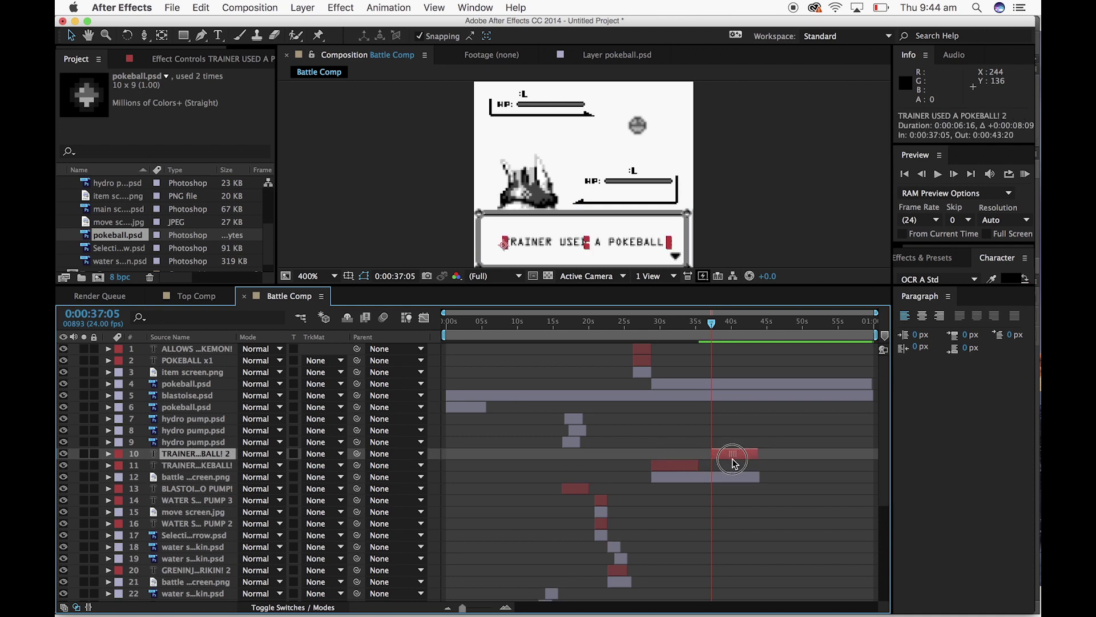
Change the duplicated text to "YOU CAUGHT BLASTOISE!" and center it in the message box at 28.3, 124.1
double_click(542, 240)
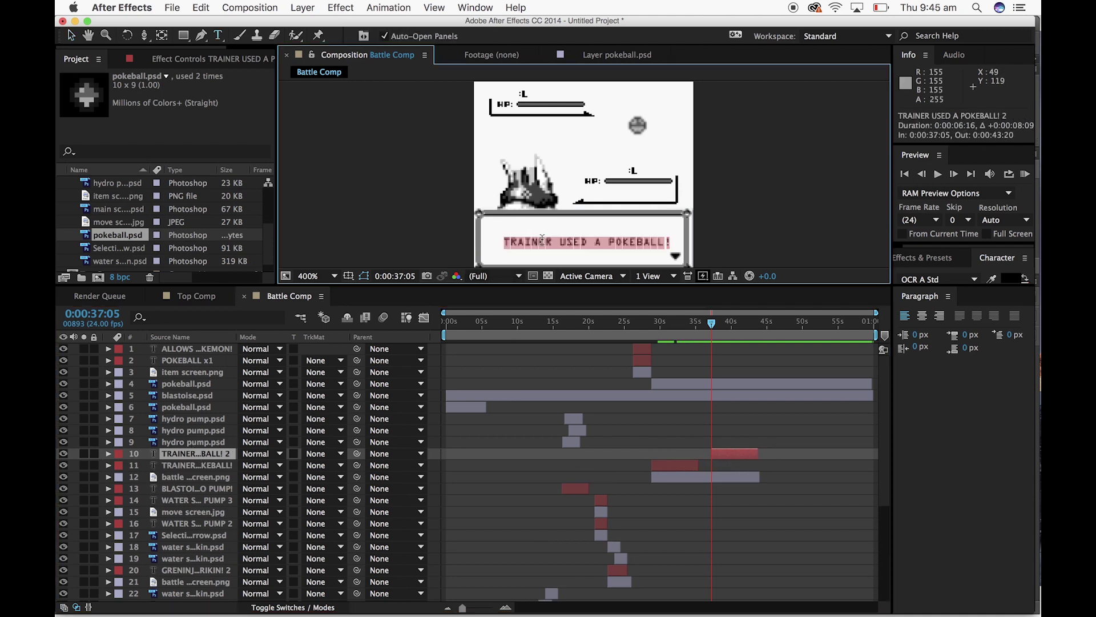
key(BackSpace)
text(Y)
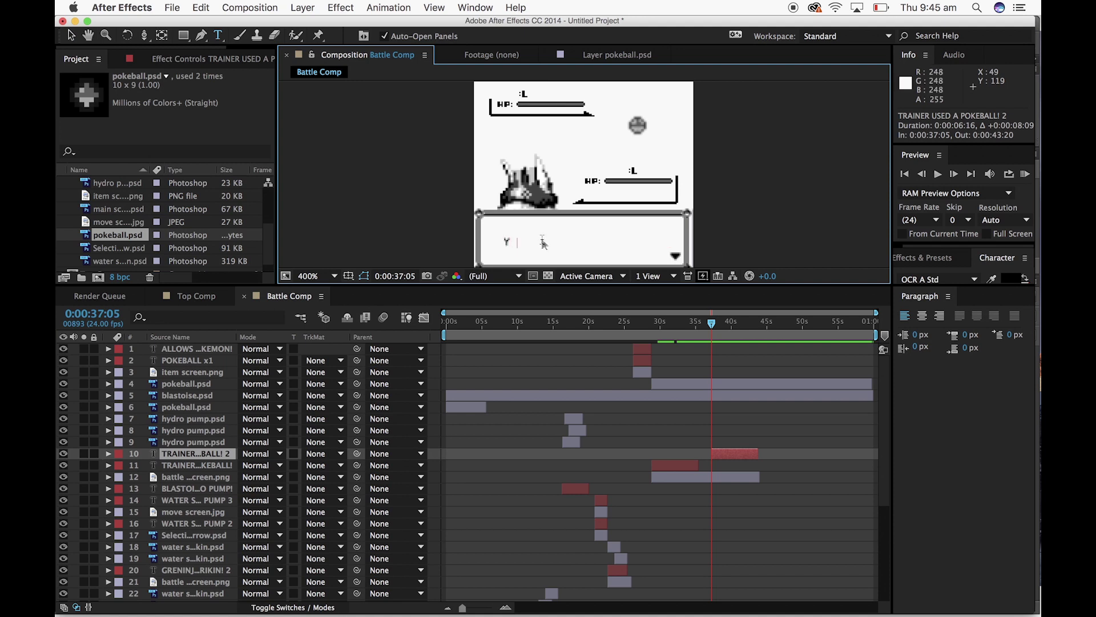
text(OU CAUGHT B)
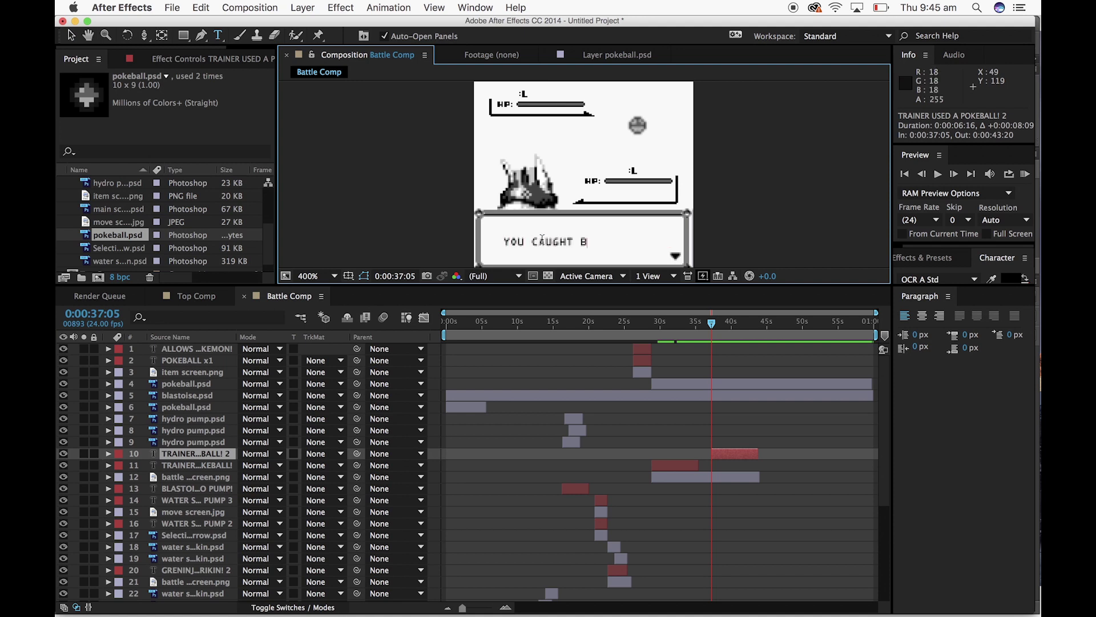
text(LASTOISE!)
click(72, 36)
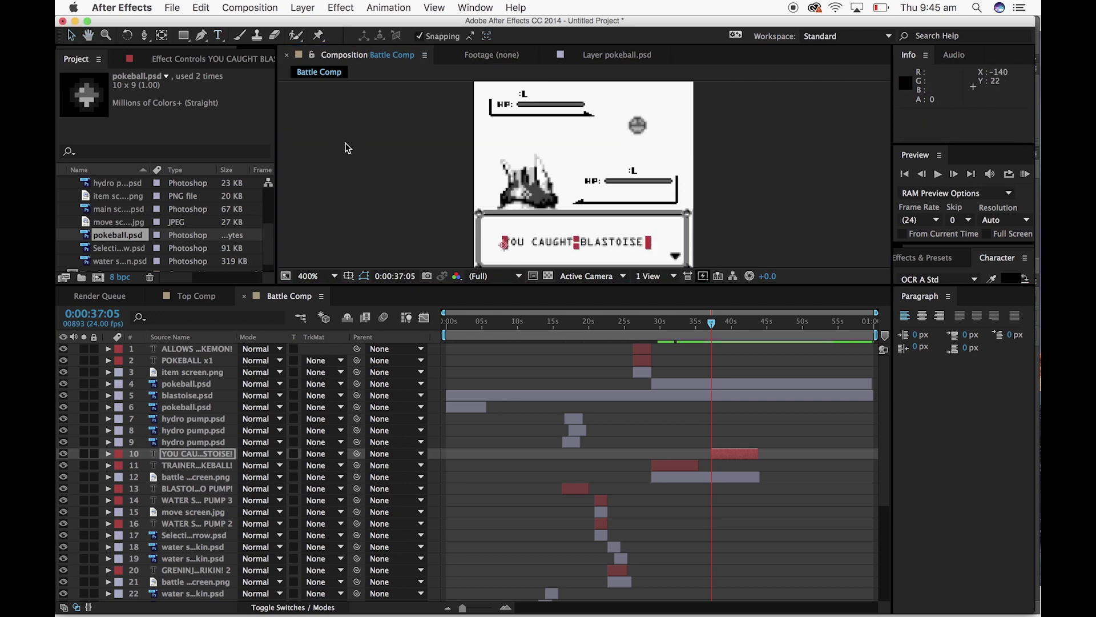
click(634, 244)
drag(634, 244, 643, 244)
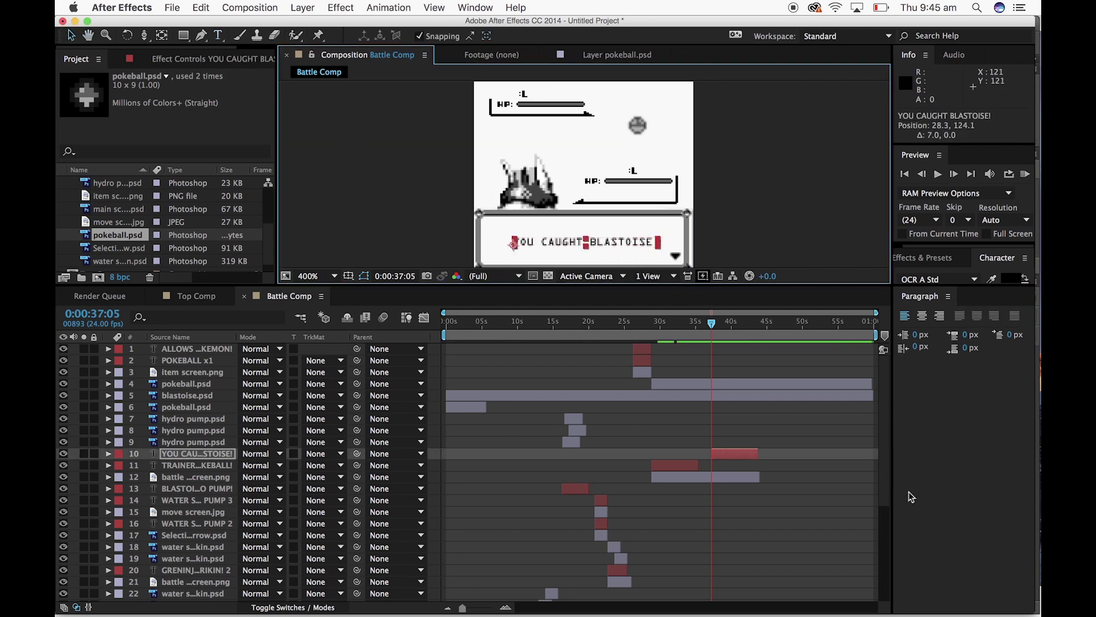
Shorten the Battle Comp's duration to 0:00:43:00 so it ends with the caught message
drag(719, 327, 759, 335)
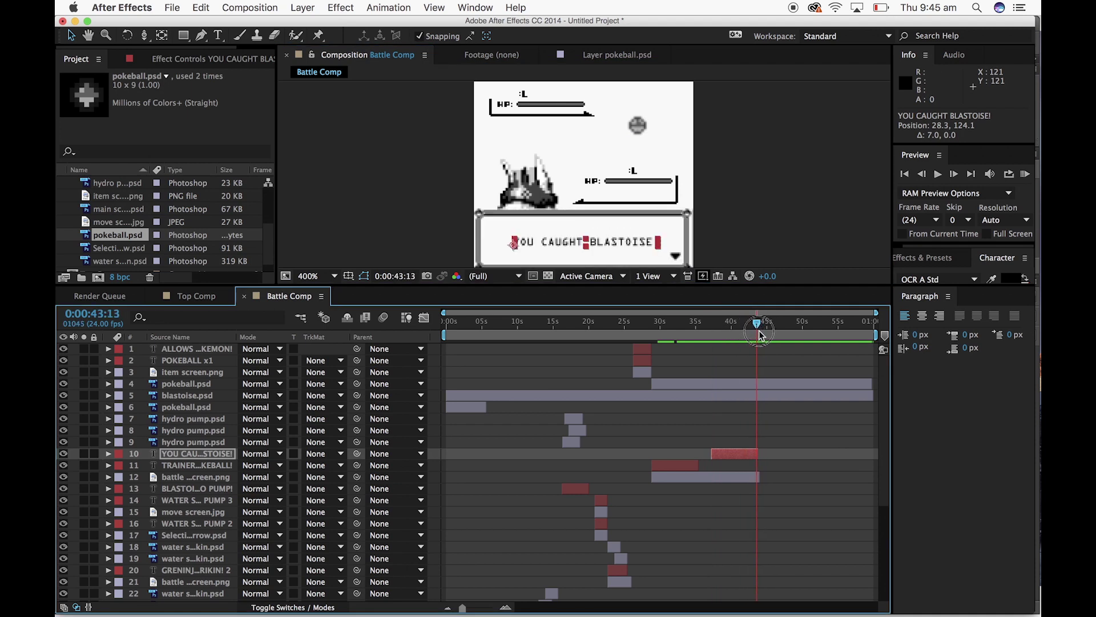
click(759, 475)
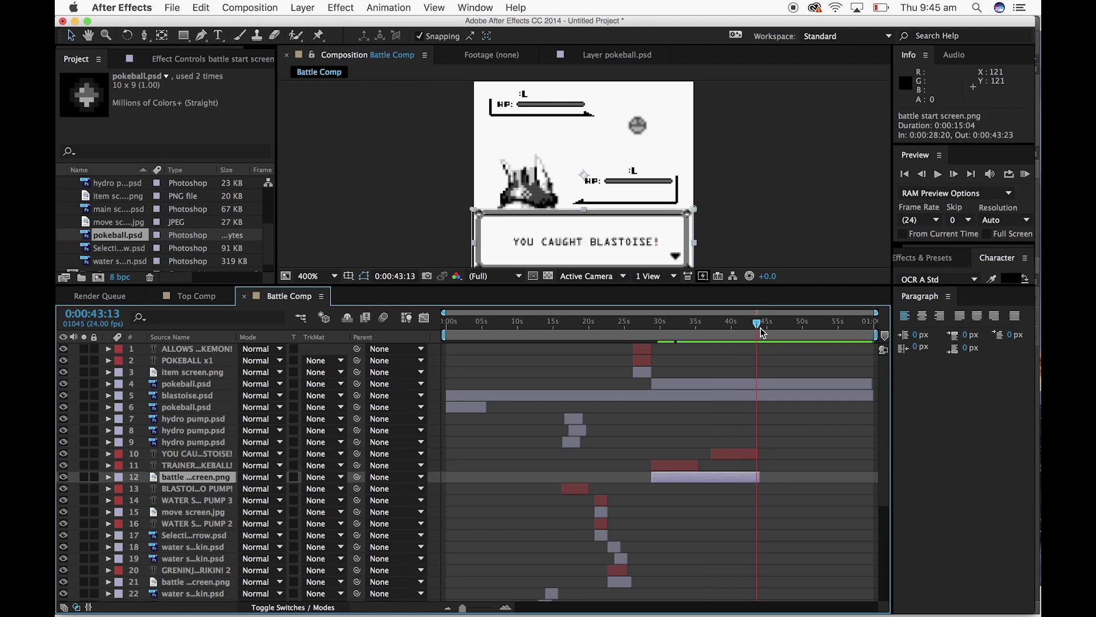
drag(750, 327, 757, 325)
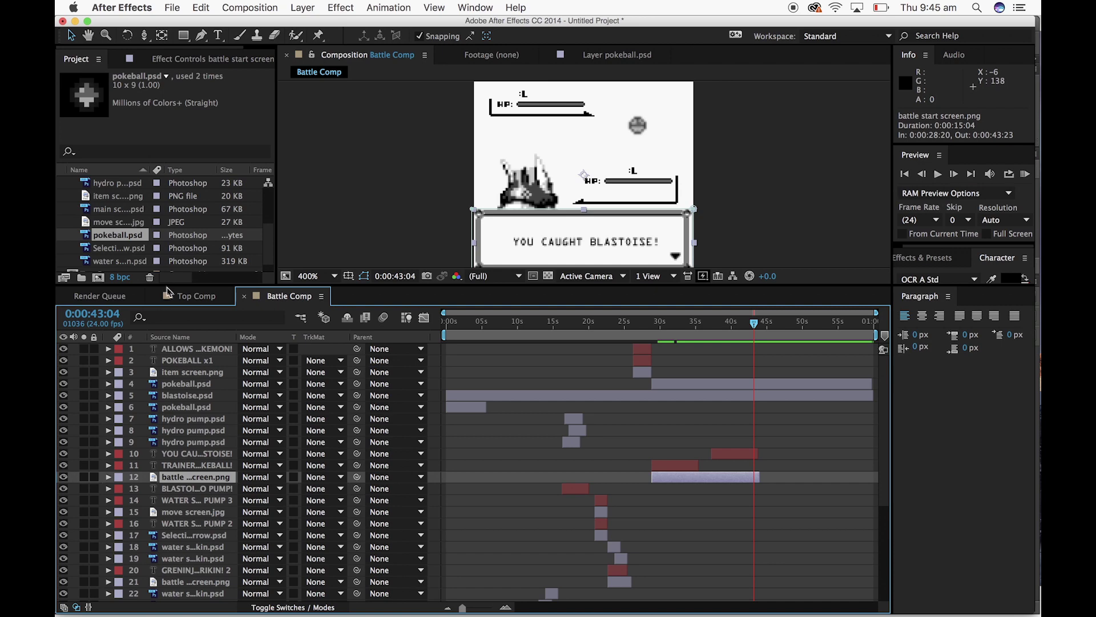
drag(175, 284, 174, 398)
click(116, 350)
click(116, 184)
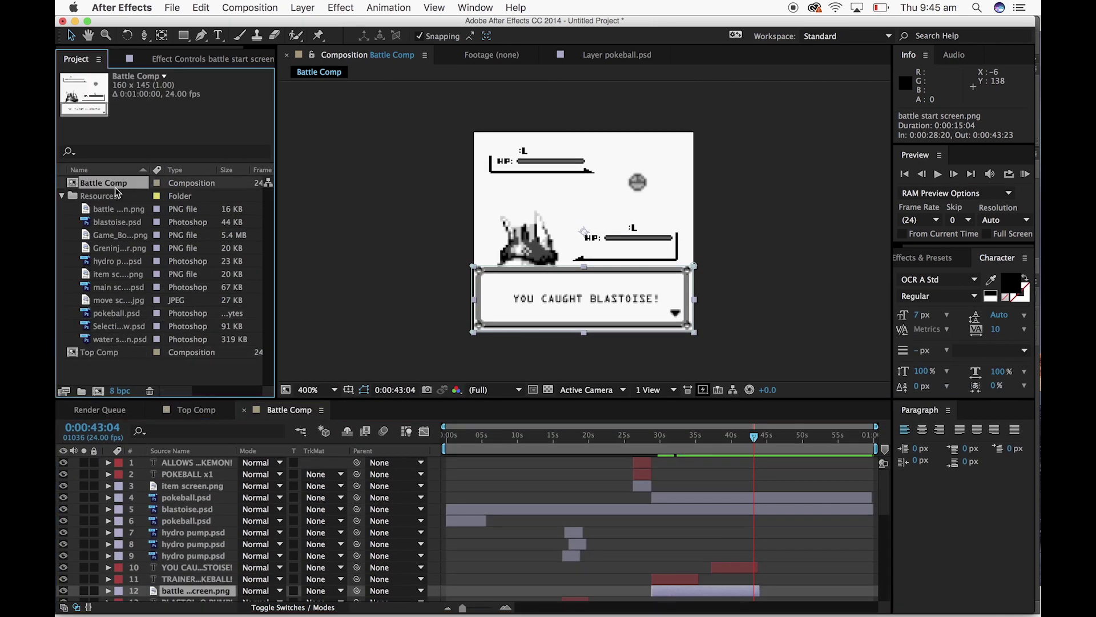
right_click(117, 191)
click(142, 197)
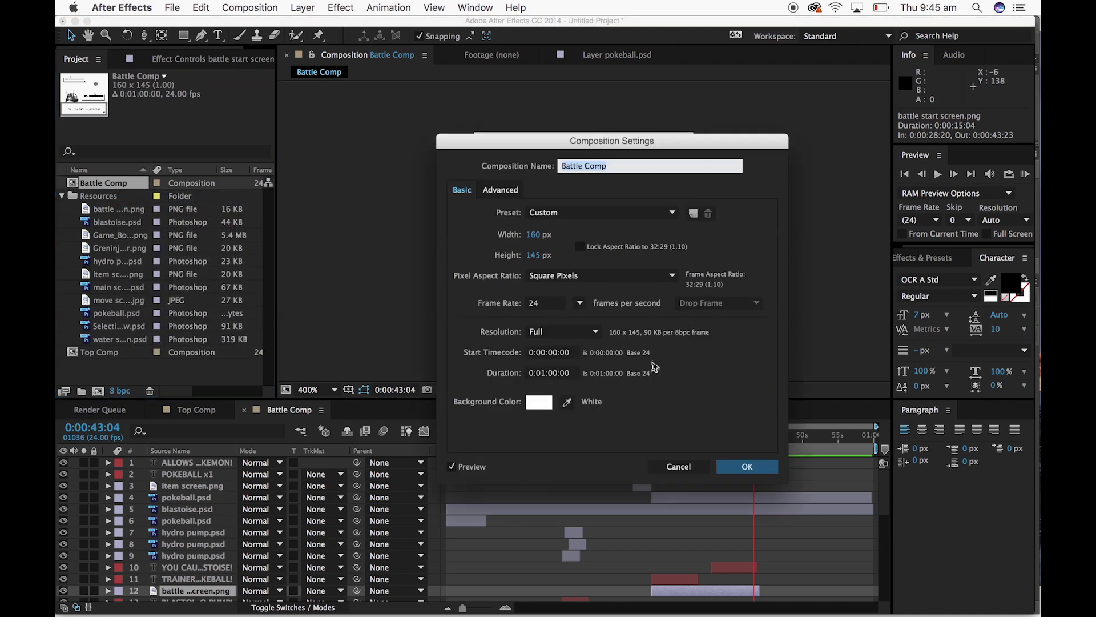
click(545, 373)
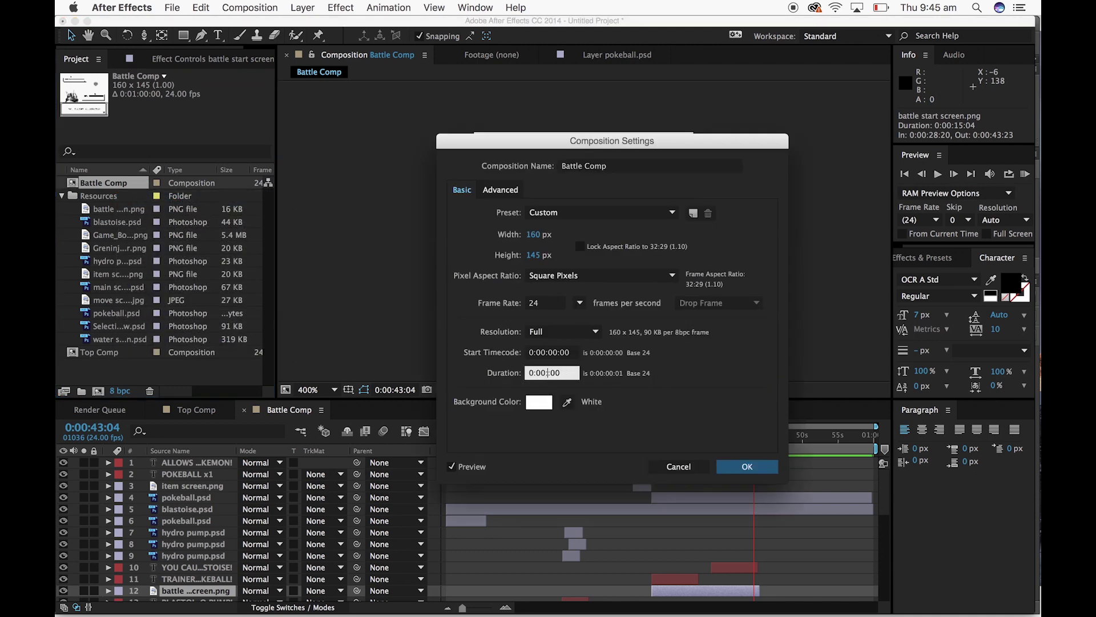
key(Return)
Reset the blastoise layer's rotation to 0° so Blastoise stands upright throughout the battle
drag(803, 441, 591, 388)
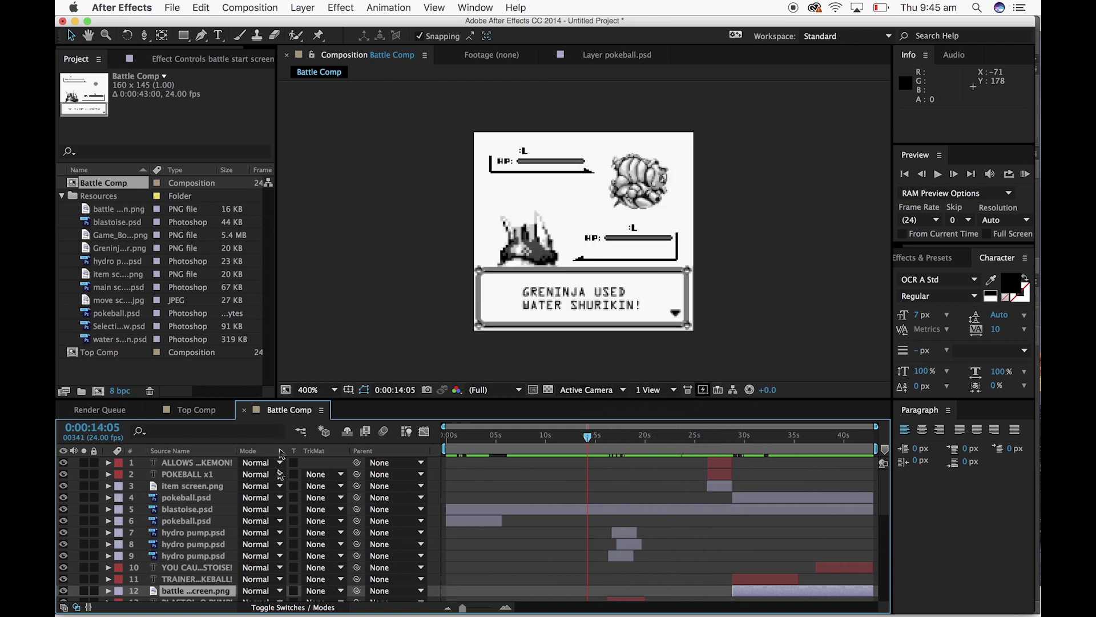
click(109, 510)
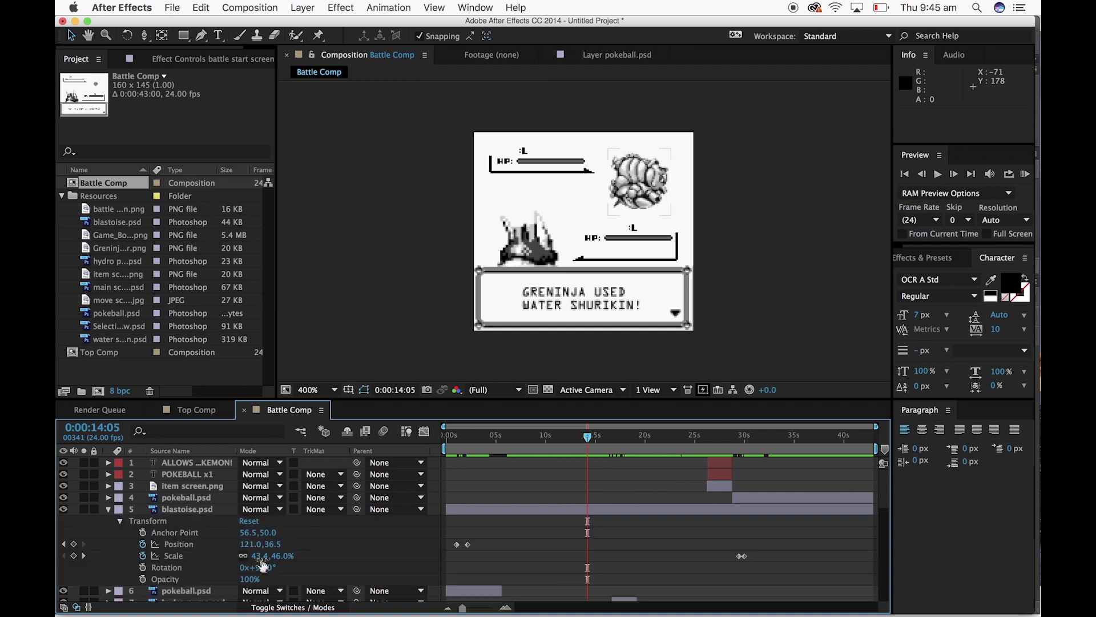
text(0)
key(Return)
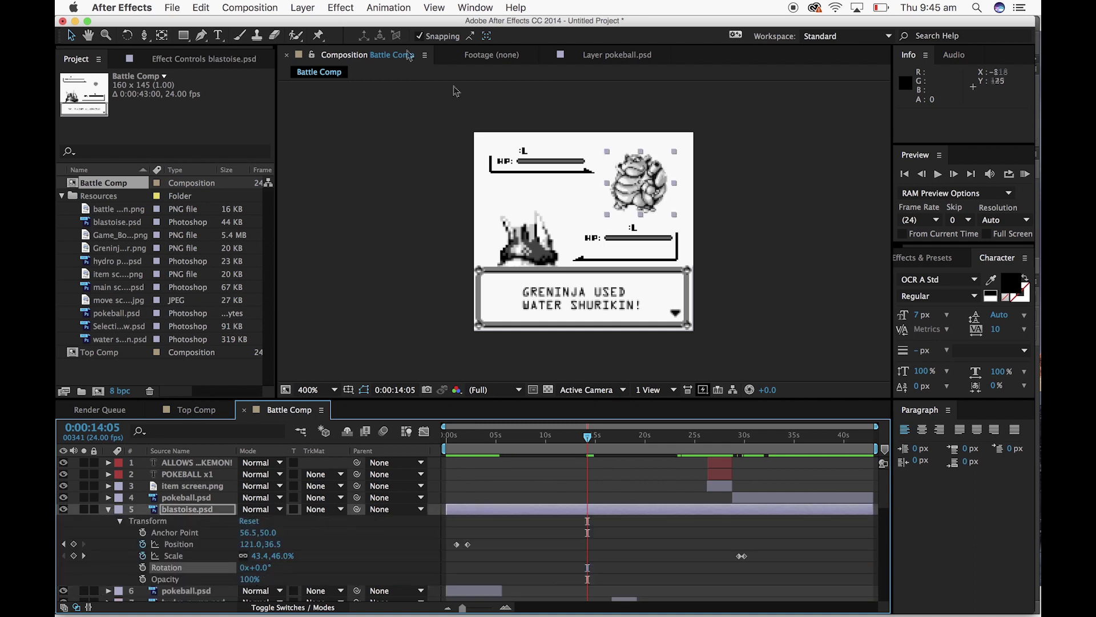
click(126, 36)
click(568, 220)
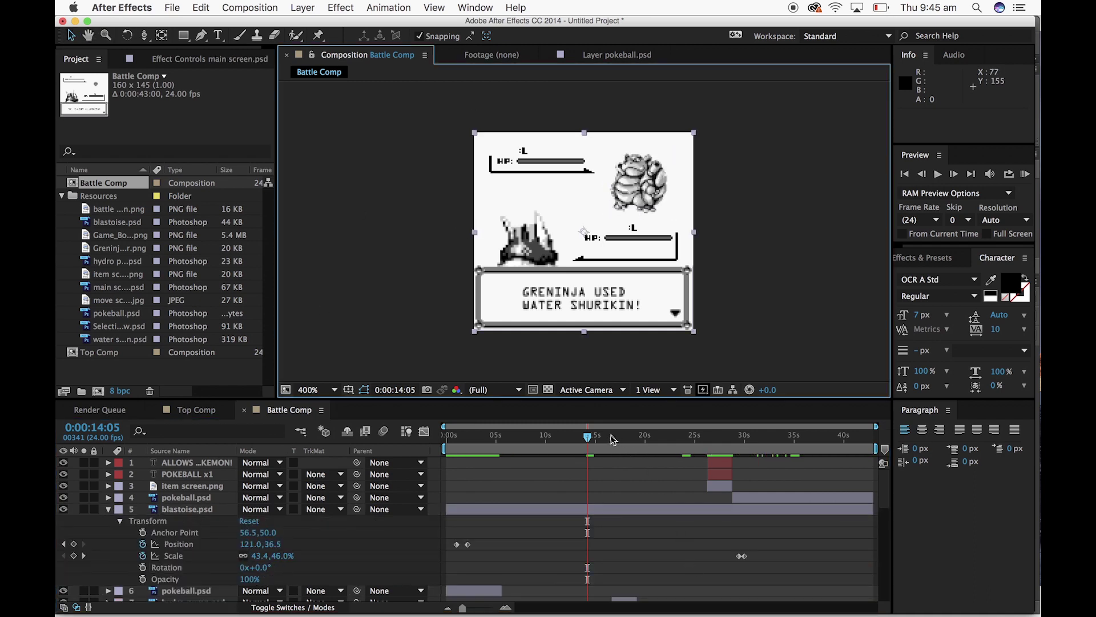
Collapse the blastoise.psd layer's properties, look over the layer stack, and return the playhead to the start of Battle Comp
click(108, 509)
scroll(646, 472, down, 10)
scroll(646, 473, up, 10)
drag(582, 443, 471, 389)
key(Home)
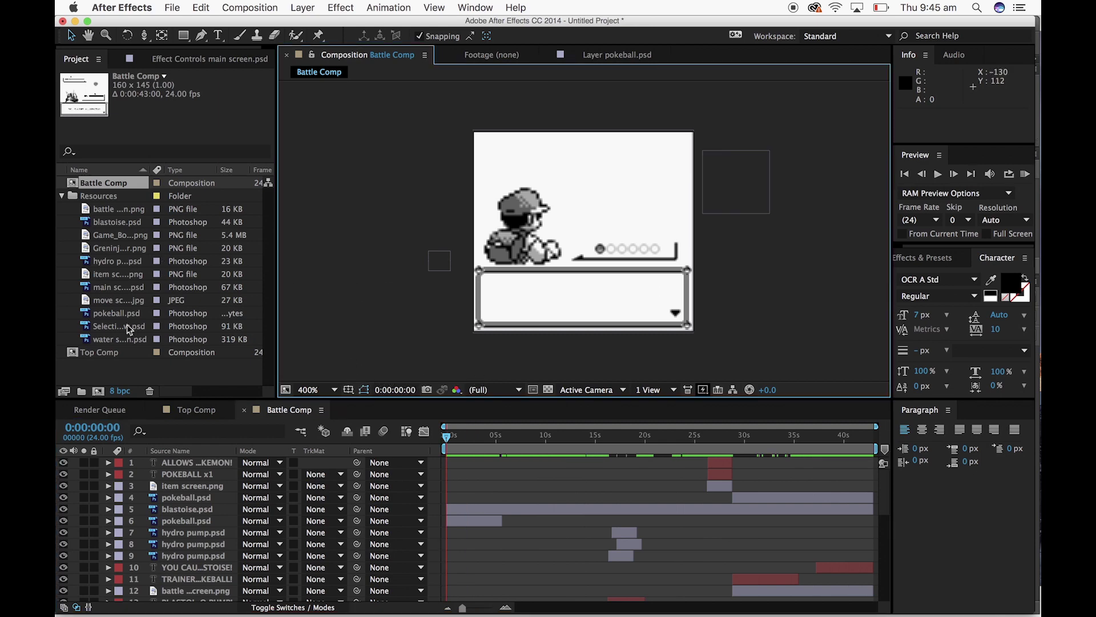
Open Top Comp and add Battle Comp to it as a layer above the Game Boy image
click(114, 353)
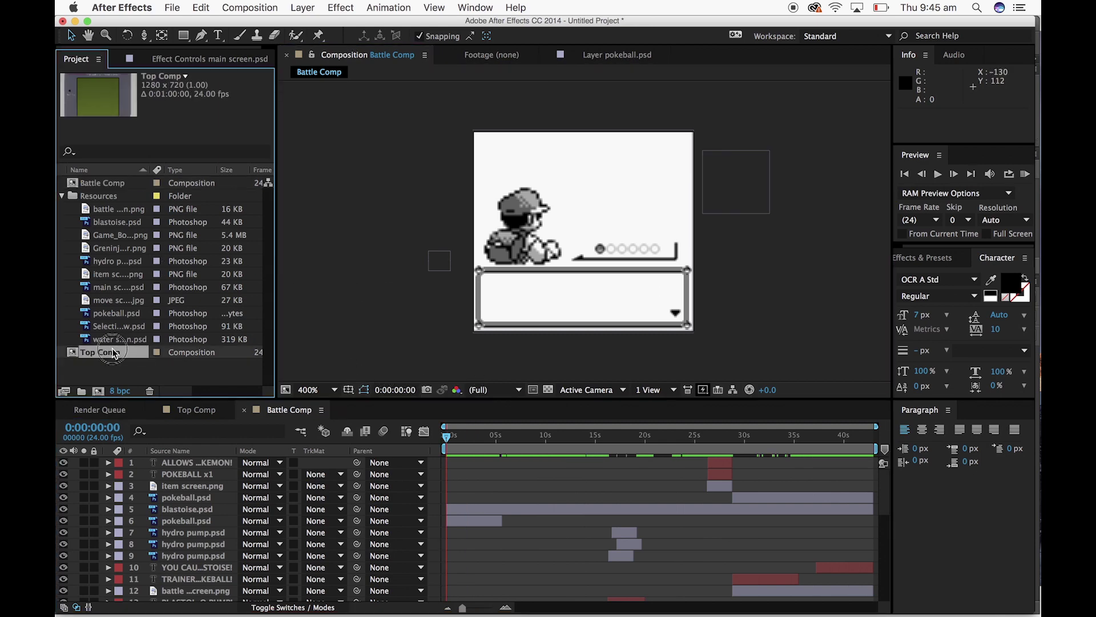
double_click(114, 352)
scroll(671, 175, down, 3)
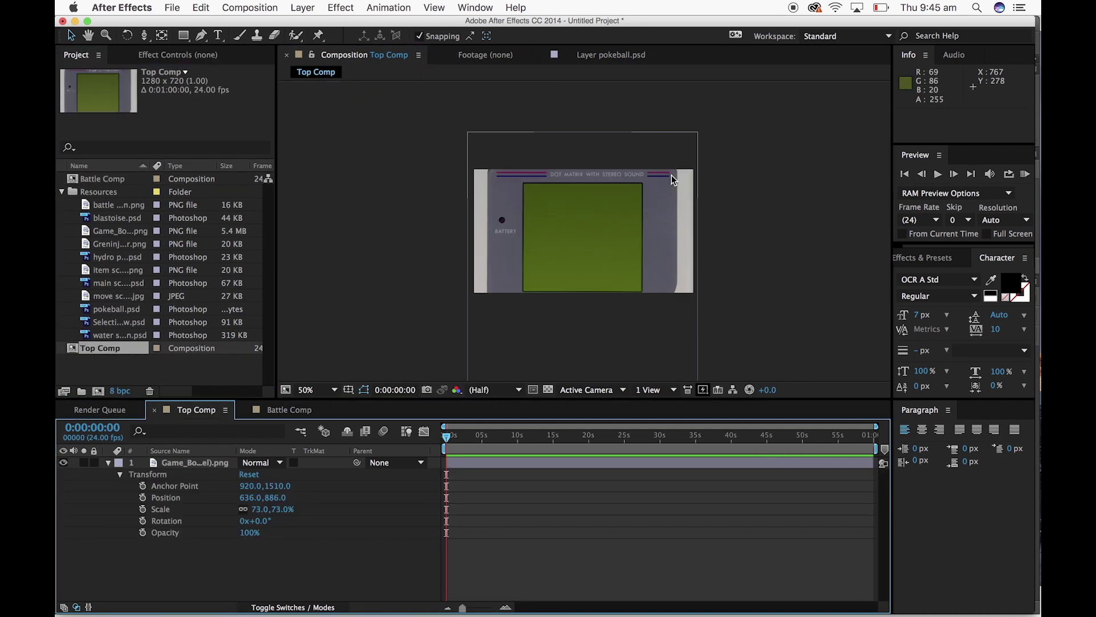
scroll(671, 174, up, 2)
click(101, 178)
drag(121, 182, 109, 352)
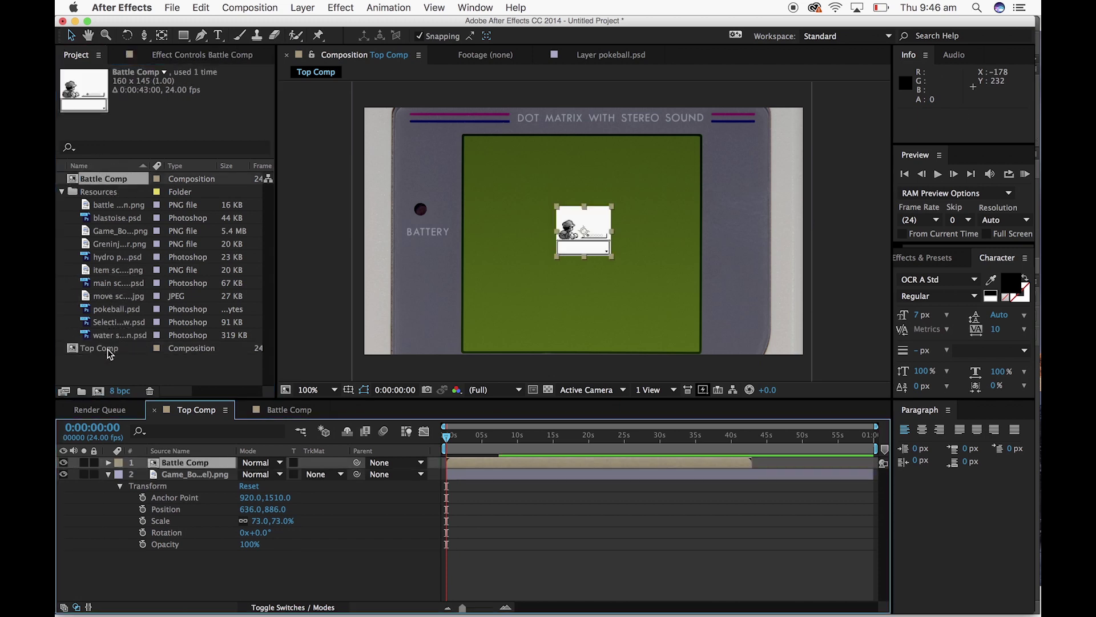
Enlarge the Battle Comp layer to about 422.5 by 406.2% and position it over the Game Boy's green screen
drag(582, 227, 512, 178)
scroll(512, 177, down, 3)
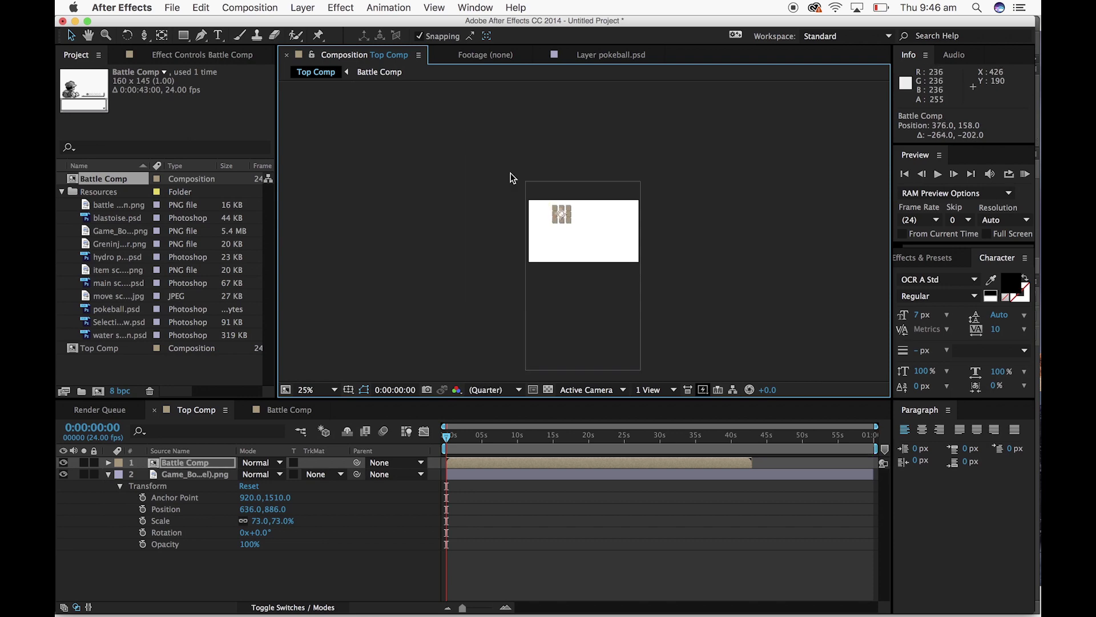
scroll(580, 237, up, 3)
drag(521, 187, 624, 273)
drag(554, 240, 655, 320)
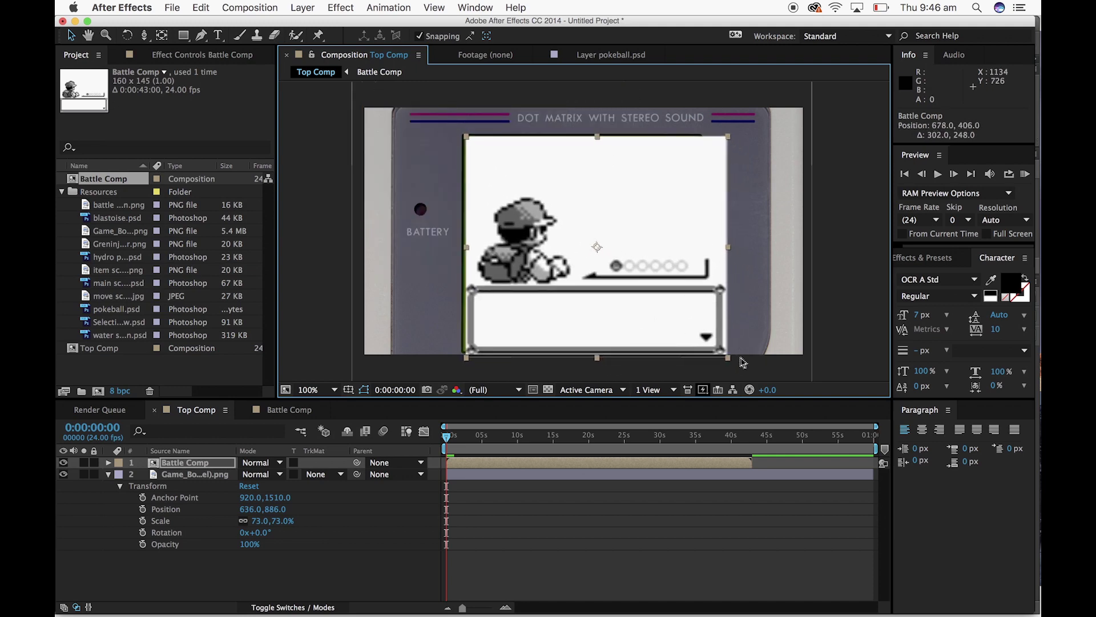
drag(727, 358, 714, 349)
mouse_move(691, 217)
mouse_down()
mouse_move(680, 225)
mouse_move(677, 209)
mouse_up()
drag(651, 262, 650, 264)
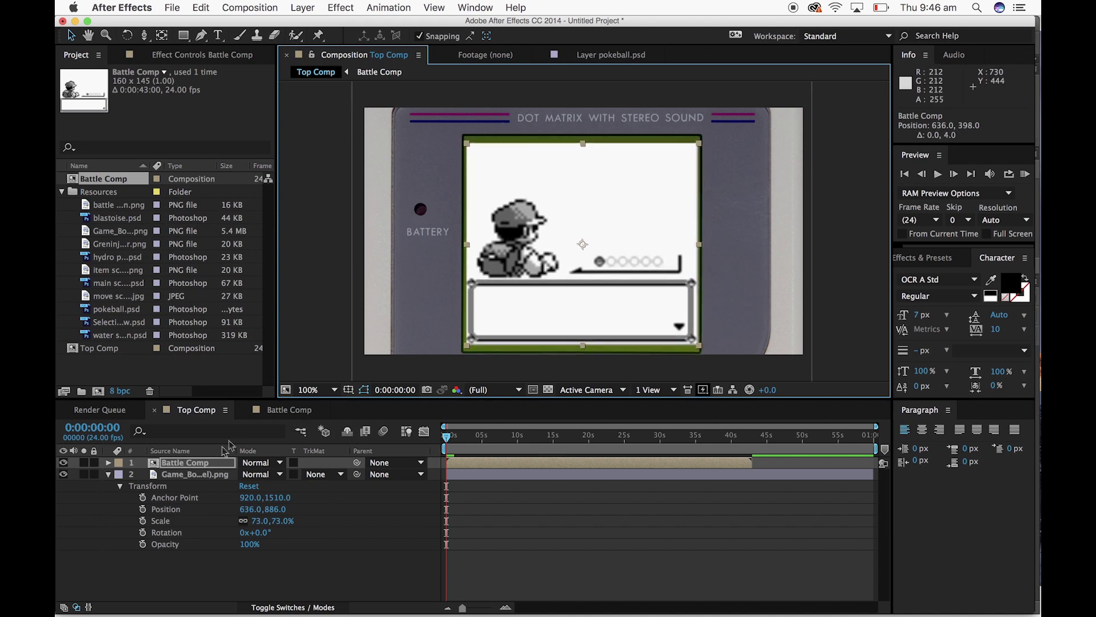
Collapse the Game Boy layer's properties and lower the Battle Comp layer's opacity to 13%
drag(251, 553, 231, 549)
key(super+z)
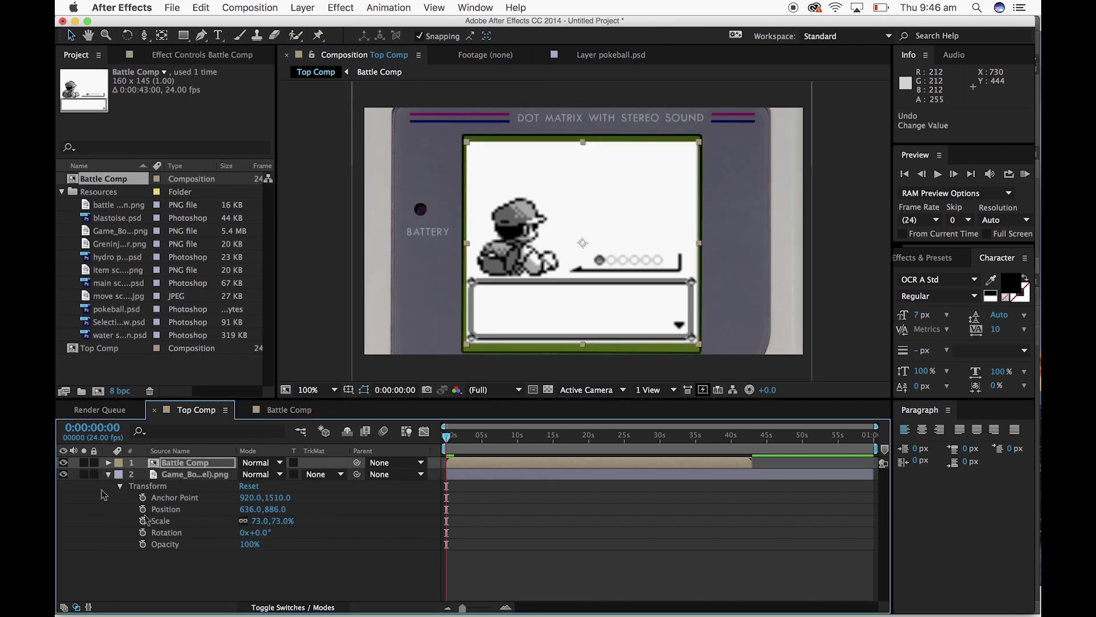
click(118, 474)
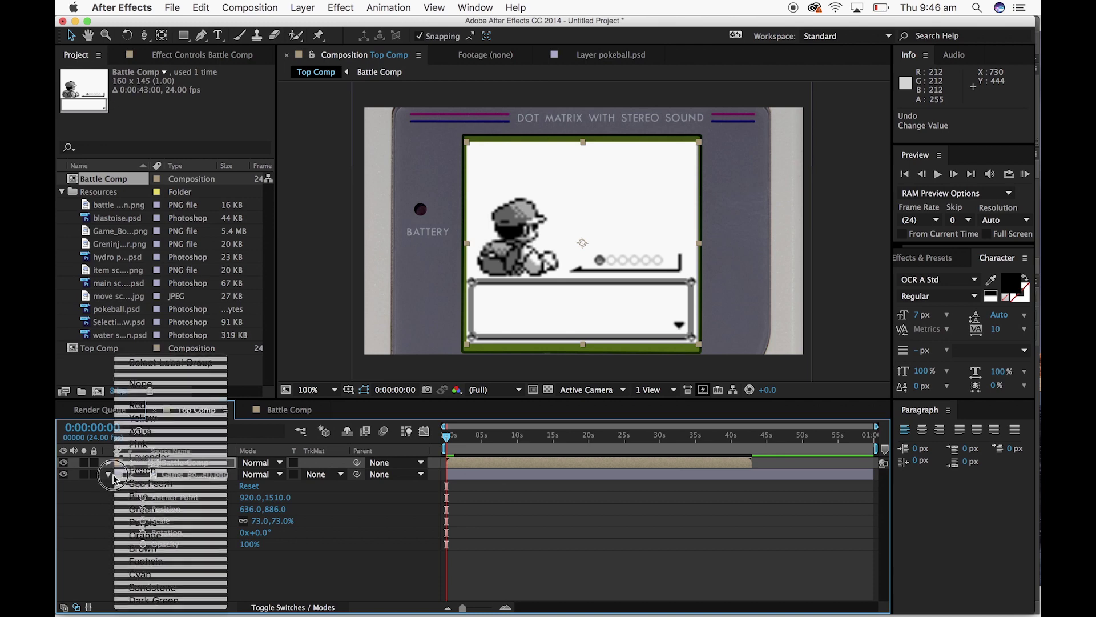
click(98, 481)
click(109, 475)
click(109, 463)
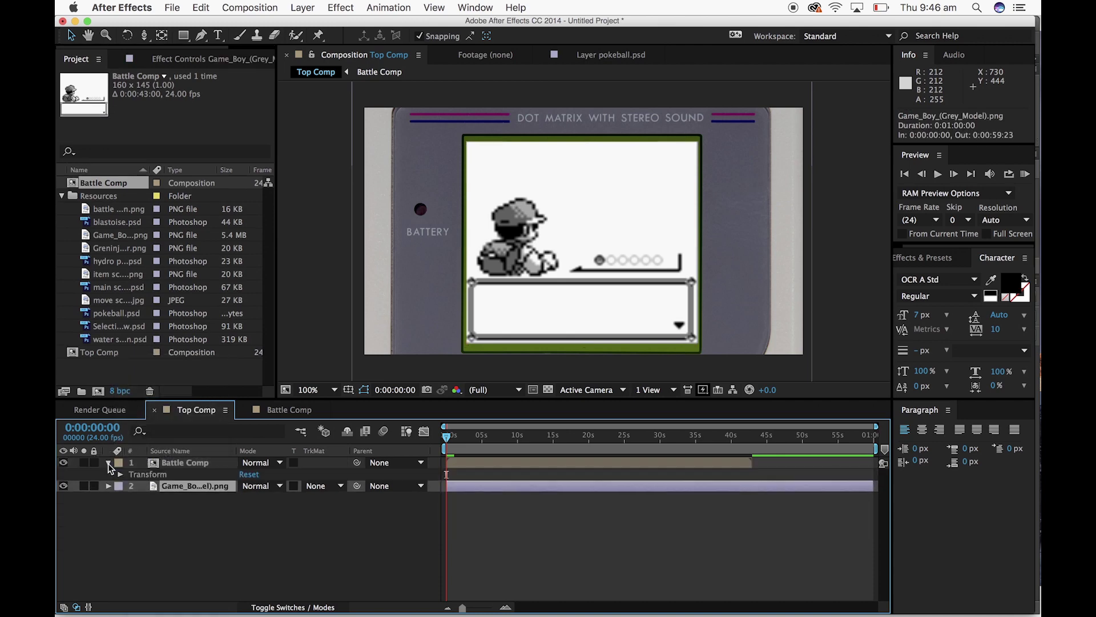
click(120, 475)
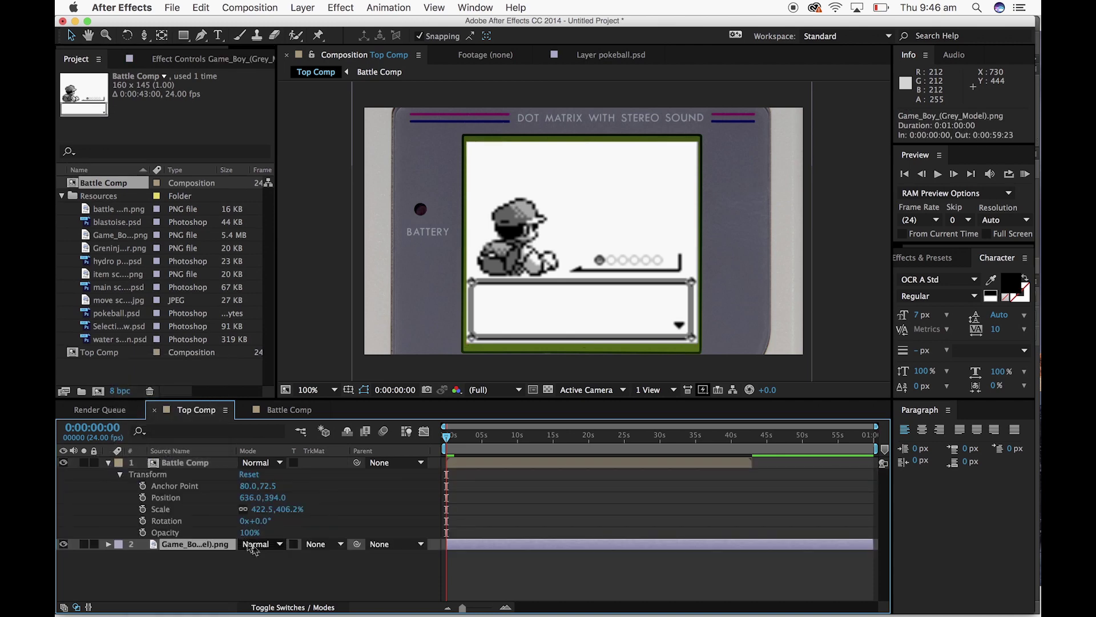
drag(245, 532, 196, 542)
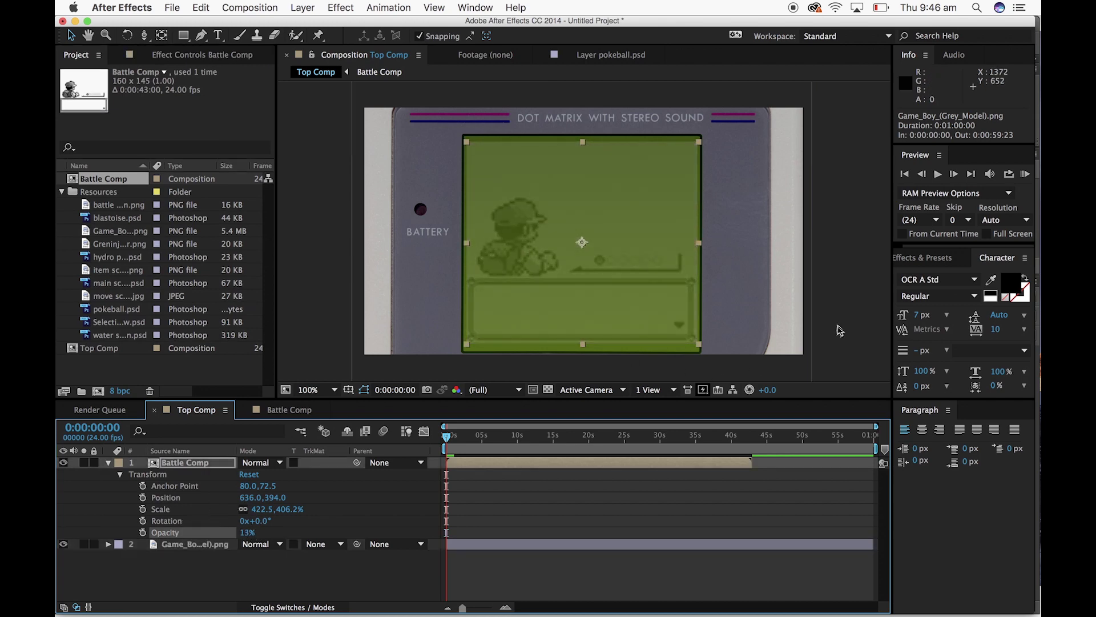
Stretch the Battle Comp layer's height to about 422.8% and move it to about 638, 398 to cover the green screen
click(637, 324)
drag(582, 345, 582, 351)
drag(608, 315, 604, 319)
Try enabling time remapping on the Battle Comp layer with the playhead just past its end
drag(460, 441, 754, 440)
click(715, 466)
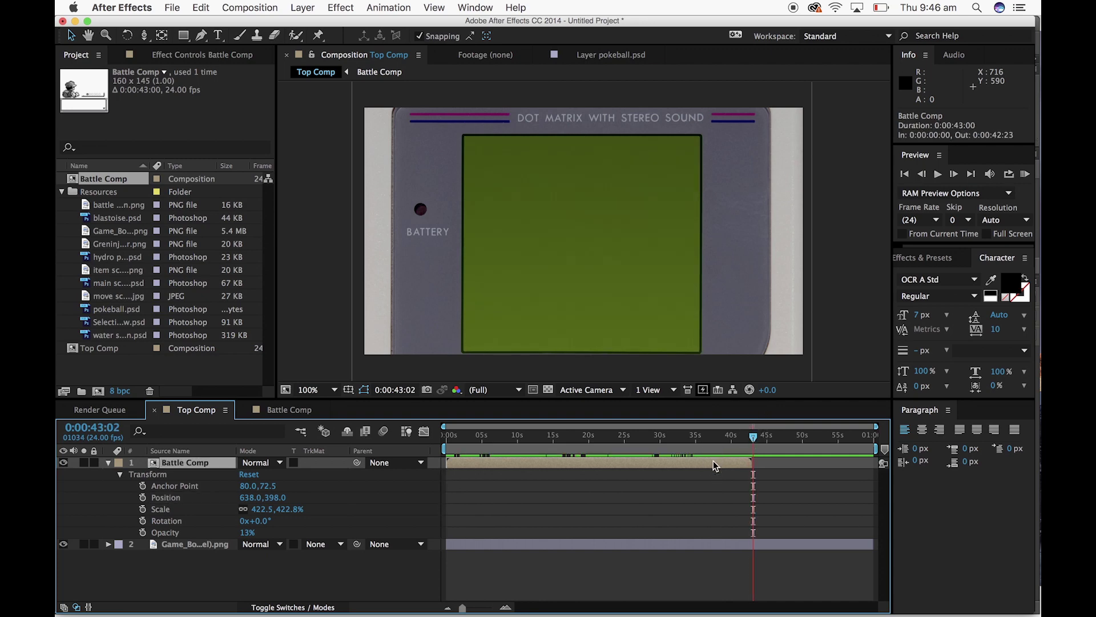
right_click(715, 466)
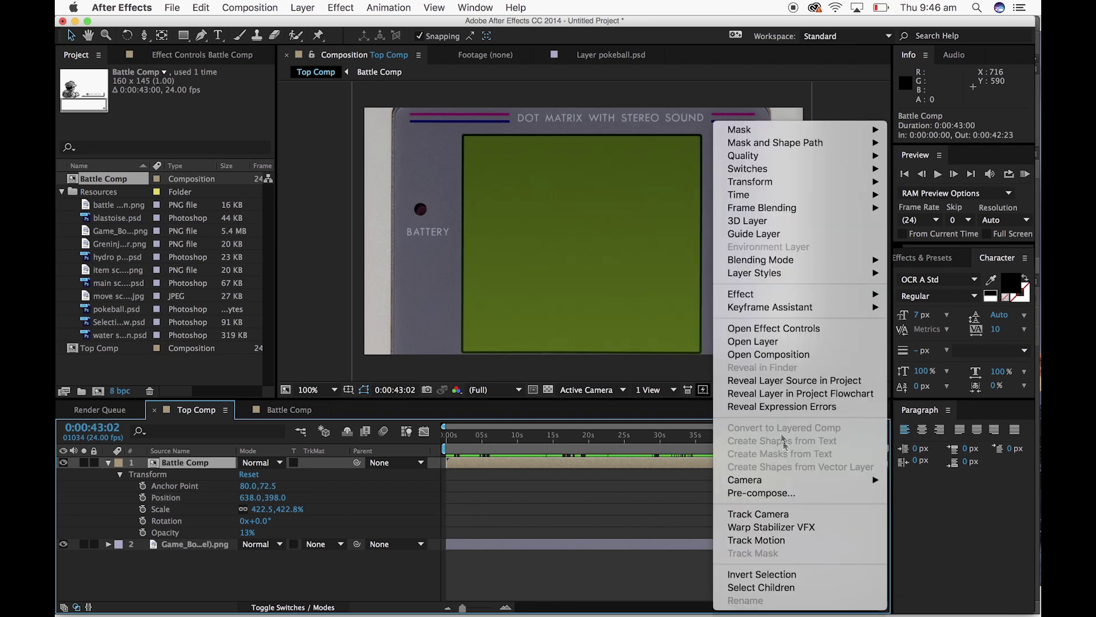
mouse_move(779, 195)
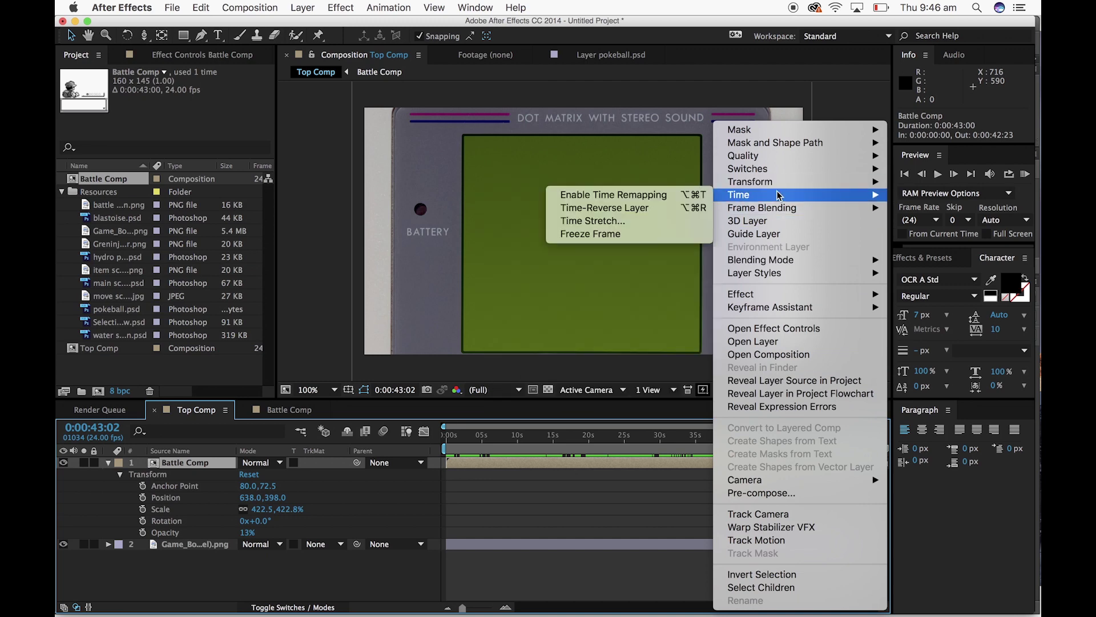
click(669, 196)
key(super+z)
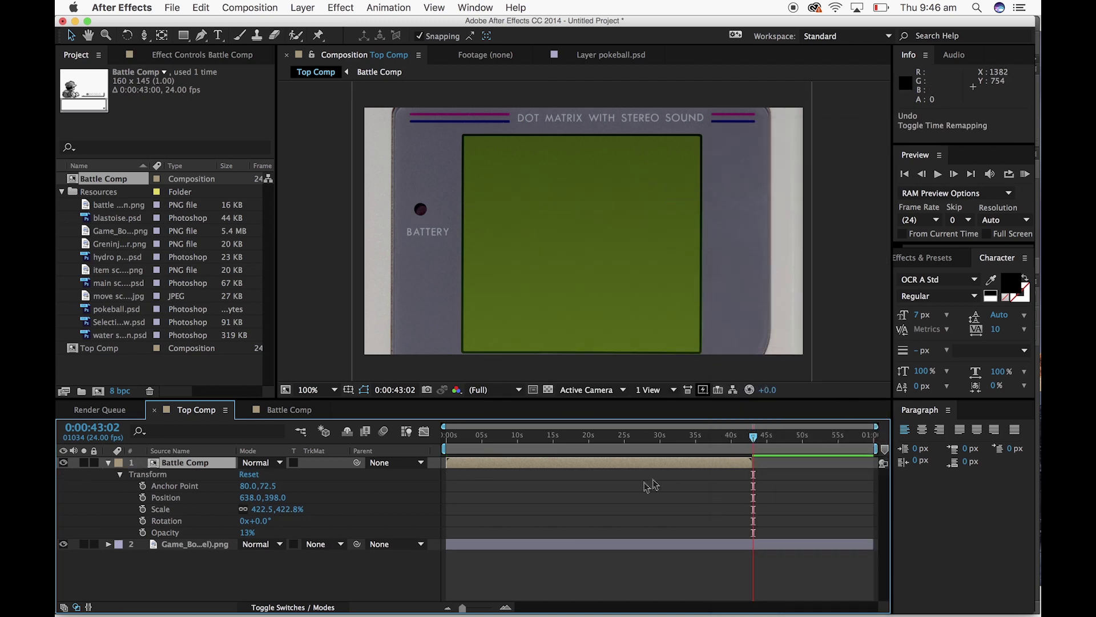
Time-stretch the Battle Comp layer from its in-point so that it spans the full duration of Top Comp
right_click(659, 471)
mouse_move(722, 163)
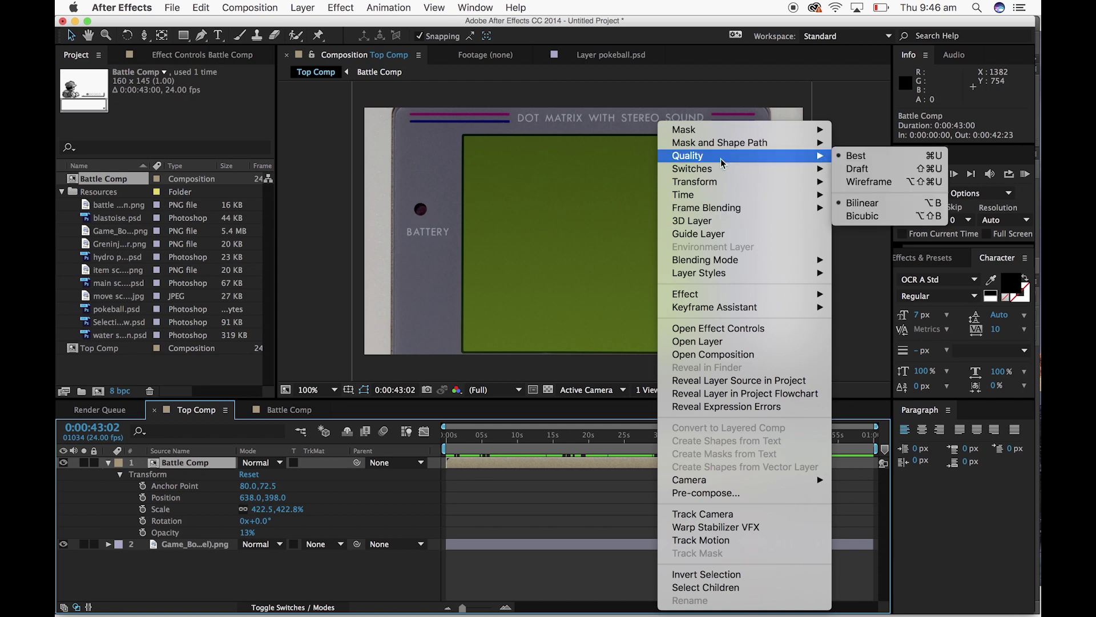
mouse_move(731, 197)
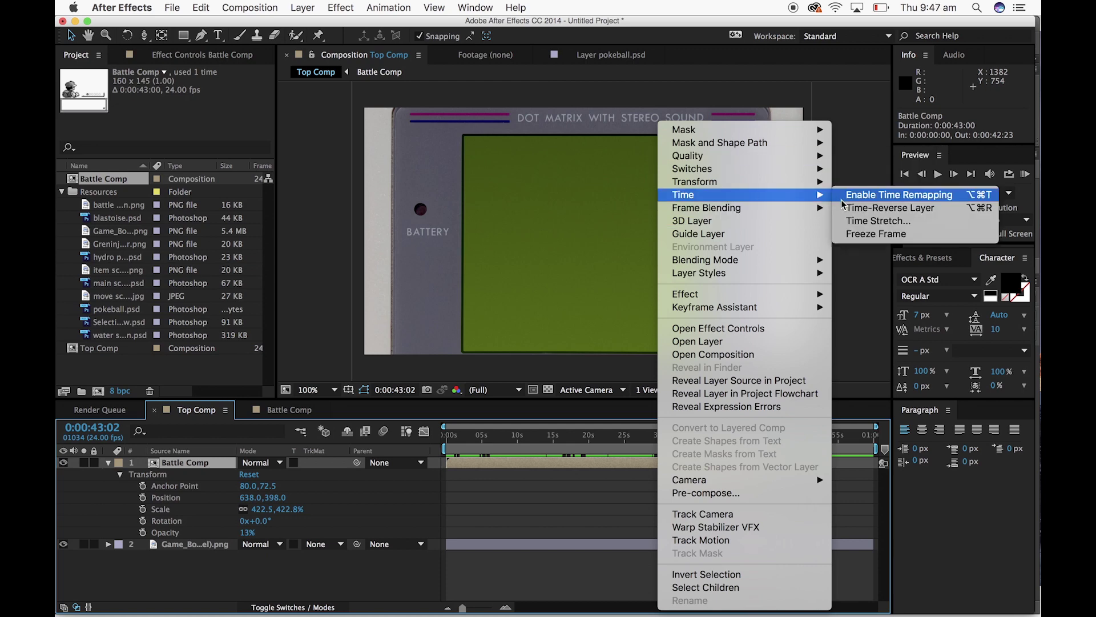
click(851, 220)
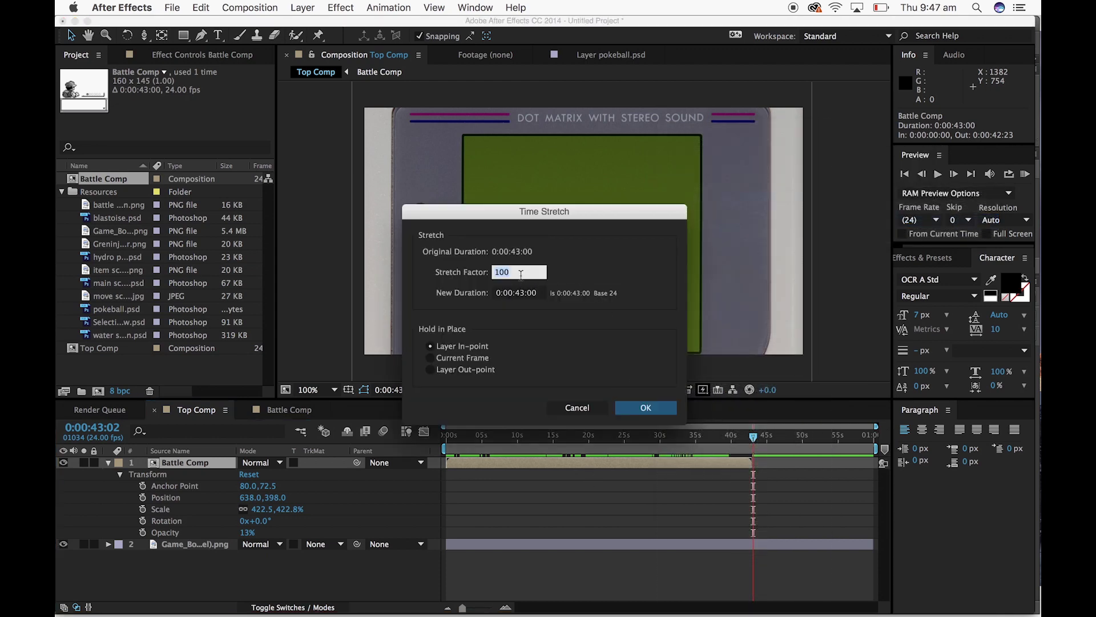
click(519, 293)
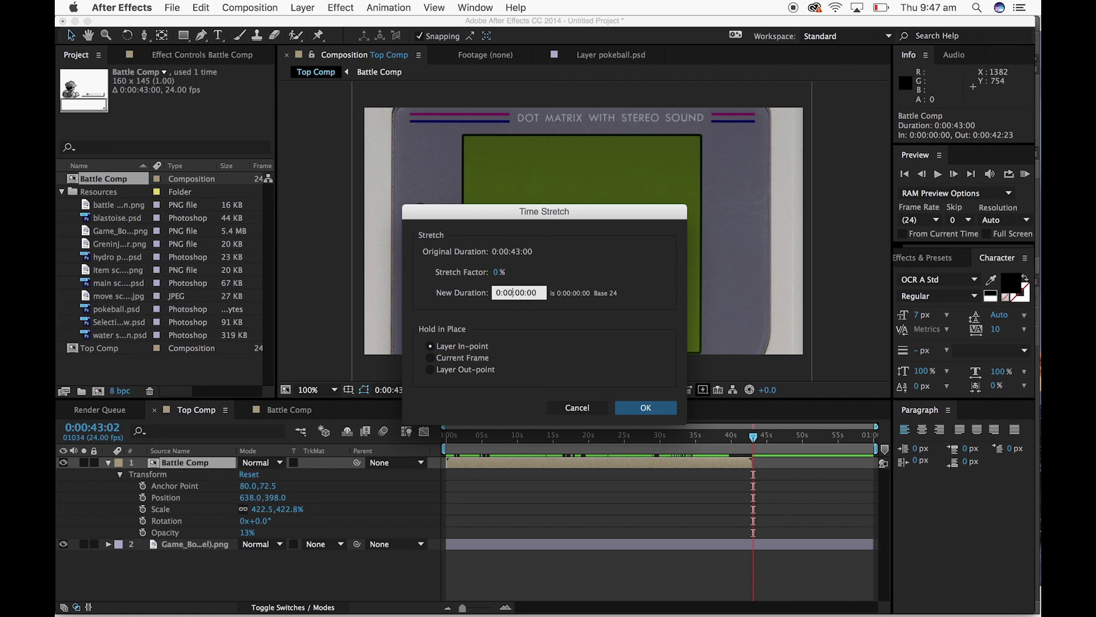
key(Return)
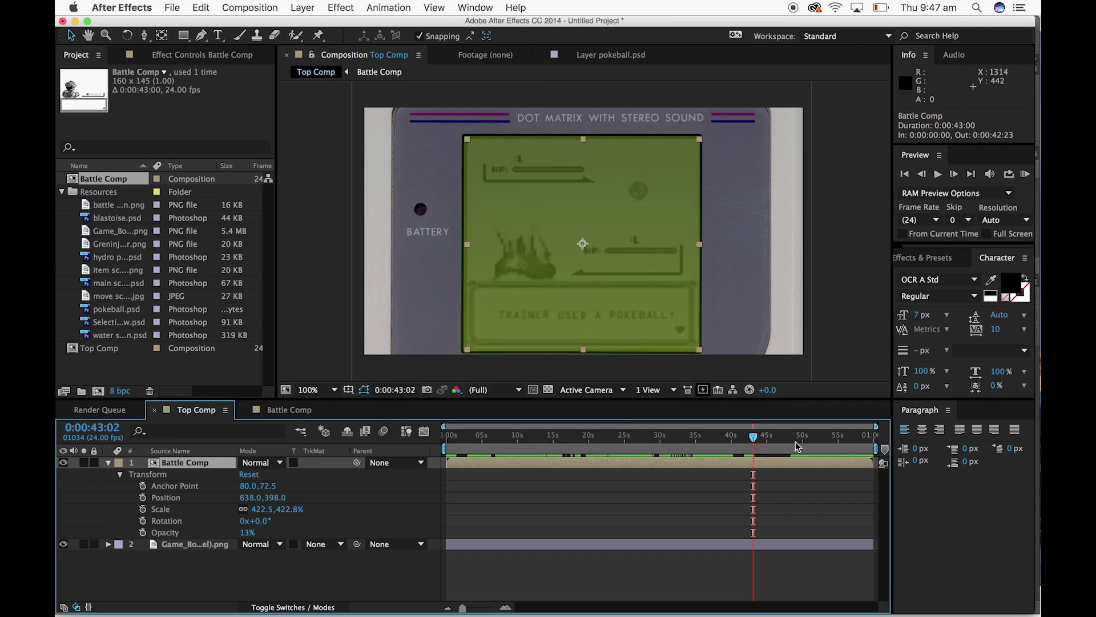
Scrub through Top Comp to review the stretched battle animation and bring the playhead back to the start
drag(752, 439, 440, 445)
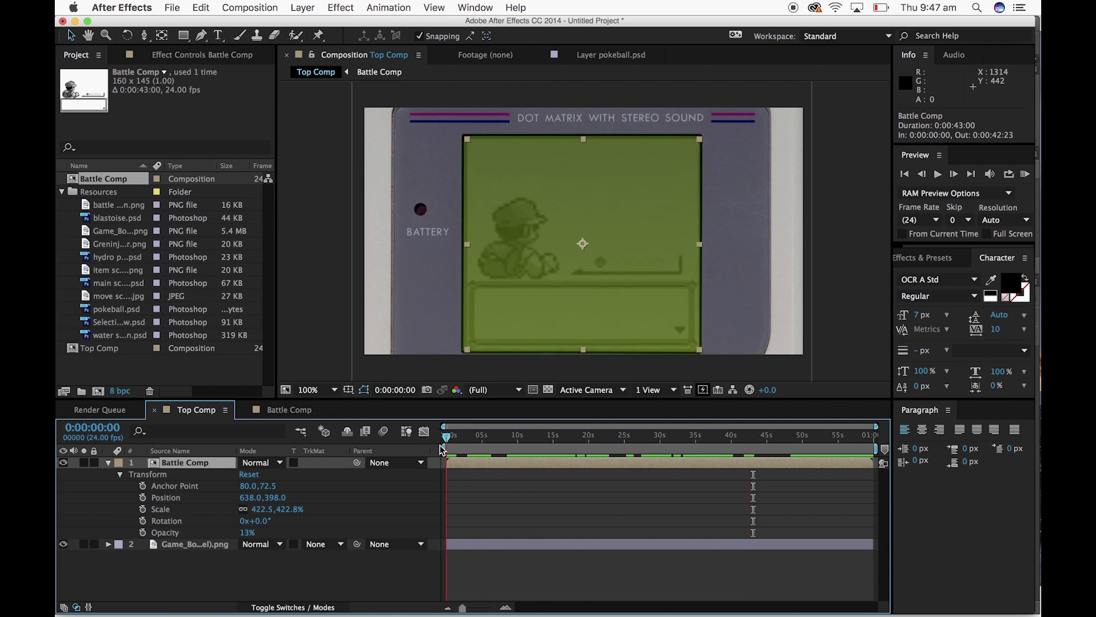
click(517, 442)
drag(531, 441, 798, 442)
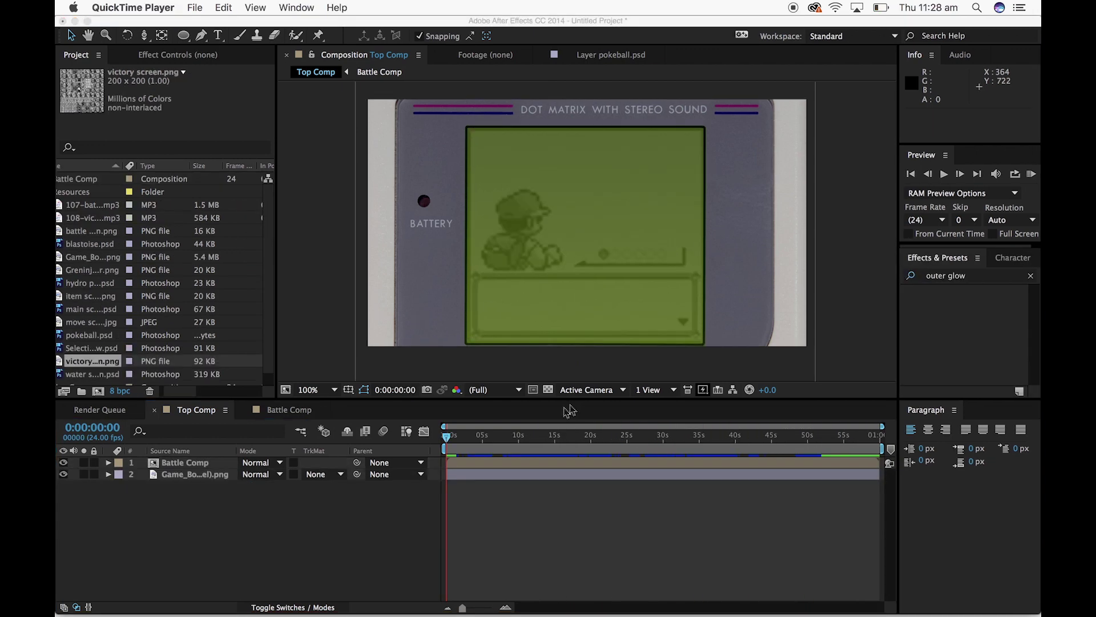
click(445, 439)
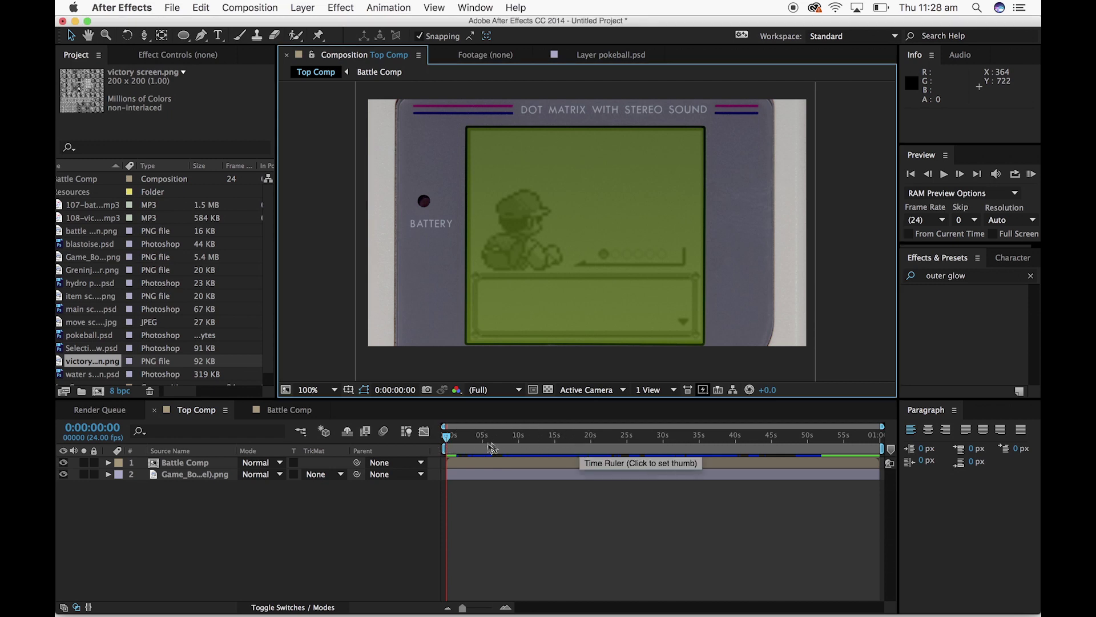
mouse_move(447, 439)
mouse_down()
mouse_move(884, 462)
mouse_move(446, 439)
mouse_up()
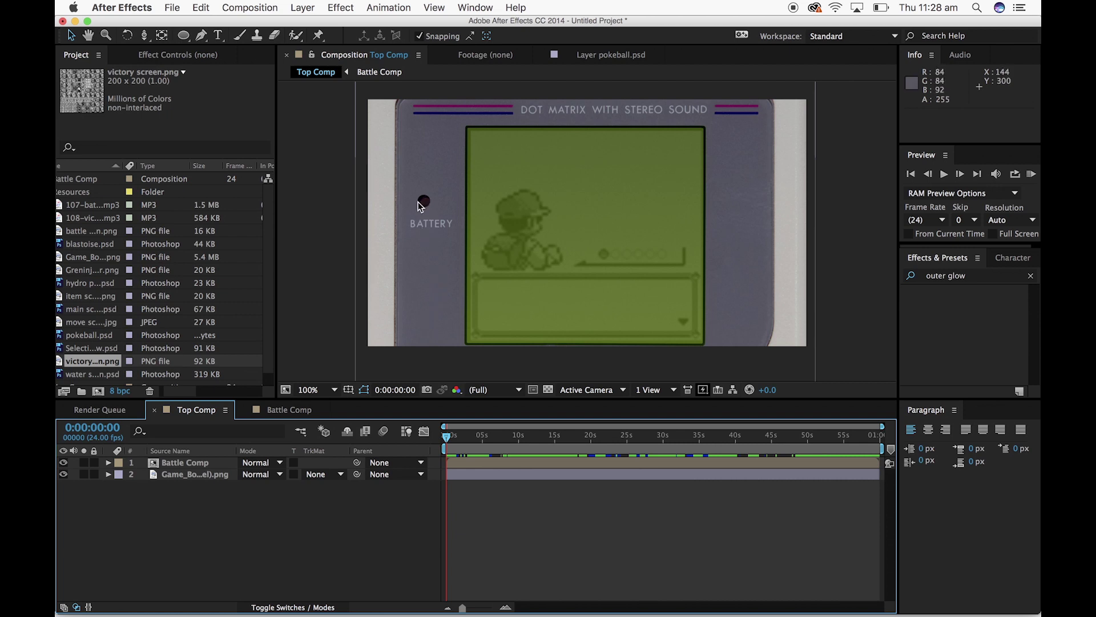
Draw a small red-filled circle with the Ellipse tool over the Game Boy's battery light
click(184, 36)
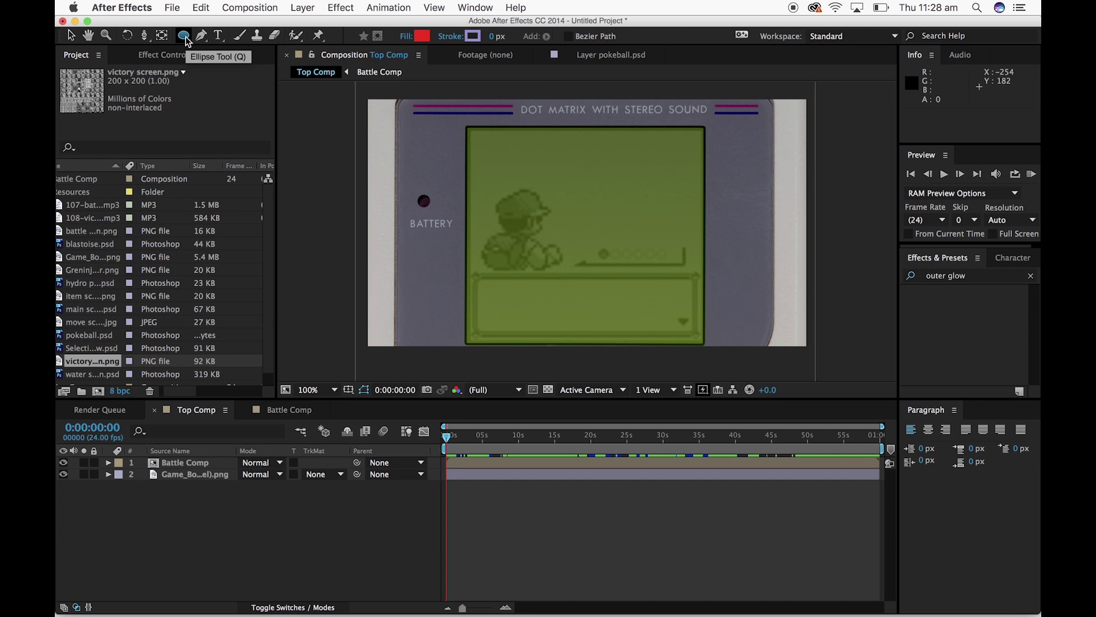
click(186, 38)
click(249, 34)
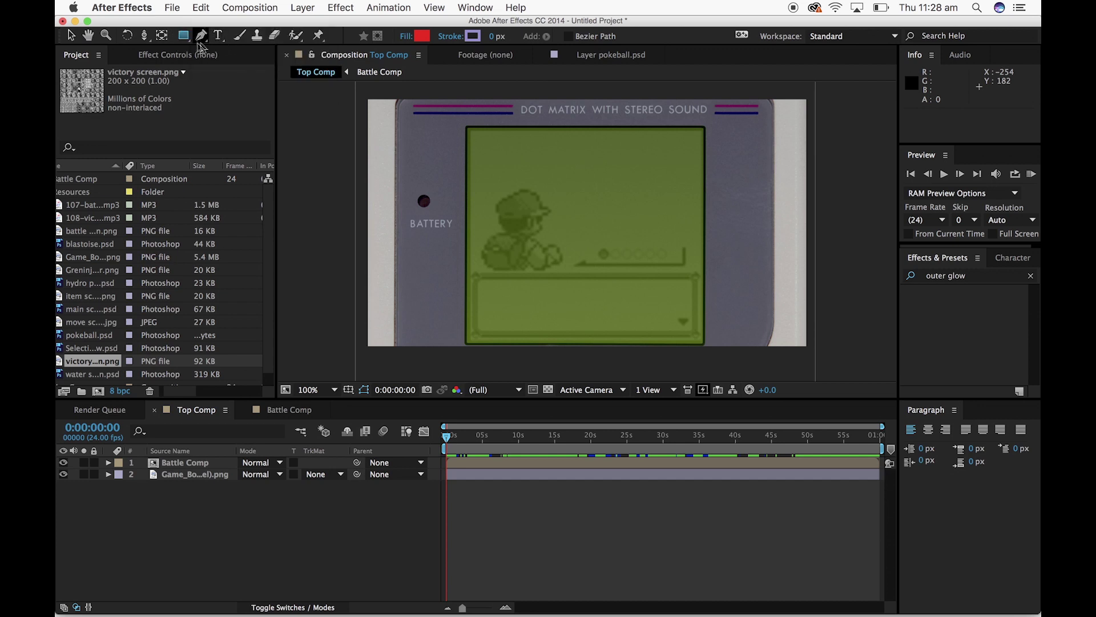
click(182, 38)
click(243, 65)
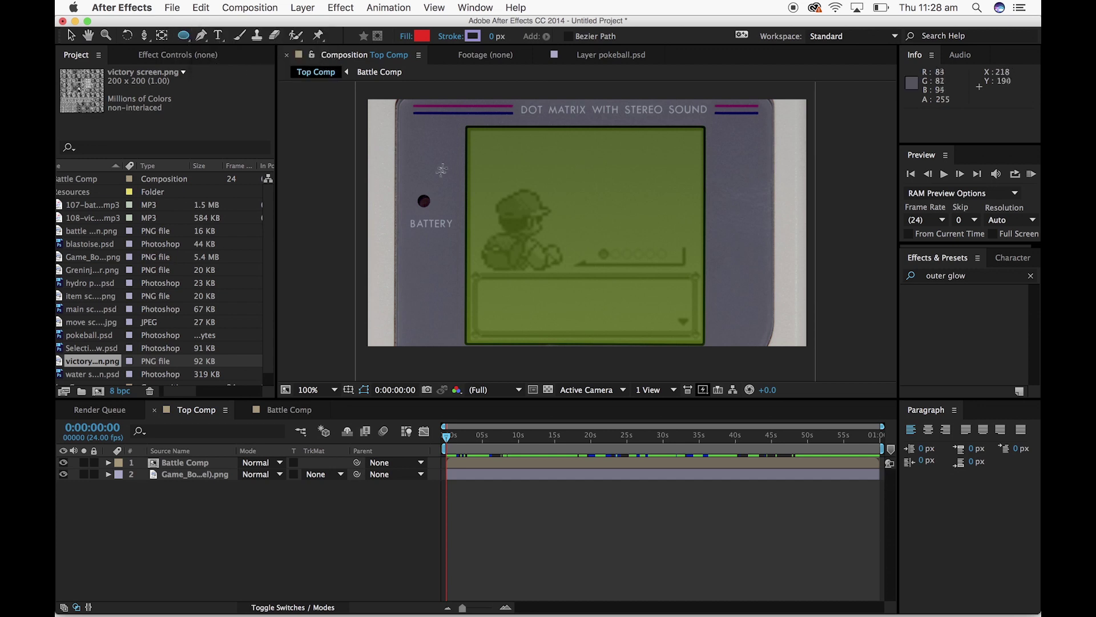
drag(419, 196, 432, 209)
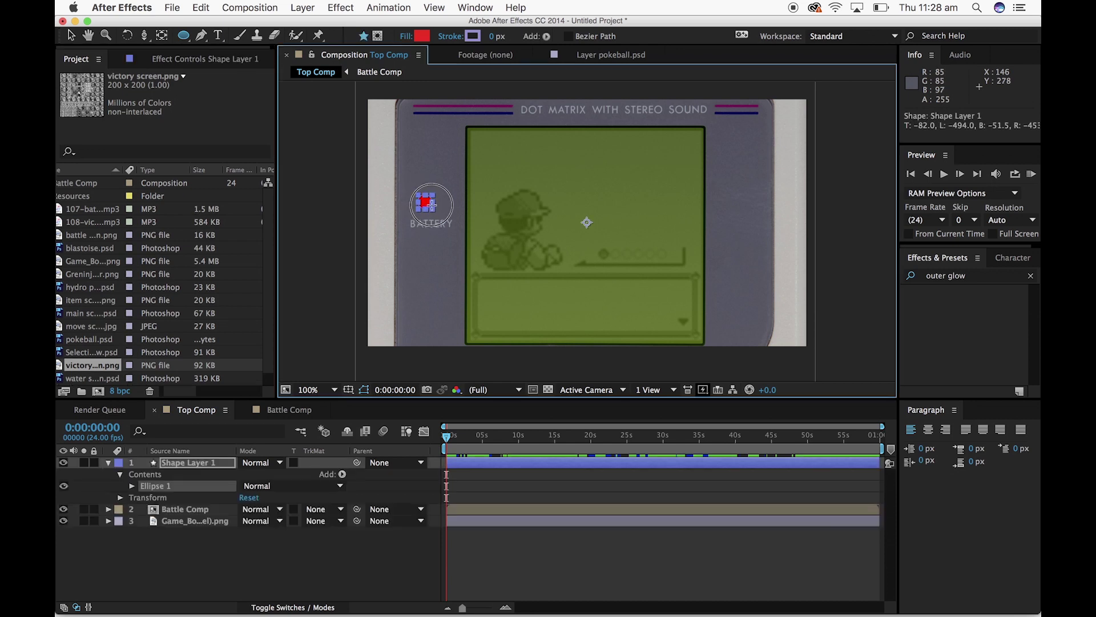
click(70, 36)
click(322, 173)
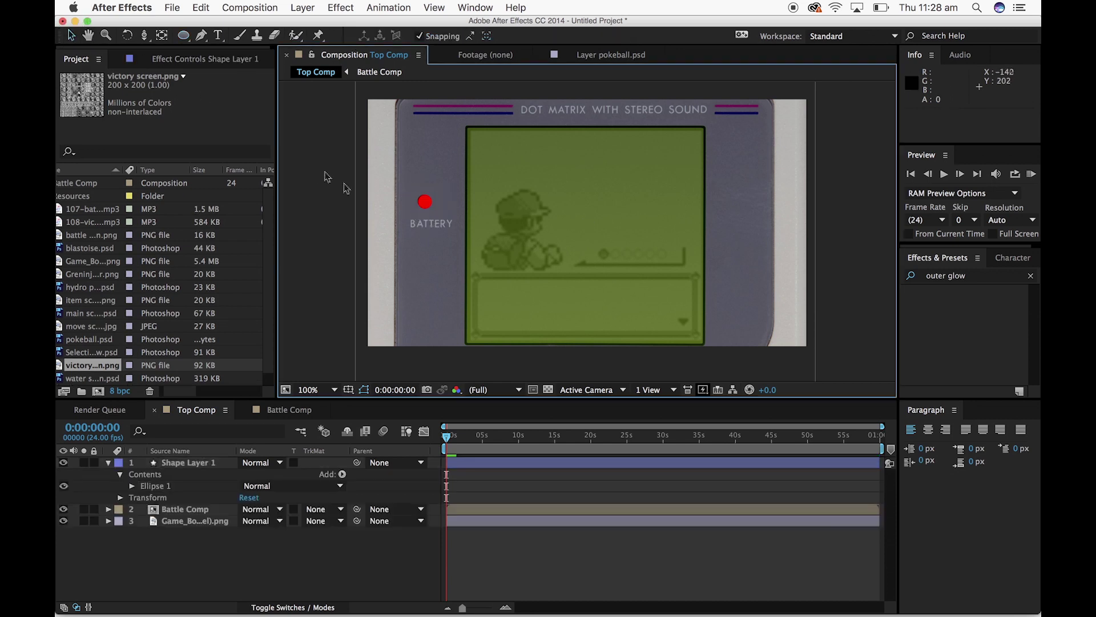
Add an Outer Glow layer style to the red battery light's shape layer
click(425, 203)
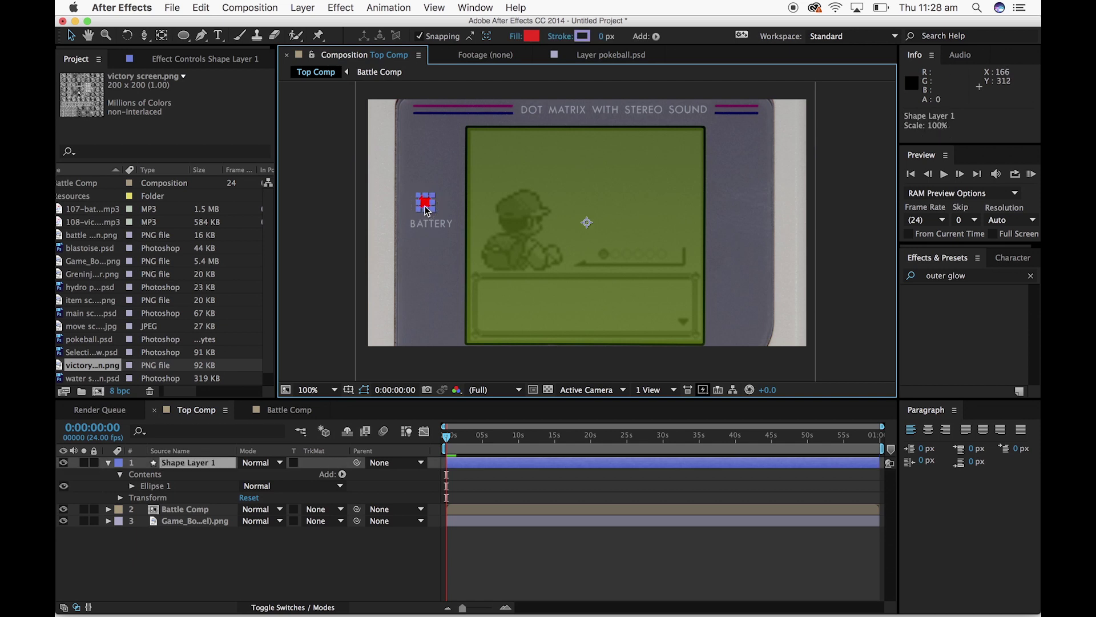
click(370, 231)
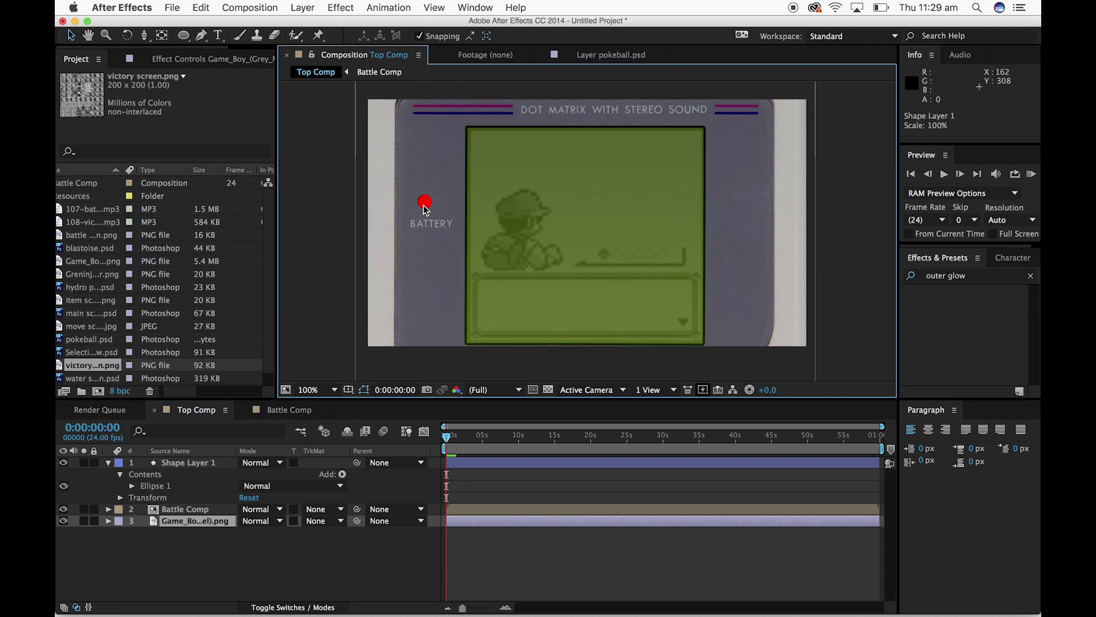
click(195, 462)
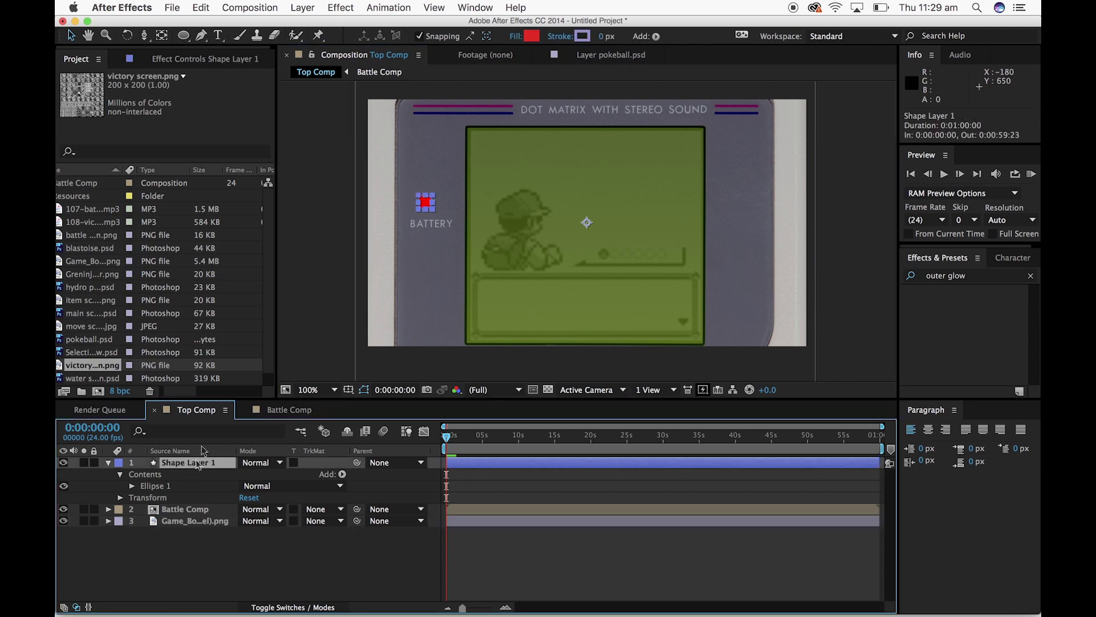
right_click(427, 206)
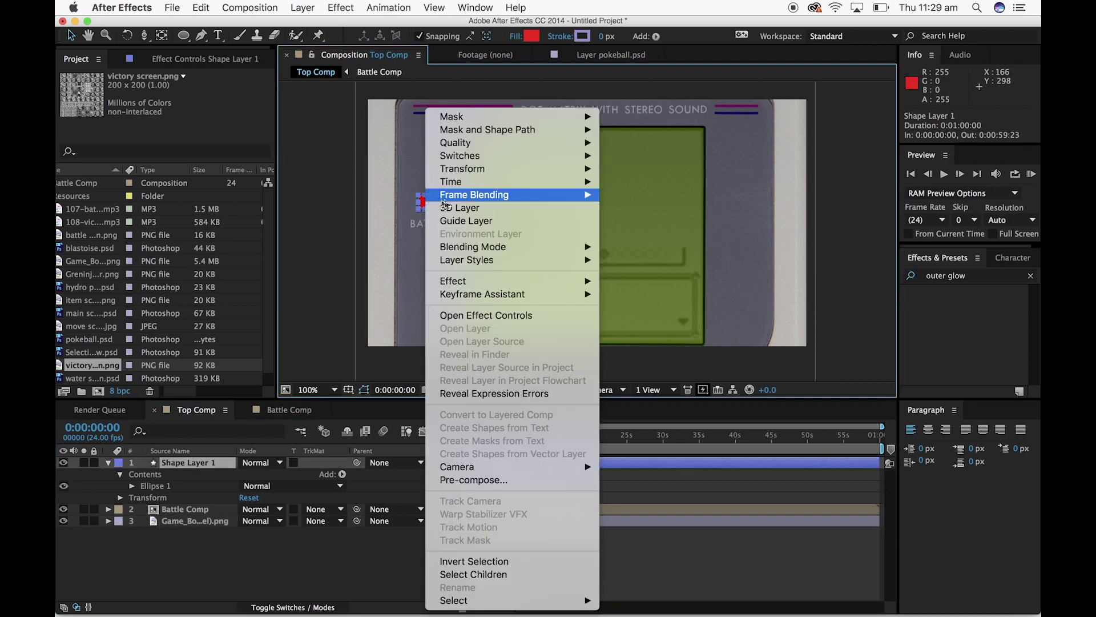
mouse_move(506, 270)
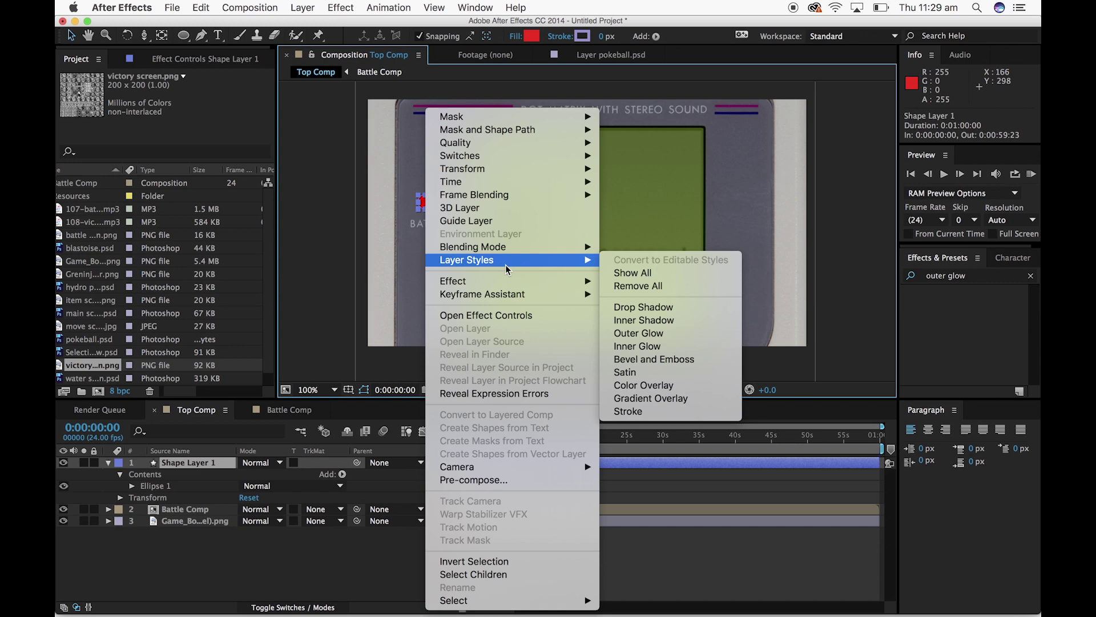
click(645, 334)
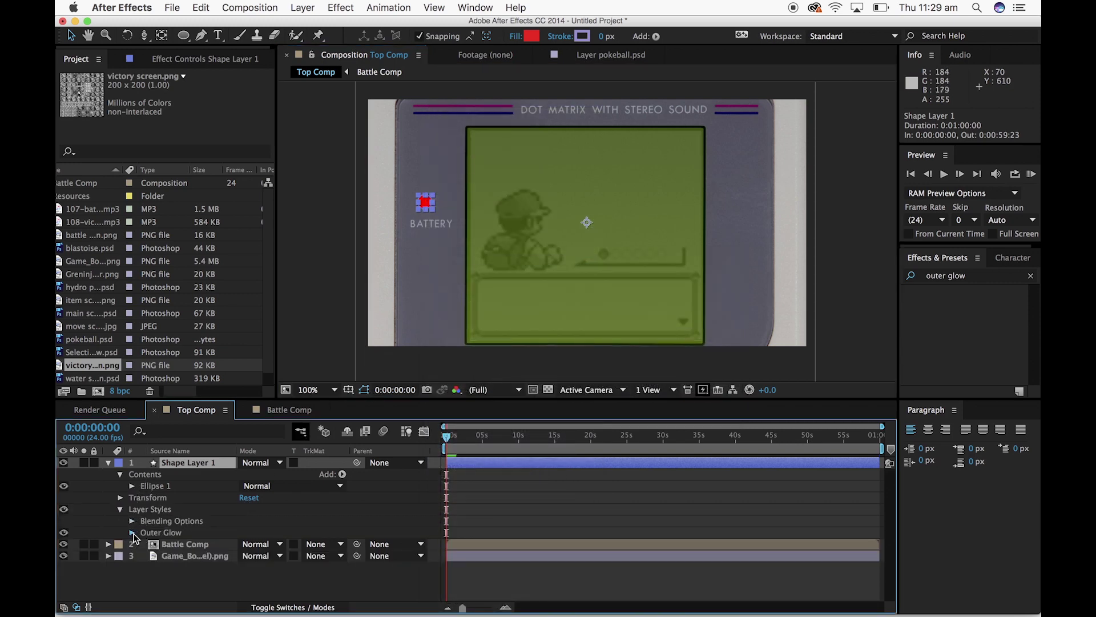
Sample the red circle as the Outer Glow color and set the glow size to 53
click(132, 532)
scroll(238, 509, down, 4)
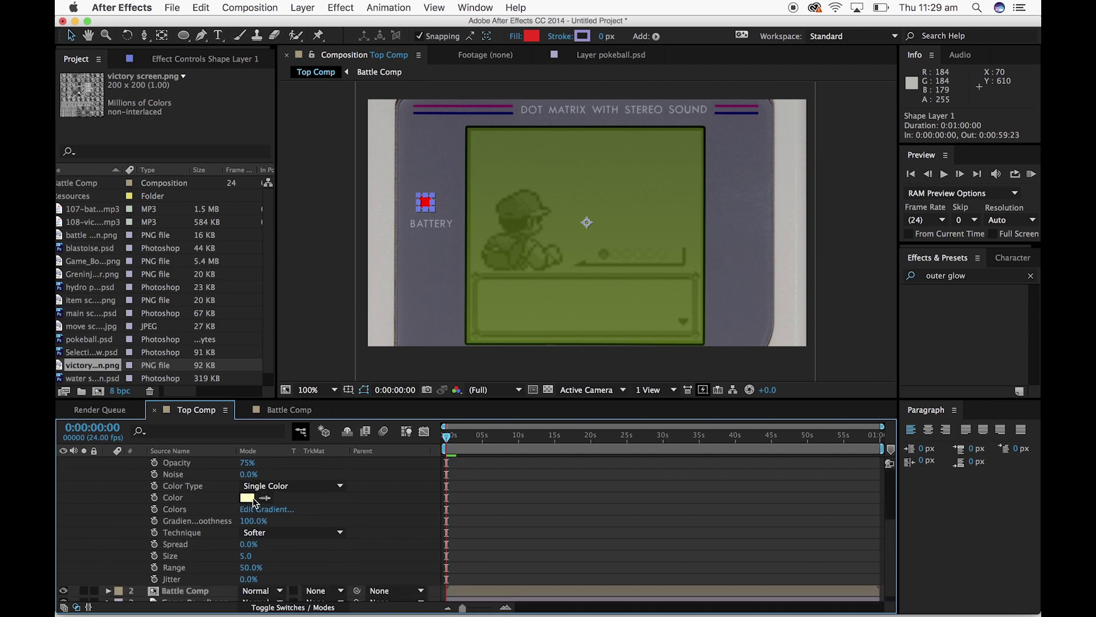
click(265, 497)
click(425, 202)
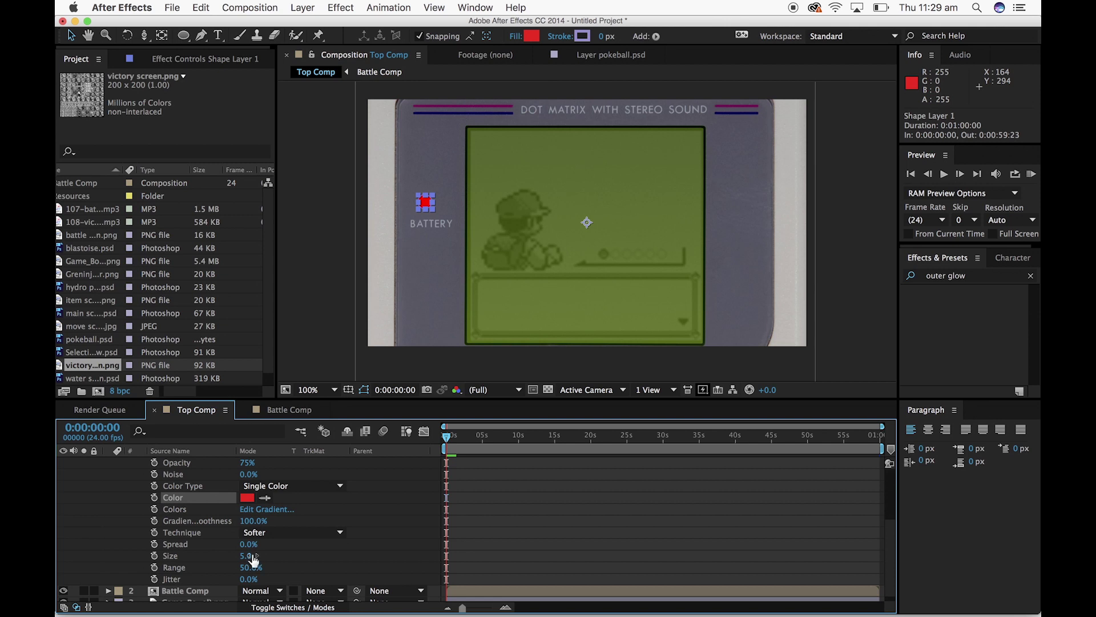
drag(247, 561, 292, 559)
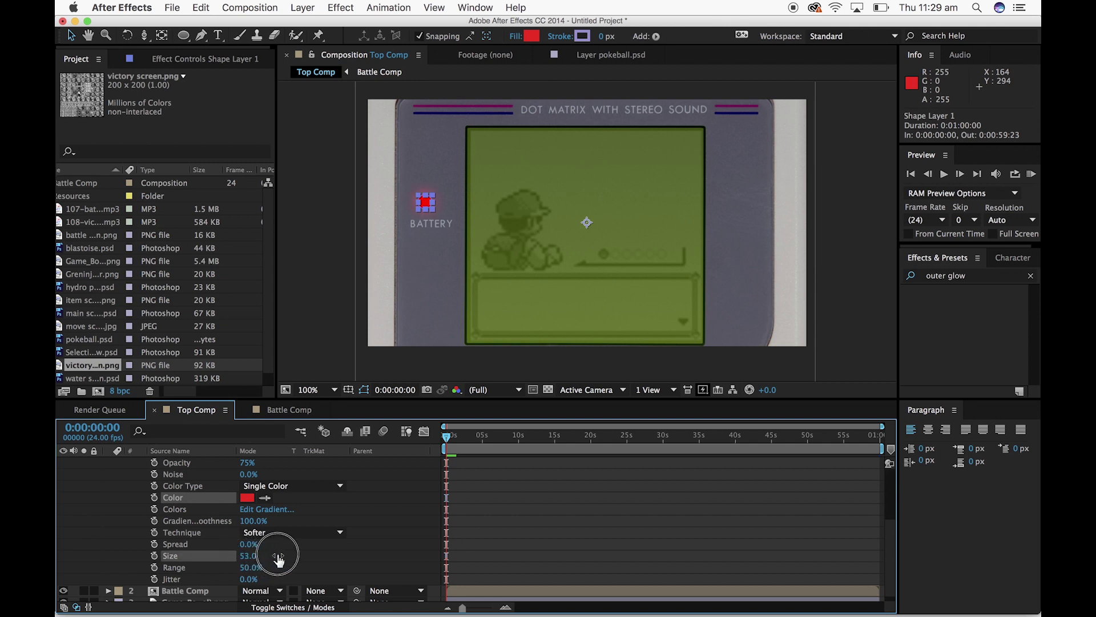
click(320, 351)
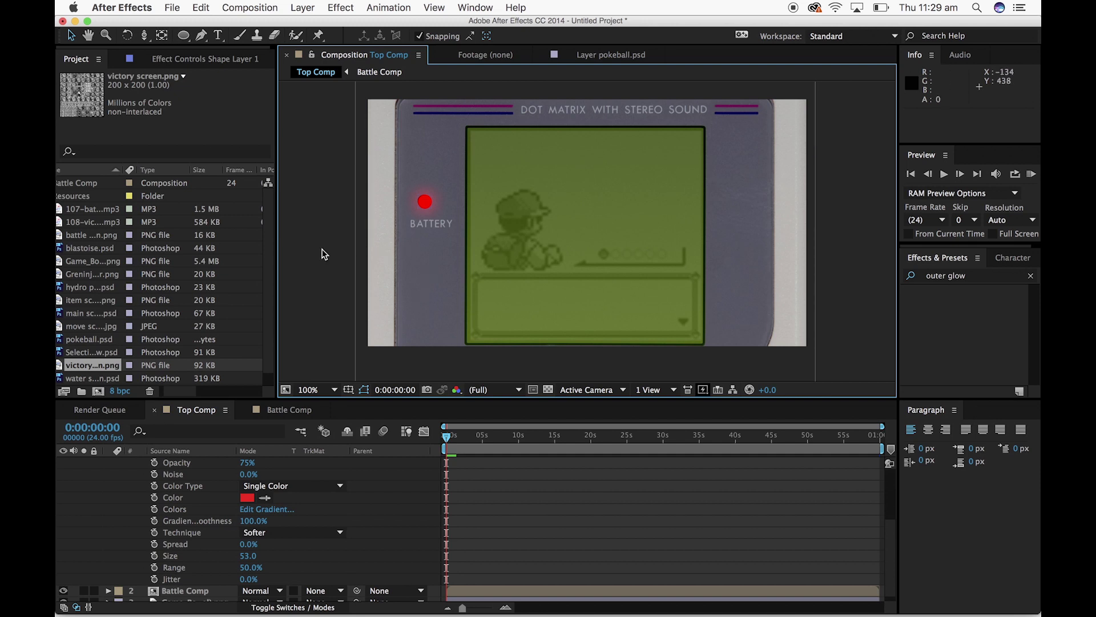
Set the battery light's Outer Glow jitter to 27%
click(423, 199)
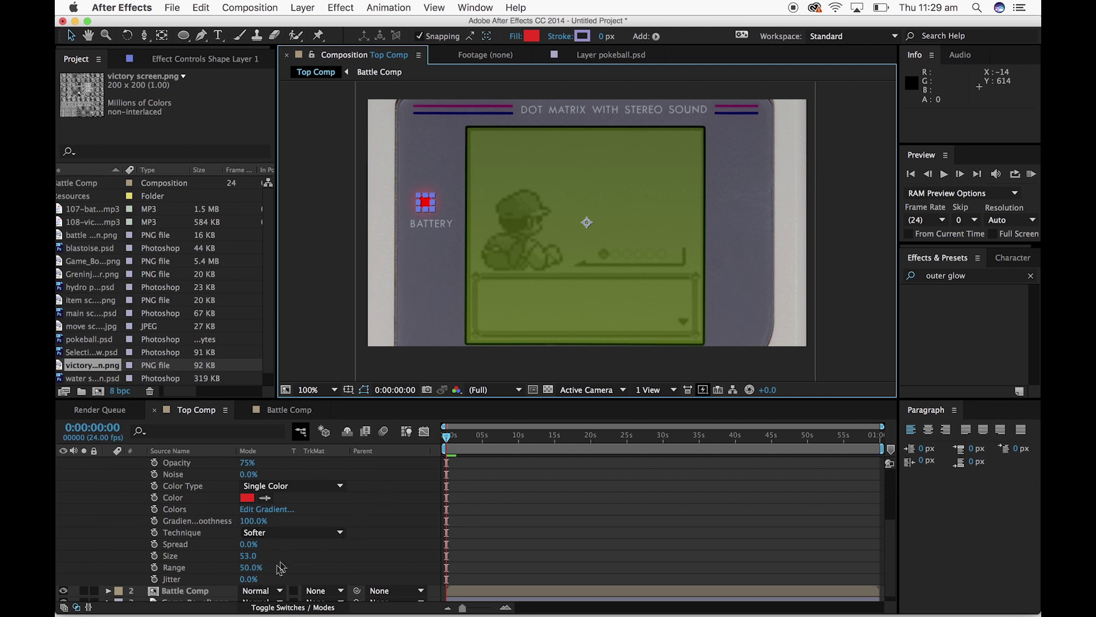
drag(247, 583, 262, 584)
mouse_move(454, 434)
mouse_down()
mouse_move(526, 435)
mouse_move(447, 435)
mouse_up()
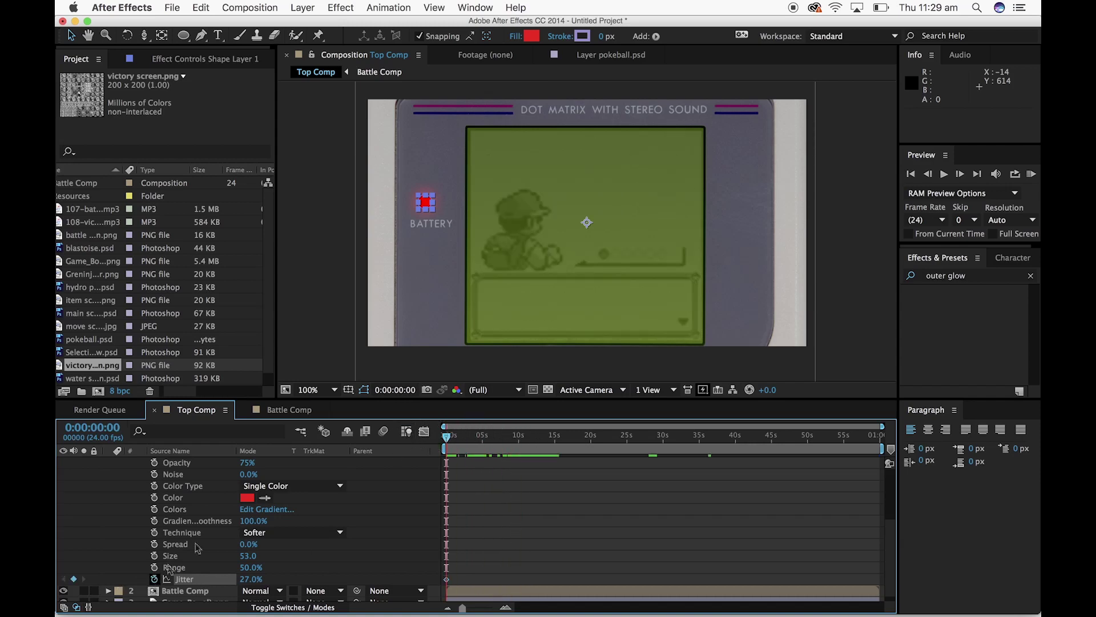
Try animating the Outer Glow jitter with a different value at 0:00:11:02, undo the keyframing, and return the playhead to the start
drag(452, 440, 526, 435)
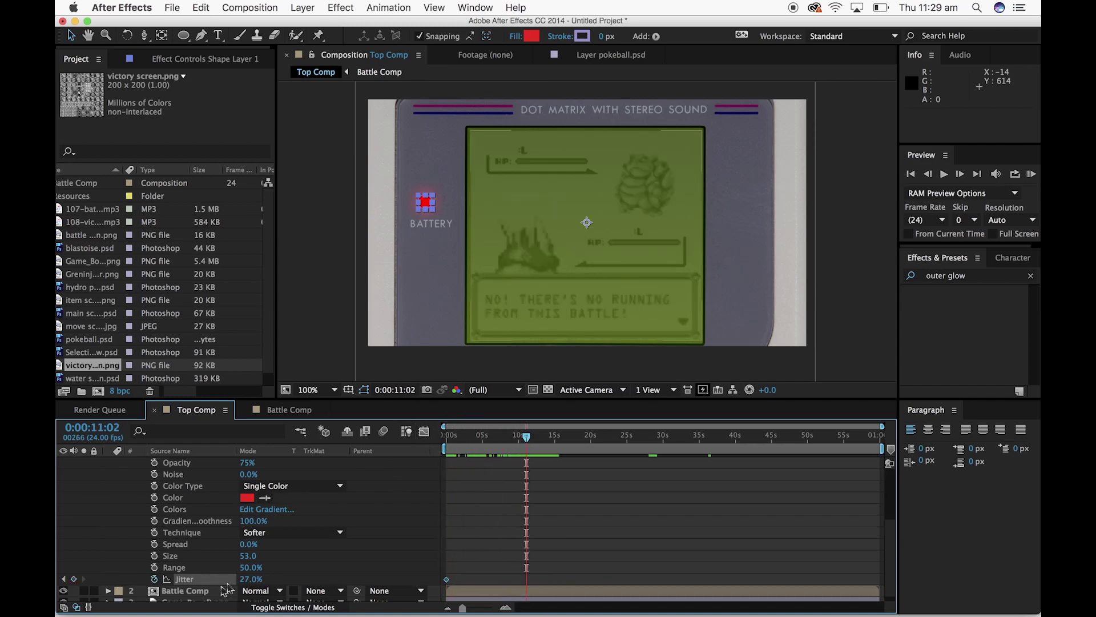
drag(251, 579, 297, 581)
drag(528, 450, 398, 455)
key(super+z)
key(super+z)
key(super+z)
drag(526, 441, 447, 442)
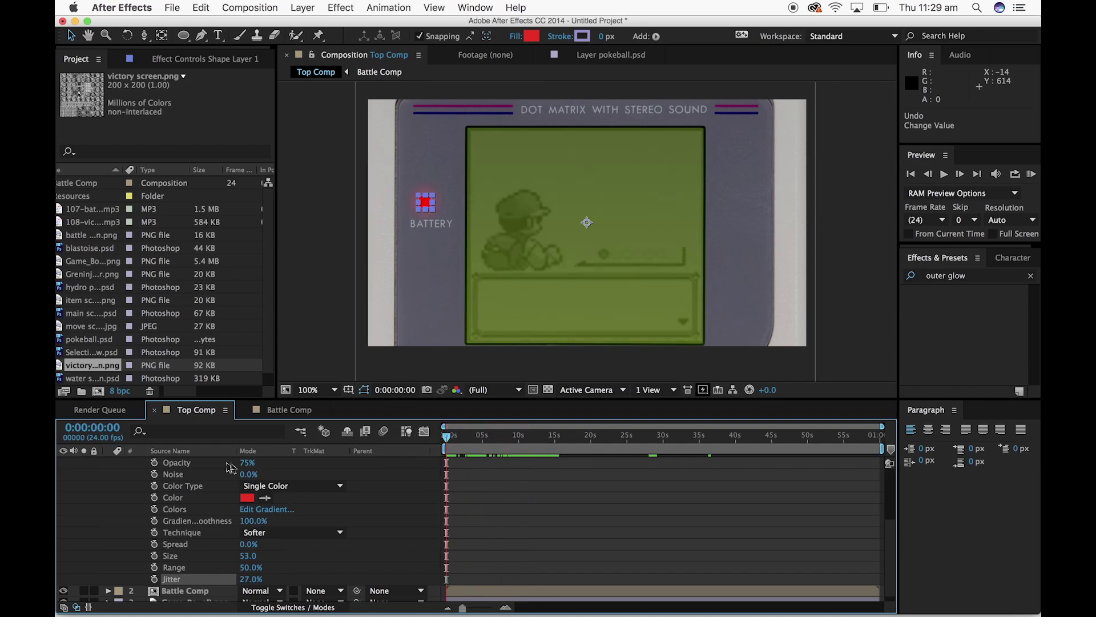
Collapse the battery light layer's properties, deselect it, and scrub Top Comp to 0:00:07:12 to review the screen
scroll(114, 469, up, 3)
click(108, 464)
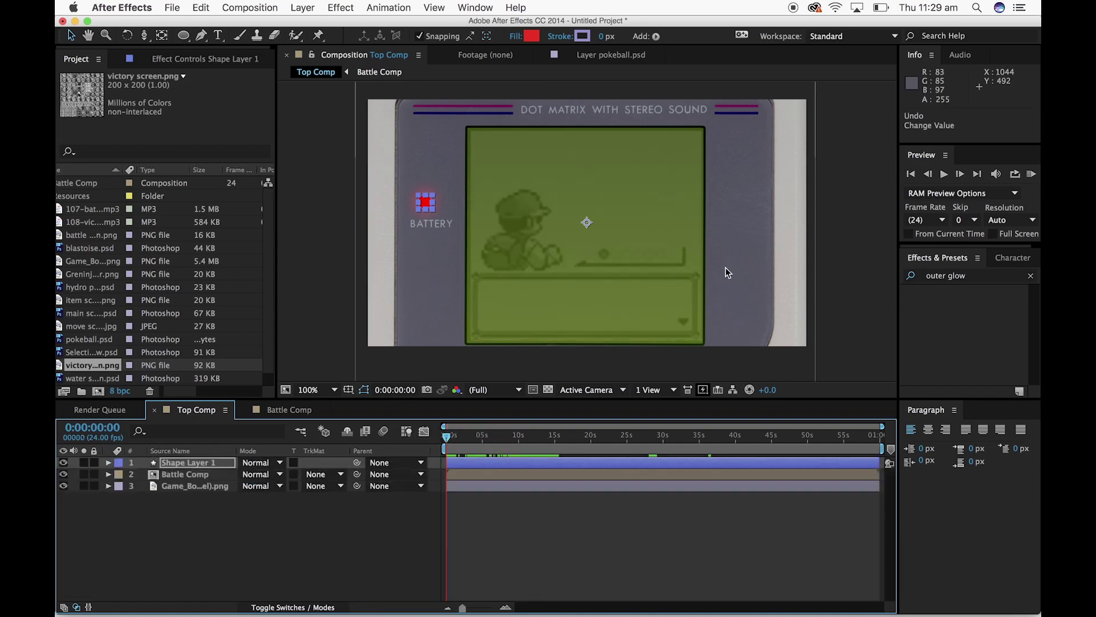
click(808, 230)
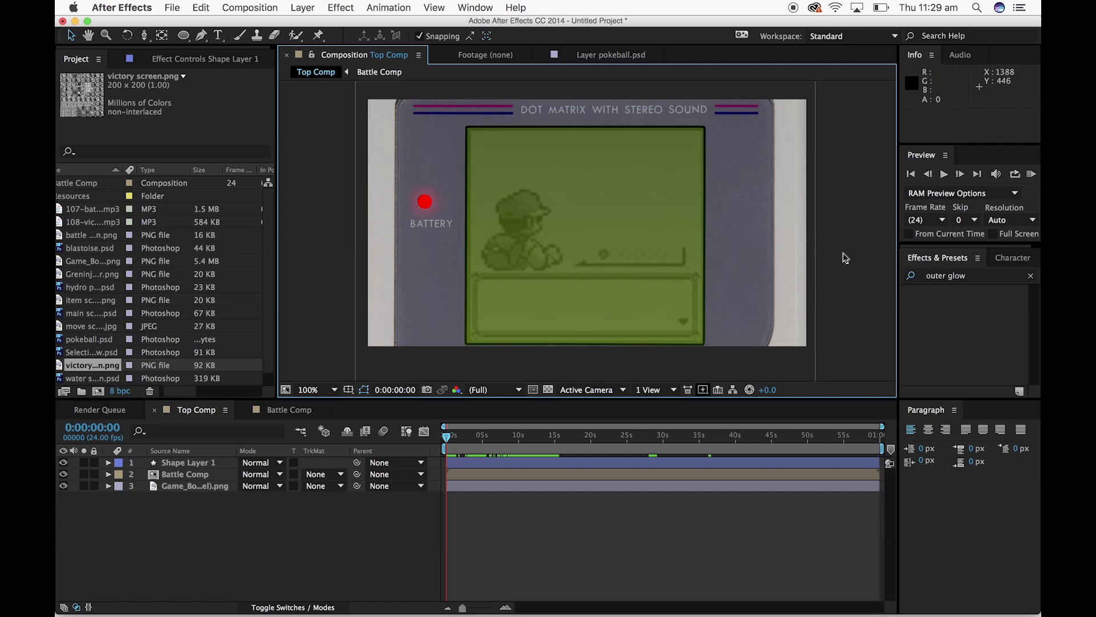
drag(450, 439, 501, 448)
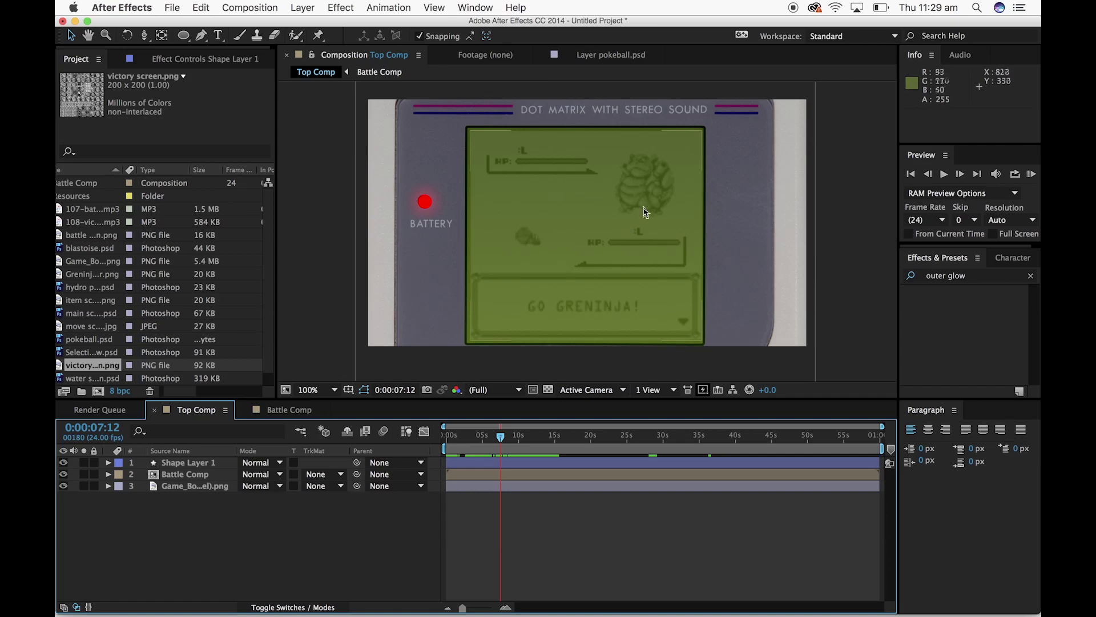
Open Battle Comp and duplicate its "A WILD BLASTOISE APPEARED!" text layer
double_click(165, 478)
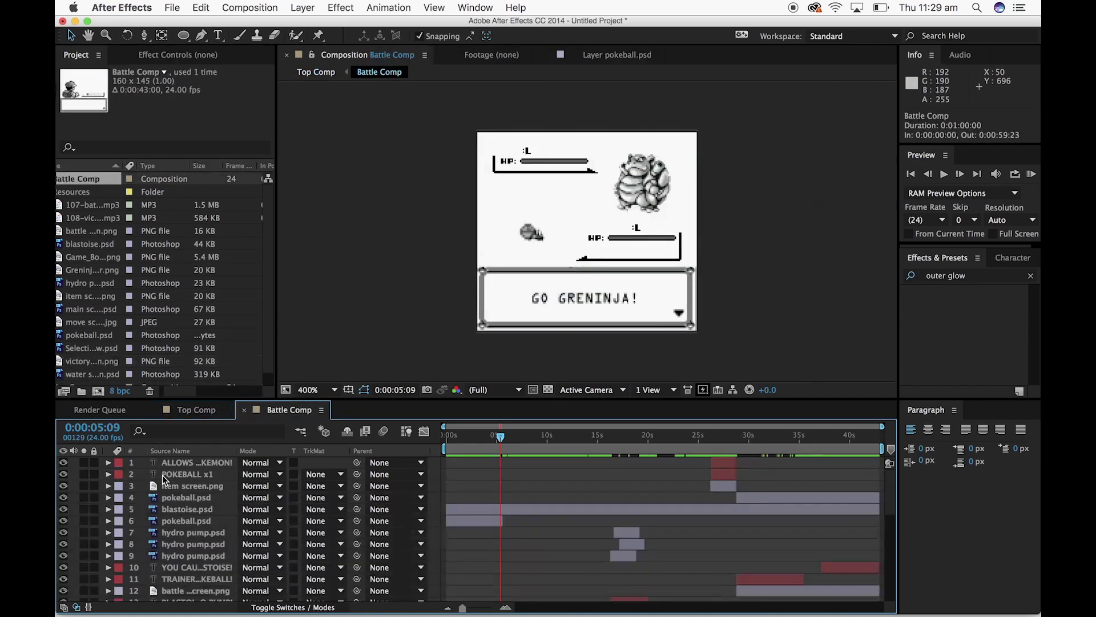
click(398, 282)
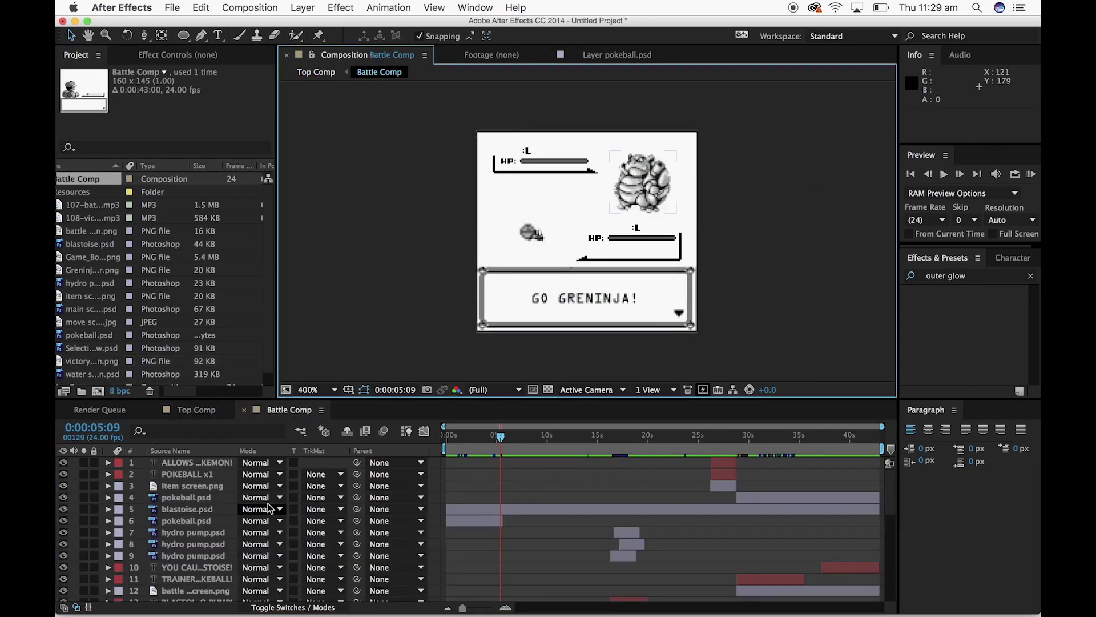
click(206, 475)
scroll(362, 509, down, 8)
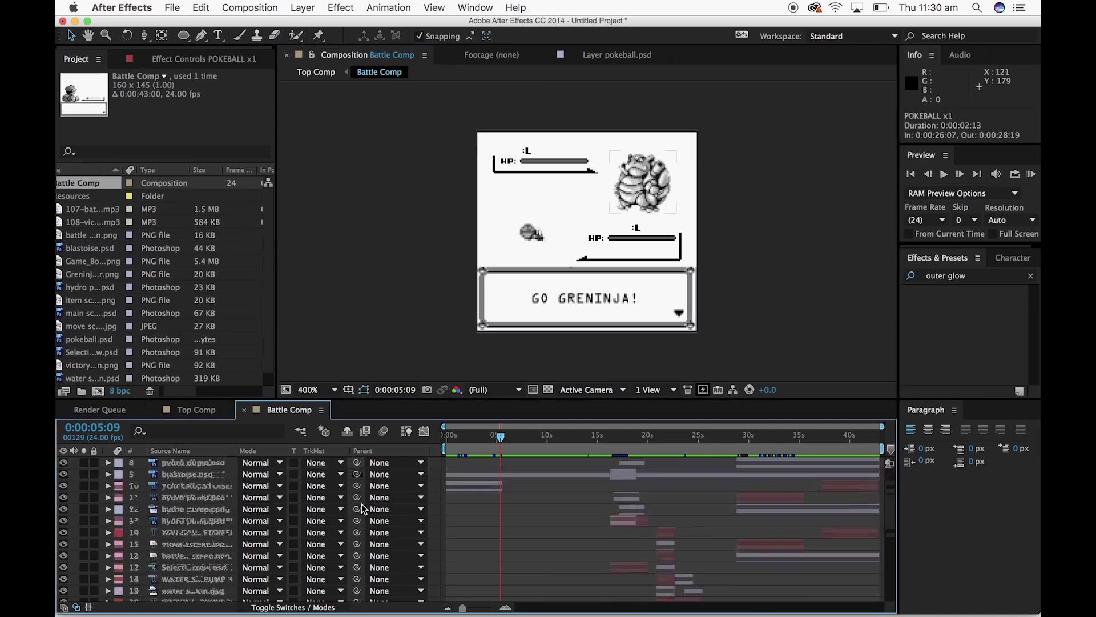
click(480, 584)
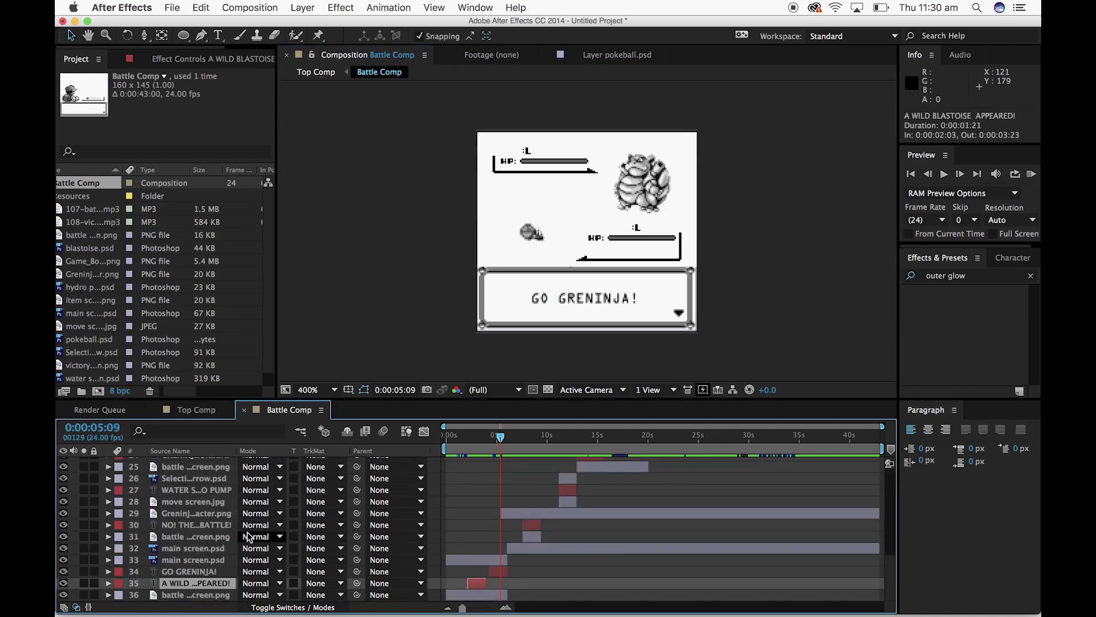
key(cmd+c)
key(cmd+v)
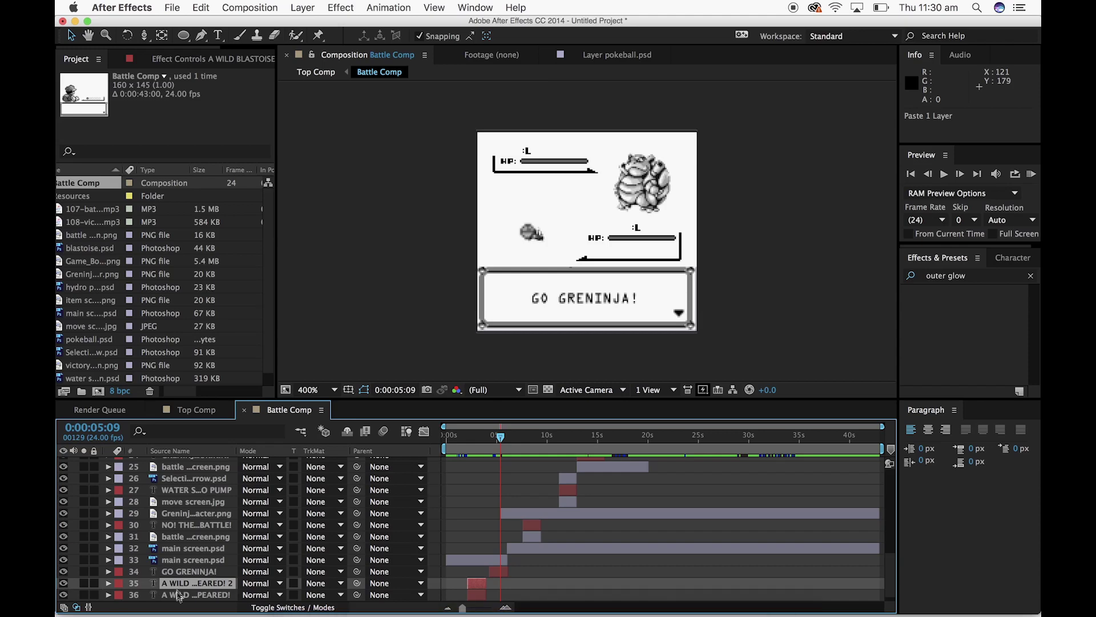
Extend the copied text layer to about 36 s, place it over the player's HP bar, and raise it in the layer stack
drag(489, 584, 808, 583)
drag(635, 295, 653, 223)
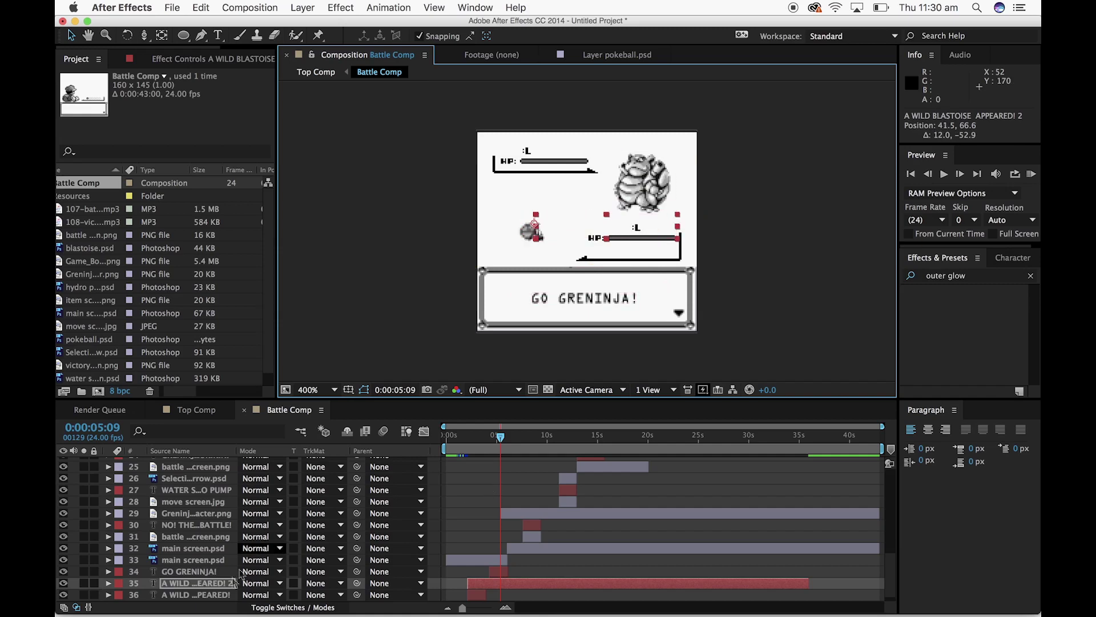
drag(212, 586, 220, 483)
scroll(223, 560, up, 3)
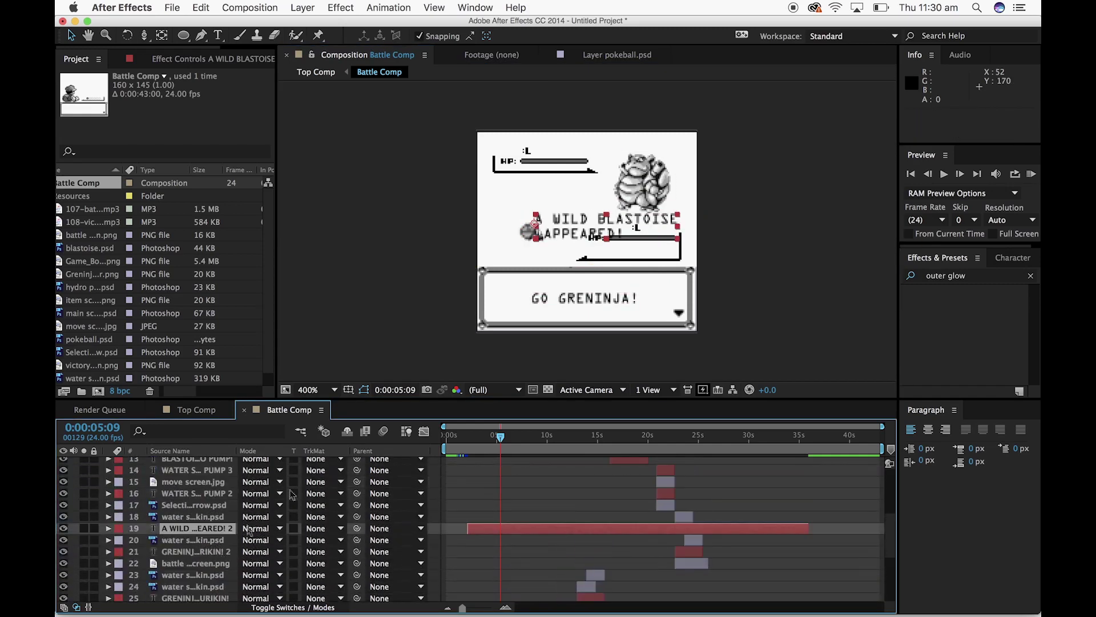
Replace the copied layer's text with "GRENINJA 40"
double_click(576, 222)
key(BackSpace)
text(R)
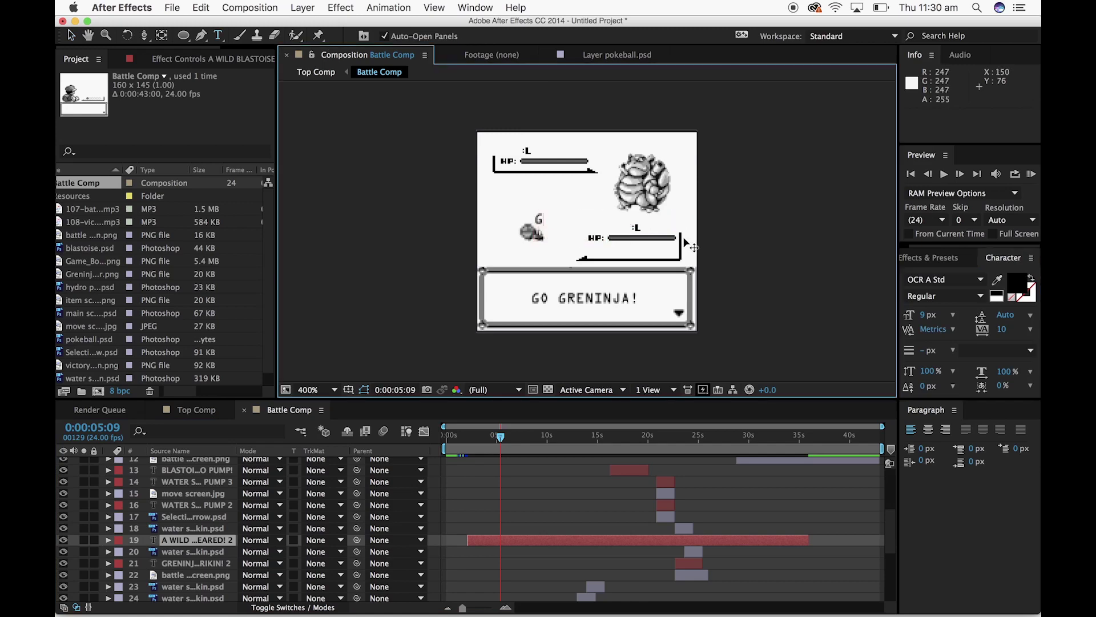
text(RENINJA  40)
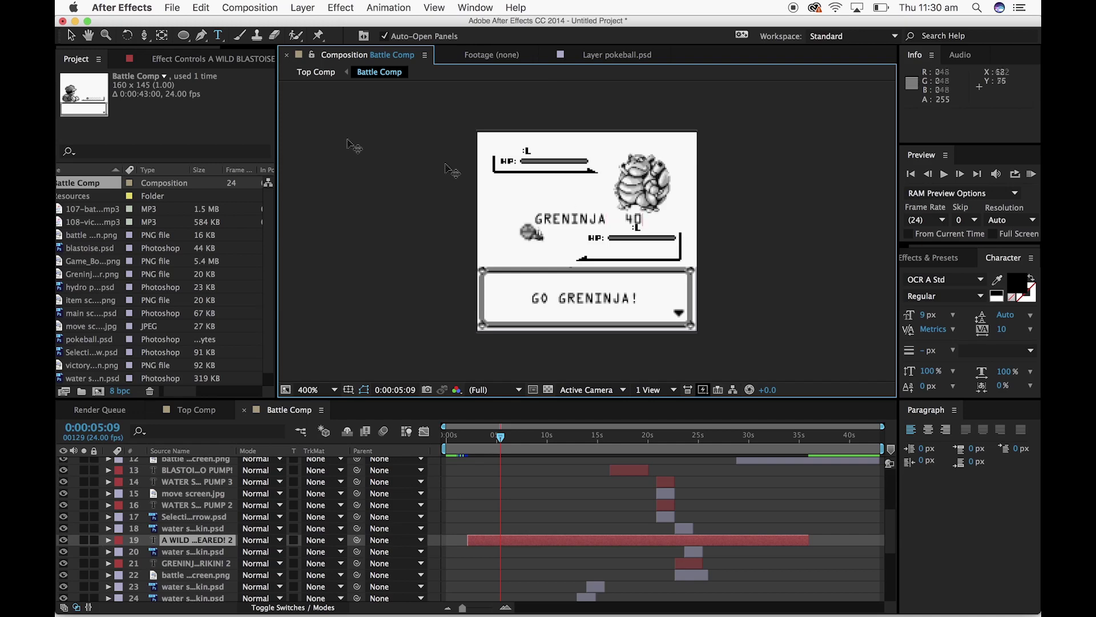
click(72, 37)
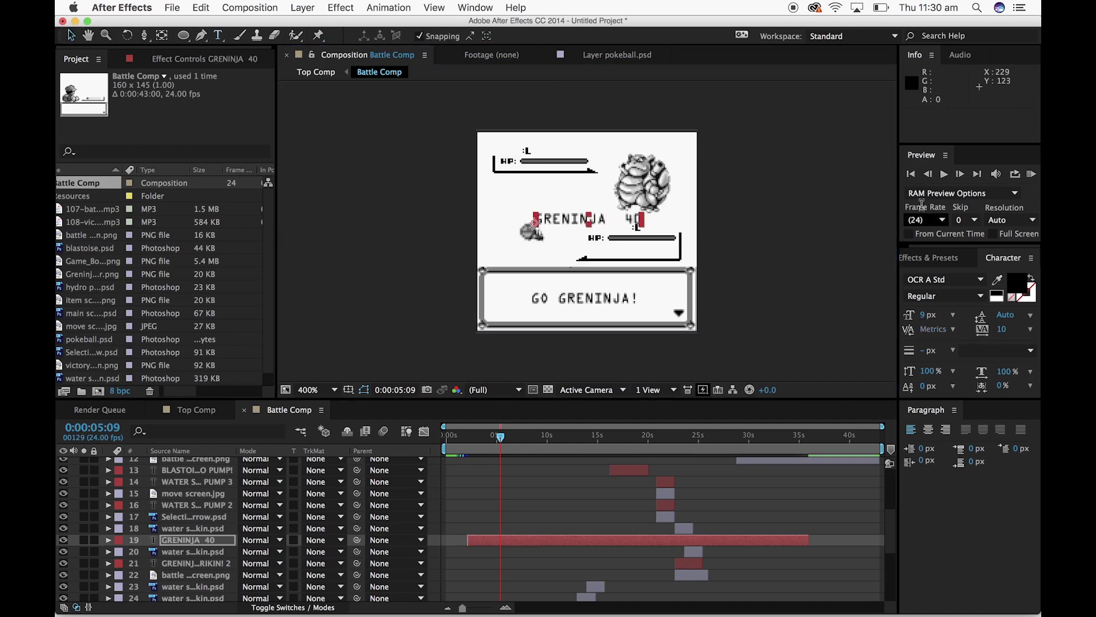
Set the "GRENINJA 40" text's font size to 8 px and deselect the layer
click(925, 315)
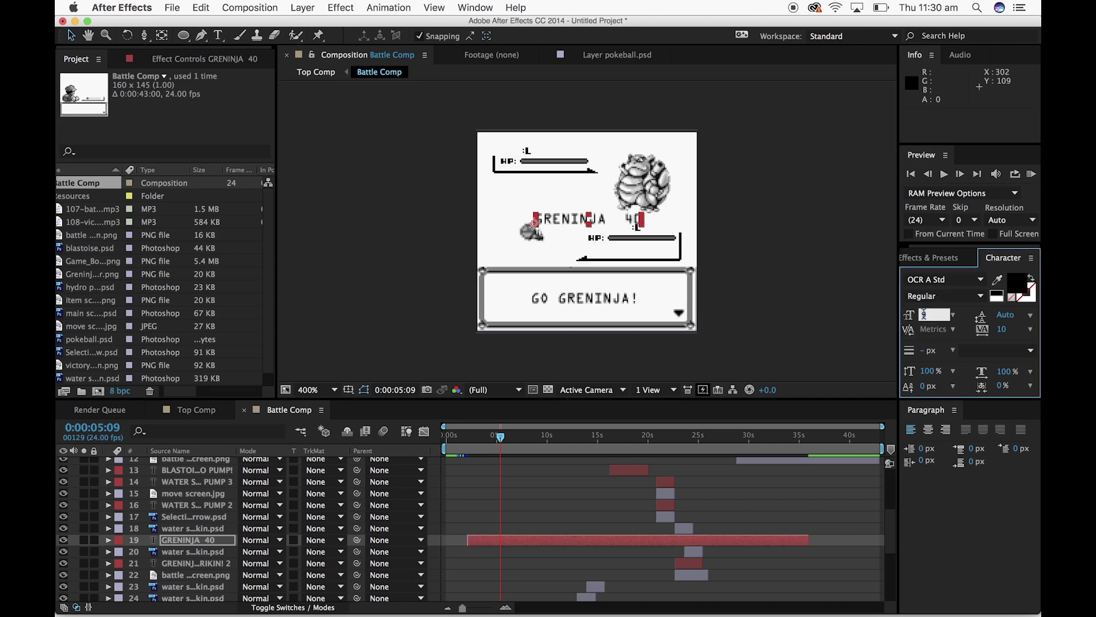
text(8)
key(Return)
click(409, 236)
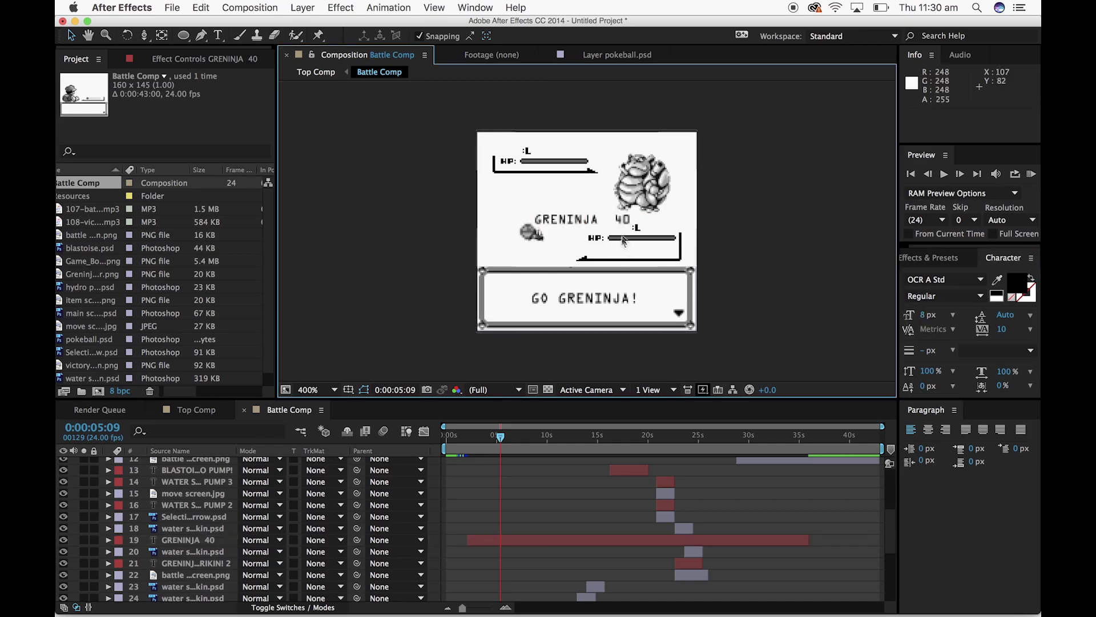
Move the "GRENINJA 40" text onto the player's HP display, to about position 66.0, 76.6
drag(599, 224, 643, 231)
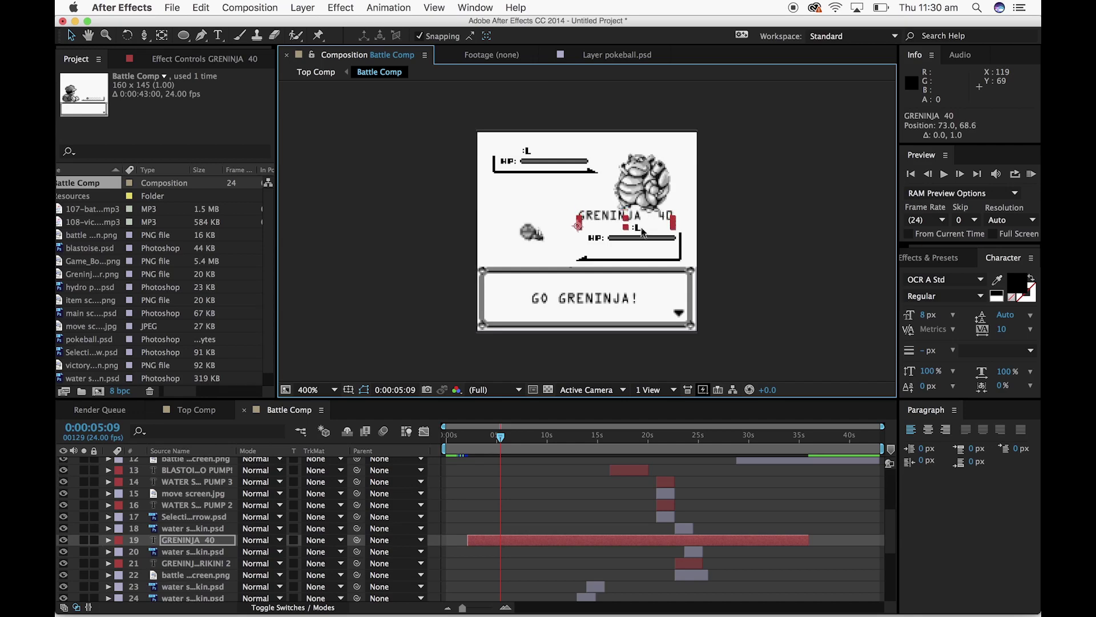
key(Down)
key(Down)
key(Down)
drag(625, 236, 598, 234)
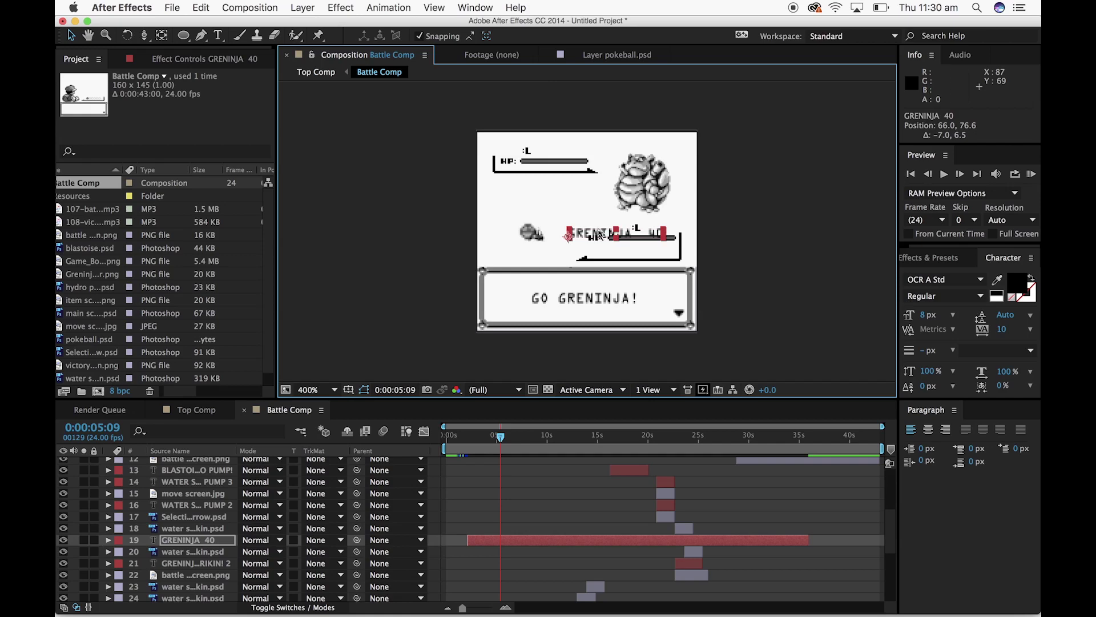
Fine-position the text at 64.1, 72.8 so that the ":L" label sits between "GRENINJA" and "40", keeping the project open
key(period)
key(period)
key(period)
drag(665, 250, 264, 153)
click(88, 35)
click(265, 154)
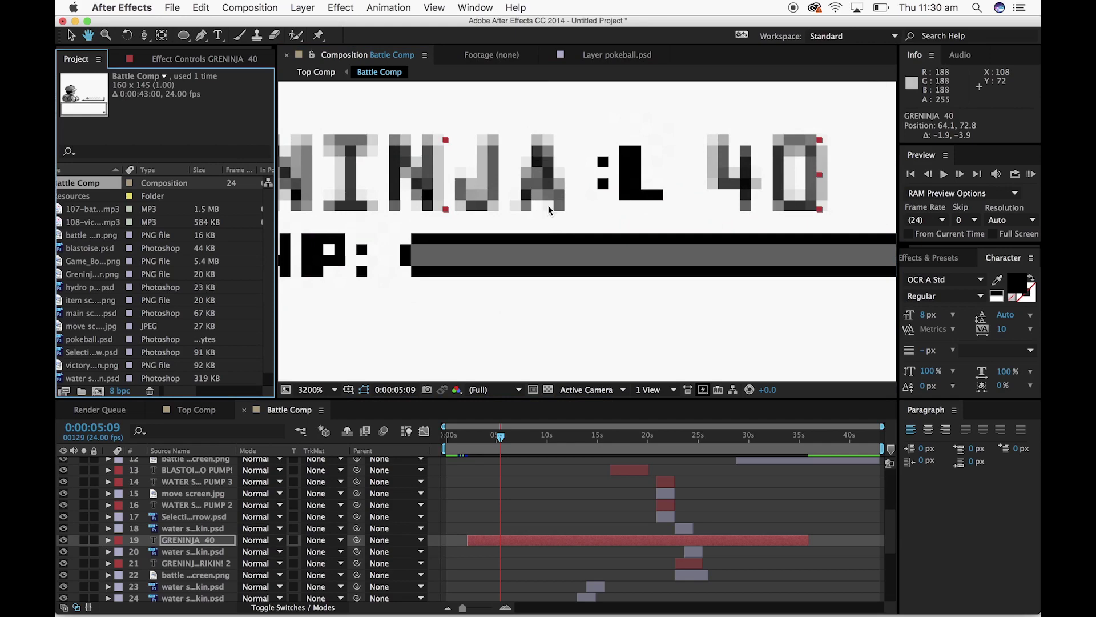
click(66, 38)
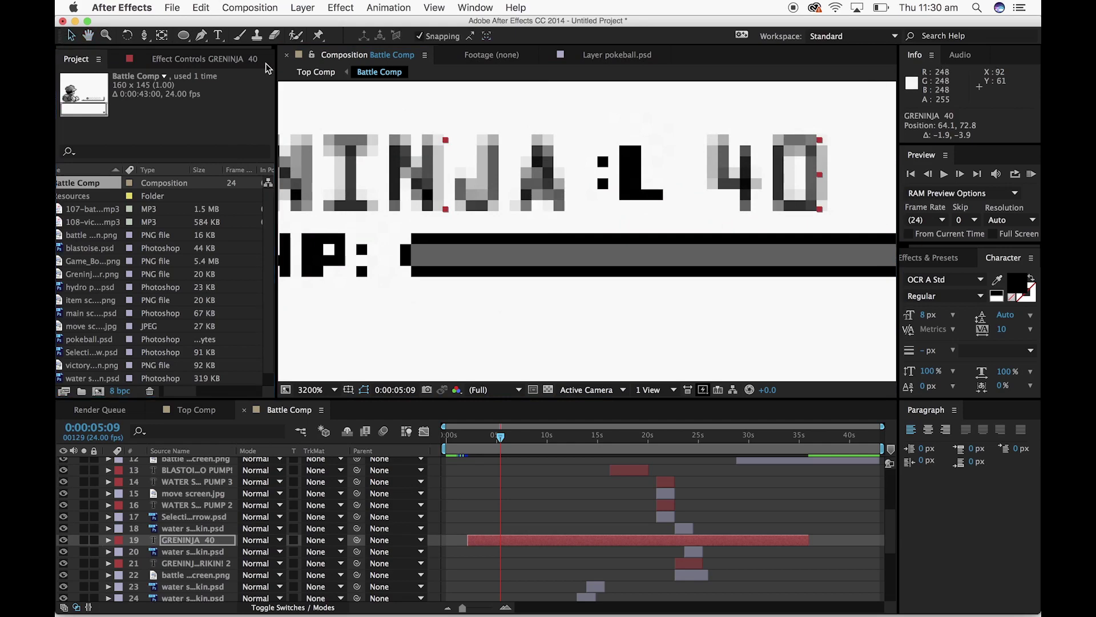
click(62, 21)
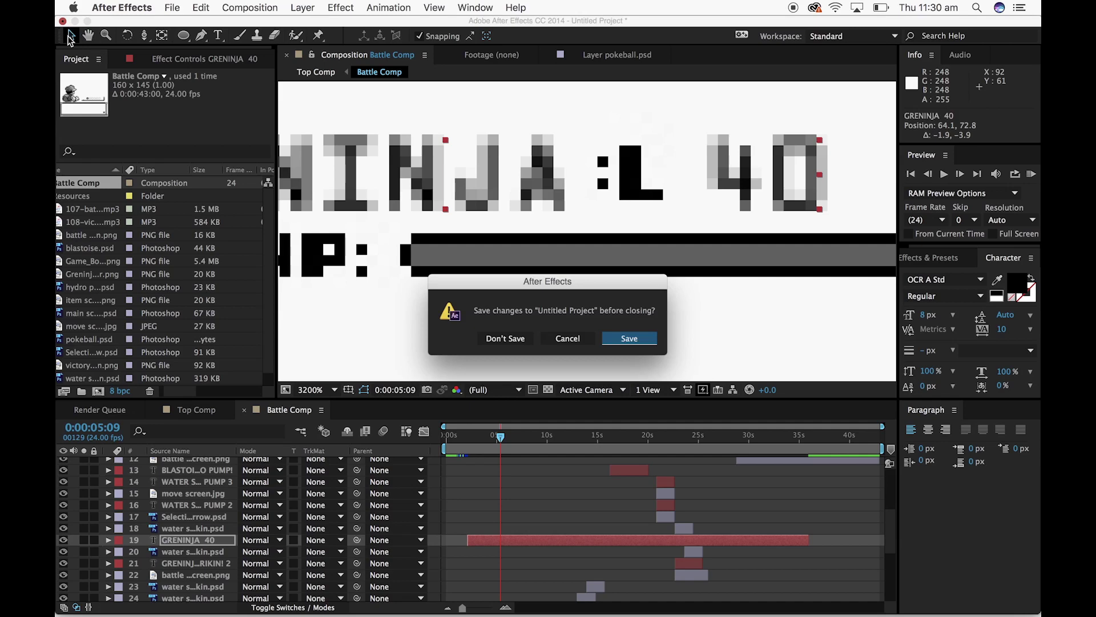
click(580, 337)
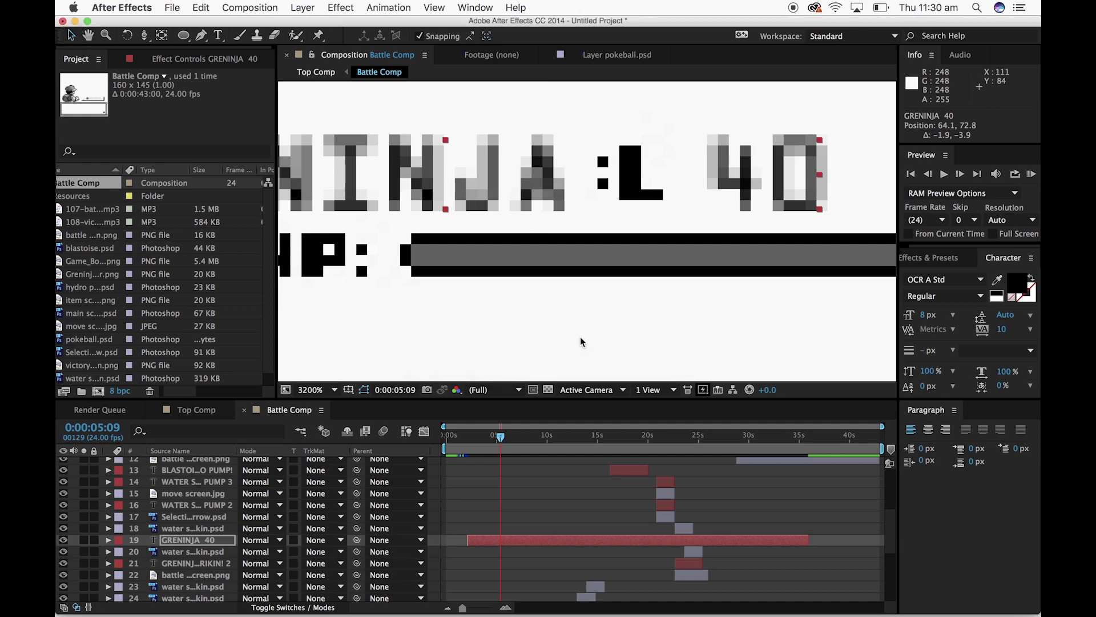
Shift the "GRENINJA 40" layer earlier in the timeline and trim its in point to 0:00:04:00
click(346, 255)
scroll(346, 255, down, 2)
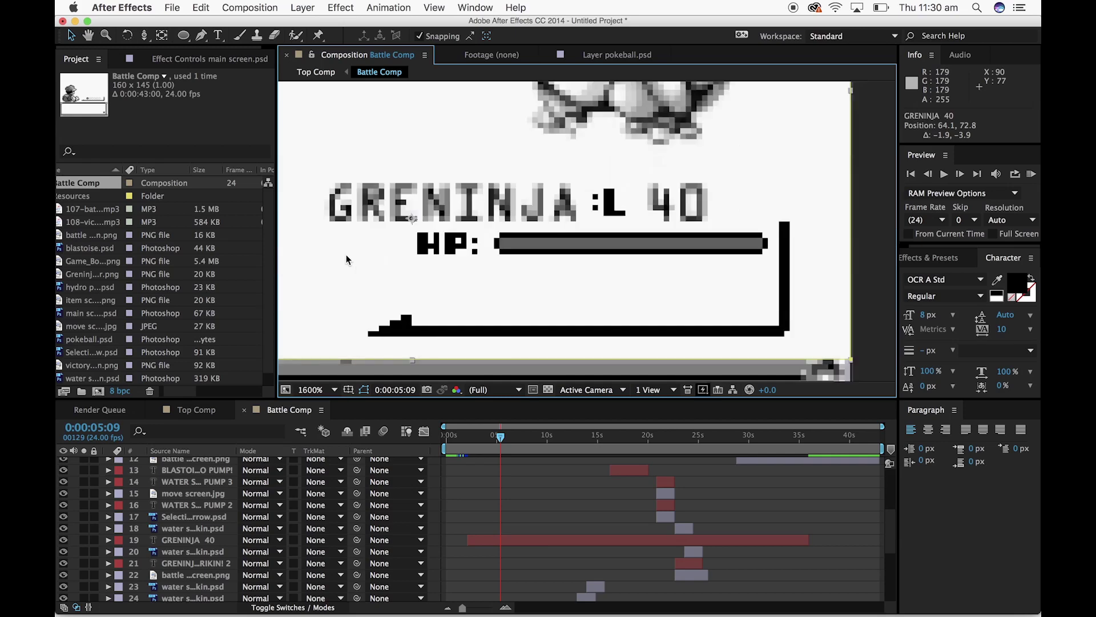
scroll(346, 254, down, 1)
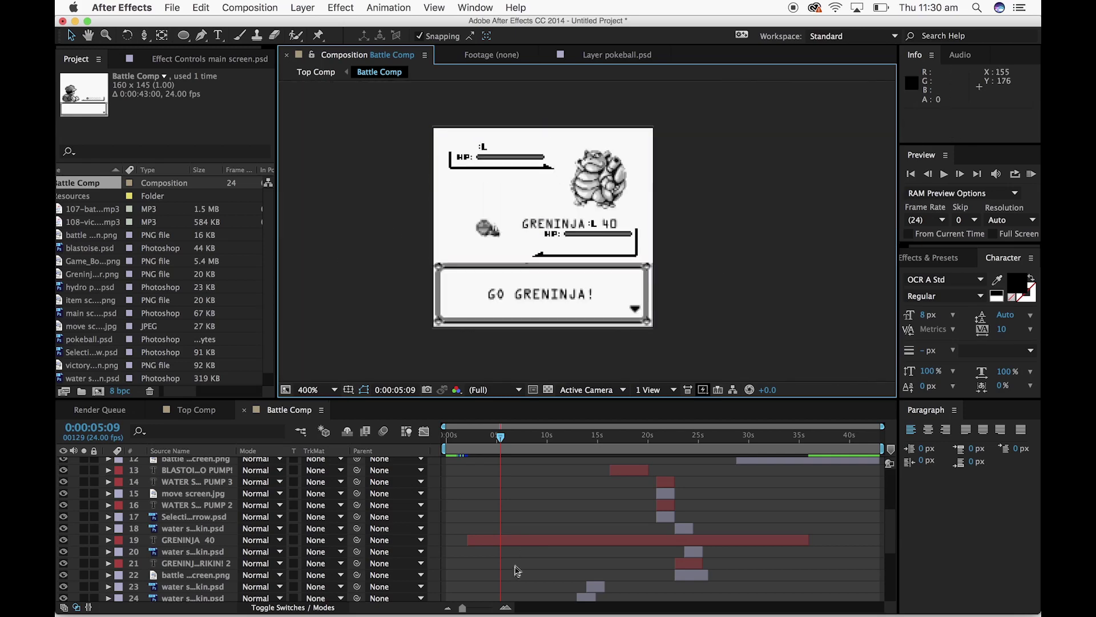
drag(490, 541, 469, 541)
mouse_move(467, 437)
mouse_down()
mouse_move(438, 438)
mouse_move(488, 437)
mouse_up()
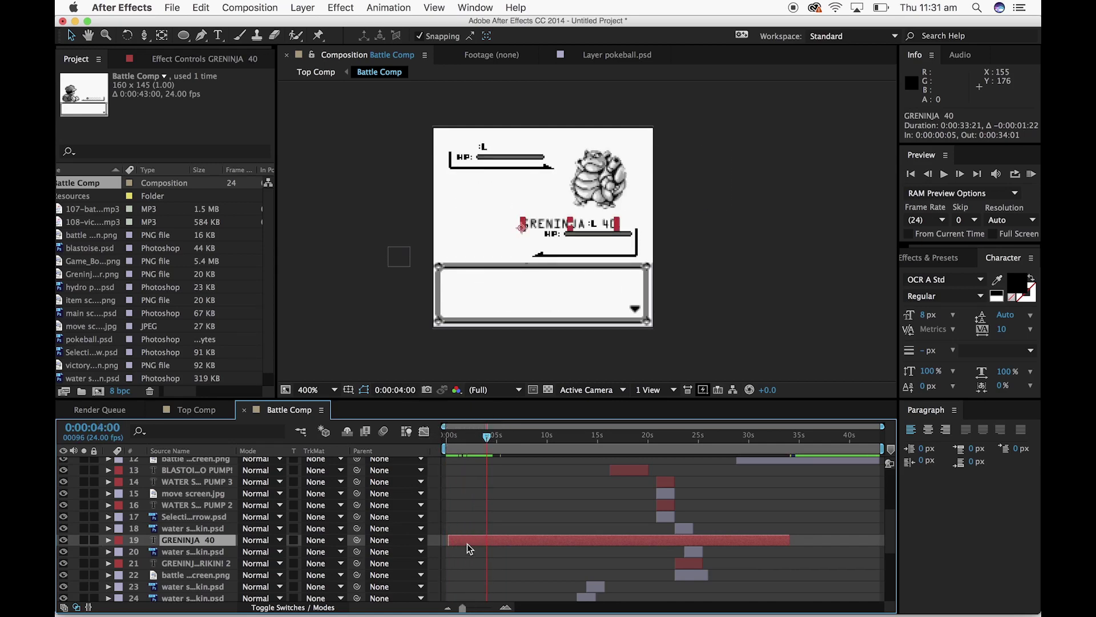
drag(454, 547, 490, 539)
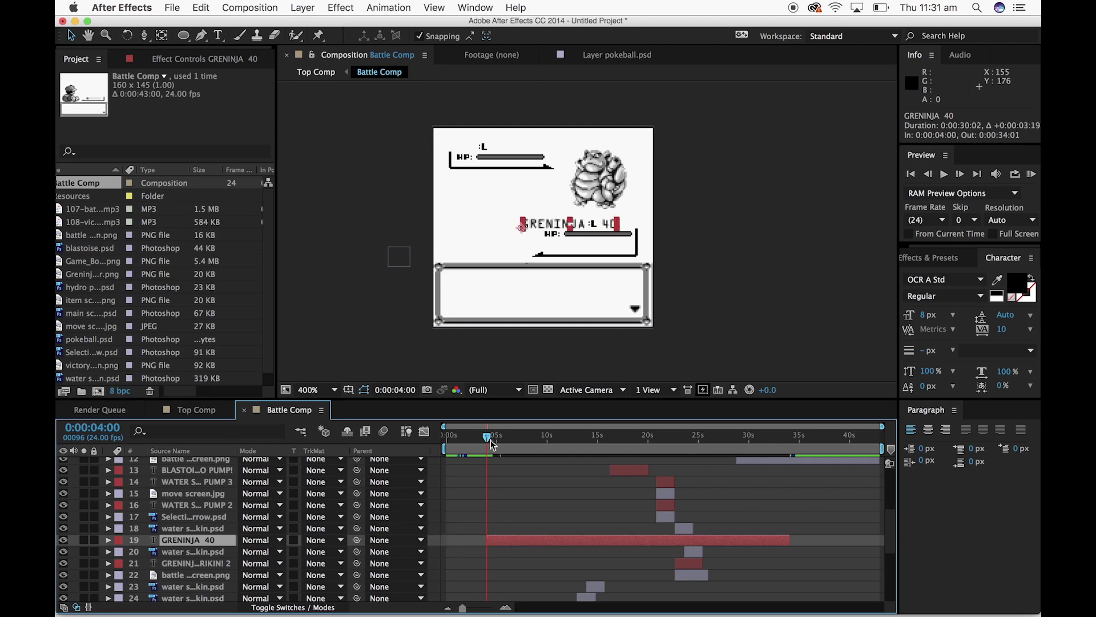
Extend the out point of the "GRENINJA 40" layer to the end of the composition and return to 0:00:00:00
drag(490, 444, 907, 471)
drag(790, 540, 885, 541)
scroll(795, 511, up, 1)
drag(879, 449, 400, 539)
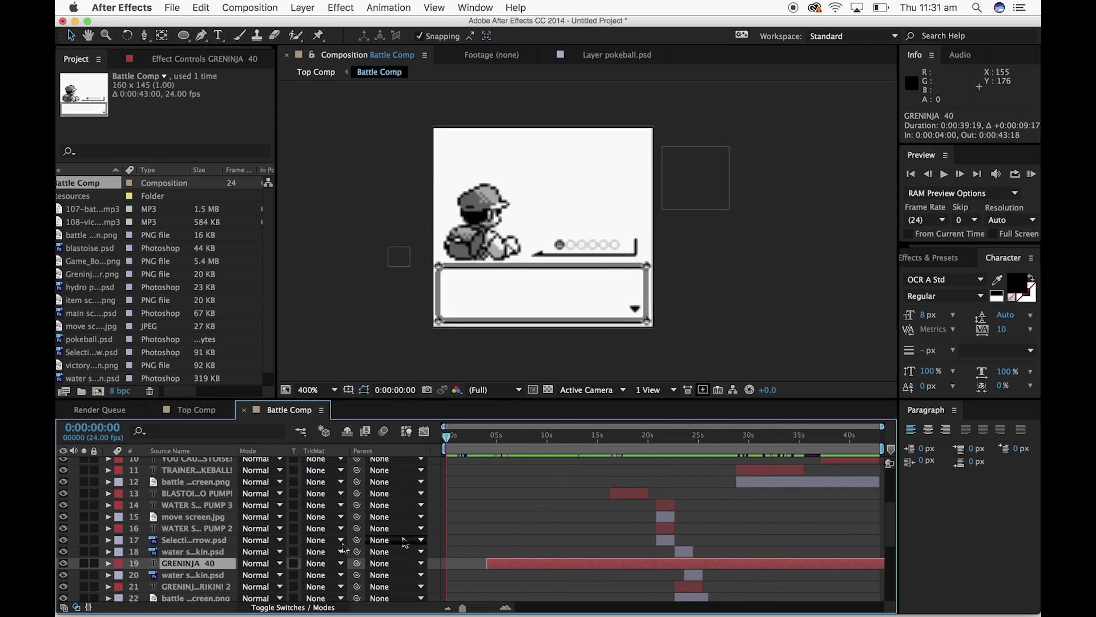
Place the "GRENINJA 40" layer directly above the "WATER S... PUMP 3" layer so the text shows over the move screen
click(189, 529)
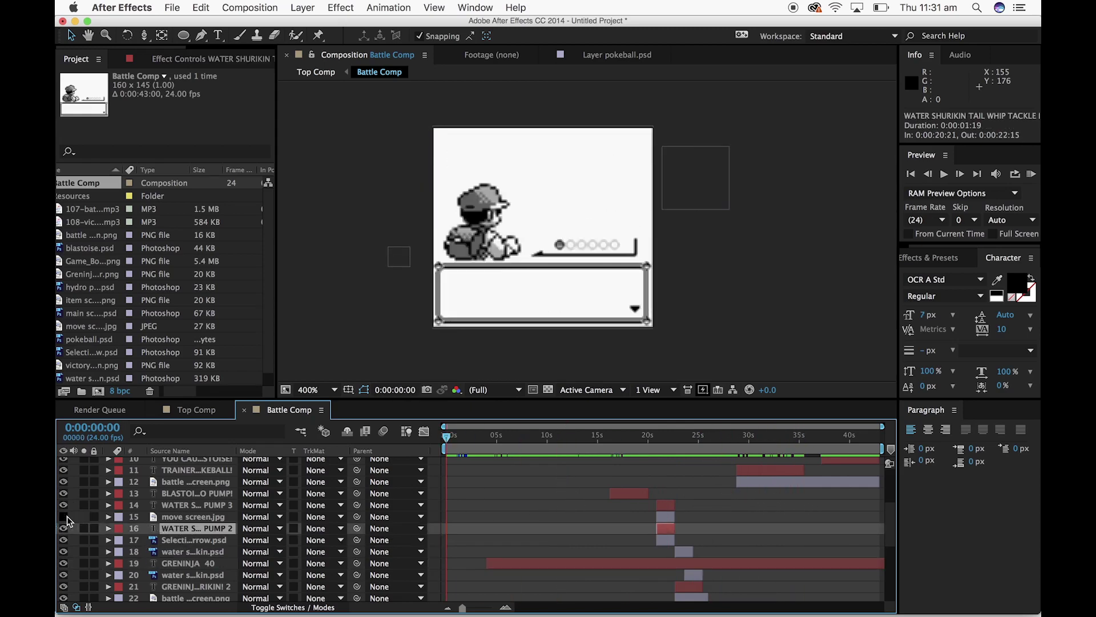
mouse_move(673, 438)
mouse_down()
mouse_move(643, 439)
mouse_move(734, 445)
mouse_move(642, 446)
mouse_move(695, 446)
mouse_move(686, 446)
mouse_up()
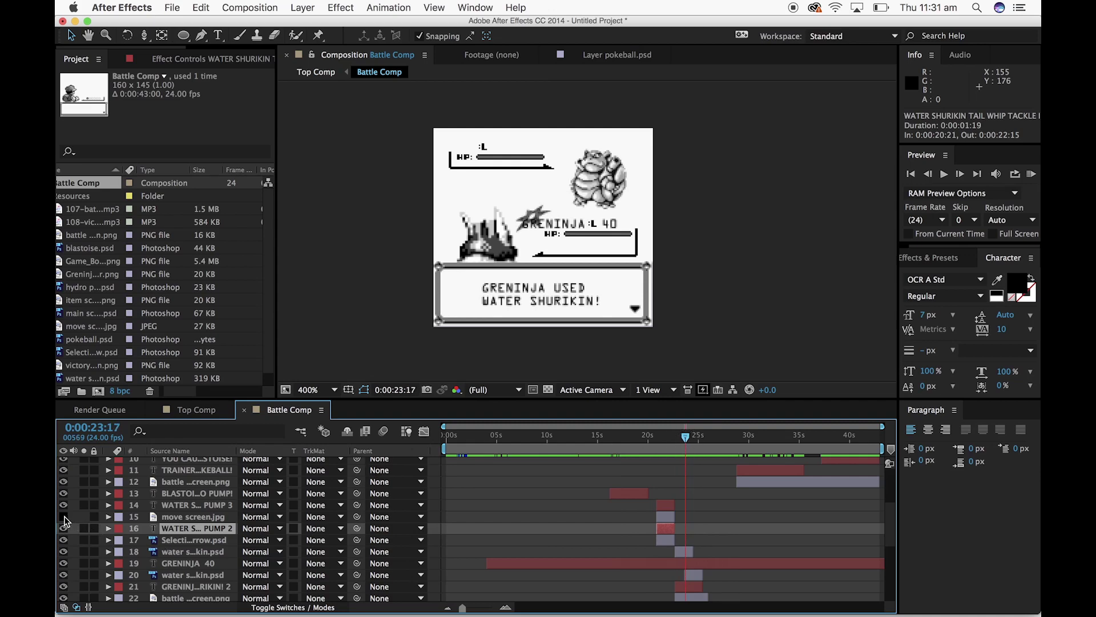
mouse_move(690, 443)
mouse_down()
mouse_move(653, 444)
mouse_move(672, 445)
mouse_up()
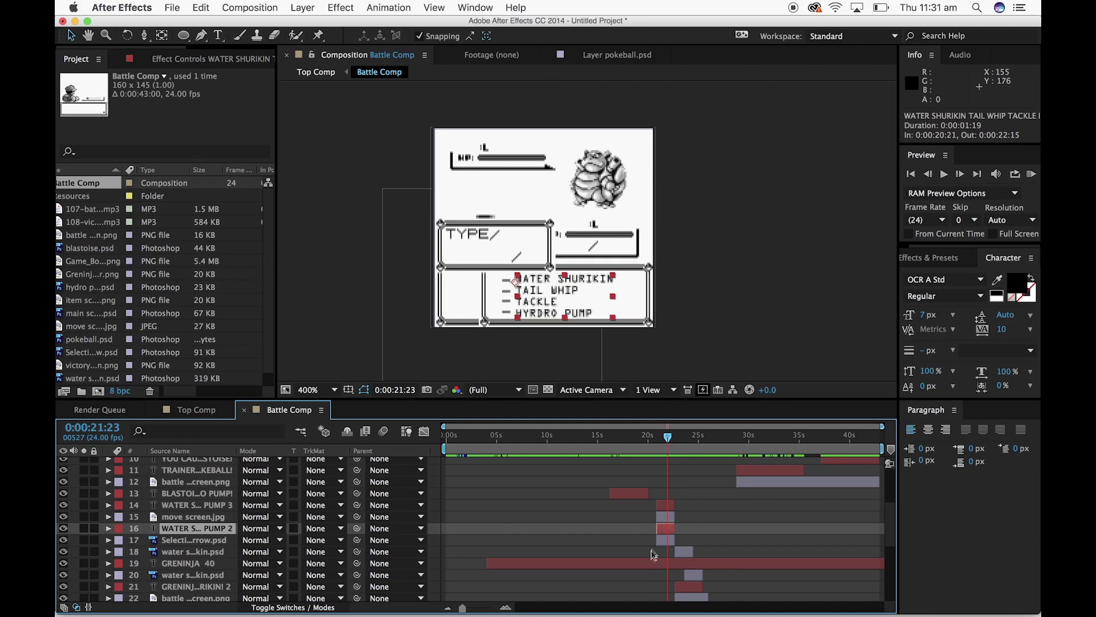
scroll(634, 553, down, 1)
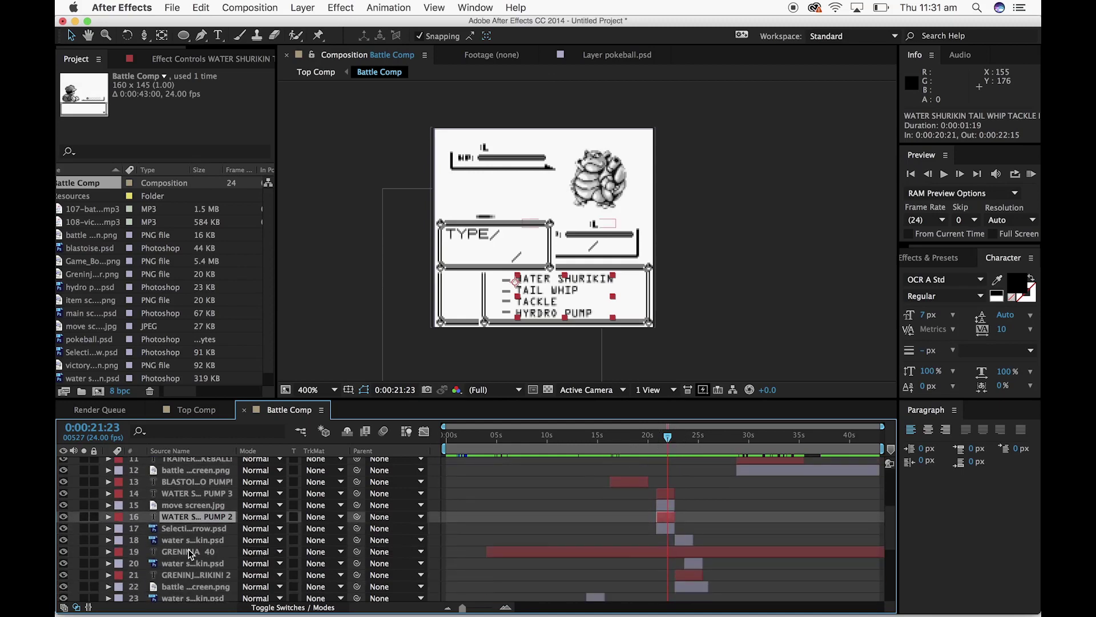
drag(189, 553, 219, 482)
mouse_move(665, 438)
mouse_down()
mouse_move(644, 438)
mouse_move(659, 439)
mouse_up()
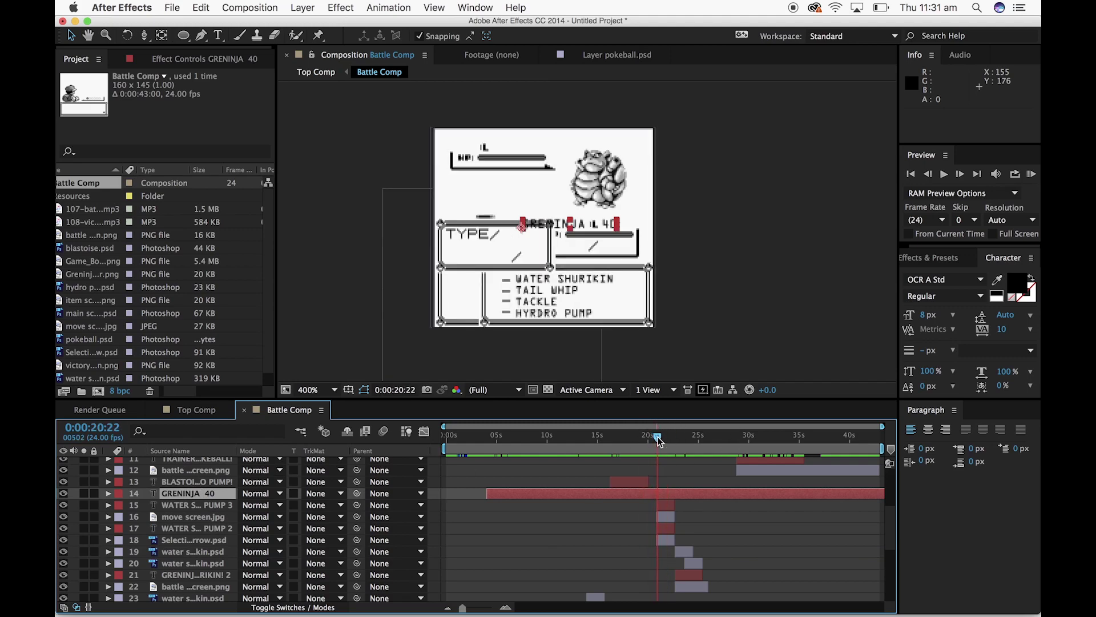
At 0:00:20:21, draw a rectangular mask around the whole "GRENINJA 40" text
drag(462, 609, 491, 609)
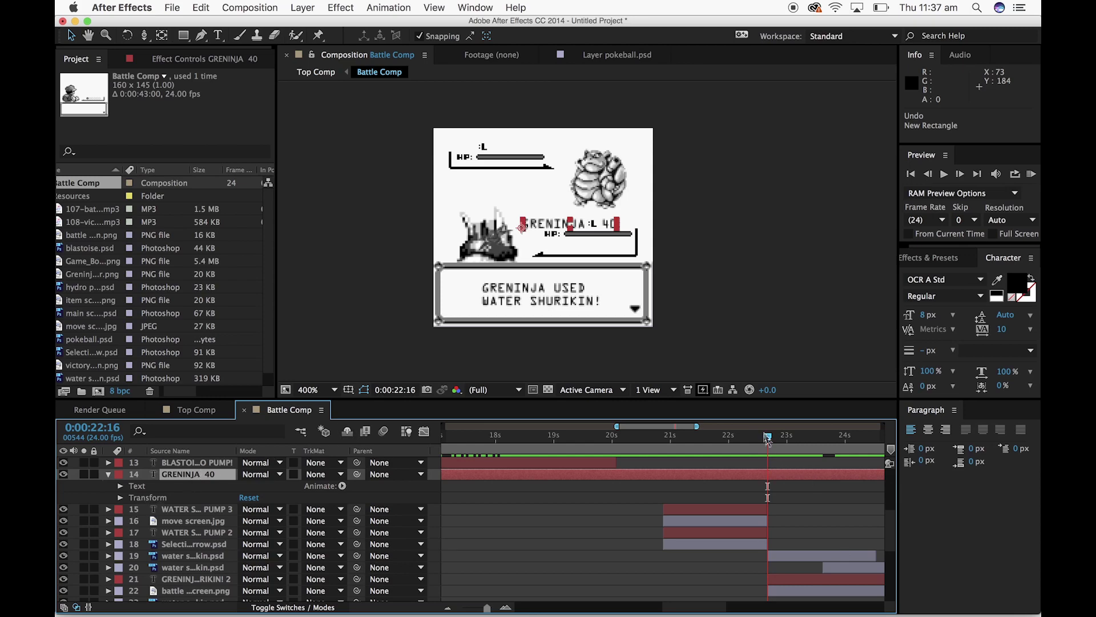
drag(768, 442, 664, 448)
click(183, 34)
drag(516, 210, 626, 236)
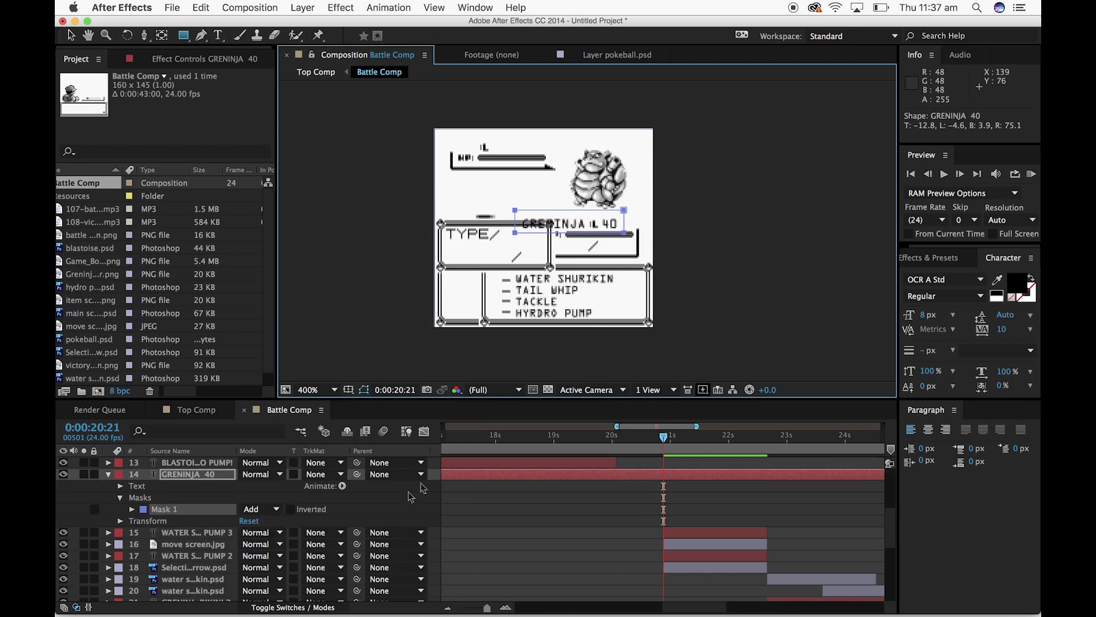
Keyframe the mask path at 0:00:20:20, and at 0:00:20:21 shift the mask right to hide the letters overlapping the TYPE box
click(661, 437)
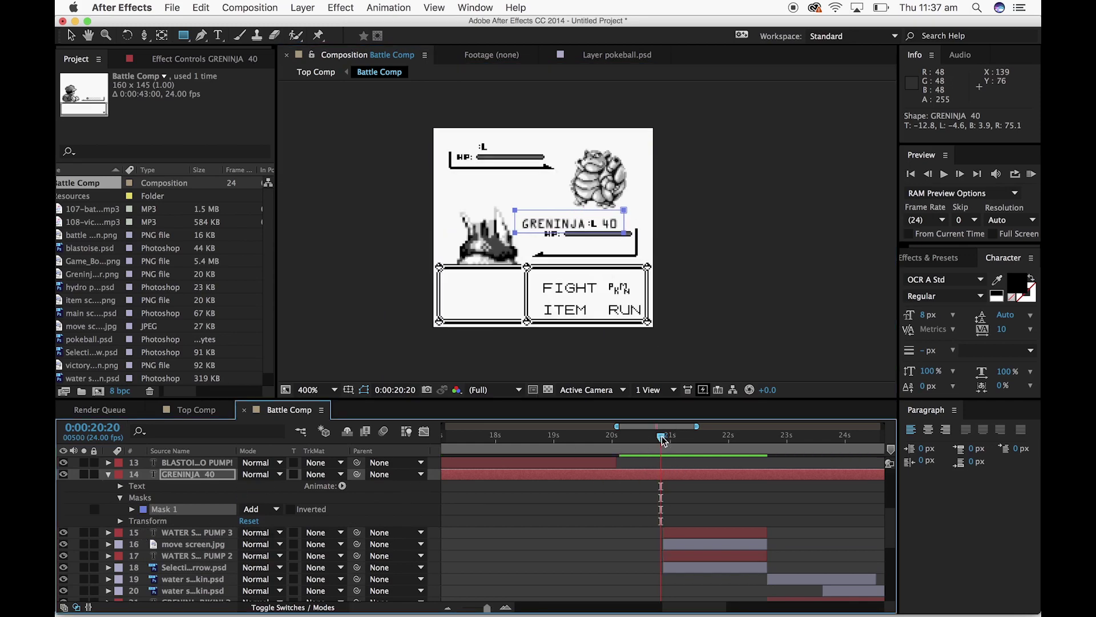
click(133, 509)
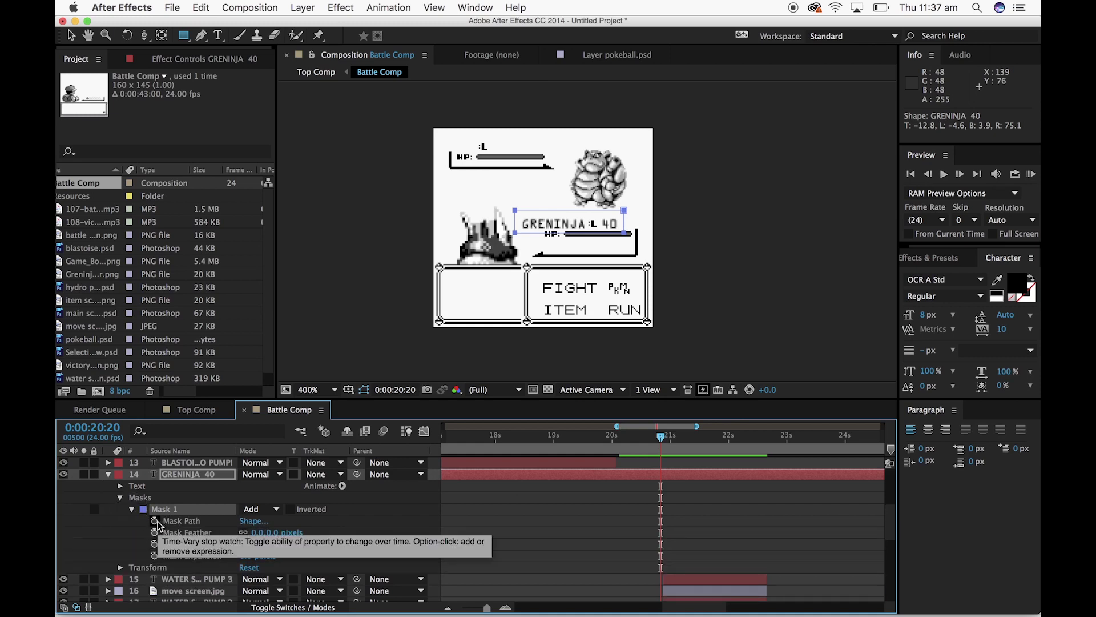
click(154, 521)
click(665, 438)
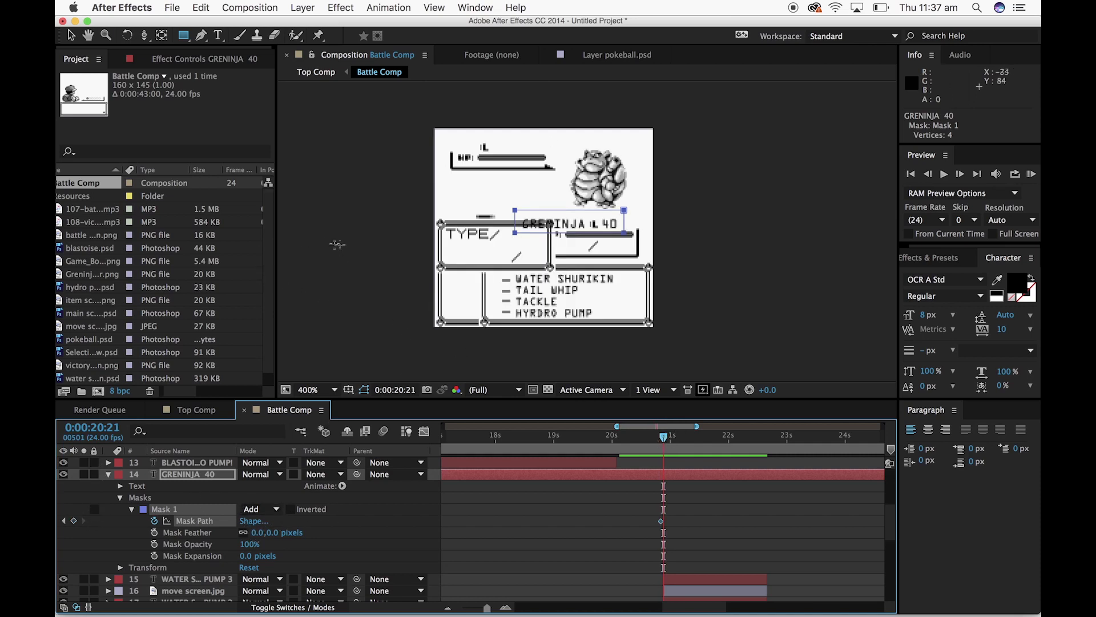
click(71, 35)
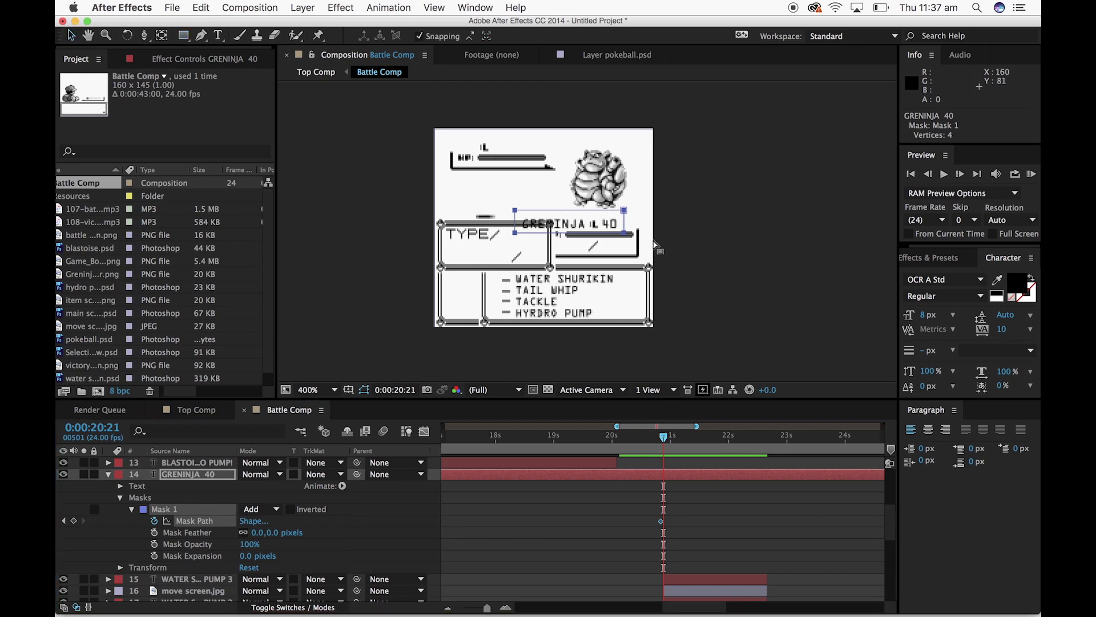
drag(578, 214, 616, 215)
Hold the shifted mask with a path keyframe at 0:00:22:15, and move it back over the full text one frame after
drag(663, 442, 685, 442)
drag(741, 448, 765, 445)
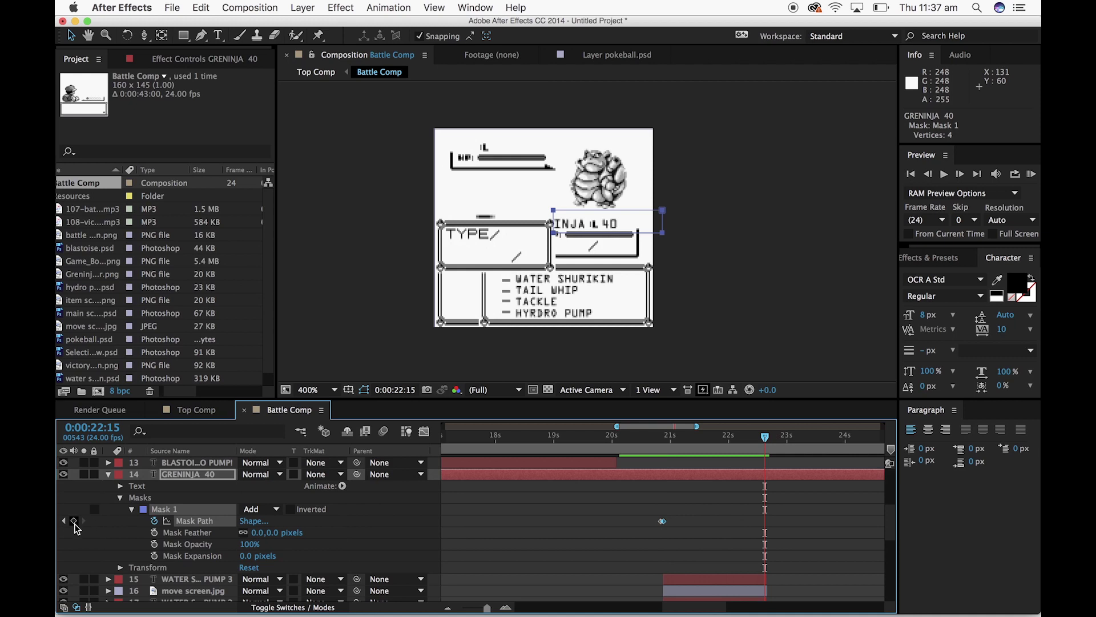
drag(768, 445, 769, 445)
drag(644, 215, 608, 217)
Preview the text mask animation from 0:00:20:15 through the move screen and deselect the layer
click(766, 438)
drag(766, 440, 648, 446)
key(space)
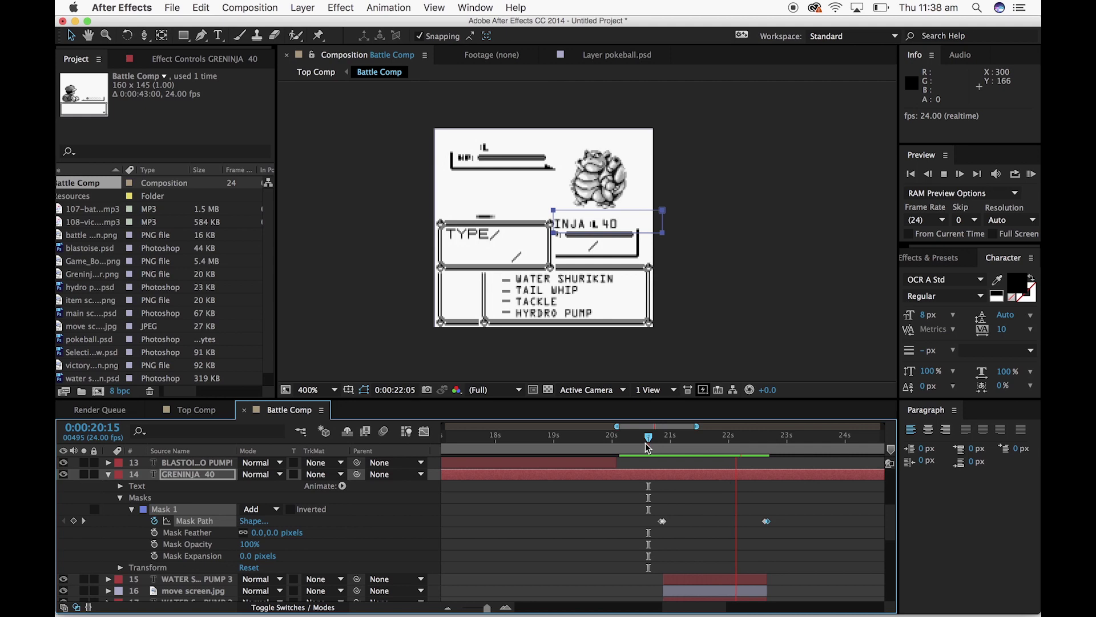
key(space)
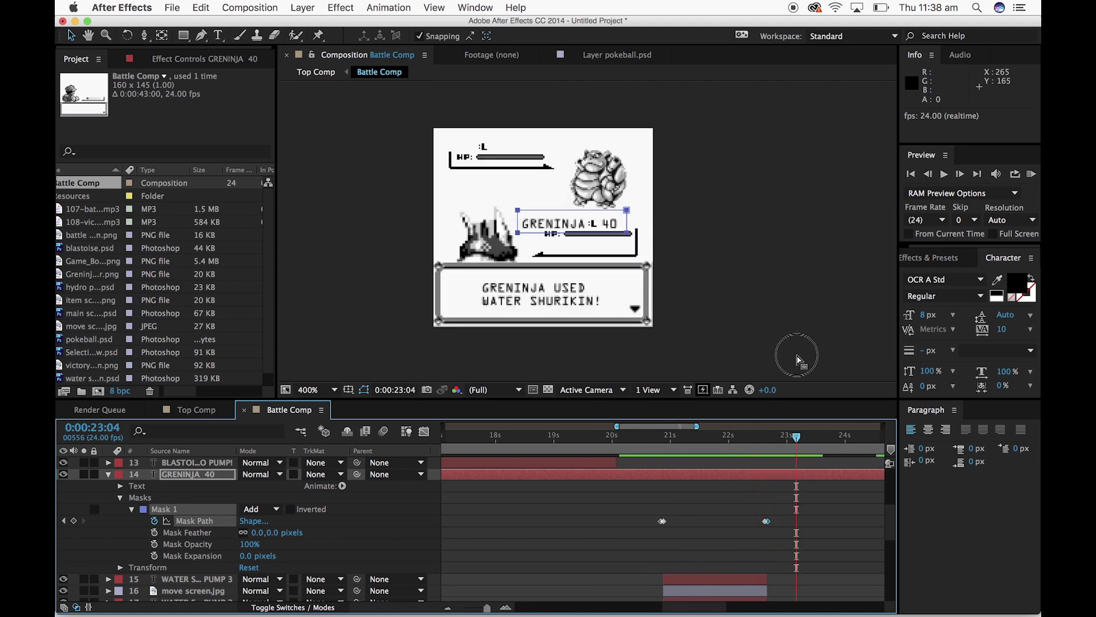
click(800, 361)
click(807, 301)
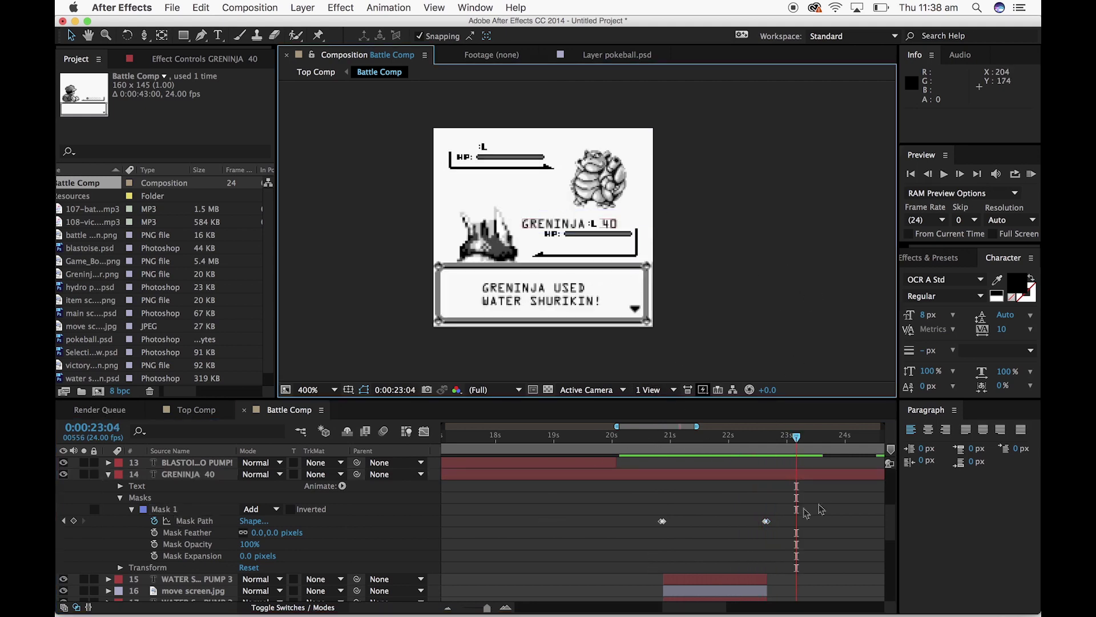
Collapse the "GRENINJA 40" layer's properties and paste a copy of that layer directly above it
scroll(529, 573, left, 10)
scroll(530, 574, up, 1)
click(108, 486)
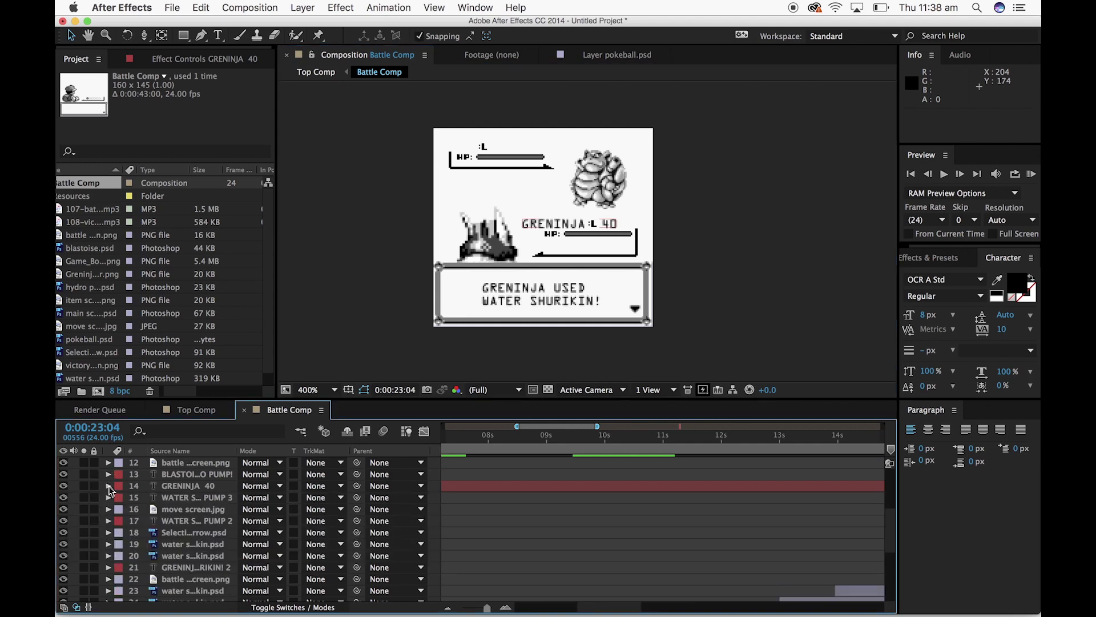
click(581, 485)
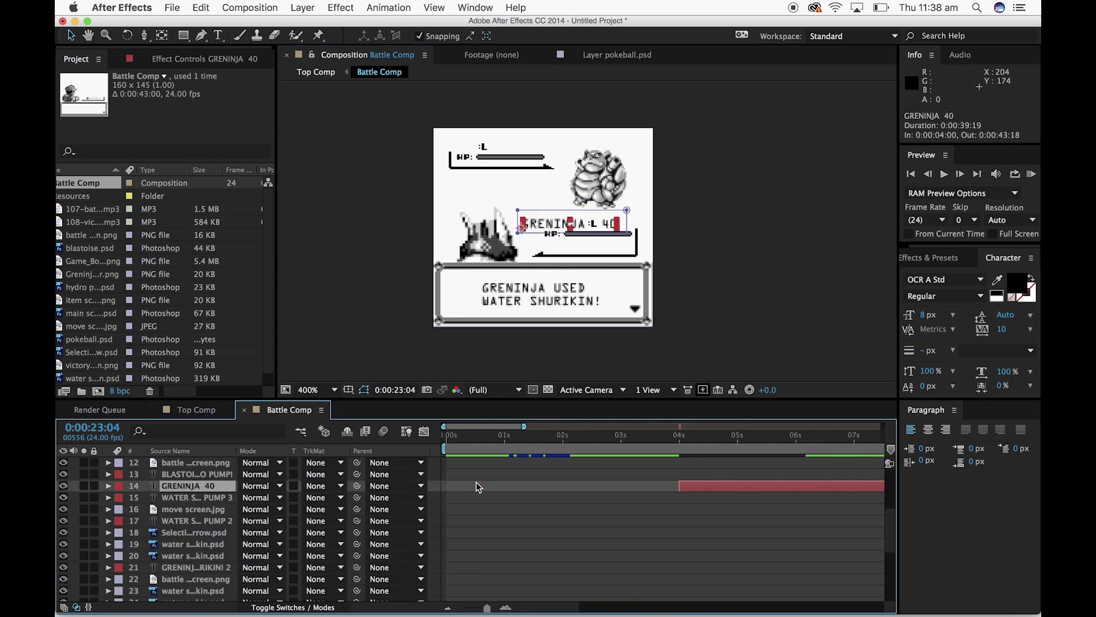
scroll(478, 486, left, 10)
key(super+v)
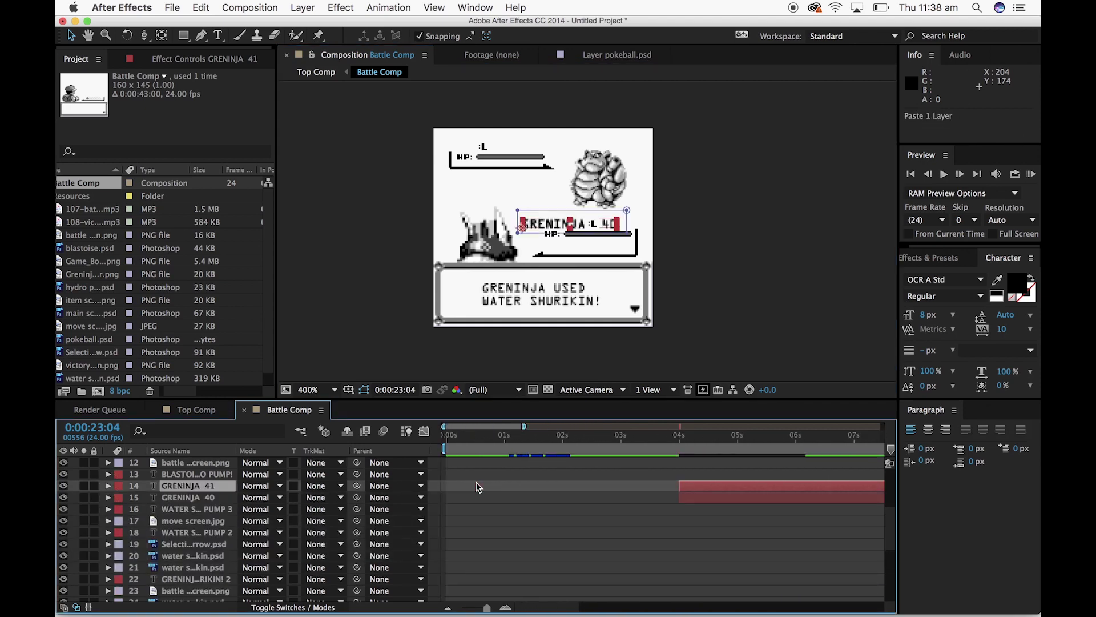
click(213, 485)
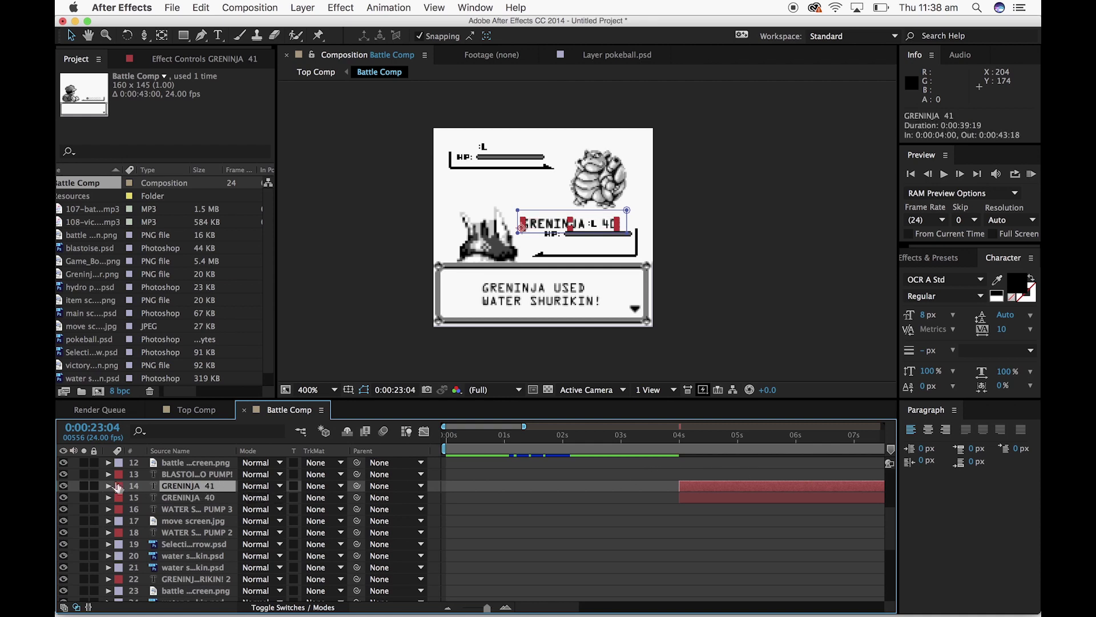
Delete all masks from the pasted "GRENINJA 41" layer
click(108, 486)
click(121, 521)
click(120, 522)
click(141, 512)
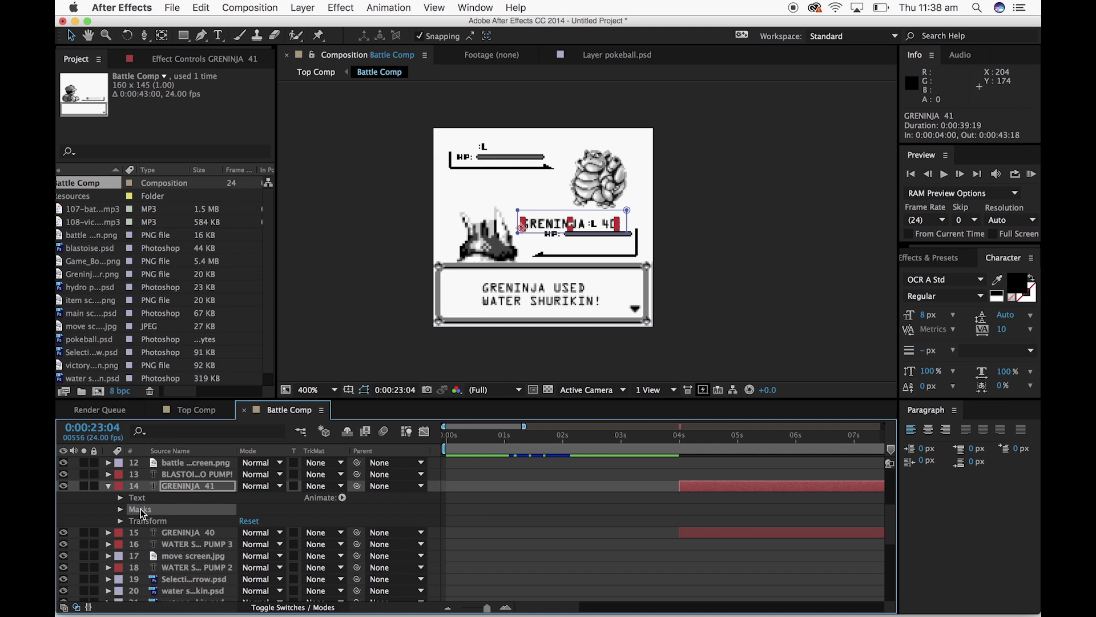
key(Delete)
At 0:00:04:13, move the copied text above the opponent's HP display, to about 5.6, 6.3, and replace it with "36 BLASTOISE"
click(711, 440)
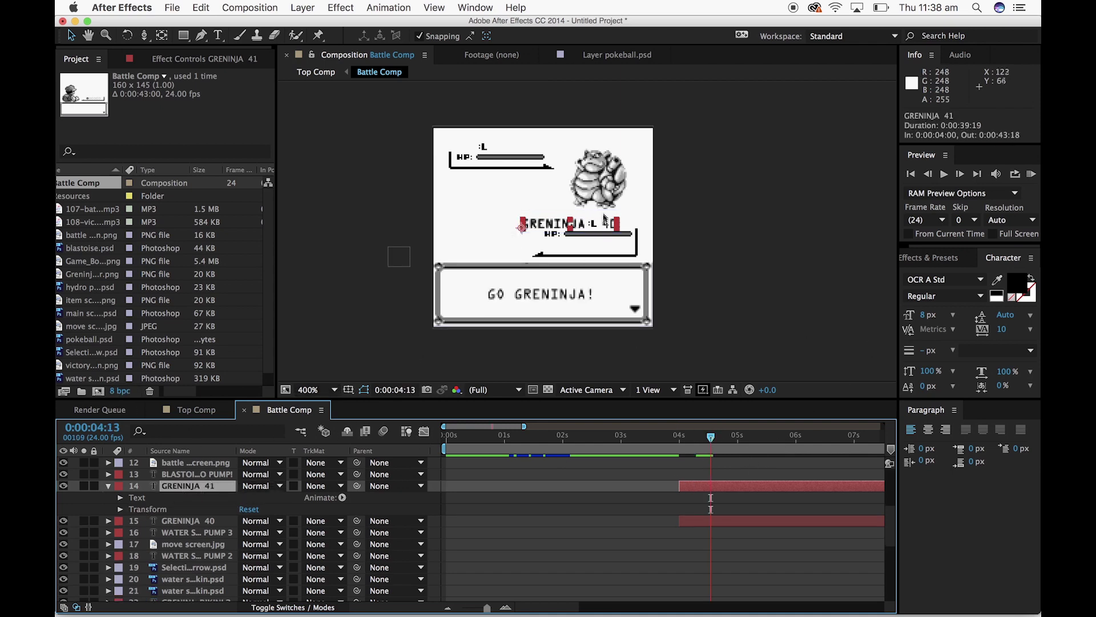
drag(592, 225, 502, 137)
double_click(502, 137)
key(BackSpace)
text(BLAS)
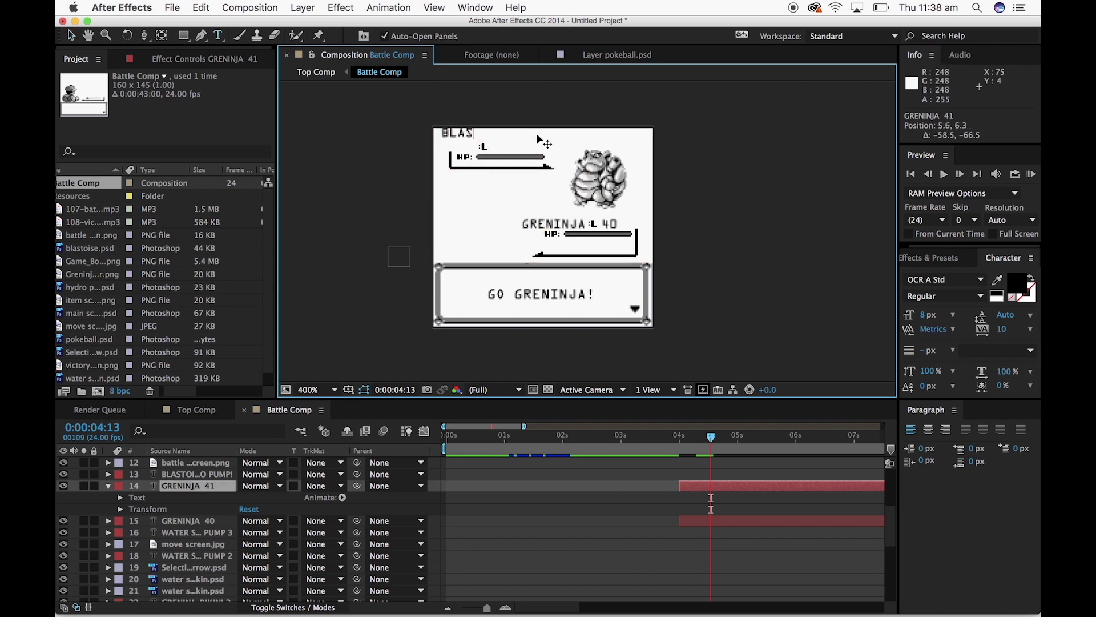
text(TOISE)
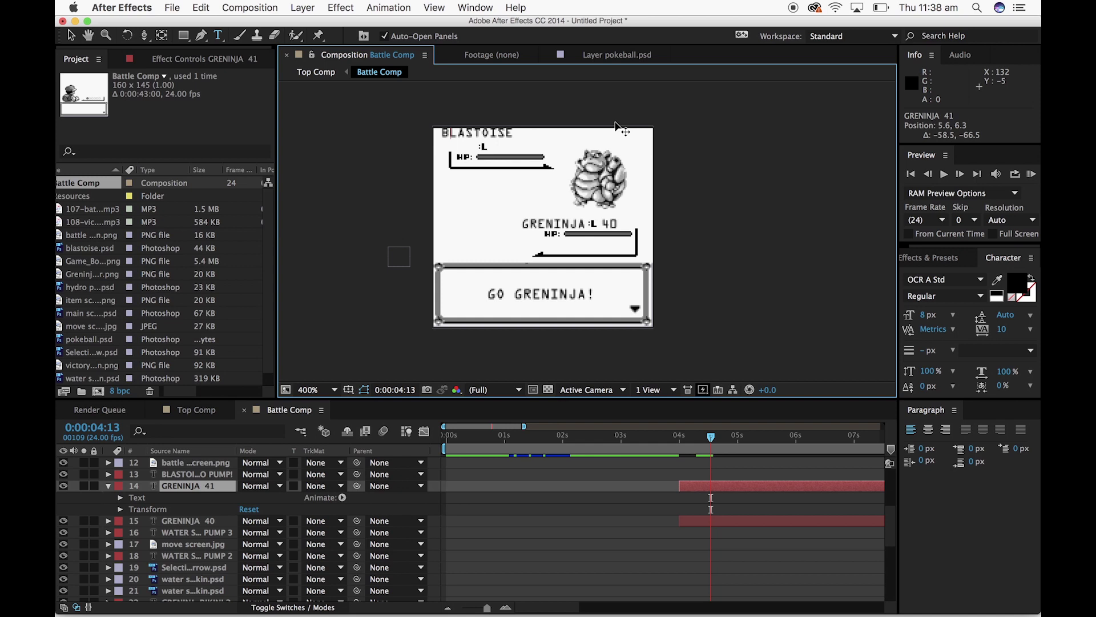
text(3G)
key(BackSpace)
key(BackSpace)
key(BackSpace)
text(36 B)
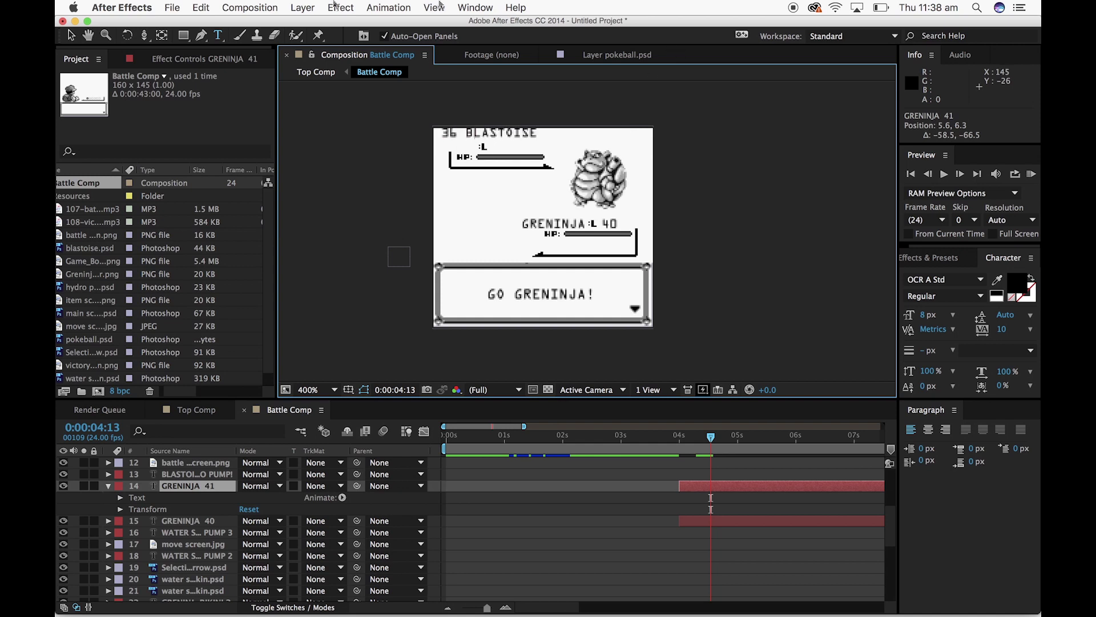
Align the "36 BLASTOISE" text with the opponent's ":L" label, setting its position to about 21.6, 17.0
click(70, 34)
drag(517, 146, 519, 146)
key(period)
key(period)
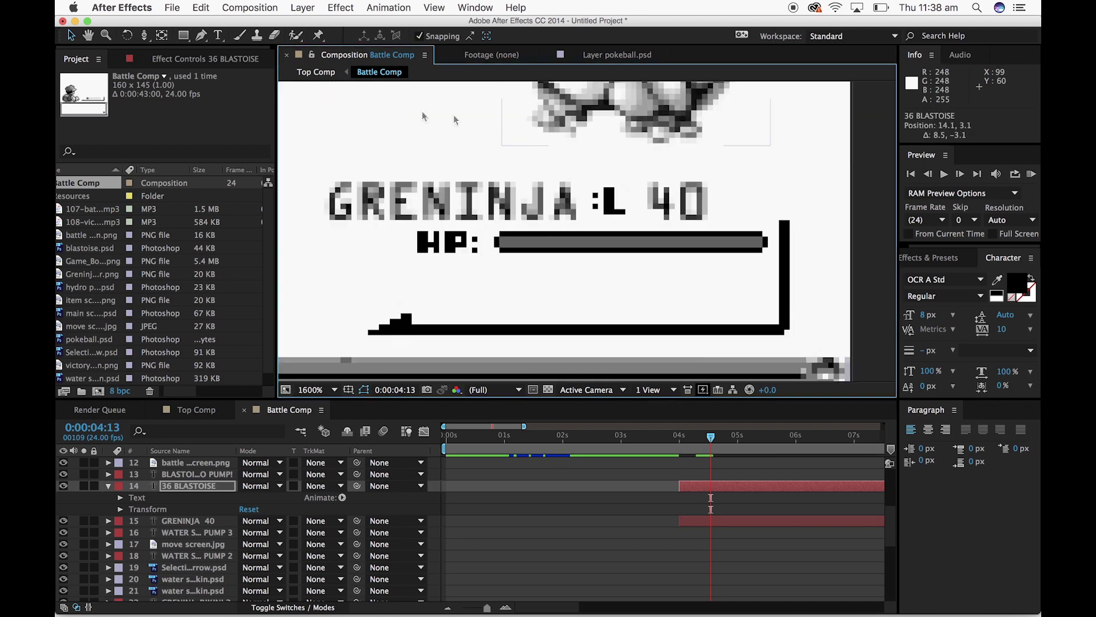
click(279, 534)
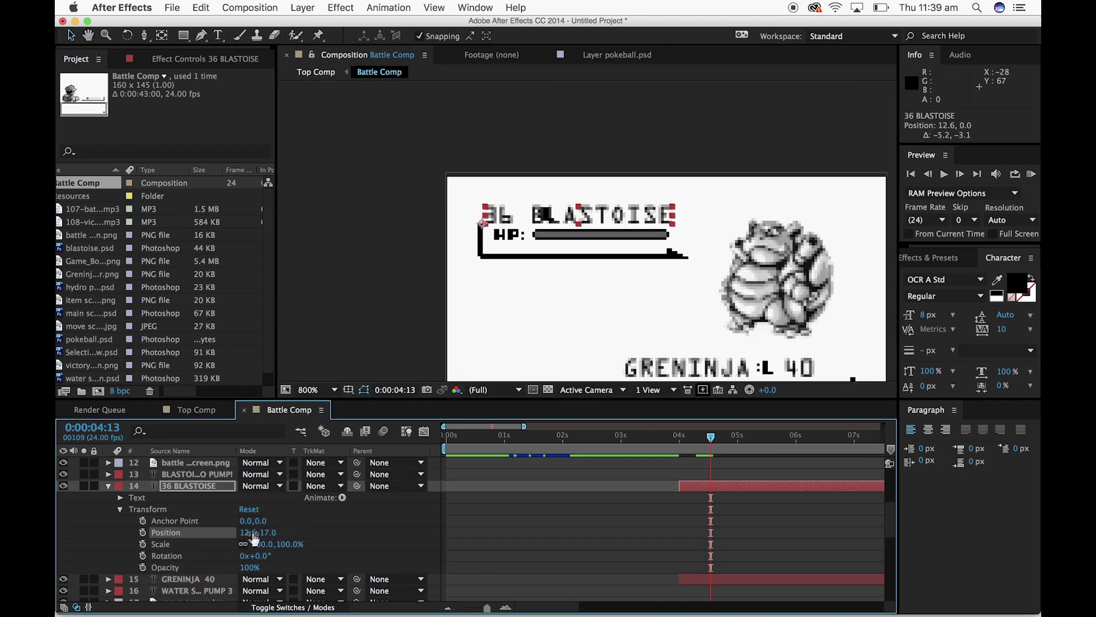
drag(254, 538, 253, 537)
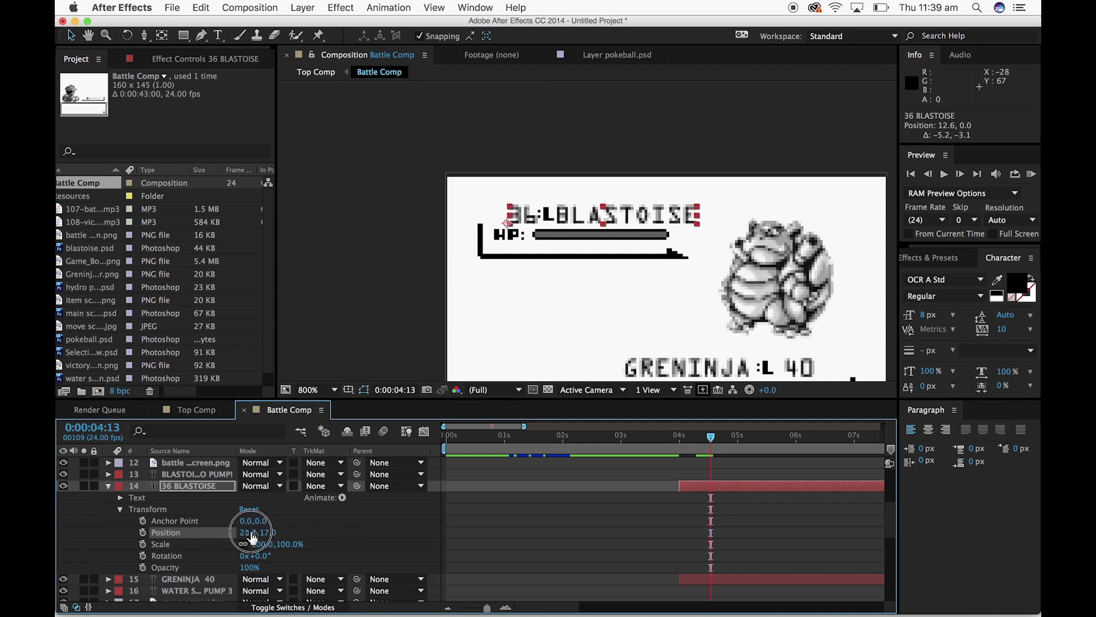
Widen the gap between "36" and "BLASTOISE" with an extra space and set the text's position to 19.6, 17.0
double_click(557, 217)
click(556, 219)
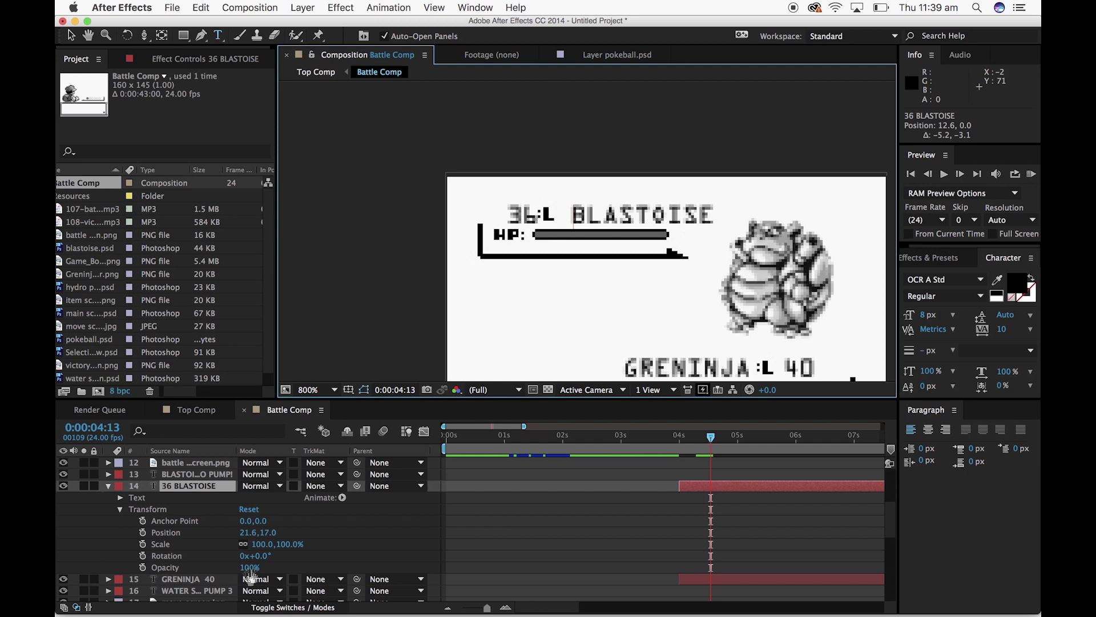
mouse_move(253, 538)
mouse_down()
mouse_move(244, 533)
mouse_move(274, 535)
mouse_up()
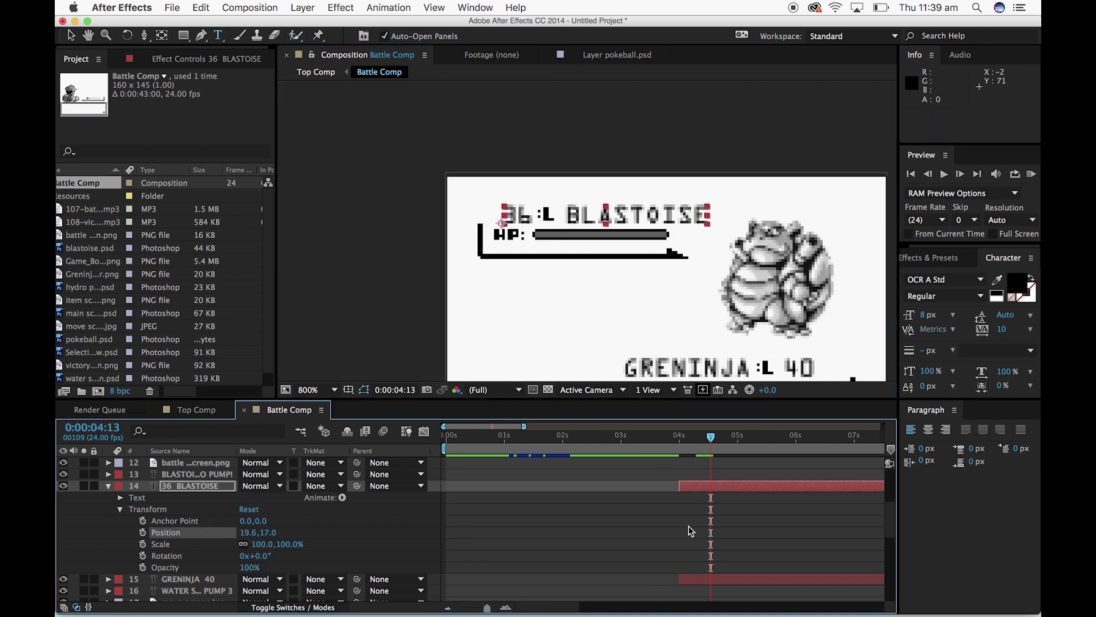
Check both name and level labels in the full battle frame at 0:00:09:00
key(comma)
key(comma)
key(comma)
drag(711, 437, 602, 478)
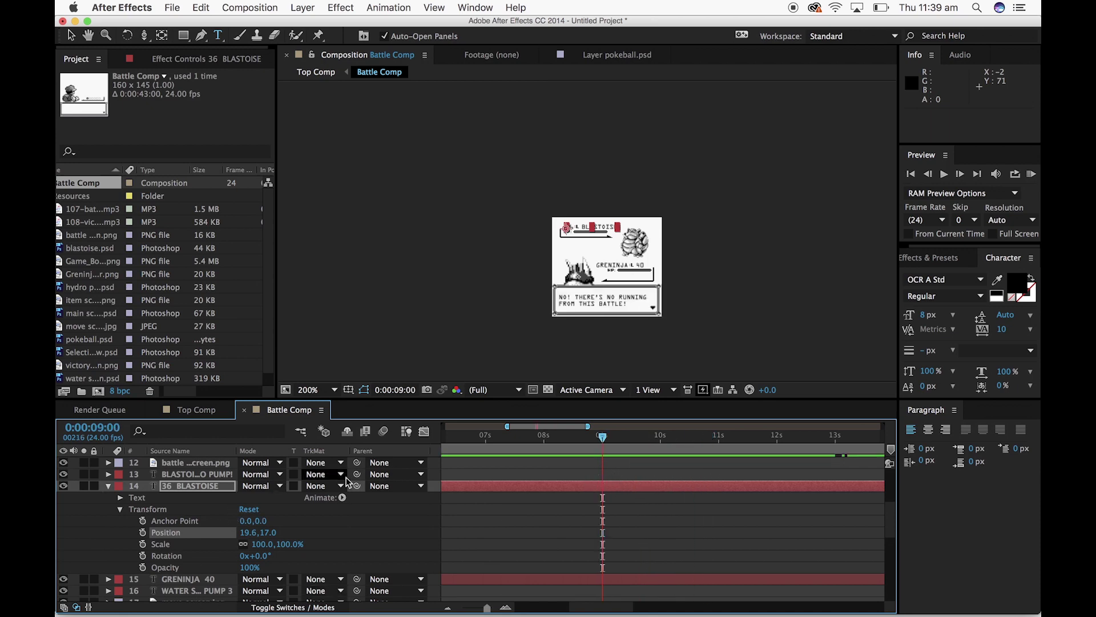
Copy the four Mask Path keyframes of Mask 1 on the GRENINJA 40 layer
scroll(229, 516, down, 3)
click(109, 544)
scroll(292, 535, down, 10)
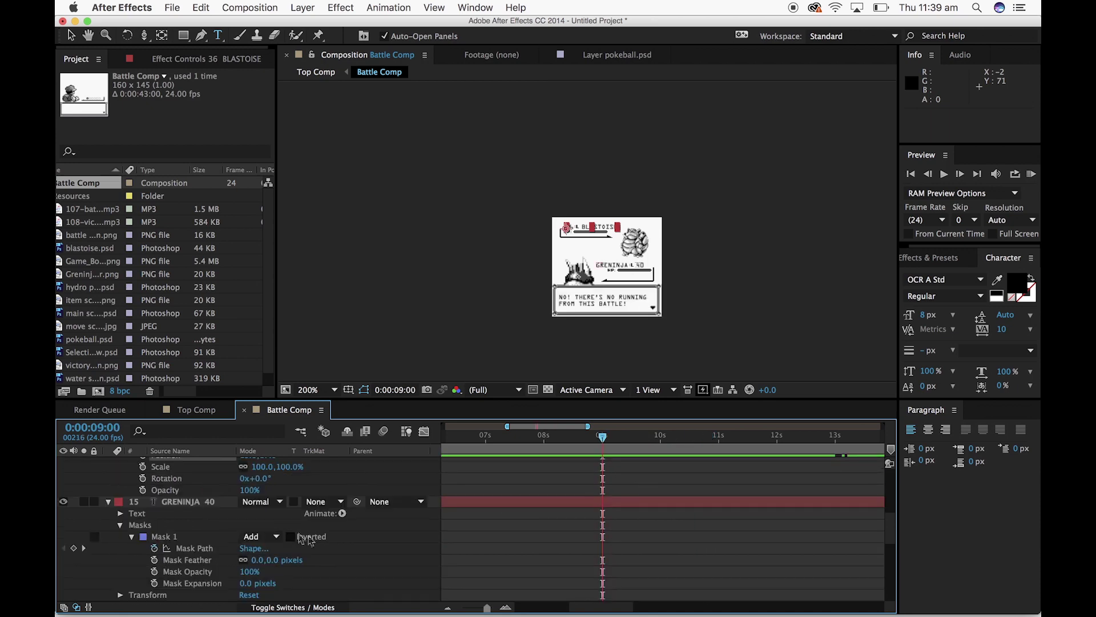
scroll(310, 537, up, 6)
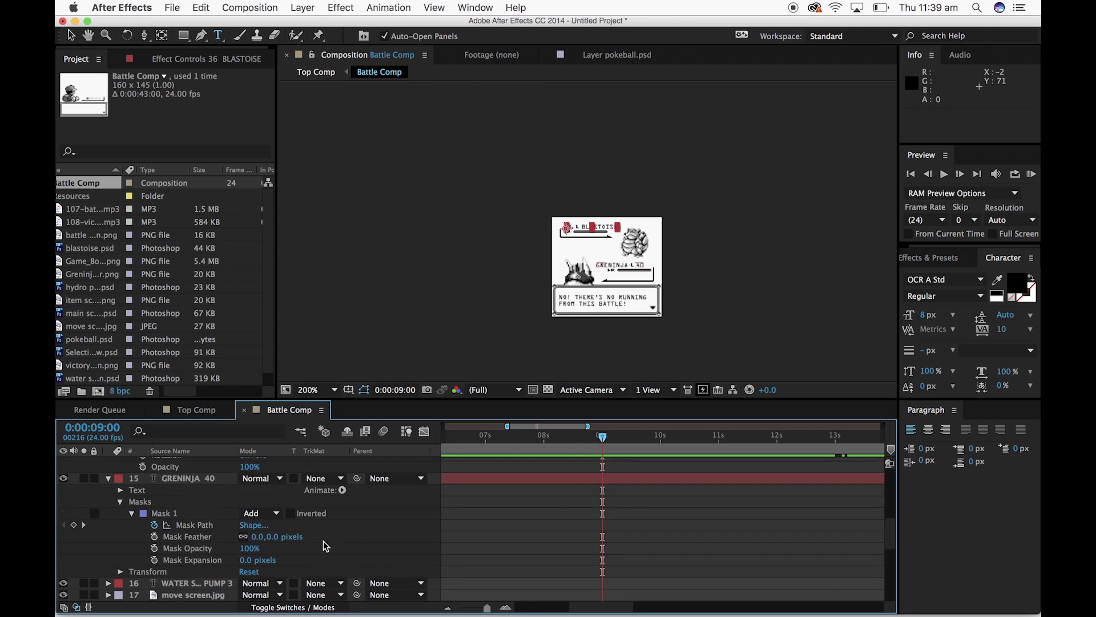
scroll(325, 547, right, 10)
drag(460, 514, 601, 550)
key(cmd+c)
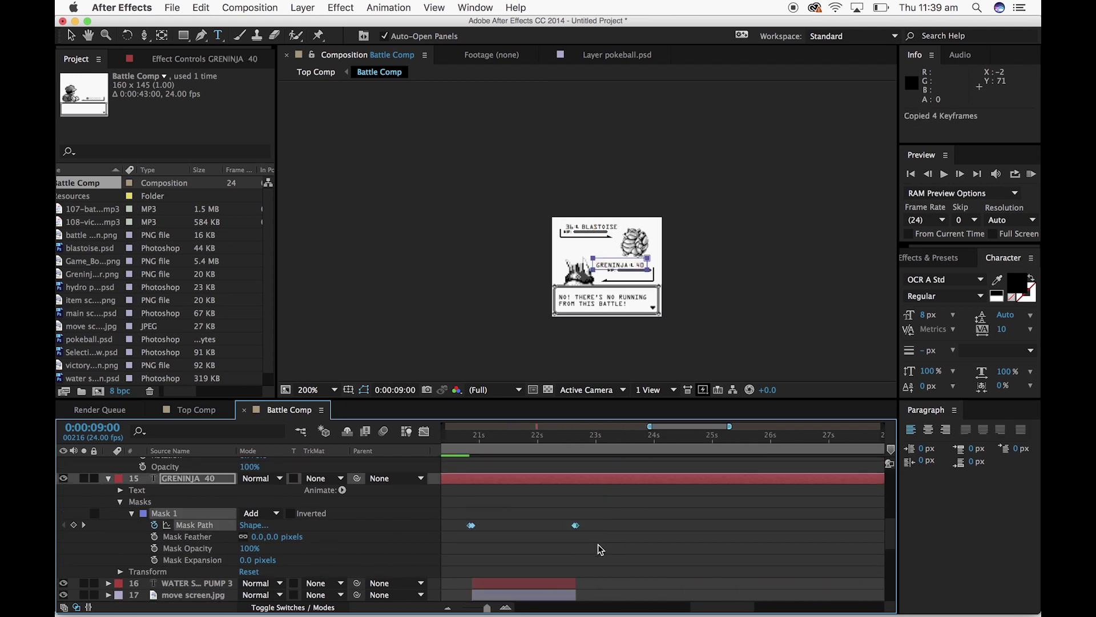
Paste the four mask keyframes onto the GRENINJA 40 Mask Path at 0:00:11:05, where the first move screen begins
drag(535, 438, 709, 457)
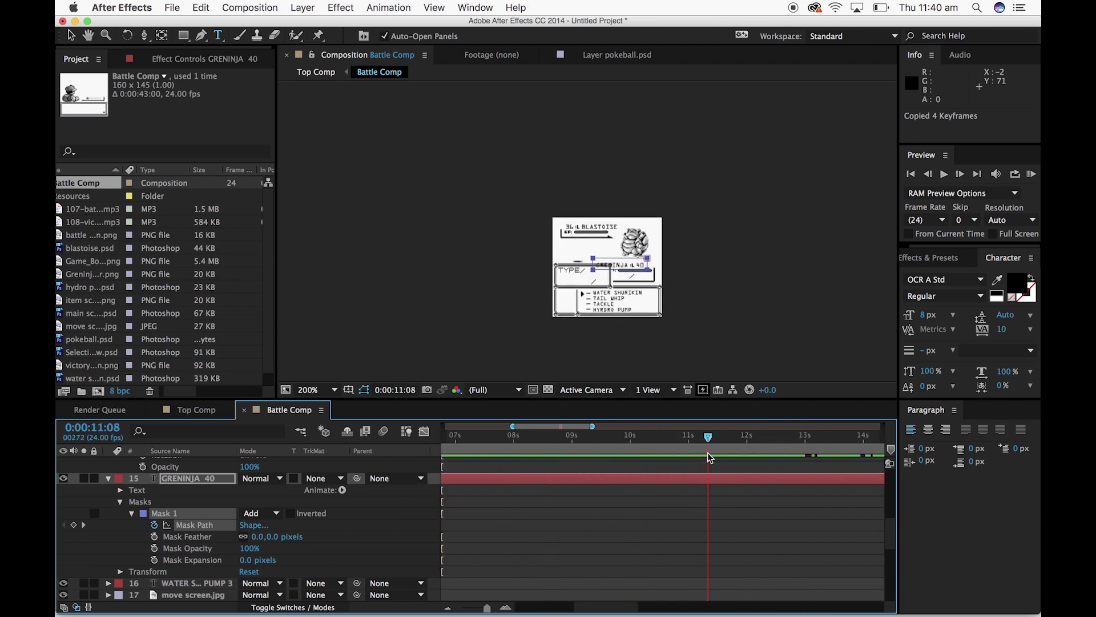
scroll(707, 500, down, 10)
scroll(707, 500, up, 2)
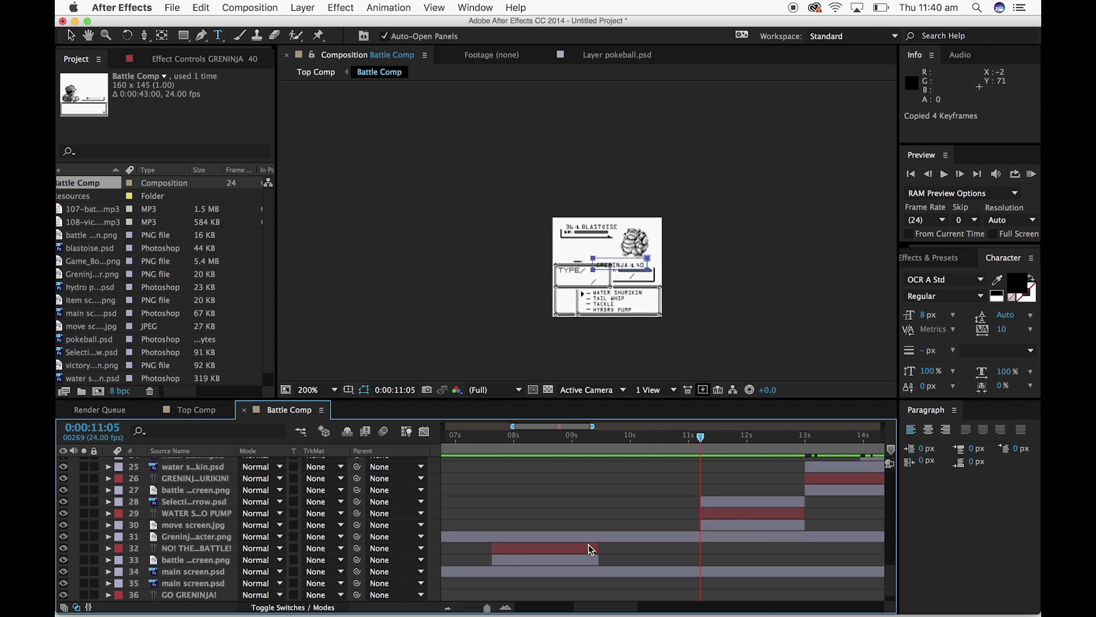
scroll(741, 522, up, 7)
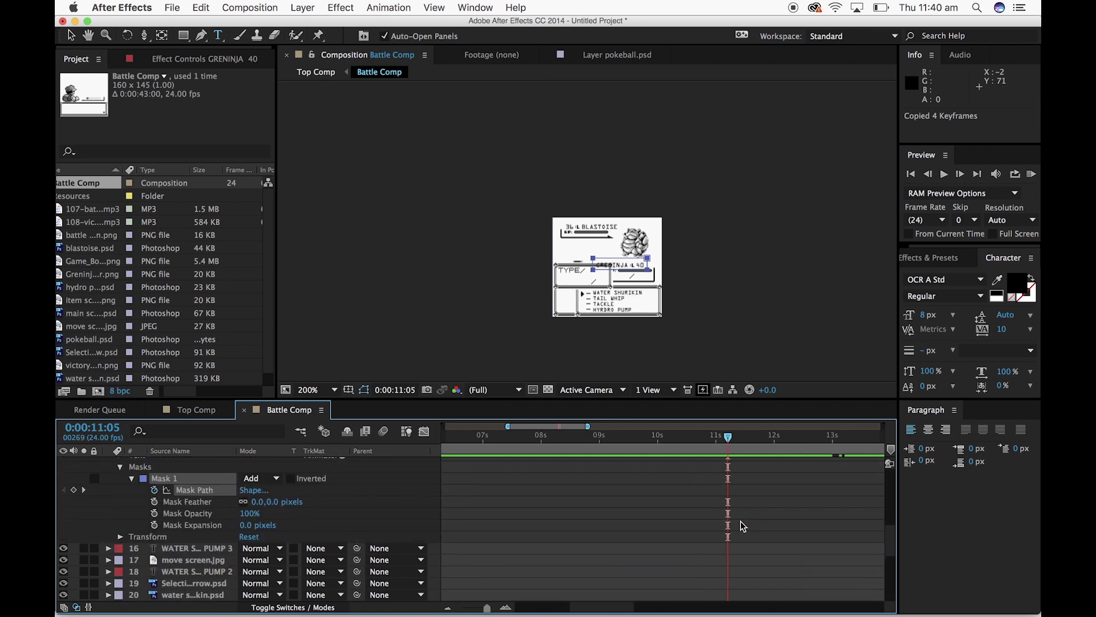
key(super+v)
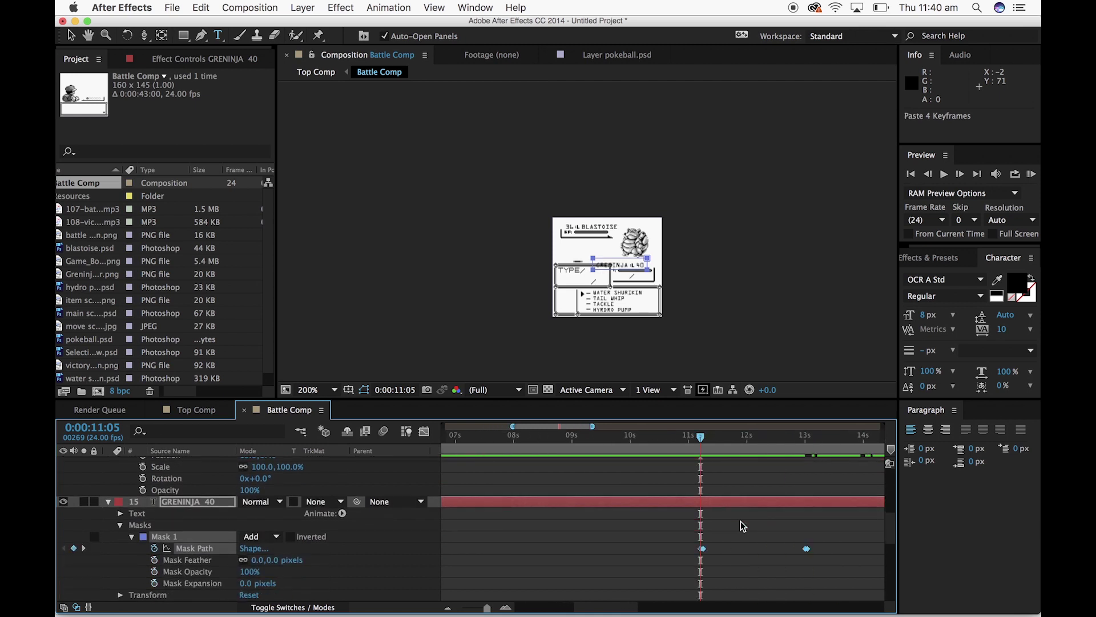
Shift the pasted Mask Path keyframes one frame earlier so the first one falls at 0:00:11:04
mouse_move(703, 441)
mouse_down()
mouse_move(711, 445)
mouse_move(700, 445)
mouse_up()
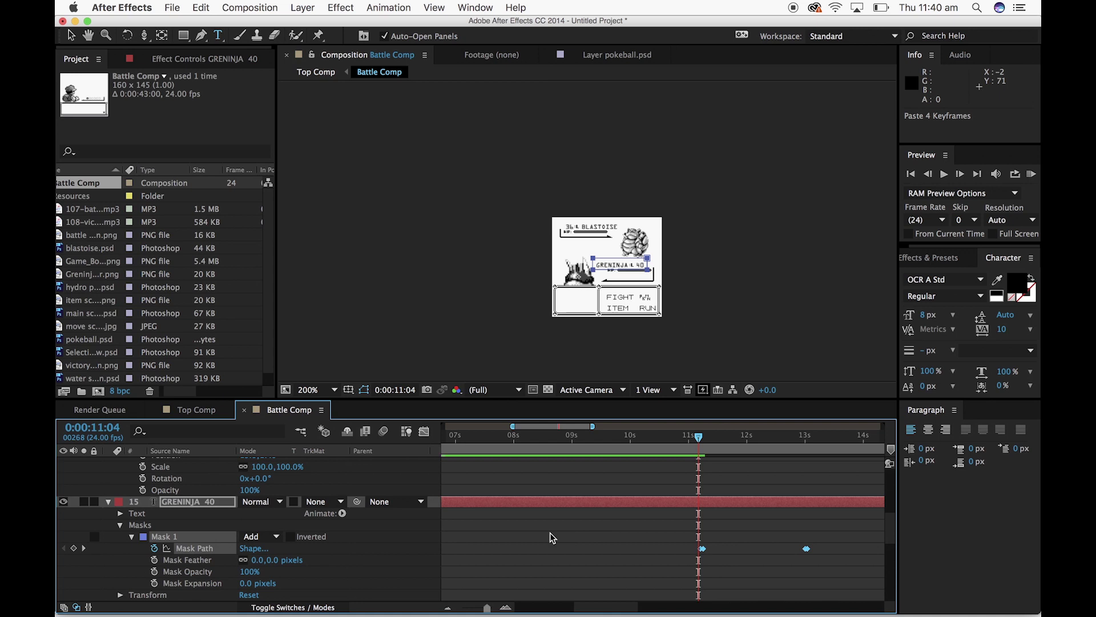
click(505, 608)
drag(664, 440, 710, 456)
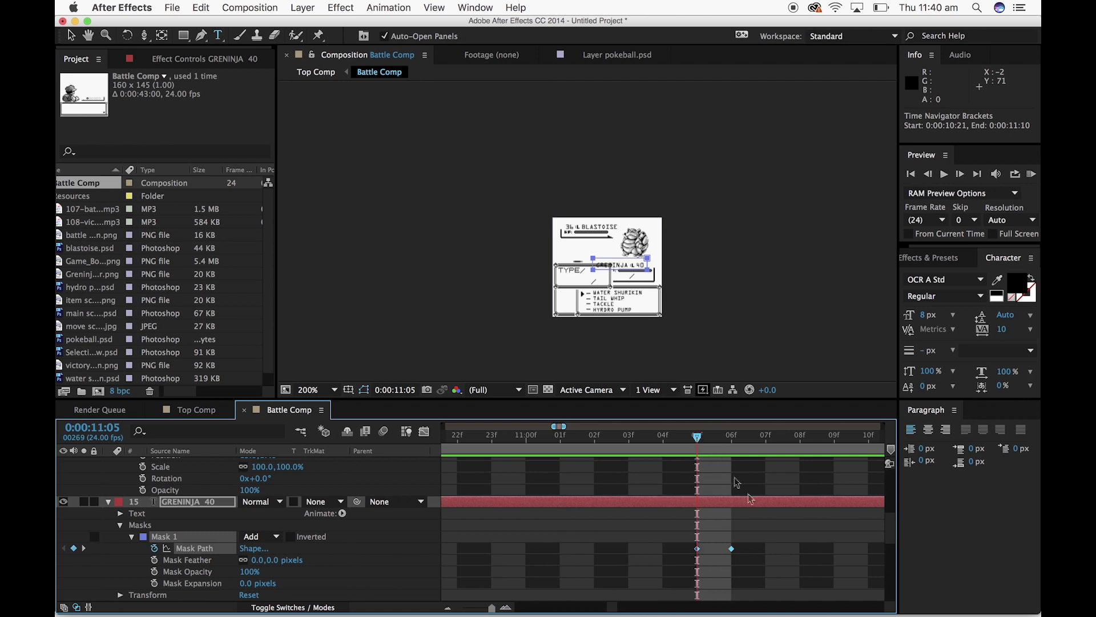
drag(735, 557, 704, 558)
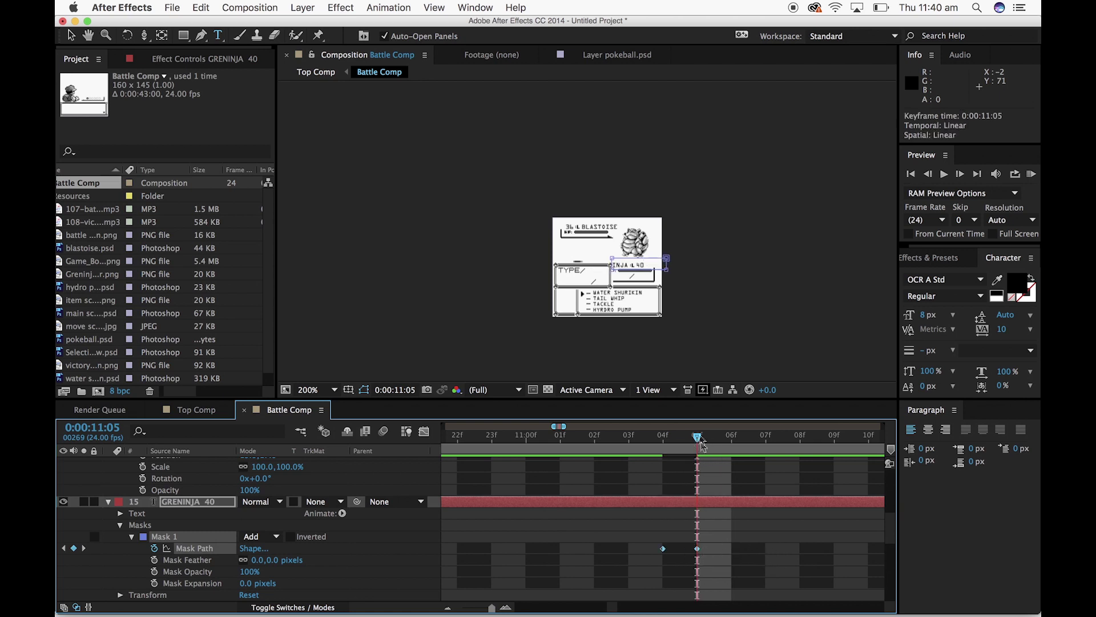
Scrub Battle Comp from the pasted keyframes through to 0:00:42:23 to check the Greninja label's masking over the full duration
scroll(673, 509, right, 12)
scroll(673, 510, up, 1)
click(659, 437)
drag(660, 441, 786, 437)
click(478, 612)
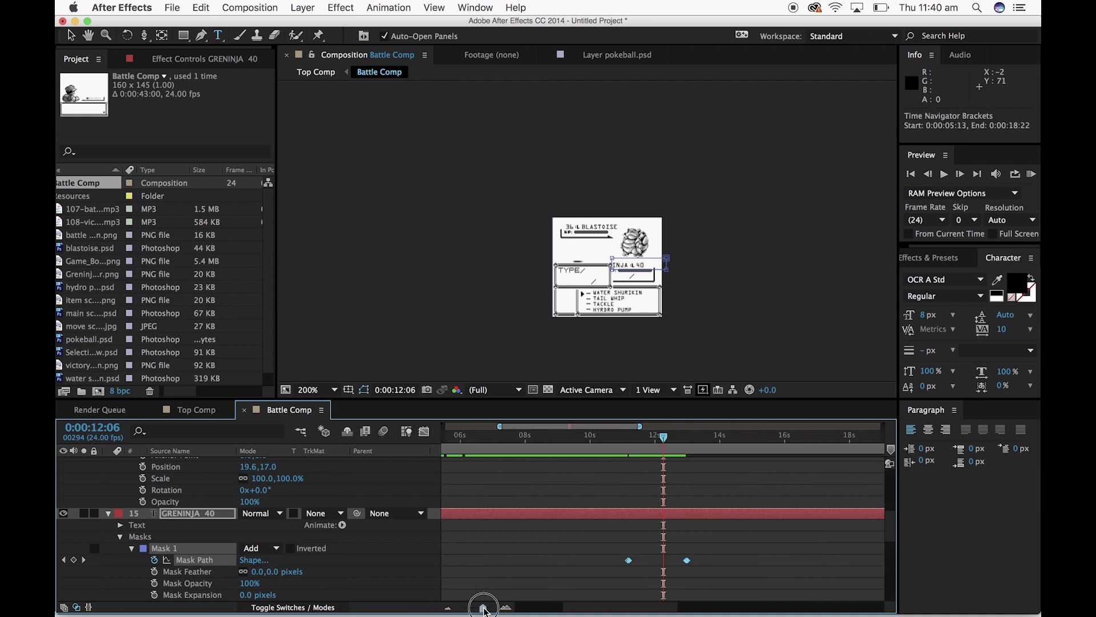
drag(665, 440, 961, 460)
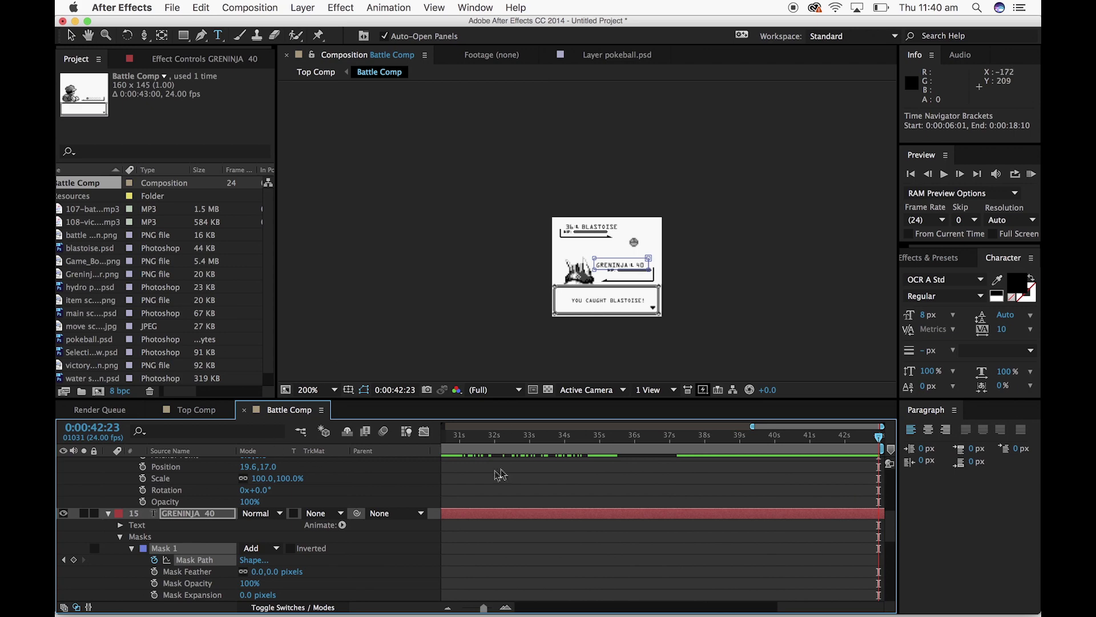
drag(484, 609, 445, 612)
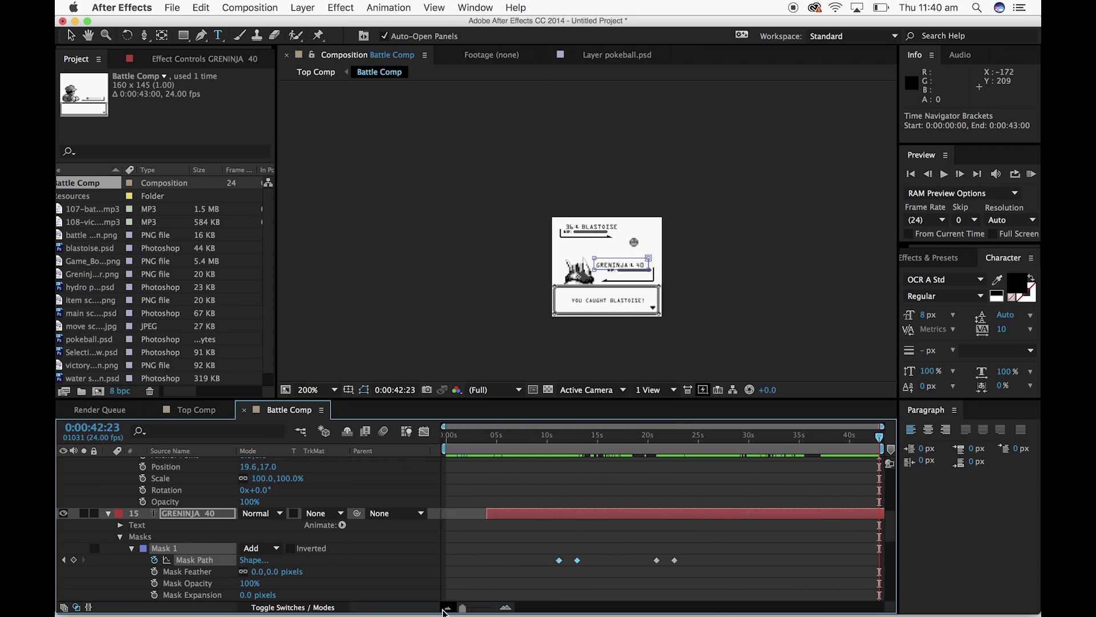
Collapse the properties of the GRENINJA 40 and 36 BLASTOISE layers
scroll(122, 516, up, 8)
scroll(132, 529, down, 14)
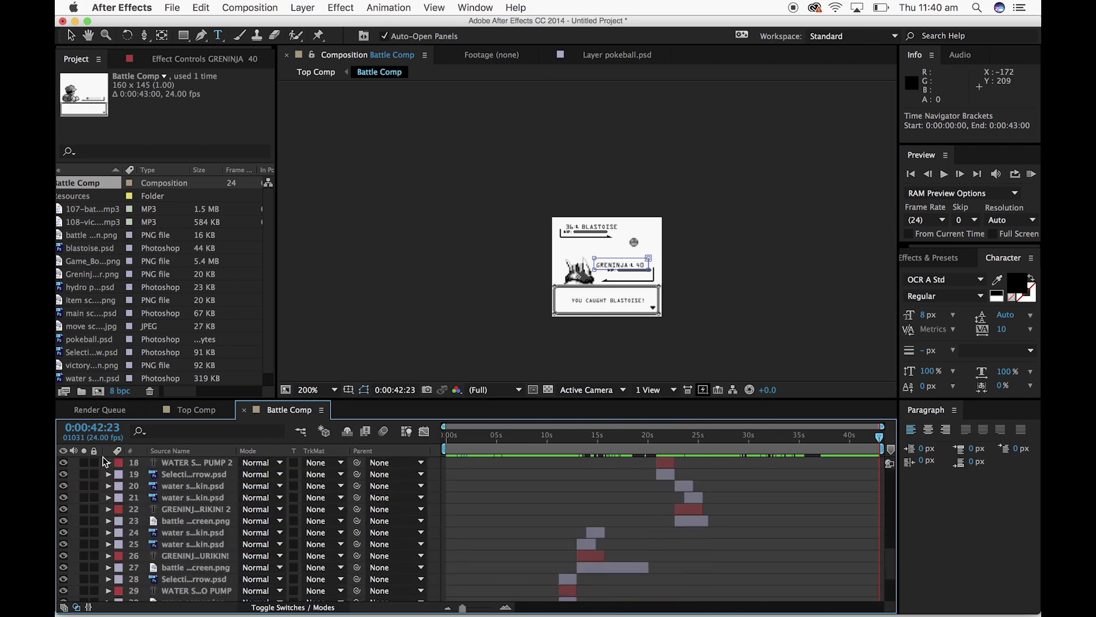
scroll(105, 461, up, 6)
scroll(105, 462, up, 2)
click(107, 521)
scroll(107, 521, up, 4)
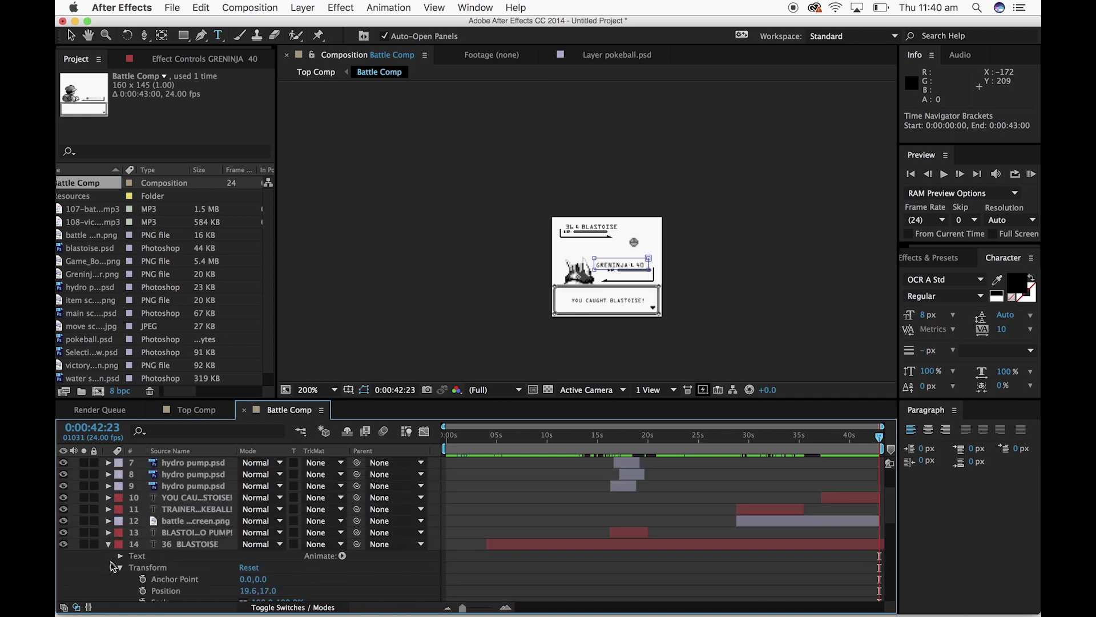
click(108, 545)
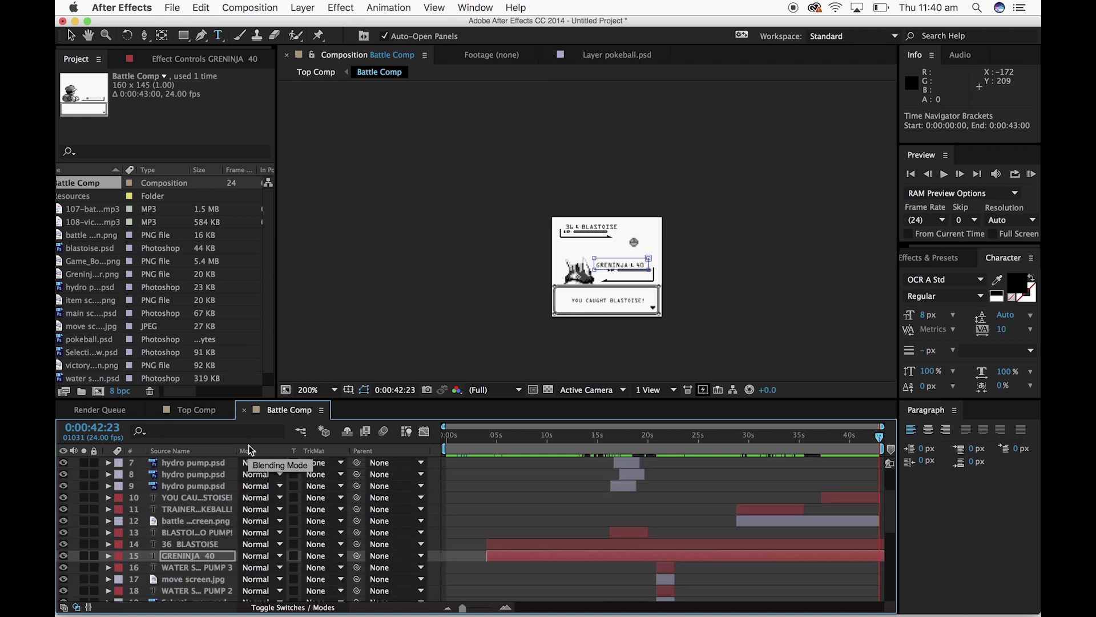
Open Top Comp and scrub to 0:00:59:23 to check the battle on the Game Boy screen, and return to Battle Comp
key(period)
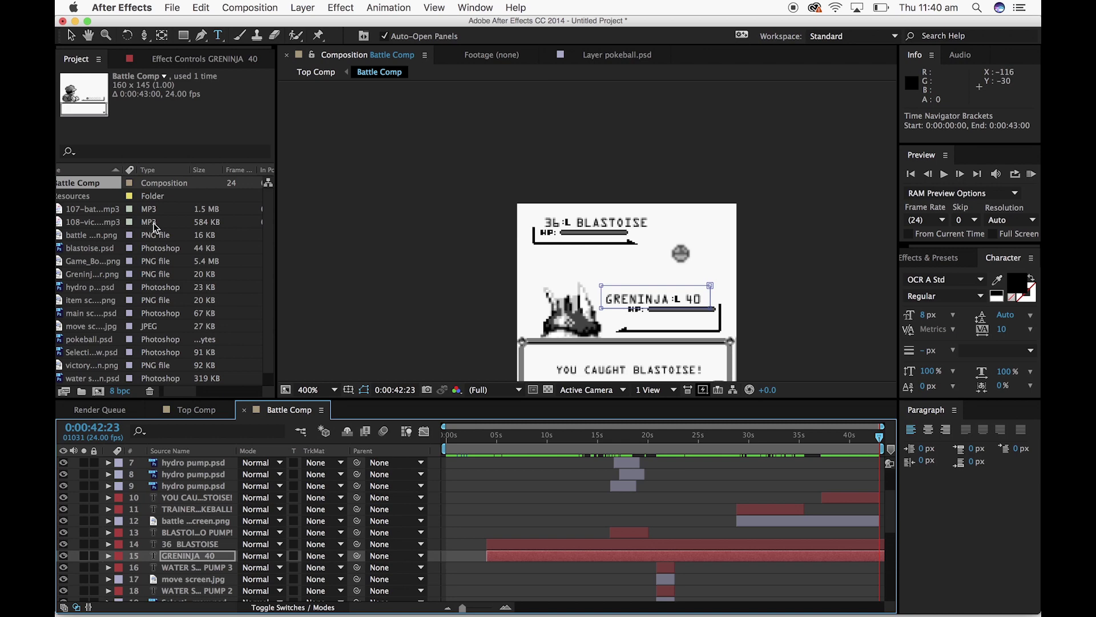
scroll(153, 226, left, 2)
scroll(125, 208, down, 1)
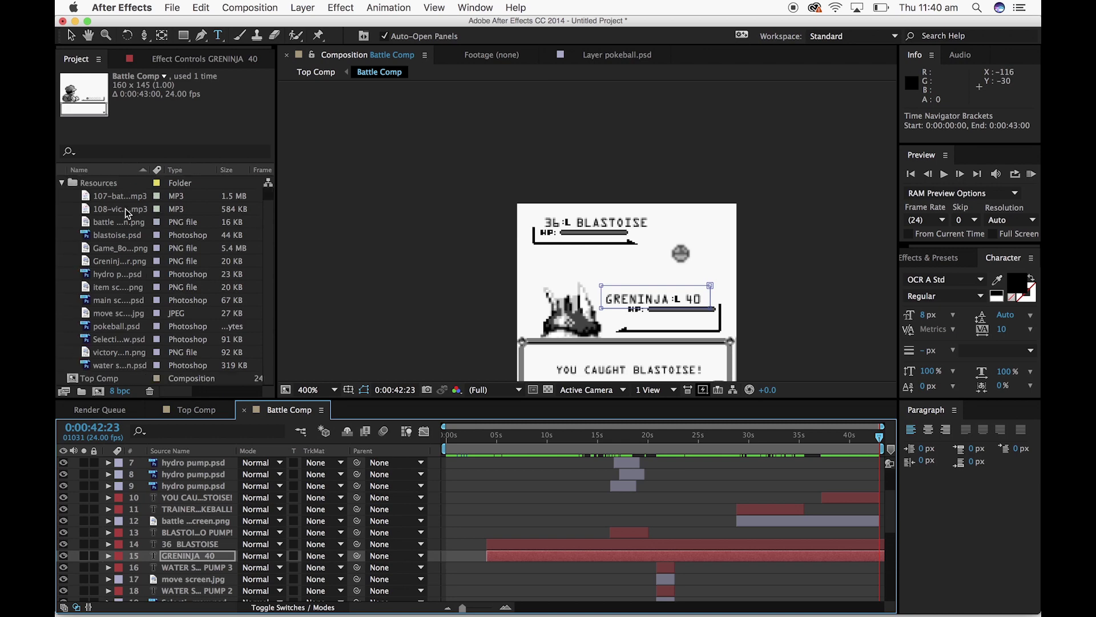
double_click(114, 379)
drag(478, 438, 908, 406)
click(882, 329)
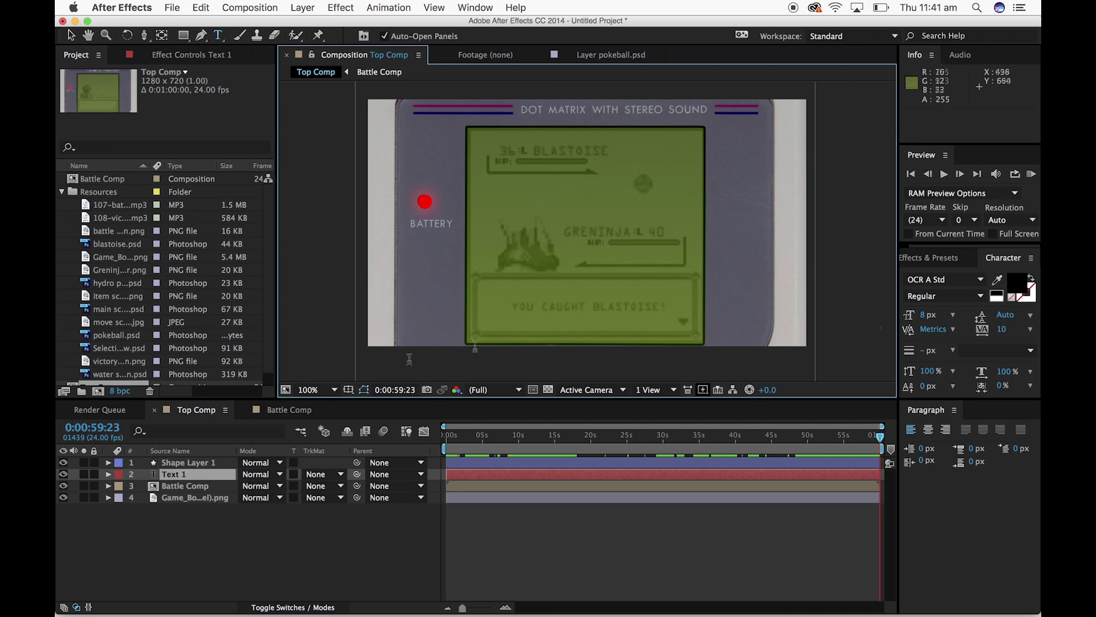
double_click(123, 181)
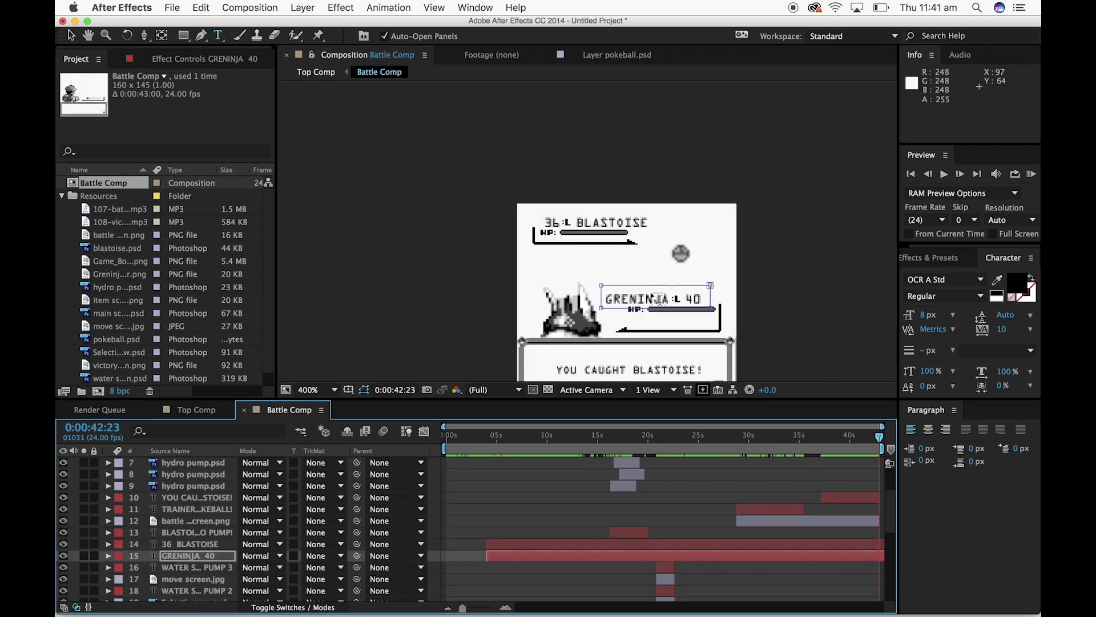
scroll(426, 289, up, 6)
scroll(426, 290, down, 5)
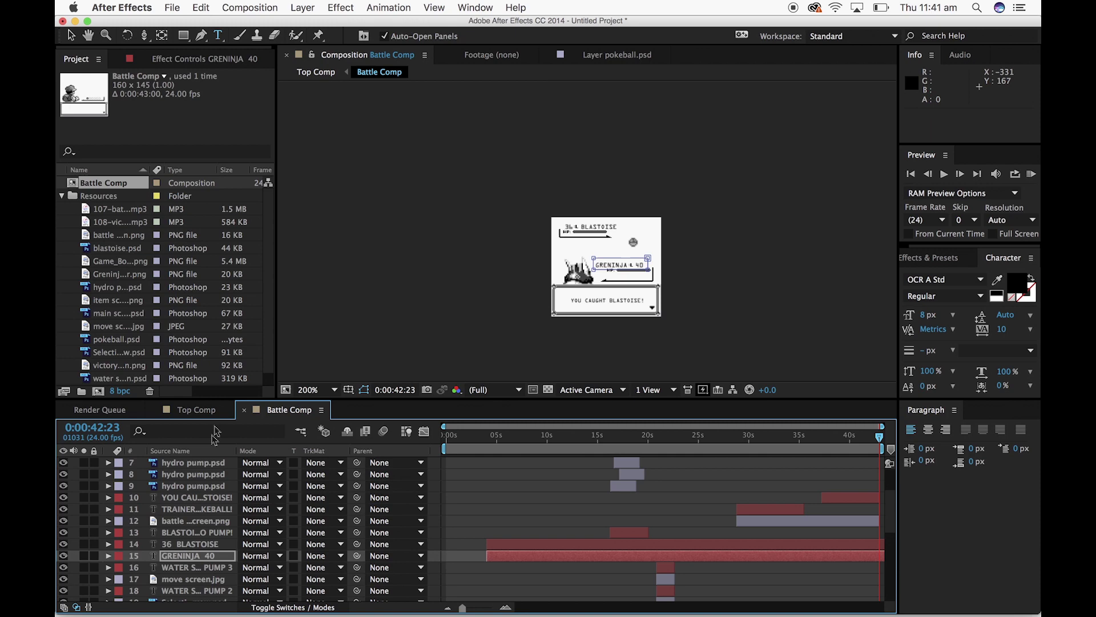
scroll(201, 538, down, 10)
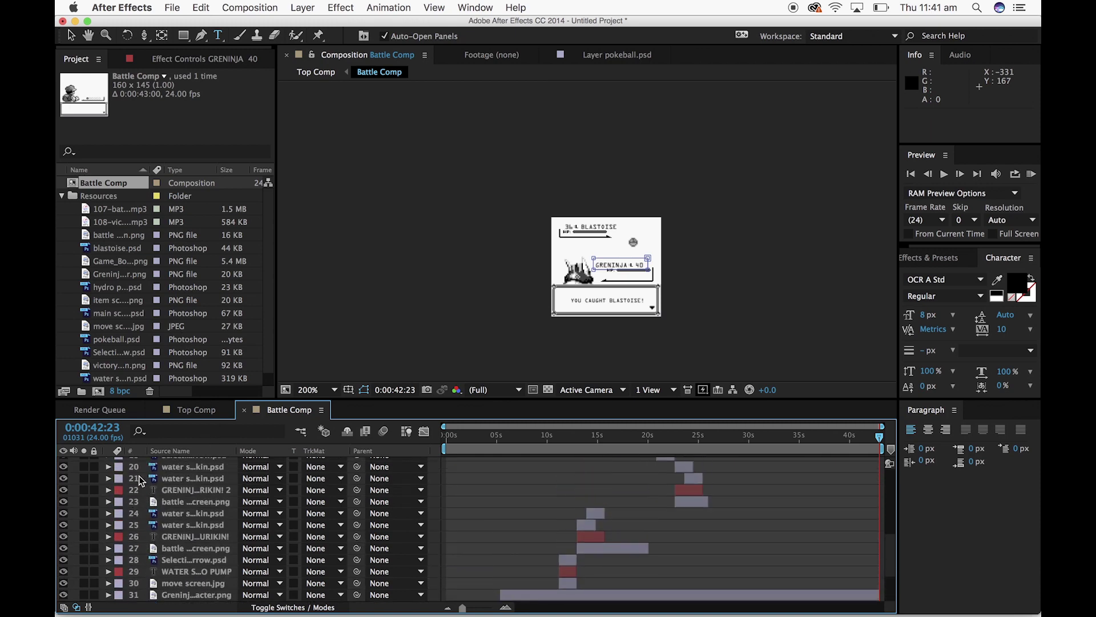
scroll(138, 475, up, 12)
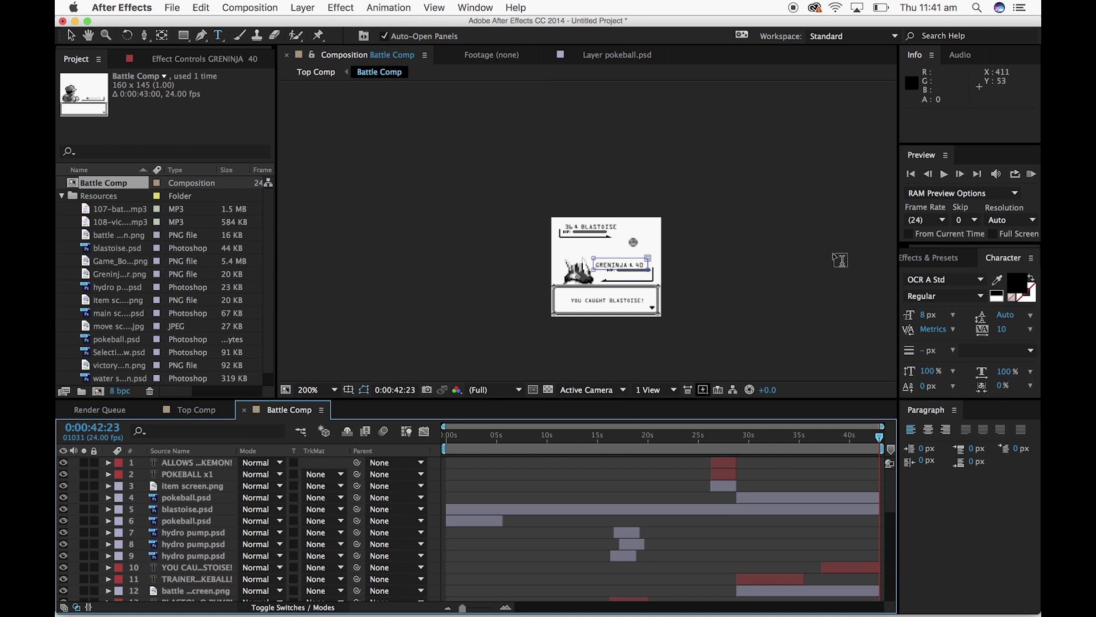
scroll(840, 260, up, 3)
scroll(840, 260, down, 2)
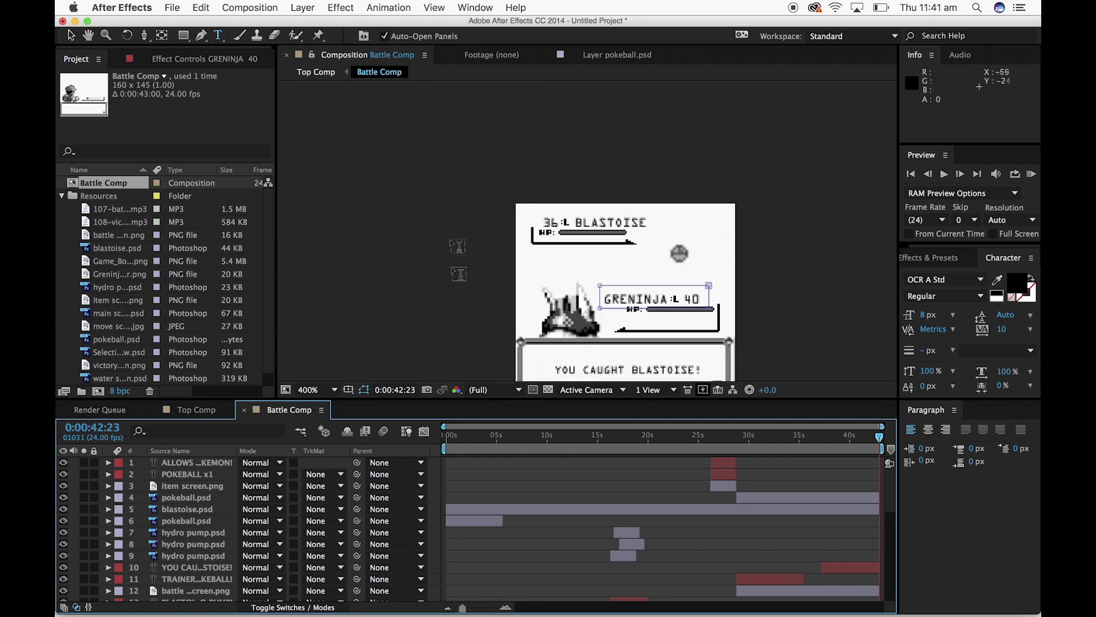
click(187, 34)
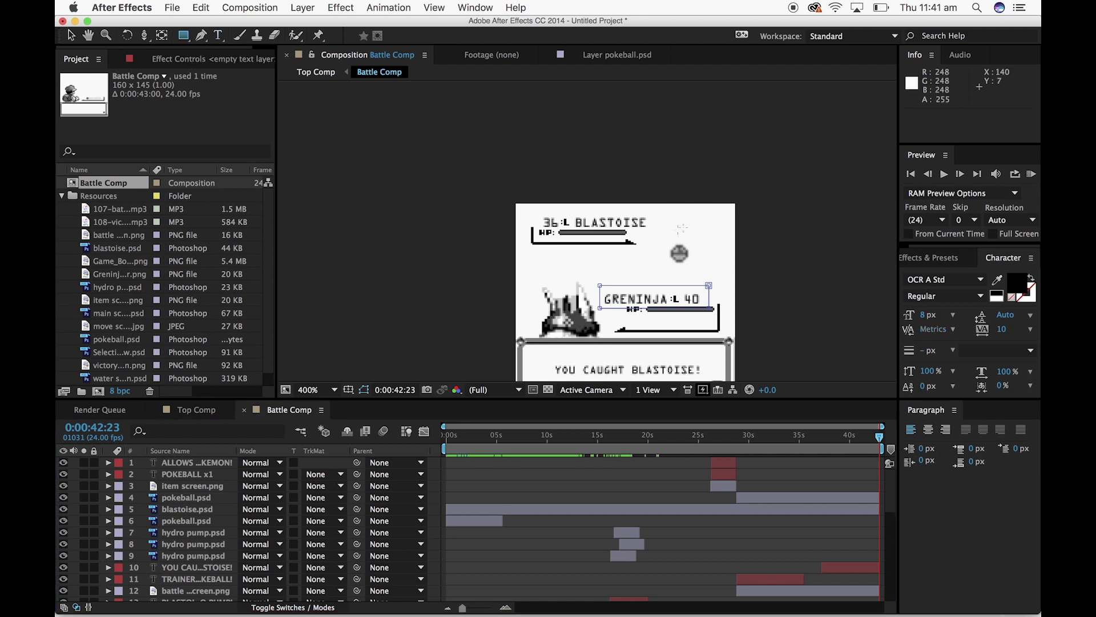
drag(631, 235, 604, 230)
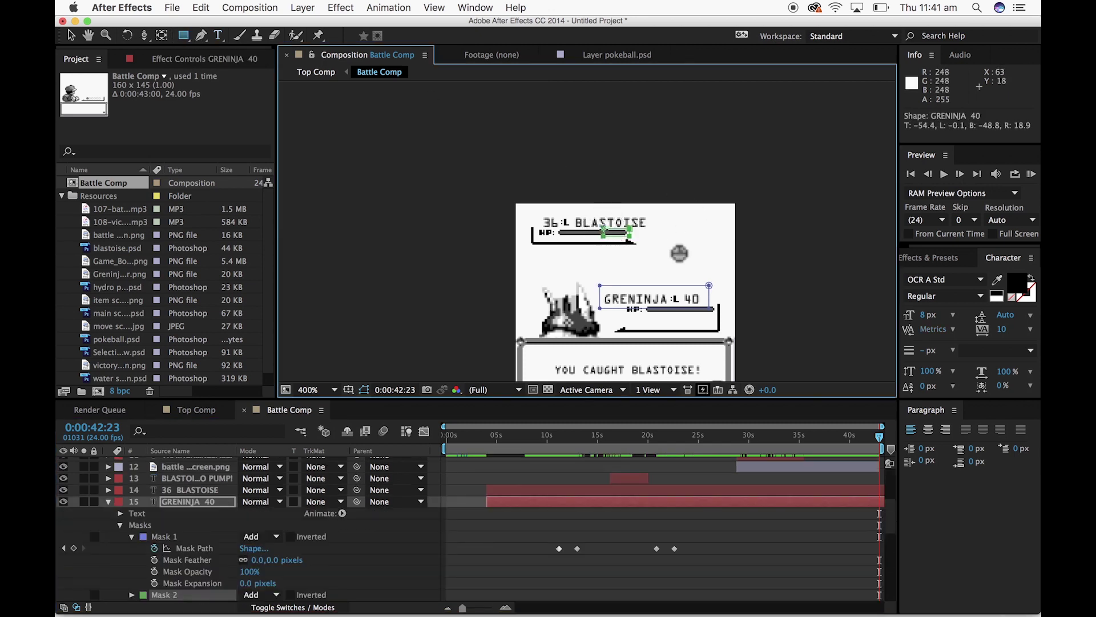
key(super+z)
Deselect the GRENINJA 40 layer and draw a separate square shape about 7 px wide just past the end of Blastoise's HP bar
click(108, 503)
click(109, 502)
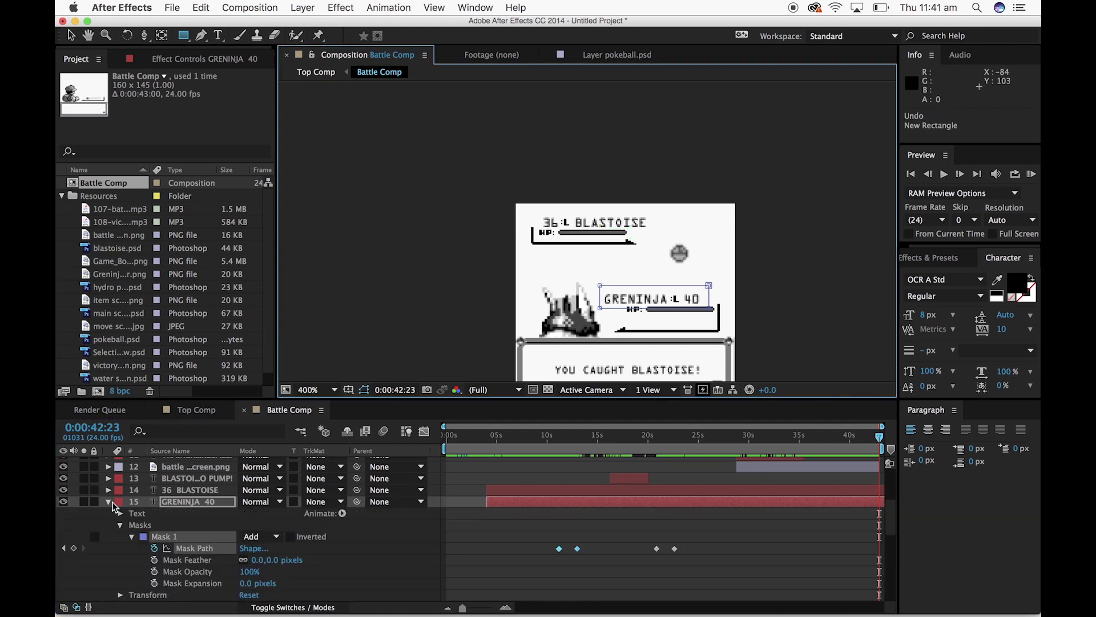
click(112, 503)
click(109, 502)
scroll(144, 517, up, 6)
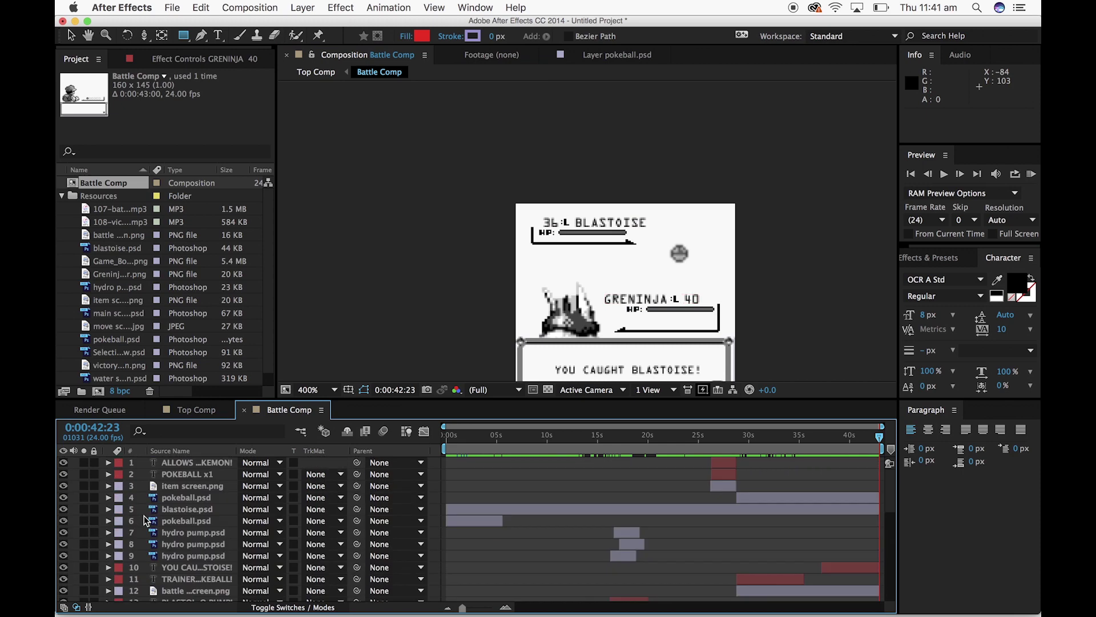
click(372, 178)
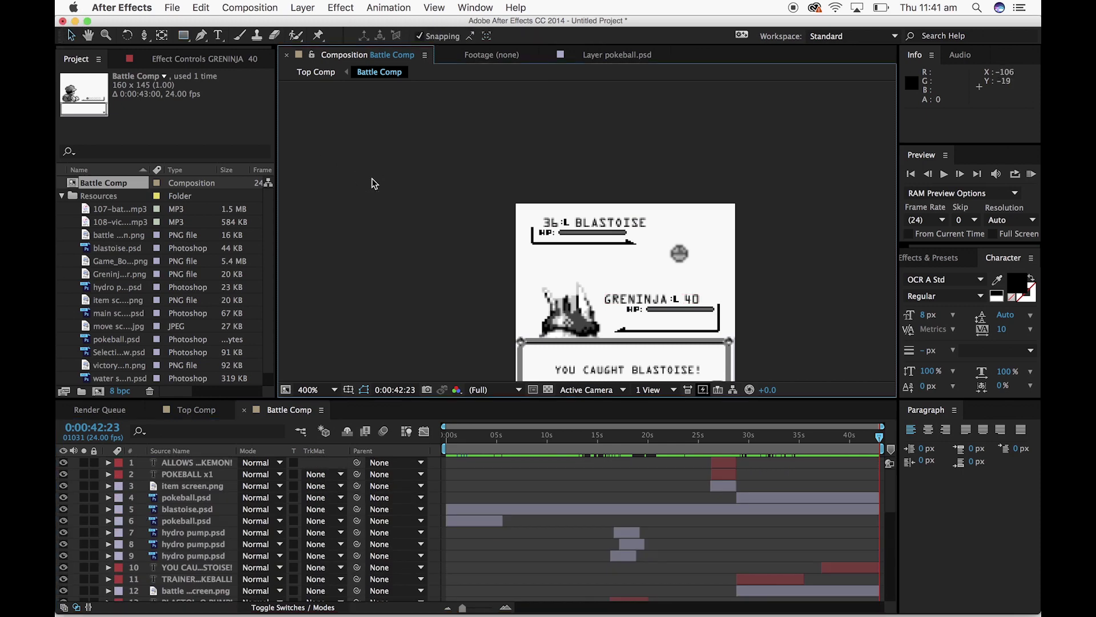
click(192, 35)
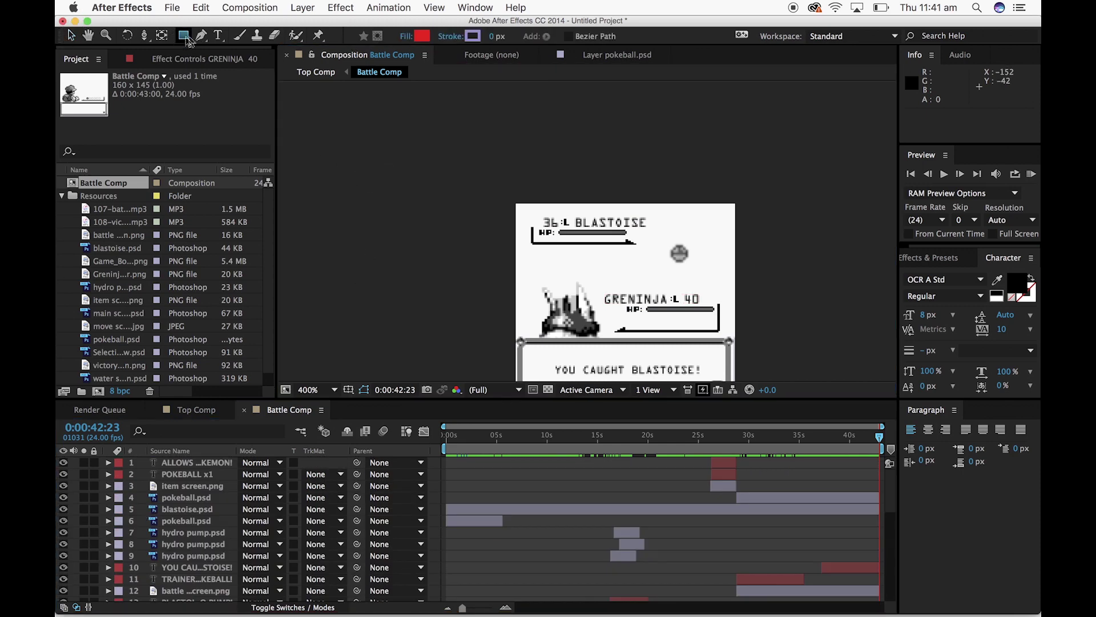
mouse_move(630, 236)
mouse_down()
mouse_move(557, 232)
mouse_move(640, 228)
mouse_up()
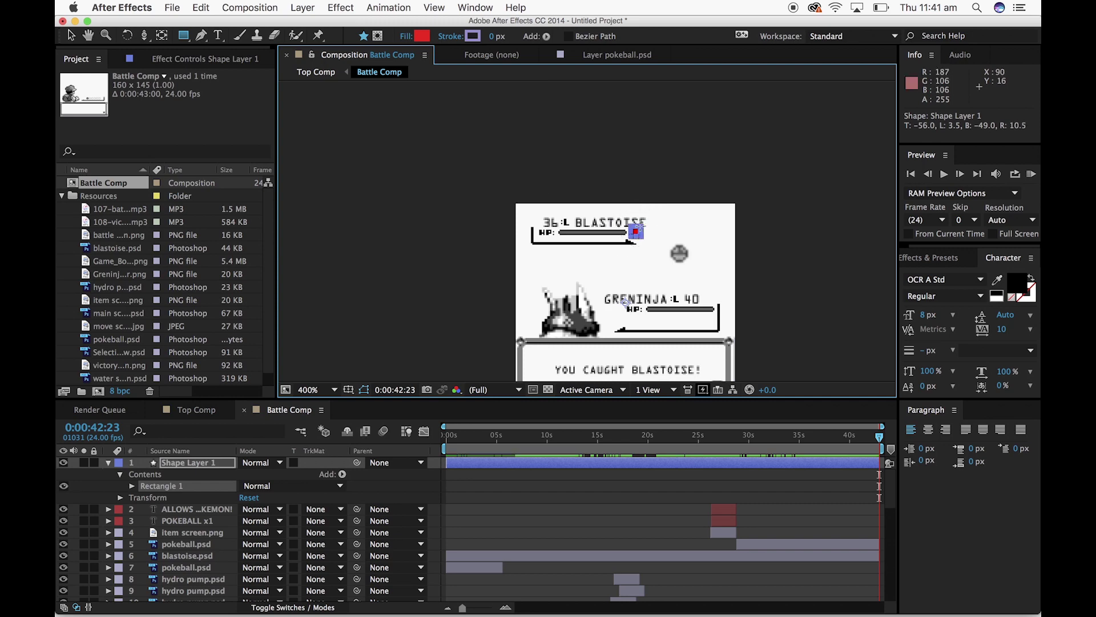
Fill the square with the white sampled from the battle background and move it to 78.5, 75.0 beside Blastoise's HP bar
click(426, 37)
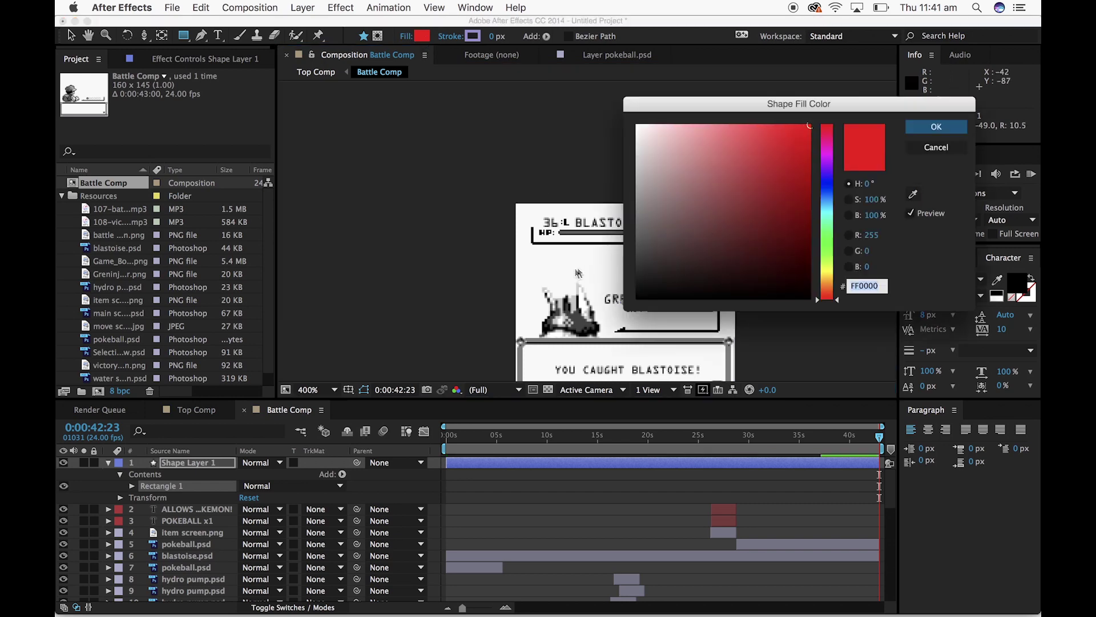
click(913, 194)
click(610, 266)
click(923, 129)
key(period)
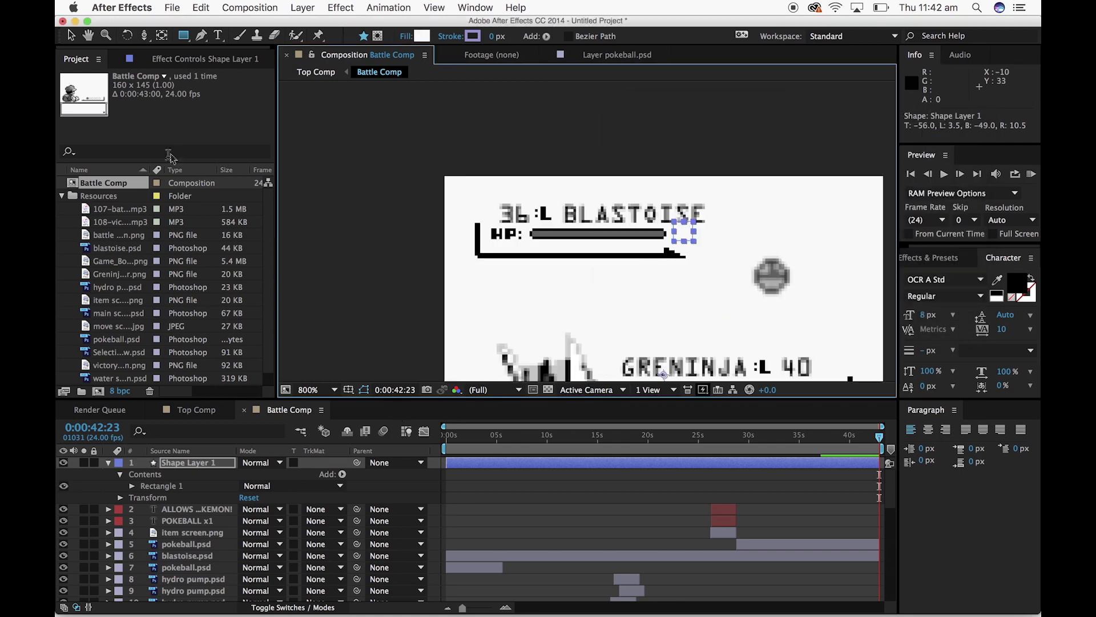
click(70, 35)
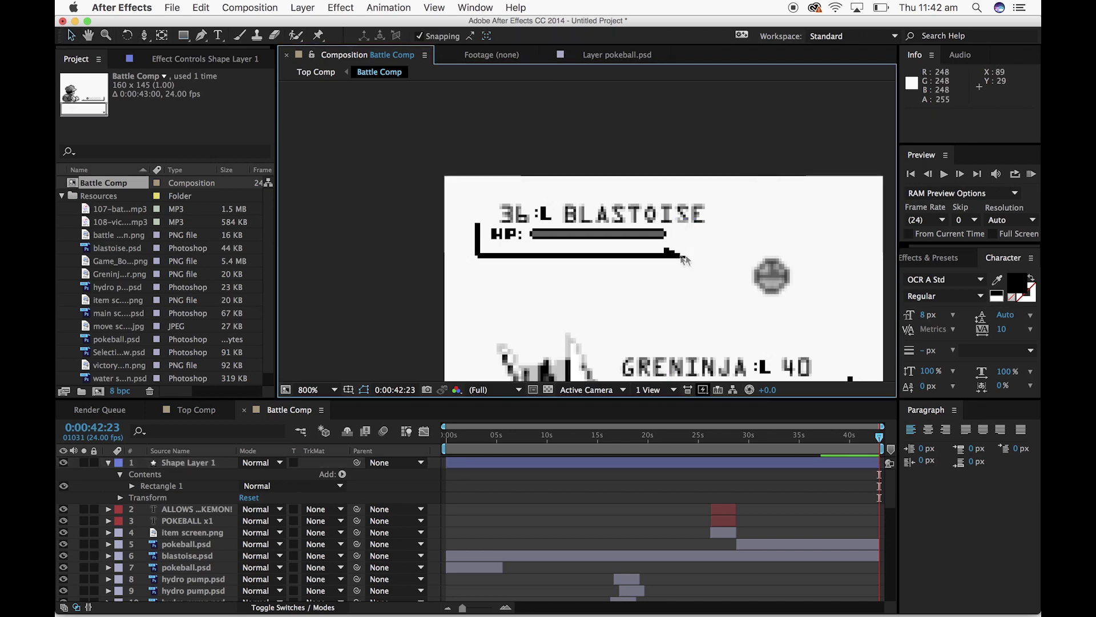
drag(686, 235, 685, 246)
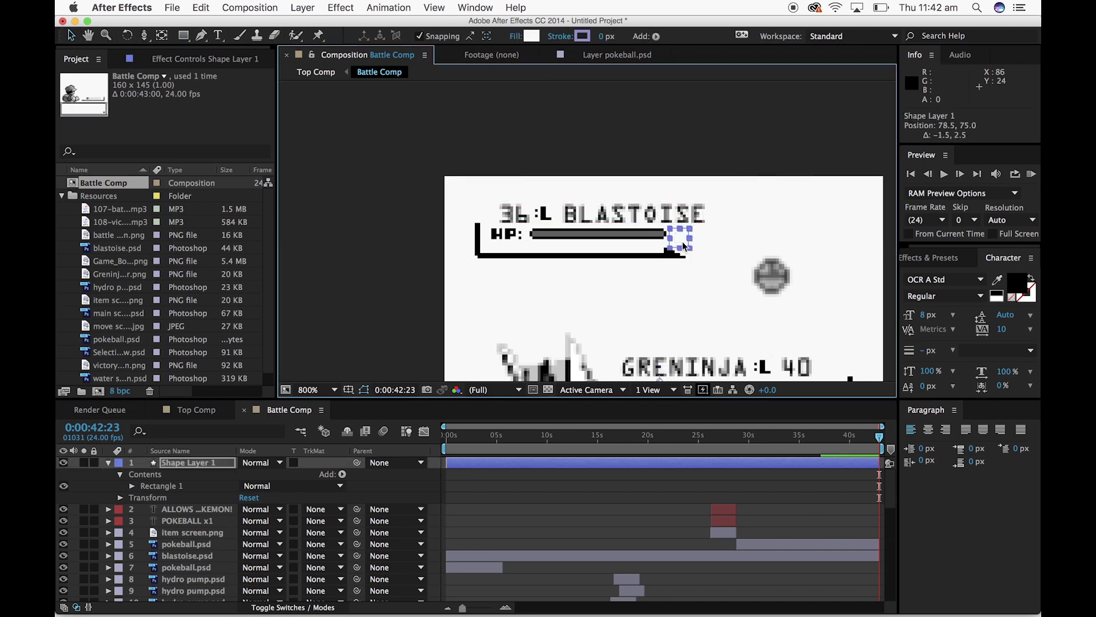
Set Shape Layer 1's position to 78.5, 74.0 beside Blastoise's HP bar
click(120, 497)
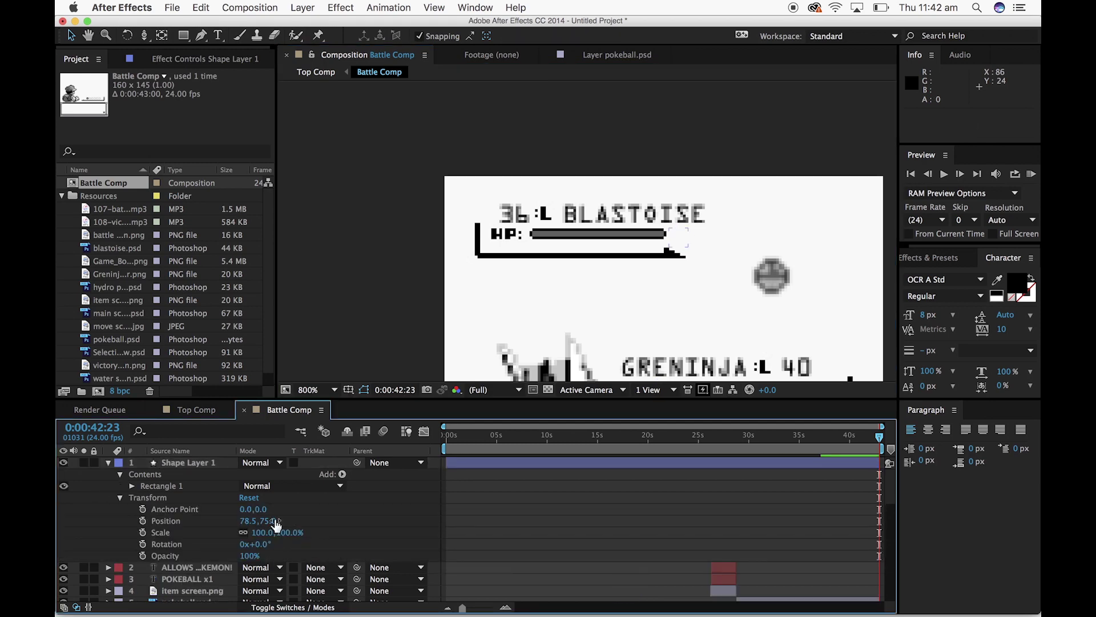
drag(270, 524, 270, 522)
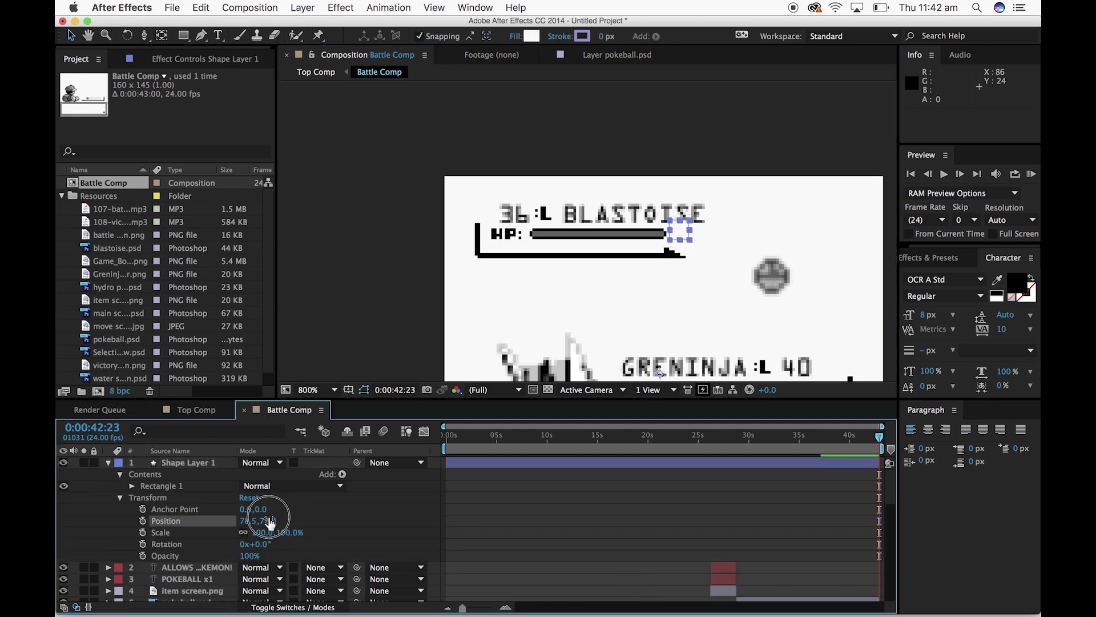
click(391, 310)
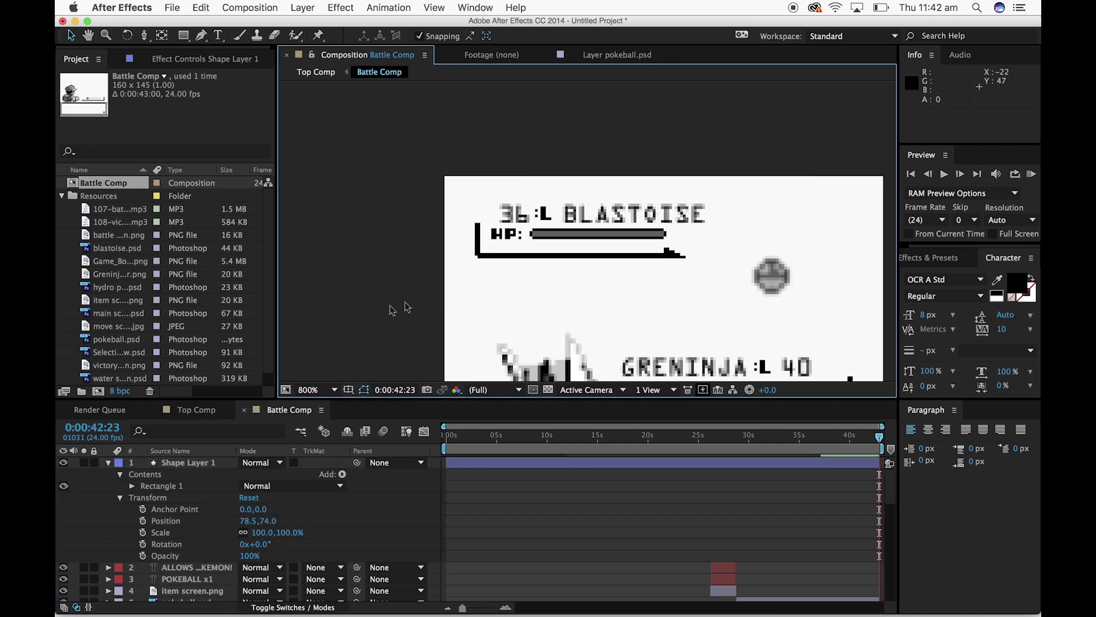
click(687, 237)
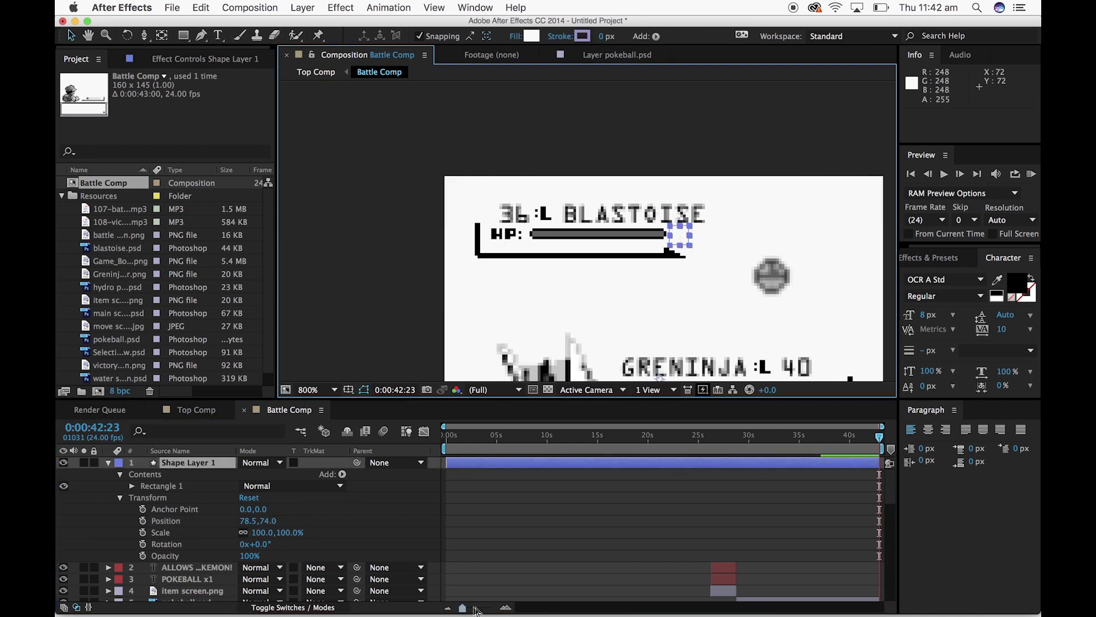
Add a size keyframe of 7.0, 7.0 to Shape Layer 1's rectangle path at 0:00:23:19
mouse_move(682, 440)
mouse_down()
mouse_move(692, 444)
mouse_move(676, 447)
mouse_move(687, 441)
mouse_up()
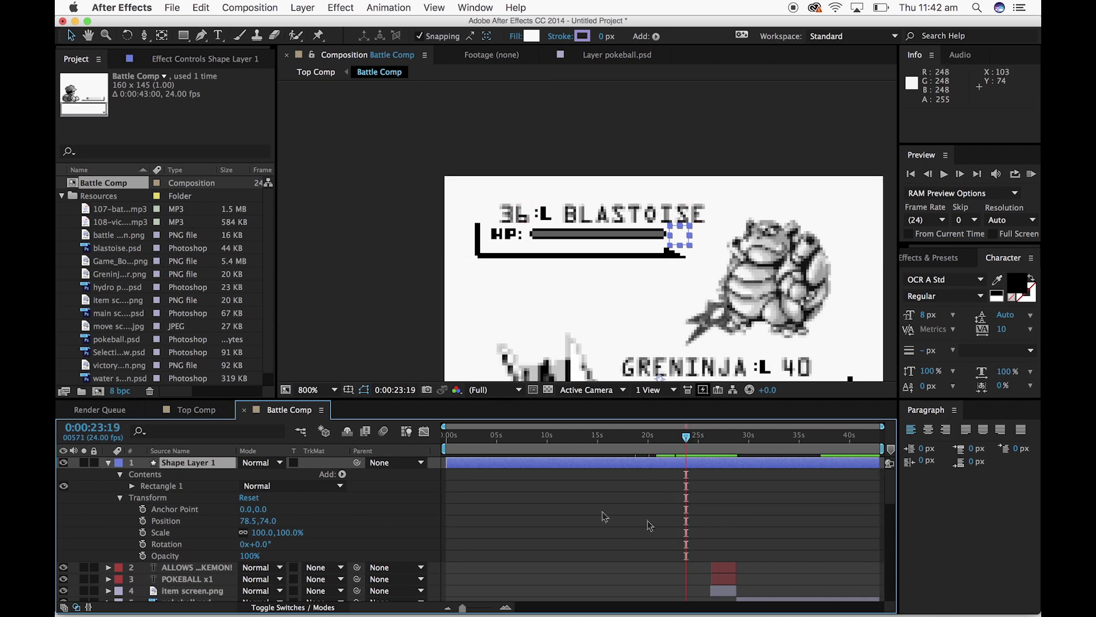
click(132, 486)
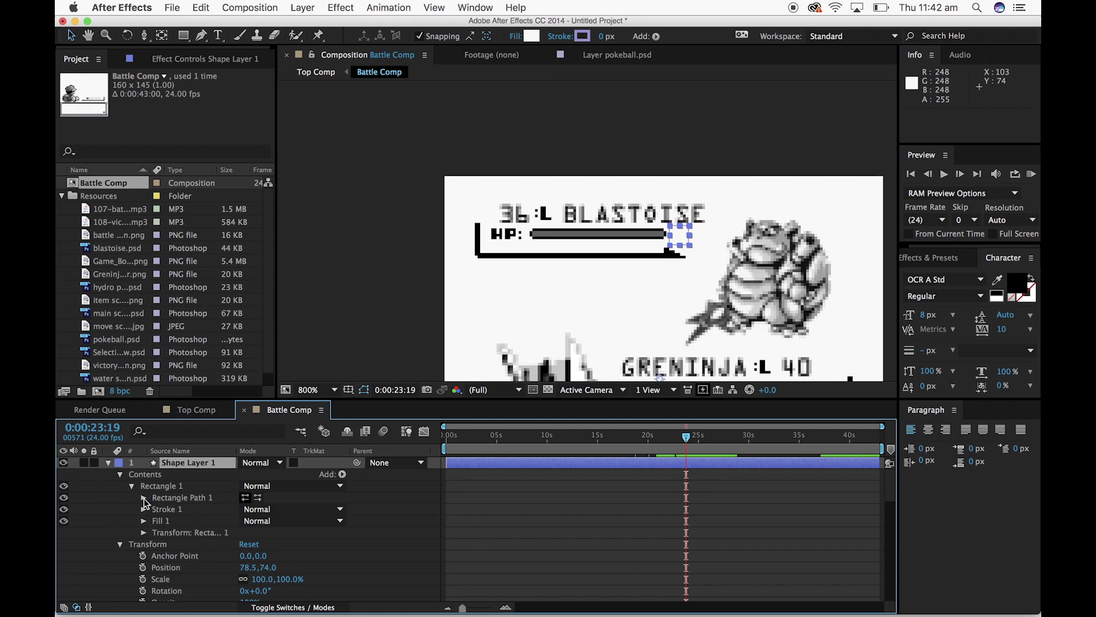
click(144, 498)
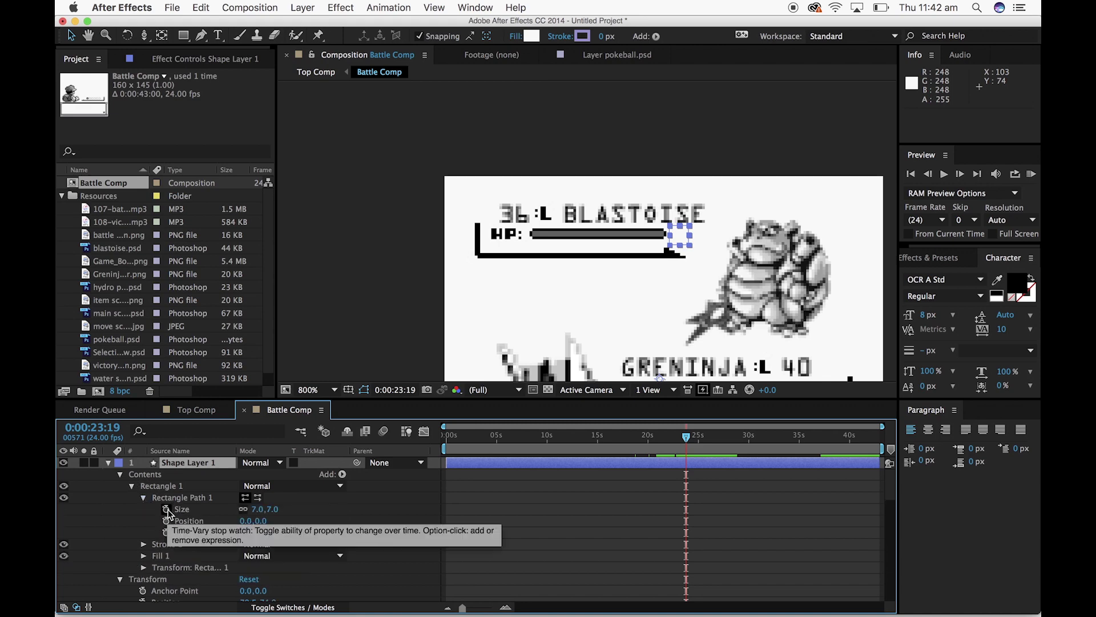
click(167, 510)
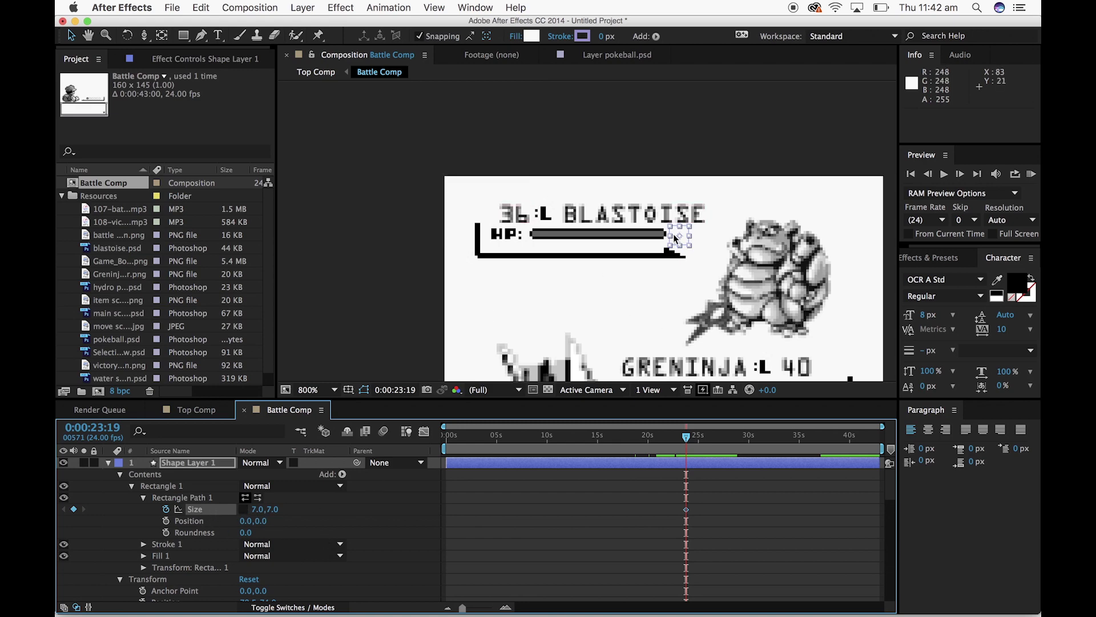
Keyframe the rectangle path's size to 33.0, 7.0 at 0:00:24:22, keeping the height unchanged
drag(672, 239, 639, 241)
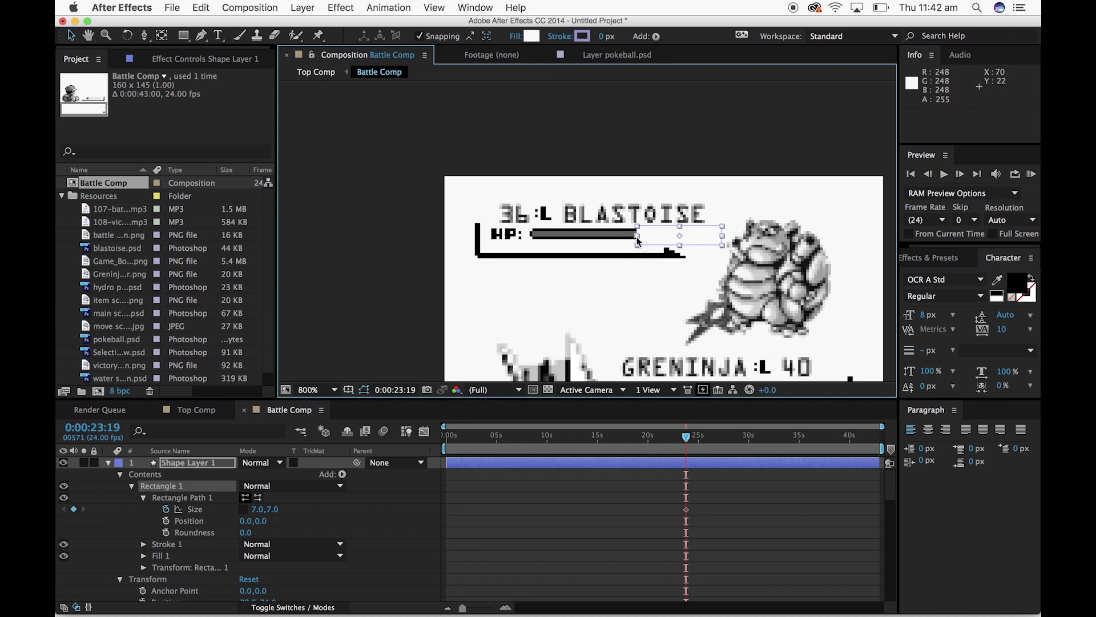
key(super+z)
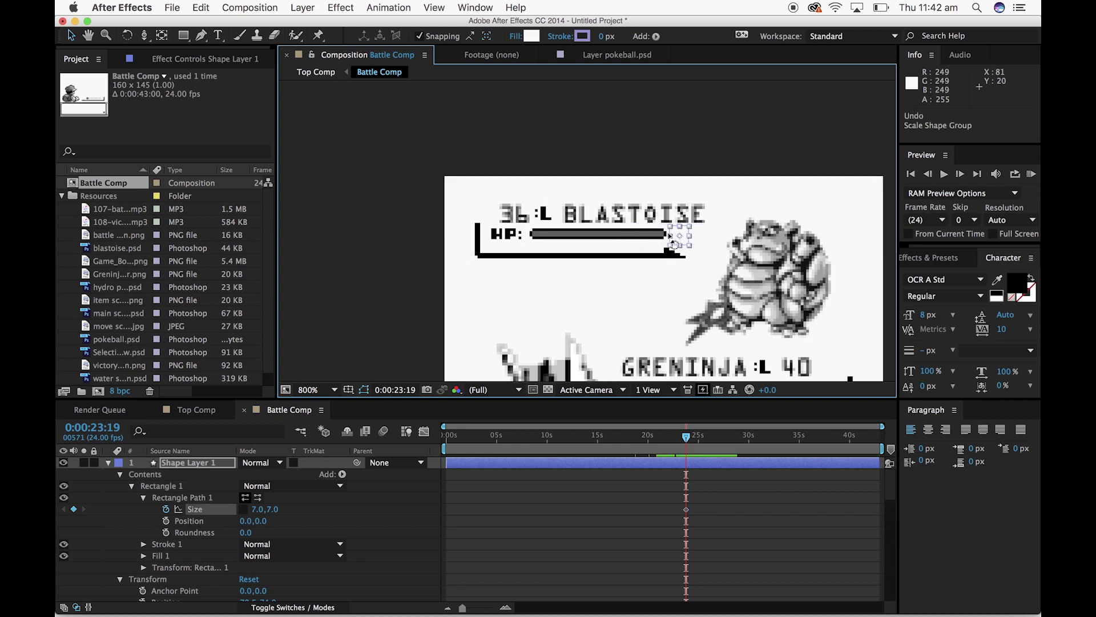
drag(688, 437, 698, 437)
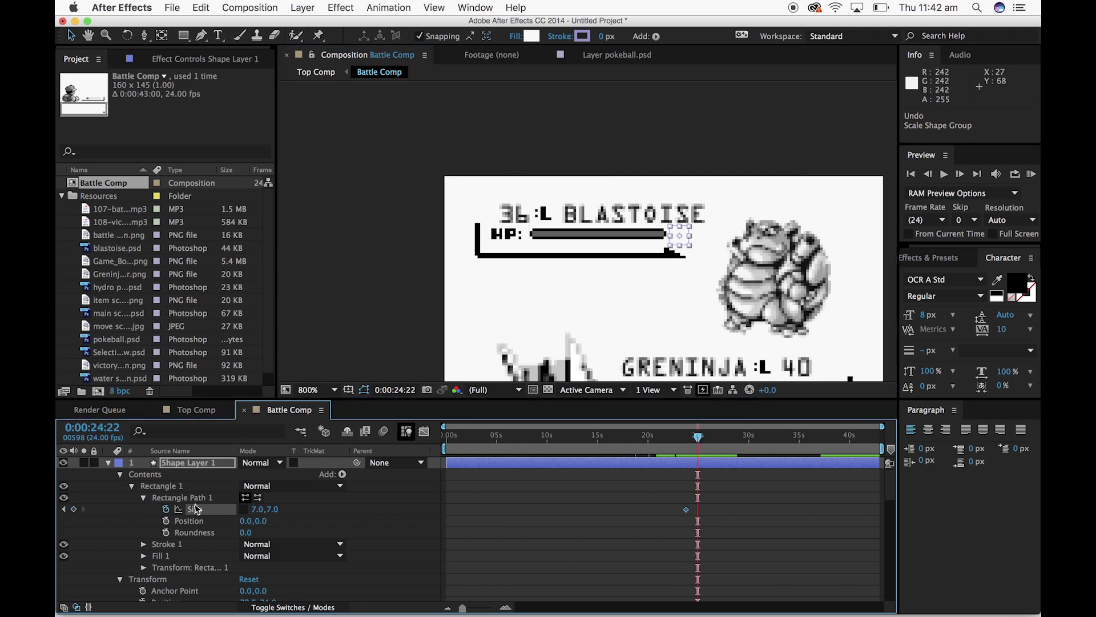
drag(276, 514, 284, 510)
key(super+z)
drag(259, 513, 277, 513)
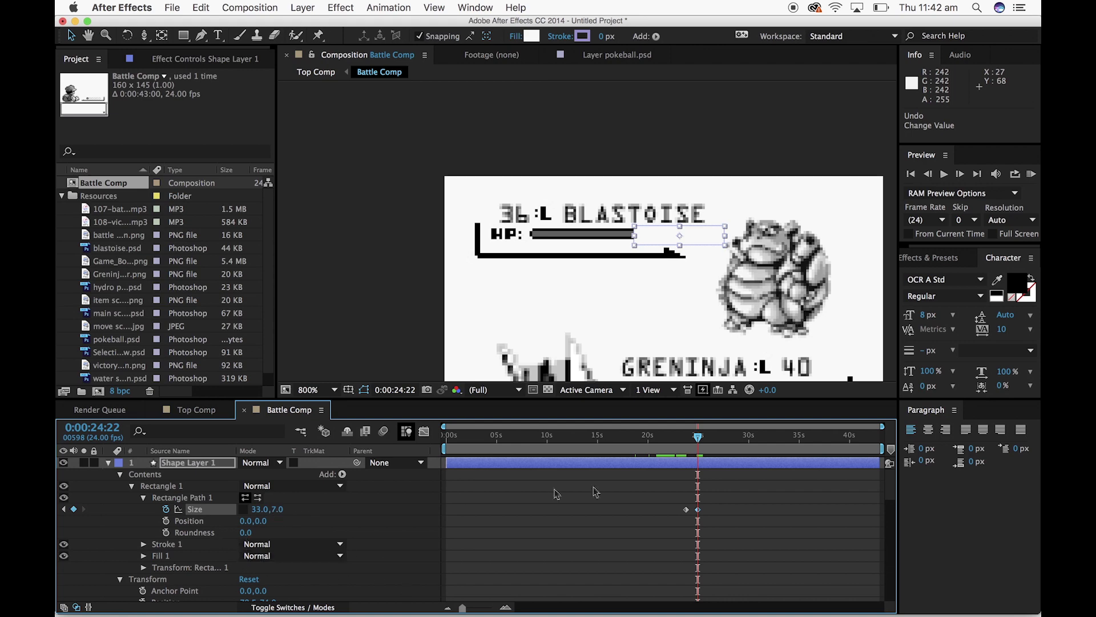
Keyframe the rectangle path's position at 0.0, 0.0 at 0:00:23:19 and at -14.0, 0.0 at 0:00:25:00
drag(700, 440, 685, 440)
click(166, 520)
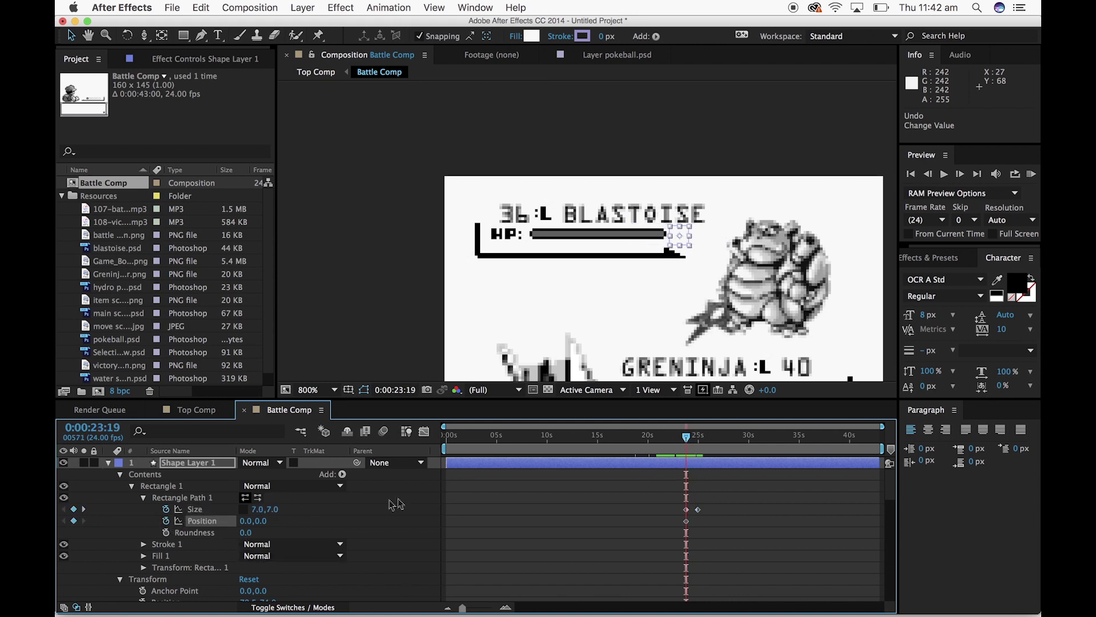
drag(690, 443, 698, 440)
drag(264, 529, 234, 522)
click(374, 332)
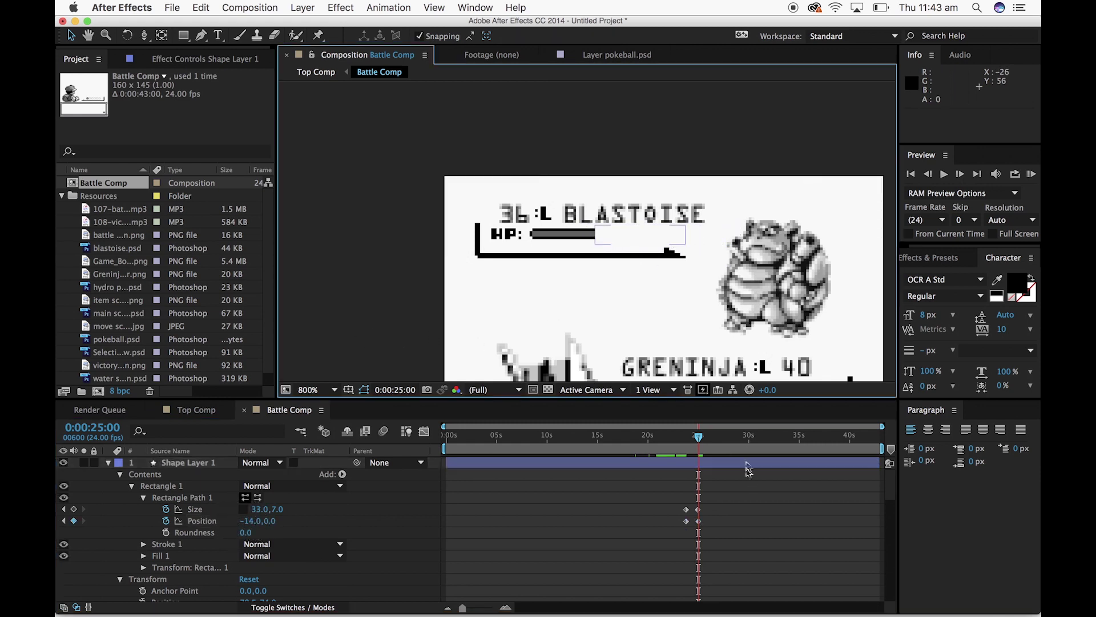
Move all size and position keyframes earlier, into Greninja's Water Shuriken attack, with the last ones at about 0:00:15:02
drag(705, 452, 681, 448)
key(comma)
click(582, 436)
mouse_move(583, 436)
mouse_down()
mouse_move(702, 434)
mouse_move(531, 460)
mouse_move(586, 453)
mouse_up()
drag(710, 528, 602, 518)
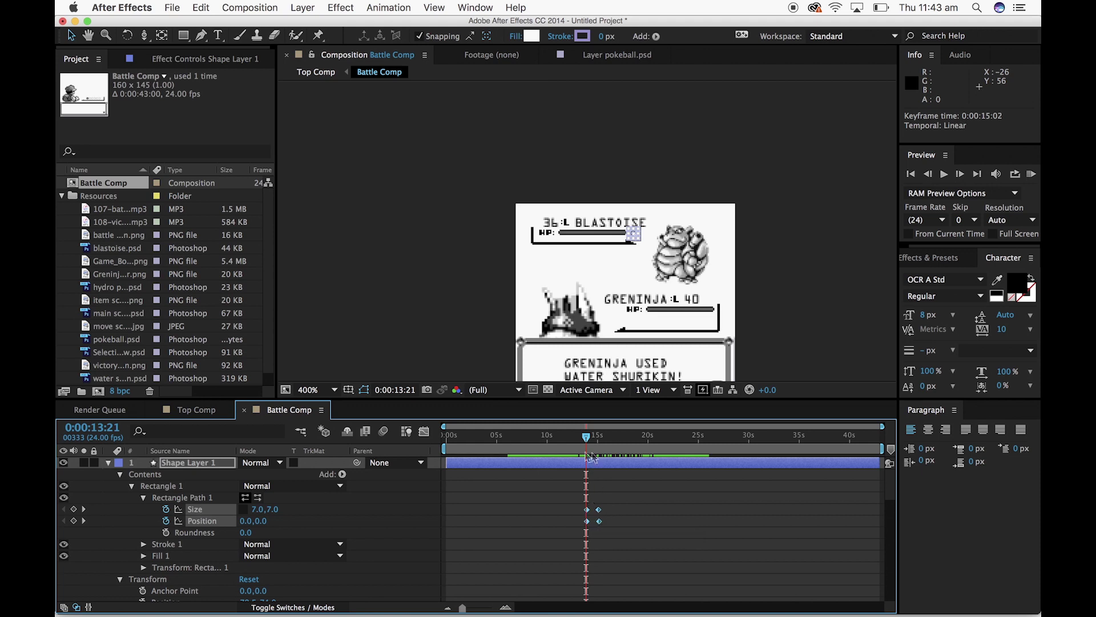
Play the battle from 0:00:12:04 to check how Blastoise's HP bar drains
drag(583, 438, 570, 438)
key(space)
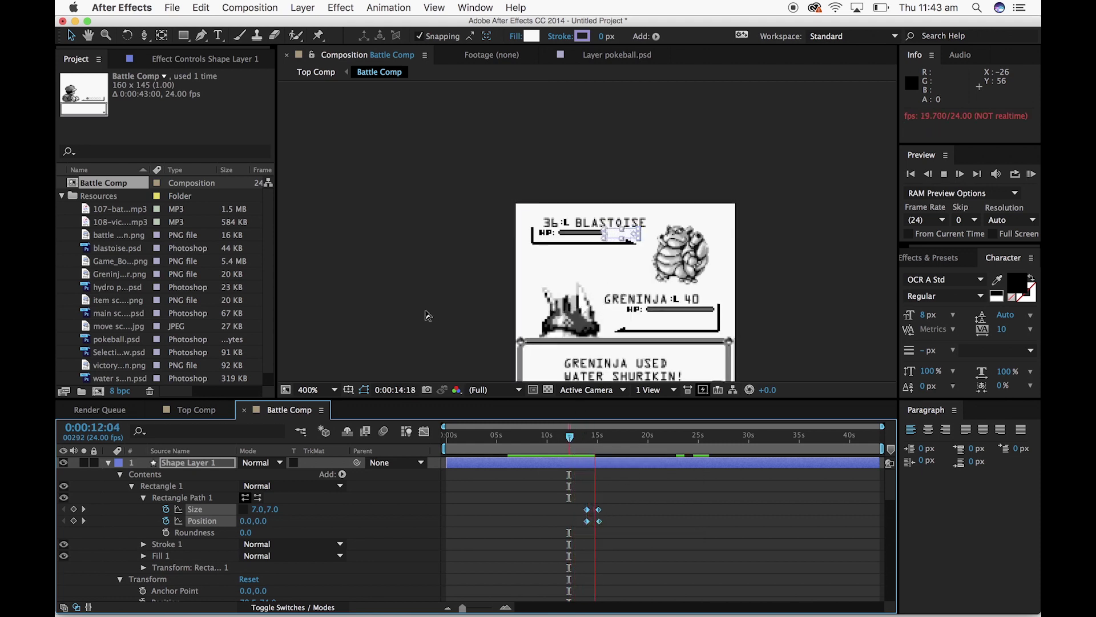
key(space)
click(788, 246)
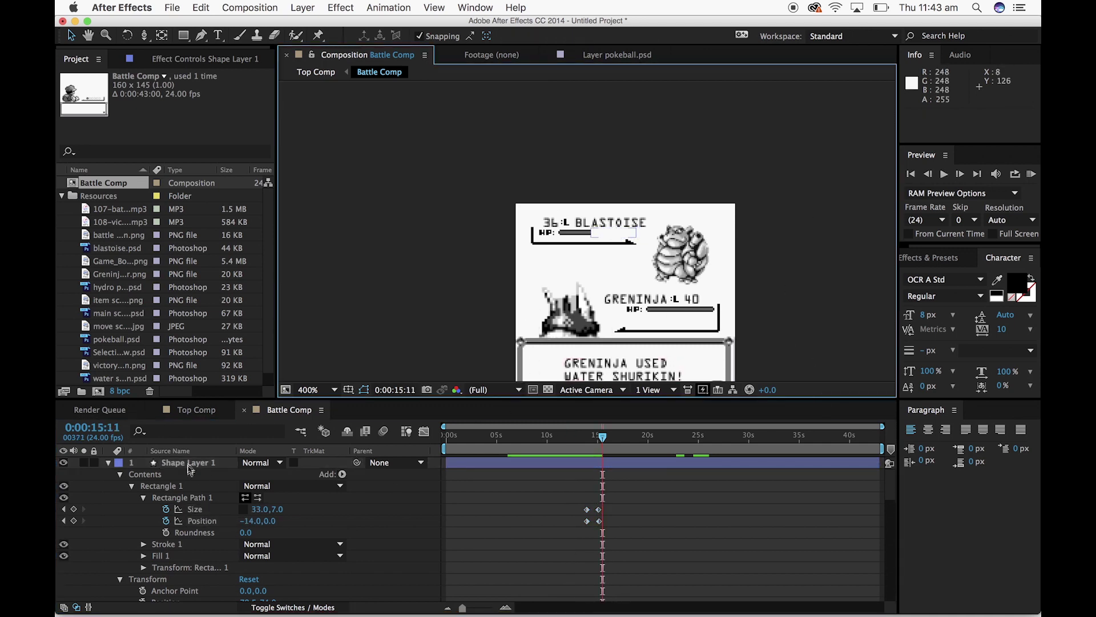
Duplicate Shape Layer 1 and move the copy to 147.5, 129.2 over the end of Greninja's HP bar
click(168, 463)
click(109, 463)
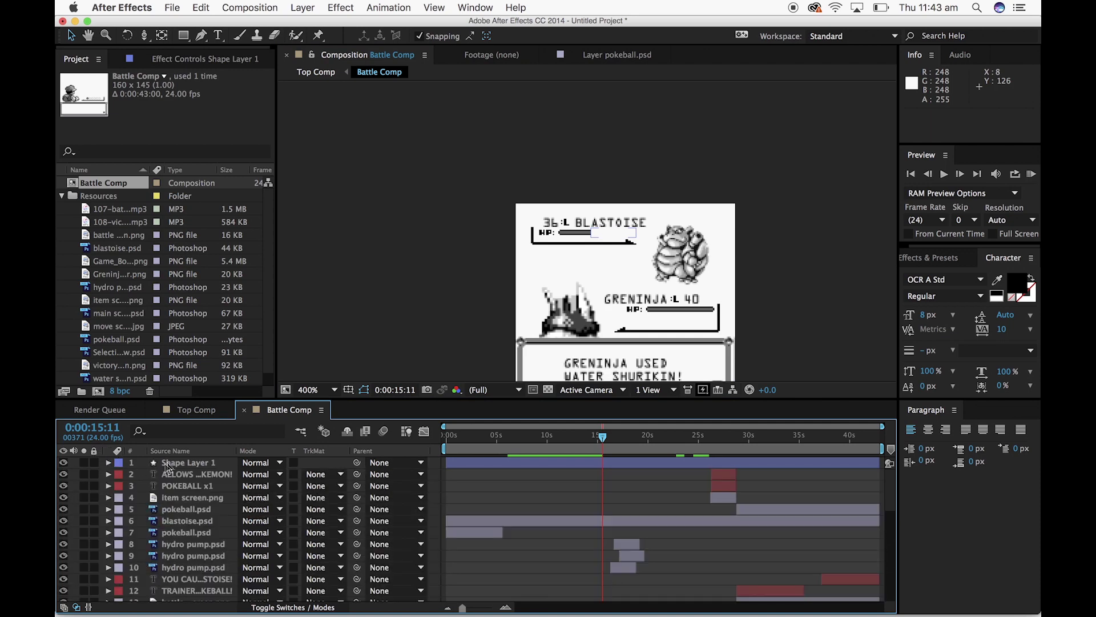
click(173, 464)
key(super+c)
key(super+v)
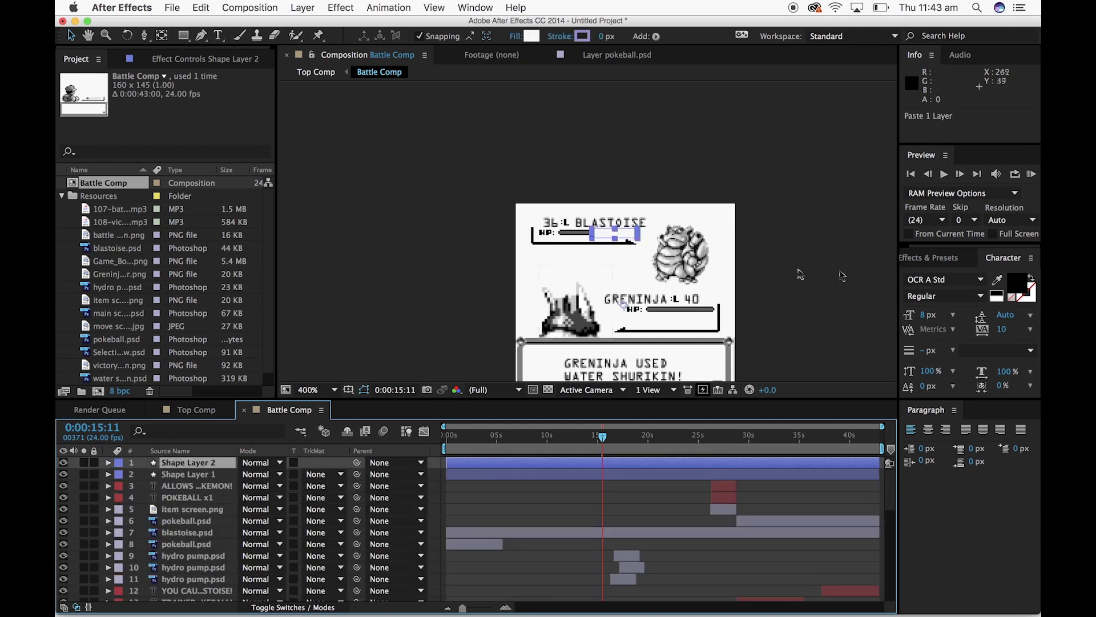
click(776, 258)
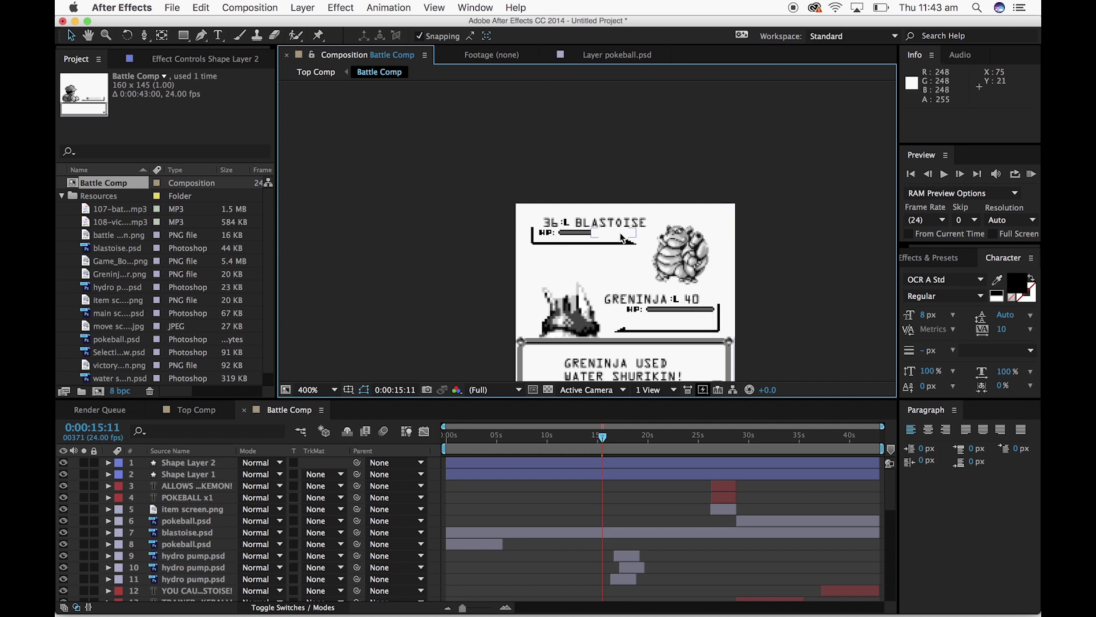
drag(623, 239, 723, 324)
Trim the start of Shape Layer 2 to 0:00:18:11, during Blastoise's Hydro Pump attack
drag(603, 439, 634, 441)
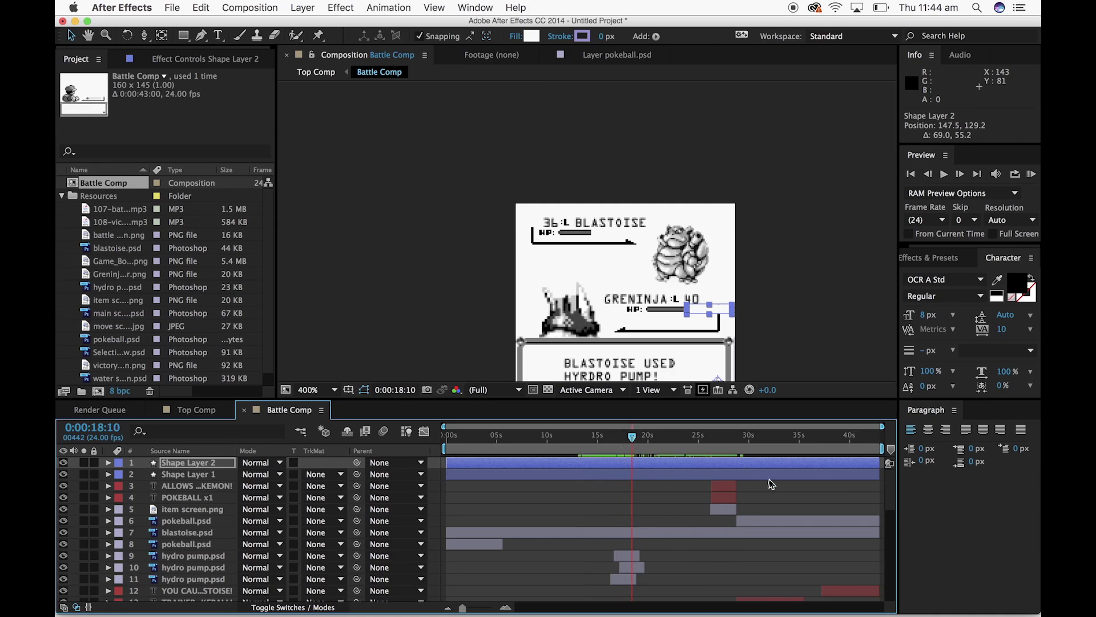
click(731, 494)
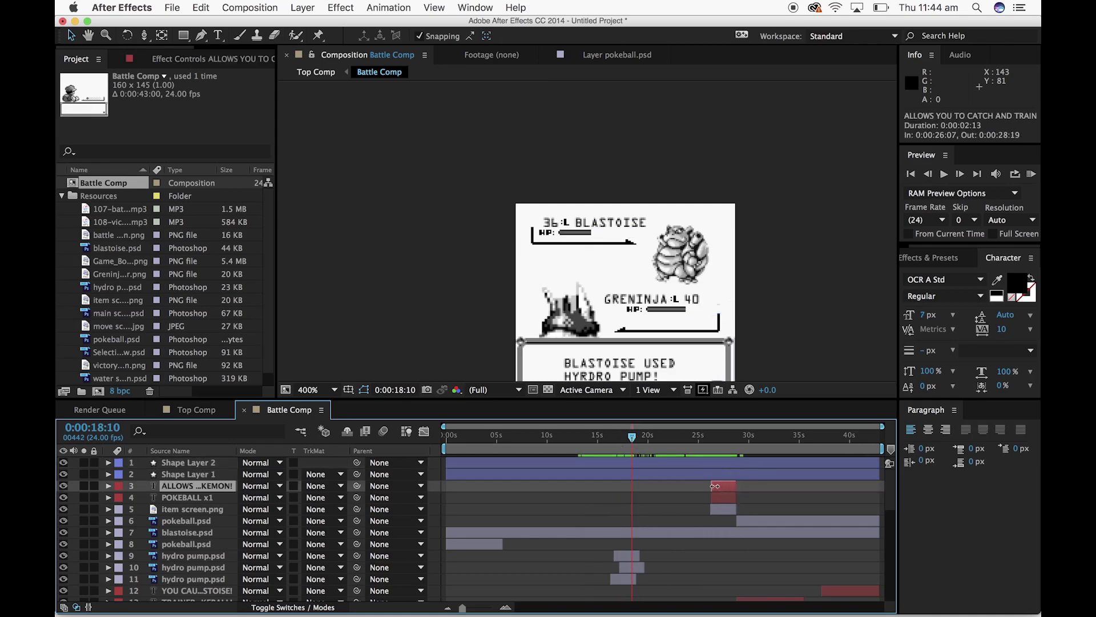
click(707, 475)
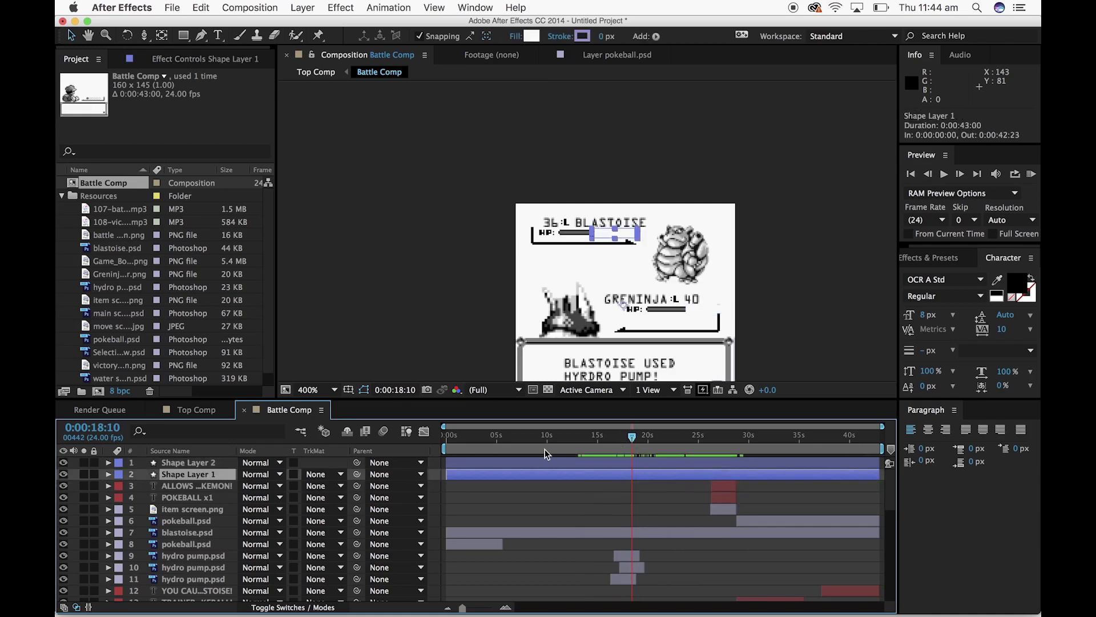
drag(445, 476, 633, 467)
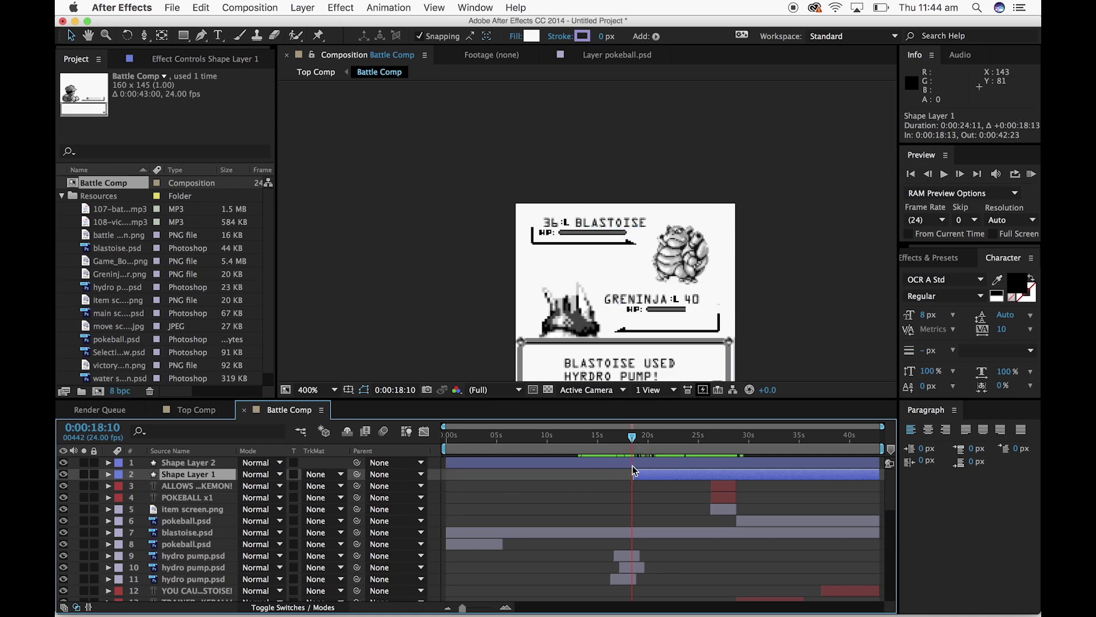
key(super+z)
drag(446, 463, 633, 473)
At 0:00:18:11, move Shape Layer 2 clear of Greninja's HP bar to 183.5, 129.9
click(636, 434)
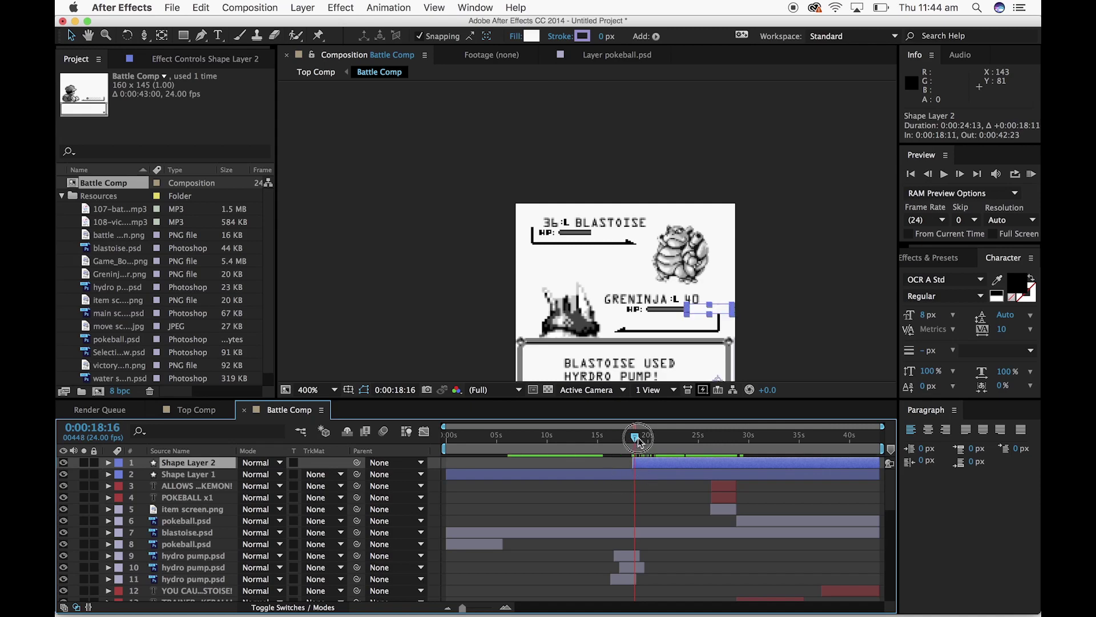
click(694, 310)
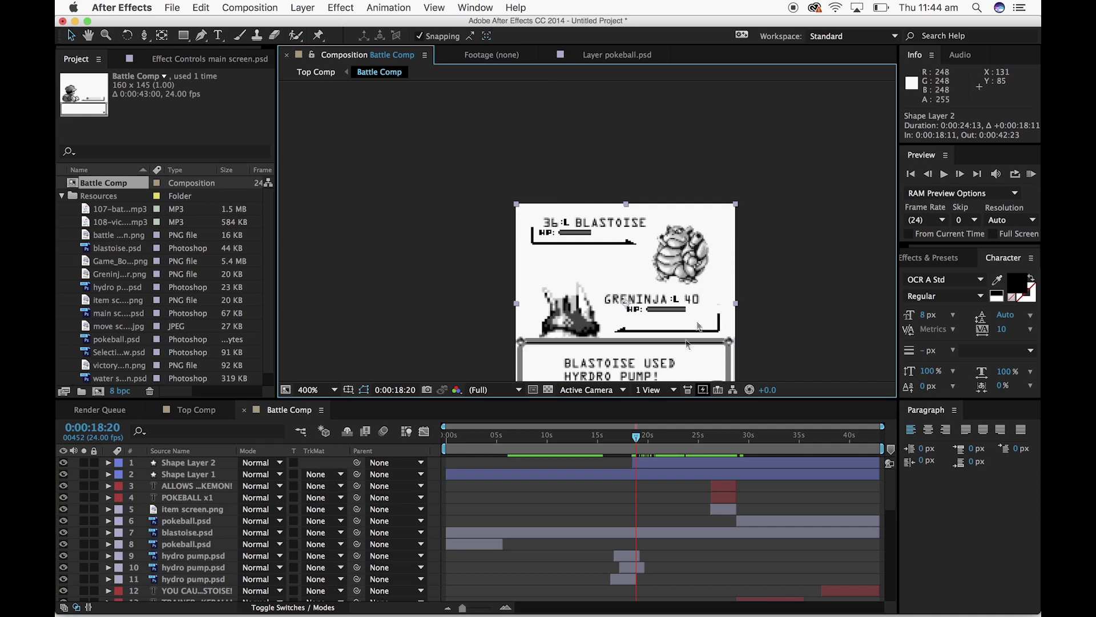
click(656, 458)
mouse_move(638, 440)
mouse_down()
mouse_move(648, 439)
mouse_move(634, 441)
mouse_up()
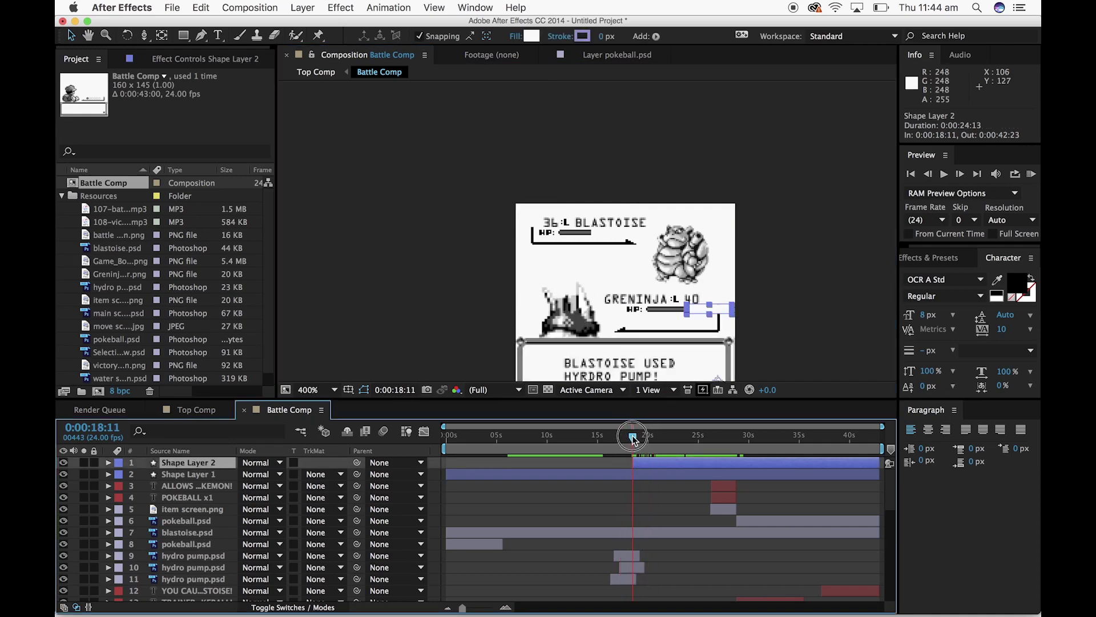
key(period)
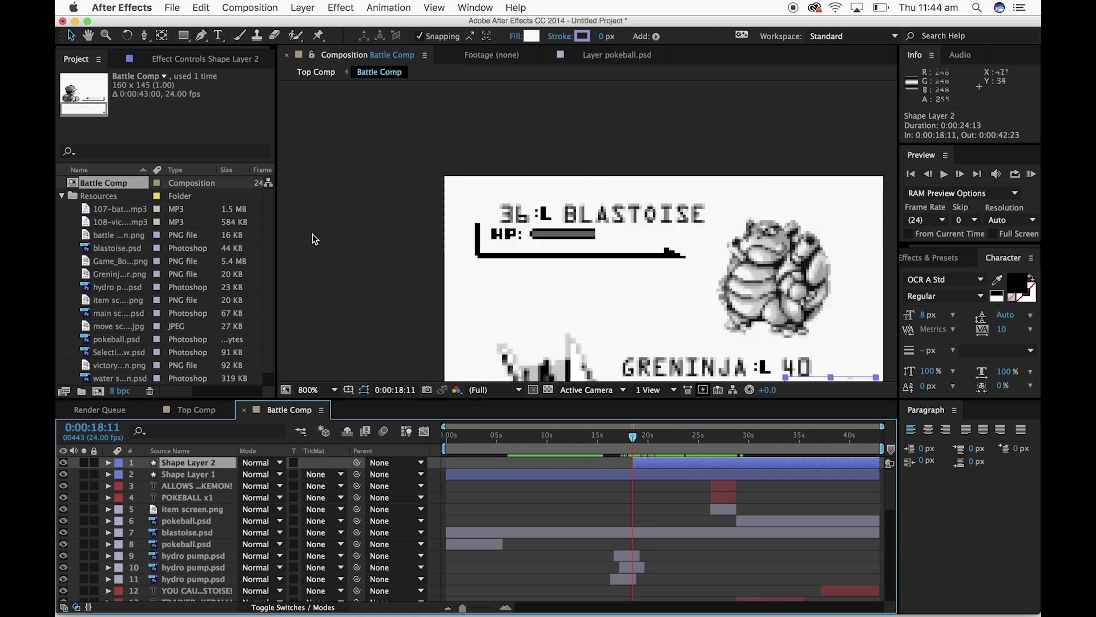
click(88, 34)
drag(590, 258, 379, 158)
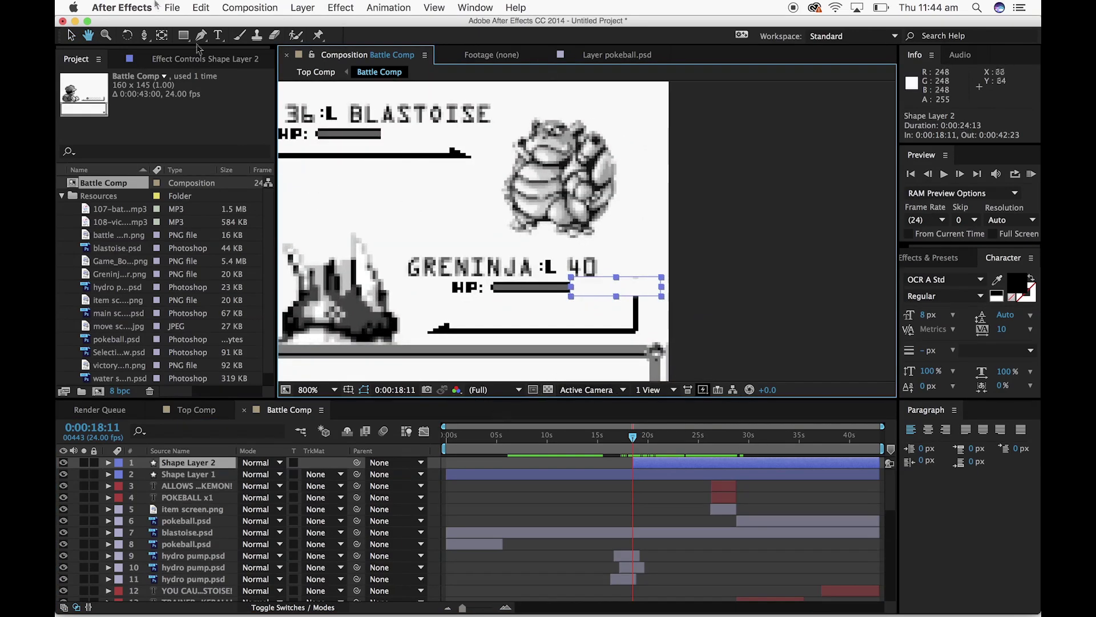
click(71, 36)
drag(582, 289, 682, 300)
click(794, 302)
Set Shape Layer 2's position to 169.5, 127.9, just past the end of Greninja's HP bar
click(109, 462)
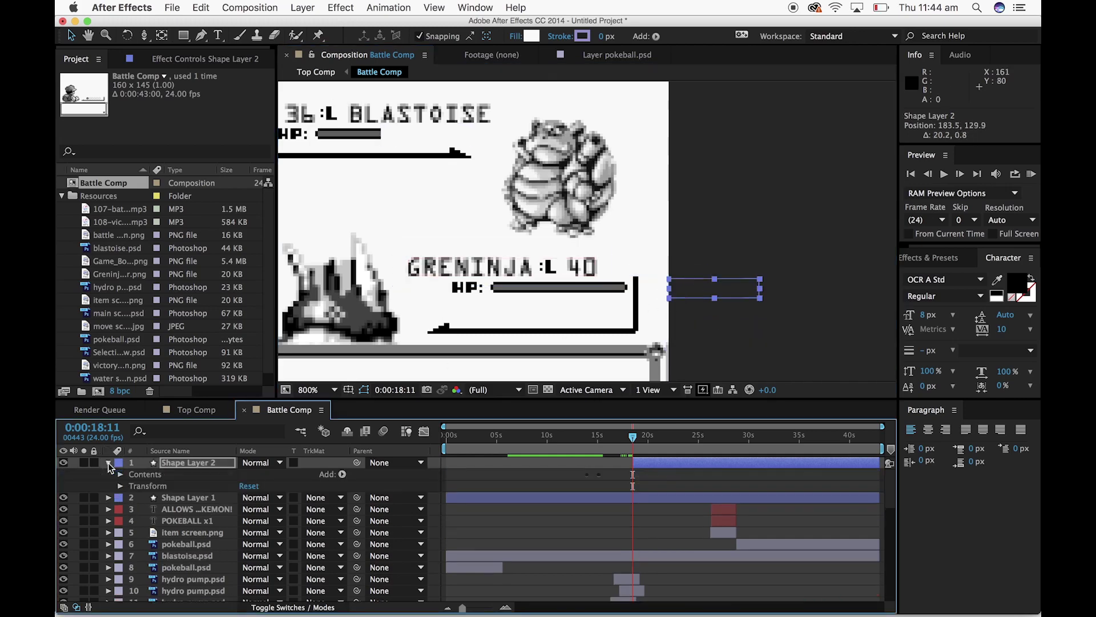
click(121, 486)
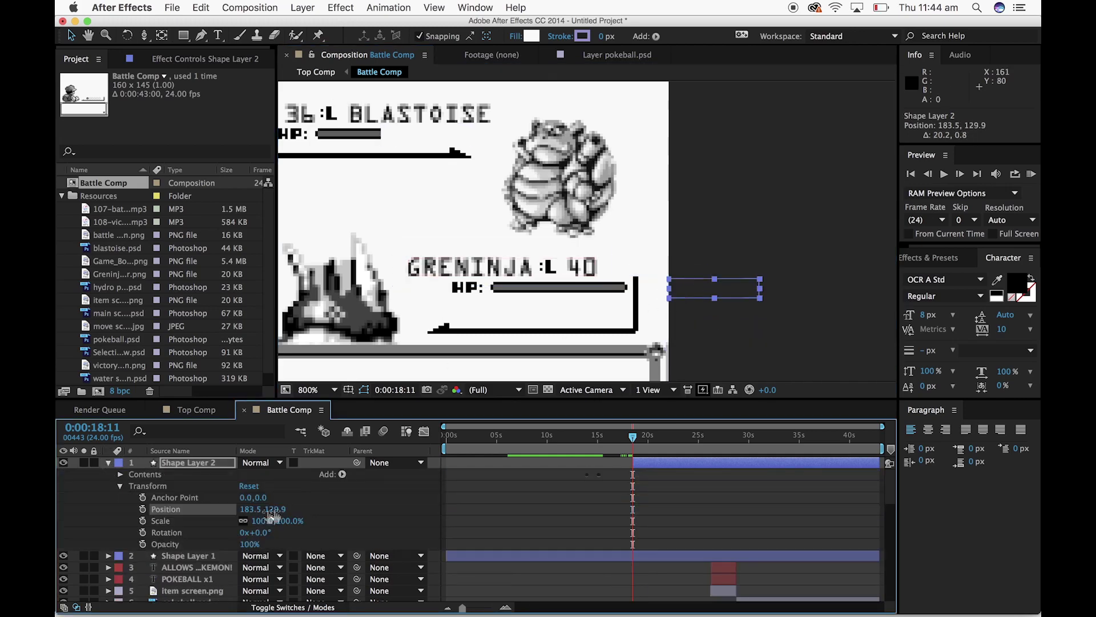
drag(277, 513, 244, 517)
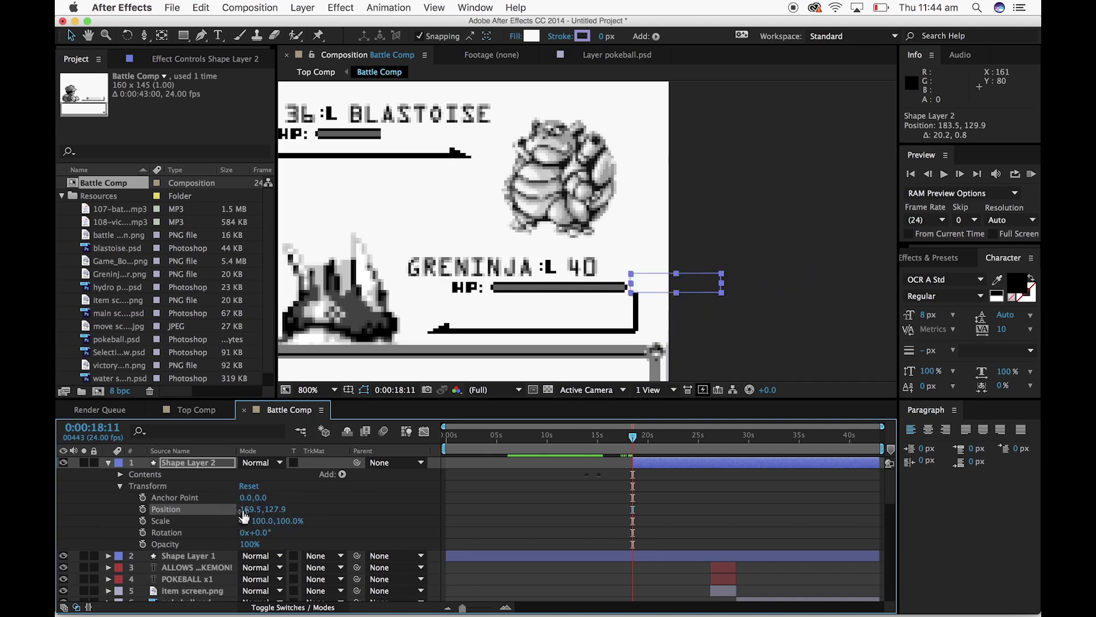
Go to 0:00:18:16 and collapse Shape Layer 2's Contents and Transform properties
click(635, 439)
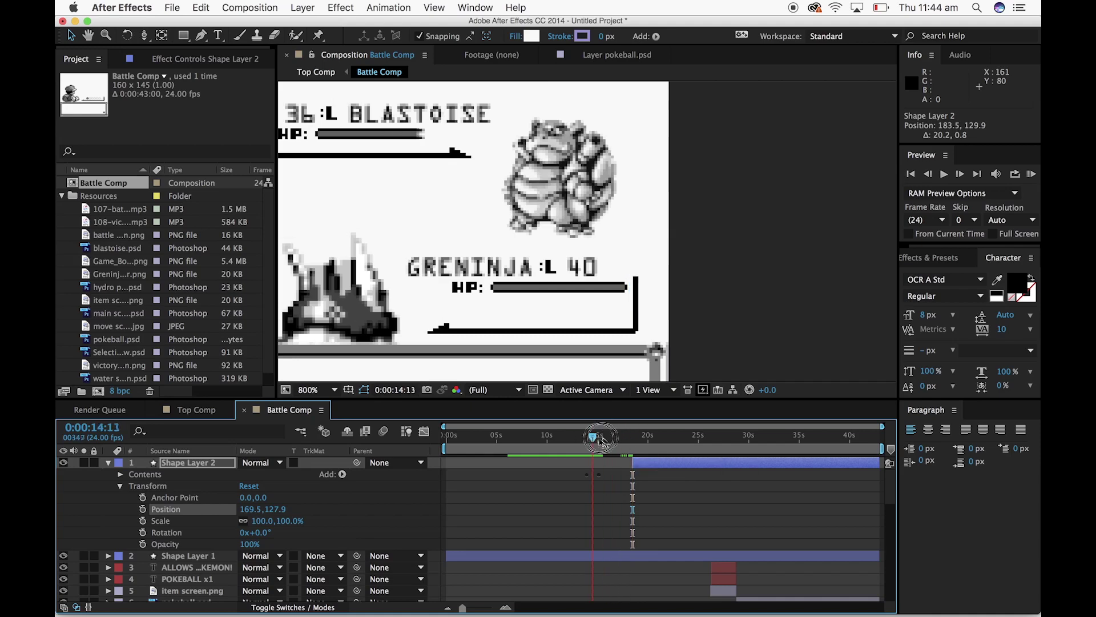
click(120, 475)
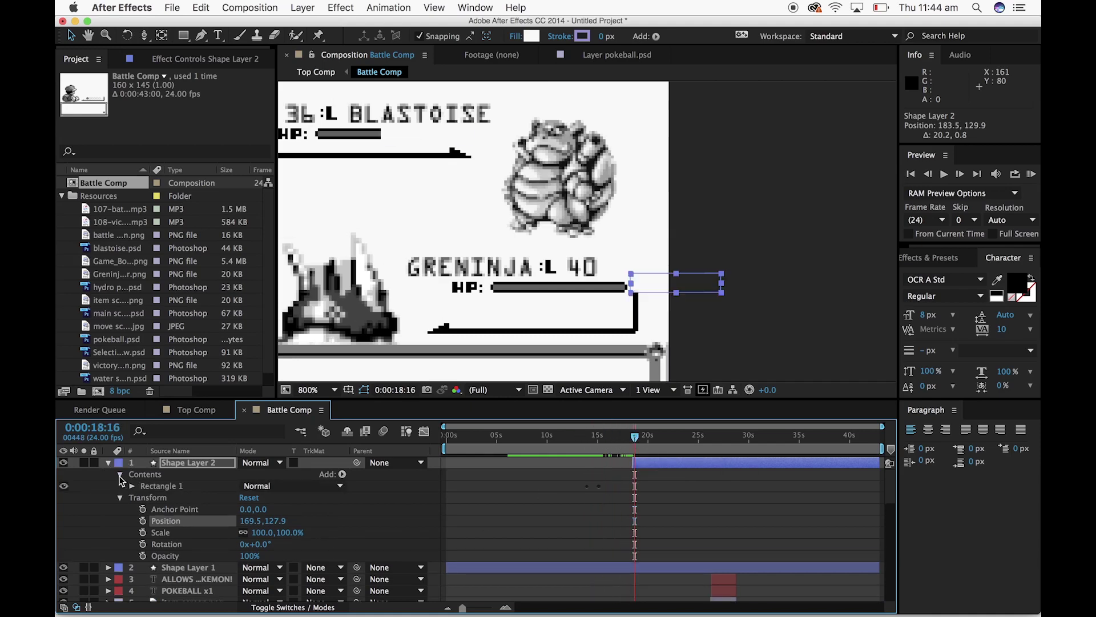
click(120, 475)
click(121, 487)
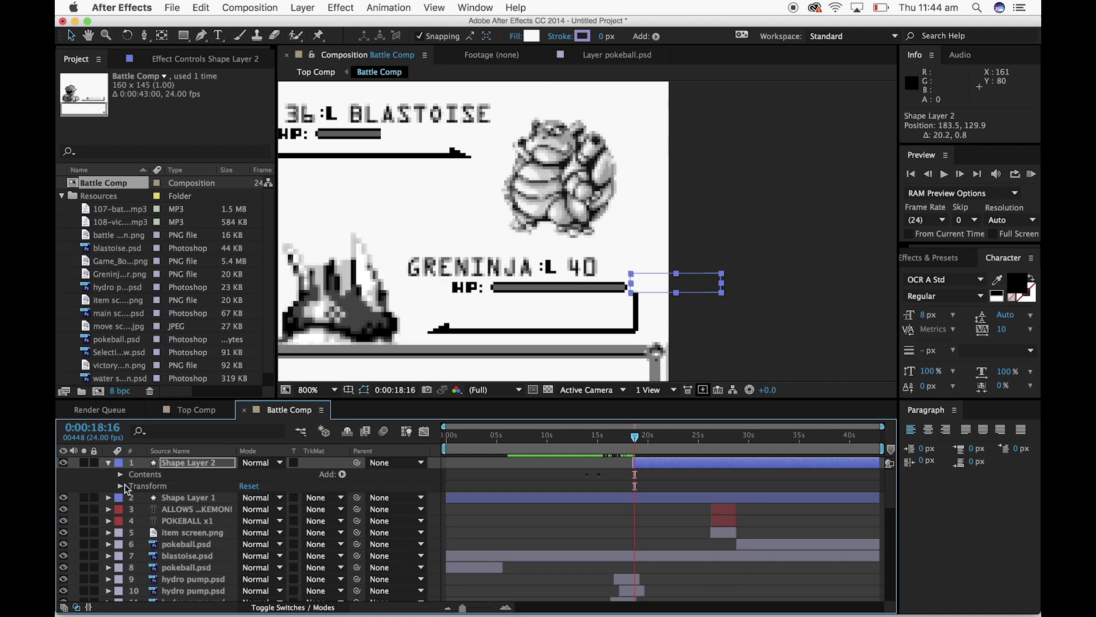
Shift Shape Layer 2 to start at 0:00:17:02 and animate its position from 169.5, 127.9 to 136.5, 127.9 at 0:00:19:12
click(121, 486)
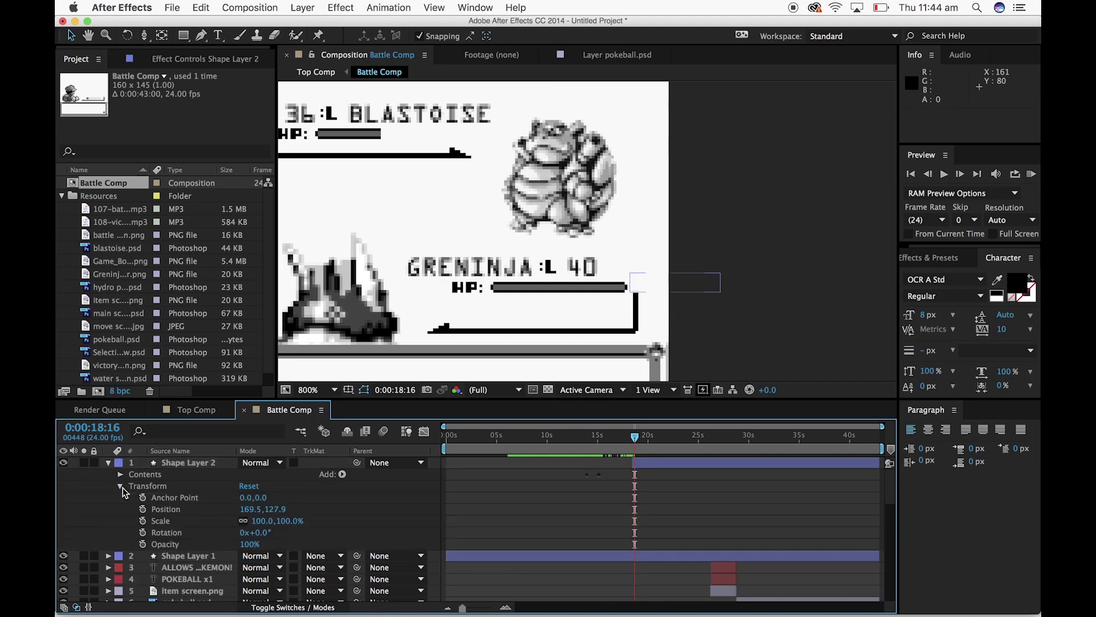
mouse_move(636, 440)
mouse_down()
mouse_move(593, 437)
mouse_move(654, 435)
mouse_move(634, 434)
mouse_up()
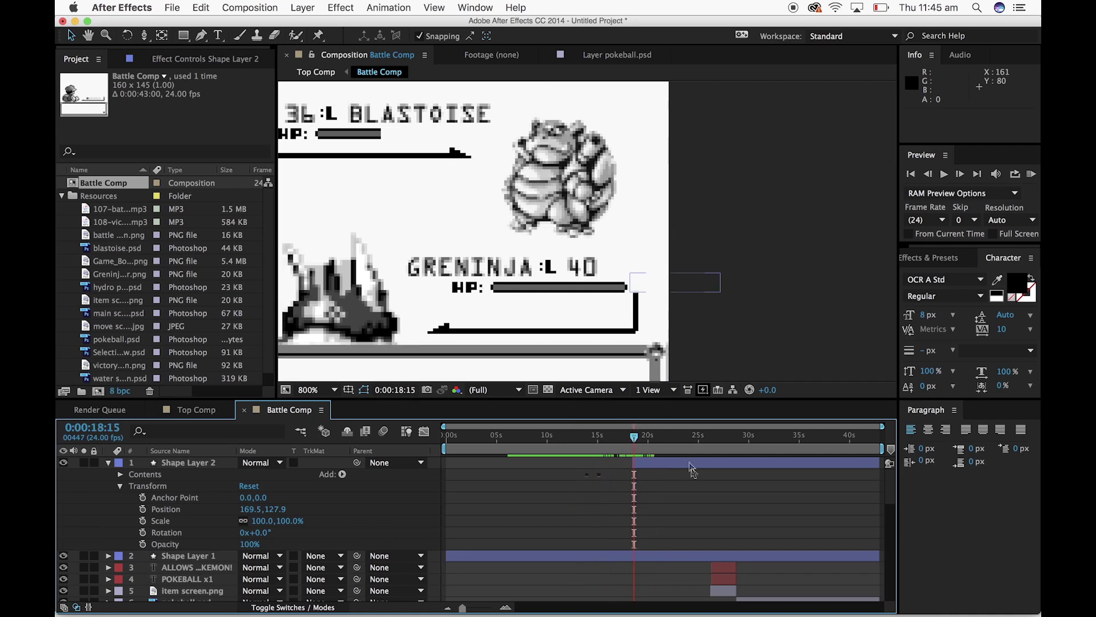
click(142, 509)
mouse_move(645, 455)
mouse_down()
mouse_move(660, 451)
mouse_move(636, 461)
mouse_move(617, 438)
mouse_move(645, 439)
mouse_up()
click(641, 465)
drag(684, 303, 599, 302)
click(668, 306)
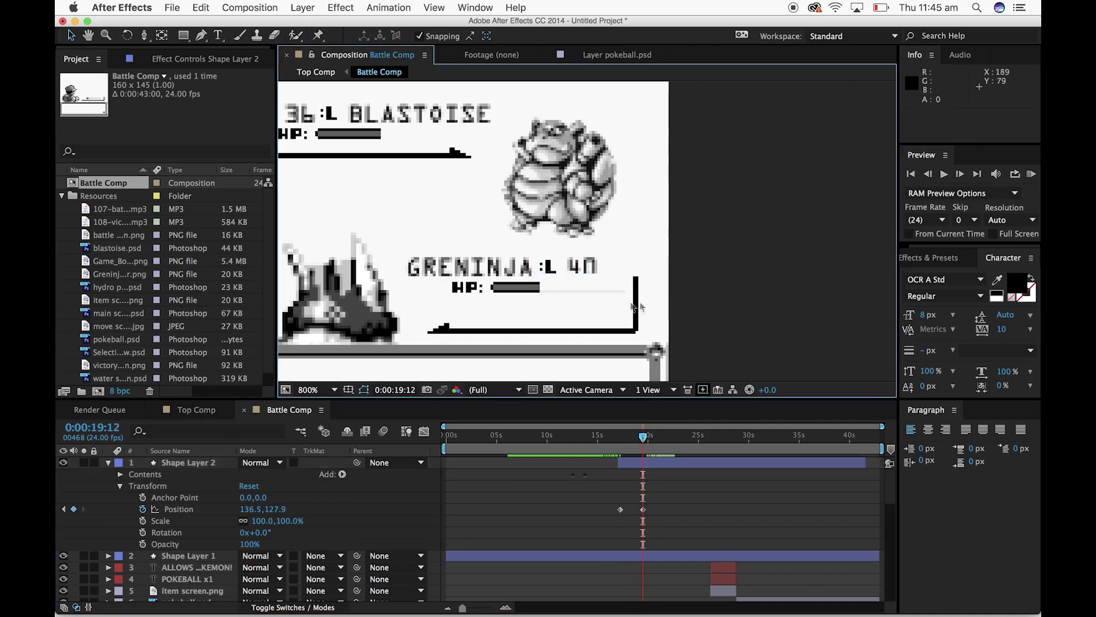
Set Shape Layer 2's position at 0:00:19:12 to 136.5, 129.9 and preview Greninja's HP drain
click(605, 287)
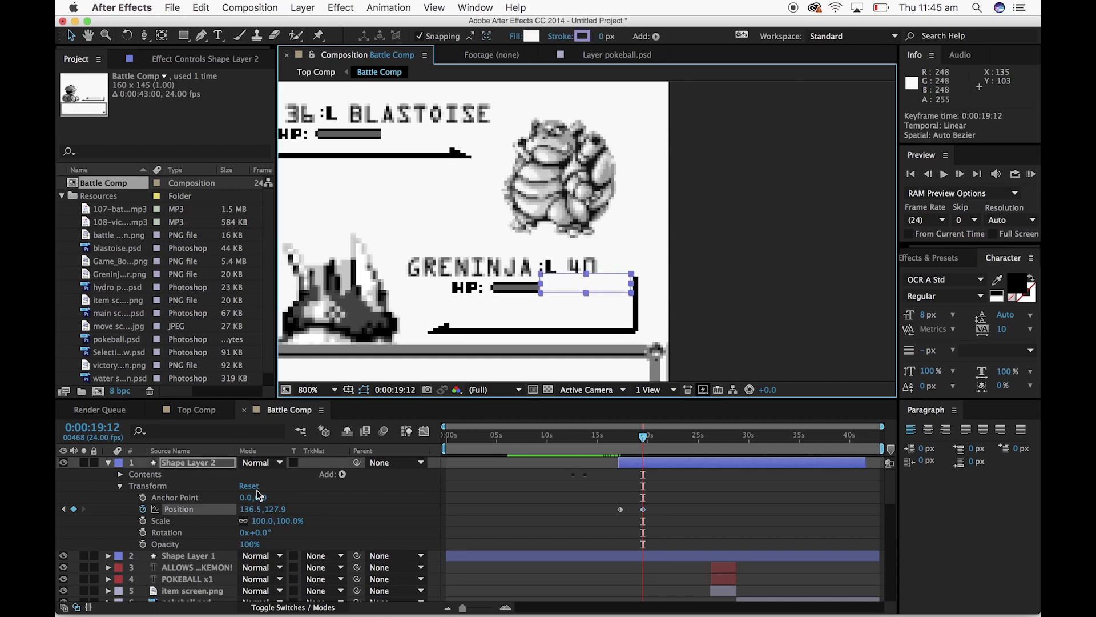
drag(273, 514, 275, 513)
drag(642, 437, 612, 440)
key(space)
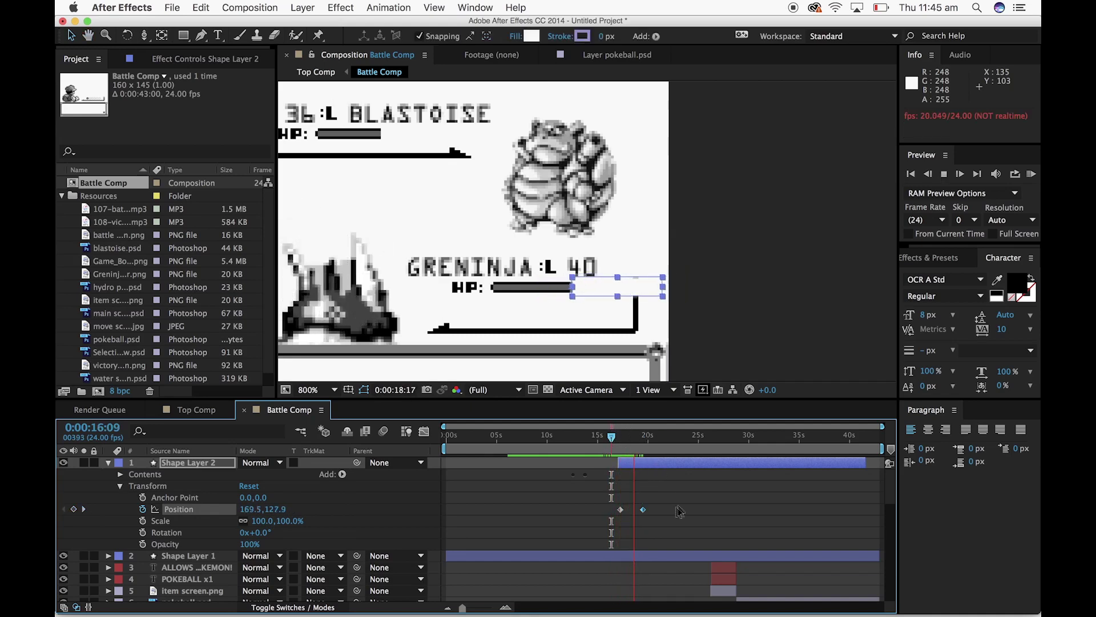
Move Shape Layer 2's ending position keyframe to 0:00:18:13 and preview the faster HP drain
drag(643, 509, 632, 508)
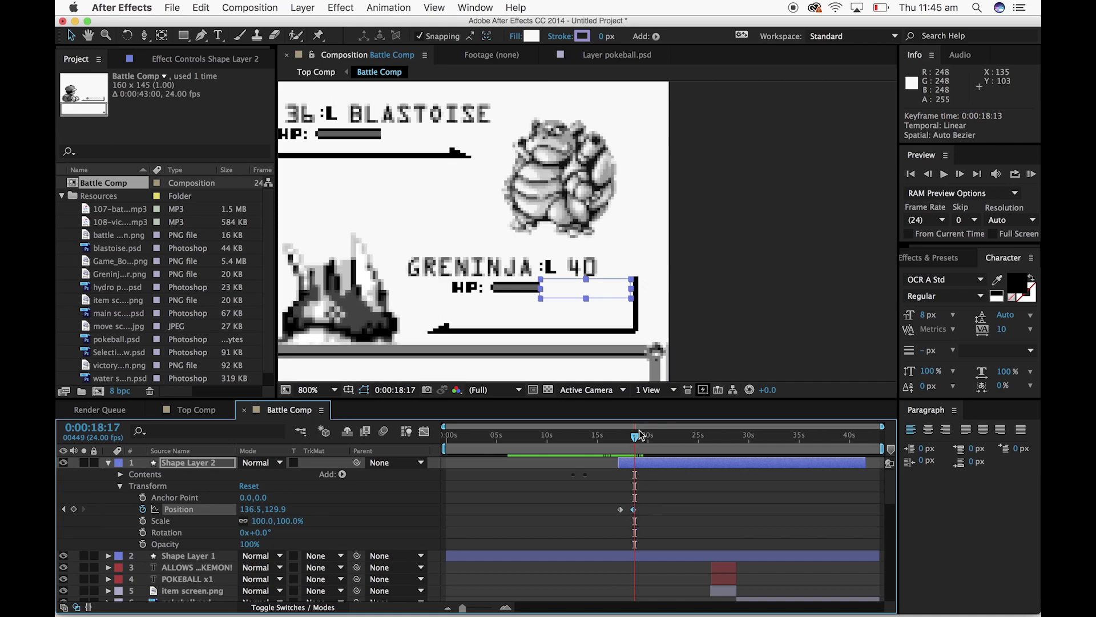
drag(635, 440, 621, 441)
key(space)
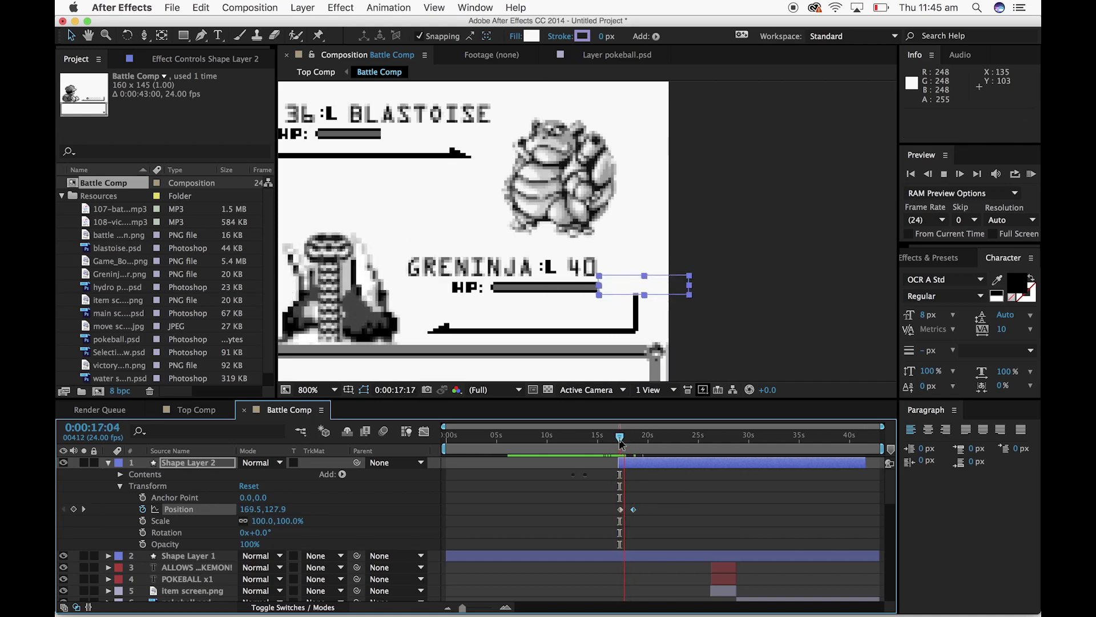
key(space)
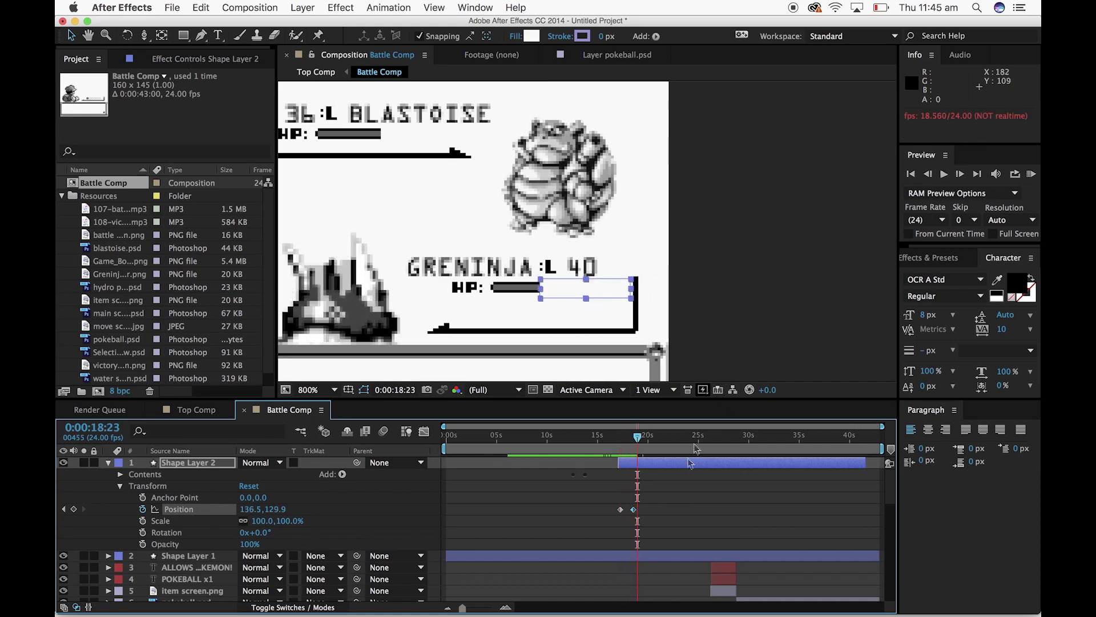
mouse_move(637, 440)
mouse_down()
mouse_move(621, 440)
mouse_move(636, 441)
mouse_up()
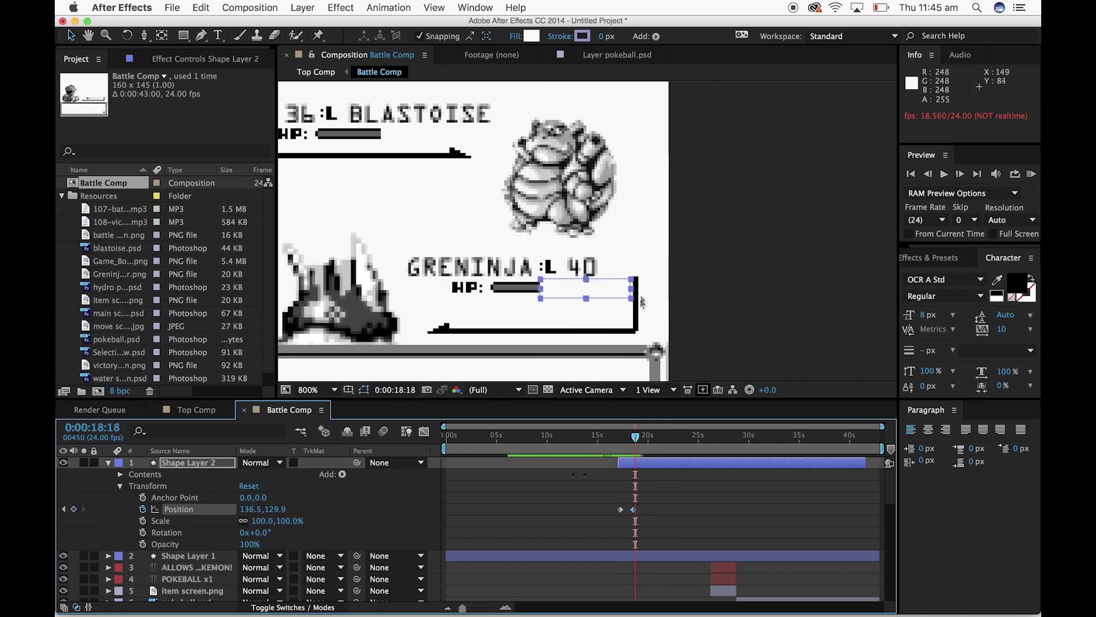
click(618, 292)
click(619, 292)
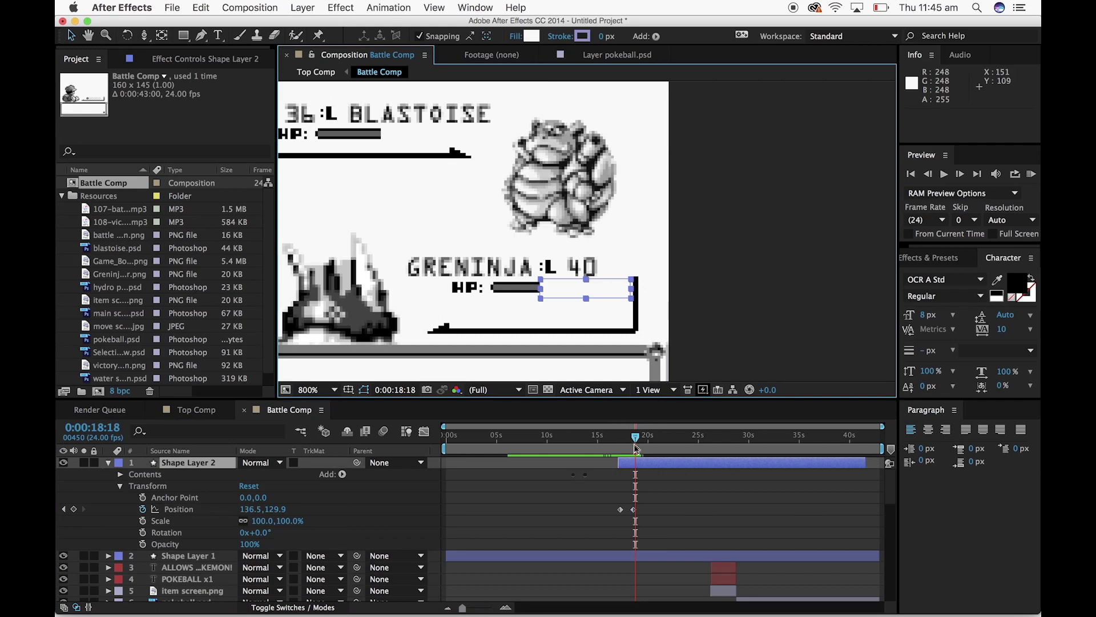
At 0:00:17:04, narrow Shape Layer 2 to a scale of 3.1, 100% and position it at 146.5, 127.9, beside Greninja's HP bar
drag(635, 439, 620, 439)
drag(722, 288, 655, 290)
key(super+z)
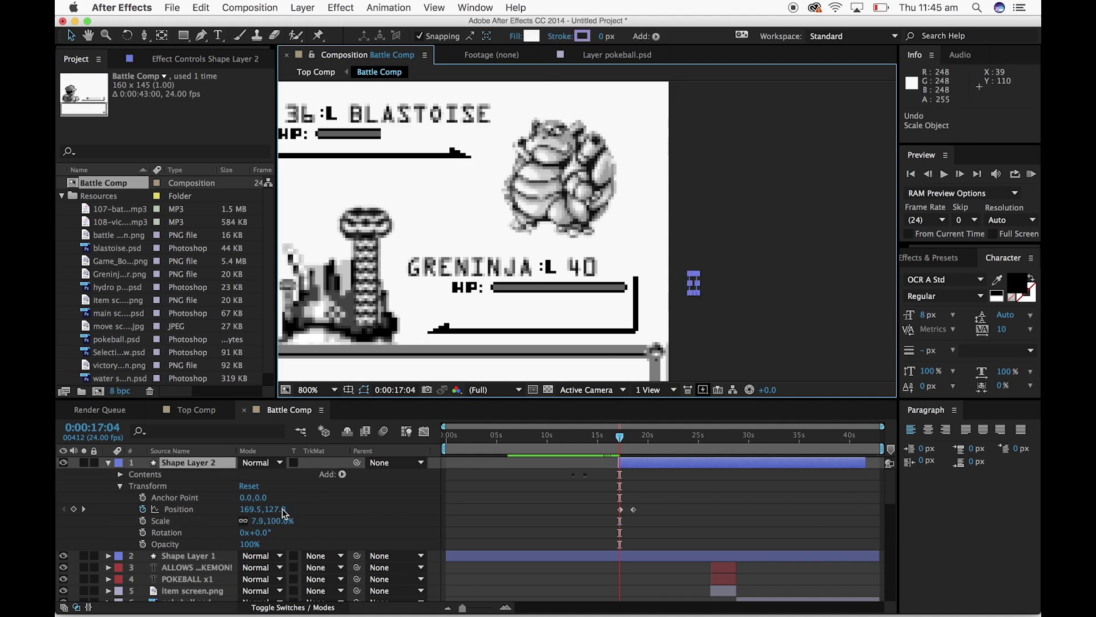
drag(278, 516, 231, 510)
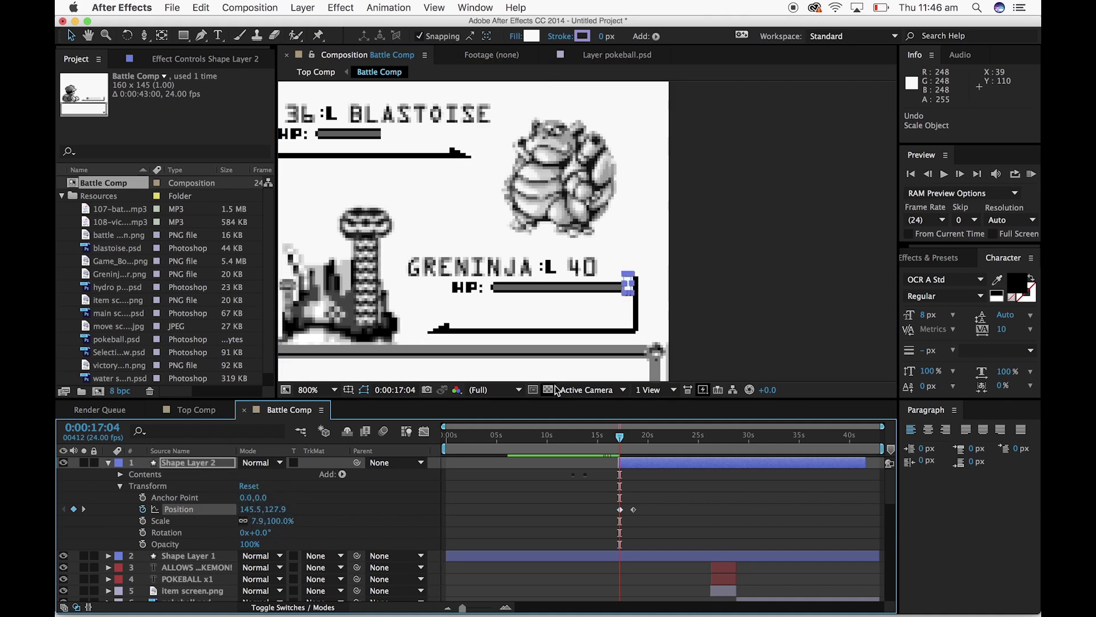
key(.)
click(778, 295)
click(673, 340)
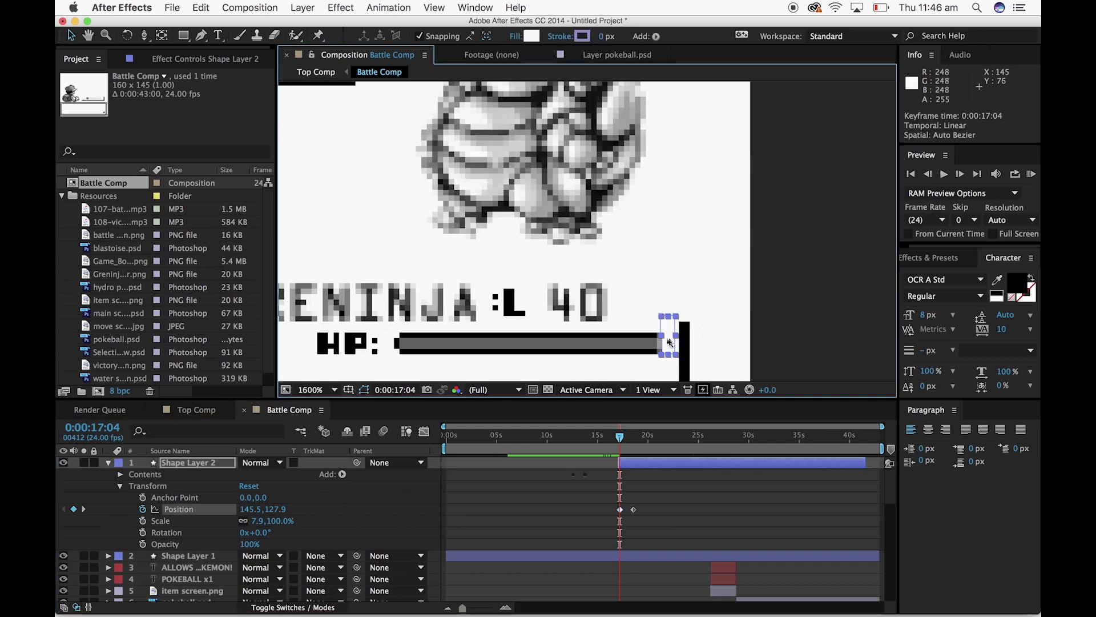
drag(664, 341, 666, 342)
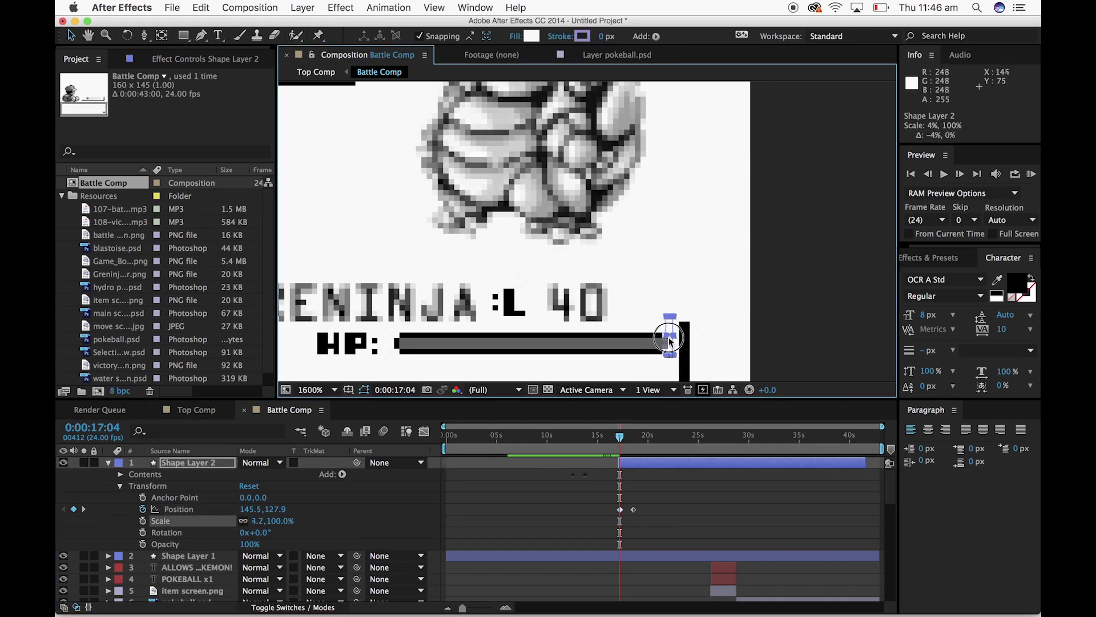
drag(269, 514, 257, 513)
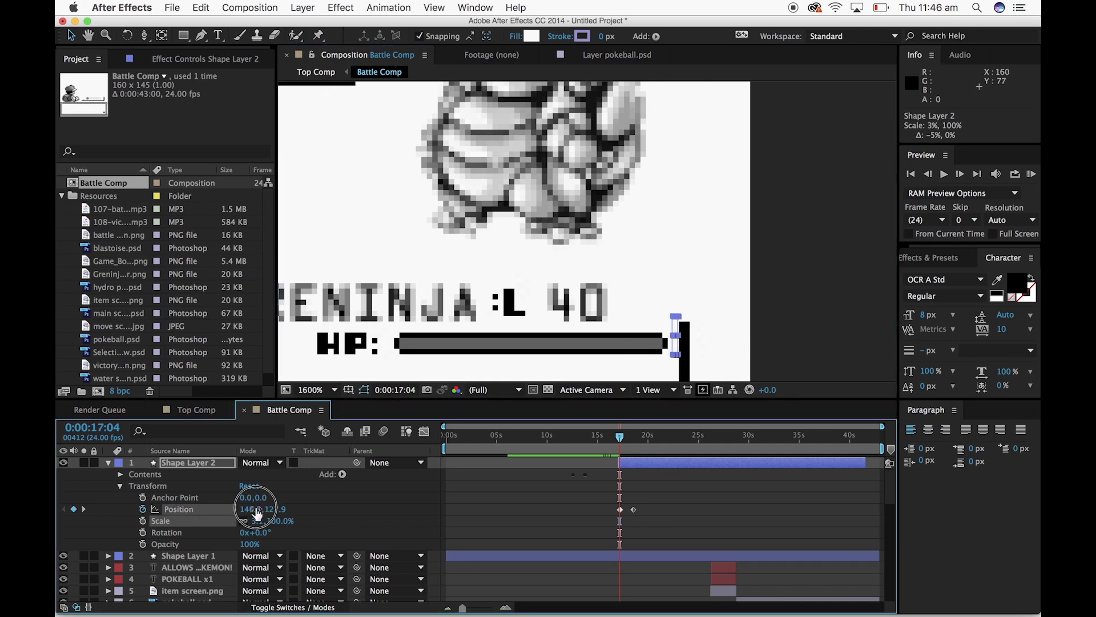
Remove Shape Layer 2's old position keyframes and keyframe its position at 146.5, 127.9 at 0:00:17:03
drag(620, 443, 620, 444)
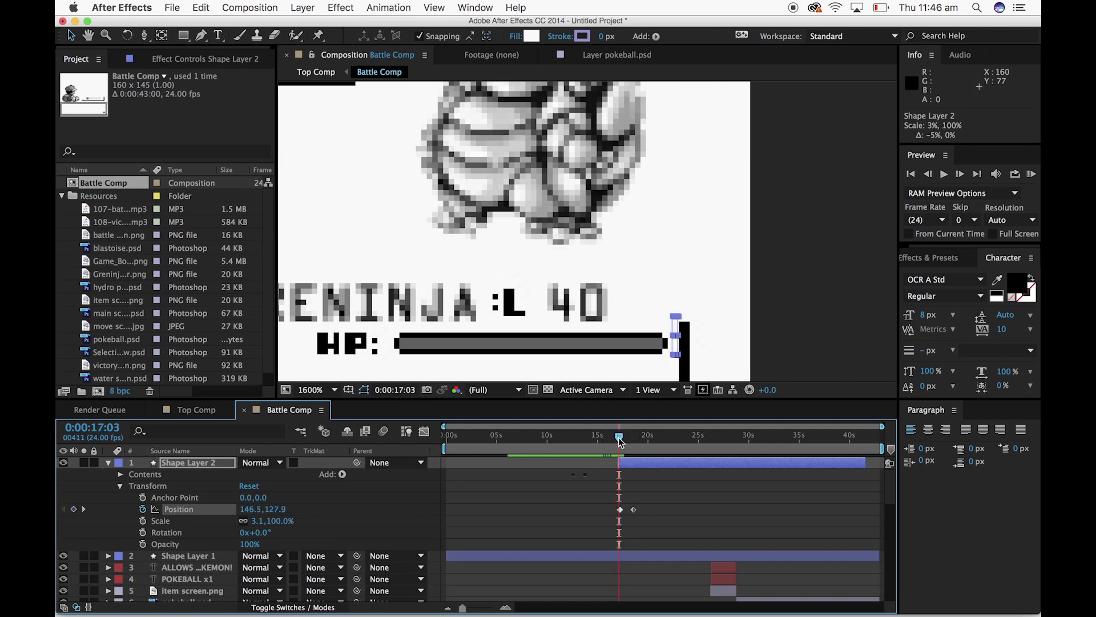
drag(649, 513, 608, 507)
key(Delete)
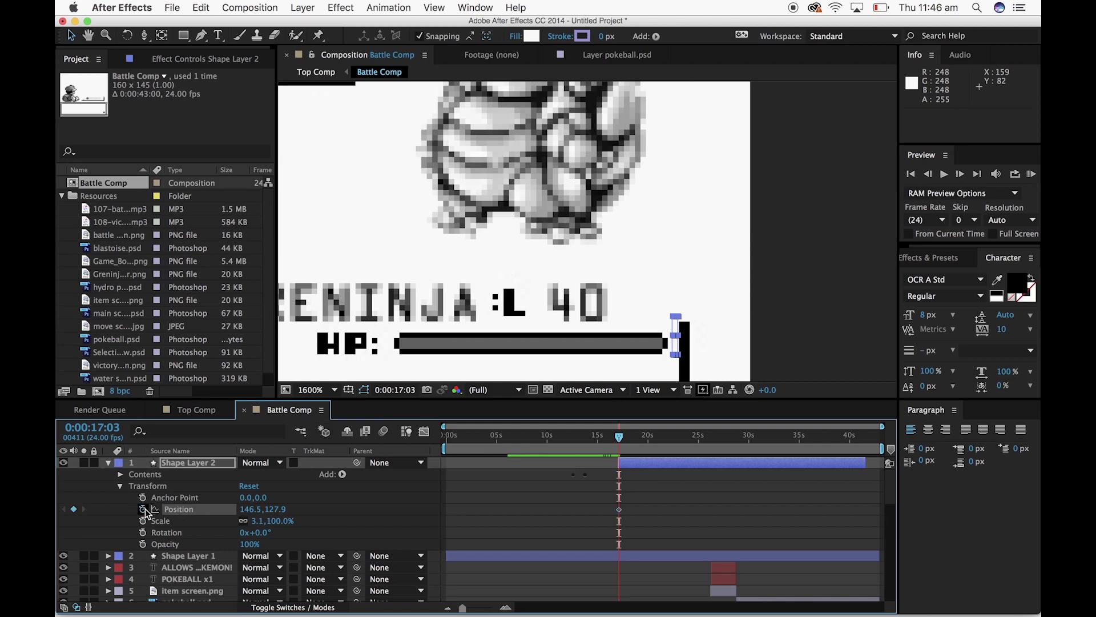
Keyframe Shape Layer 2's position at 124.5, 127.9 at 0:00:19:09
drag(281, 515, 288, 513)
key(super+z)
drag(631, 440, 642, 439)
mouse_move(252, 516)
mouse_down()
mouse_move(245, 502)
mouse_move(234, 508)
mouse_up()
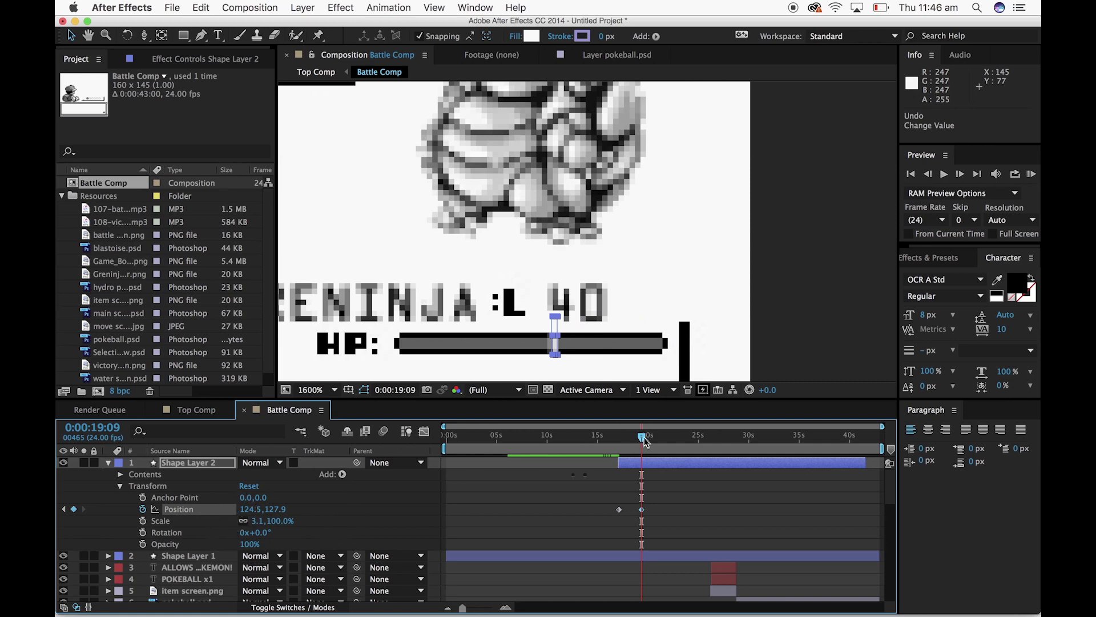
Keyframe Shape Layer 2's scale from 3.1, 100% at 0:00:17:03 to 88.1, 100% at 0:00:18:03, widening only horizontally
drag(641, 440, 619, 441)
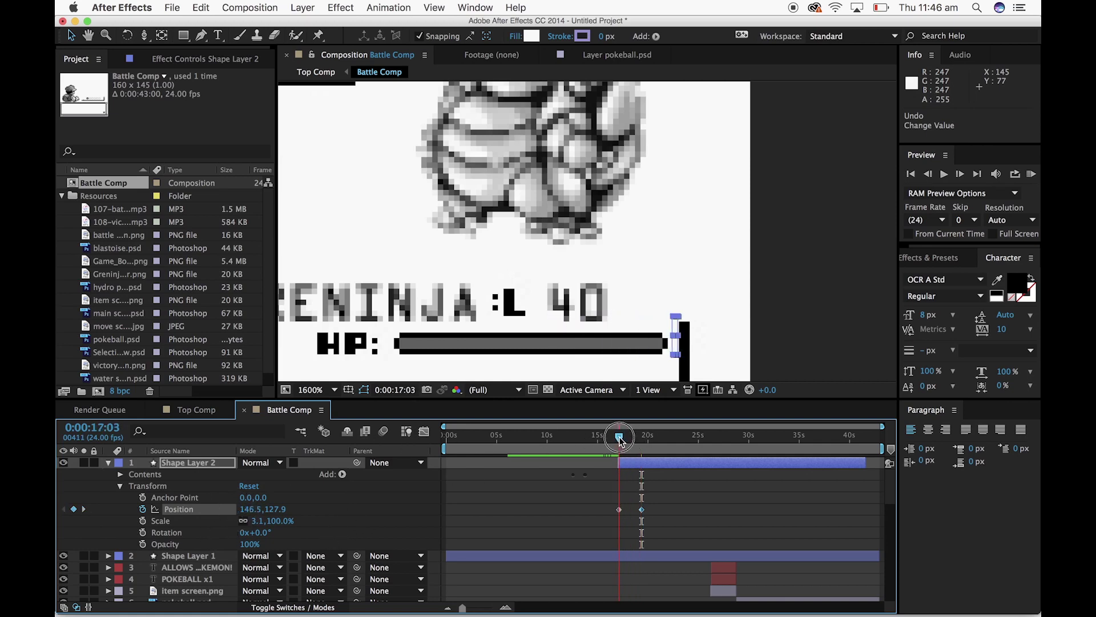
click(142, 521)
drag(262, 528, 278, 527)
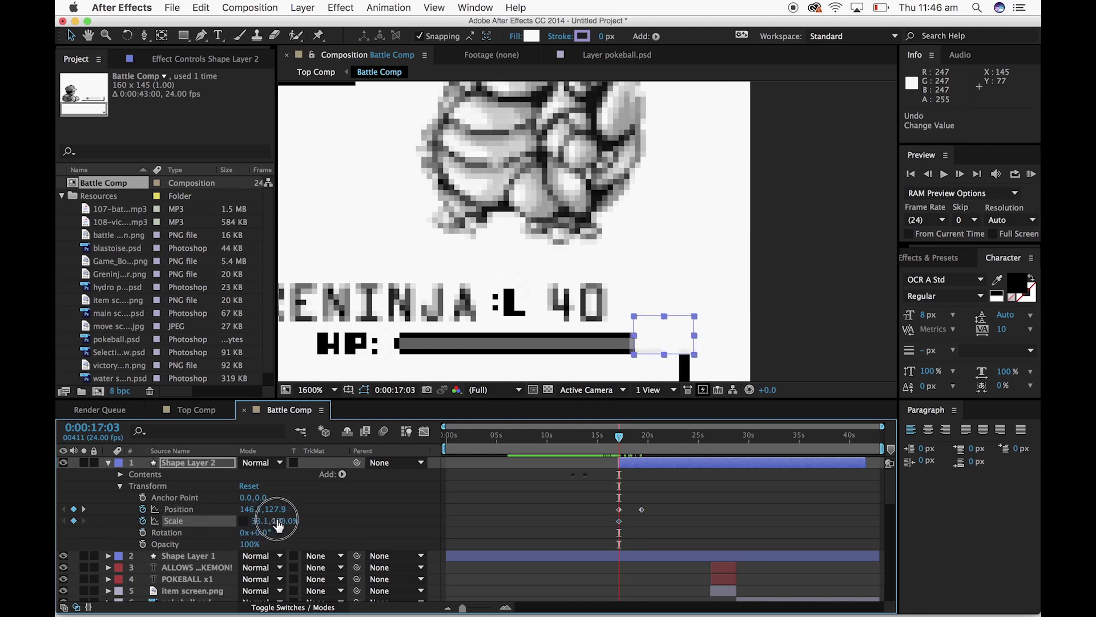
key(super+z)
drag(621, 437, 630, 437)
drag(284, 526, 308, 518)
key(super+z)
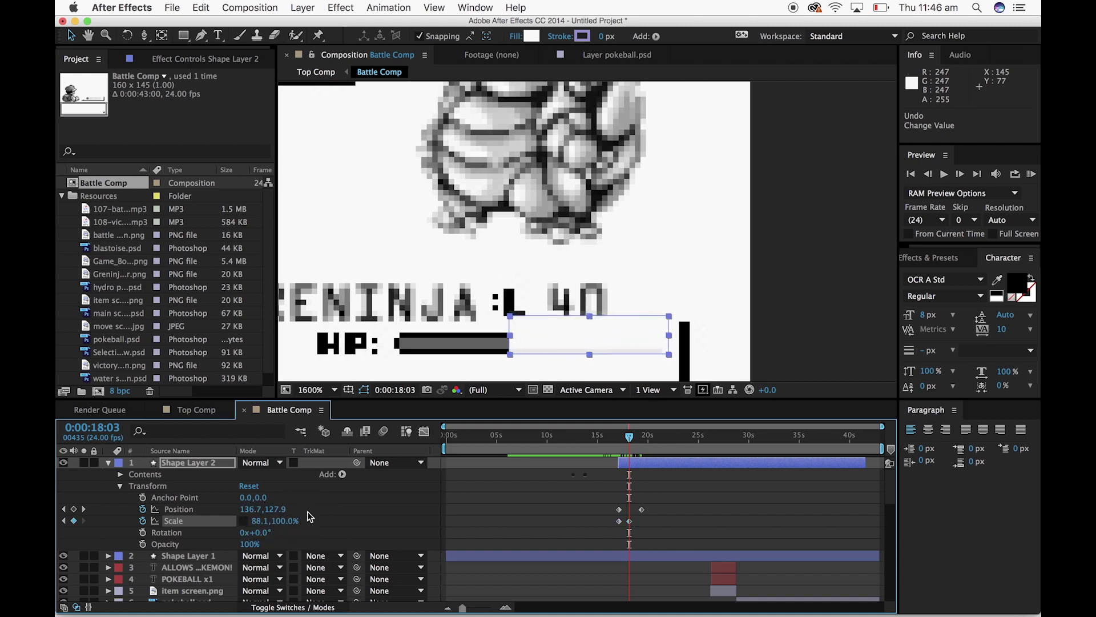
At 0:00:19:10, widen Shape Layer 2 to a scale of 118.1, 100%
drag(631, 440, 645, 440)
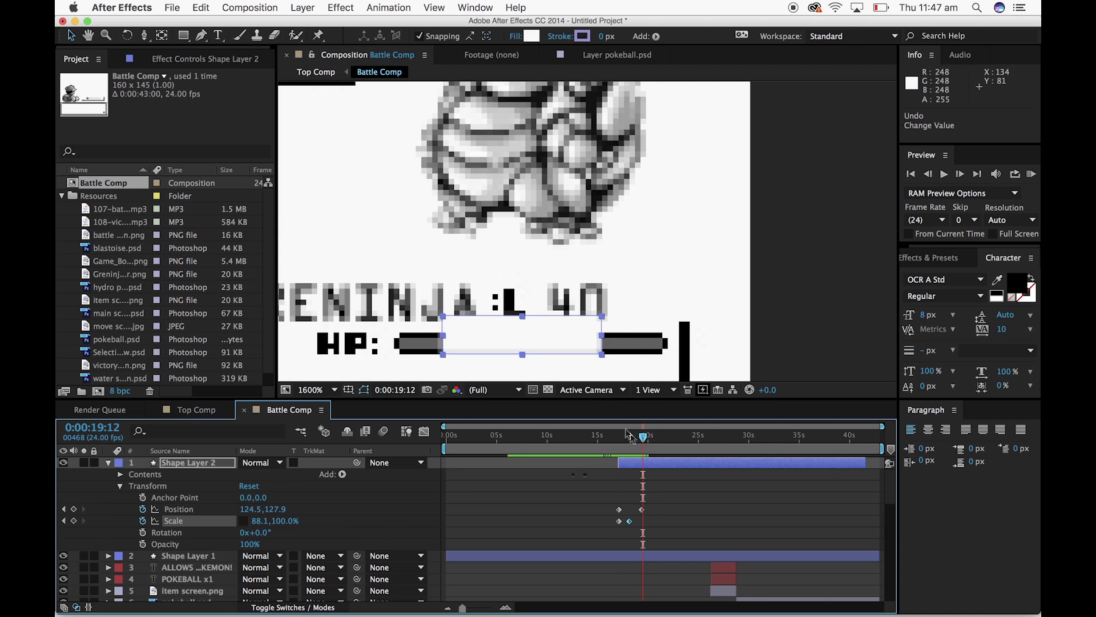
drag(643, 441, 642, 441)
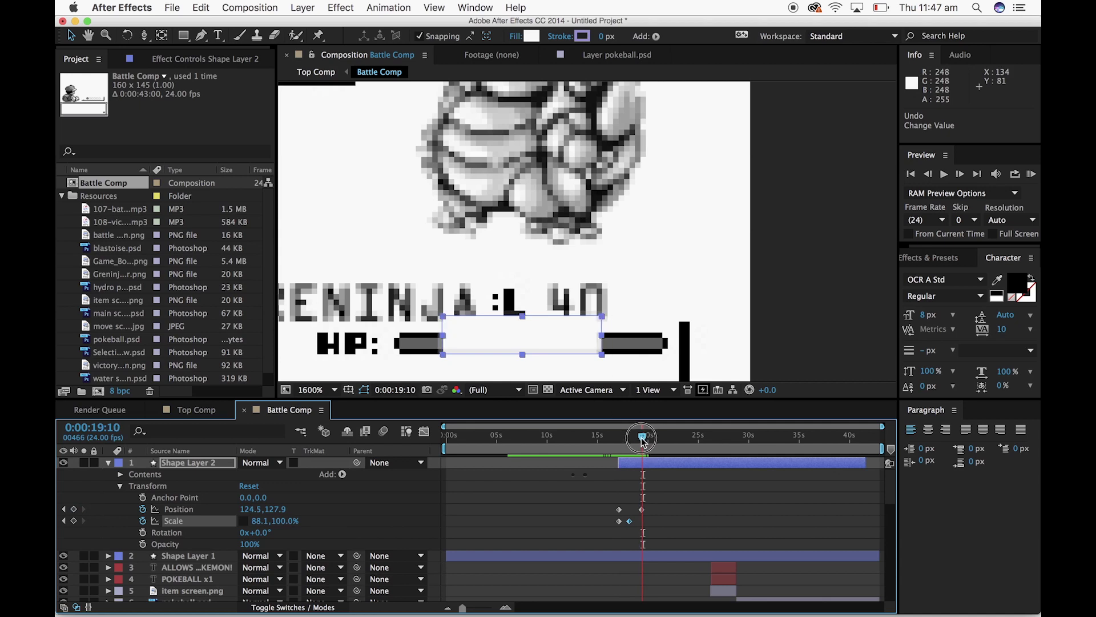
drag(603, 338, 608, 339)
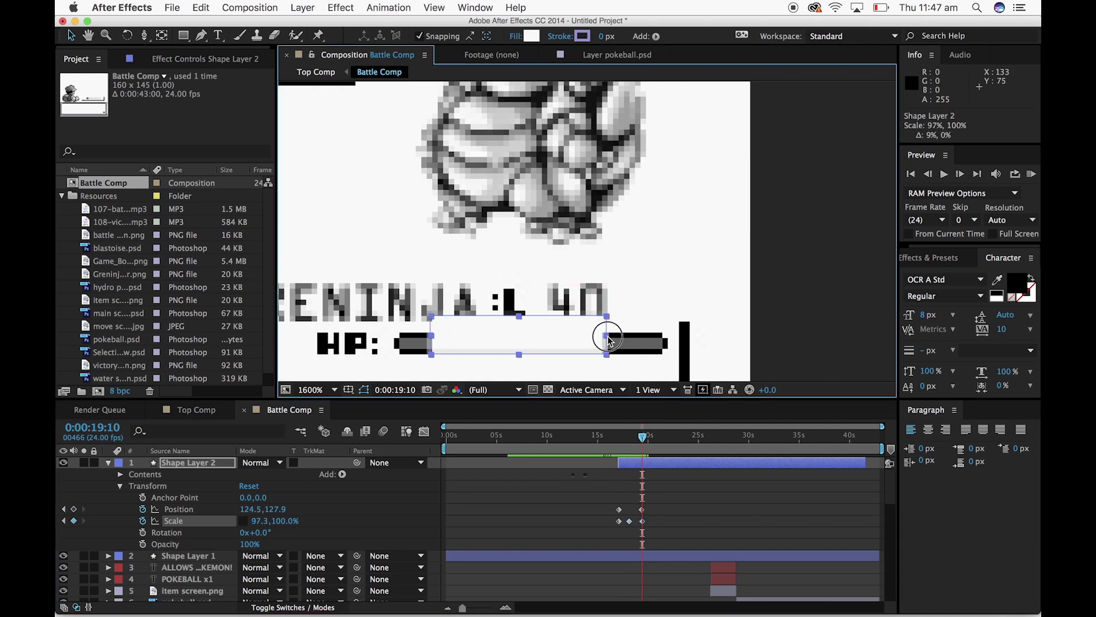
key(super+z)
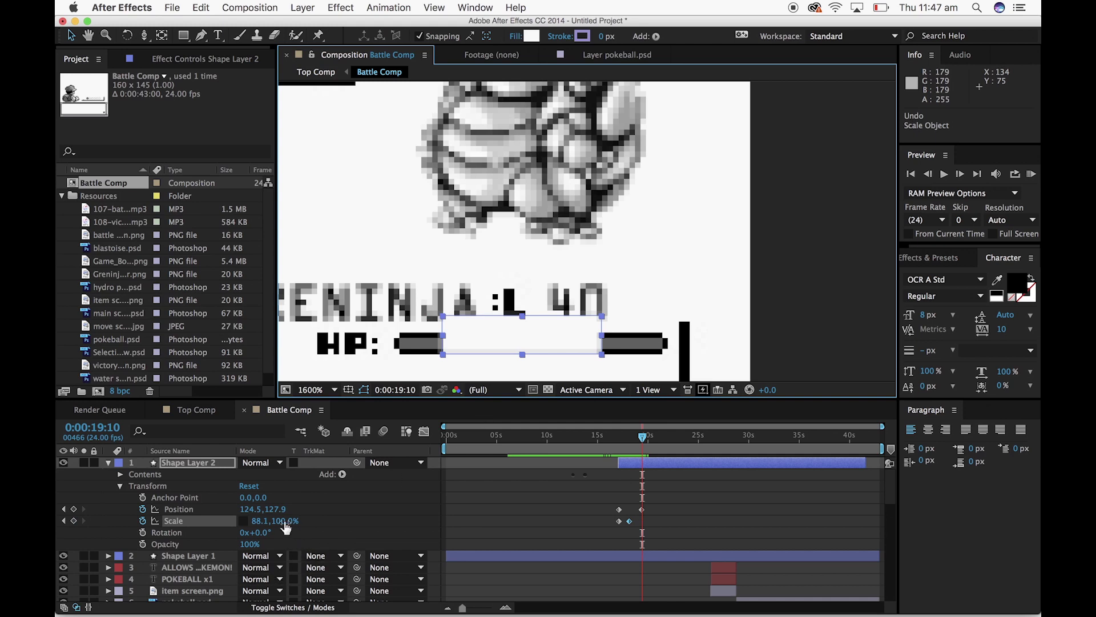
mouse_move(286, 527)
mouse_down()
mouse_move(289, 518)
mouse_move(255, 521)
mouse_move(276, 522)
mouse_up()
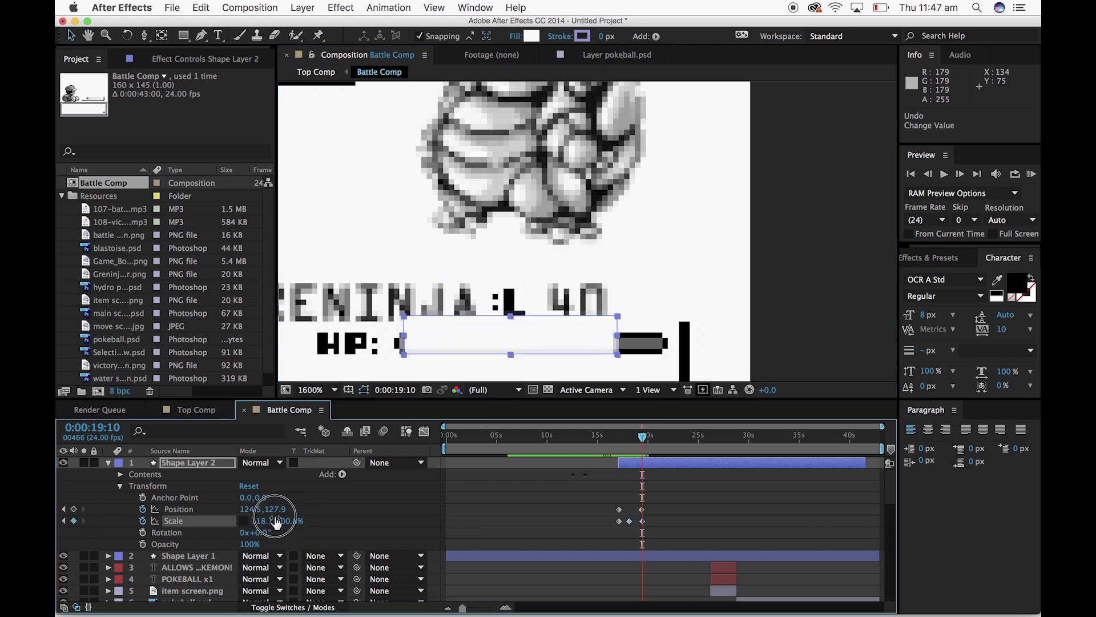
Set Shape Layer 2's position at 0:00:19:10 to 134.5, 127.9 so it covers the end of Greninja's HP bar
drag(552, 335, 584, 332)
key(super+z)
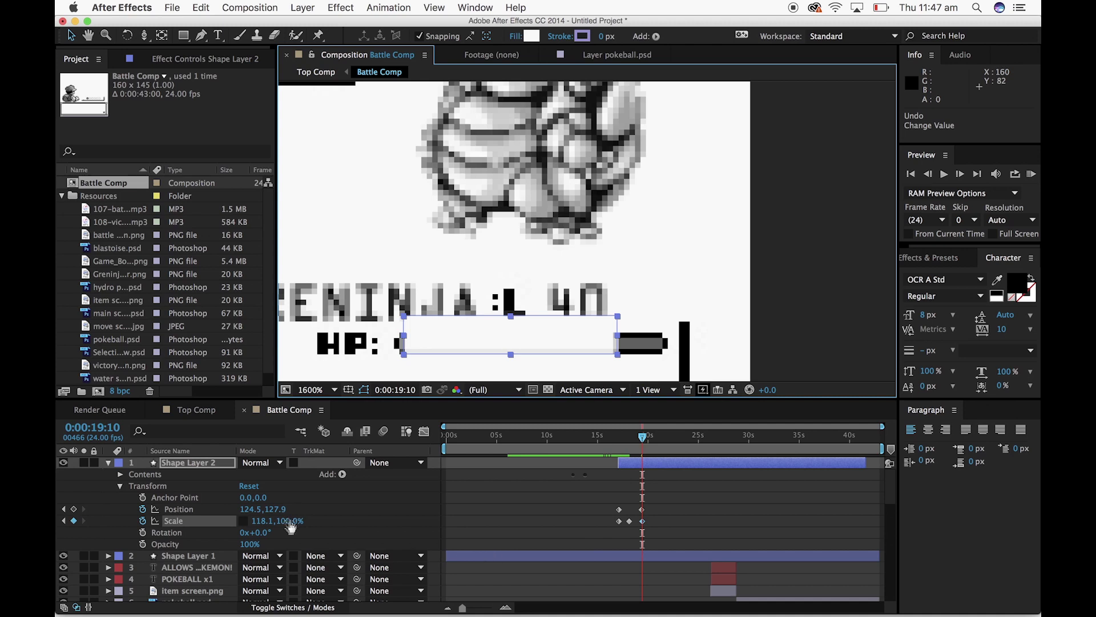
drag(277, 511, 252, 512)
key(super+z)
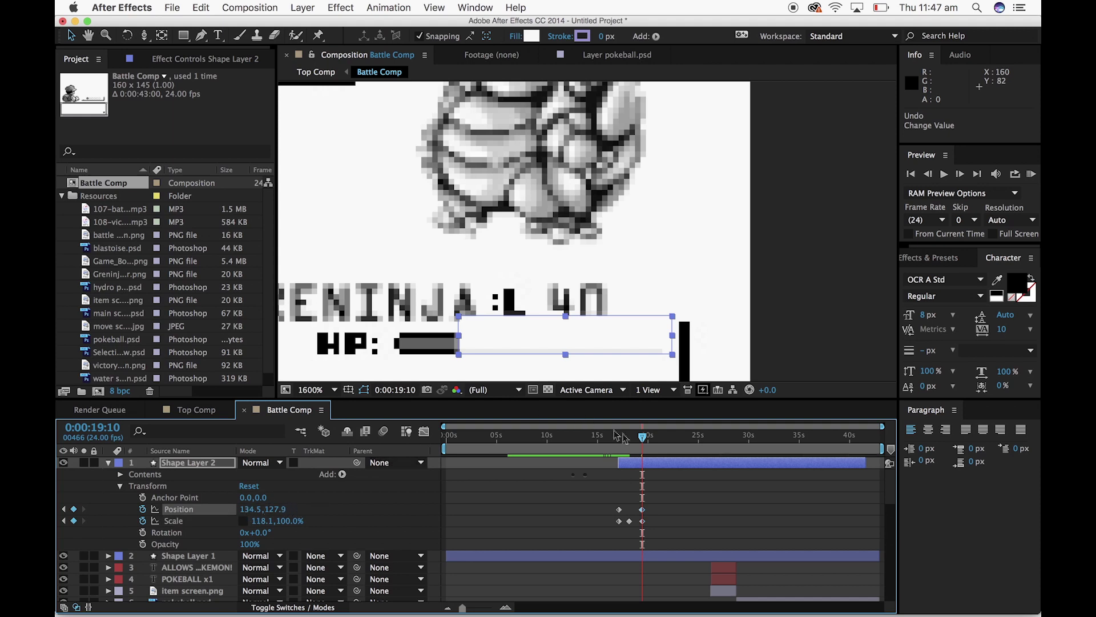
Keyframe Shape Layer 2's position at 137.1, 127.9 at 0:00:18:02 and delete its position and scale keyframes around 0:00:19:10
mouse_move(643, 443)
mouse_down()
mouse_move(620, 449)
mouse_move(631, 444)
mouse_up()
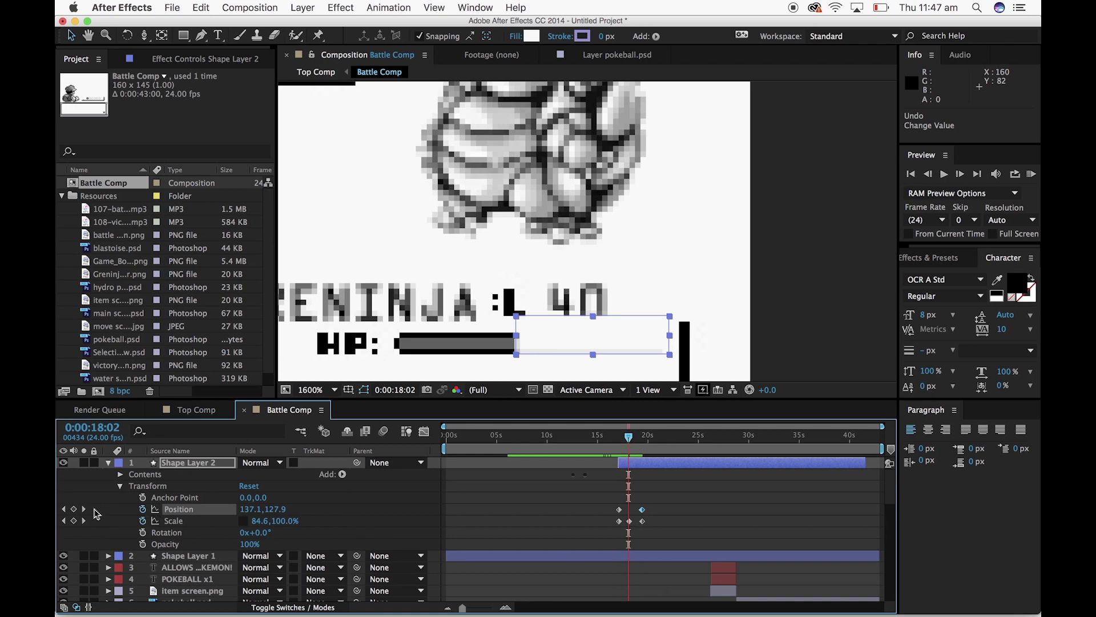
drag(652, 506, 644, 533)
key(Delete)
Lower Shape Layer 2 in both position keyframes: 146.5, 128.9 at 0:00:17:03 and 137.1, 128.9 at 0:00:18:02
drag(632, 444, 622, 445)
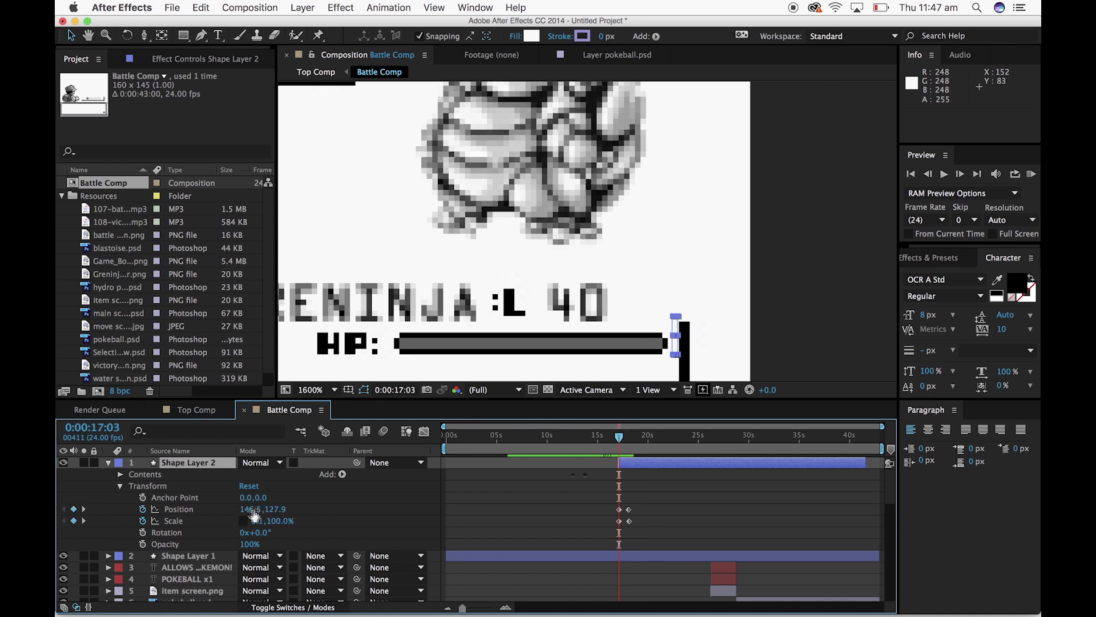
drag(248, 509, 277, 513)
key(super+z)
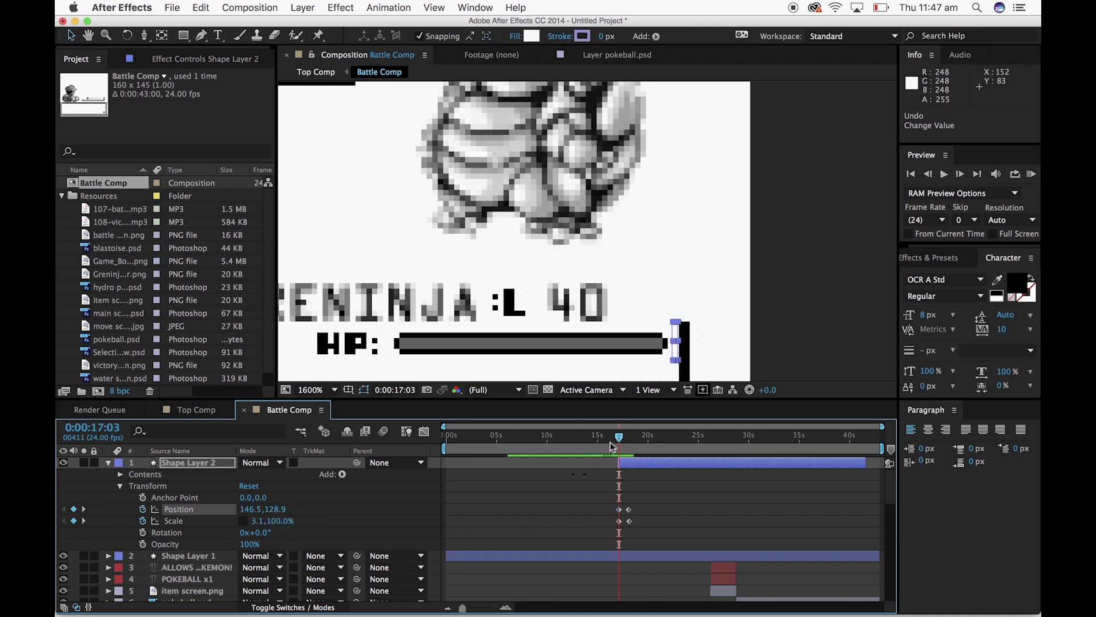
drag(620, 440, 631, 441)
drag(276, 513, 279, 511)
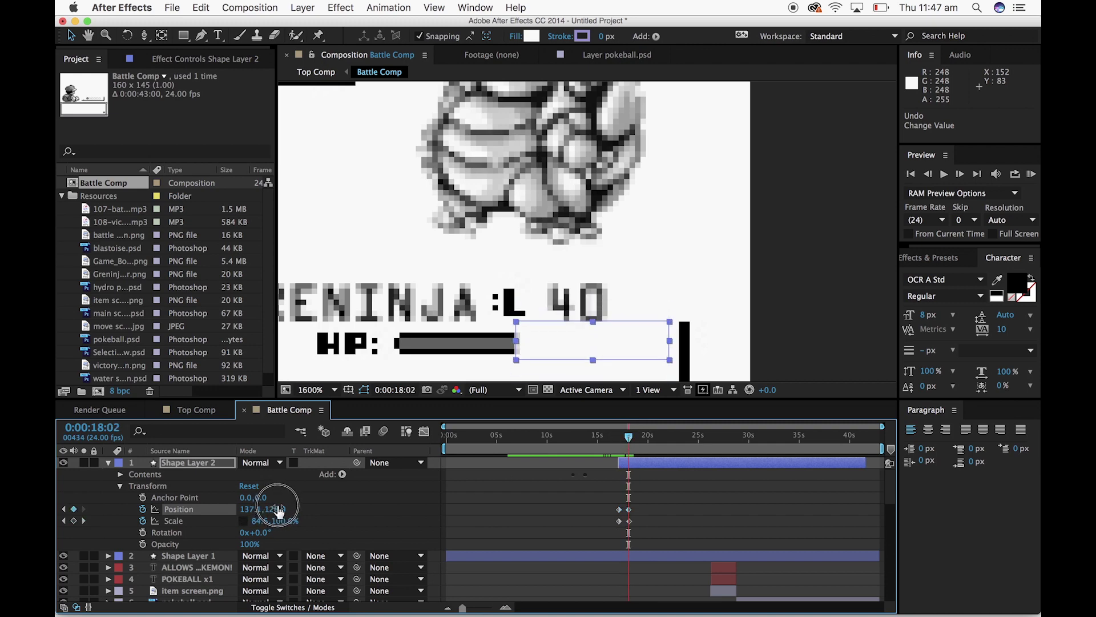
click(809, 366)
Go to the Pokeball item screen at 0:00:26:18, collapse Shape Layer 2 and expand Shape Layer 1's properties
mouse_move(627, 441)
mouse_down()
mouse_move(613, 441)
mouse_move(636, 440)
mouse_up()
key(comma)
key(comma)
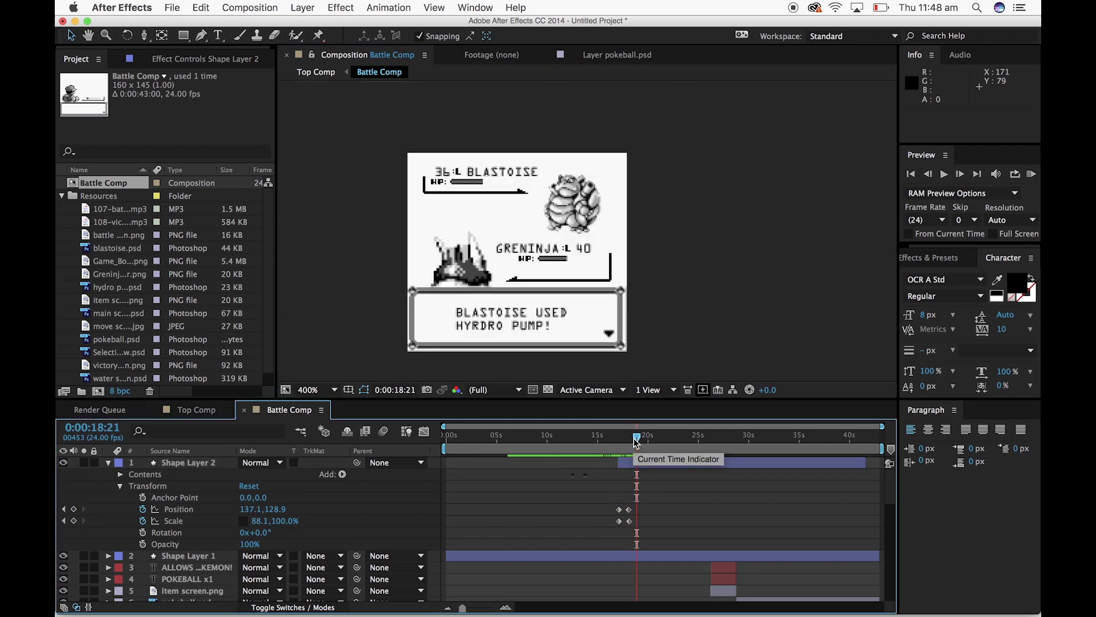
drag(635, 441, 717, 427)
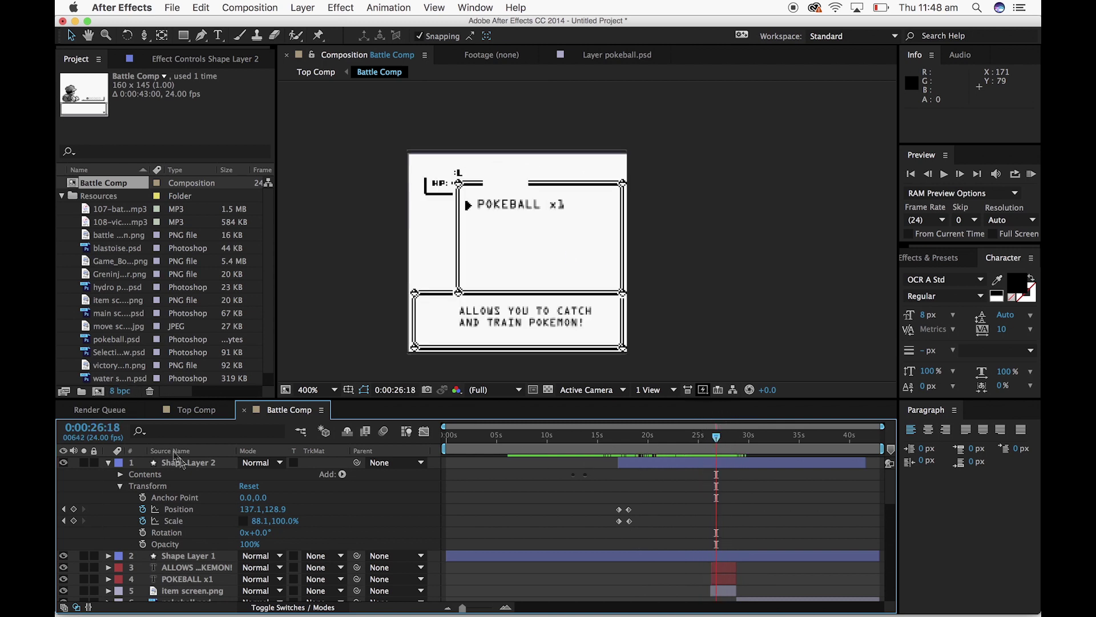
click(197, 463)
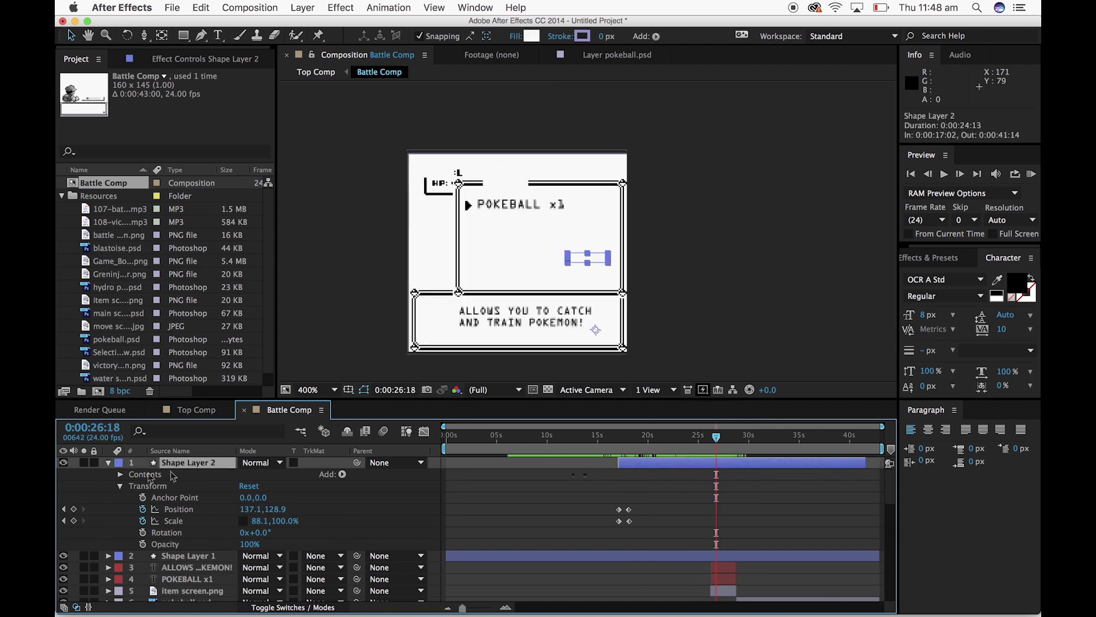
click(109, 464)
click(109, 464)
click(109, 464)
click(108, 474)
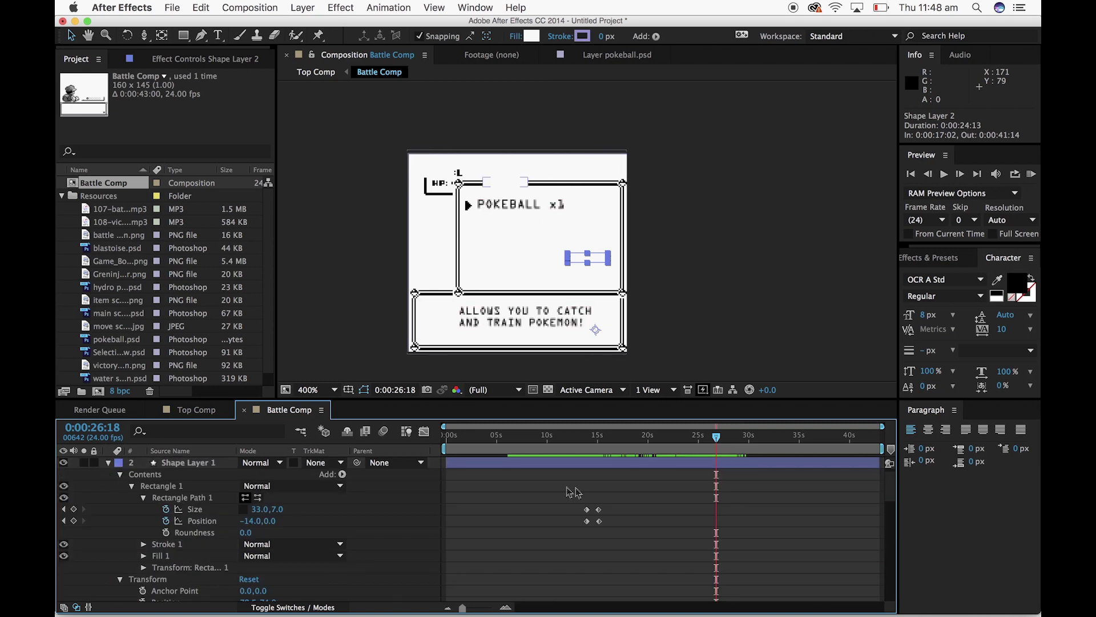
Start keyframing Shape Layer 1's opacity at 0:00:26:07, keeping it at 100%
scroll(735, 473, down, 7)
scroll(735, 473, up, 6)
scroll(734, 473, down, 2)
drag(717, 443, 712, 443)
drag(463, 608, 467, 608)
drag(482, 610, 490, 609)
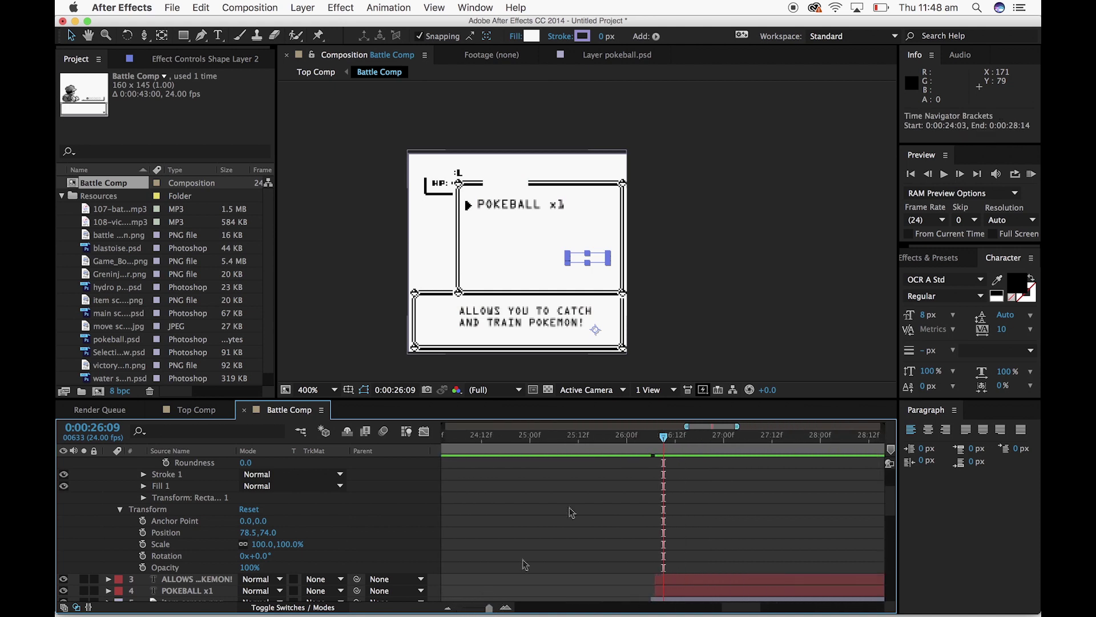
click(656, 439)
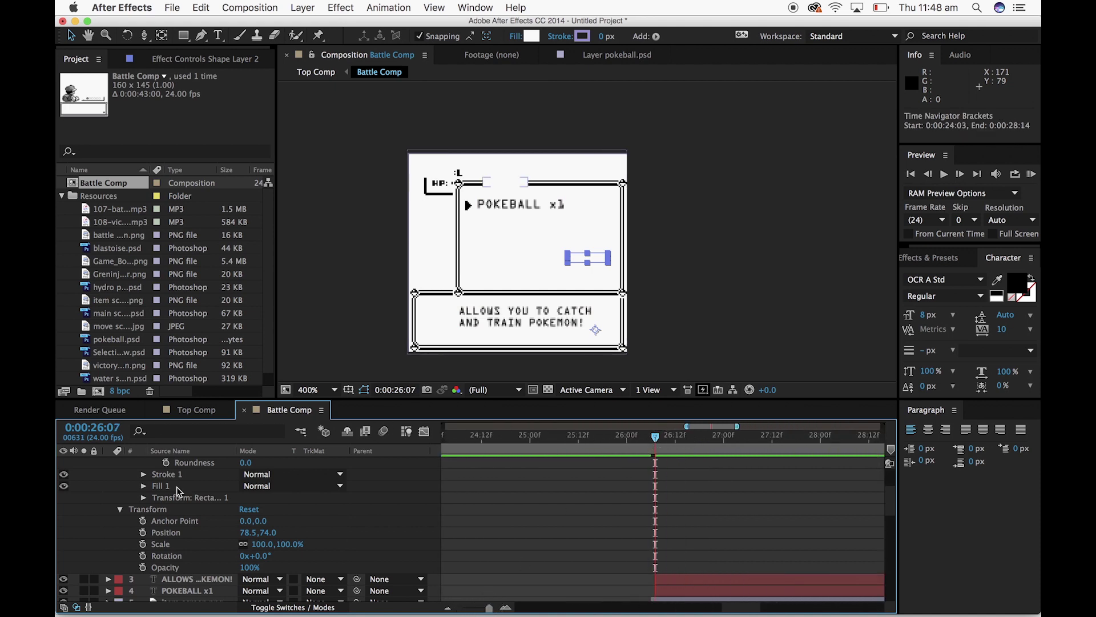
scroll(190, 528, up, 4)
scroll(175, 534, down, 1)
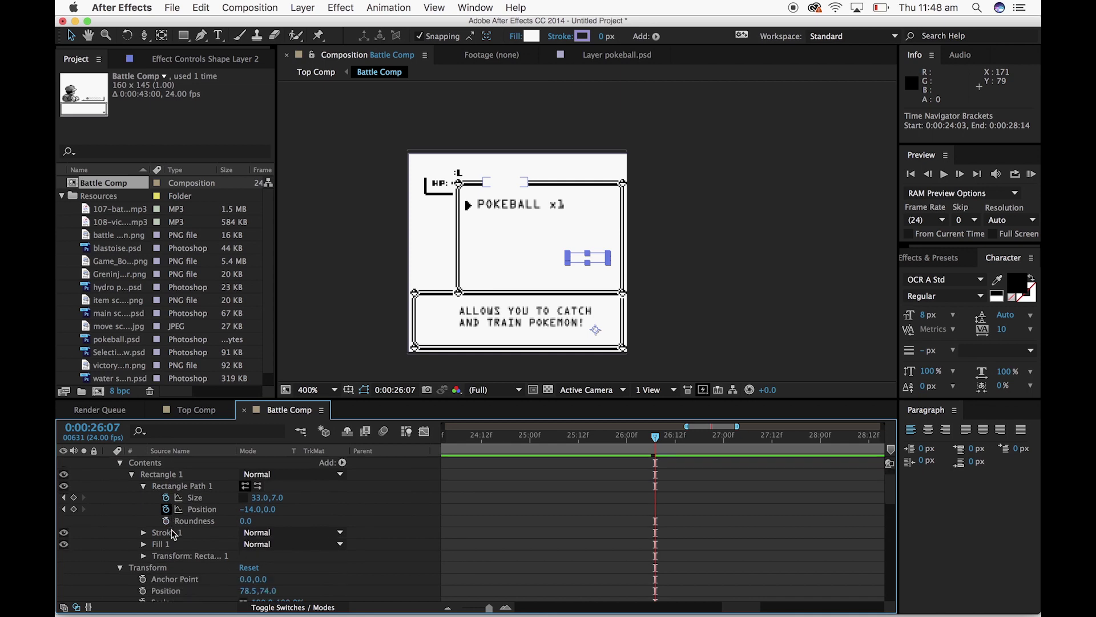
scroll(141, 572, down, 3)
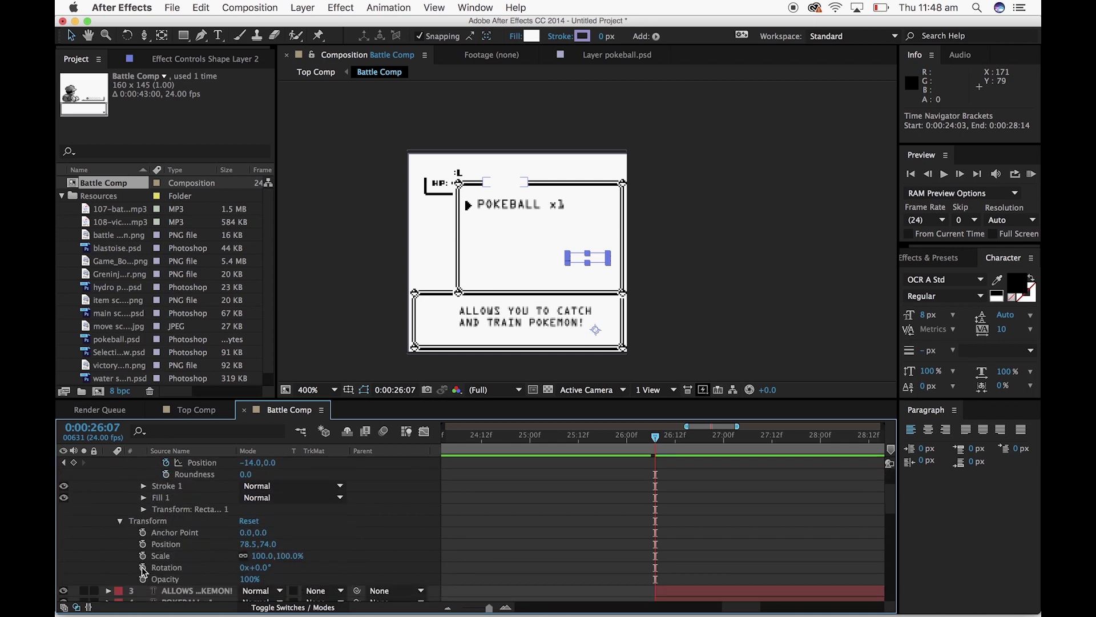
click(143, 567)
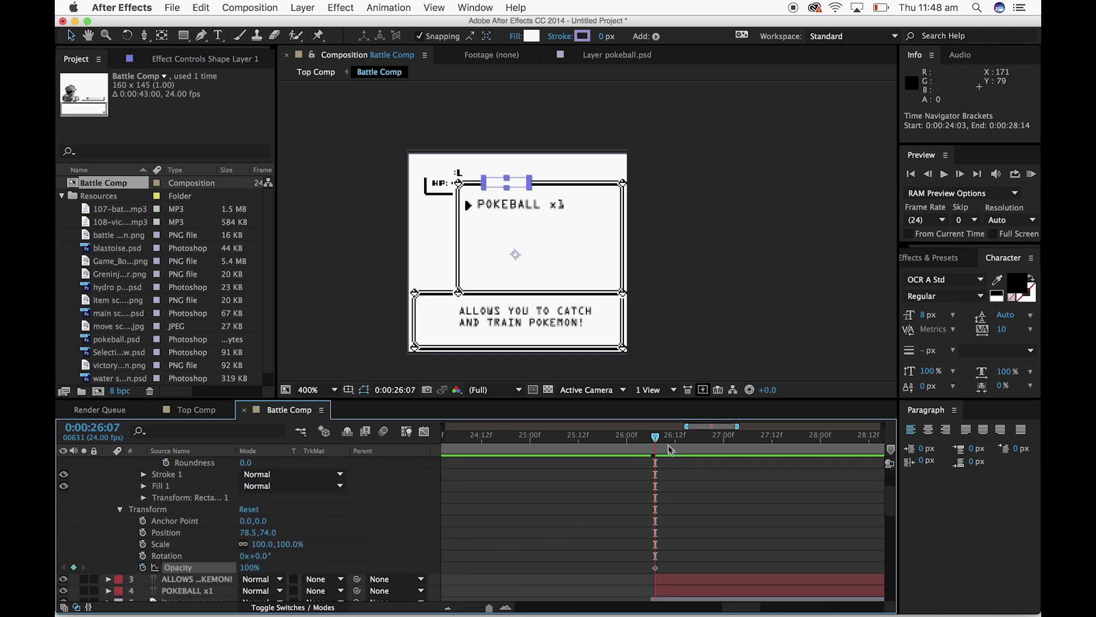
Lower Shape Layer 1's opacity at 0:00:26:06 and add a 100% opacity keyframe at 0:00:28:19
click(651, 437)
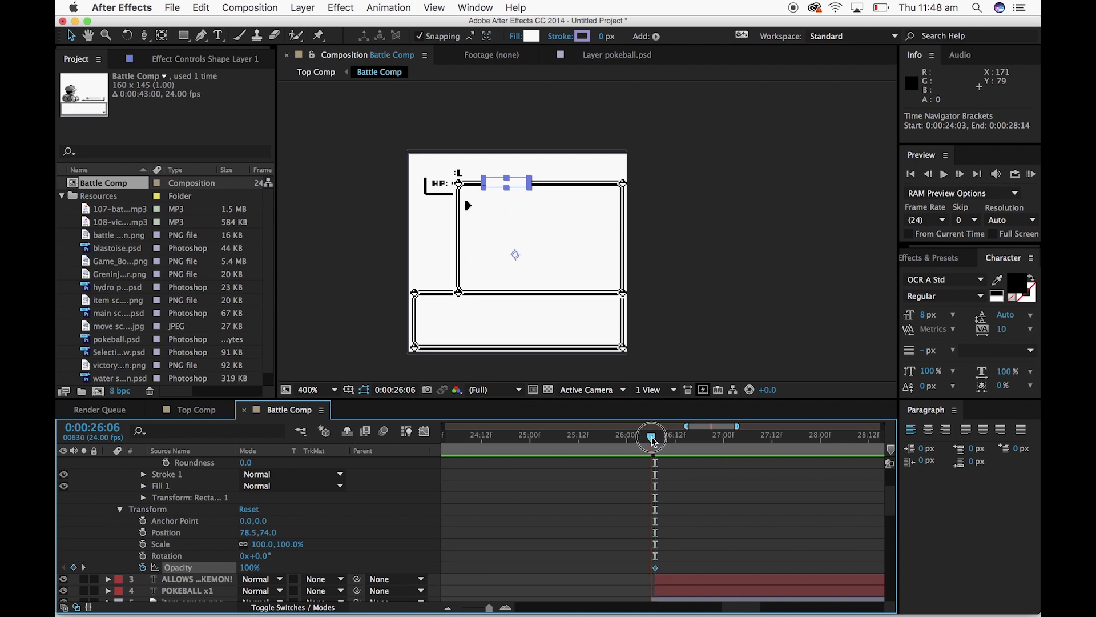
drag(251, 571, 81, 586)
drag(654, 439, 790, 468)
scroll(790, 467, right, 6)
click(707, 438)
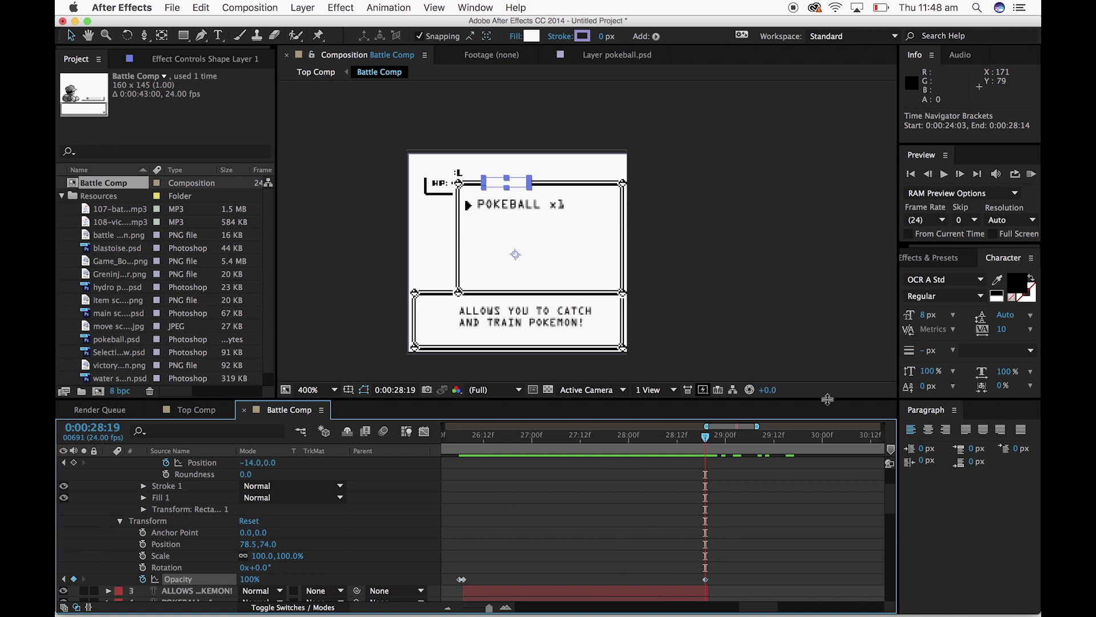
Set Shape Layer 1's opacity to 100% at 0:00:26:06 and 0% at 0:00:26:07
click(712, 441)
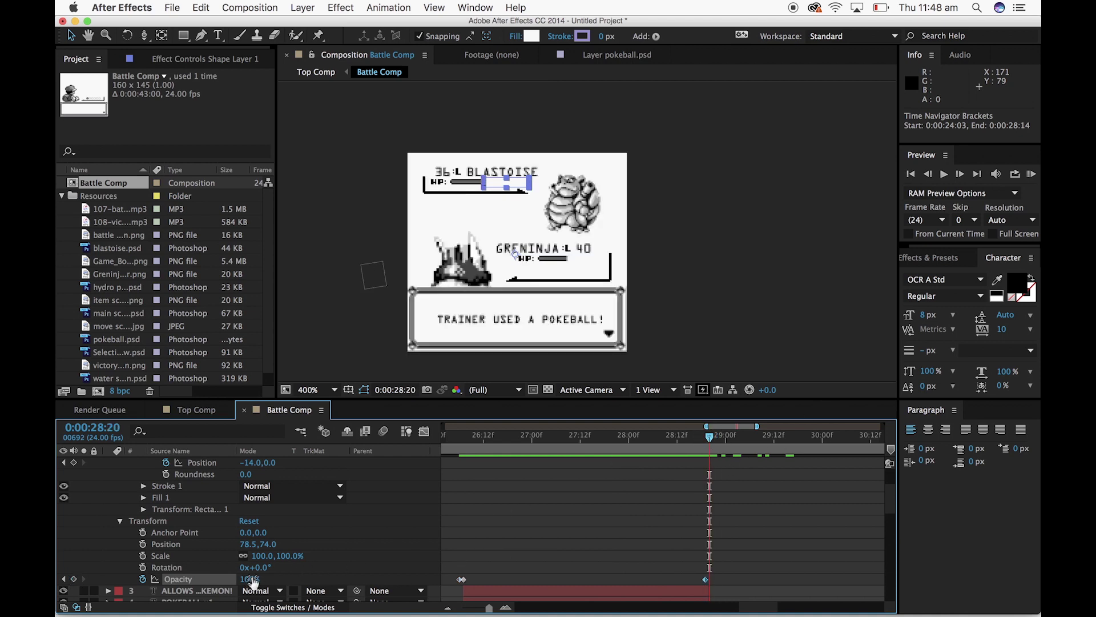
drag(709, 443, 458, 470)
drag(246, 579, 472, 591)
drag(461, 442, 464, 443)
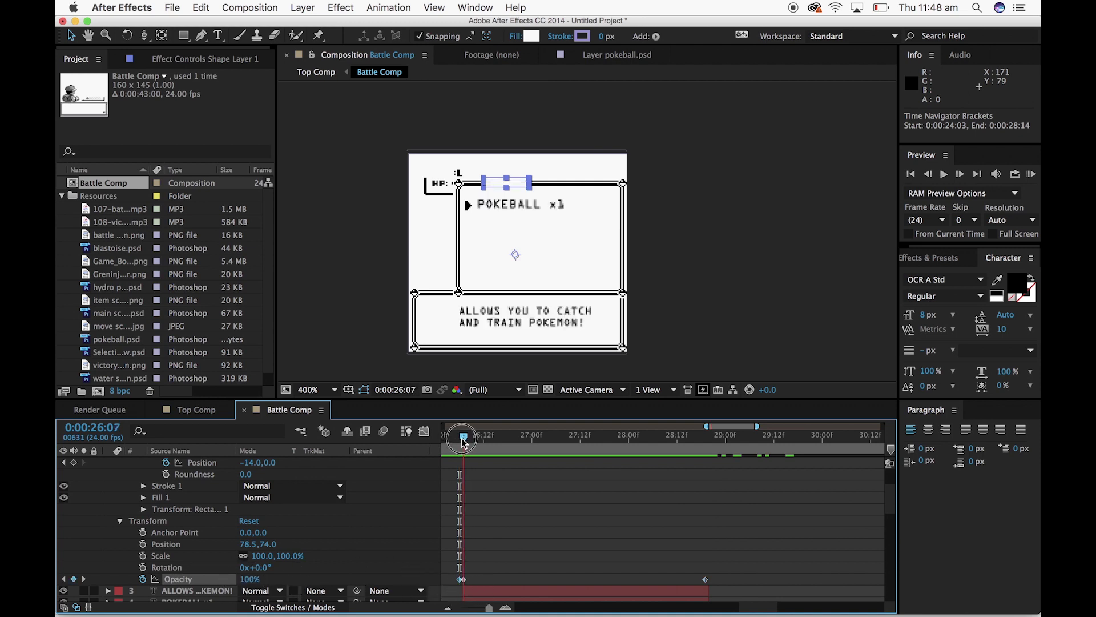
drag(250, 579, 111, 585)
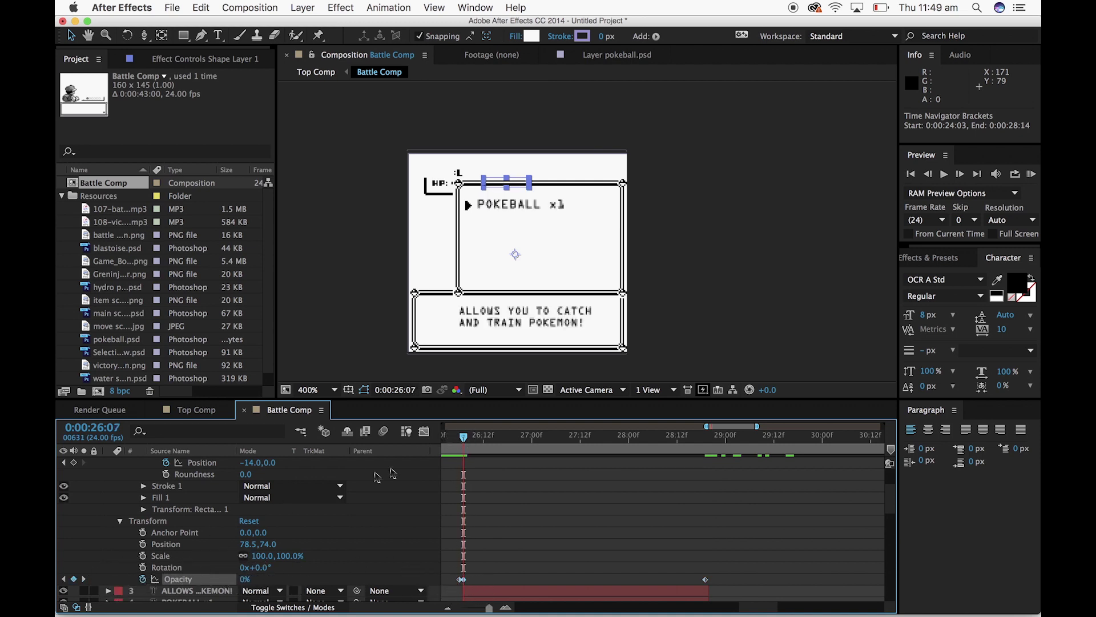
Set Shape Layer 1's opacity to 0% at 0:00:28:19 and back to 100% at 0:00:28:20
drag(463, 442, 707, 460)
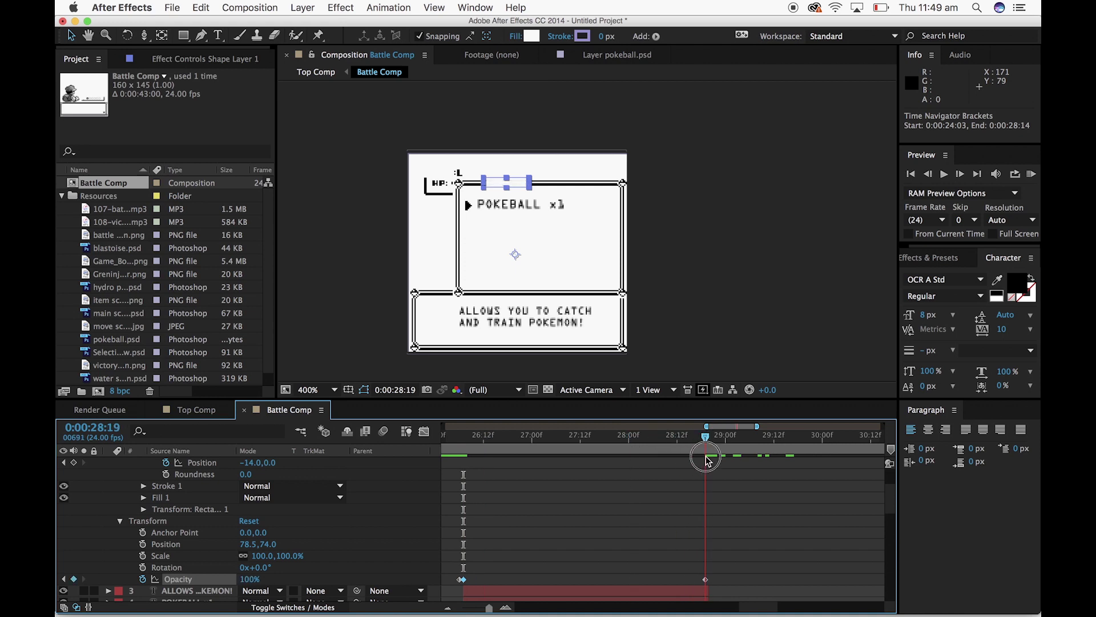
drag(249, 579, 67, 583)
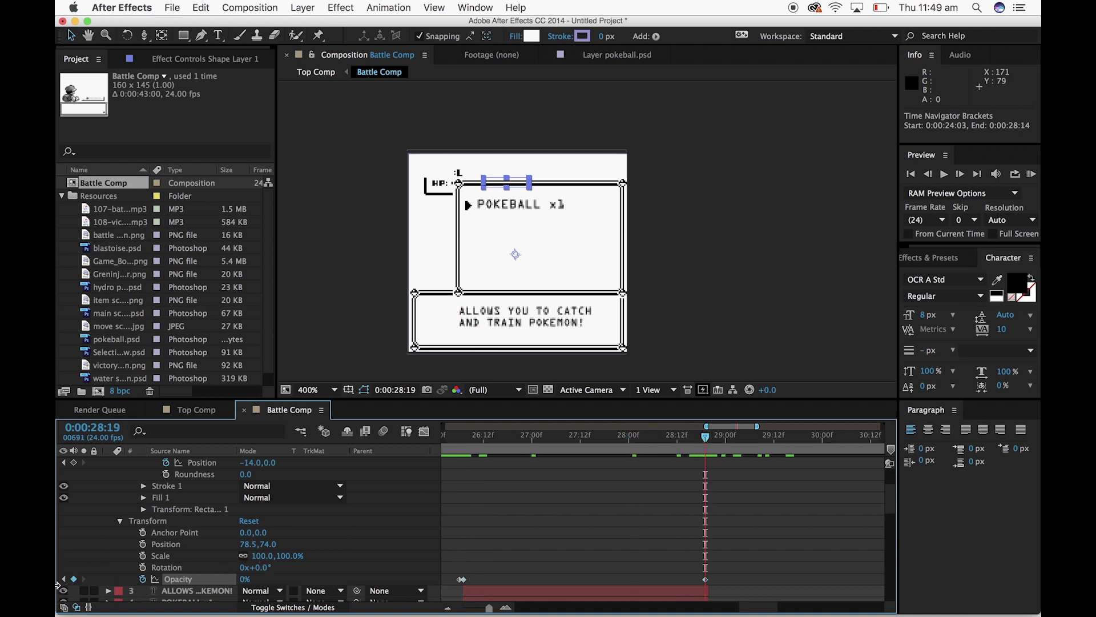
drag(705, 437, 710, 445)
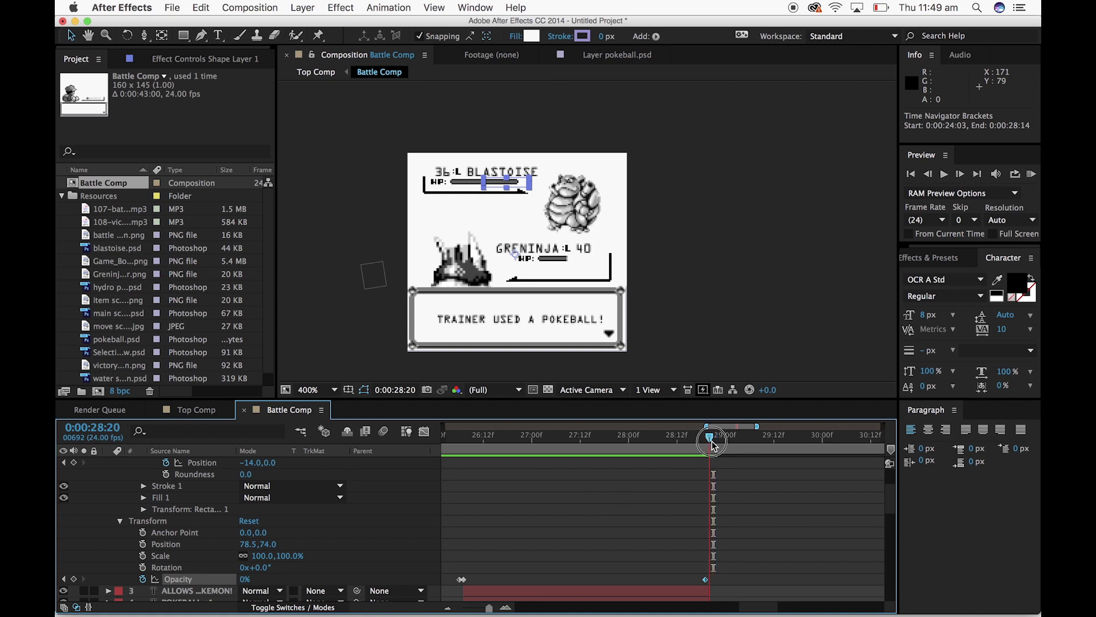
drag(244, 582, 378, 585)
click(796, 334)
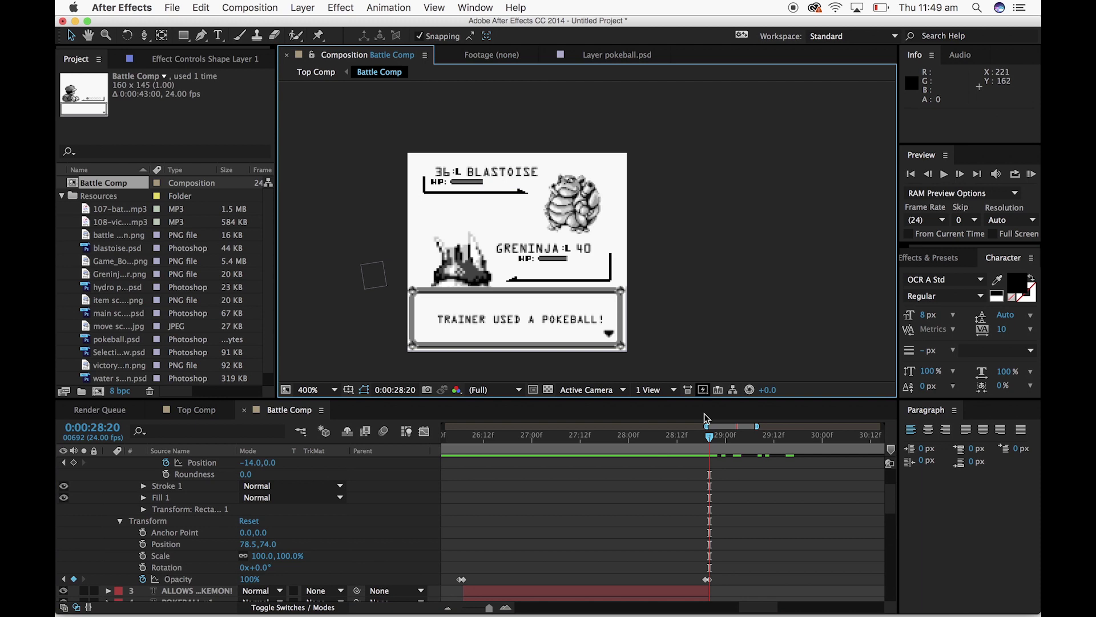
Keyframe Shape Layer 1's rectangle size at 0:00:23:22 and enlarge it to 59.0, 7.0 at 0:00:24:09
drag(711, 438, 573, 438)
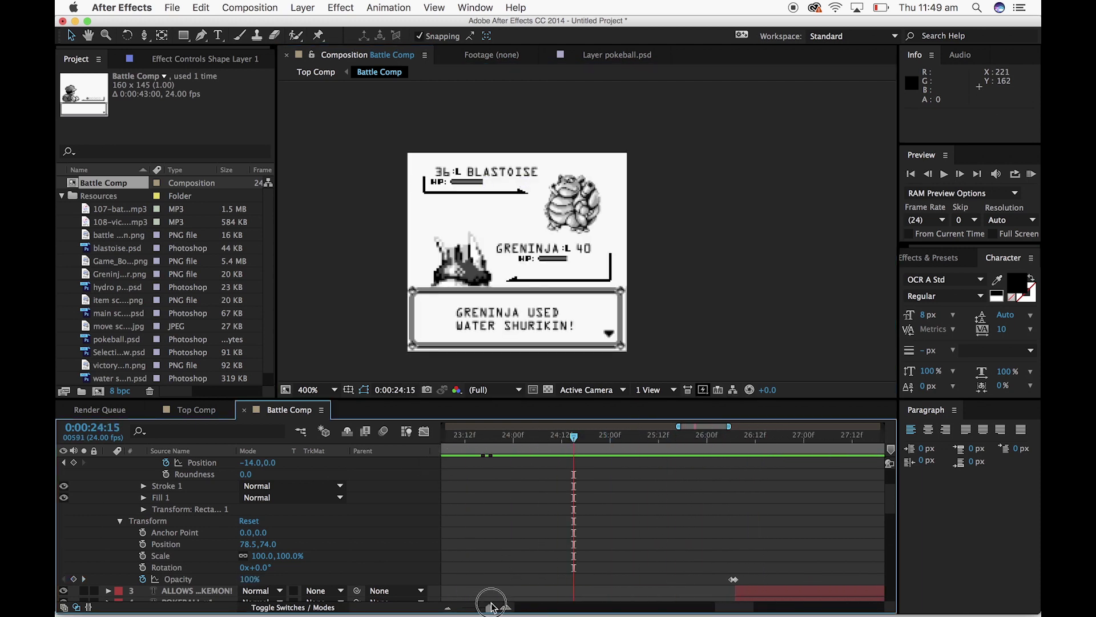
drag(491, 610, 462, 610)
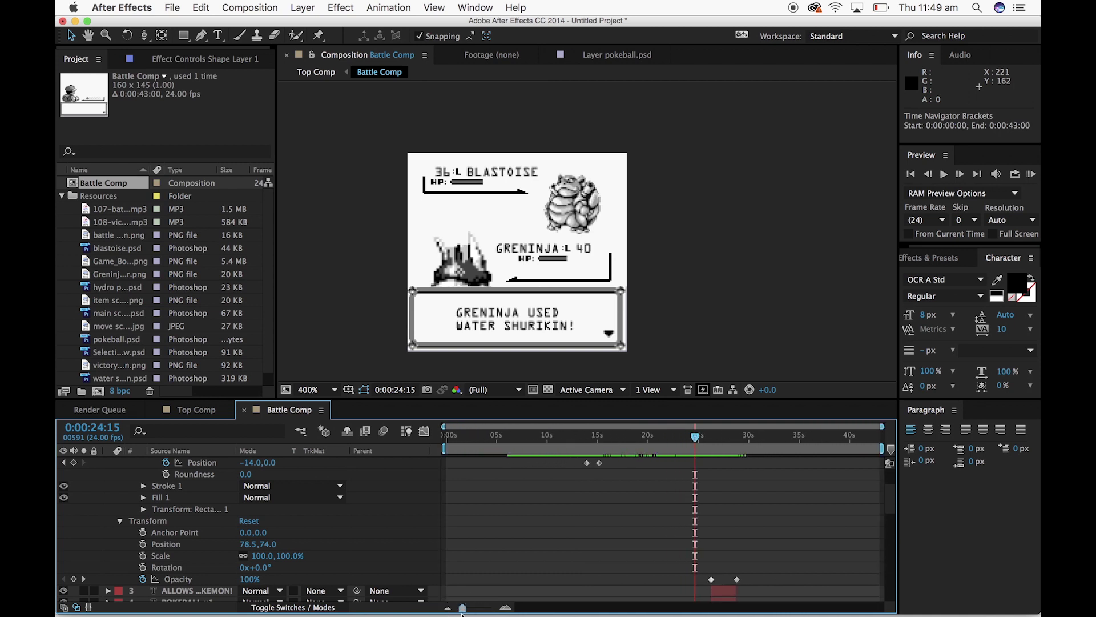
click(121, 522)
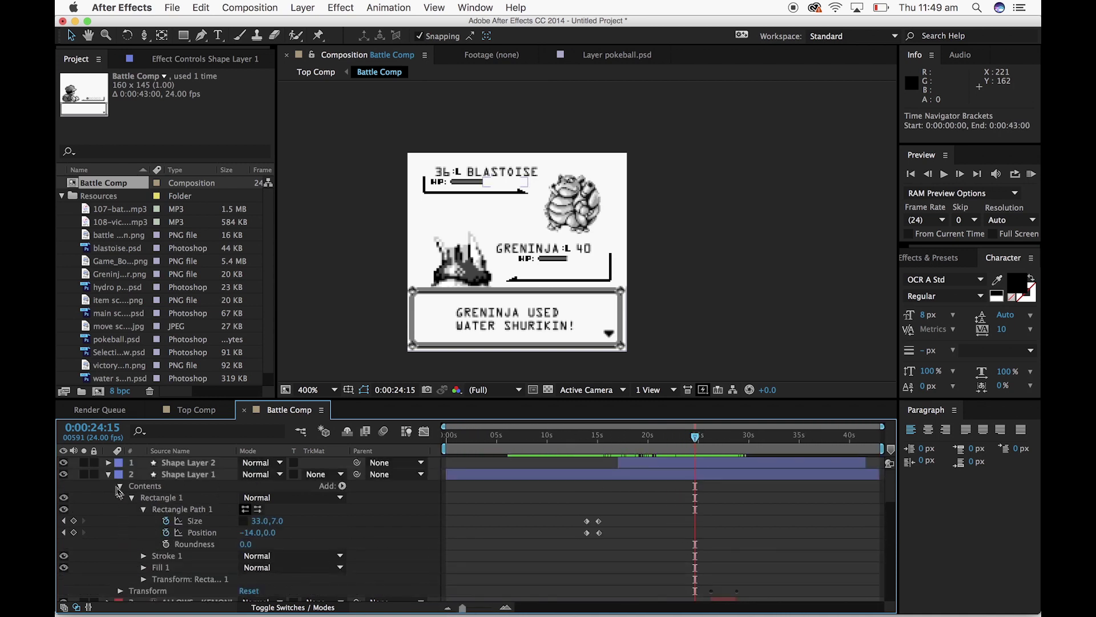
click(109, 475)
mouse_move(695, 438)
mouse_down()
mouse_move(618, 429)
mouse_move(715, 423)
mouse_move(687, 423)
mouse_up()
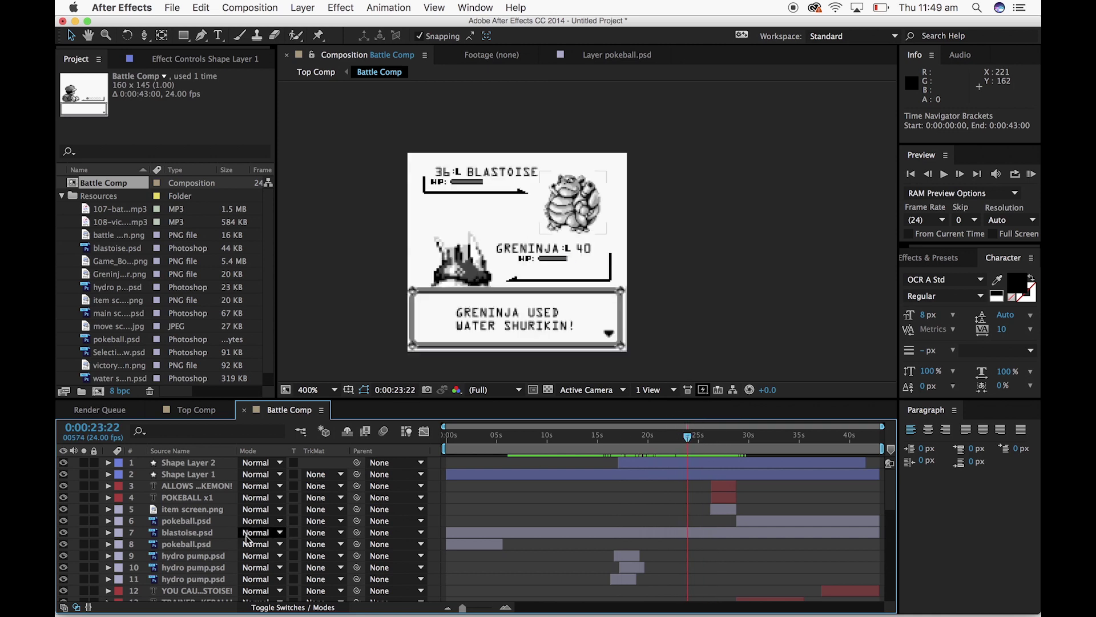
click(203, 474)
click(108, 475)
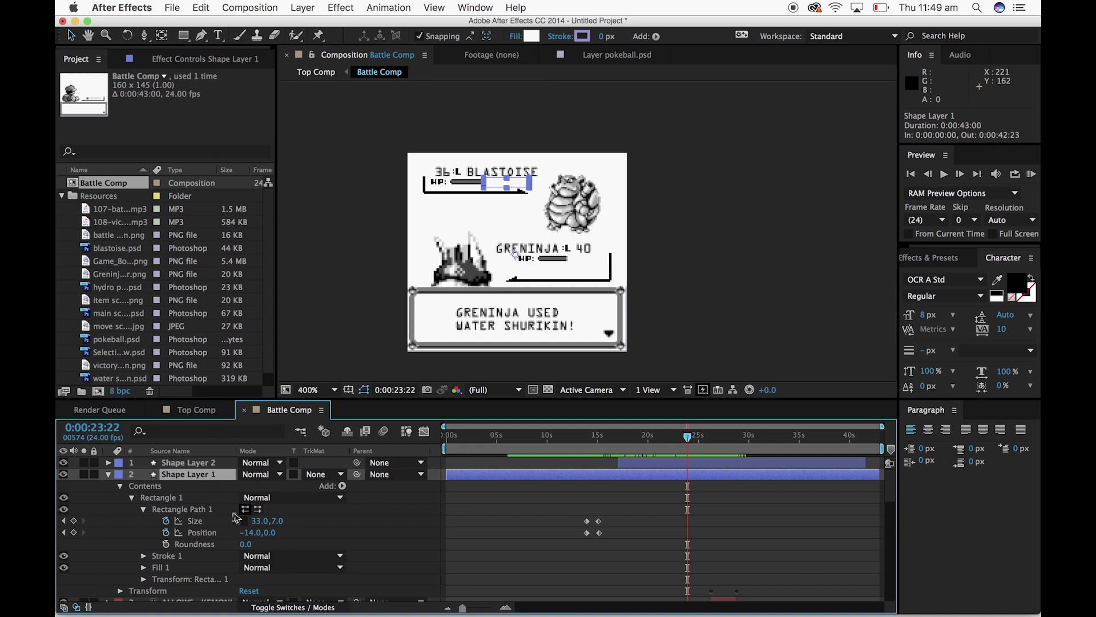
click(73, 521)
drag(687, 436, 689, 440)
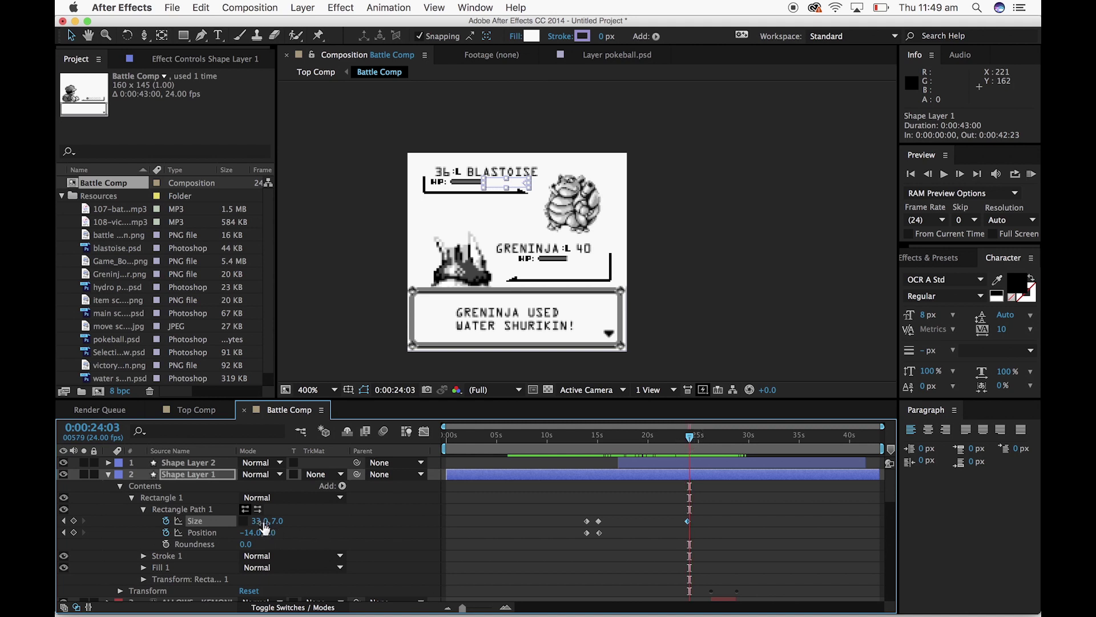
drag(691, 438, 692, 440)
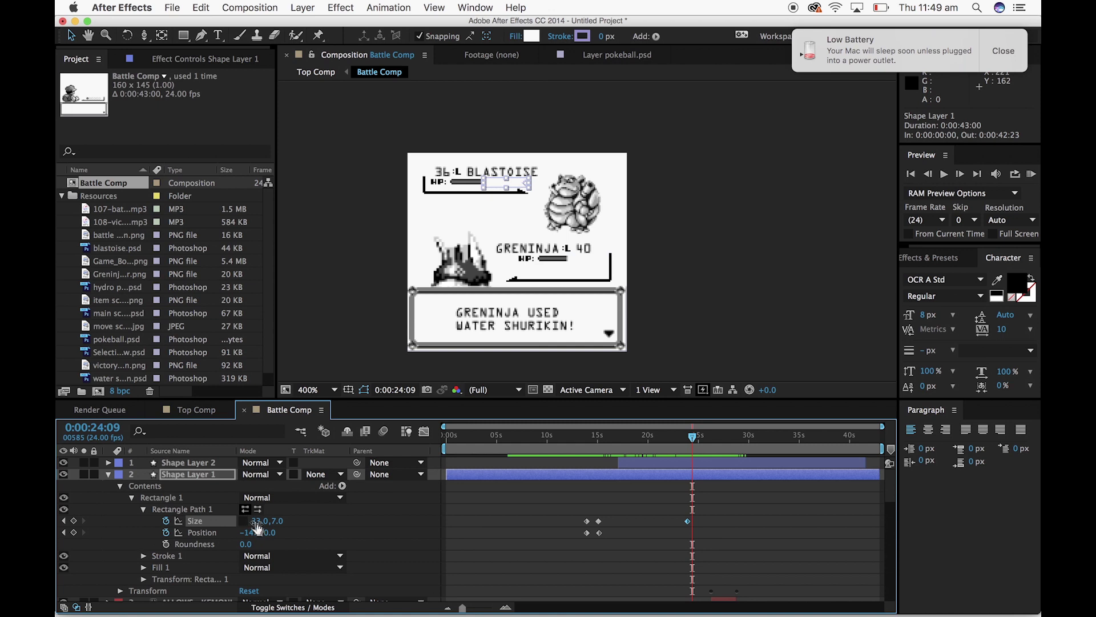
drag(262, 527, 296, 522)
Add a position keyframe of 7.0, -52.5 to Shape Layer 1's Rectangle 1 transform at 0:00:23:22
drag(692, 441, 691, 443)
click(142, 581)
scroll(141, 581, down, 5)
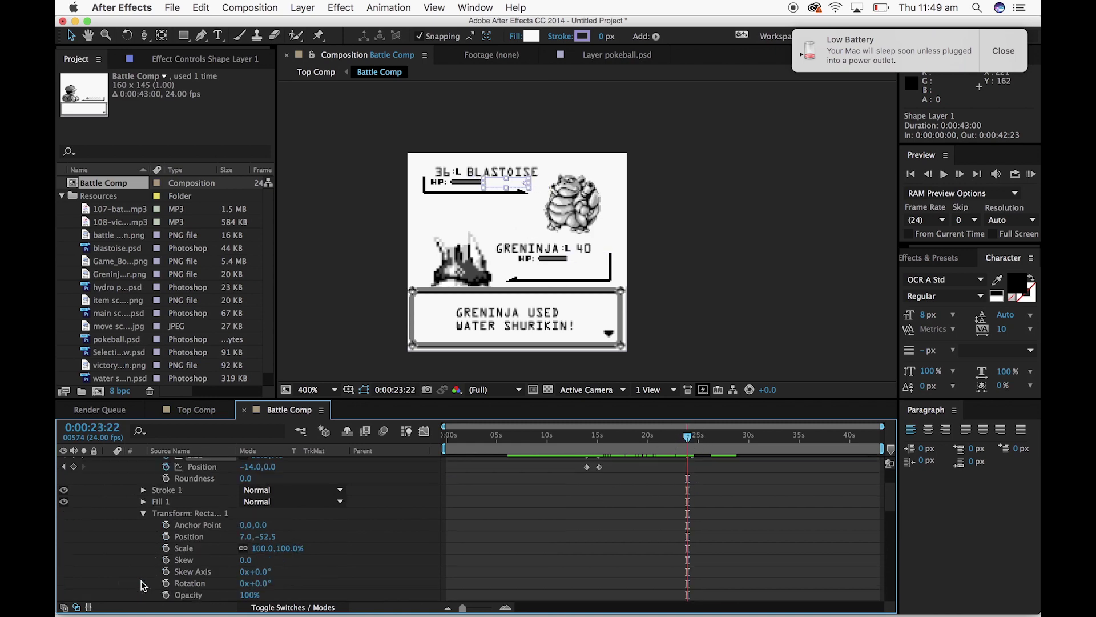
click(164, 513)
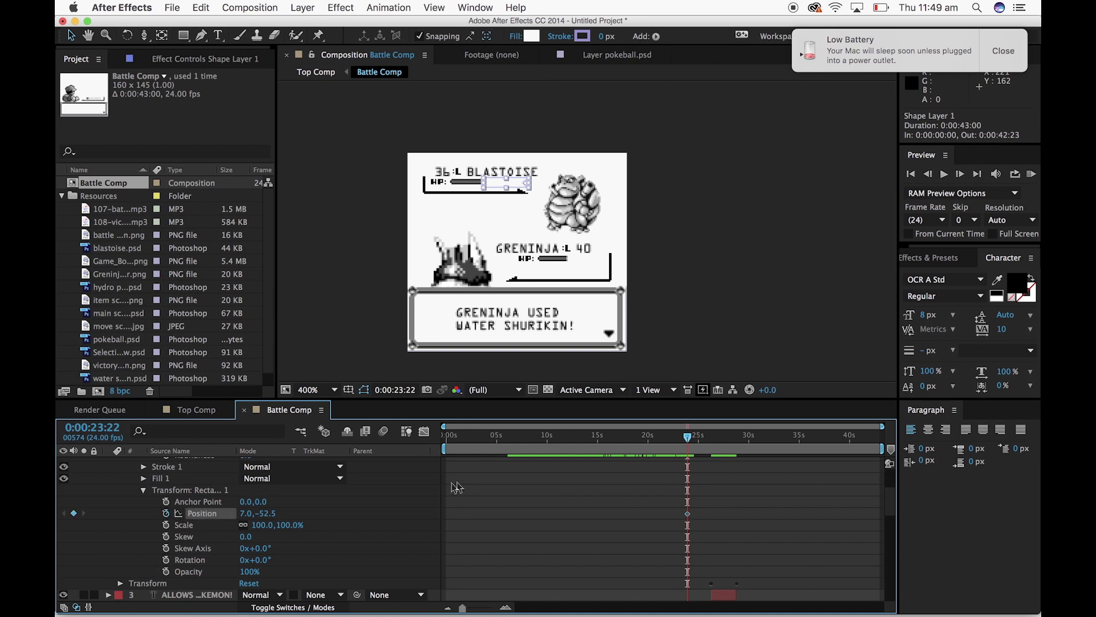
Set the position in Shape Layer 1's Rectangle 1 transform to 1.0, -52.5 at 0:00:24:11, covering more of Blastoise's HP bar
drag(689, 437, 695, 439)
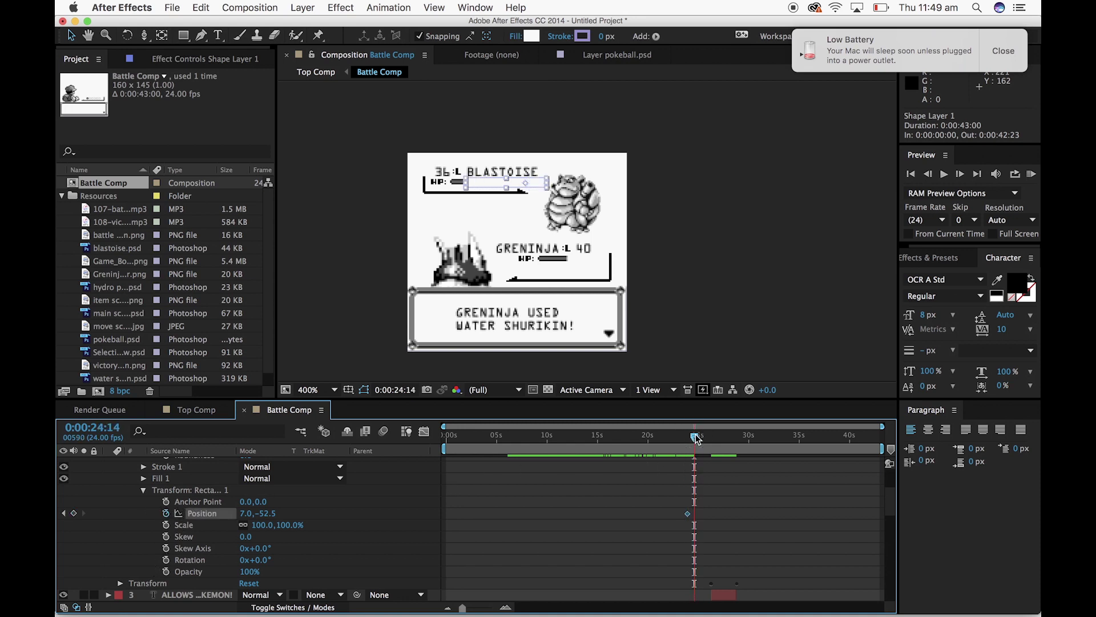
scroll(696, 440, up, 5)
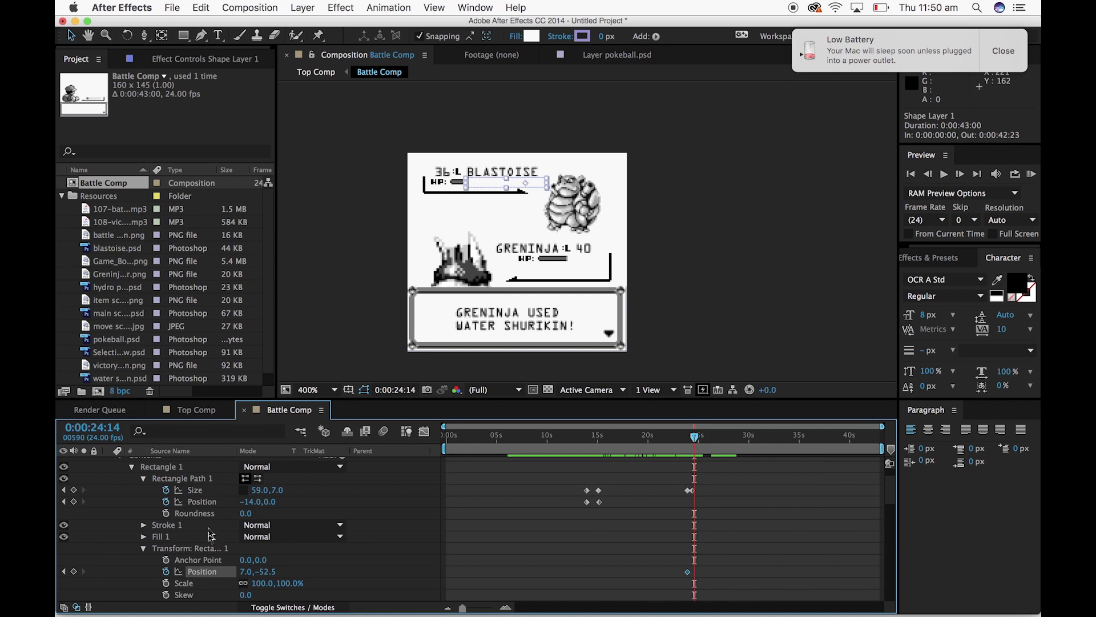
drag(695, 436, 693, 437)
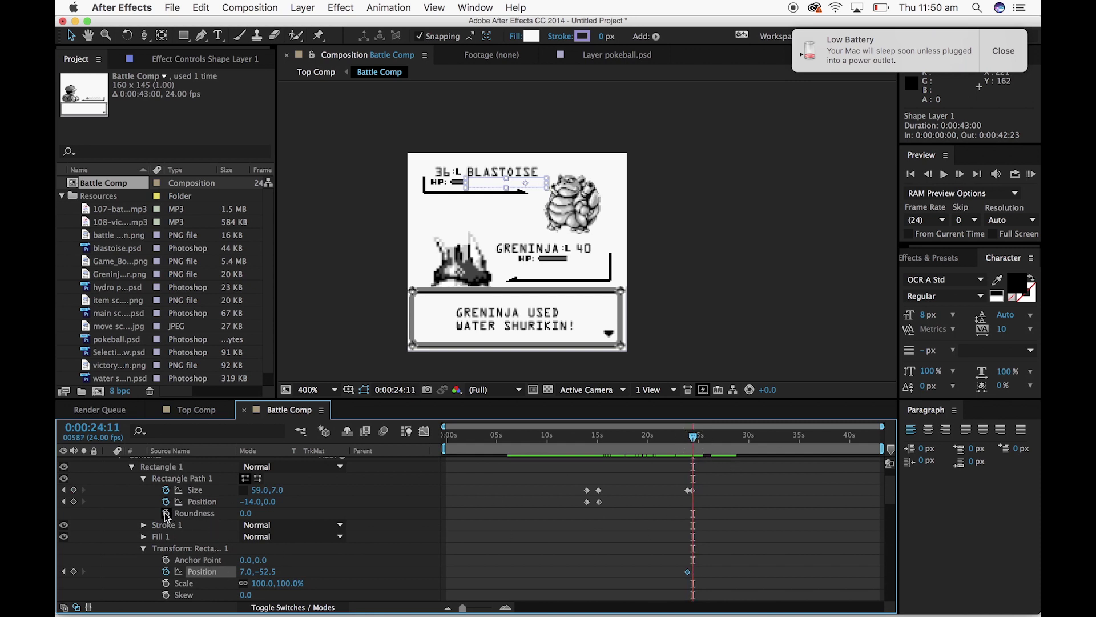
click(75, 501)
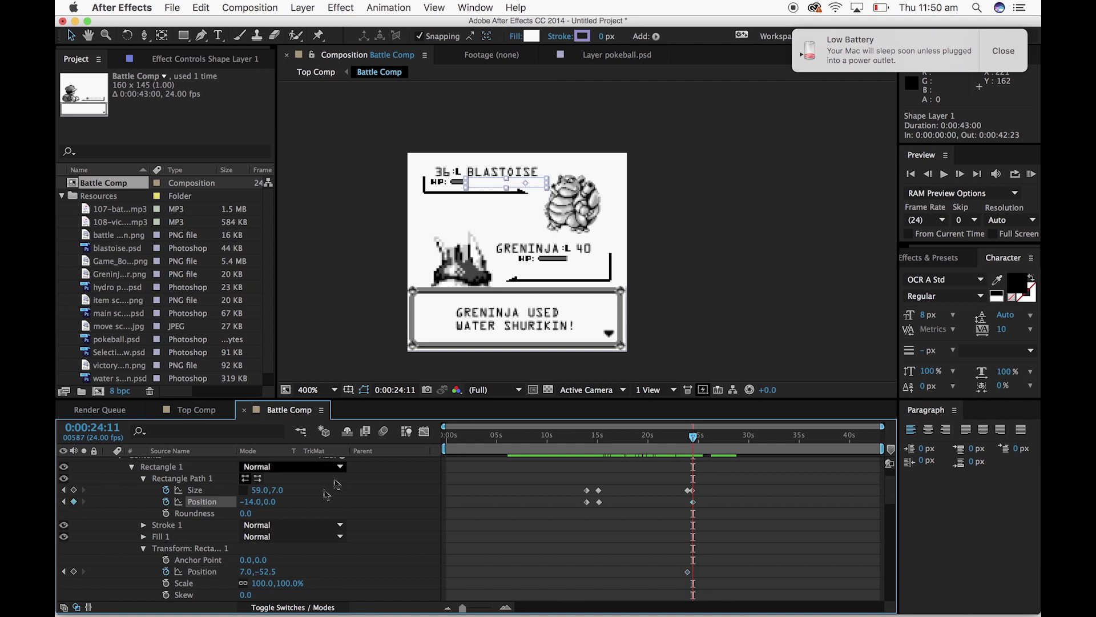
key(super+z)
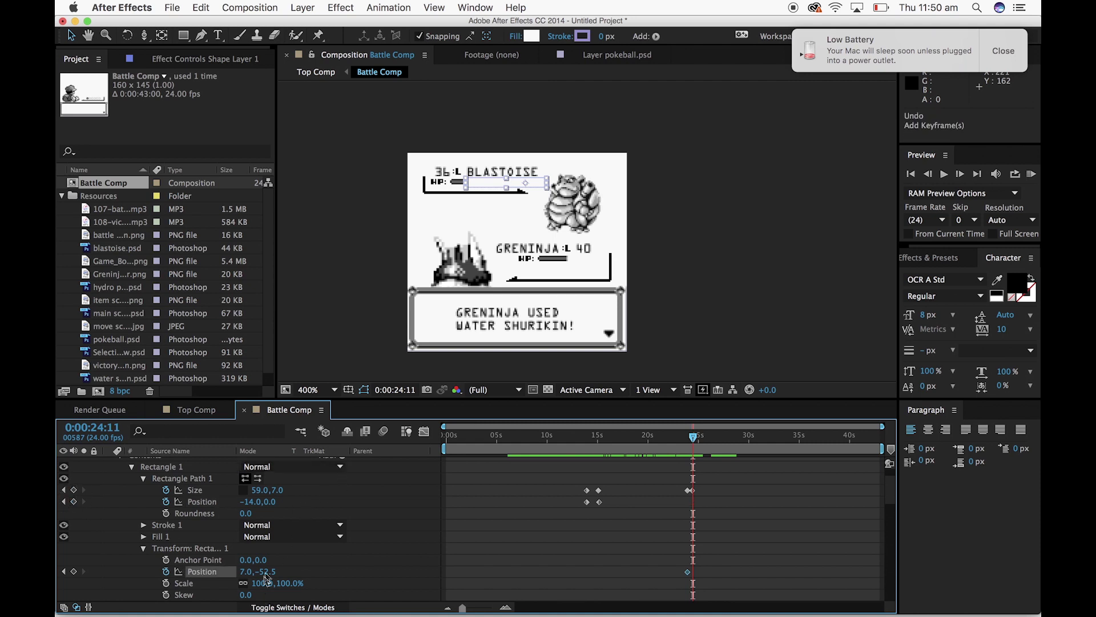
scroll(282, 595, down, 3)
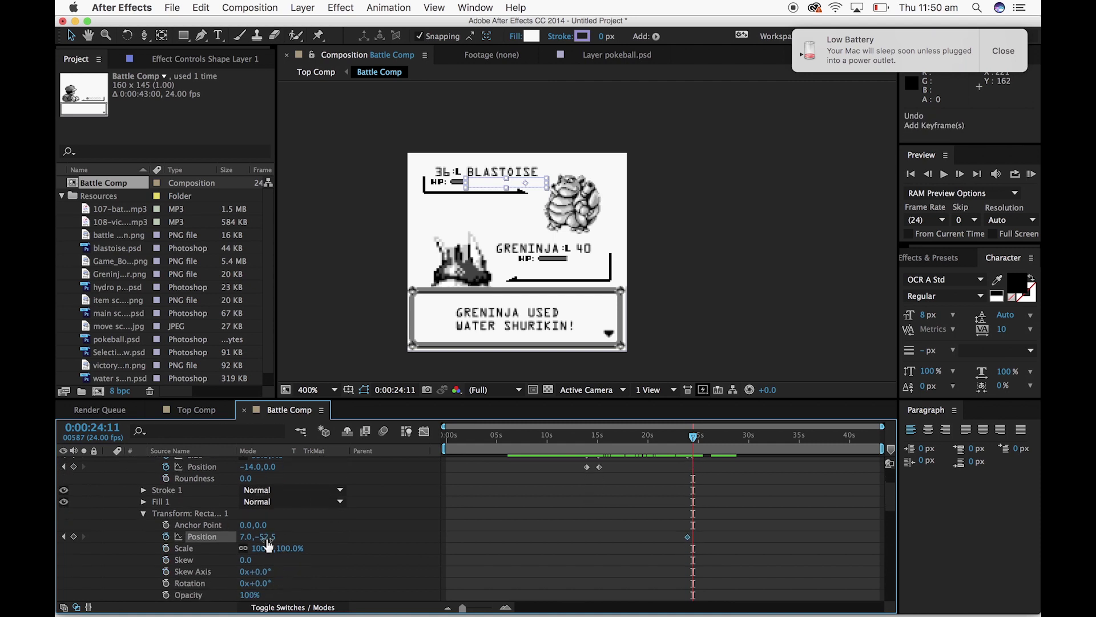
mouse_move(263, 545)
mouse_down()
mouse_move(258, 555)
mouse_move(261, 542)
mouse_move(273, 554)
mouse_move(243, 541)
mouse_up()
click(790, 306)
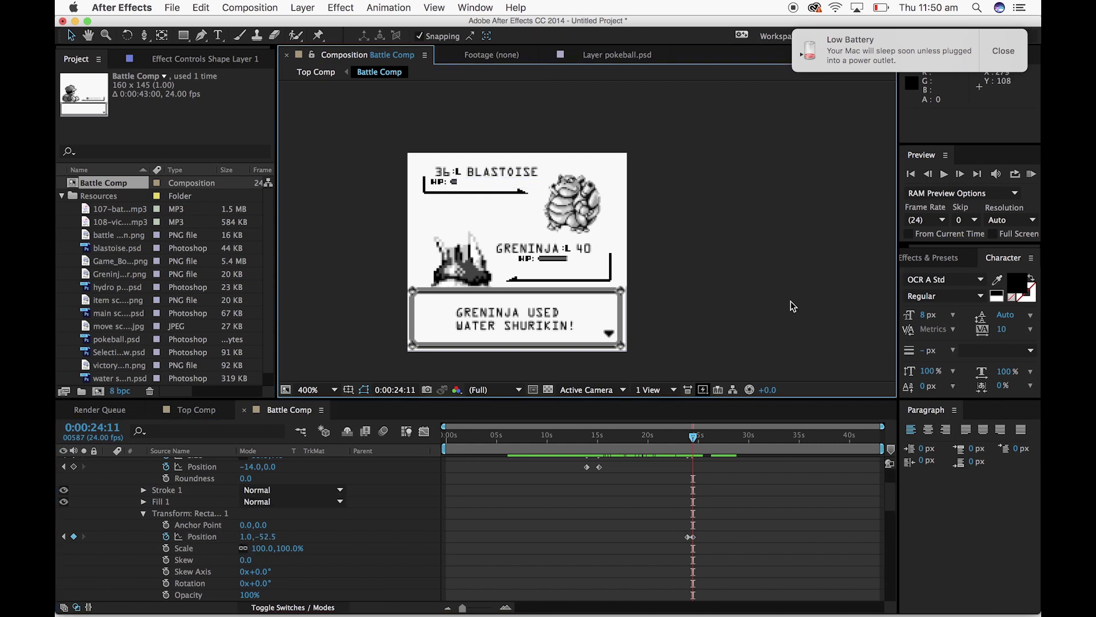
drag(693, 439, 733, 441)
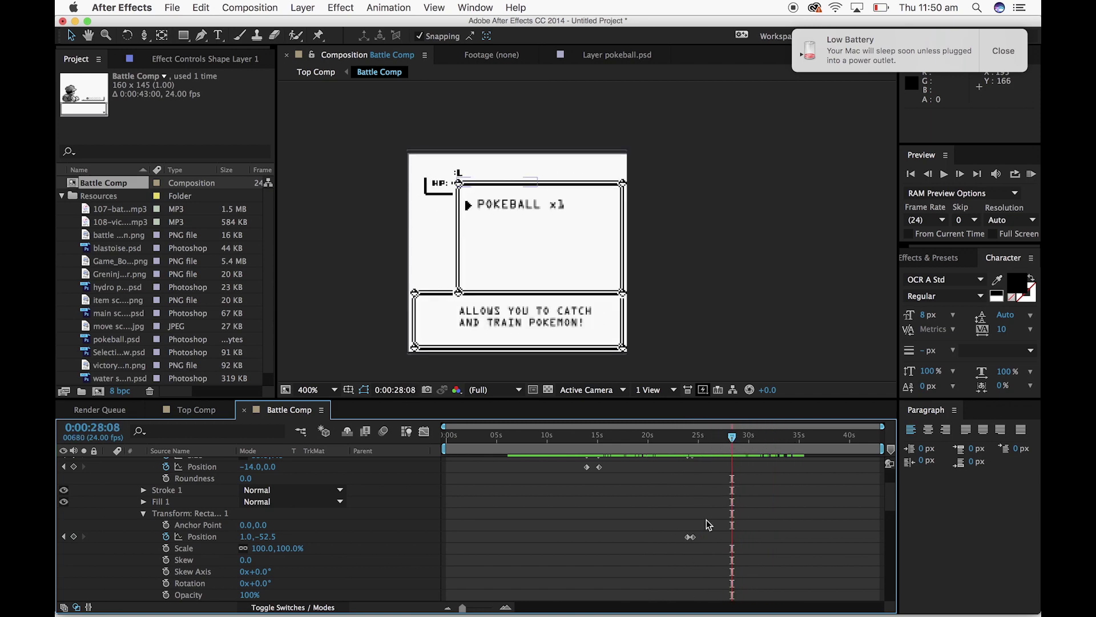
Mask item screen.png at 0:00:28:08 with a rectangle from about left -16, top 20 to right 162, bottom 148, uncovering the top name strip
scroll(705, 522, up, 3)
click(109, 477)
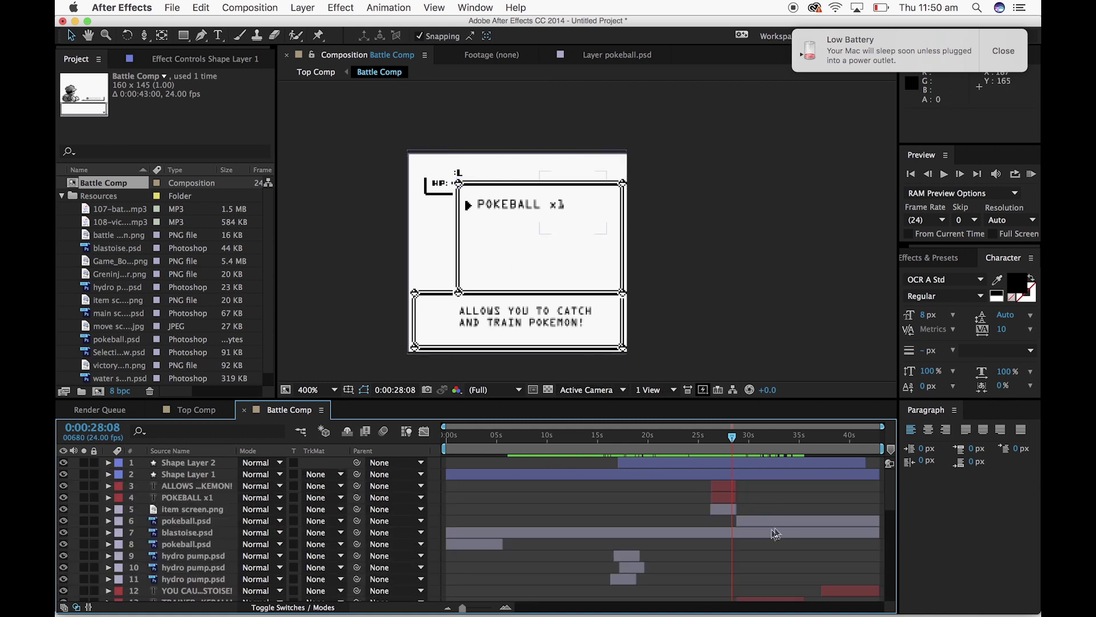
click(213, 511)
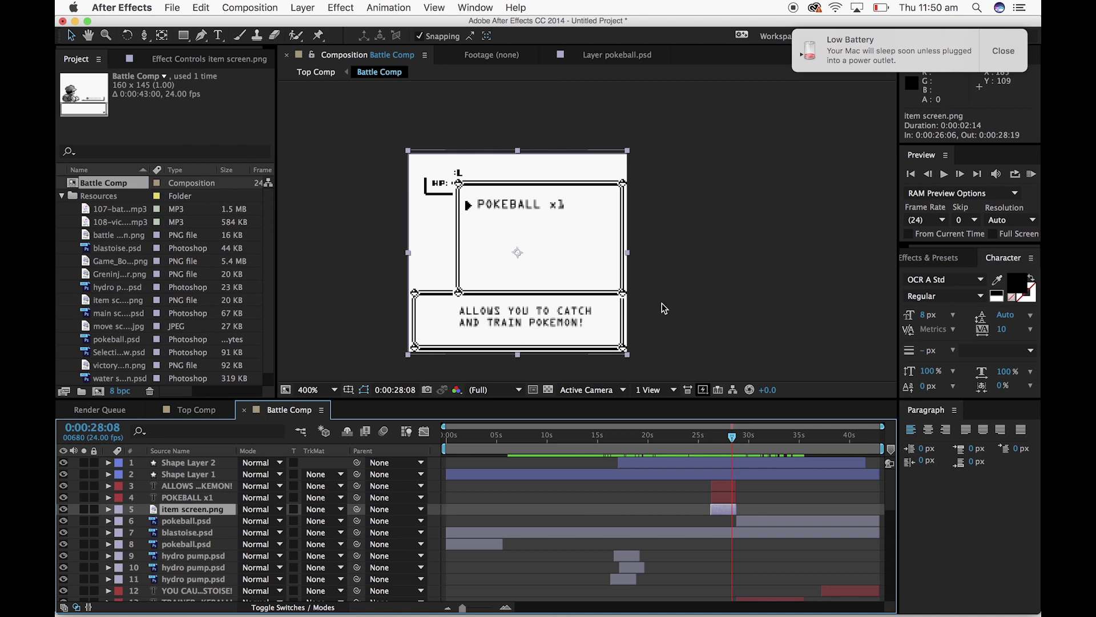
click(183, 36)
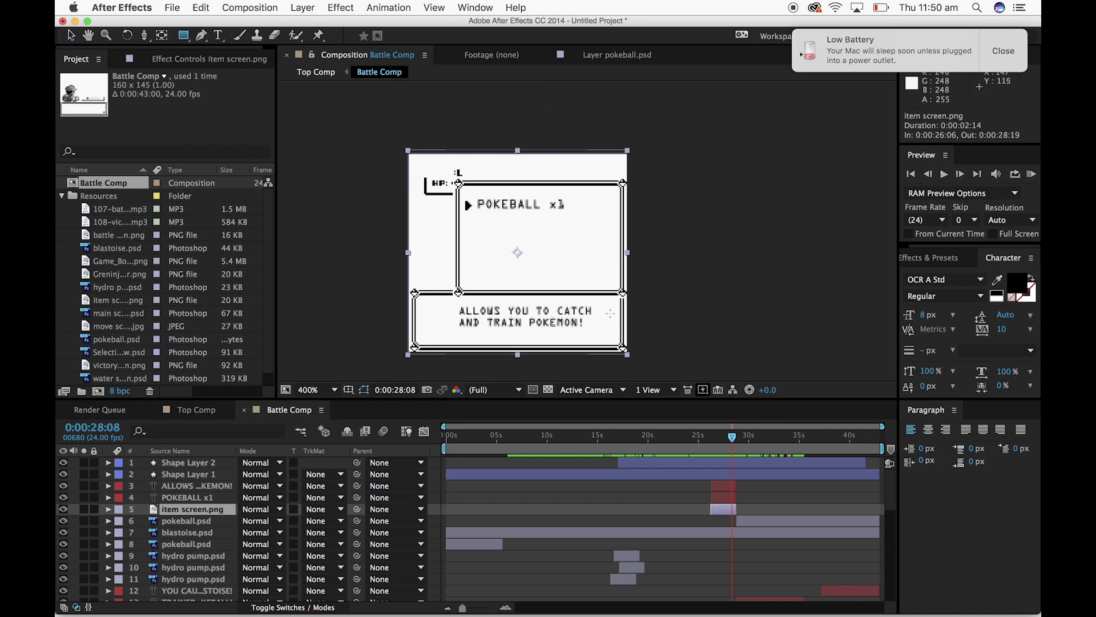
drag(628, 353, 386, 177)
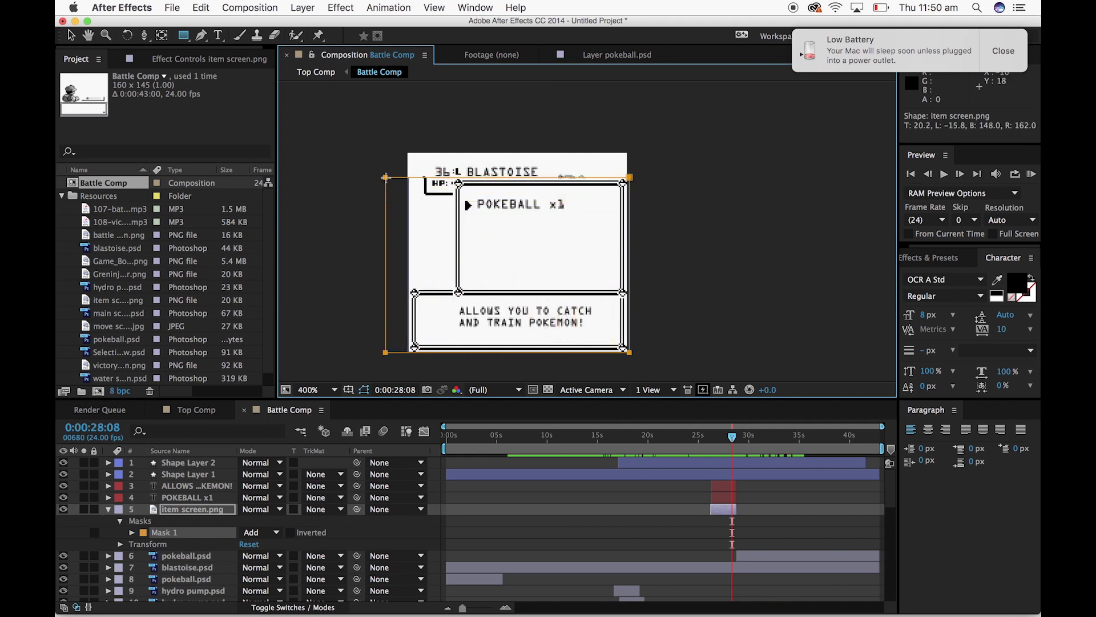
click(71, 35)
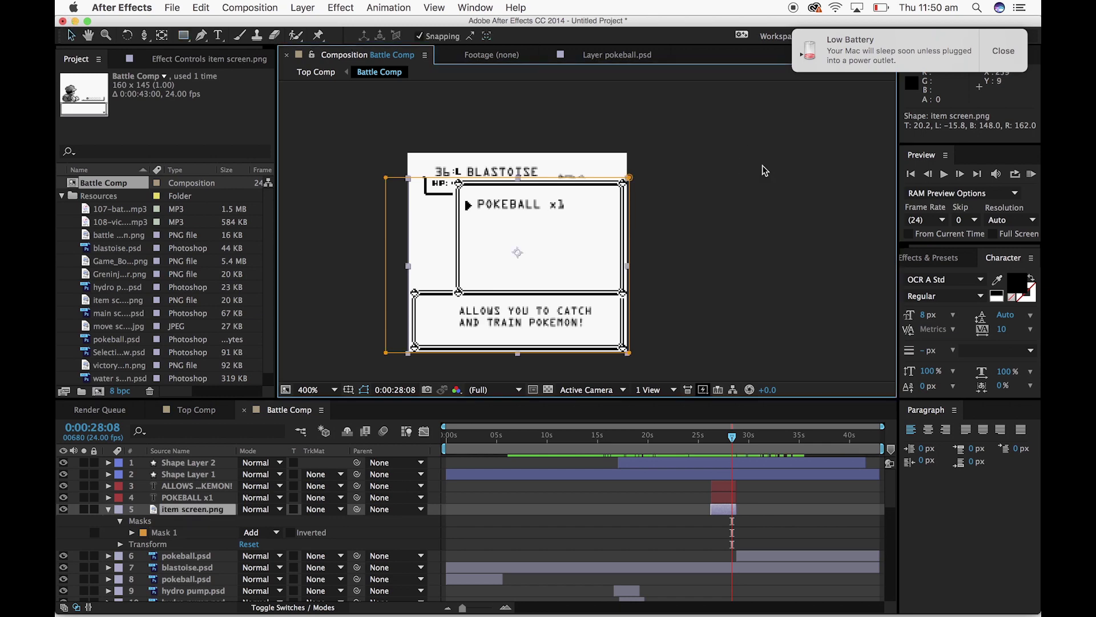
Return Battle Comp to its start, open Top Comp and scrub its timeline to 0:00:57:04 to check the battle
drag(733, 439, 274, 496)
click(62, 196)
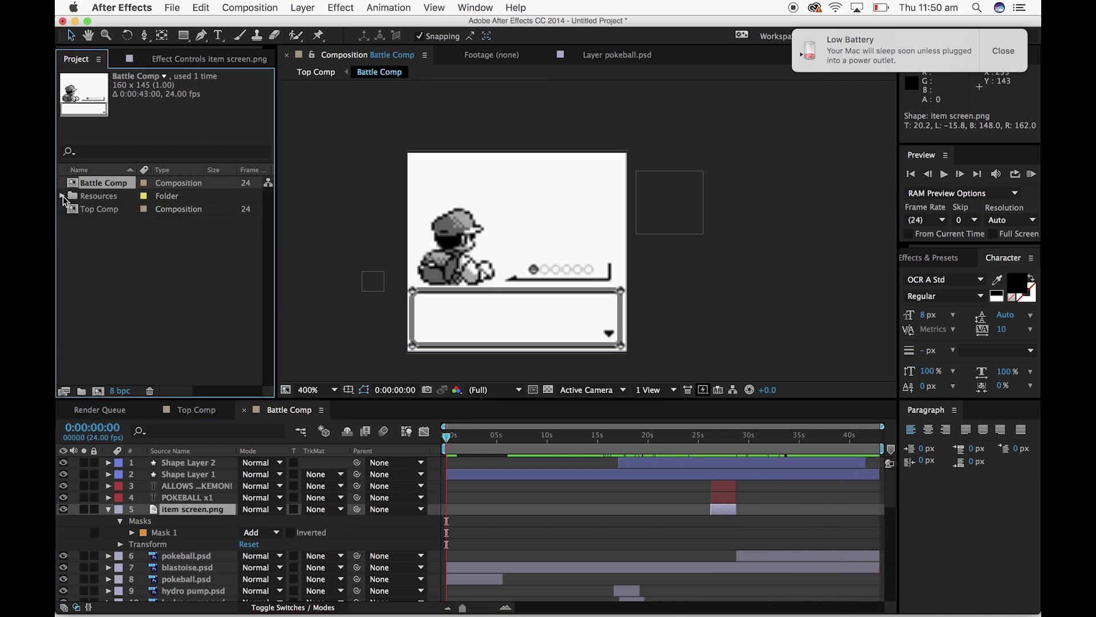
click(102, 209)
click(1003, 51)
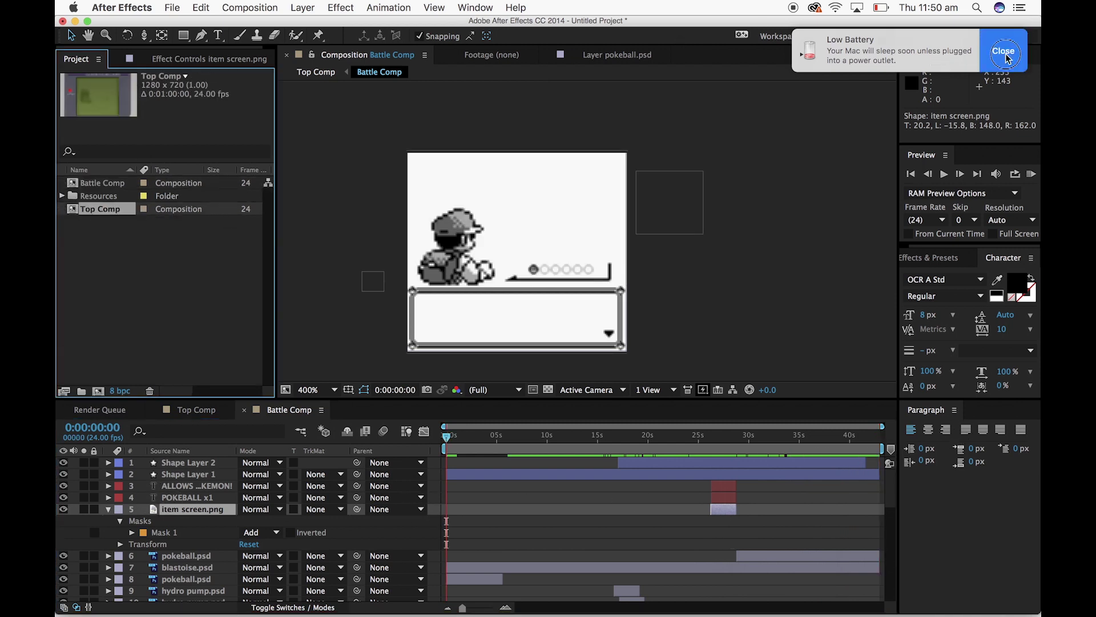
click(96, 188)
double_click(102, 211)
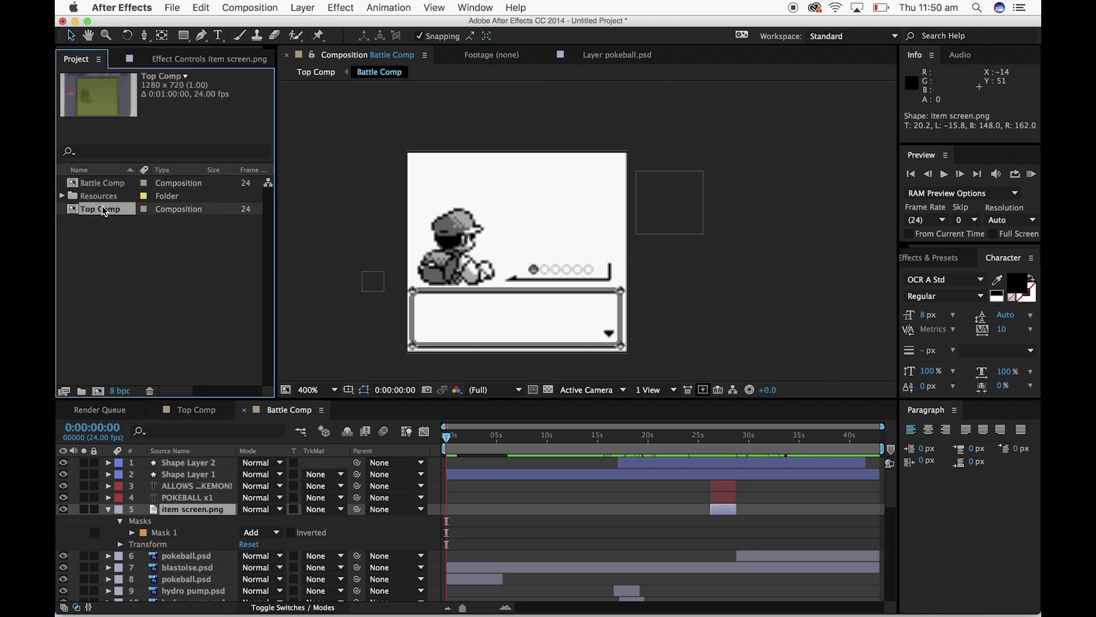
drag(529, 443, 862, 442)
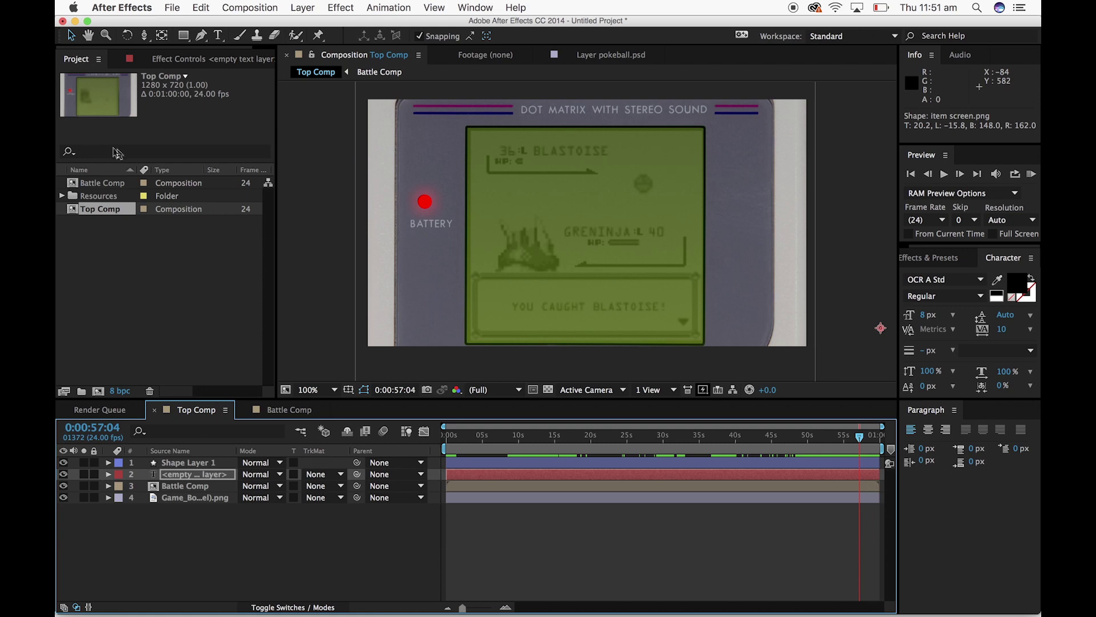
Extend Shape Layer 2 in Battle Comp past the composition's end to 0:00:45:19 and check the last frame in Top Comp
double_click(106, 184)
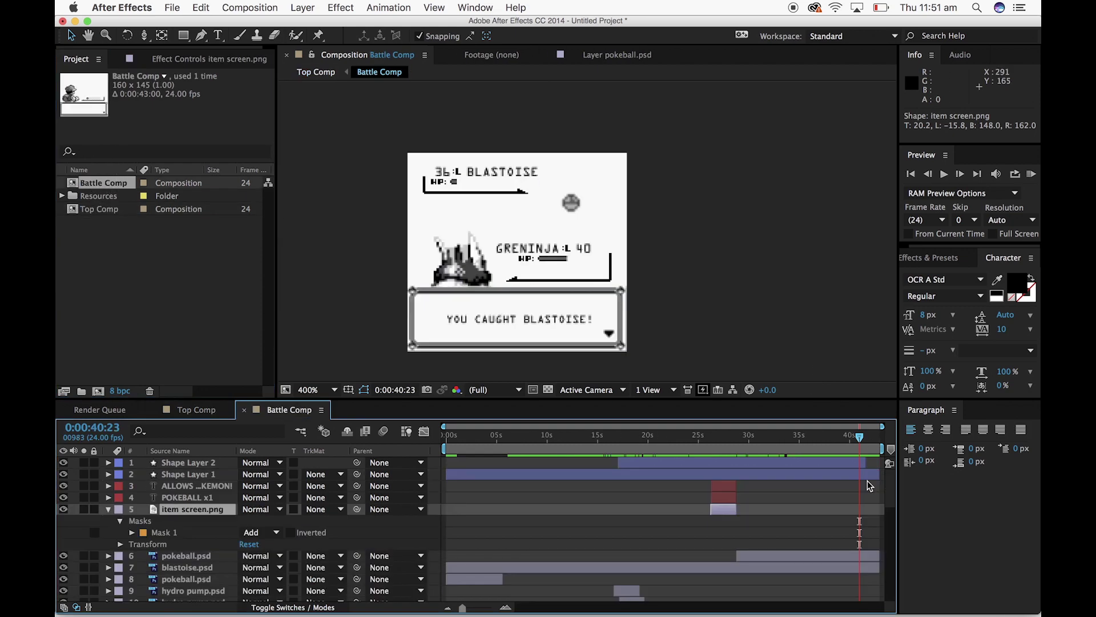
click(866, 463)
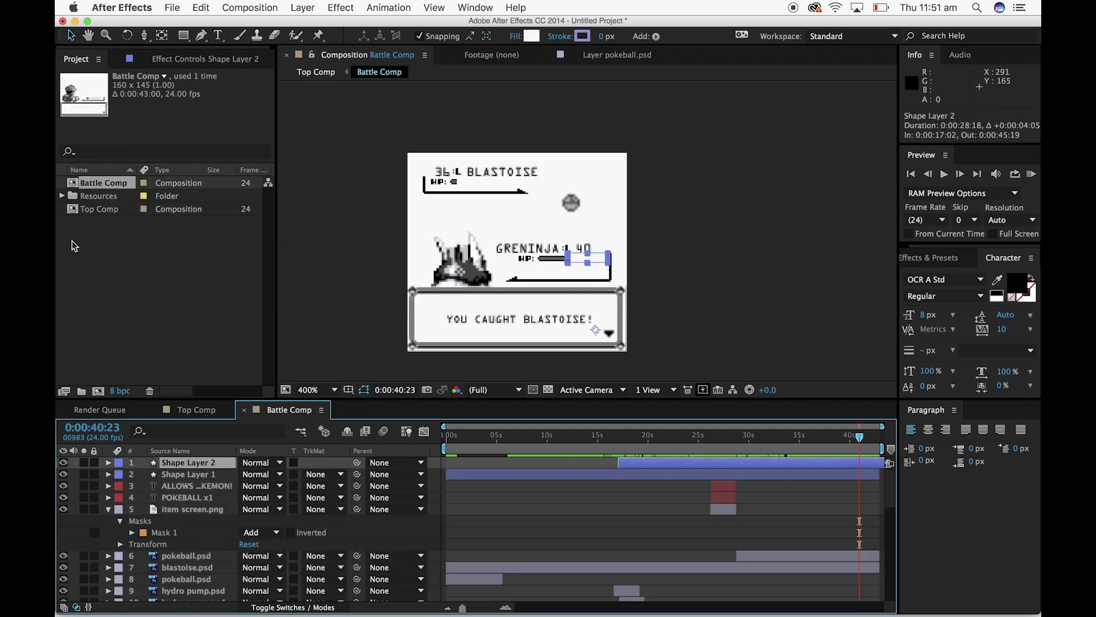
double_click(98, 209)
drag(860, 435, 948, 480)
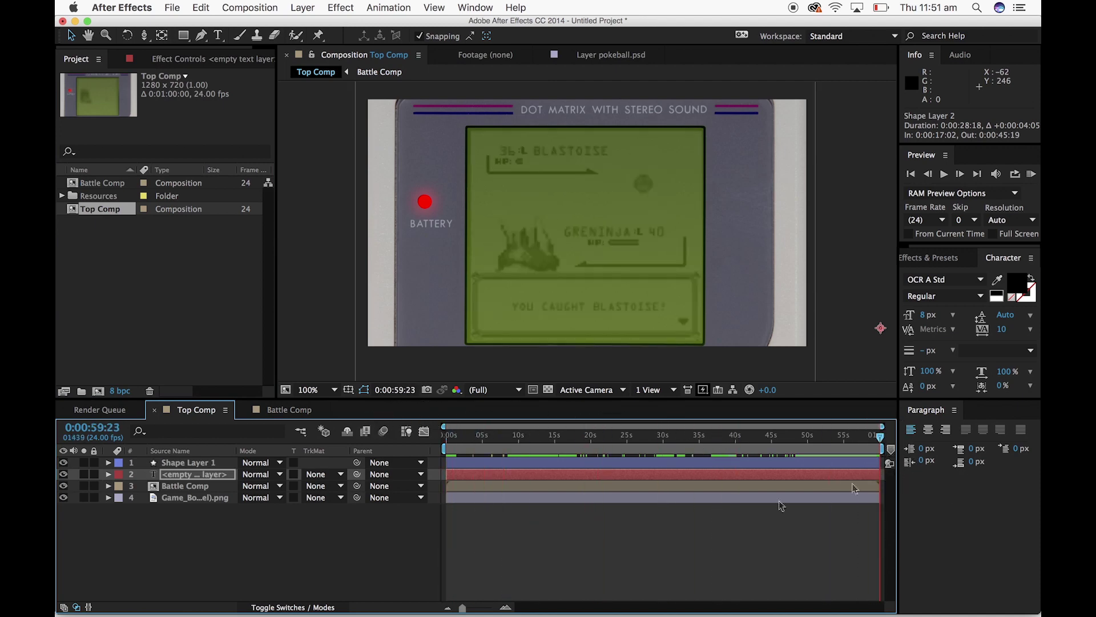
Time-stretch the Battle Comp layer in Top Comp to a new duration of 0:00:55:00, holding the layer in-point
click(560, 488)
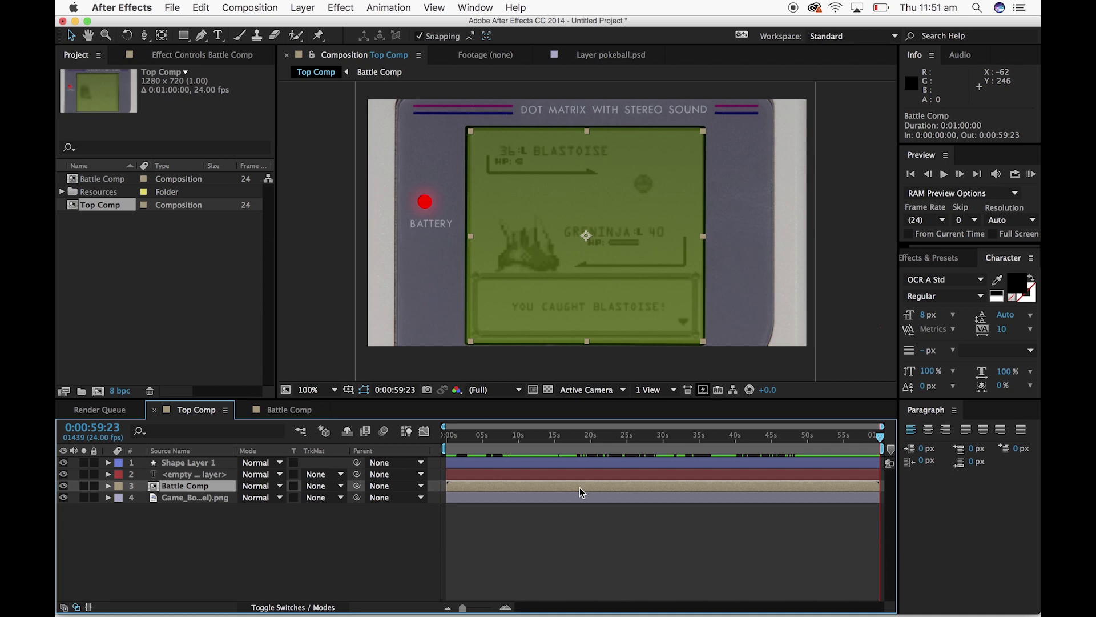
right_click(833, 484)
mouse_move(906, 204)
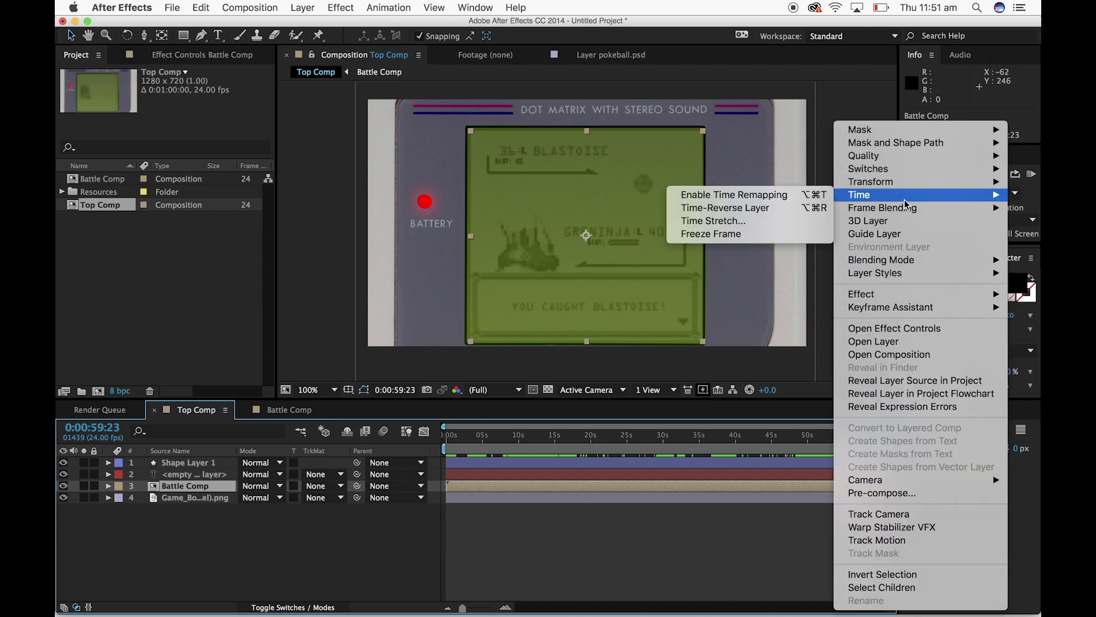
click(787, 224)
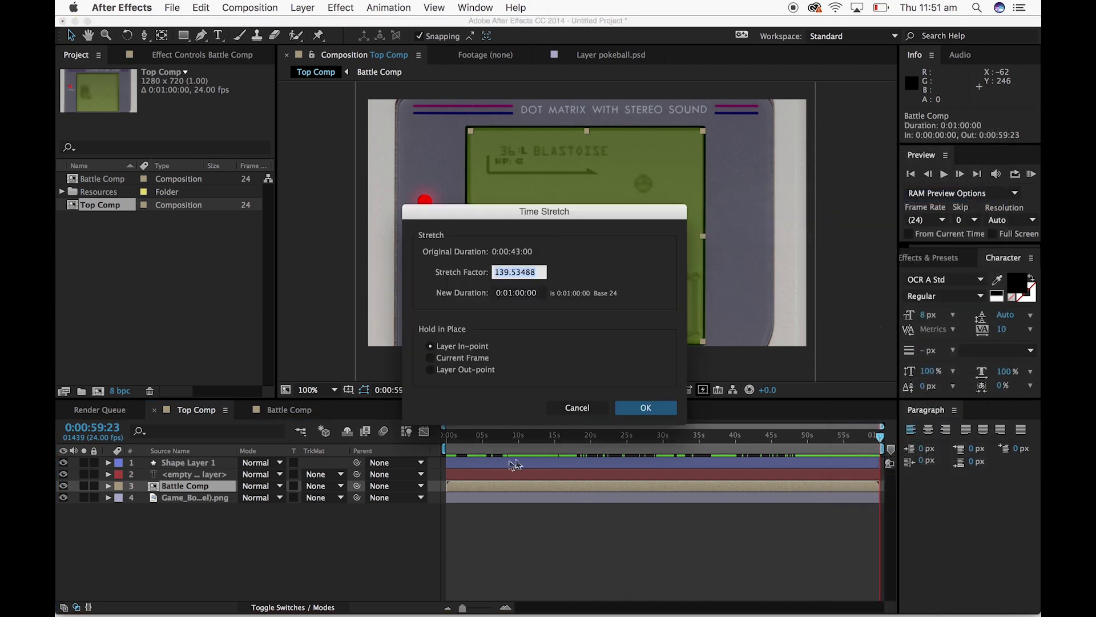
click(518, 297)
key(Left)
key(BackSpace)
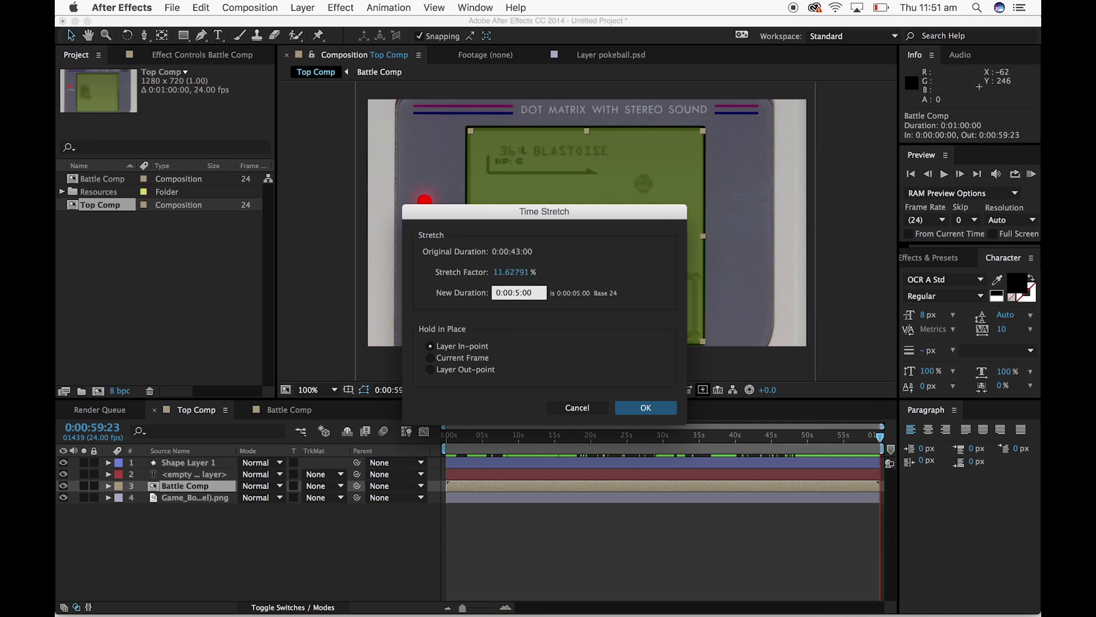
key(Return)
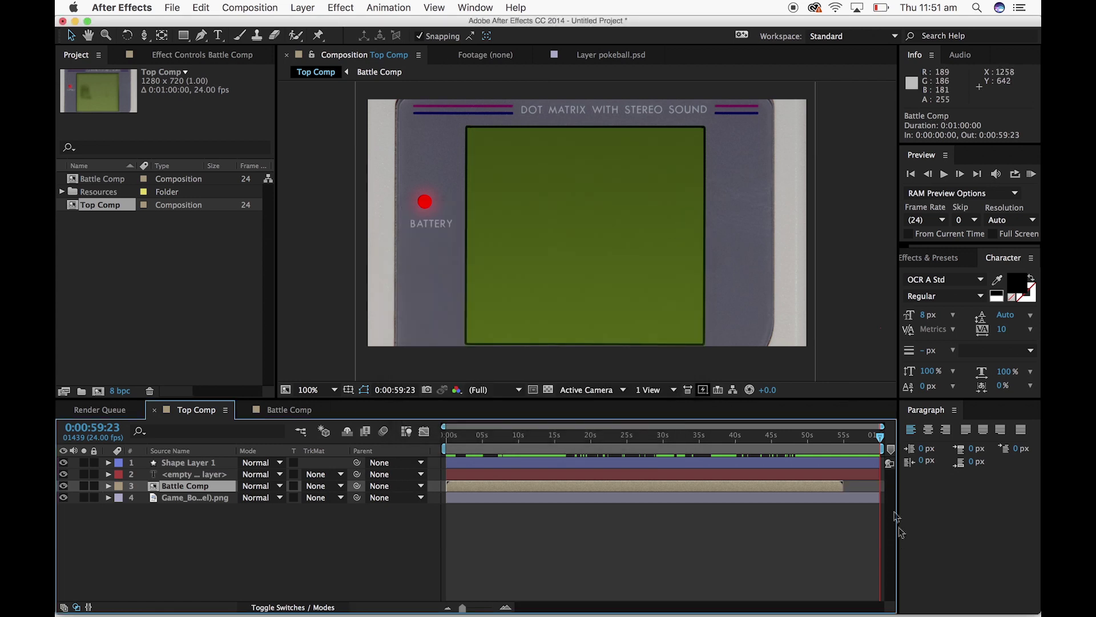
Add victory screen.png above the other Top Comp layers at 0:00:54:21, centred on the Game Boy display and scaled to 340, 312%
drag(880, 437, 845, 448)
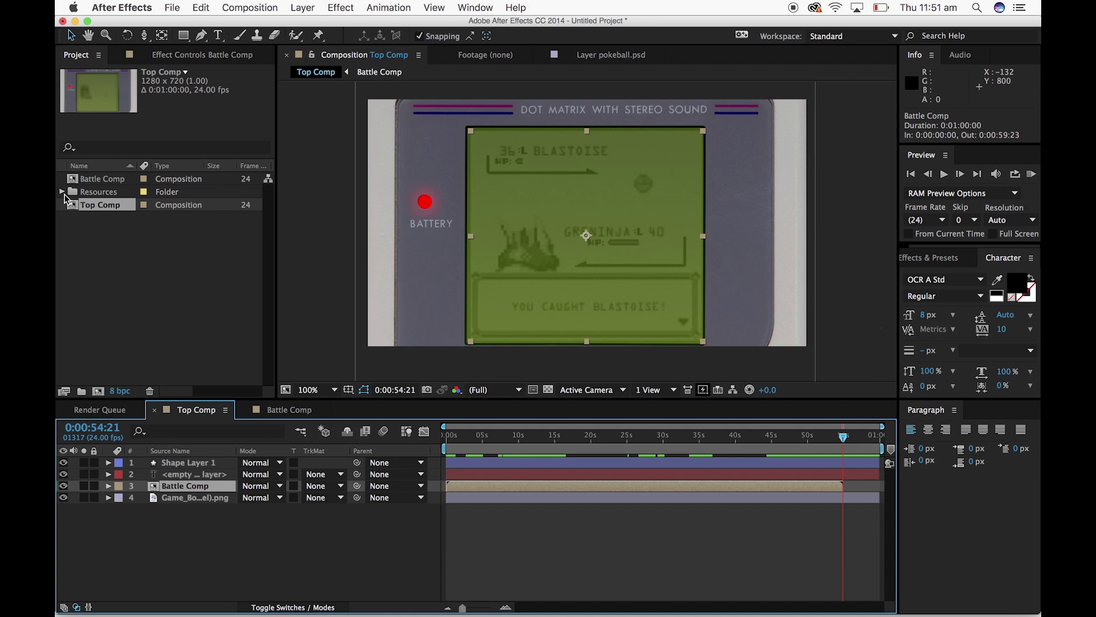
click(62, 193)
click(91, 362)
drag(93, 363, 526, 155)
drag(538, 201, 623, 286)
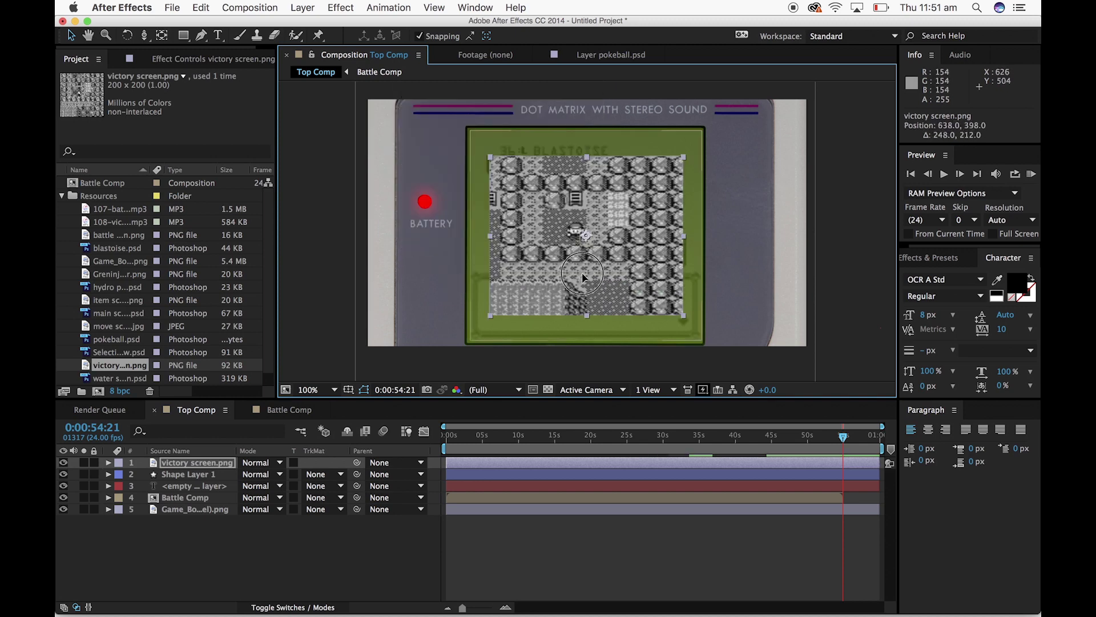
drag(491, 159, 470, 131)
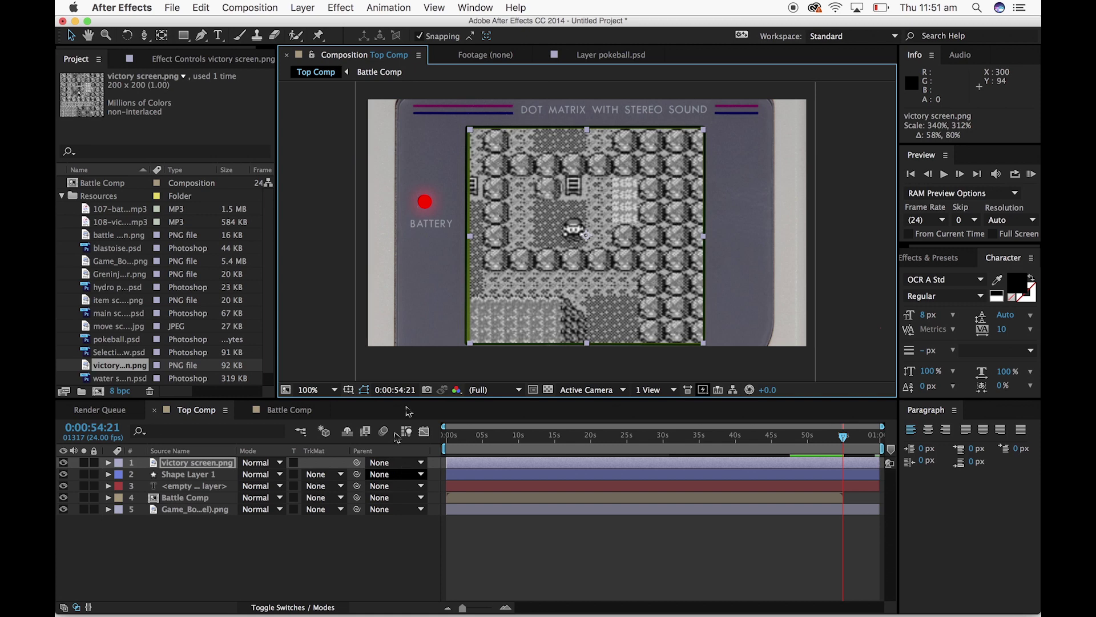
Lower victory screen.png's opacity to 32% and trim the layer's start to 0:00:54:21
click(115, 467)
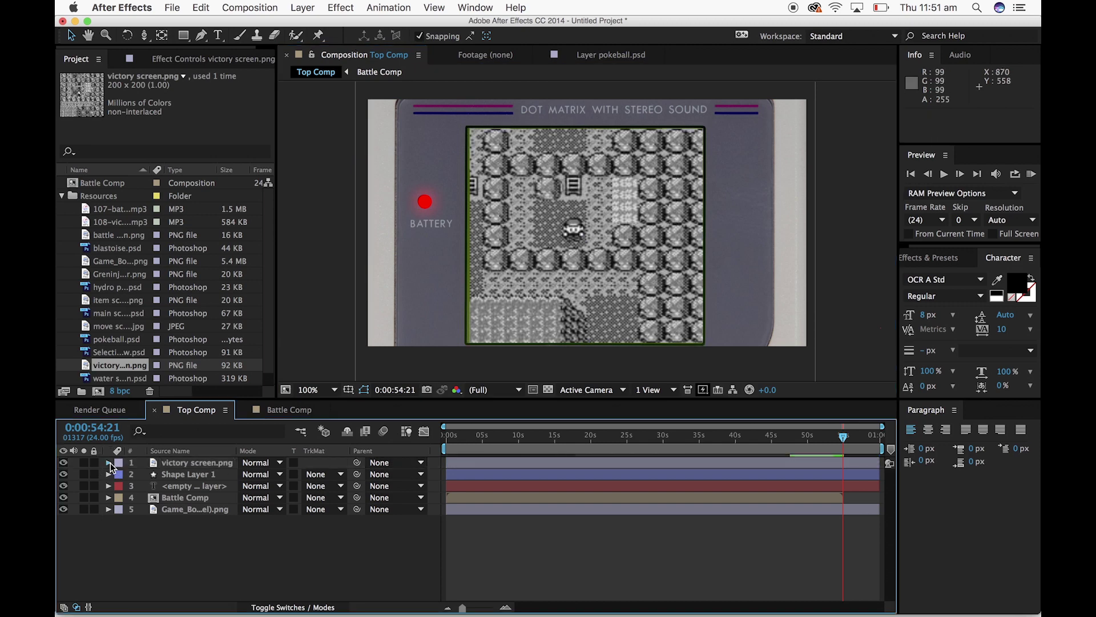
click(109, 464)
click(120, 475)
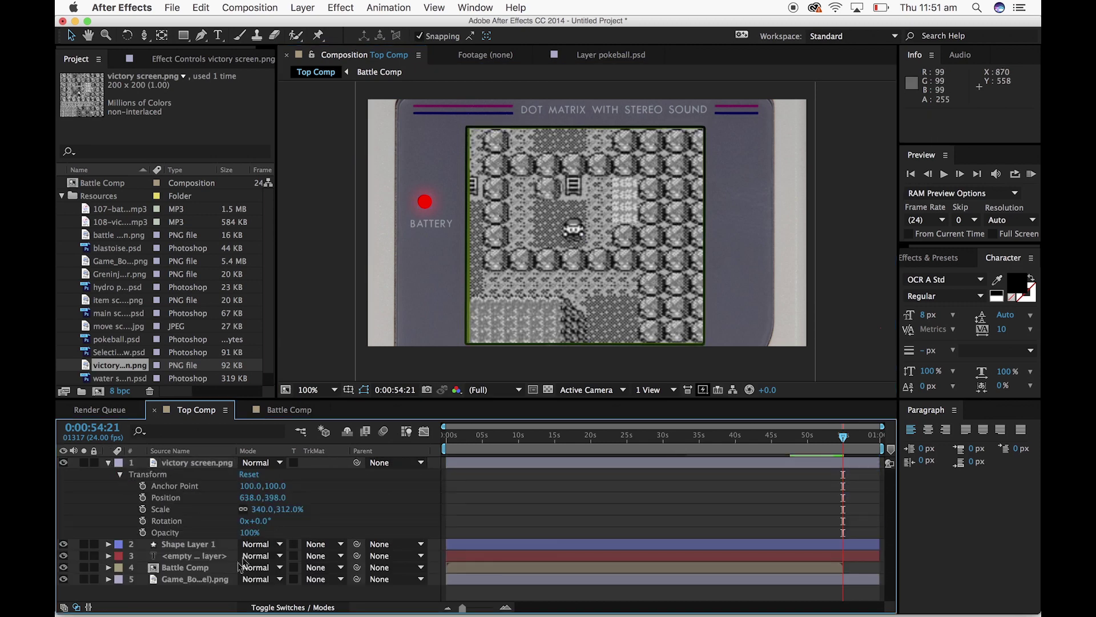
drag(248, 532, 210, 539)
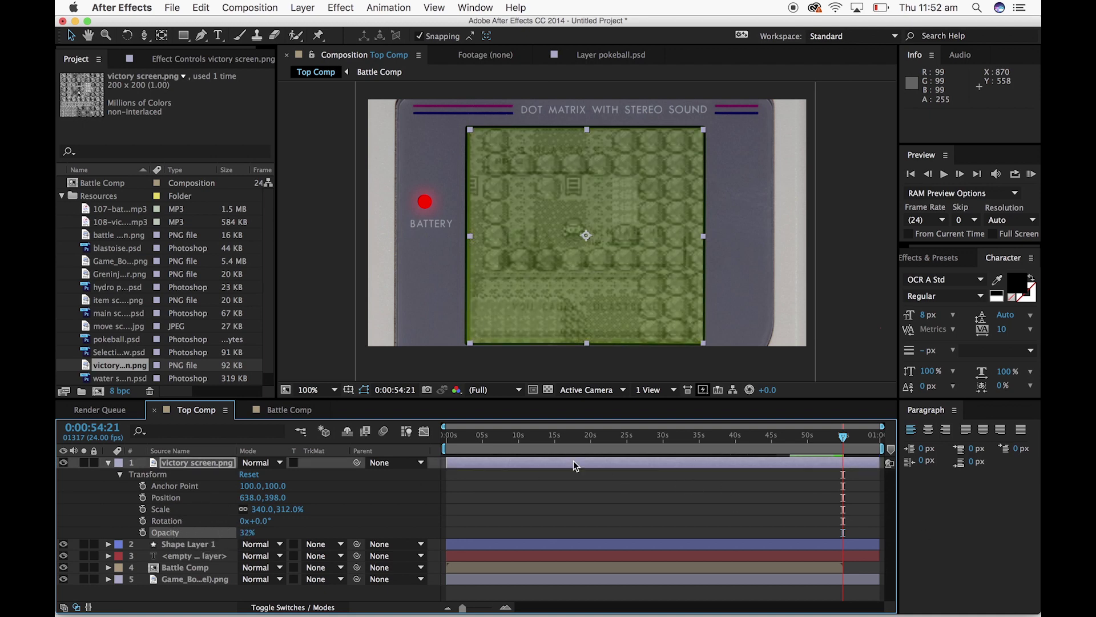
drag(453, 469, 842, 474)
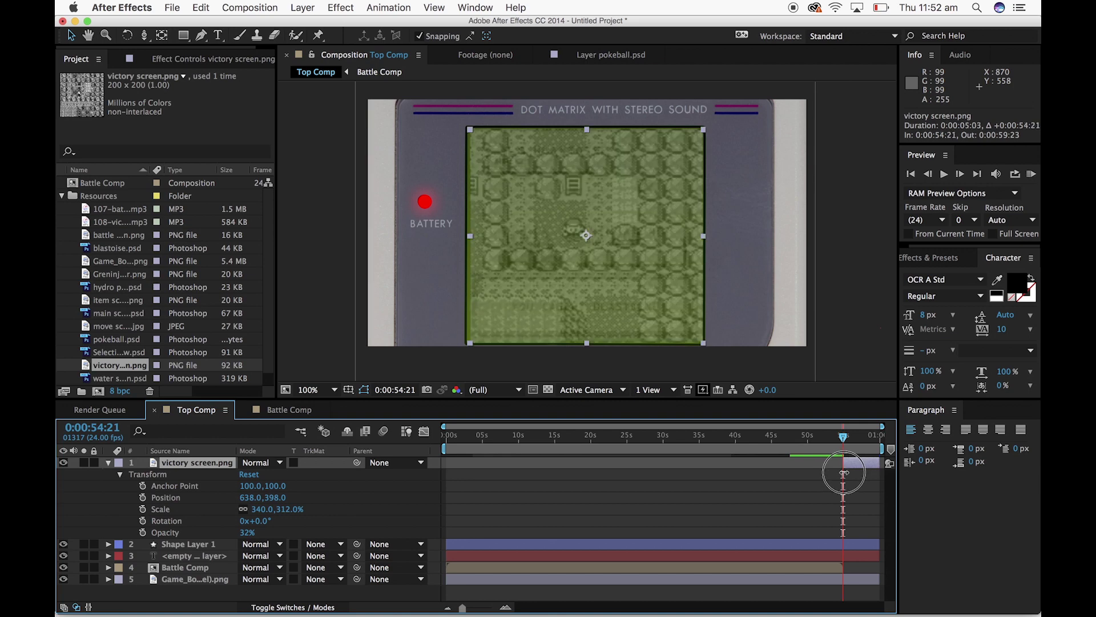
Compare the victory screen around its starting frame and set its opacity to 13%
click(851, 313)
drag(847, 443, 849, 439)
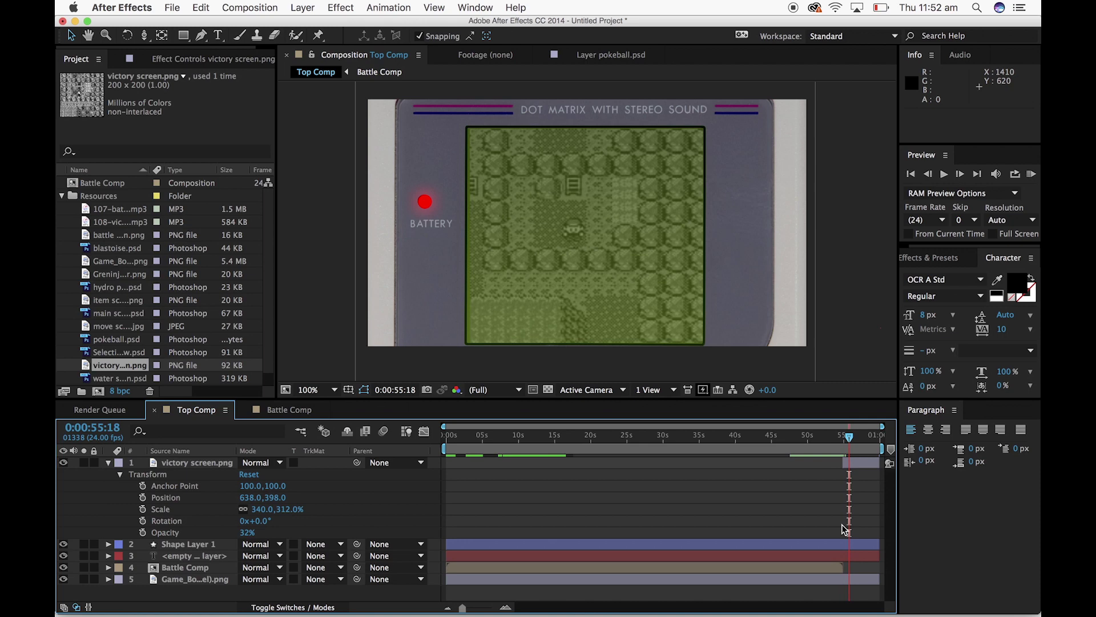
mouse_move(848, 443)
mouse_down()
mouse_move(834, 451)
mouse_move(843, 449)
mouse_up()
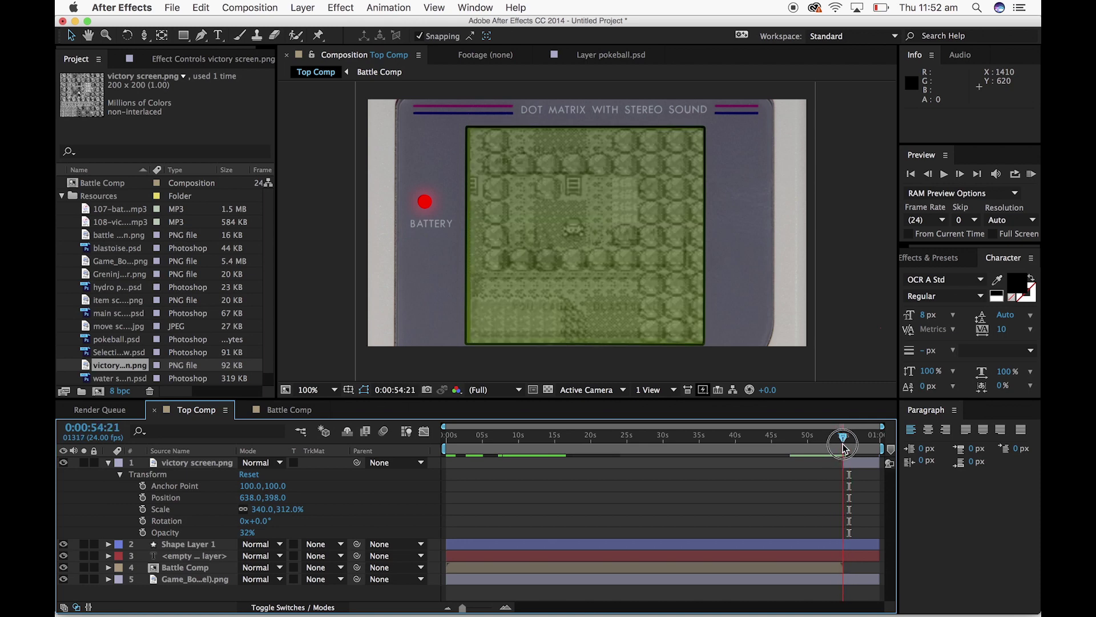
click(248, 533)
text(13)
key(Return)
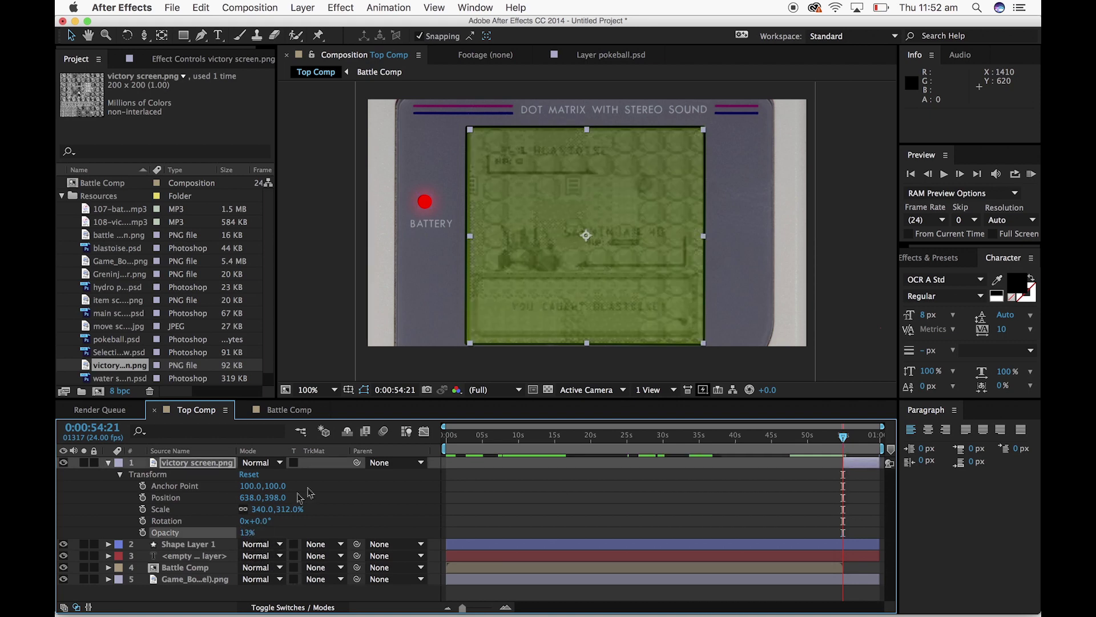
Trim victory screen.png's start to 0:00:55:00, exactly where the Battle Comp layer ends
drag(845, 443, 844, 444)
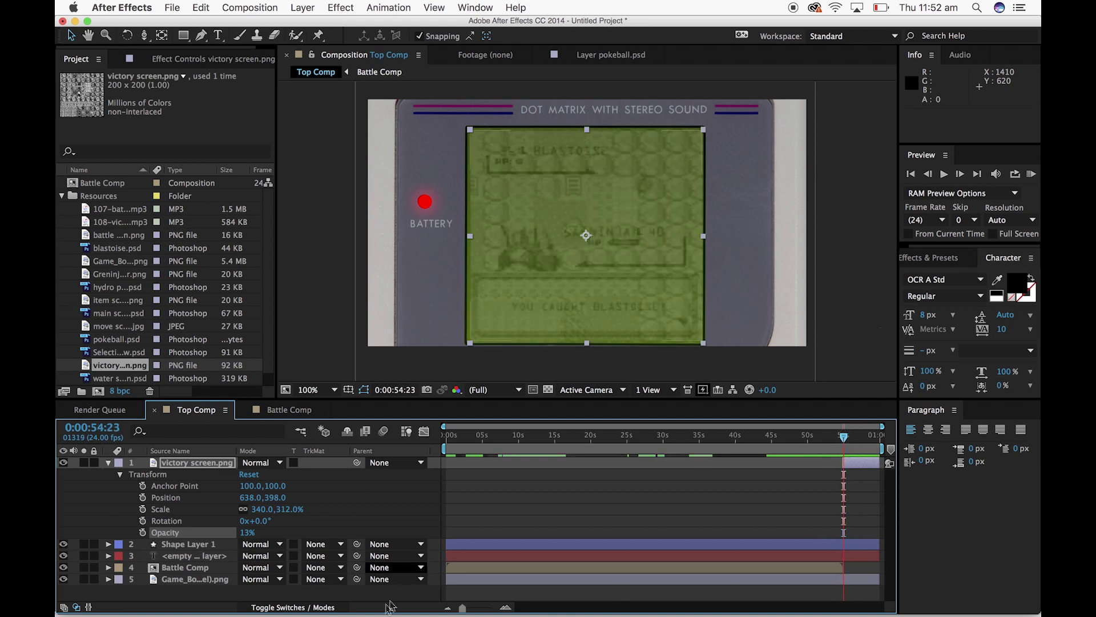
drag(463, 607, 491, 607)
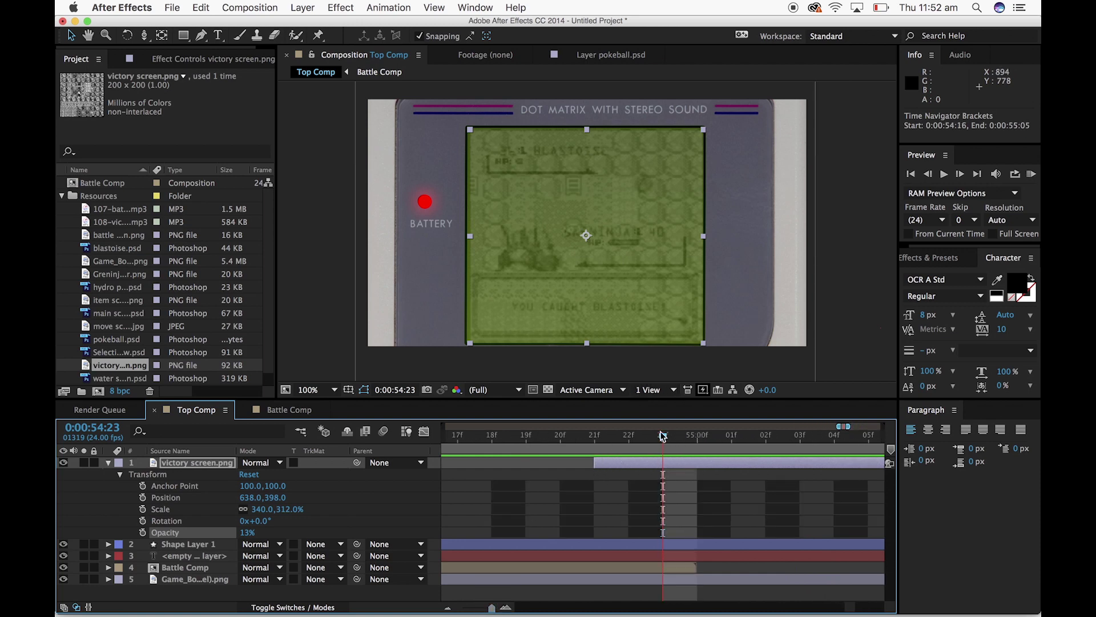
click(690, 437)
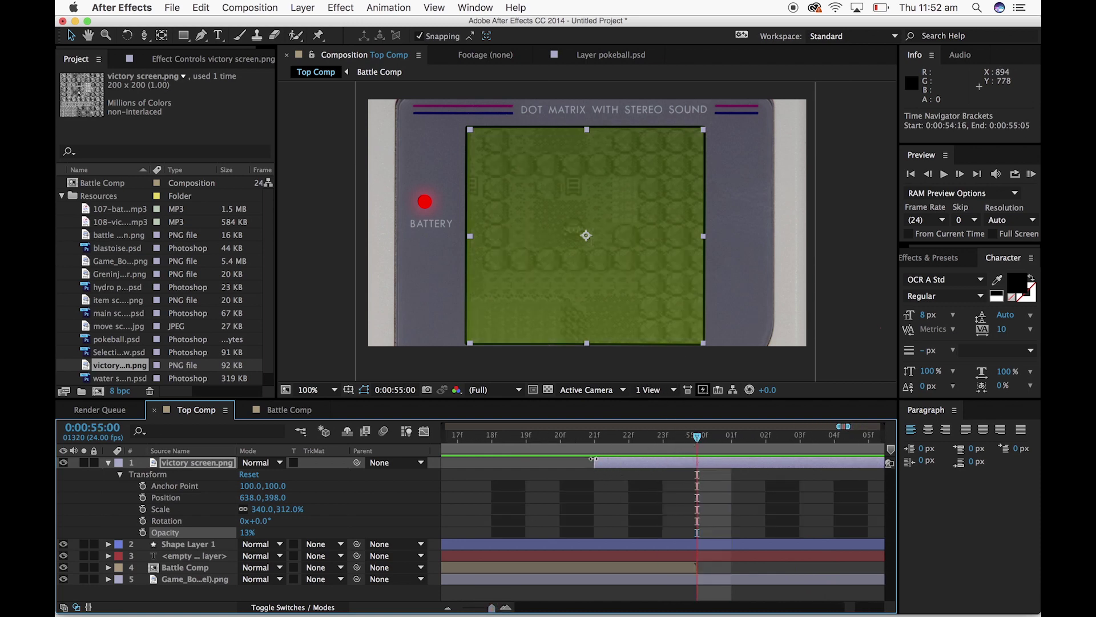
drag(596, 460, 697, 460)
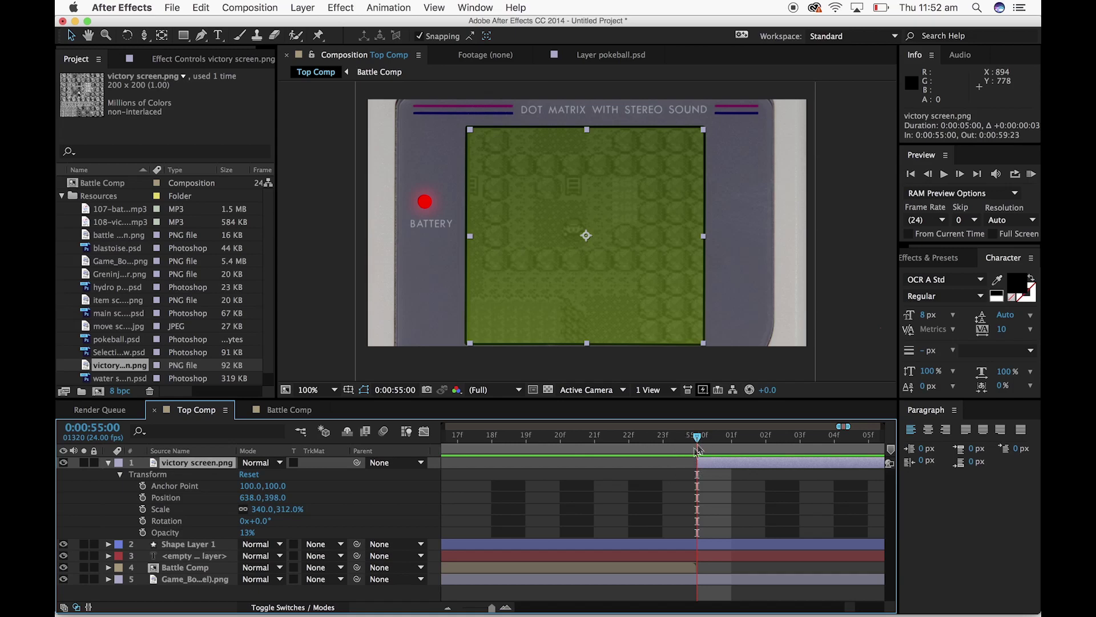
drag(483, 610, 462, 610)
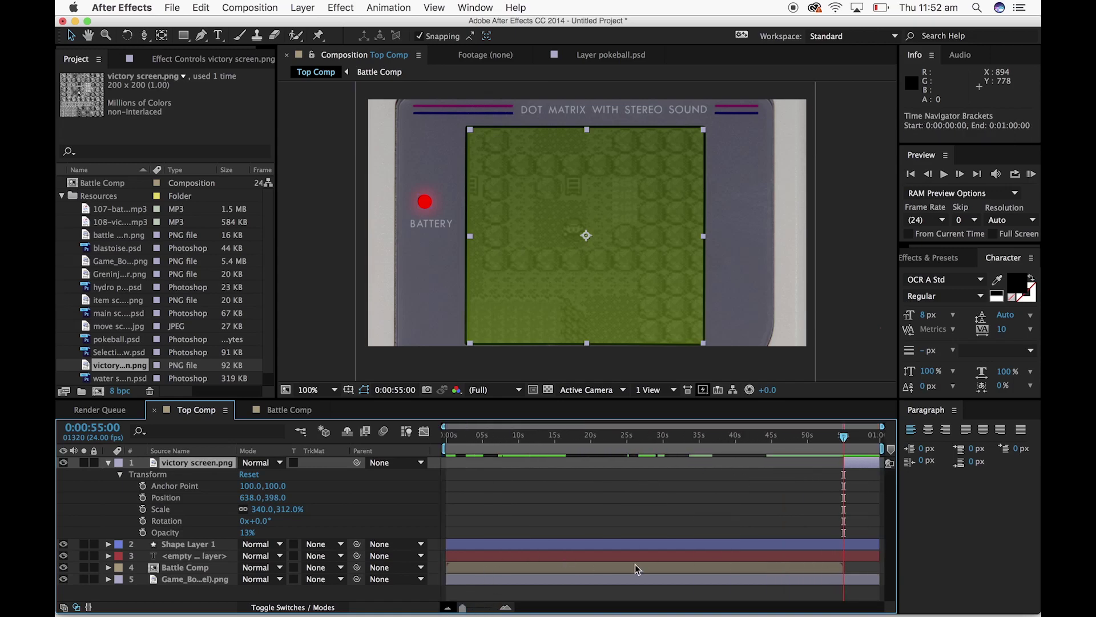
Shift the Battle Comp layer to start at 0:00:02:04 and trim victory screen.png's start to 0:00:57:02
drag(542, 574, 560, 574)
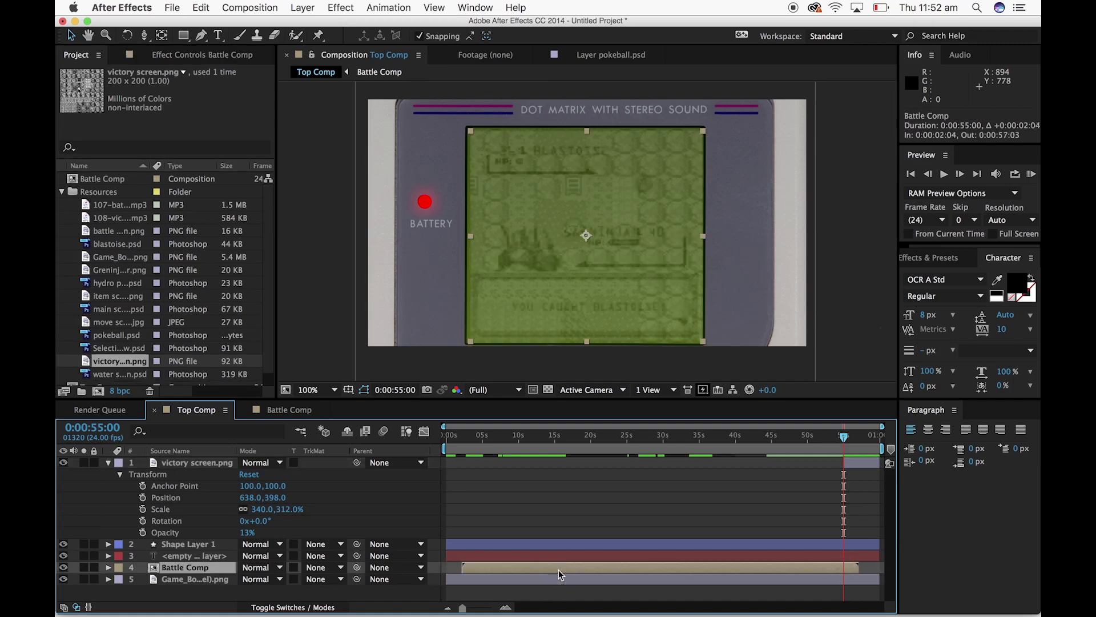
drag(845, 439, 860, 440)
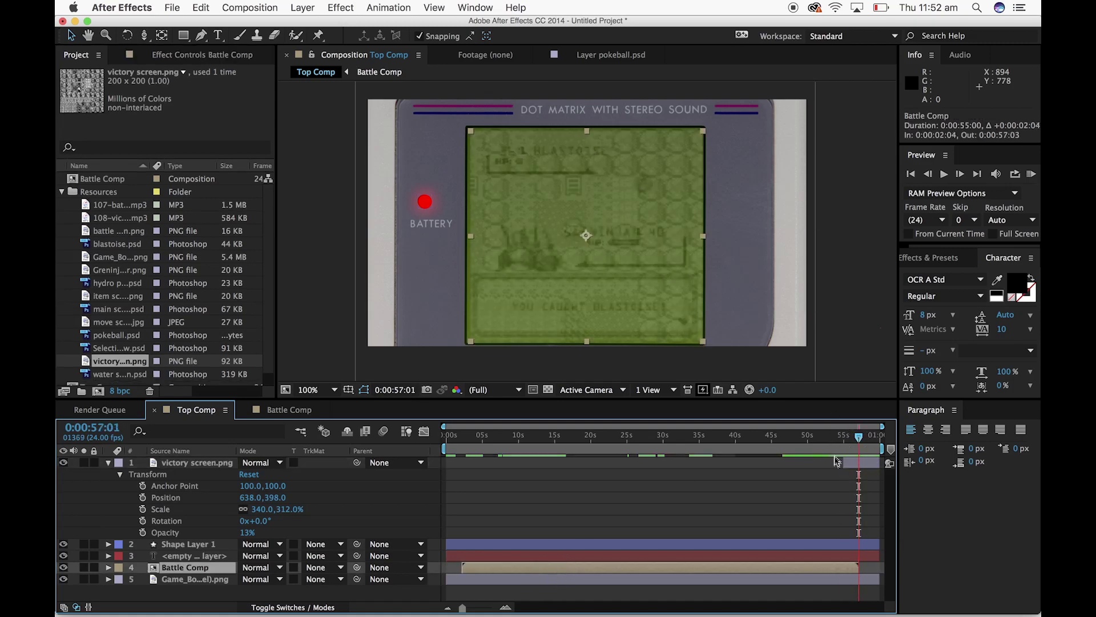
drag(844, 461, 858, 462)
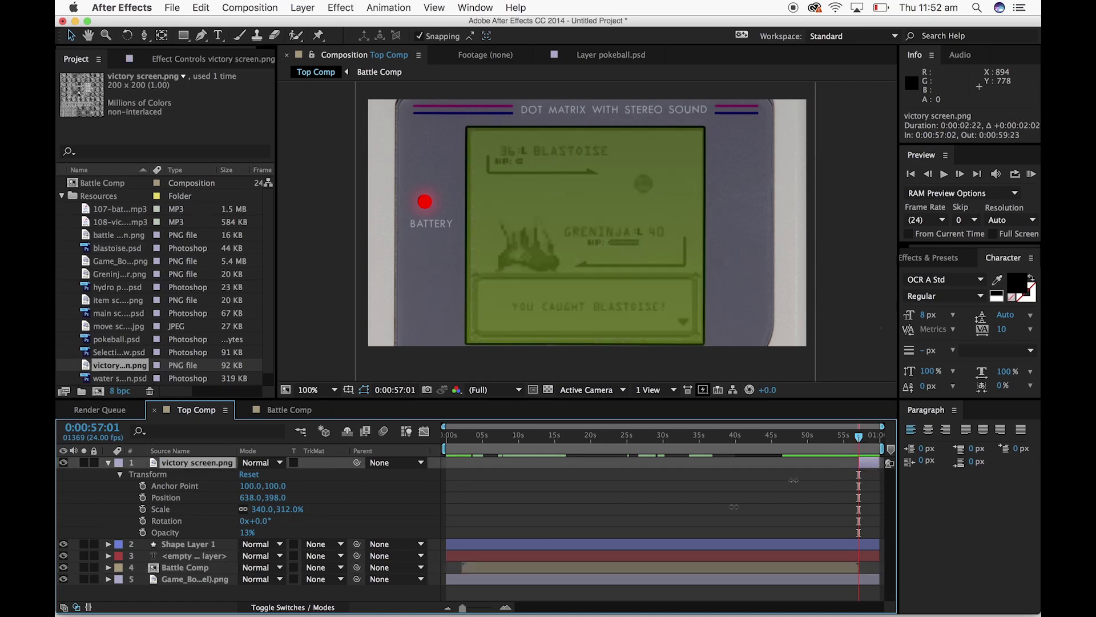
Trim victory screen.png's start to 0:00:57:04 and preview the end of the composition
drag(465, 610, 494, 610)
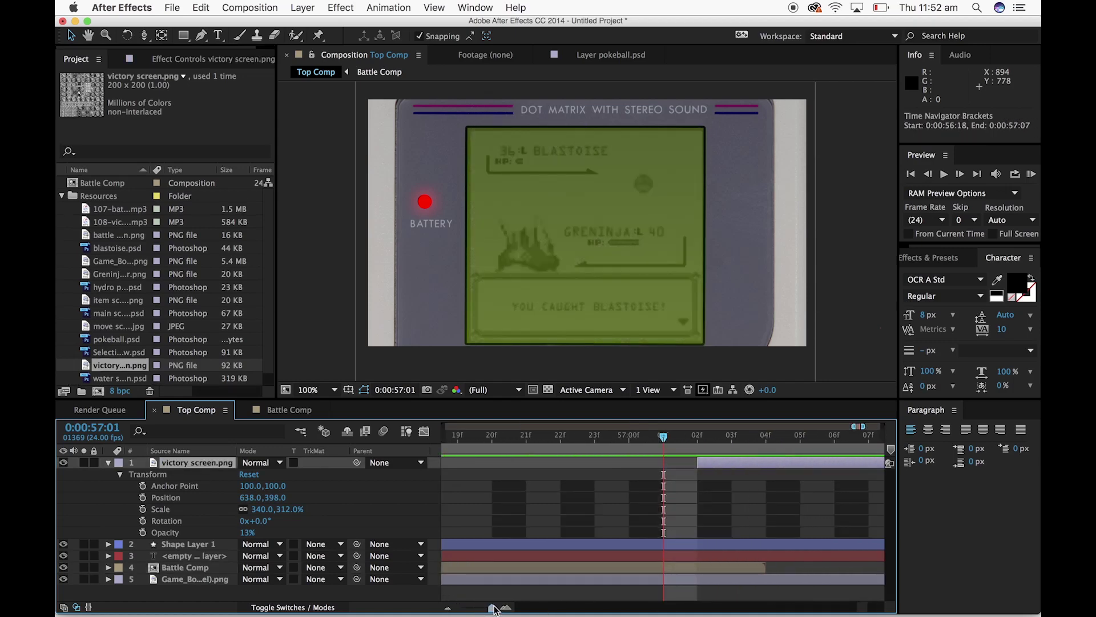
drag(696, 461, 762, 463)
drag(663, 437, 851, 451)
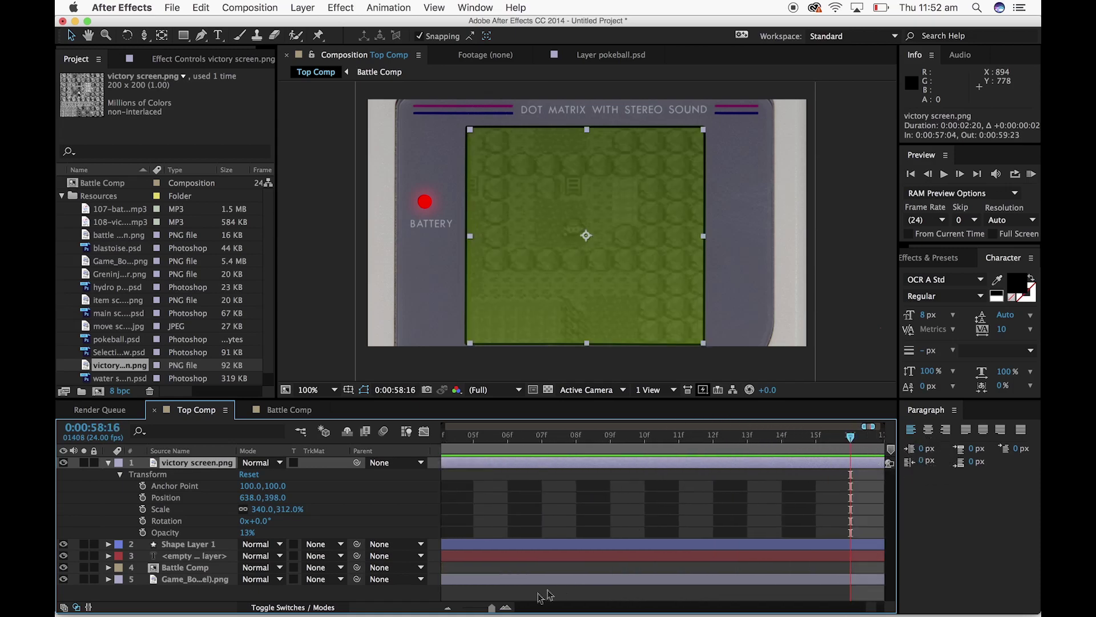
drag(478, 610, 433, 612)
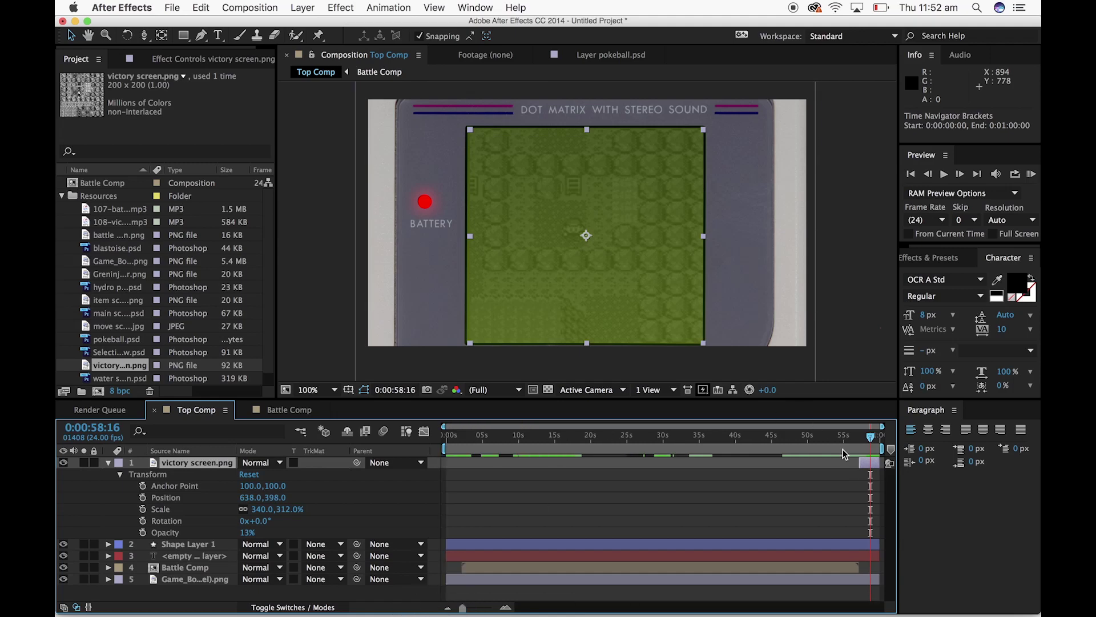
key(space)
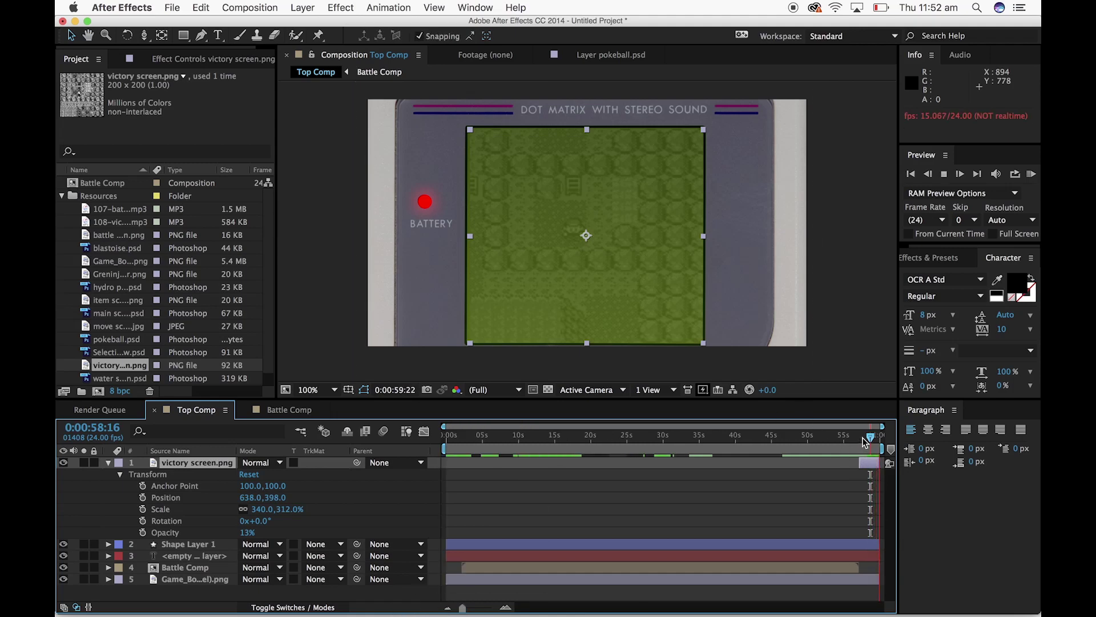
click(457, 459)
mouse_move(456, 460)
mouse_down()
mouse_move(465, 457)
mouse_move(448, 457)
mouse_move(474, 457)
mouse_move(444, 457)
mouse_up()
click(109, 463)
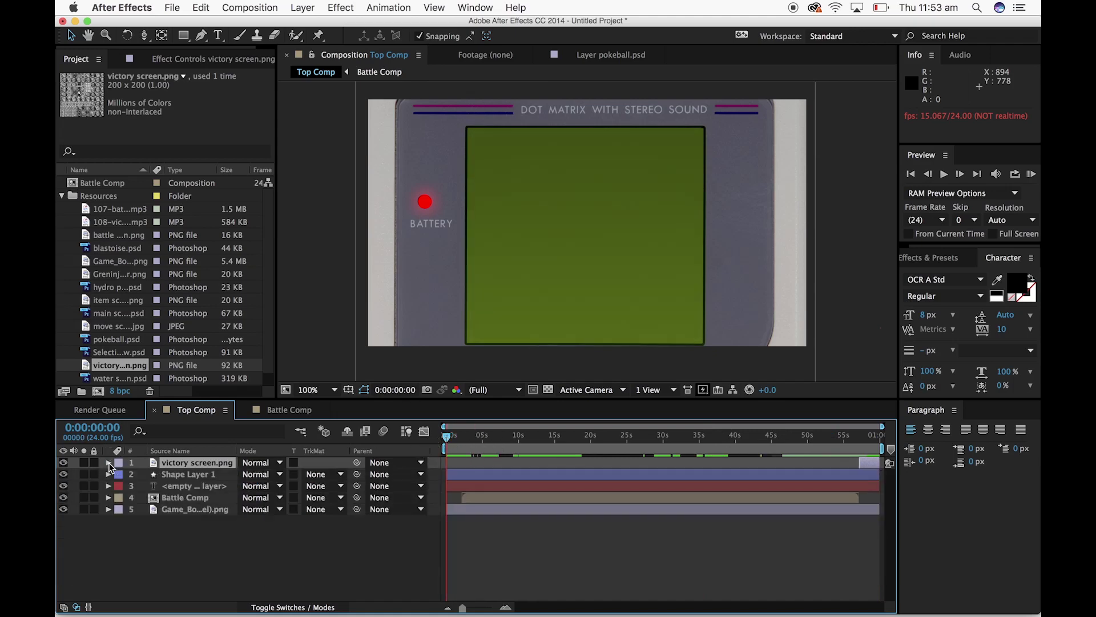
click(184, 36)
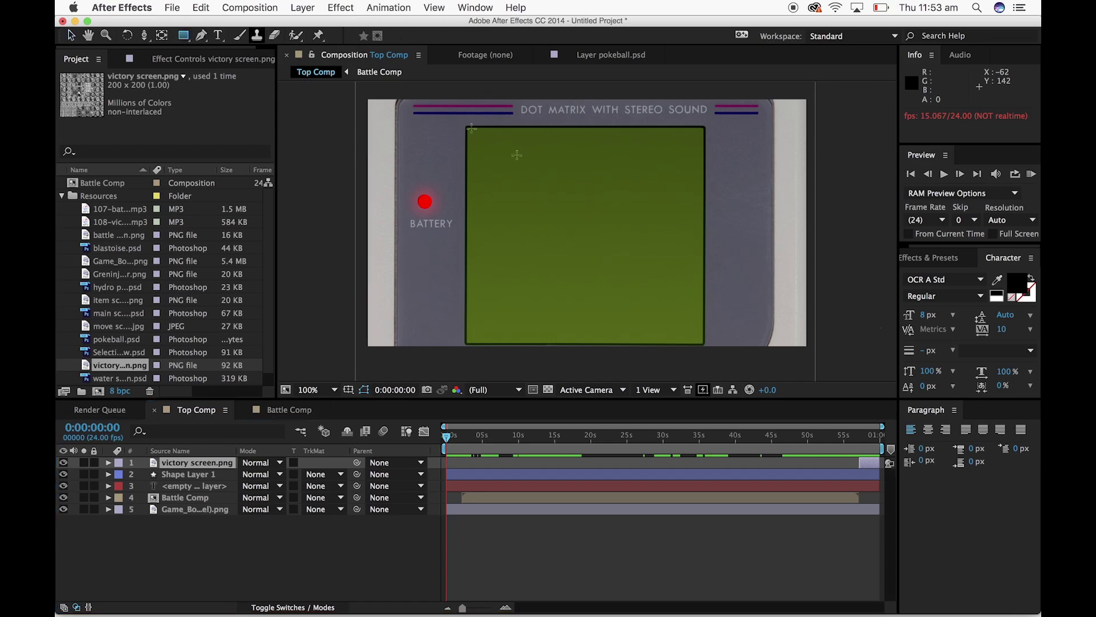
drag(473, 134, 621, 232)
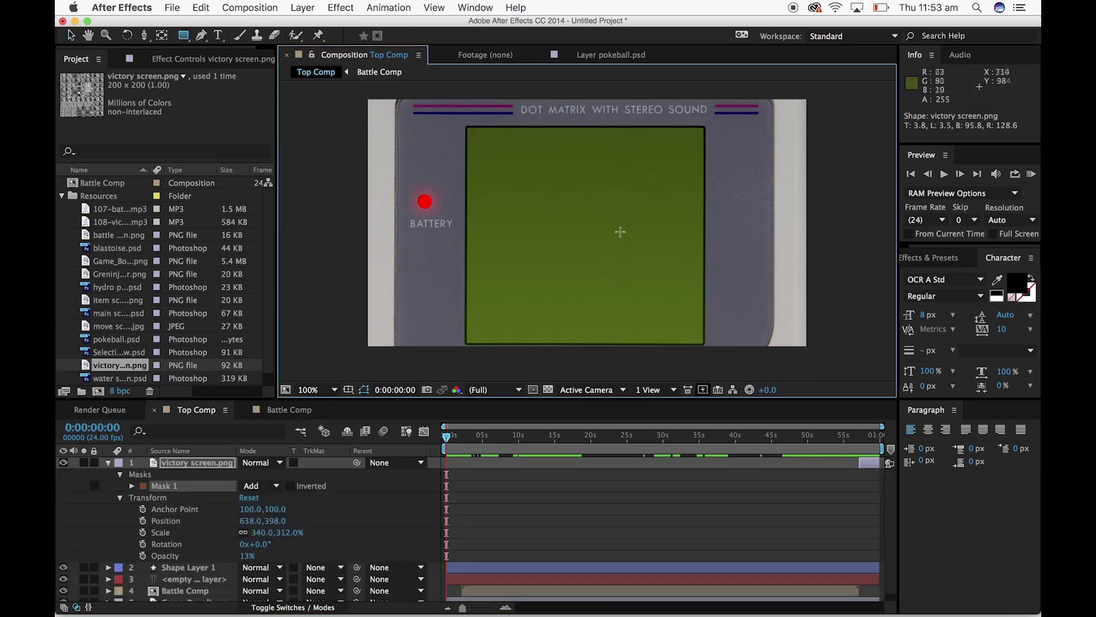
key(super+z)
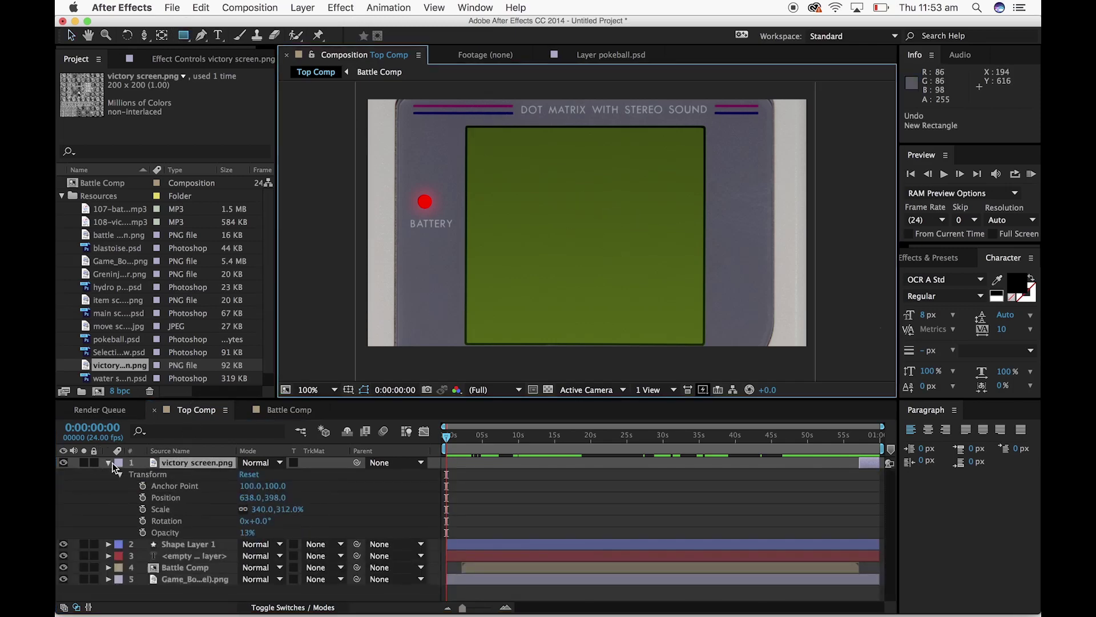
click(113, 466)
click(109, 464)
click(71, 36)
click(322, 134)
Draw a rectangle shape covering the Game Boy's green screen area and fill it with black
click(187, 39)
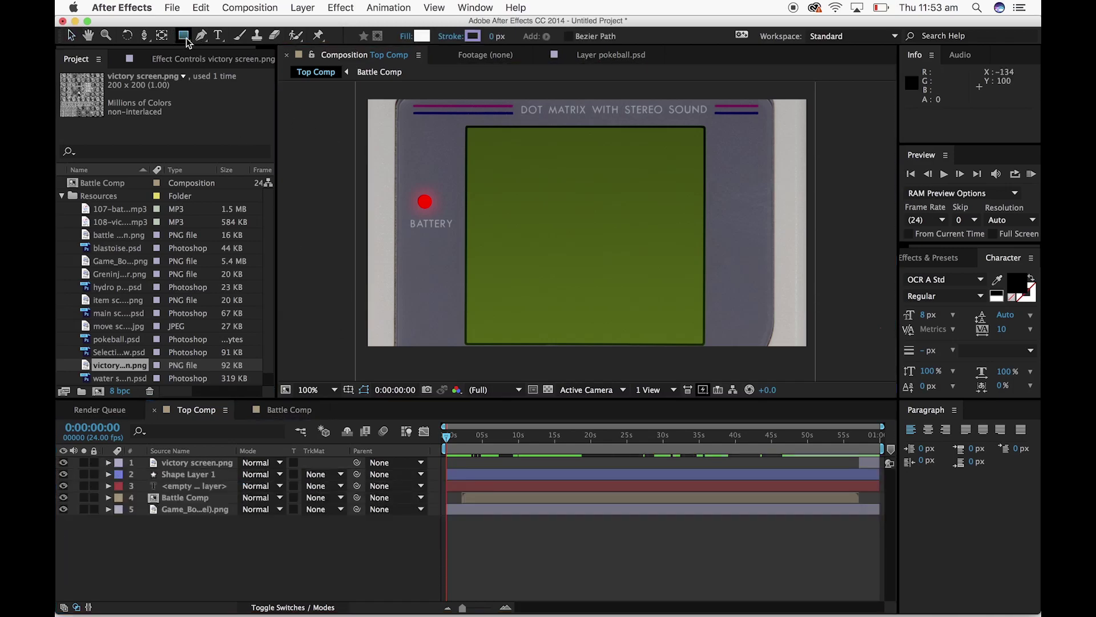
mouse_move(467, 127)
mouse_down()
mouse_move(641, 253)
mouse_move(670, 310)
mouse_move(703, 342)
mouse_up()
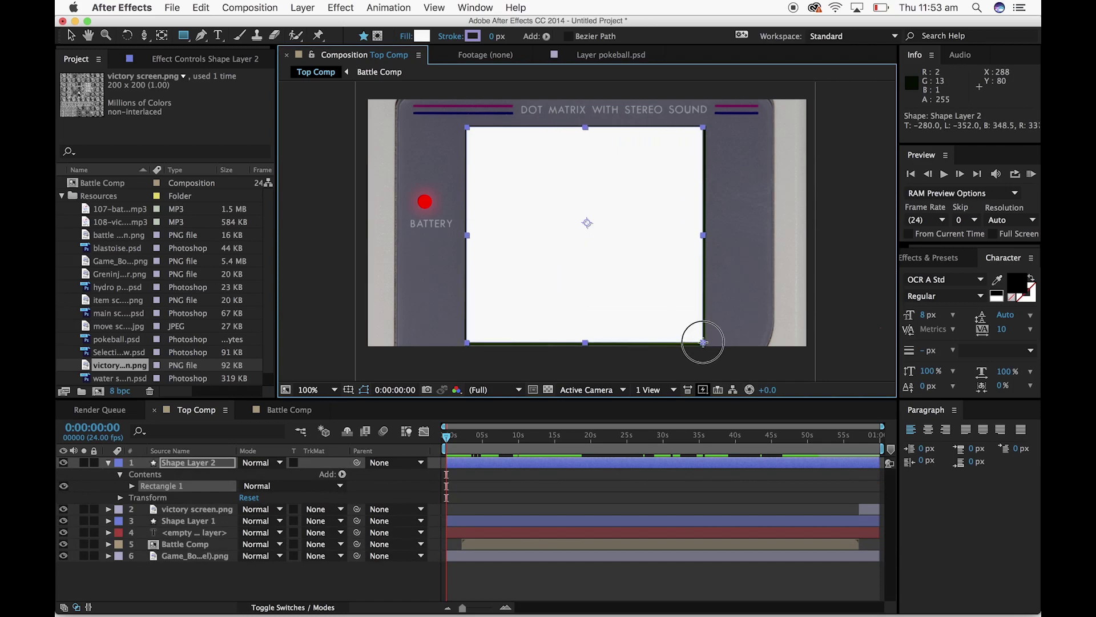
click(422, 36)
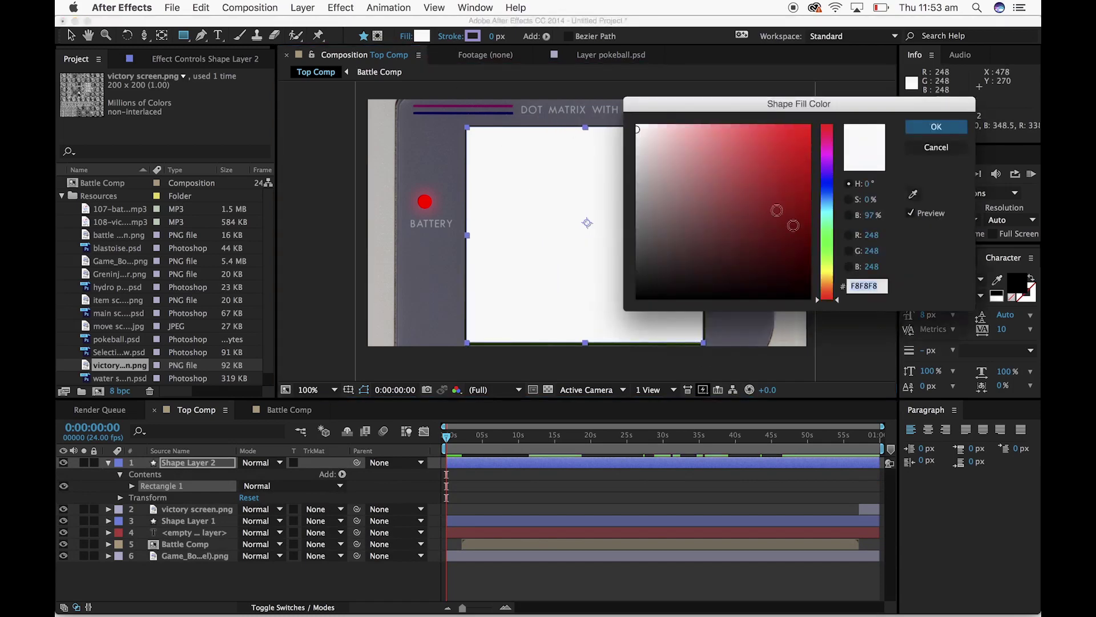
drag(795, 281, 839, 313)
click(931, 126)
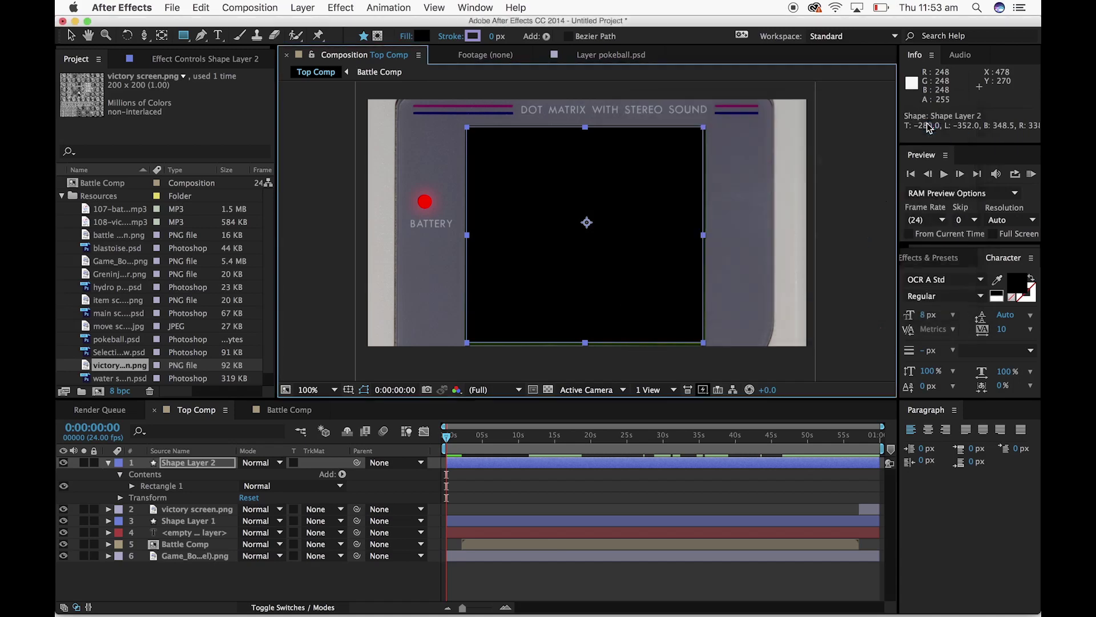
click(68, 36)
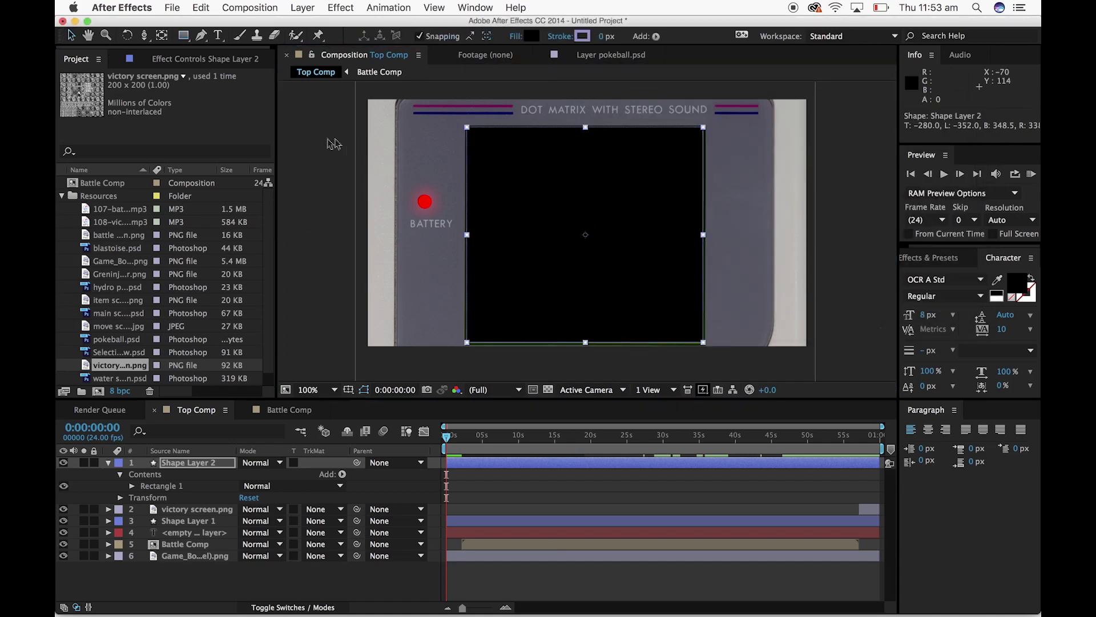
Reveal the black rectangle layer's transform properties and lower its opacity to 69%
click(542, 224)
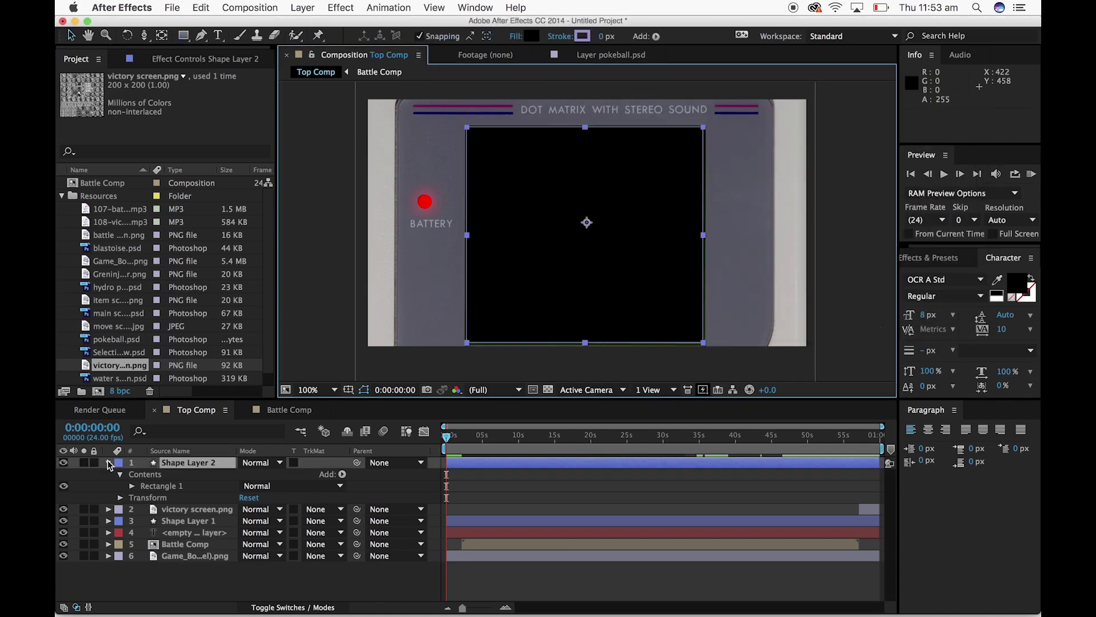
click(109, 463)
click(108, 463)
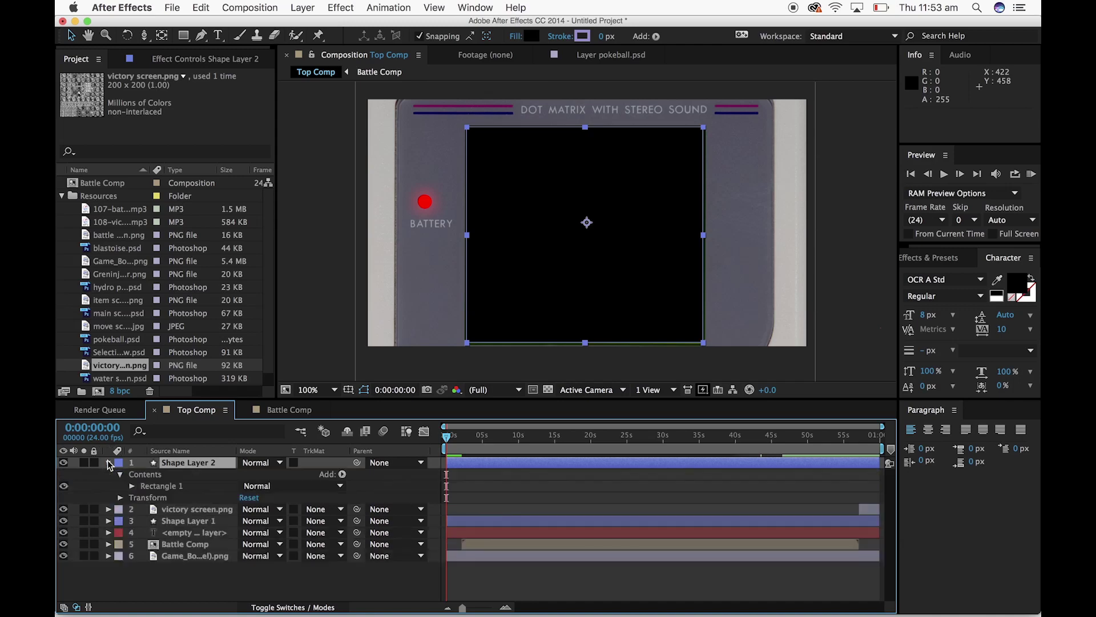
click(120, 498)
drag(251, 556, 232, 563)
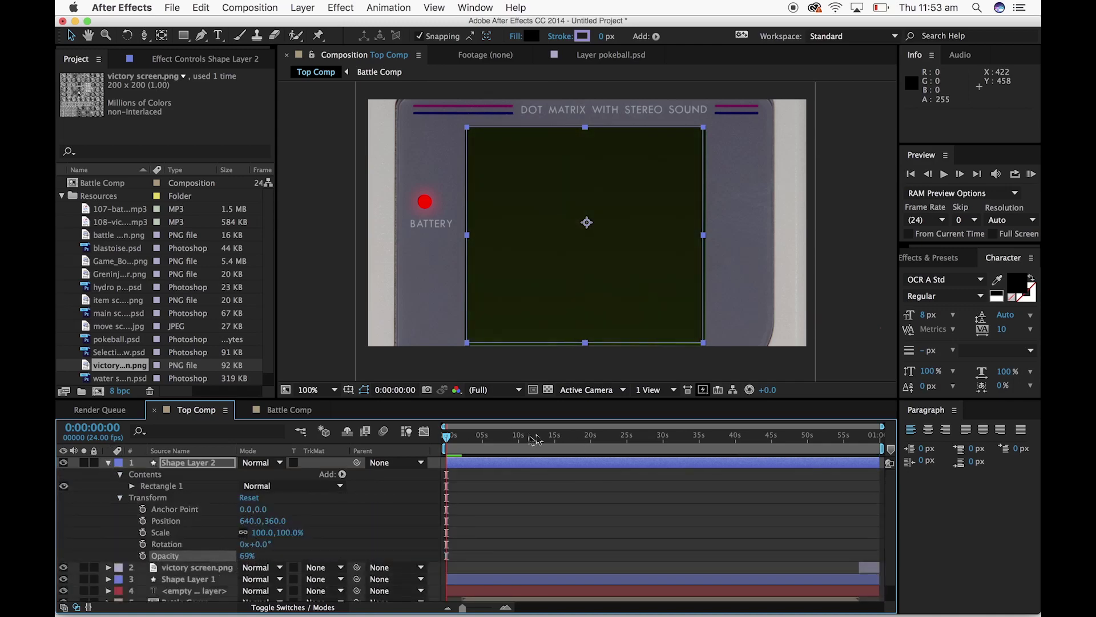
Keyframe the black rectangle's opacity at 0% at 0:00:02:04 and 84% at 0:00:00:00
drag(447, 437, 462, 437)
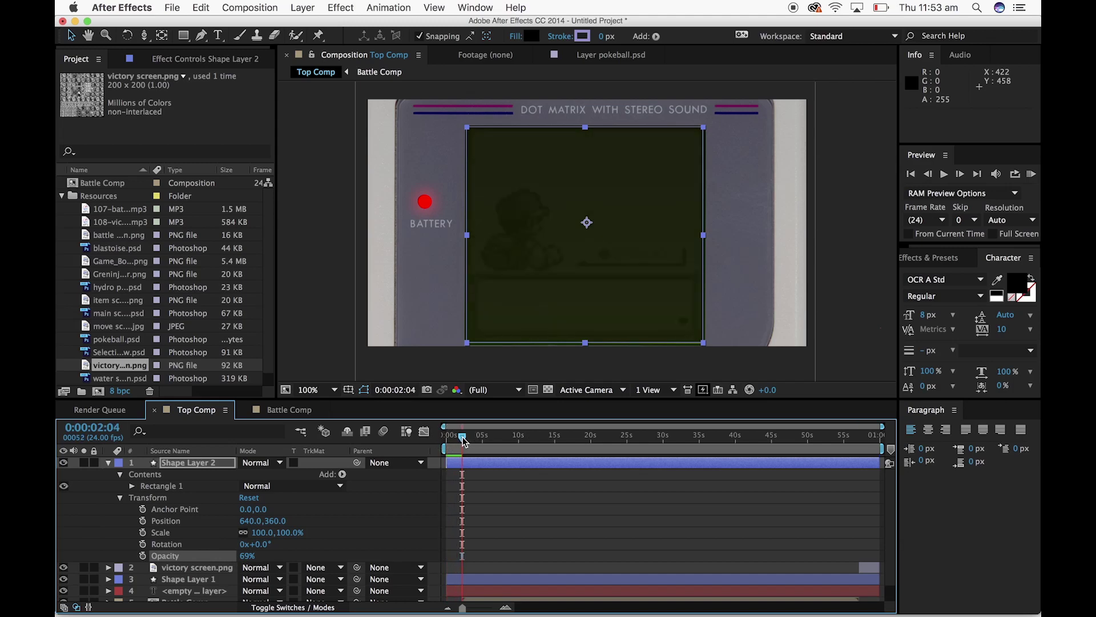
click(143, 556)
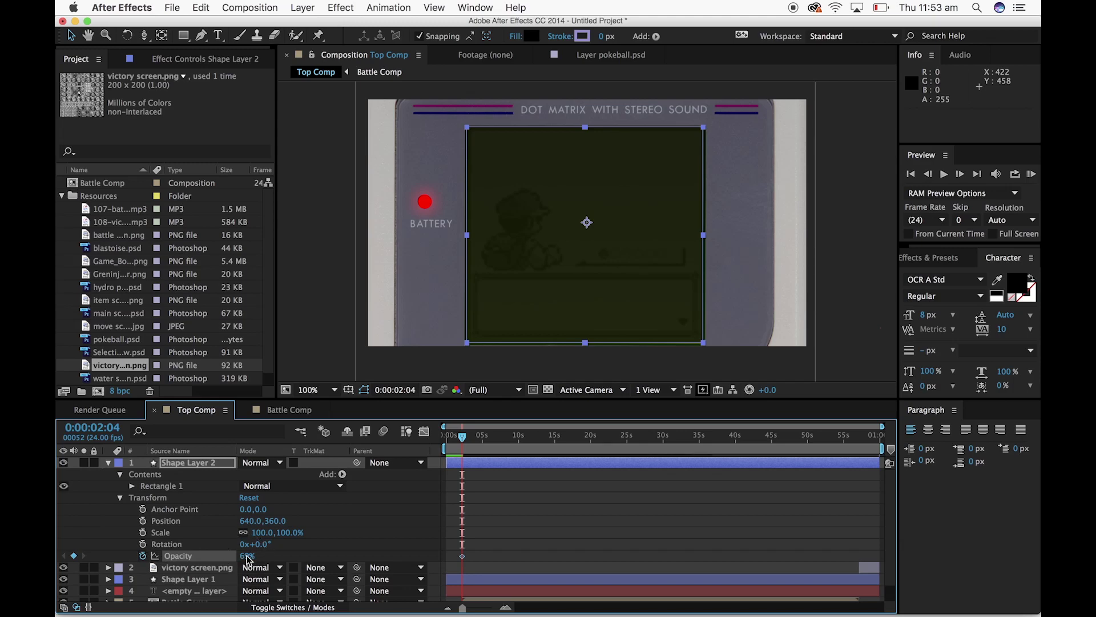
text(0)
key(Return)
drag(466, 443, 435, 448)
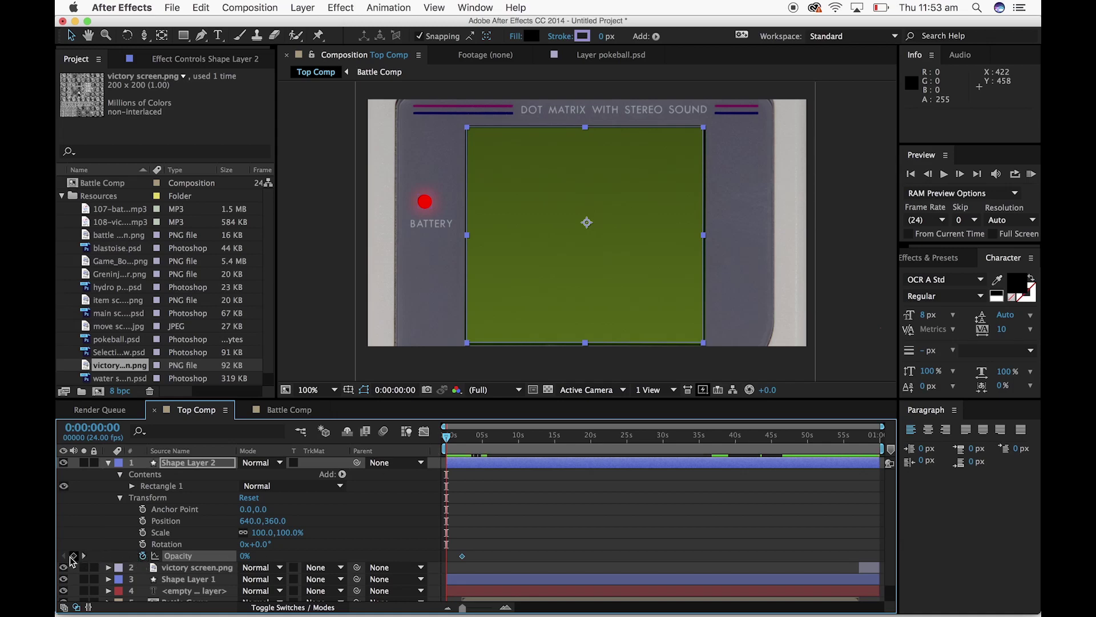
drag(243, 558, 297, 556)
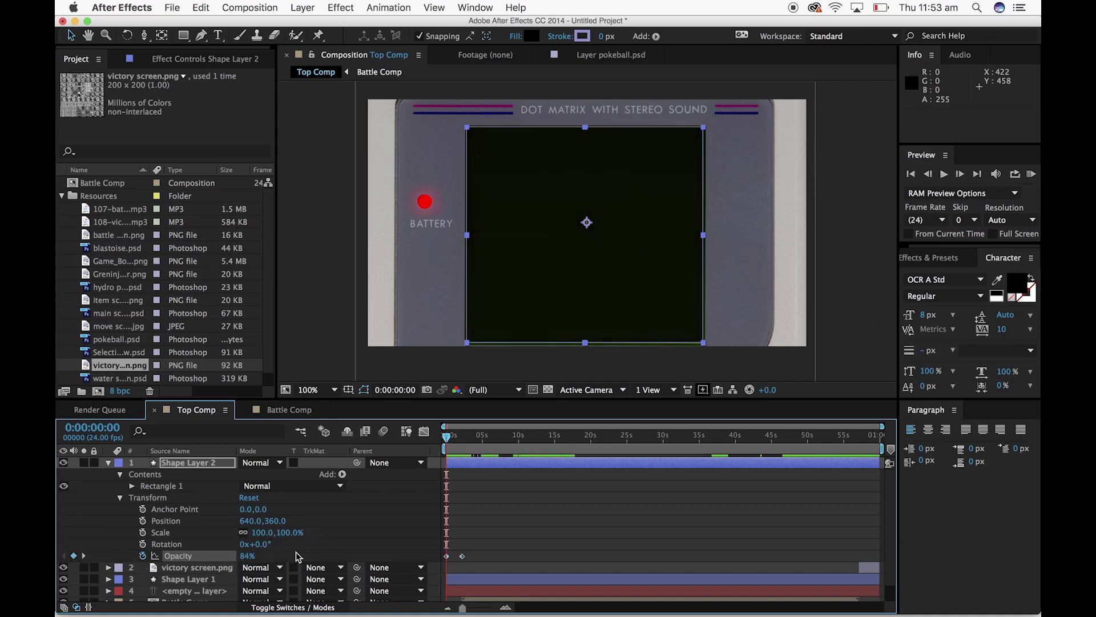
Keyframe the black rectangle's opacity at 0% at 0:00:56:16 and 94% at 0:00:57:17, with a lower opacity at 0:00:58:23
drag(449, 440, 859, 458)
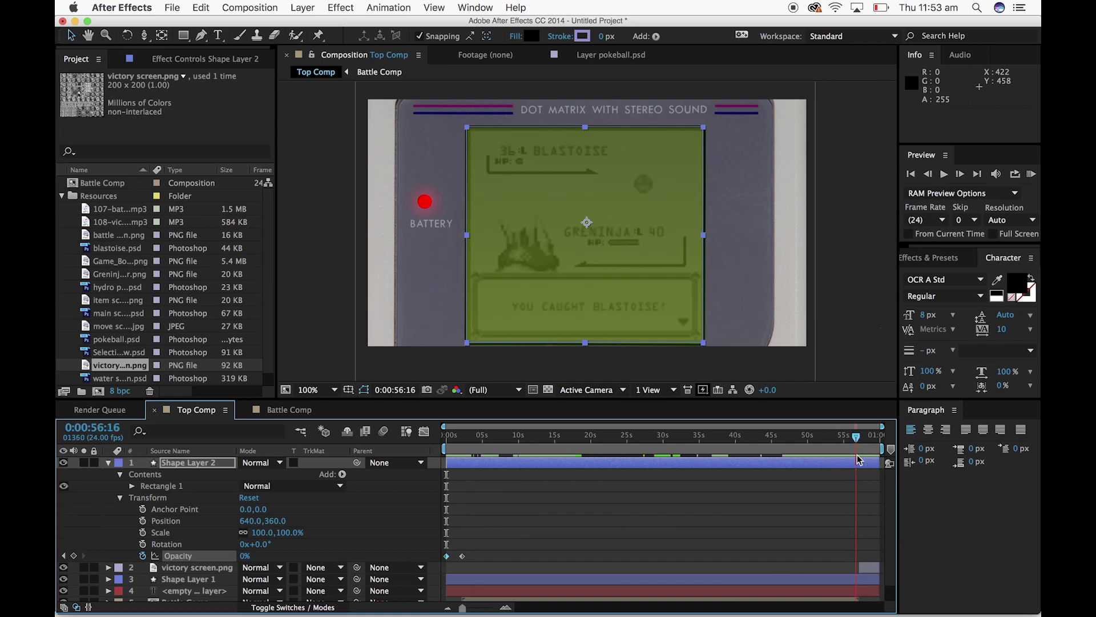
click(74, 555)
drag(861, 442, 864, 440)
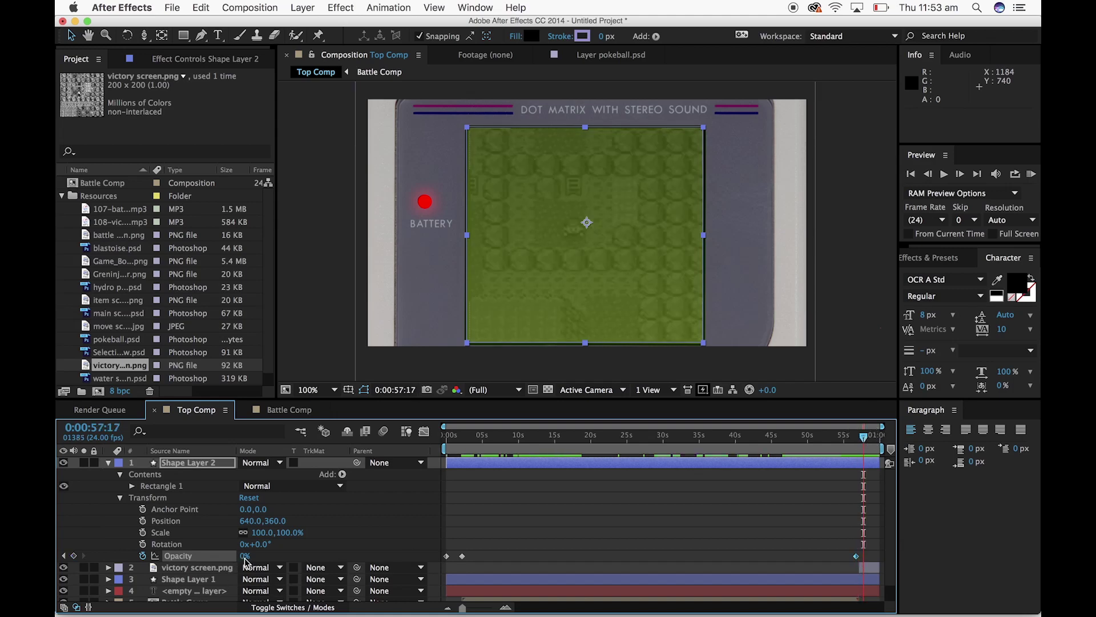
drag(244, 558, 343, 558)
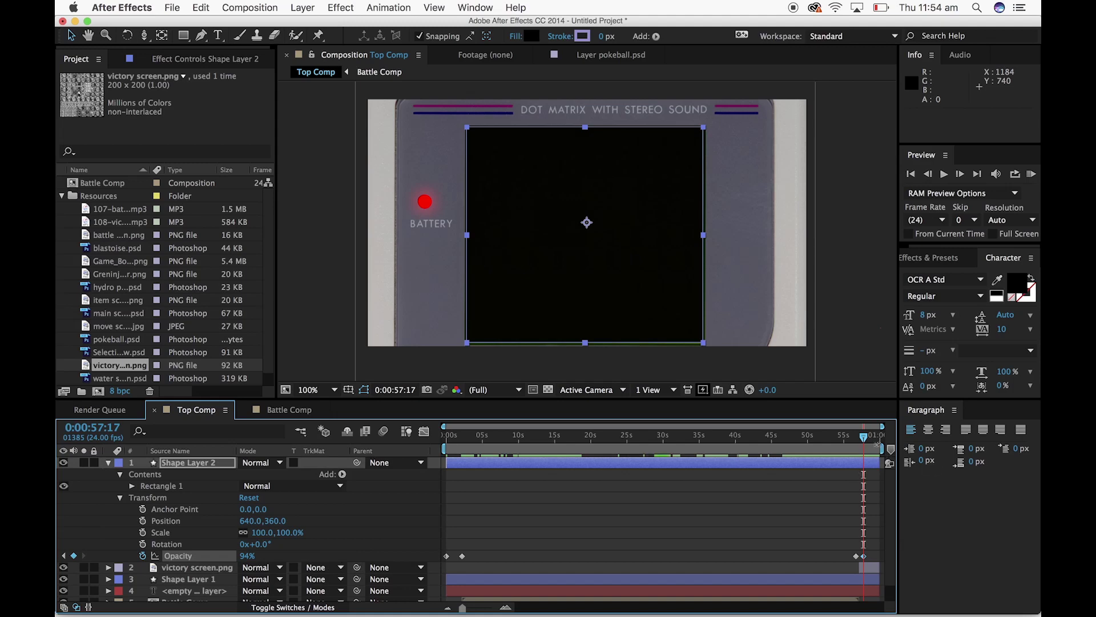
drag(866, 443, 872, 443)
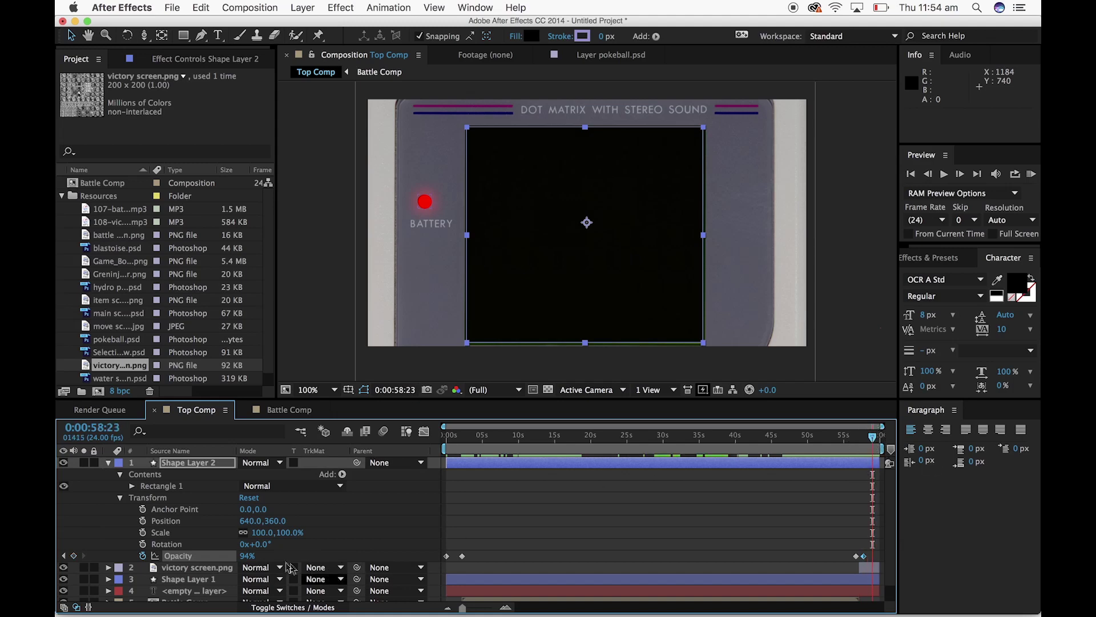
drag(246, 560, 75, 560)
Preview the opening fade from black in Top Comp, including the start of the battle, and return to the first frame
drag(873, 437, 257, 431)
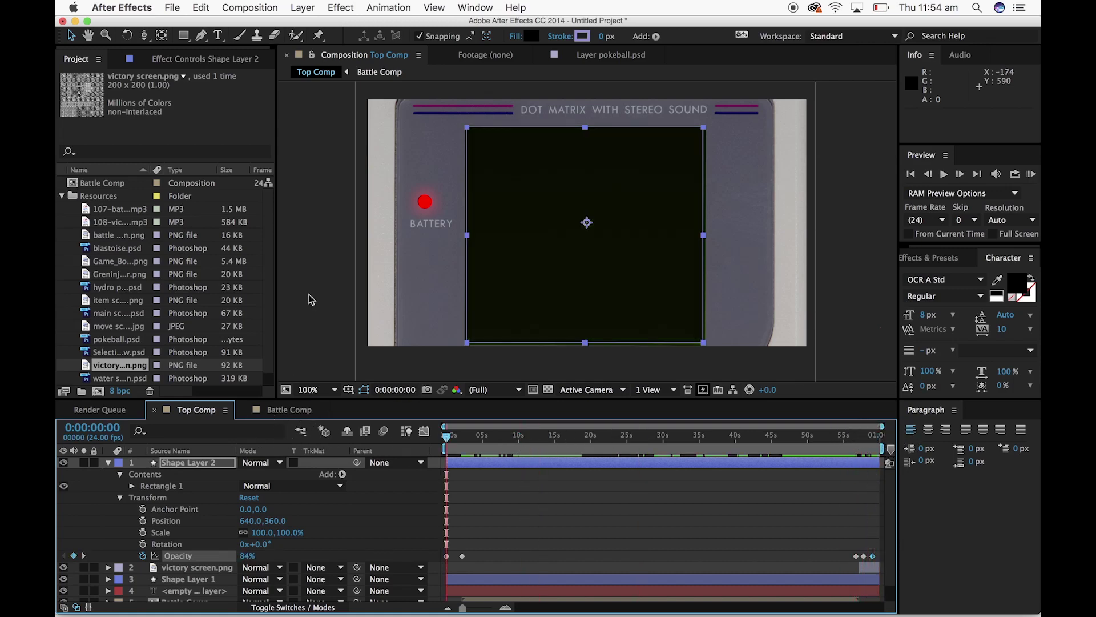
click(62, 195)
click(62, 195)
click(62, 195)
click(109, 463)
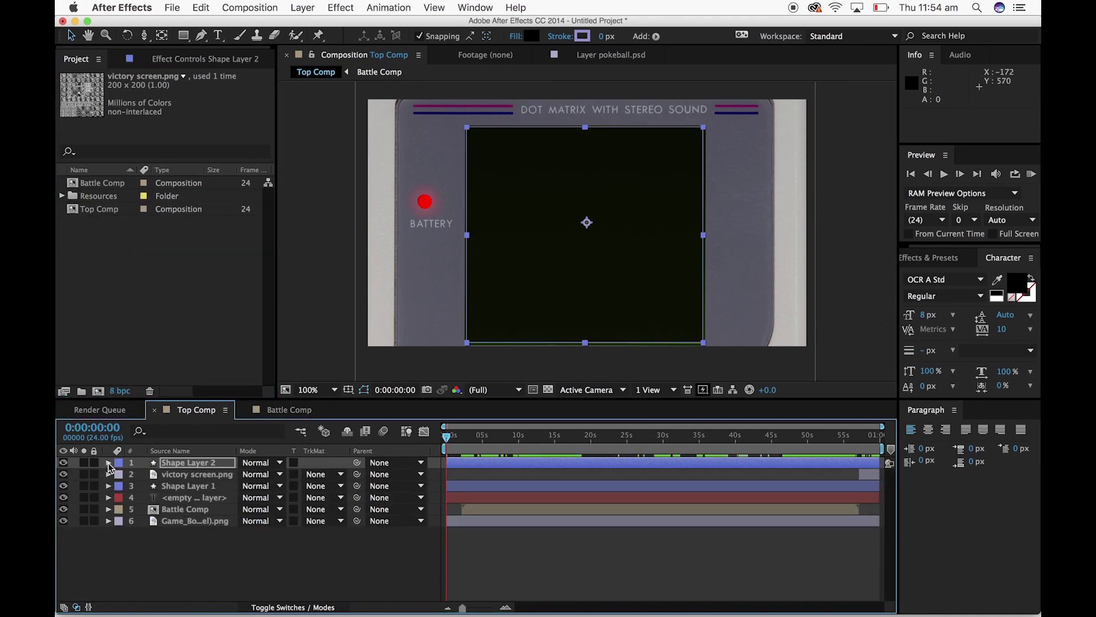
click(840, 316)
key(space)
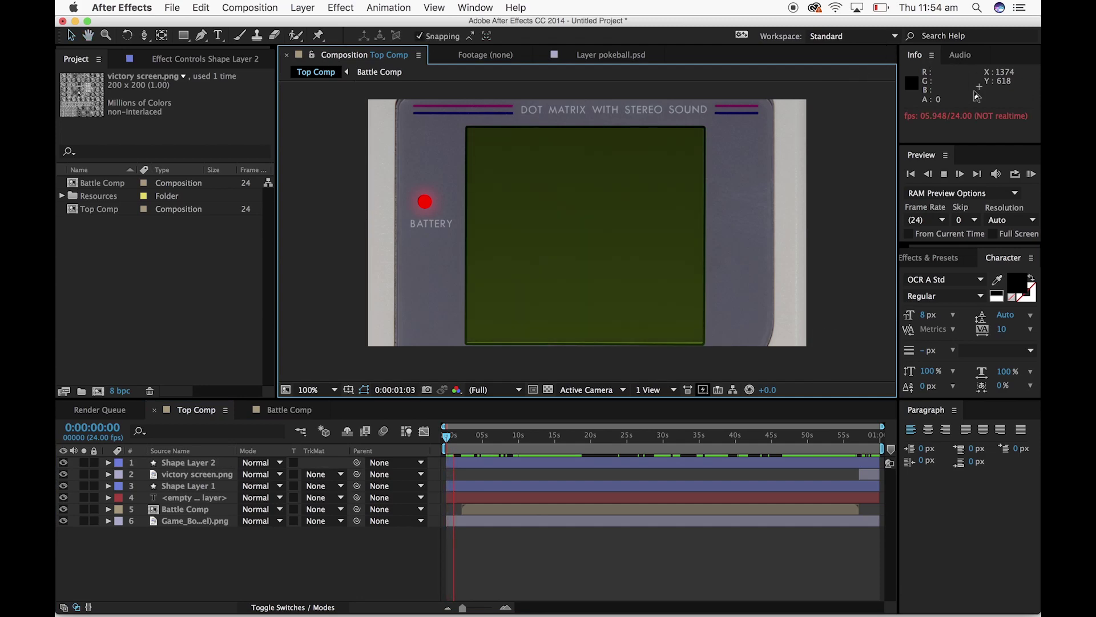
click(460, 438)
drag(462, 442, 466, 439)
key(space)
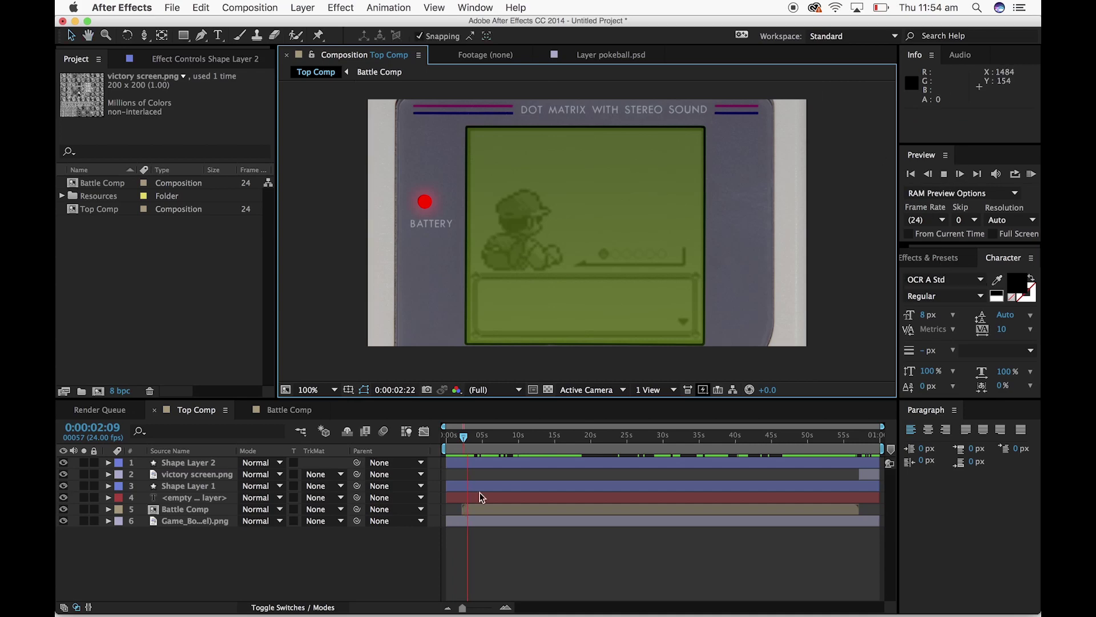
drag(471, 438, 343, 436)
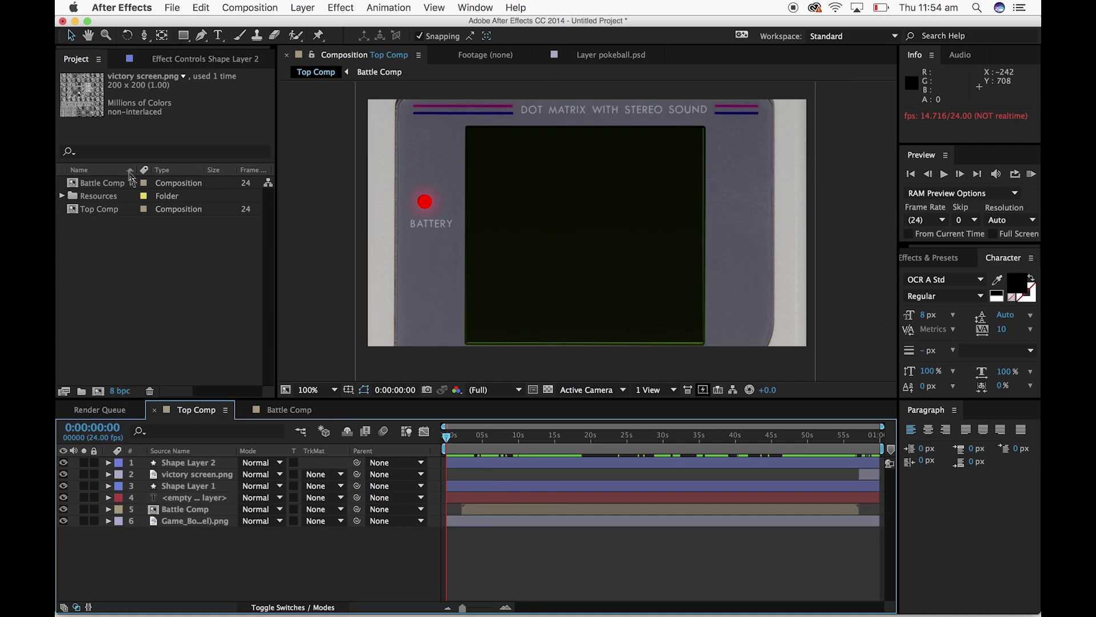
Expand the Resources folder and look through its imported files
click(61, 196)
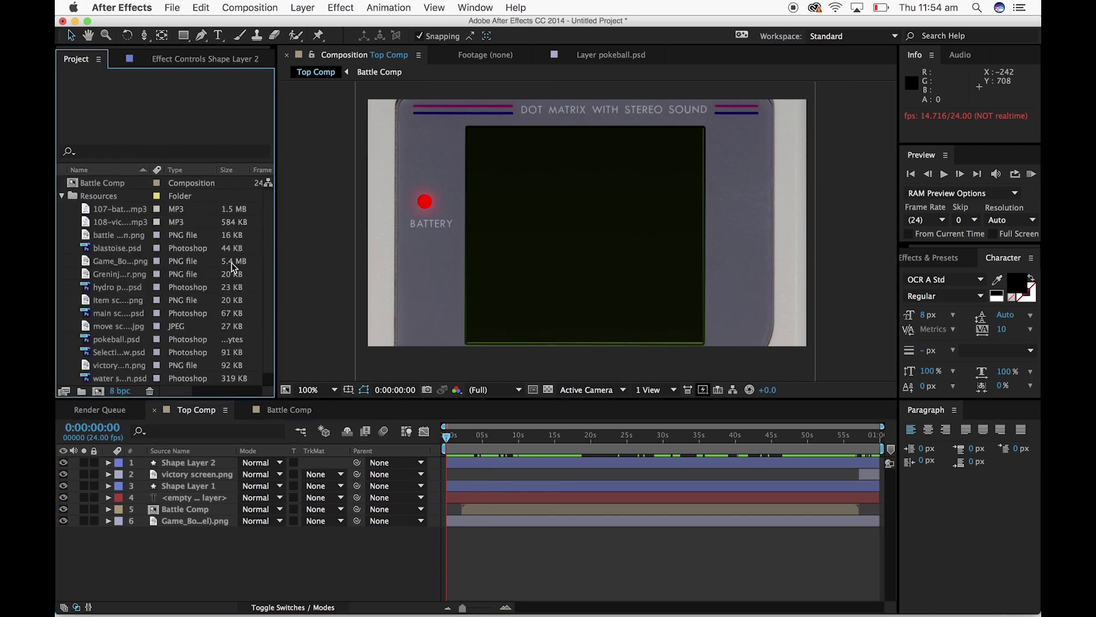
key(super+s)
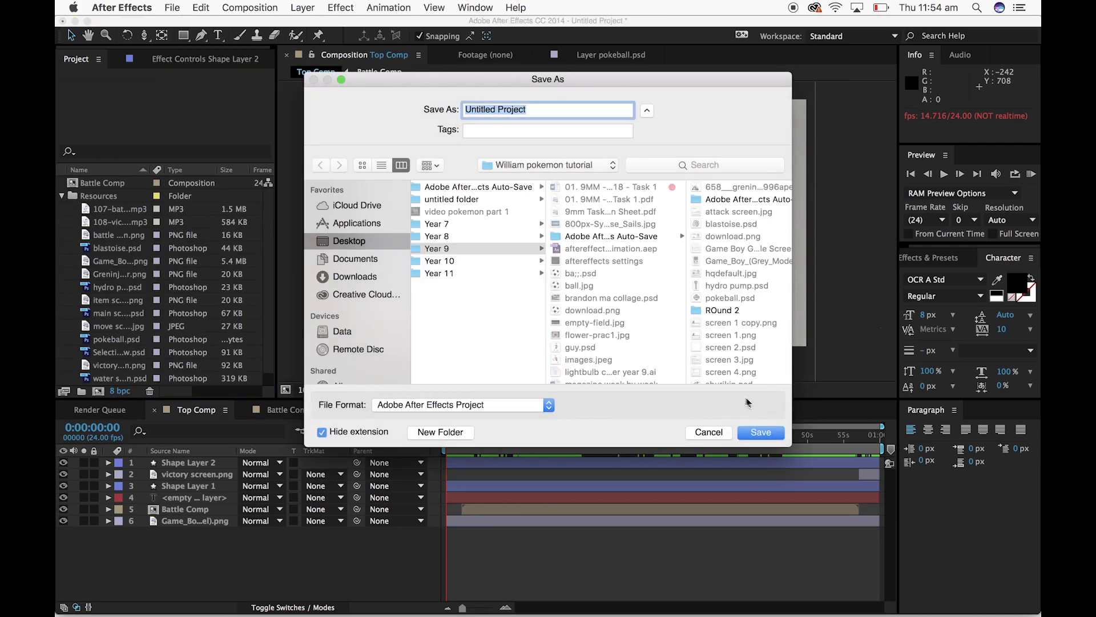
click(710, 432)
scroll(120, 311, down, 1)
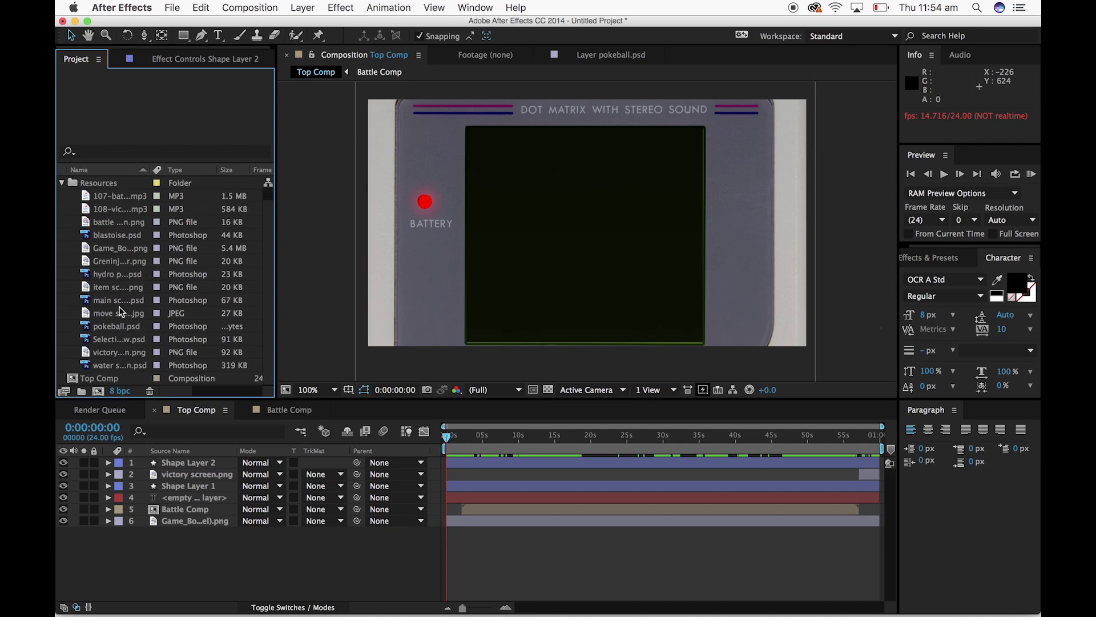
scroll(132, 326, up, 1)
scroll(129, 253, down, 1)
Save the After Effects project as "pokemon project" in the Pokémon tutorial folder
key(super+s)
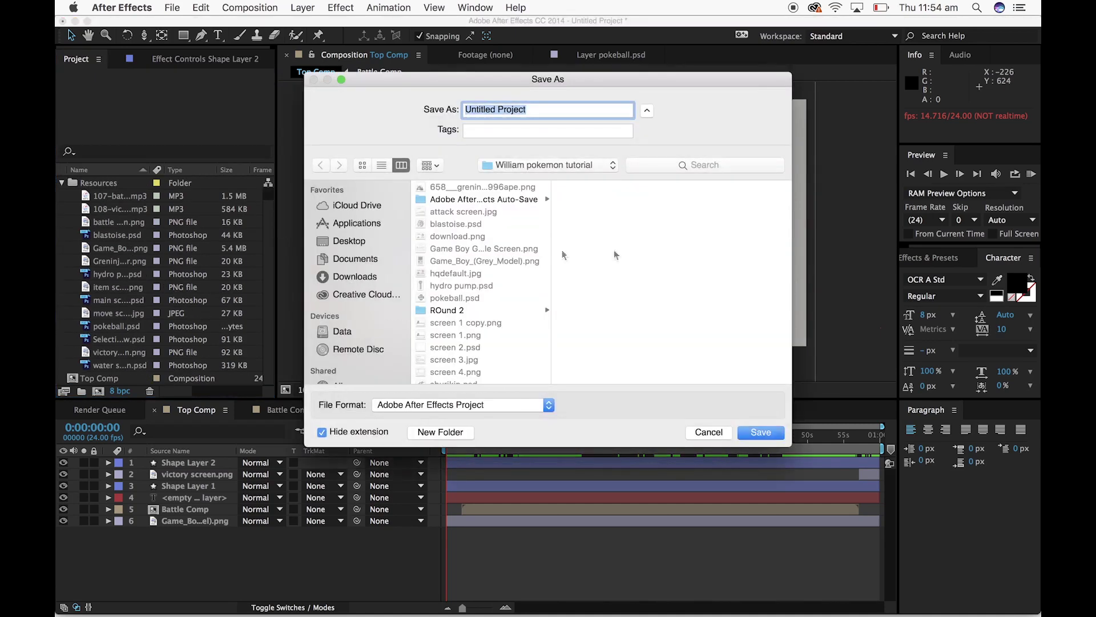
text(pokemon proje)
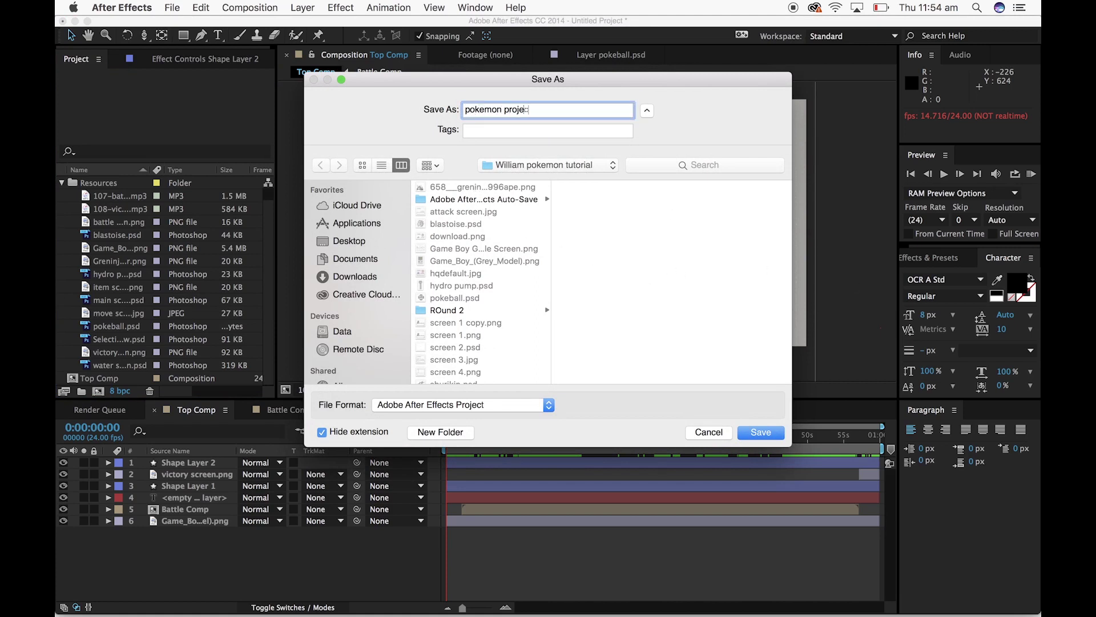
key(Return)
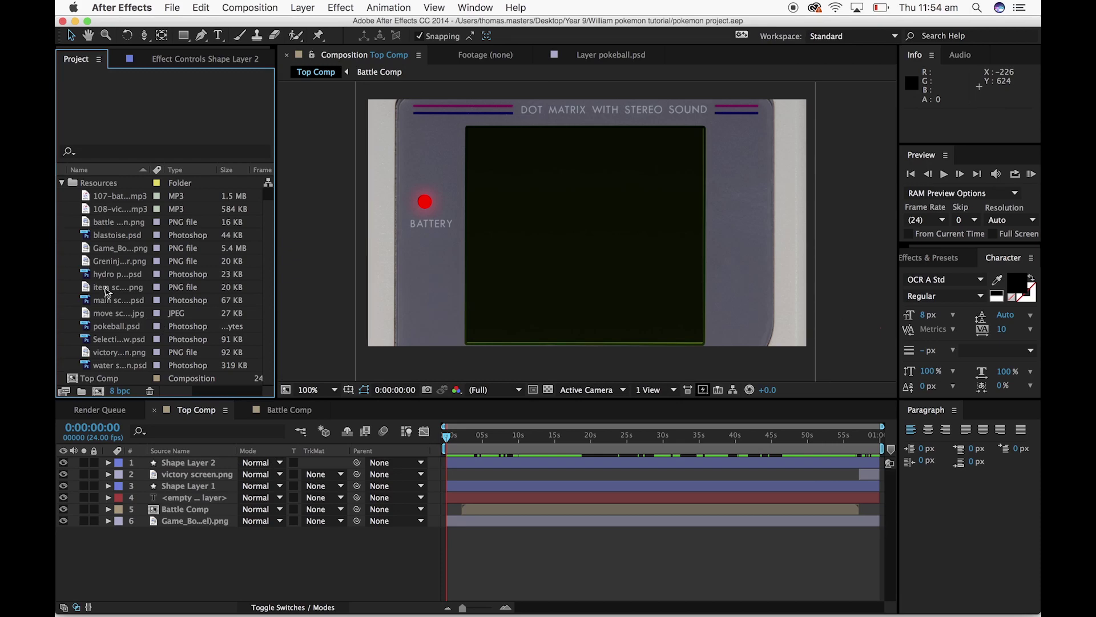
Add the 107-battle MP3 from the Resources folder to Top Comp as the bottom layer
click(106, 292)
click(127, 227)
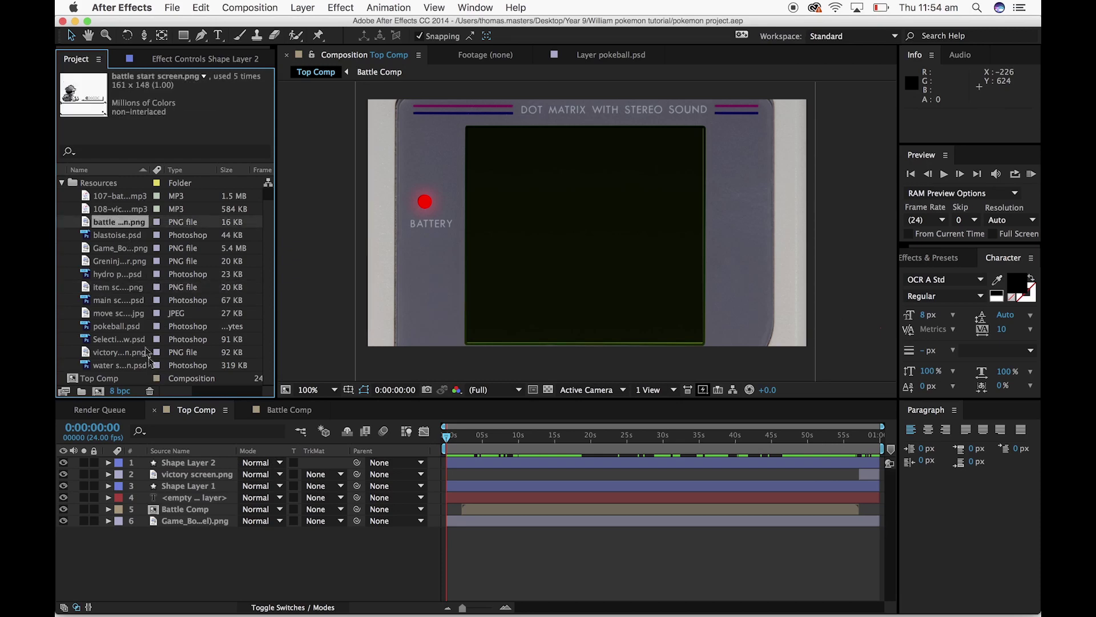
click(111, 197)
drag(112, 198, 222, 527)
Split the battle music layer at 0:00:49:11 and delete the part after the cut
drag(844, 442, 829, 447)
mouse_move(801, 454)
mouse_down()
mouse_move(792, 452)
mouse_move(816, 441)
mouse_move(805, 437)
mouse_up()
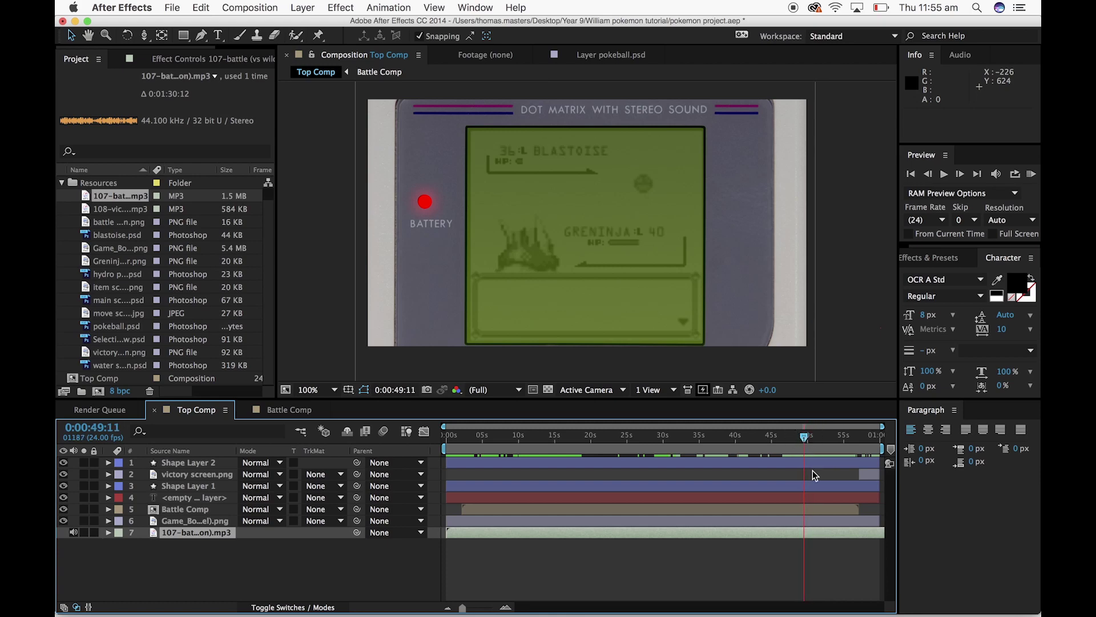
key(super+shift+d)
click(823, 531)
key(BackSpace)
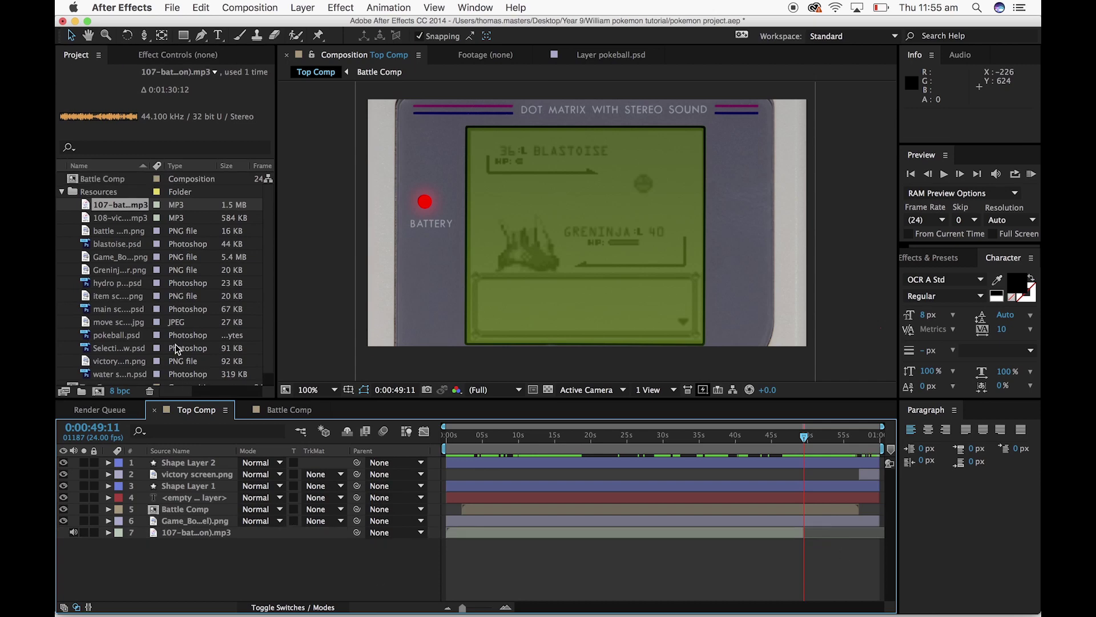
Add the 108-victory MP3 below the battle music in Top Comp and align its start with the cut at 0:00:49:11
click(116, 256)
click(118, 231)
click(114, 217)
drag(112, 217, 510, 554)
drag(573, 544, 867, 543)
drag(461, 607, 486, 607)
drag(675, 545, 673, 549)
click(663, 567)
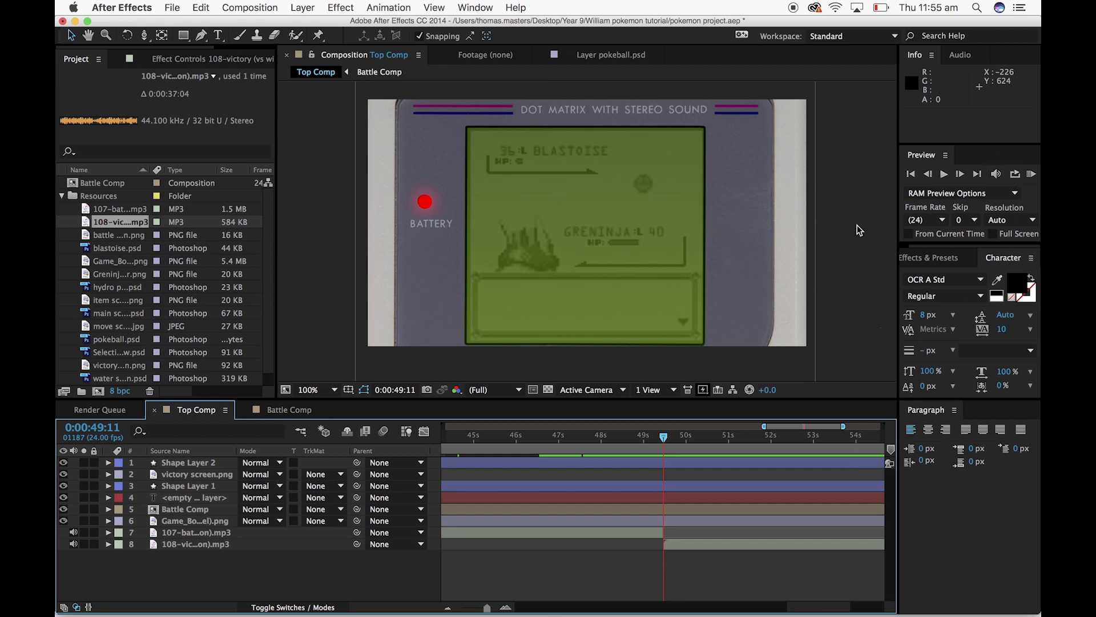
RAM-preview Top Comp with its music, and save the project with the playhead back at the first frame
click(633, 435)
click(1031, 174)
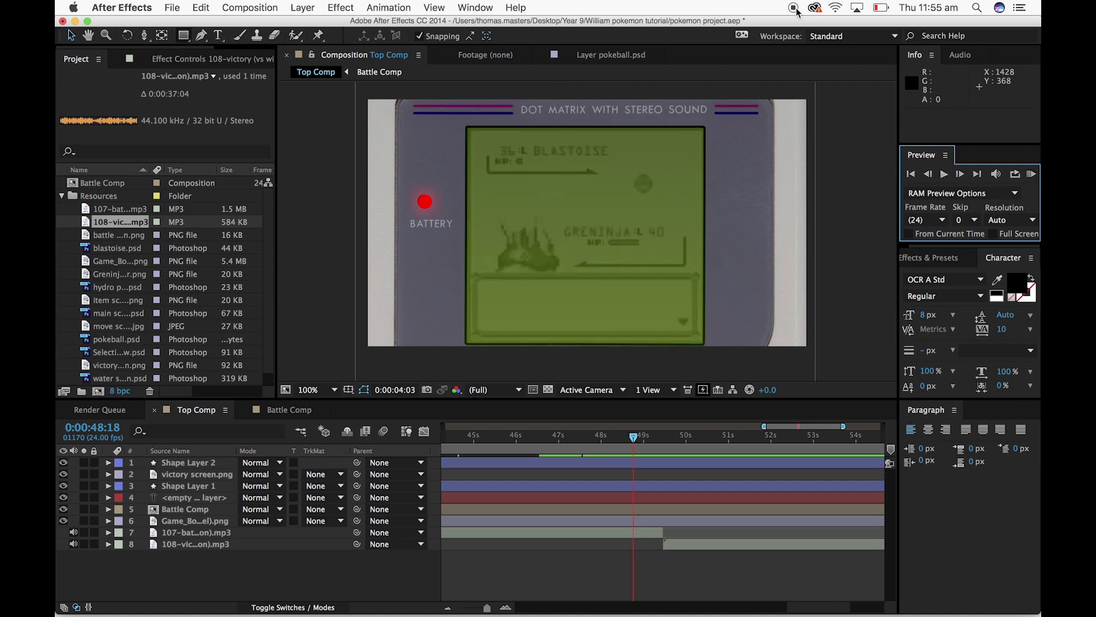
drag(634, 435, 337, 465)
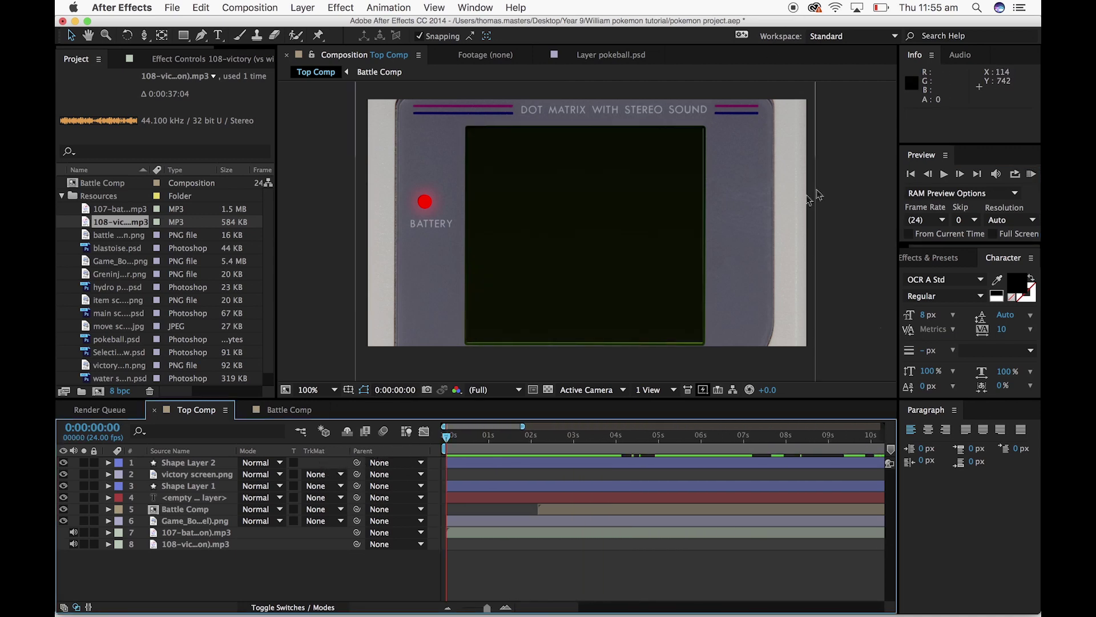
key(super+s)
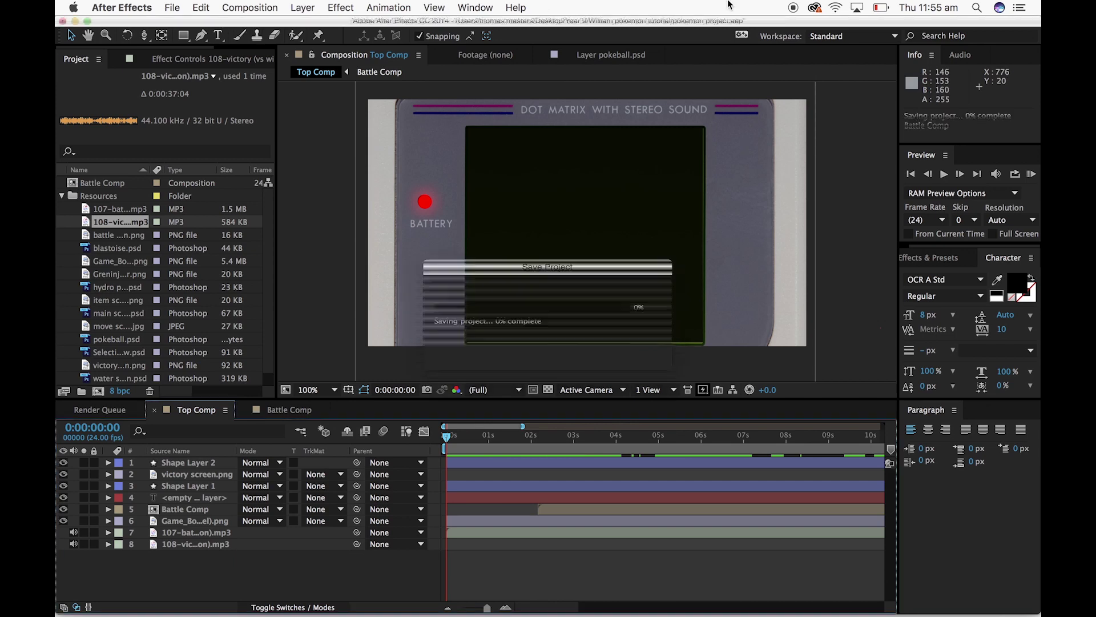